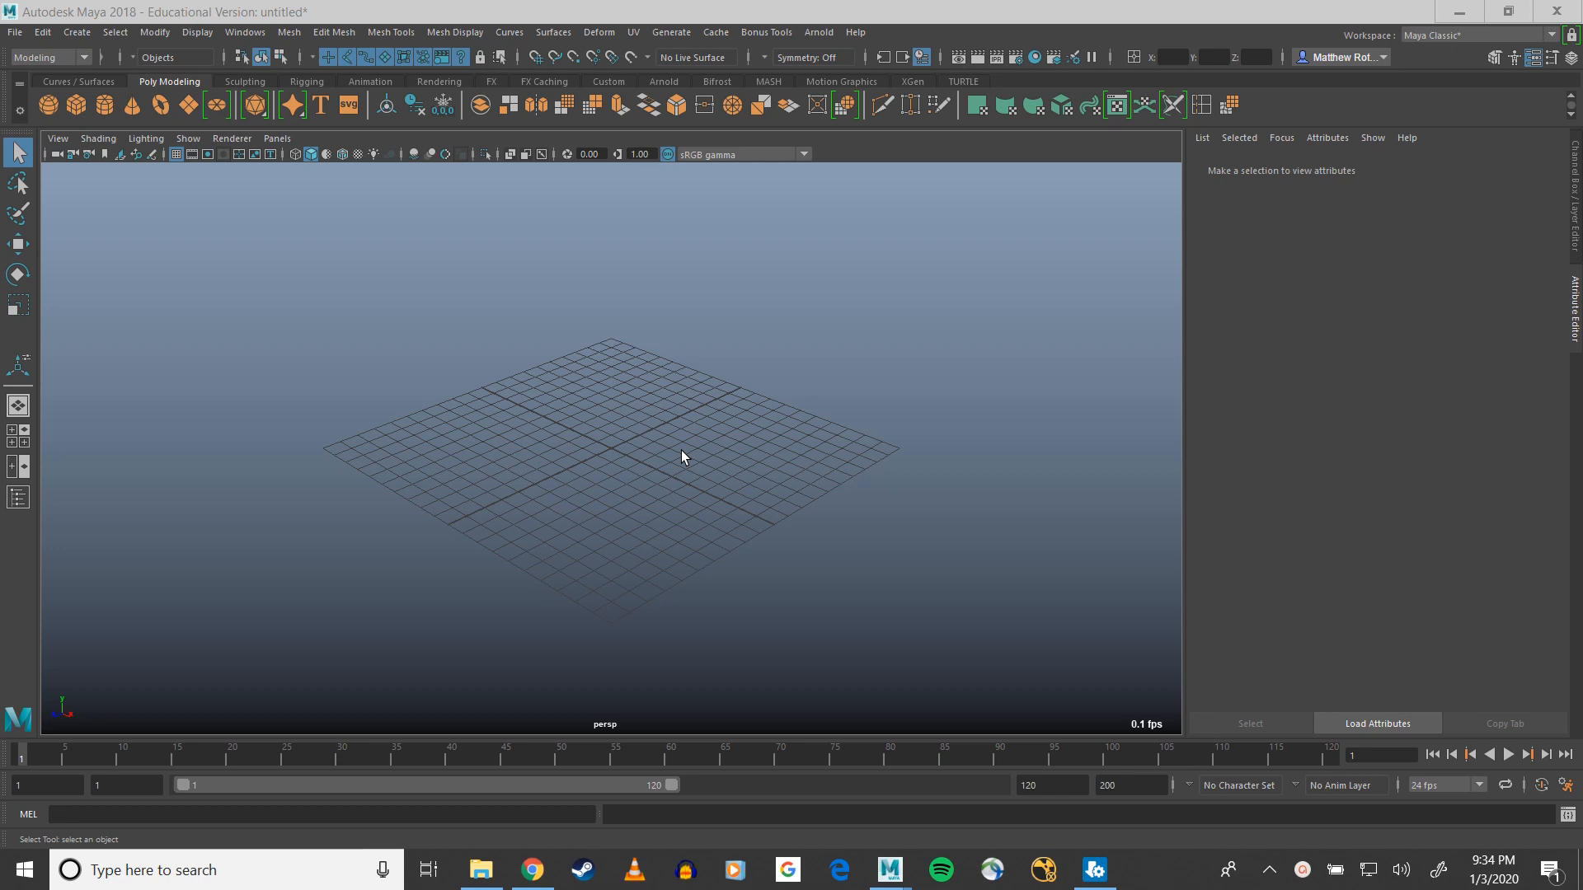
Create a polygon helix primitive at the centre of the grid
click(69, 33)
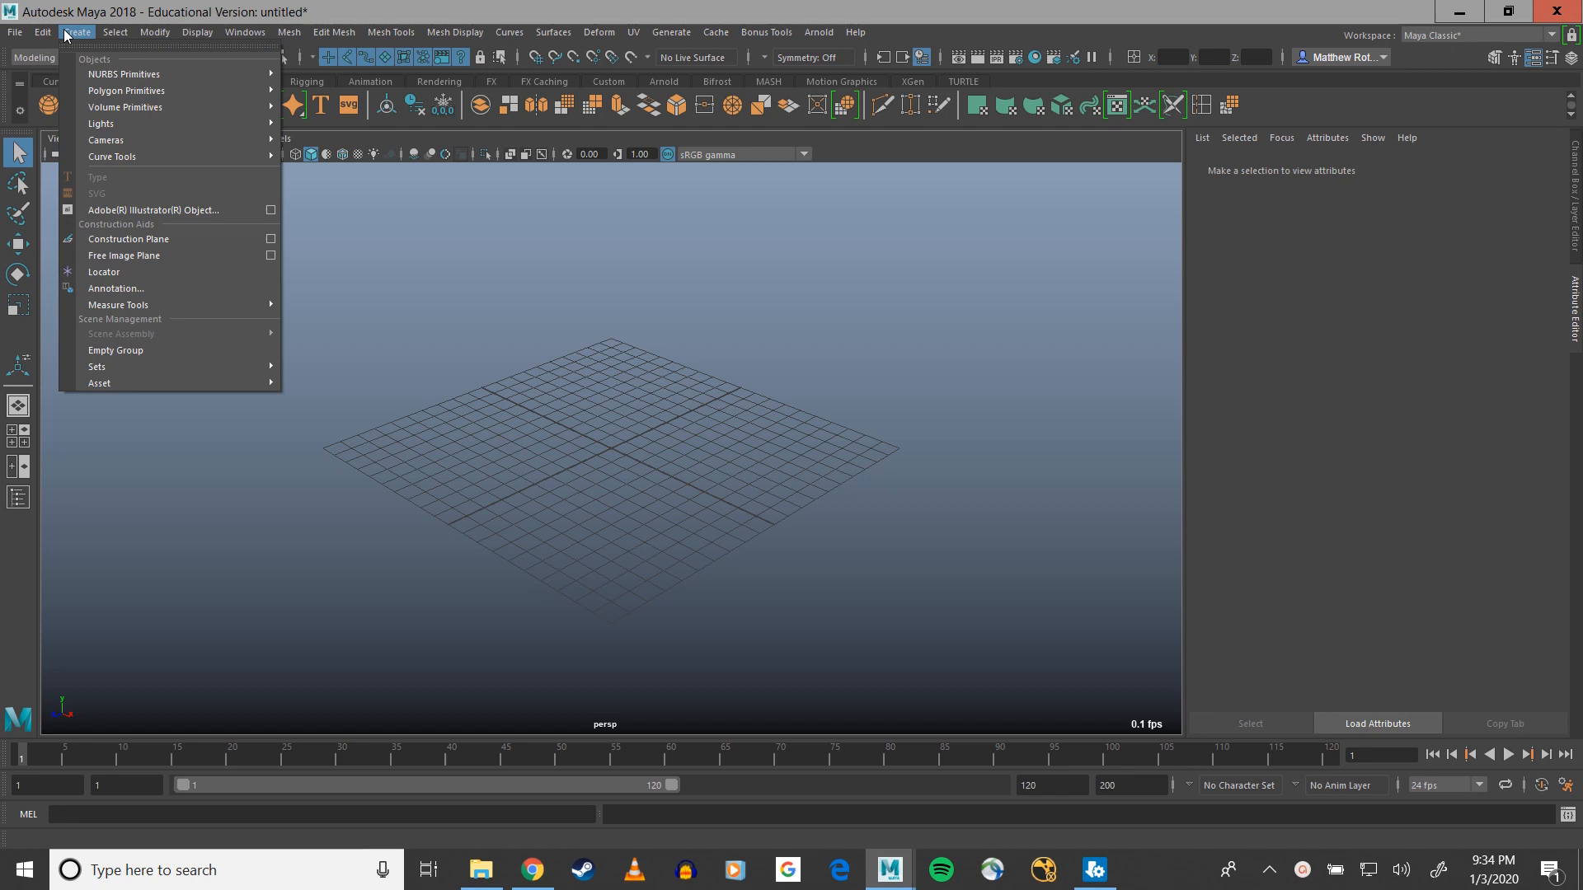
mouse_move(116, 91)
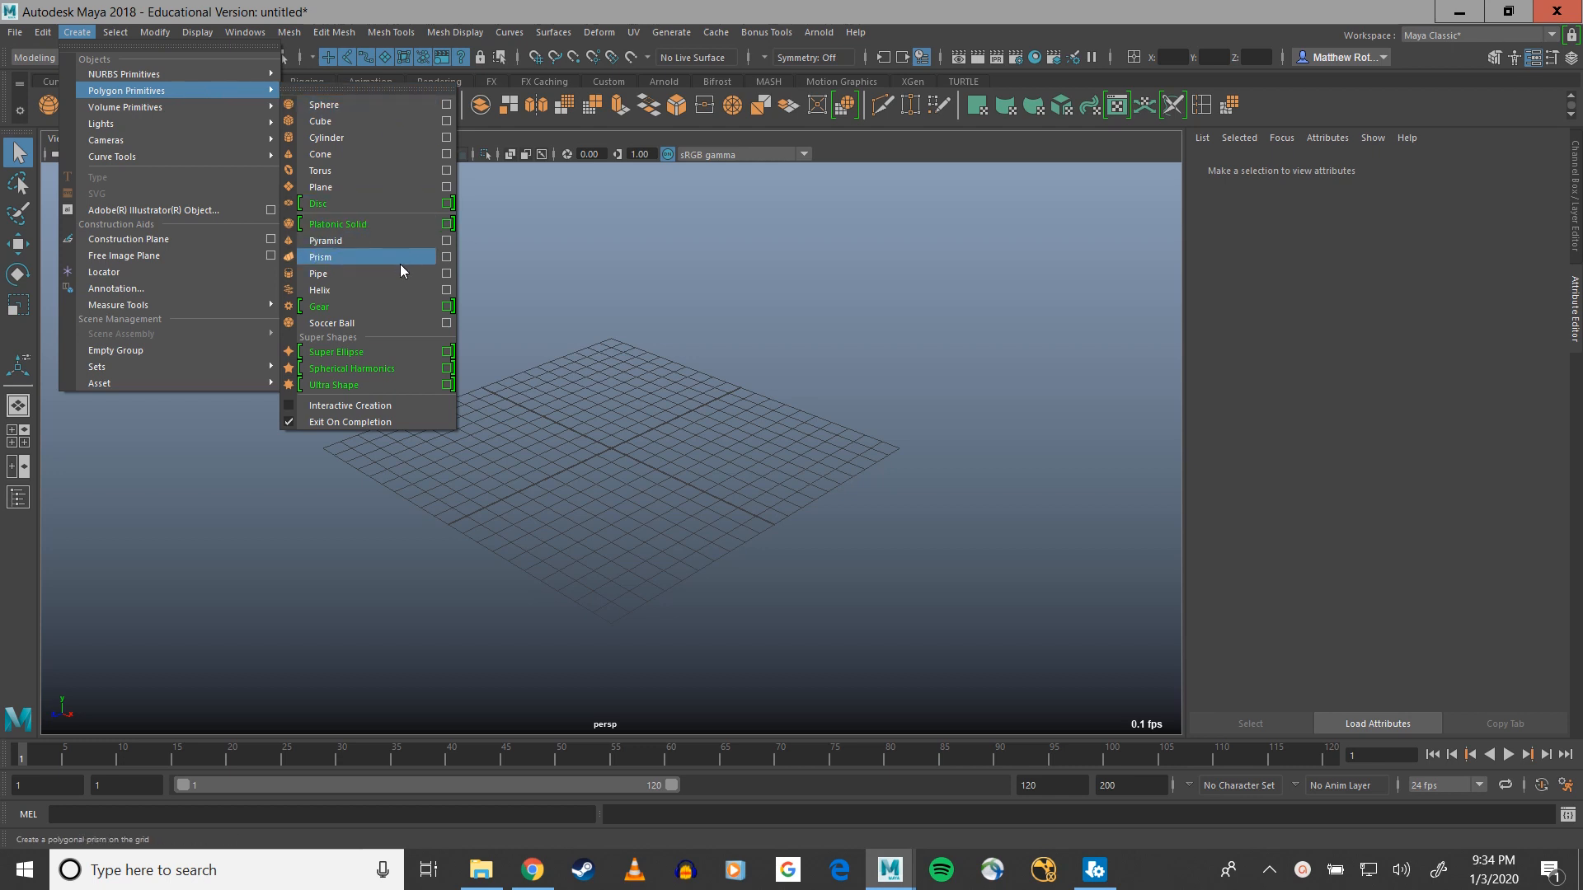
click(422, 292)
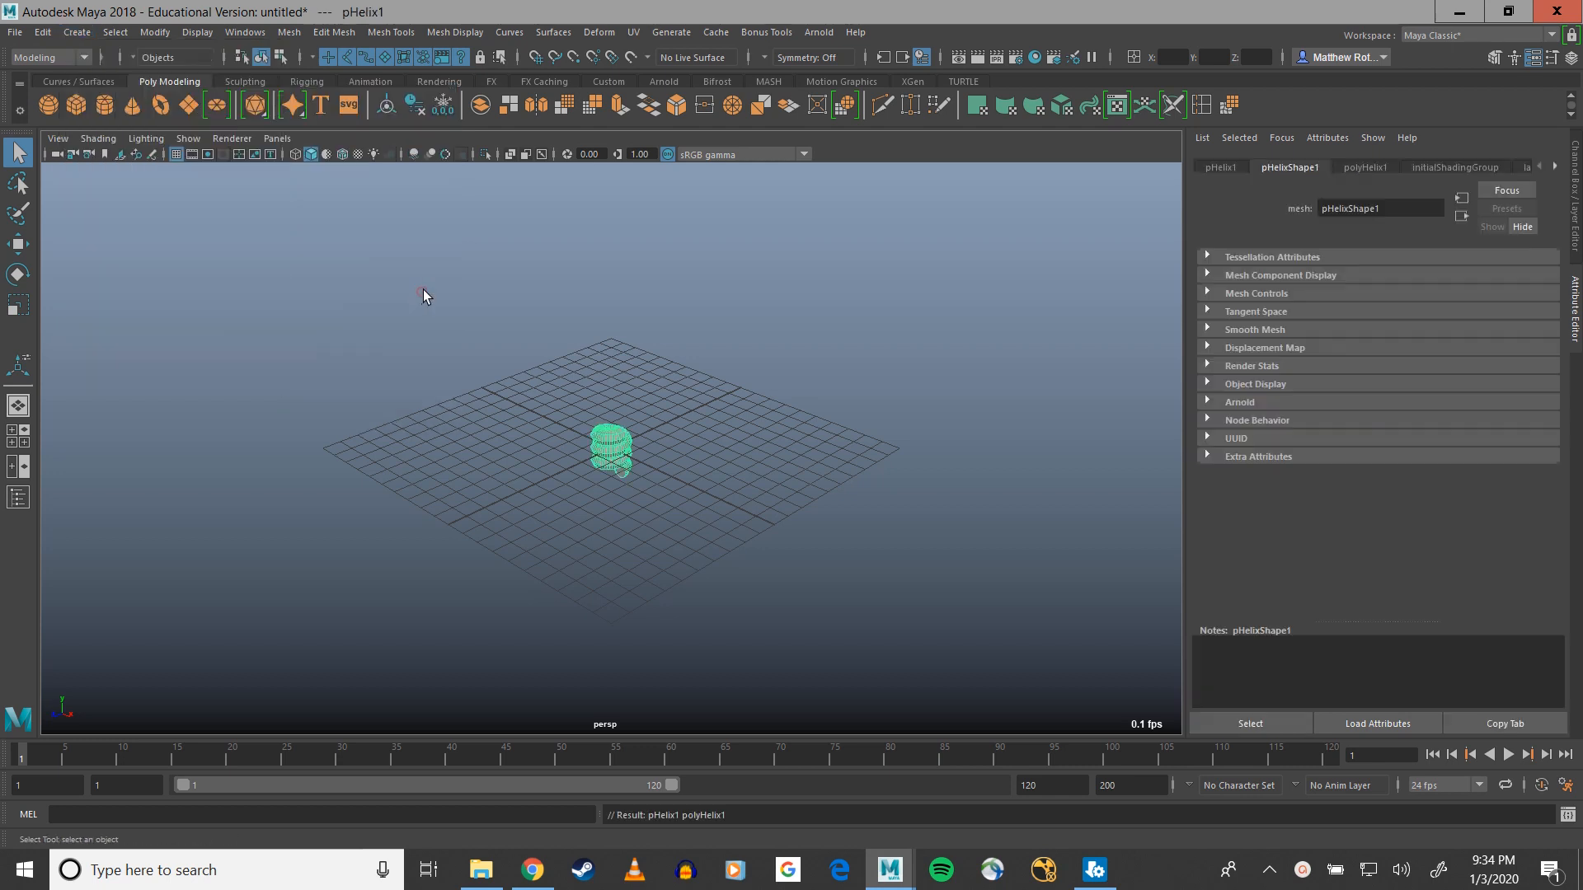
scroll(688, 488, up, 6)
alt+drag(687, 497, 1125, 346)
Set the helix's height to 12 and its number of coils to 12
click(1368, 170)
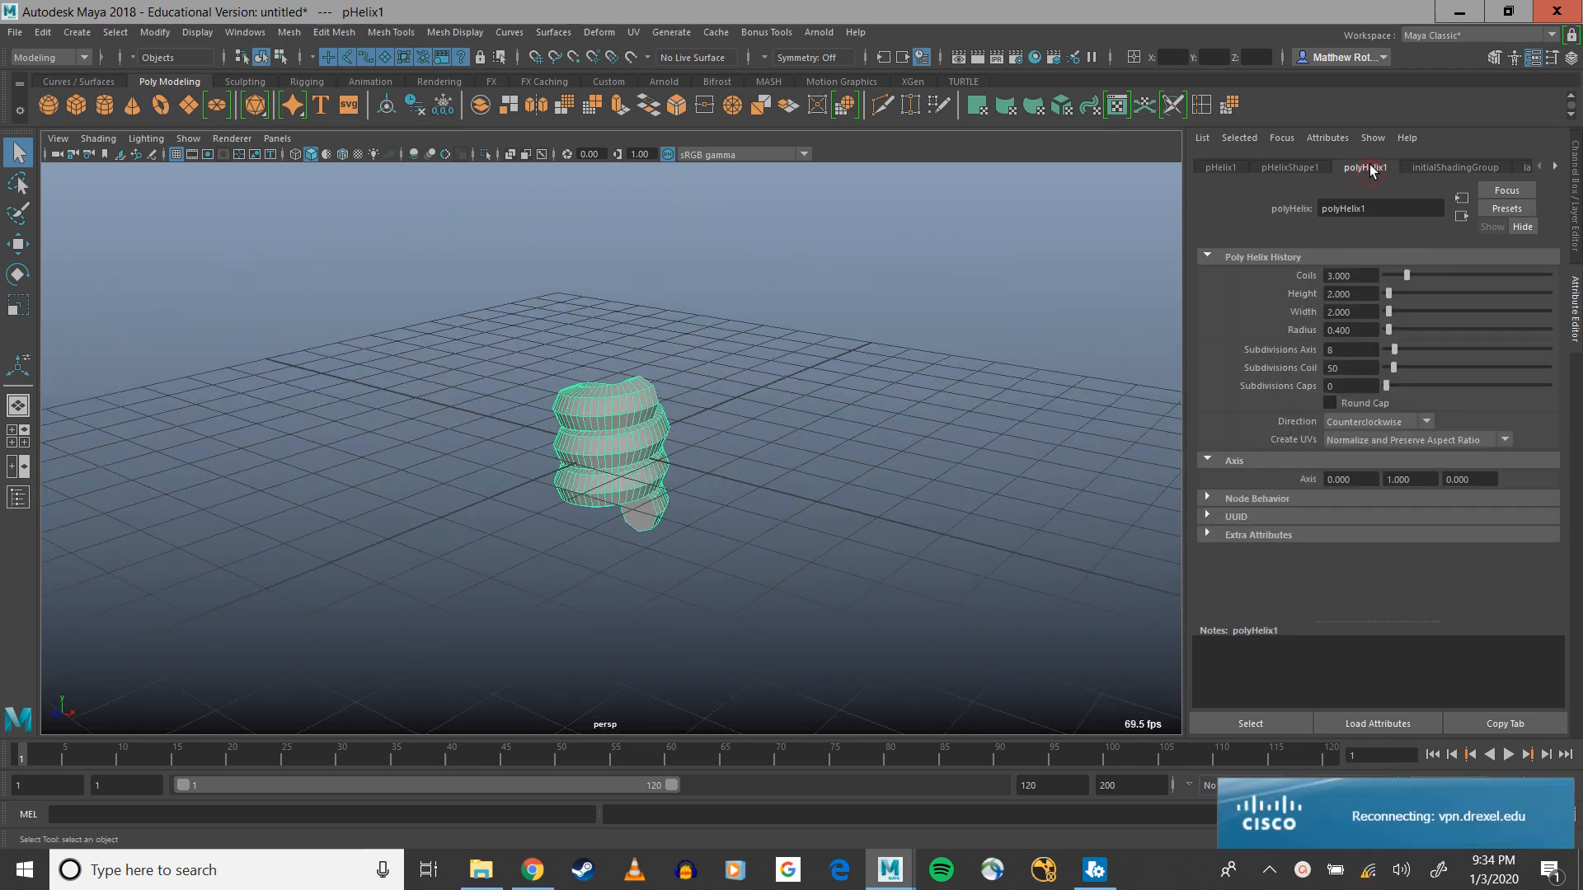
click(1360, 286)
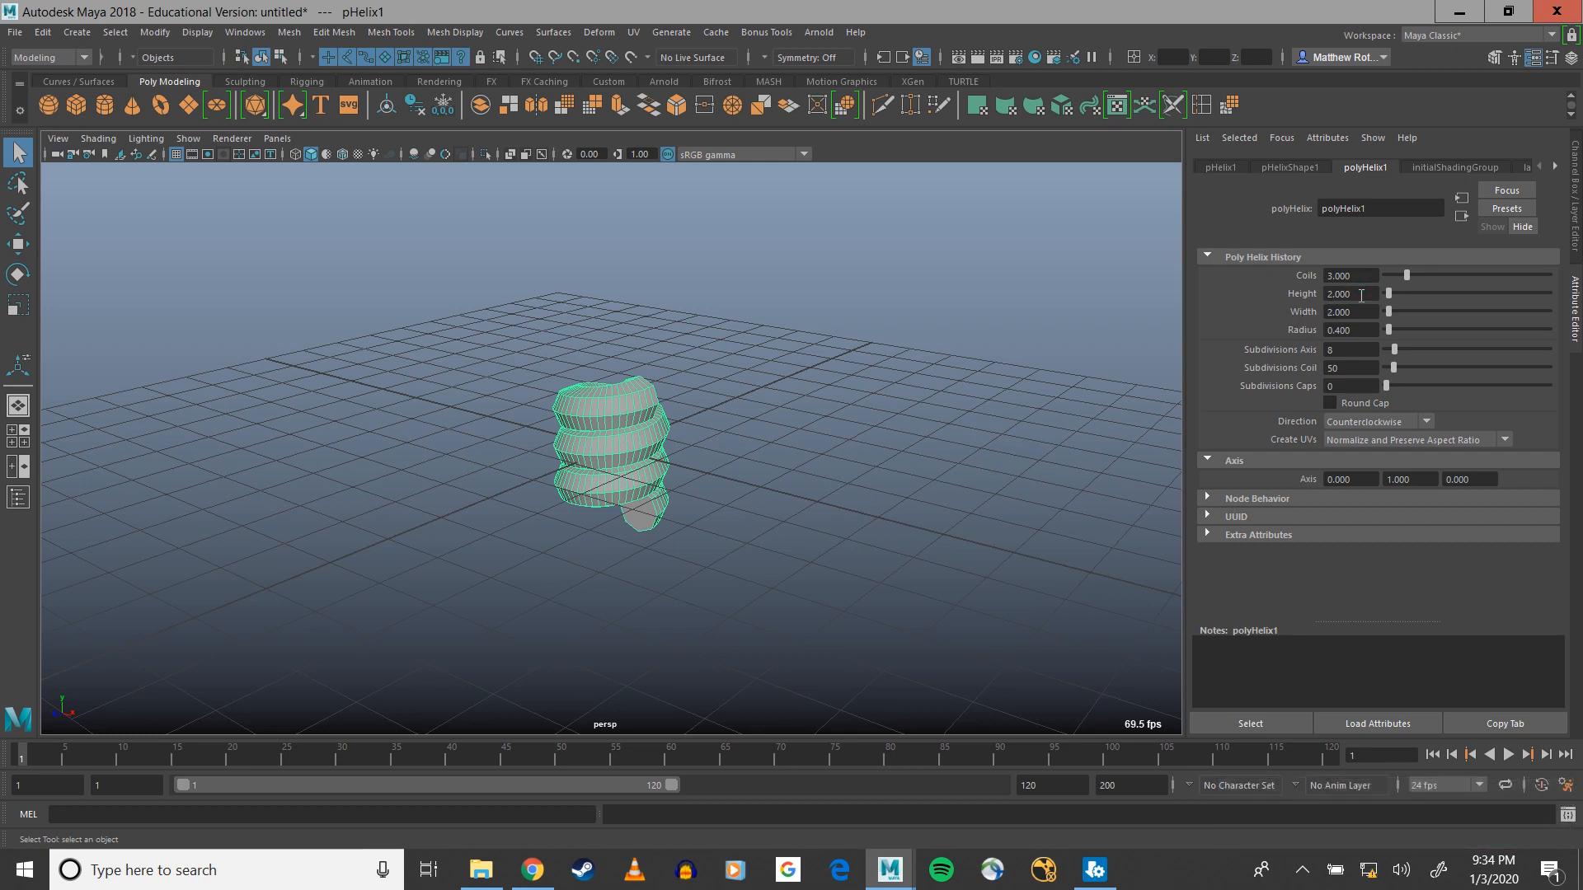
drag(1361, 295, 1272, 299)
text(12)
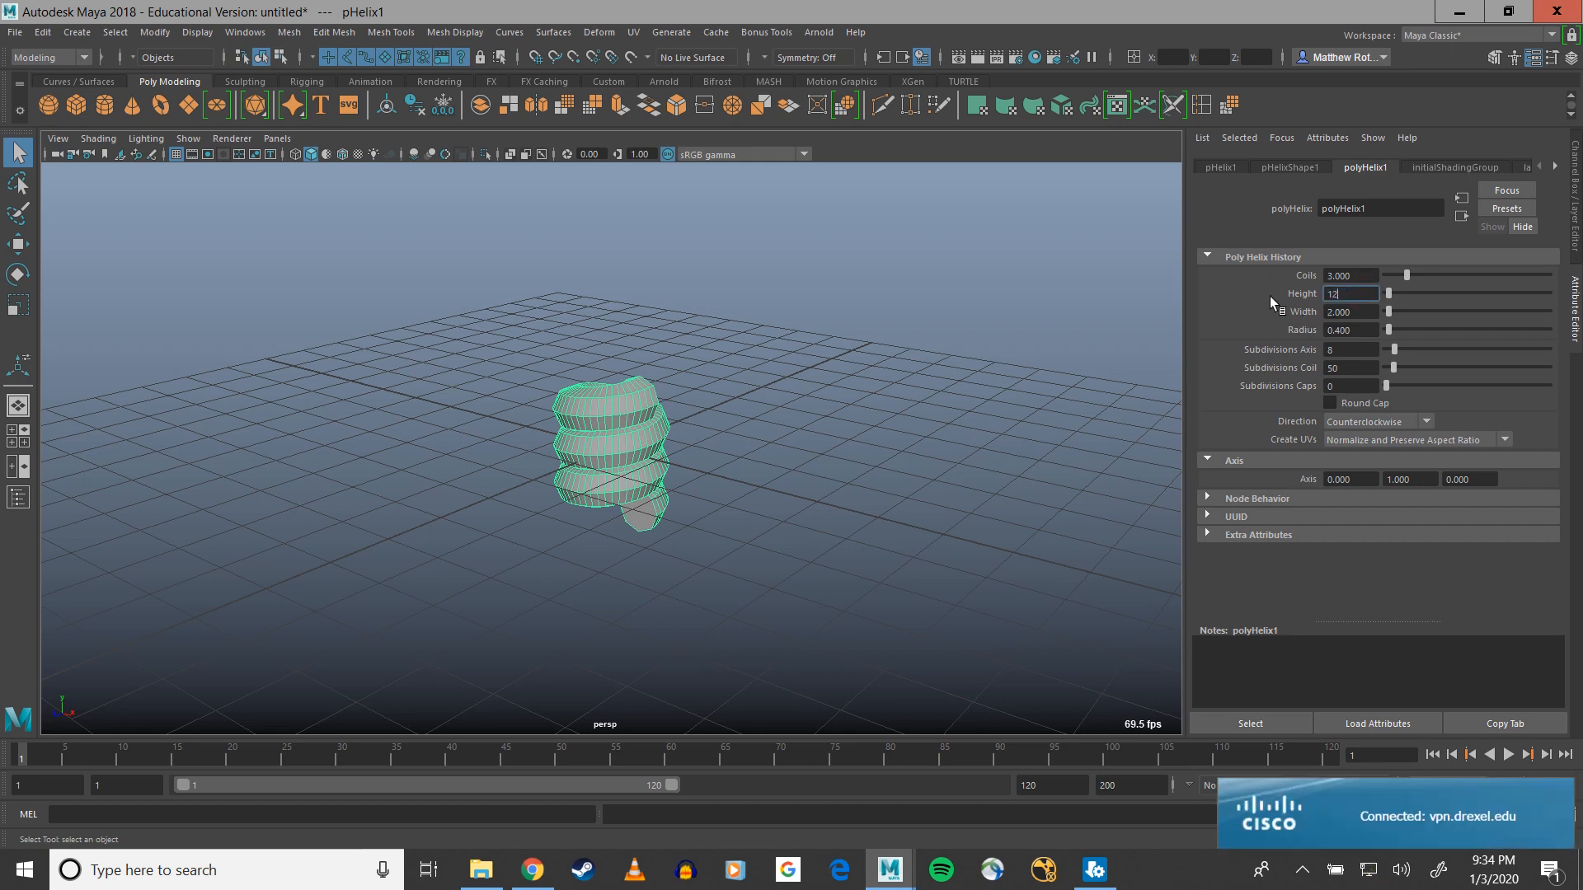
key(Return)
scroll(686, 359, down, 5)
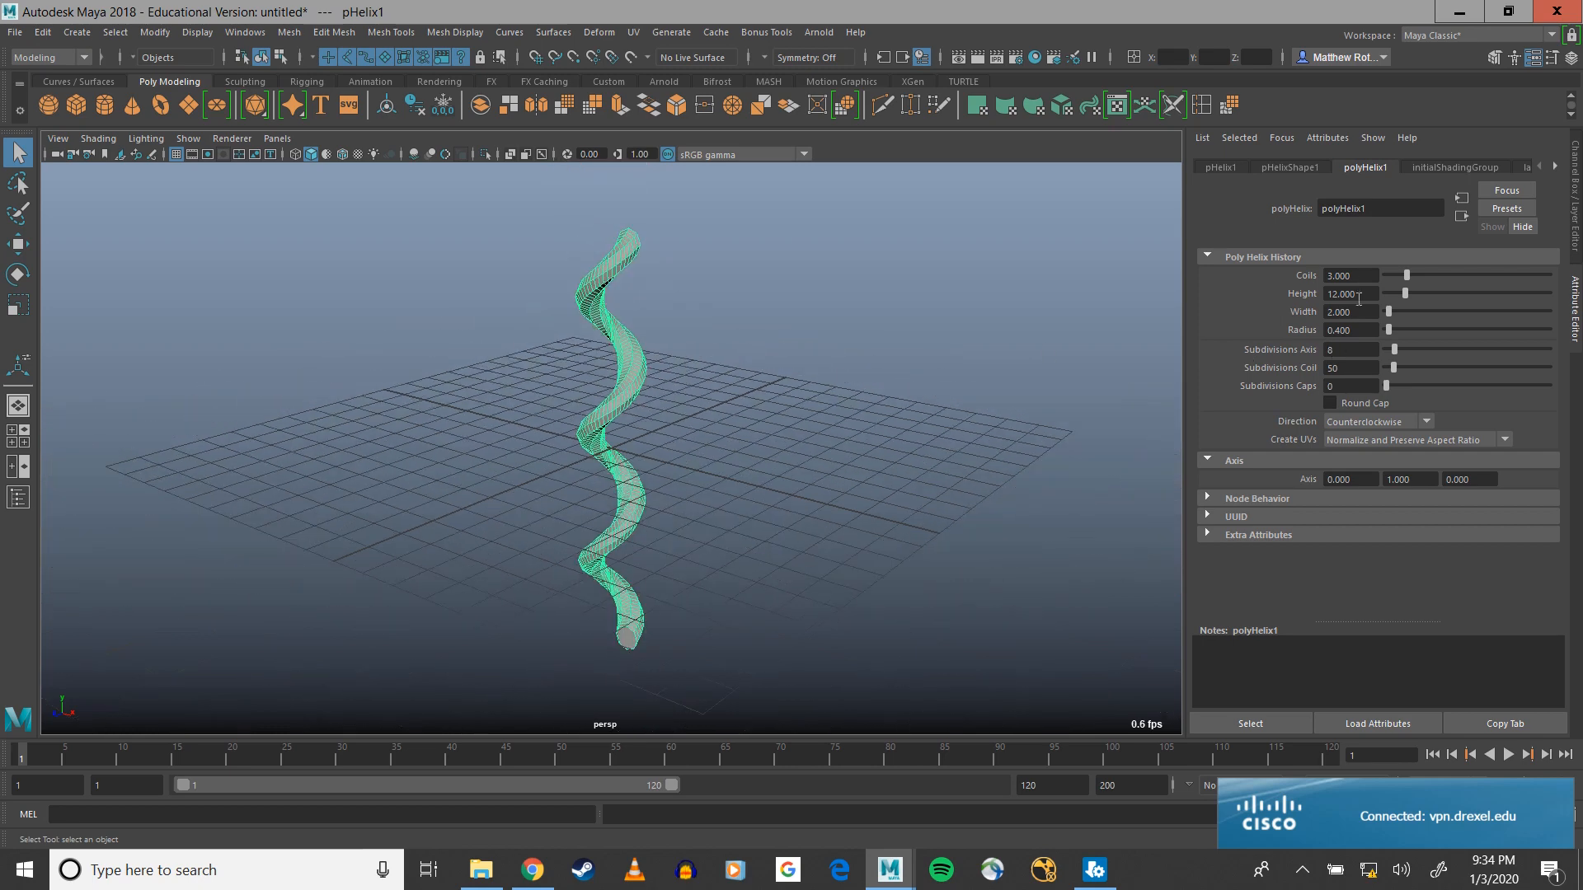
drag(1361, 276, 1304, 281)
text(12)
key(Return)
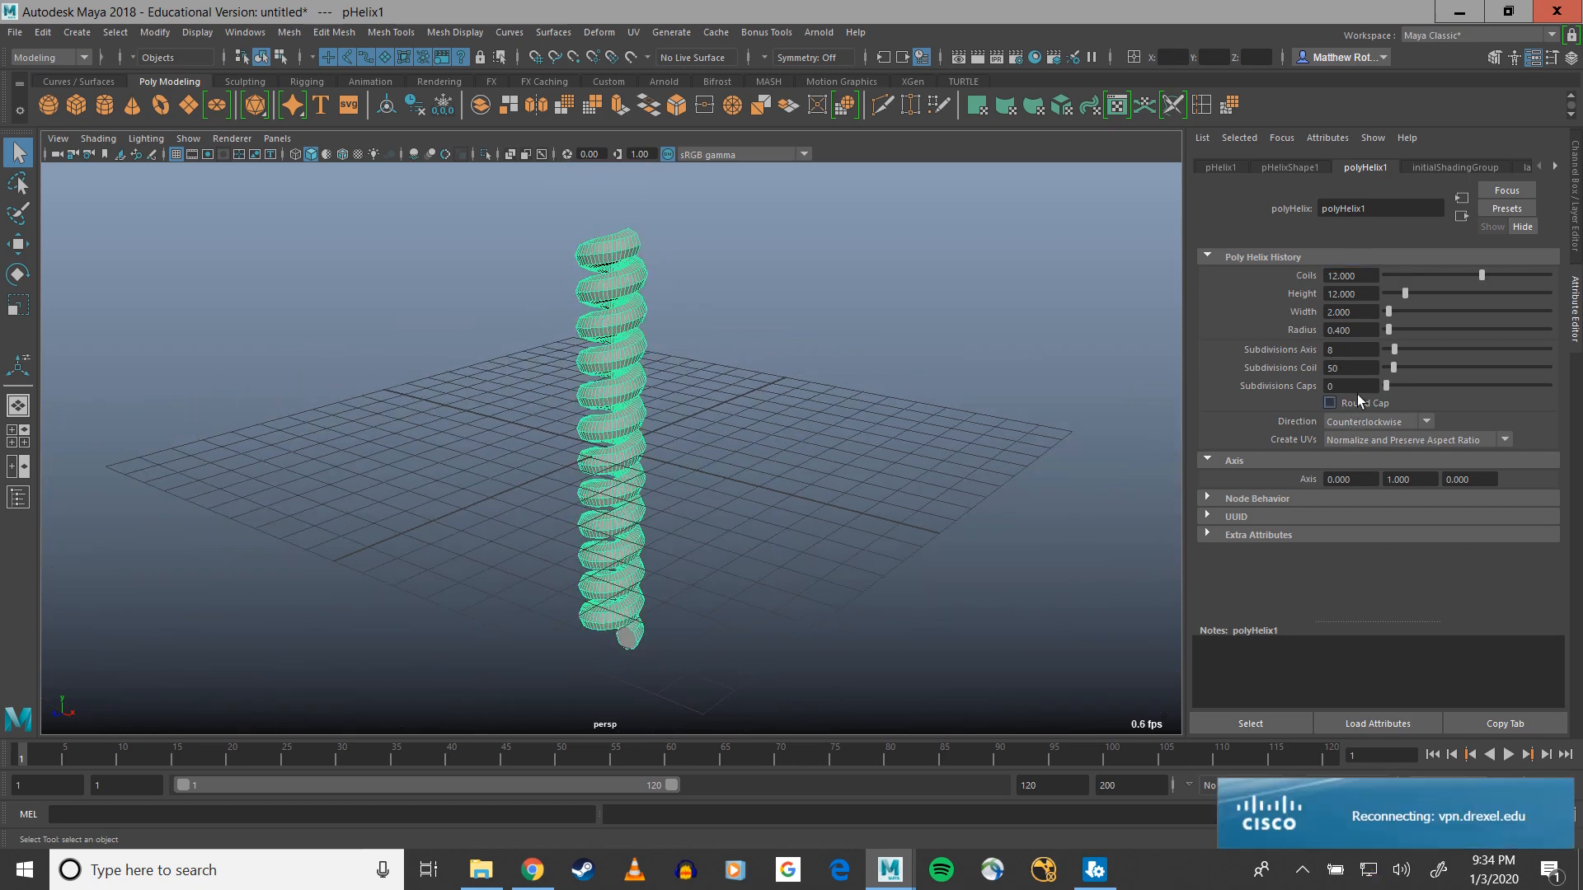
Set the helix's Subdivisions Coil to 12 and its radius to 0.2
drag(1364, 365, 1280, 363)
text(12)
key(Return)
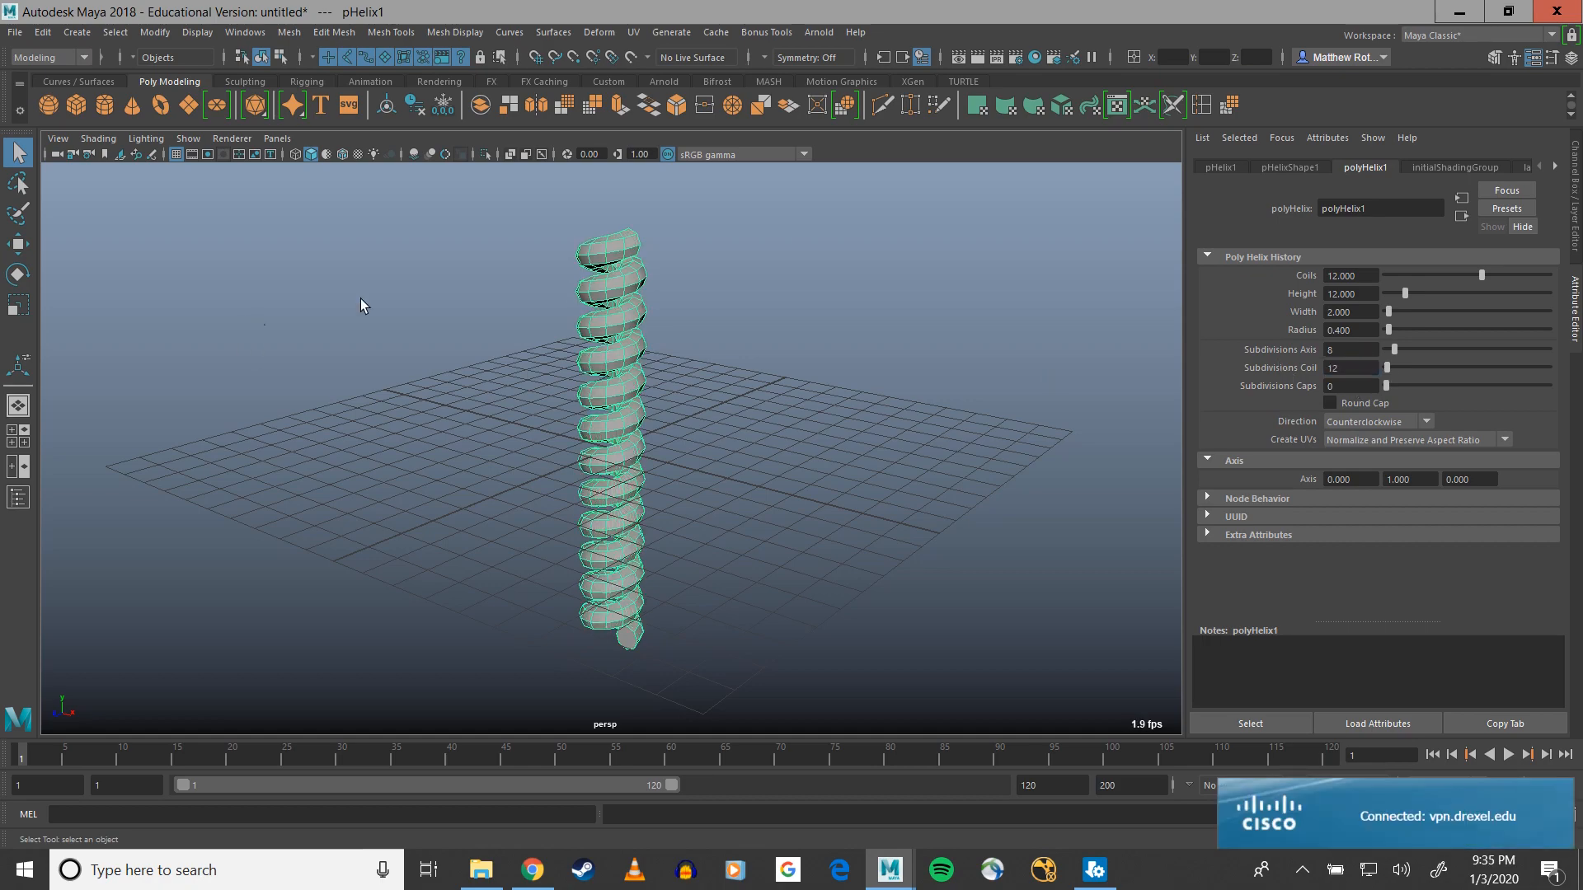
alt+drag(360, 305, 654, 367)
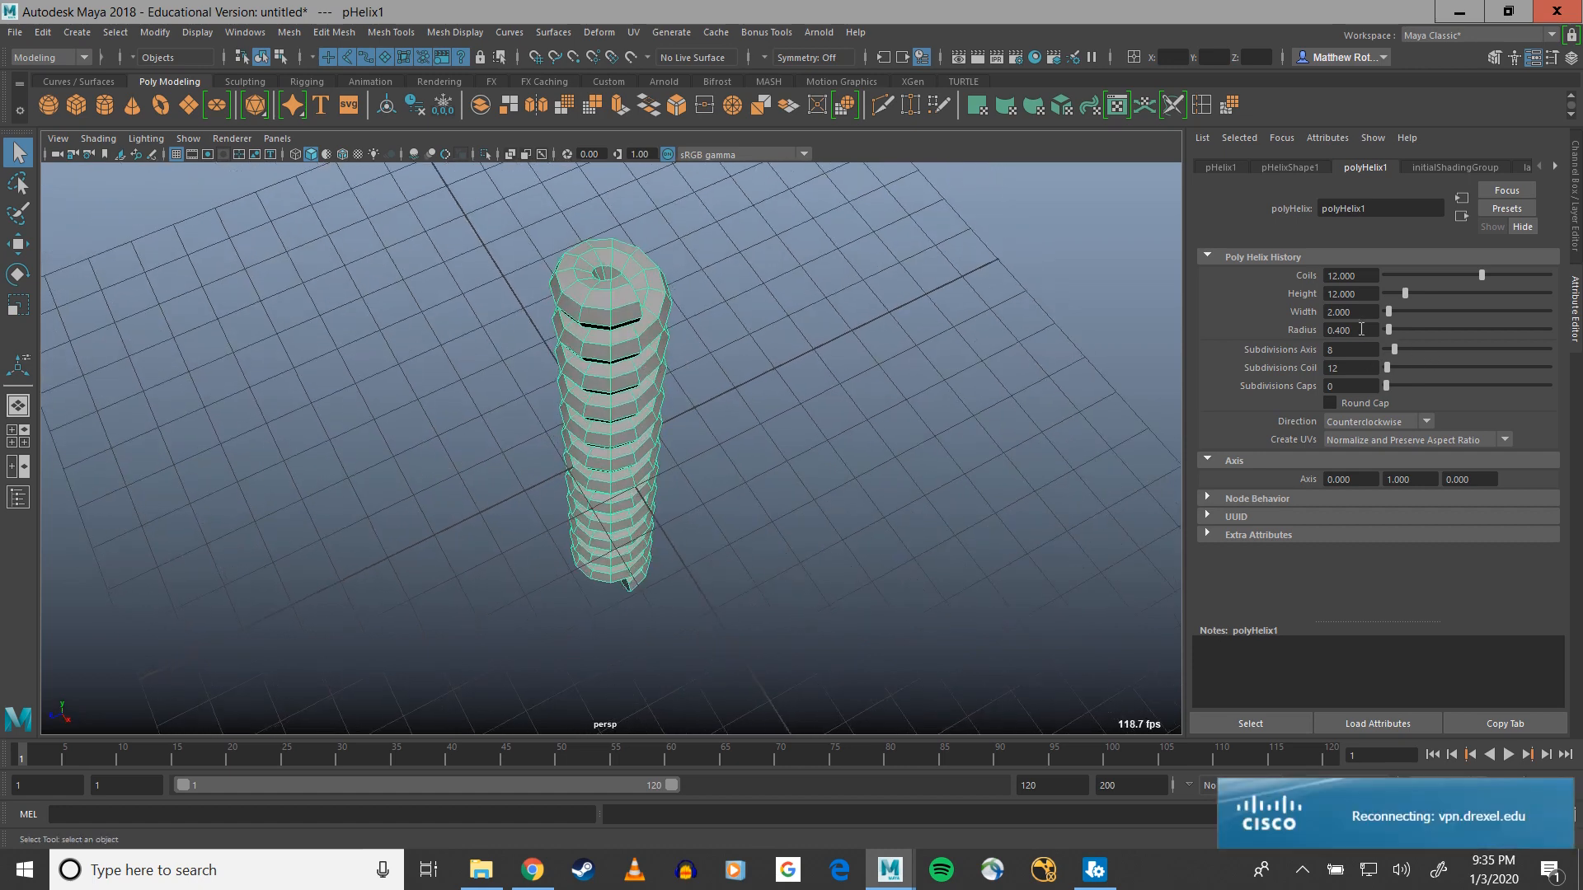
click(1360, 331)
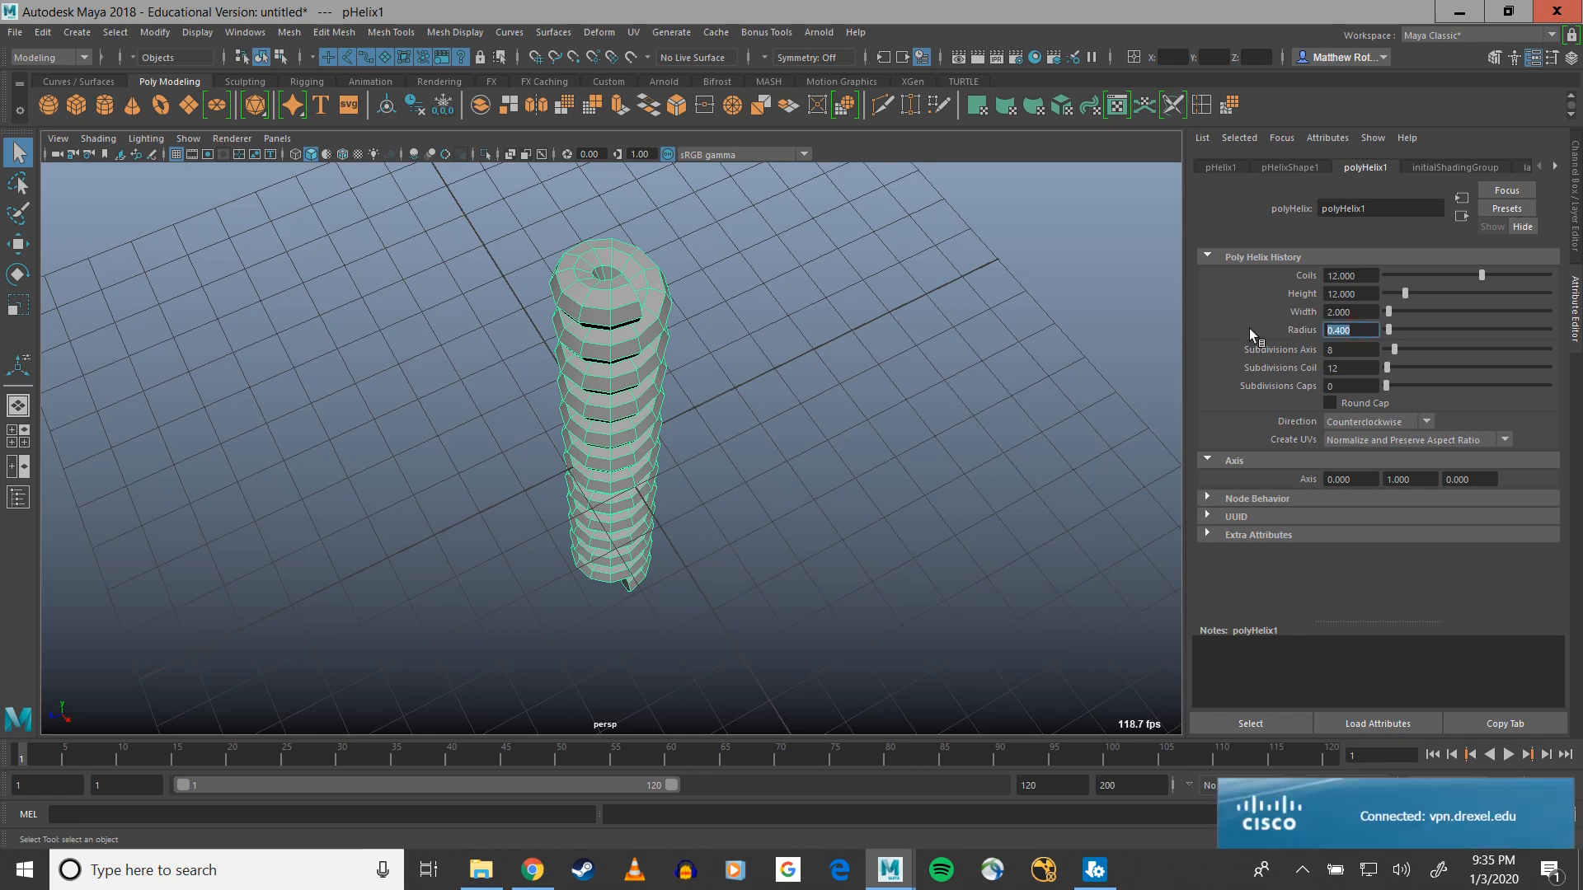
text(0.2)
key(Return)
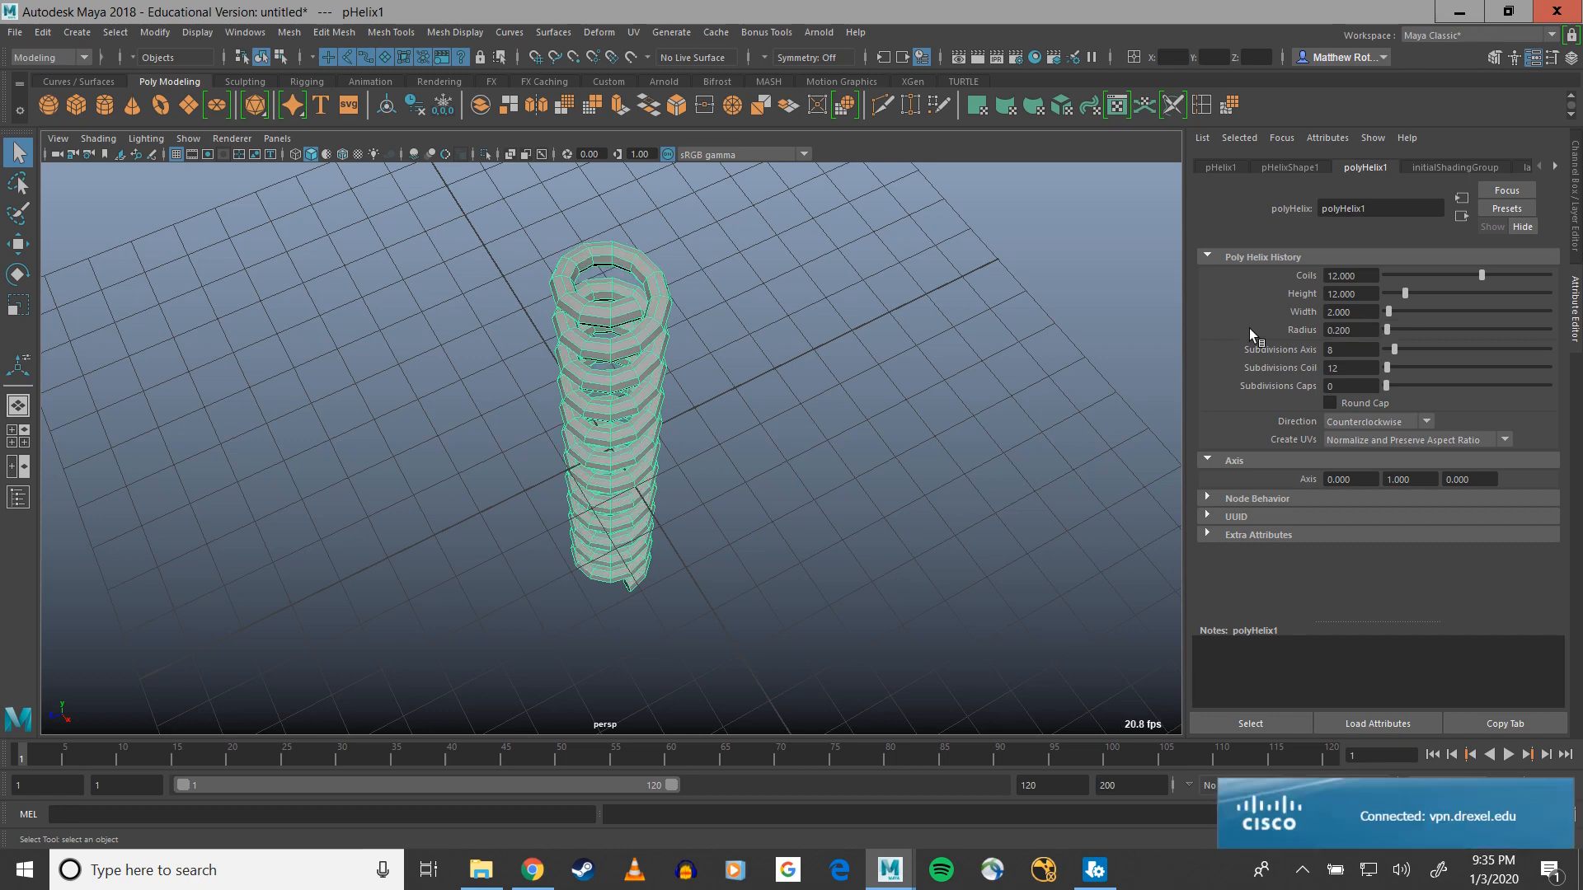
Set the helix's Subdivisions Axis to 3 for a triangular cross-section
alt+drag(872, 418, 777, 326)
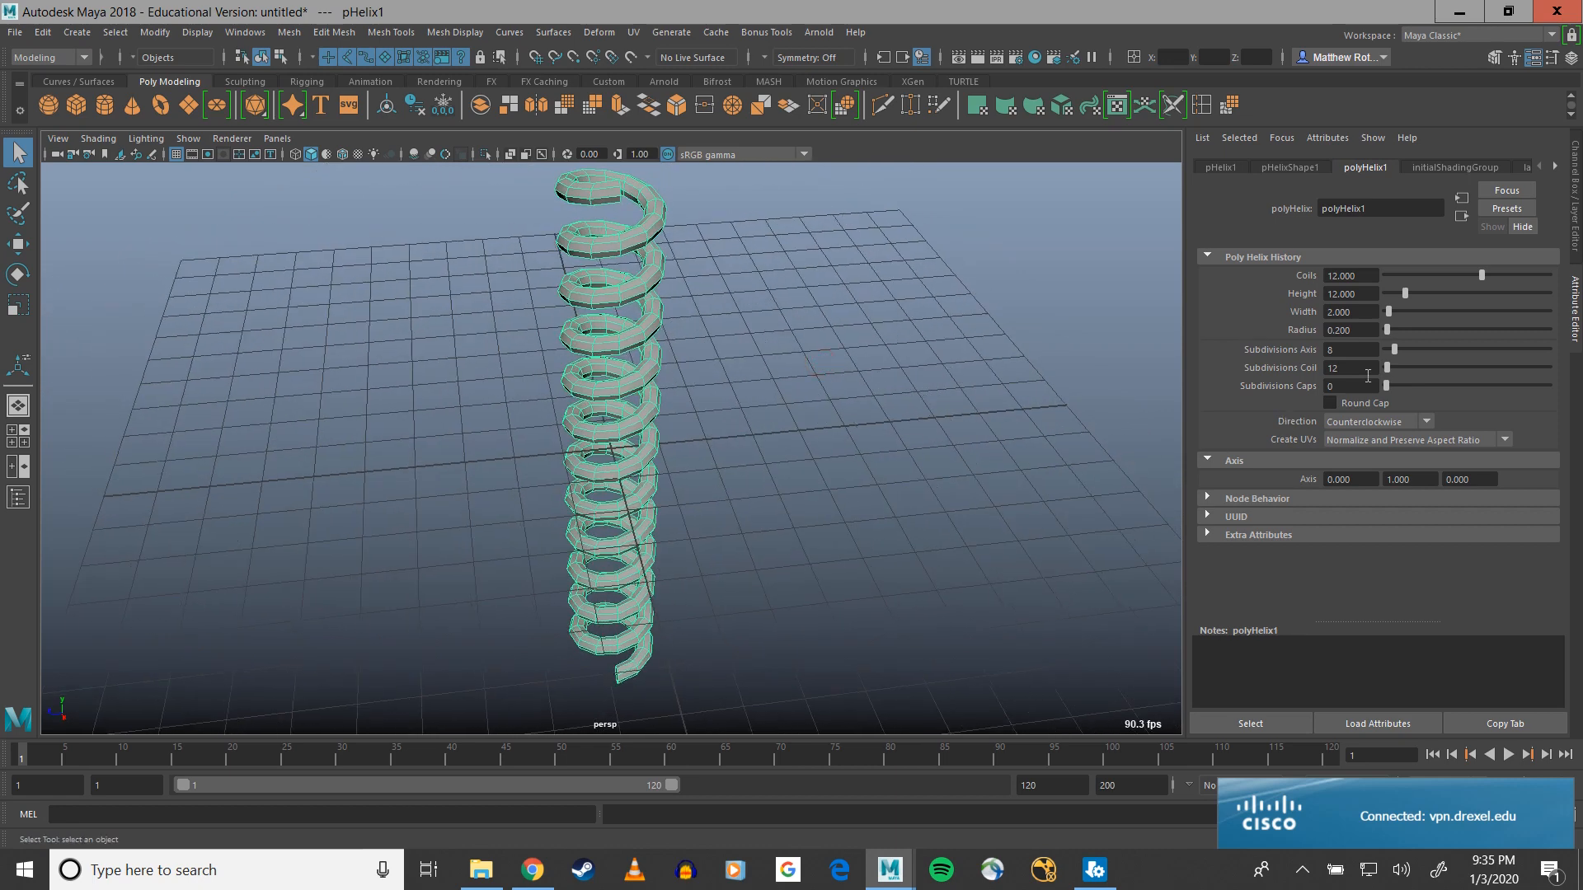
drag(1351, 350, 1292, 350)
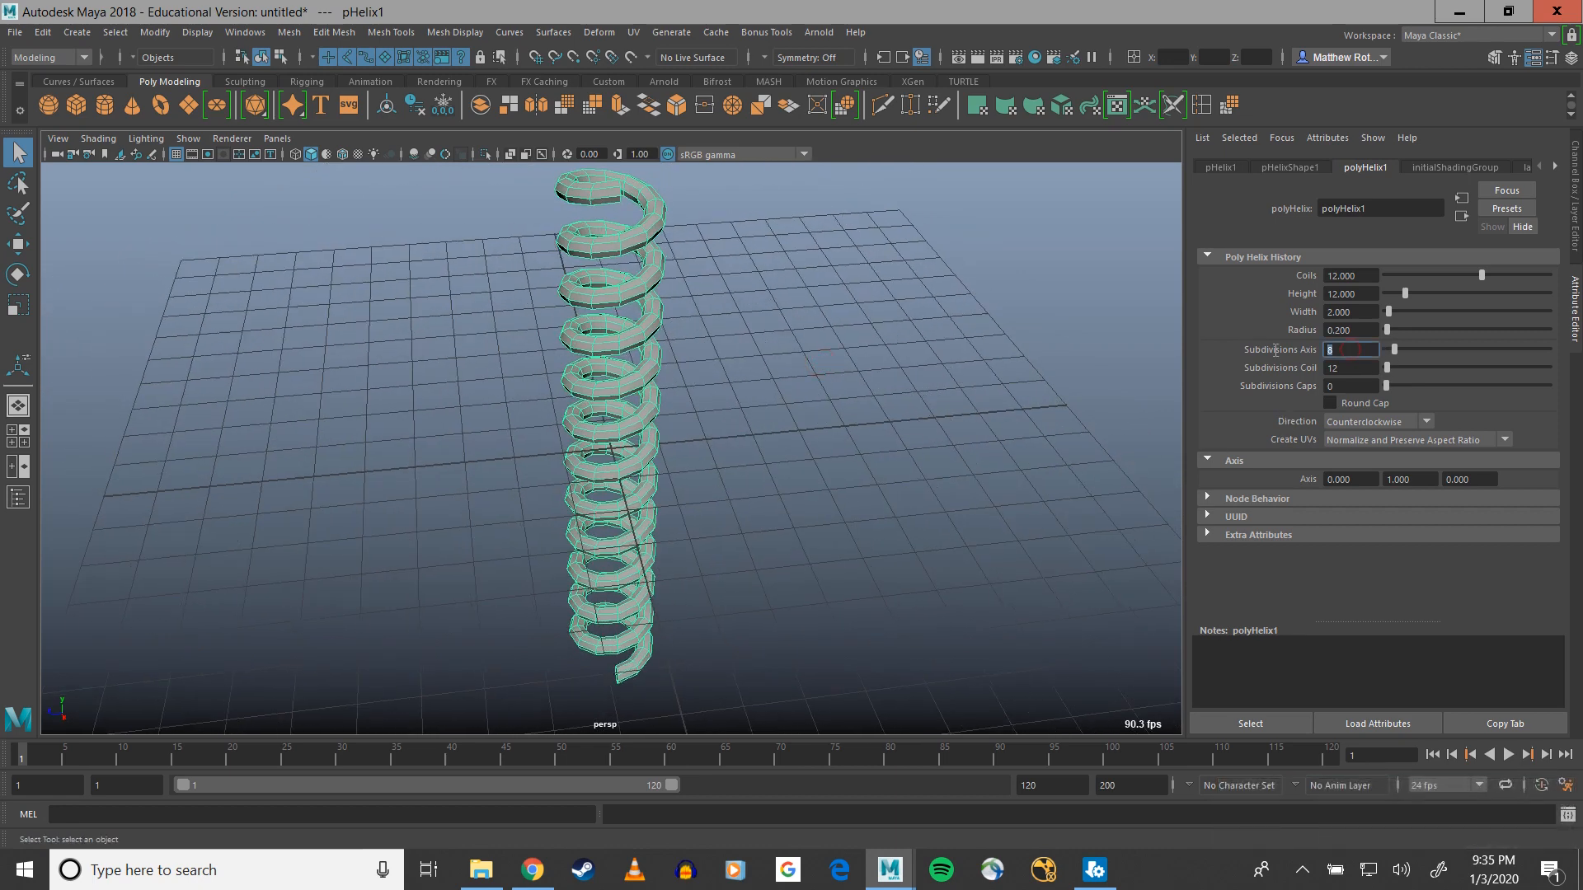
text(3)
key(Return)
Select the strip of inward-facing faces running along the whole helix and delete it
scroll(611, 208, up, 3)
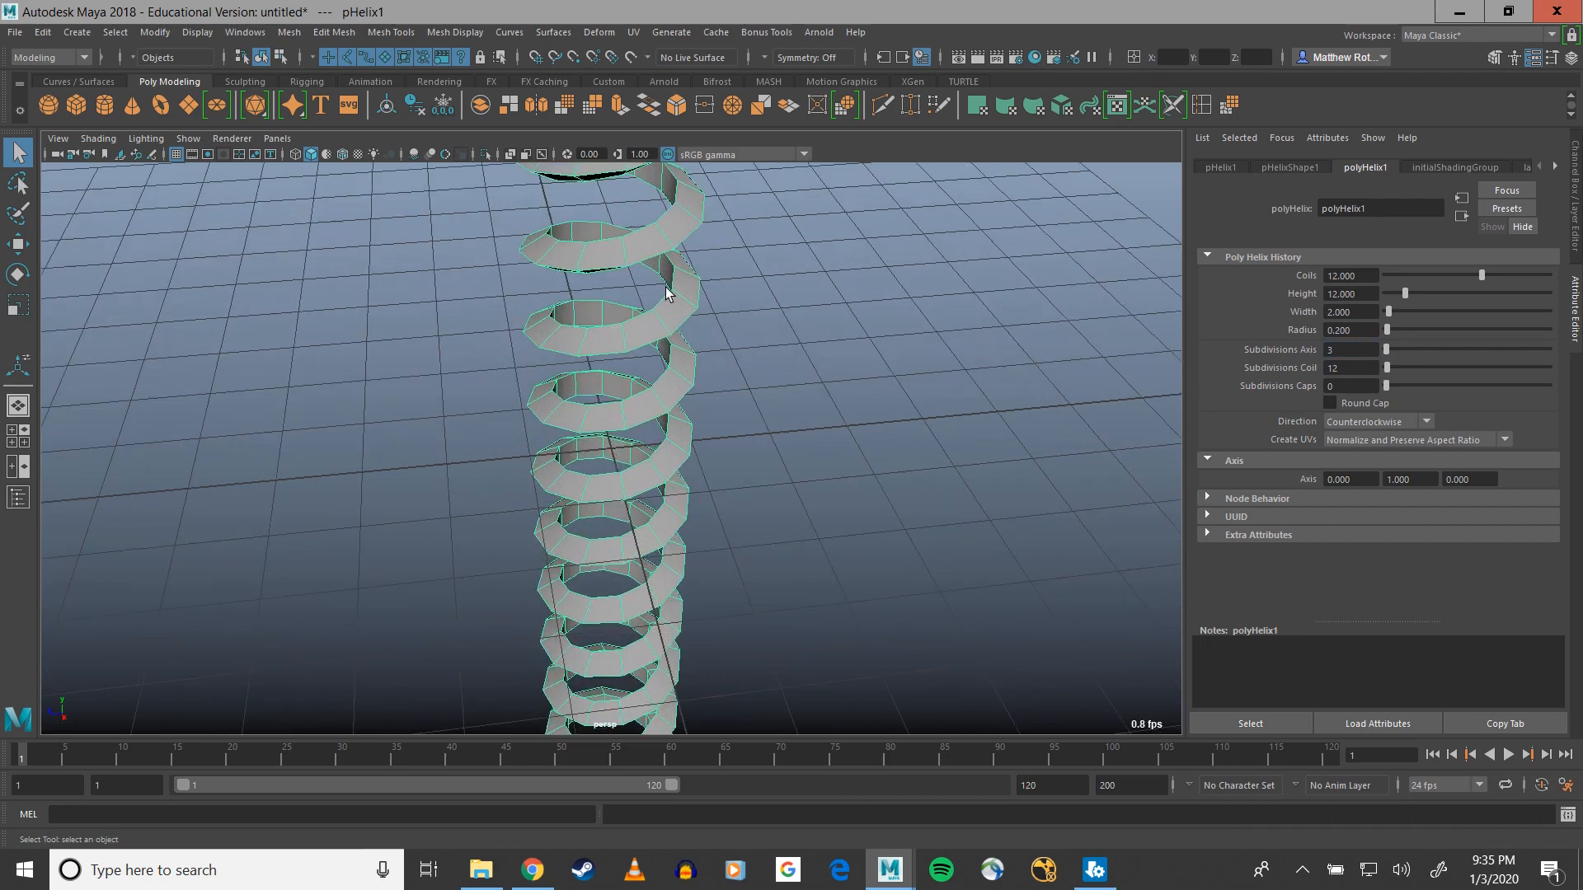
scroll(665, 294, down, 5)
alt+drag(657, 318, 620, 356)
scroll(657, 338, down, 3)
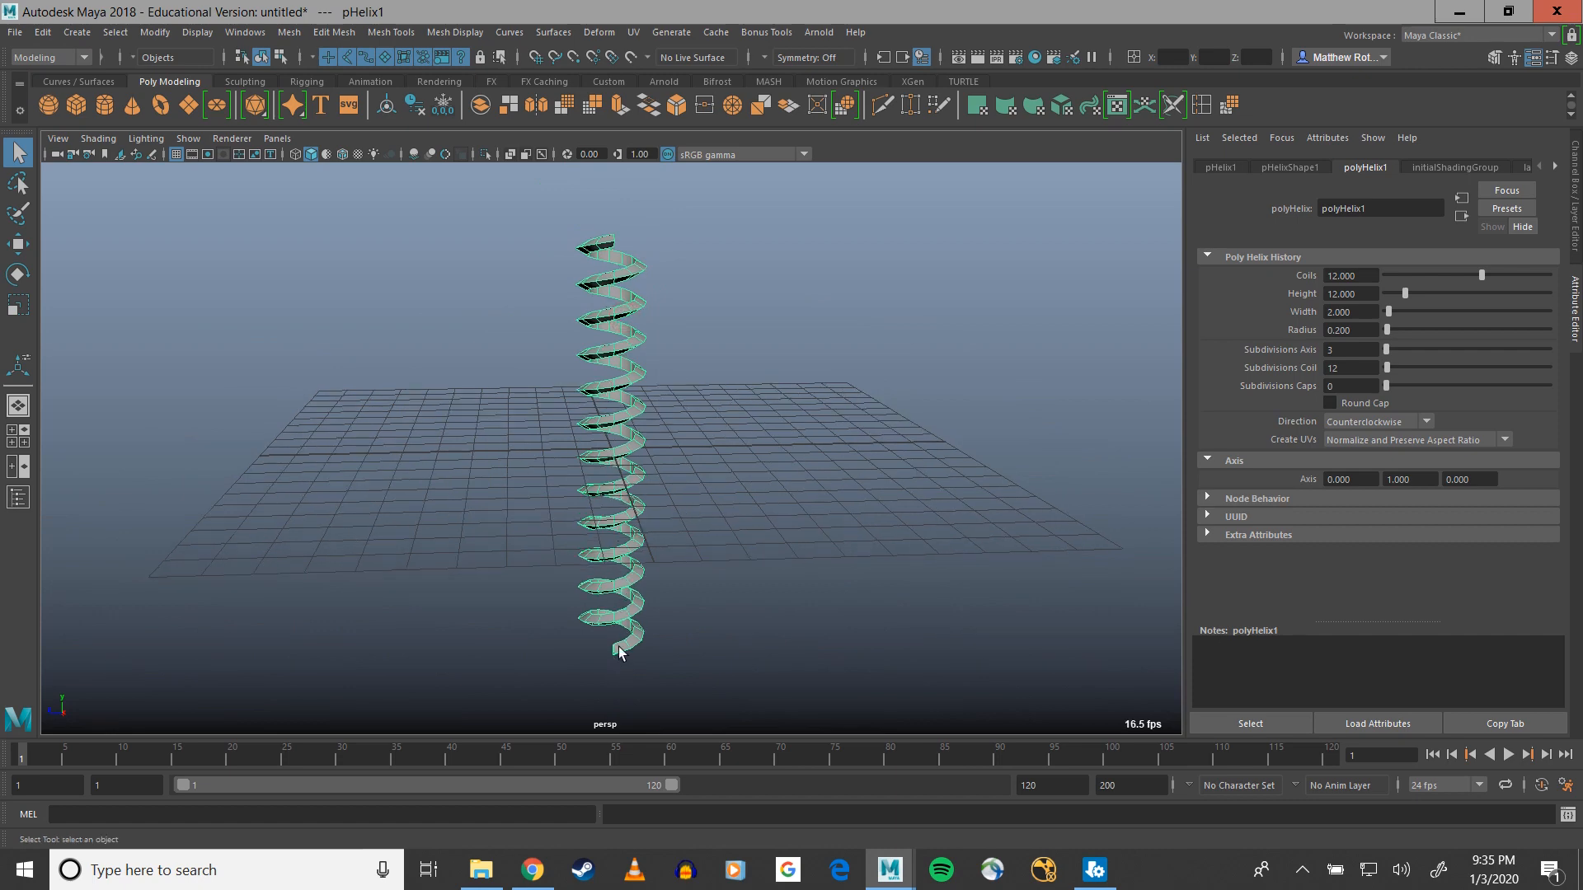
scroll(665, 264, up, 3)
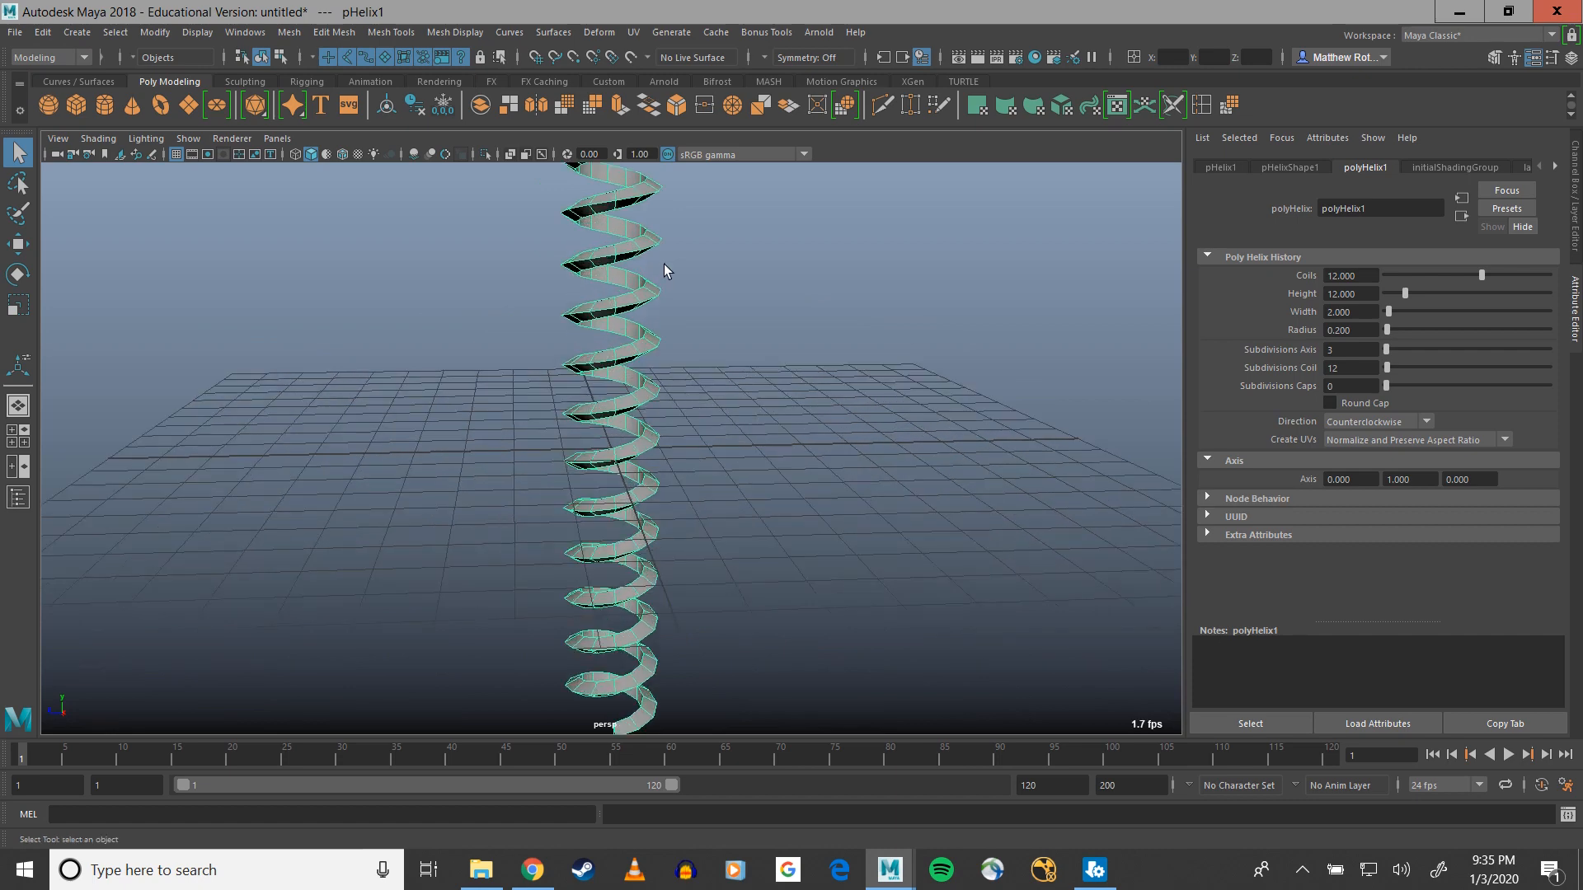
alt+drag(664, 264, 431, 459)
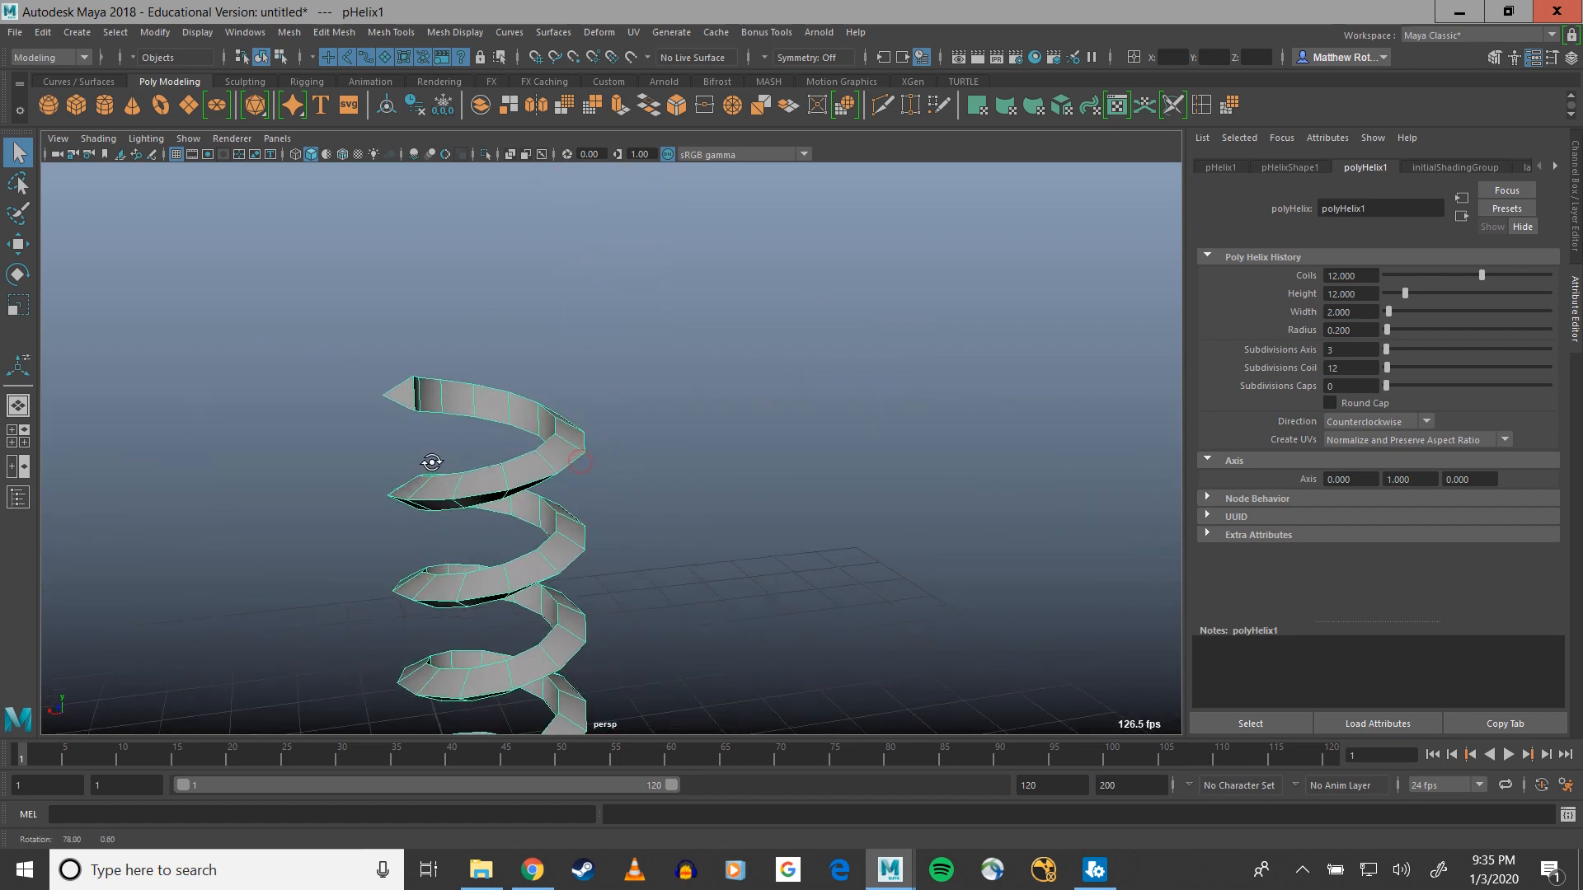
right_drag(413, 399, 414, 442)
scroll(457, 419, up, 5)
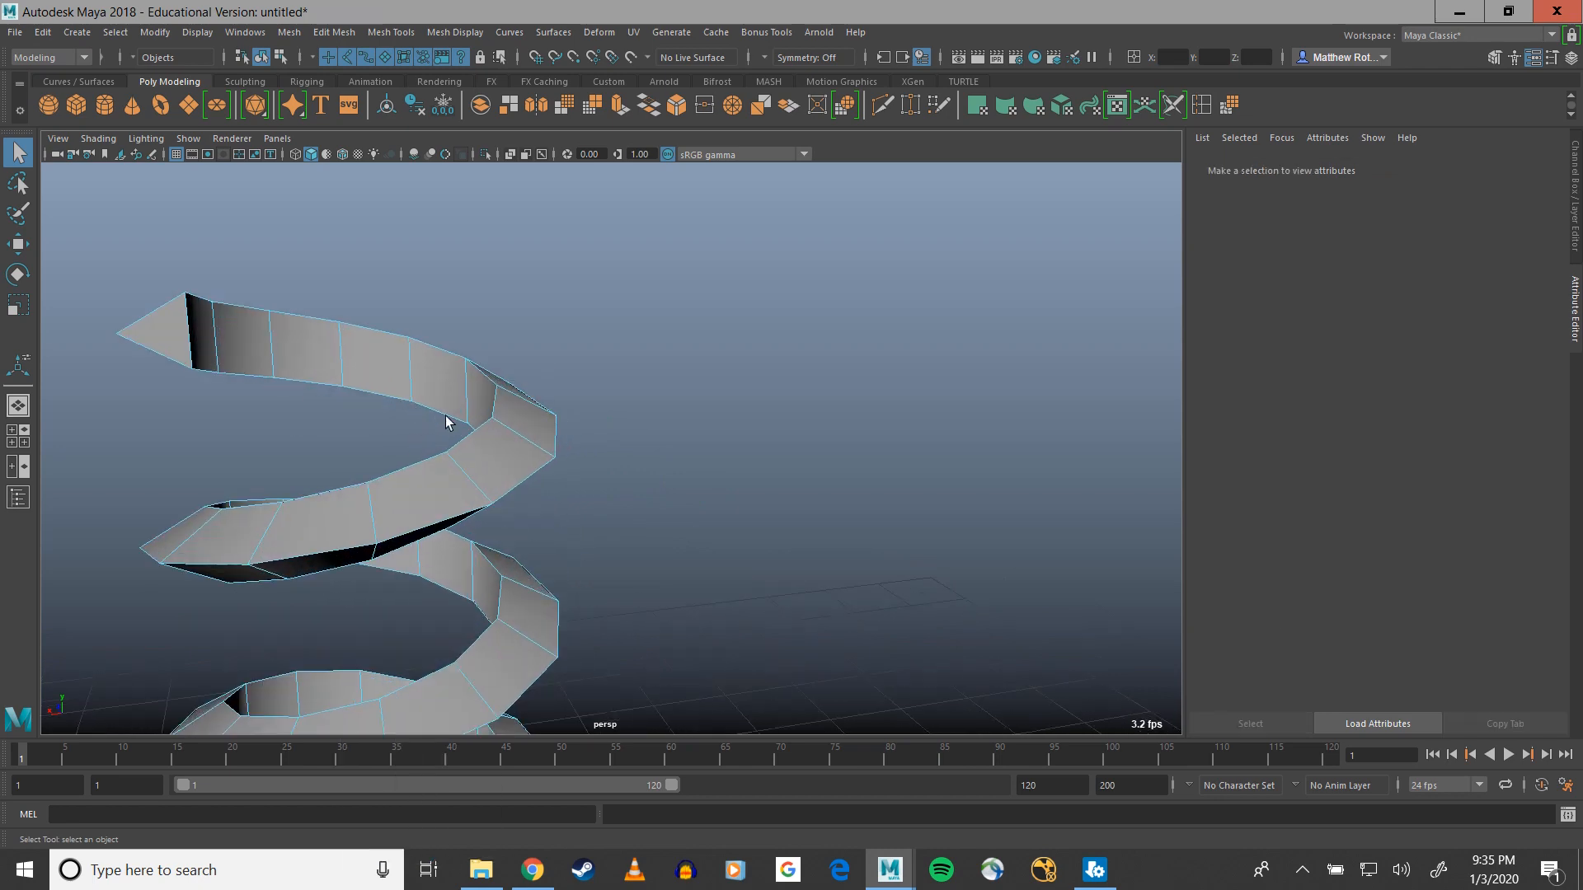
scroll(630, 325, down, 3)
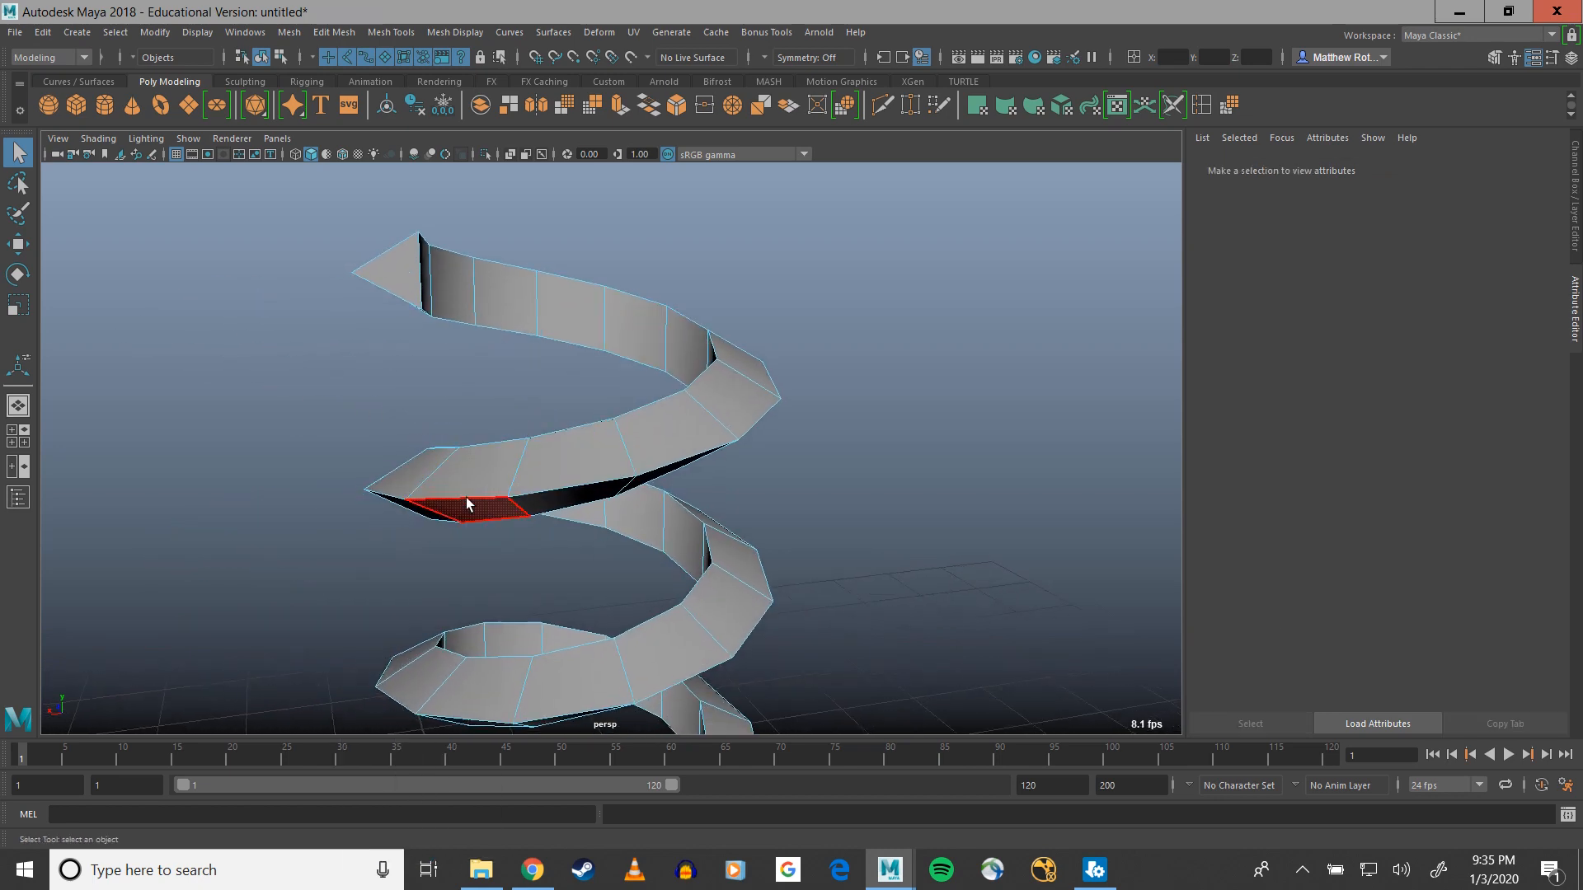
alt+drag(459, 505, 659, 452)
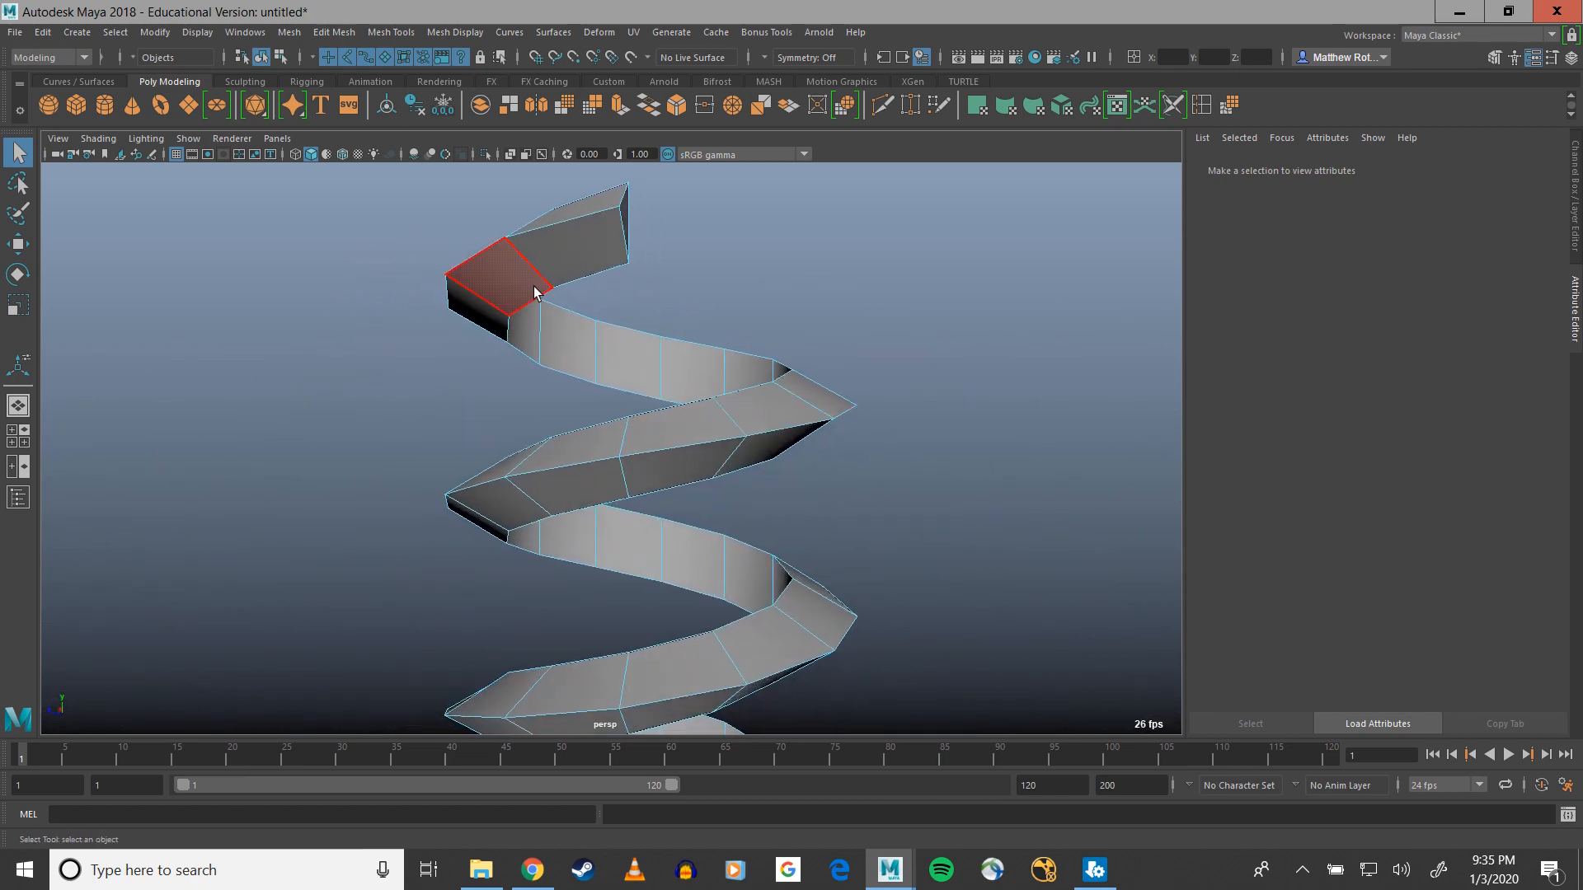
alt+drag(844, 329, 461, 313)
click(418, 255)
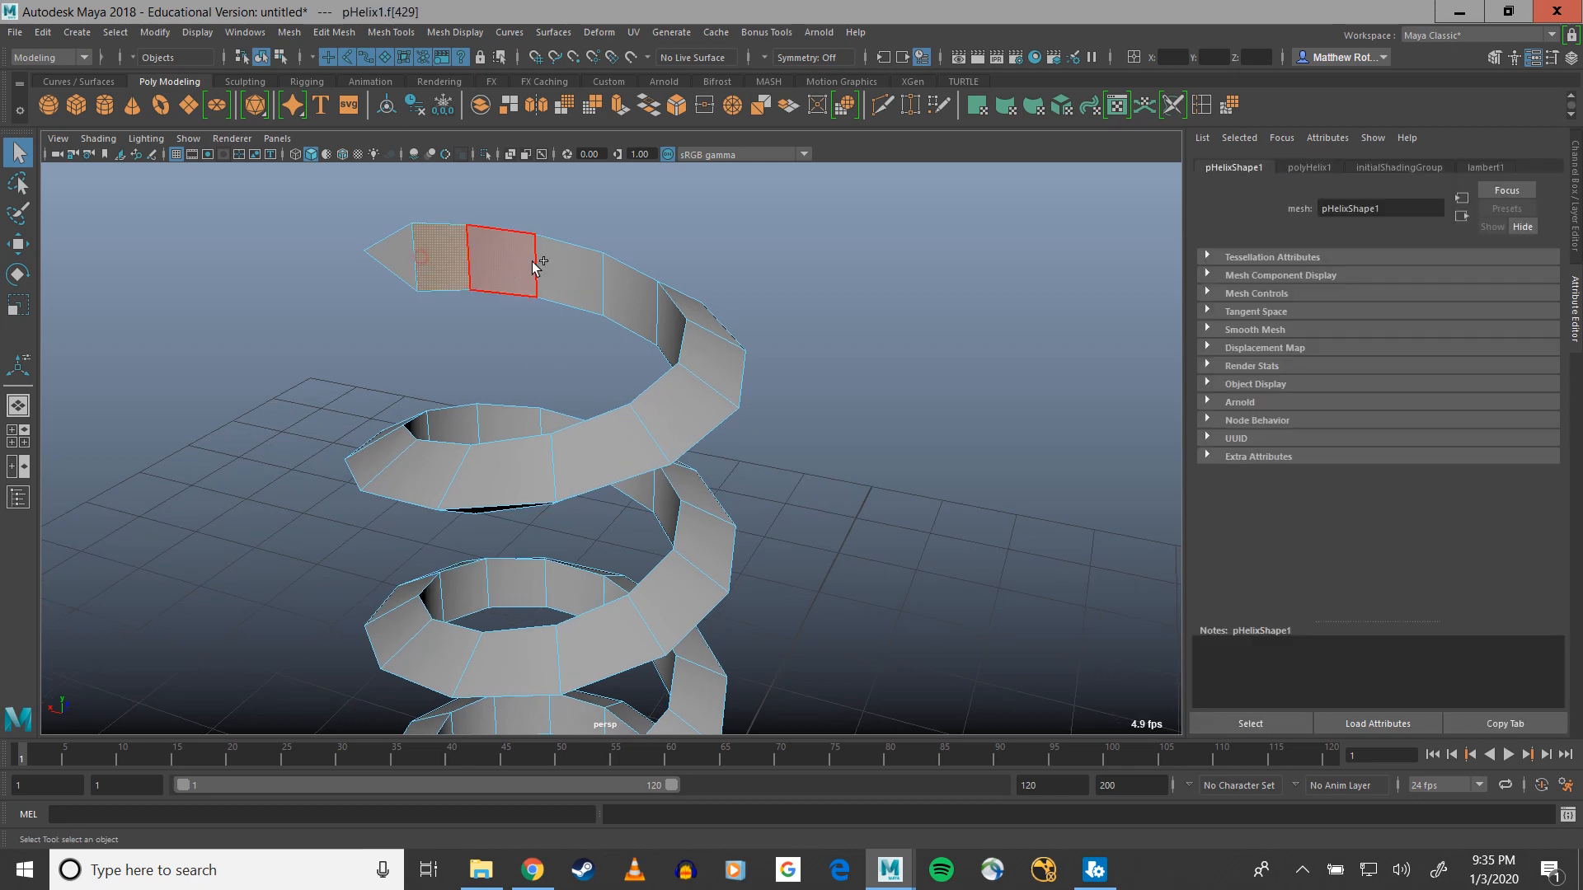
alt+drag(532, 261, 858, 323)
click(725, 308)
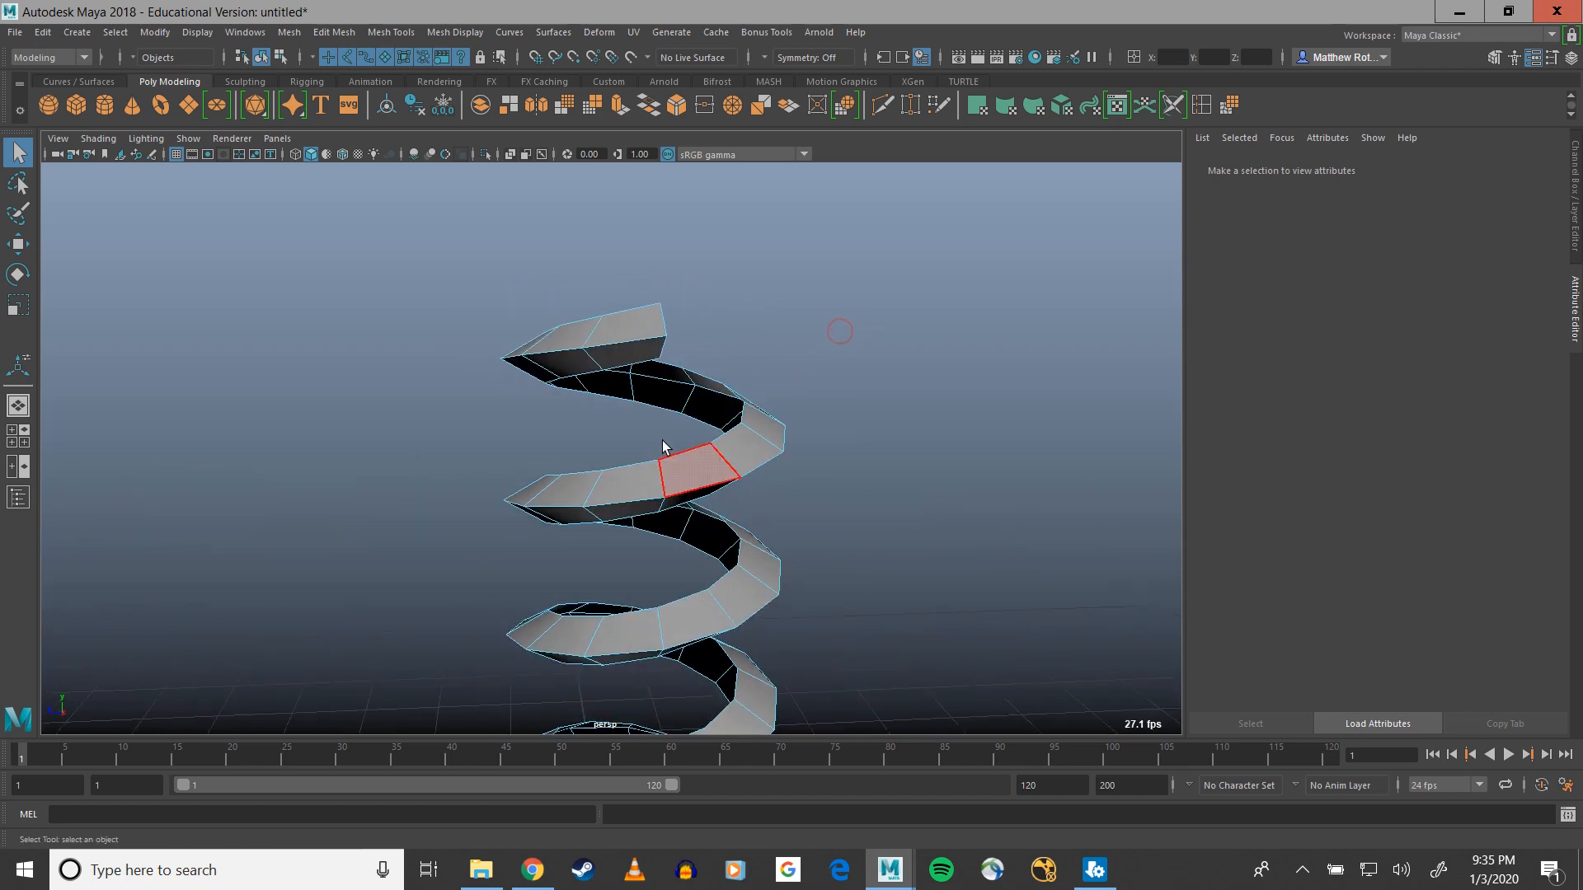
Bridge the facing border edges of the two uppermost coils using a linear path, automatic direction and 0 divisions
right_drag(639, 419, 641, 369)
double_click(631, 363)
alt+drag(753, 483, 857, 480)
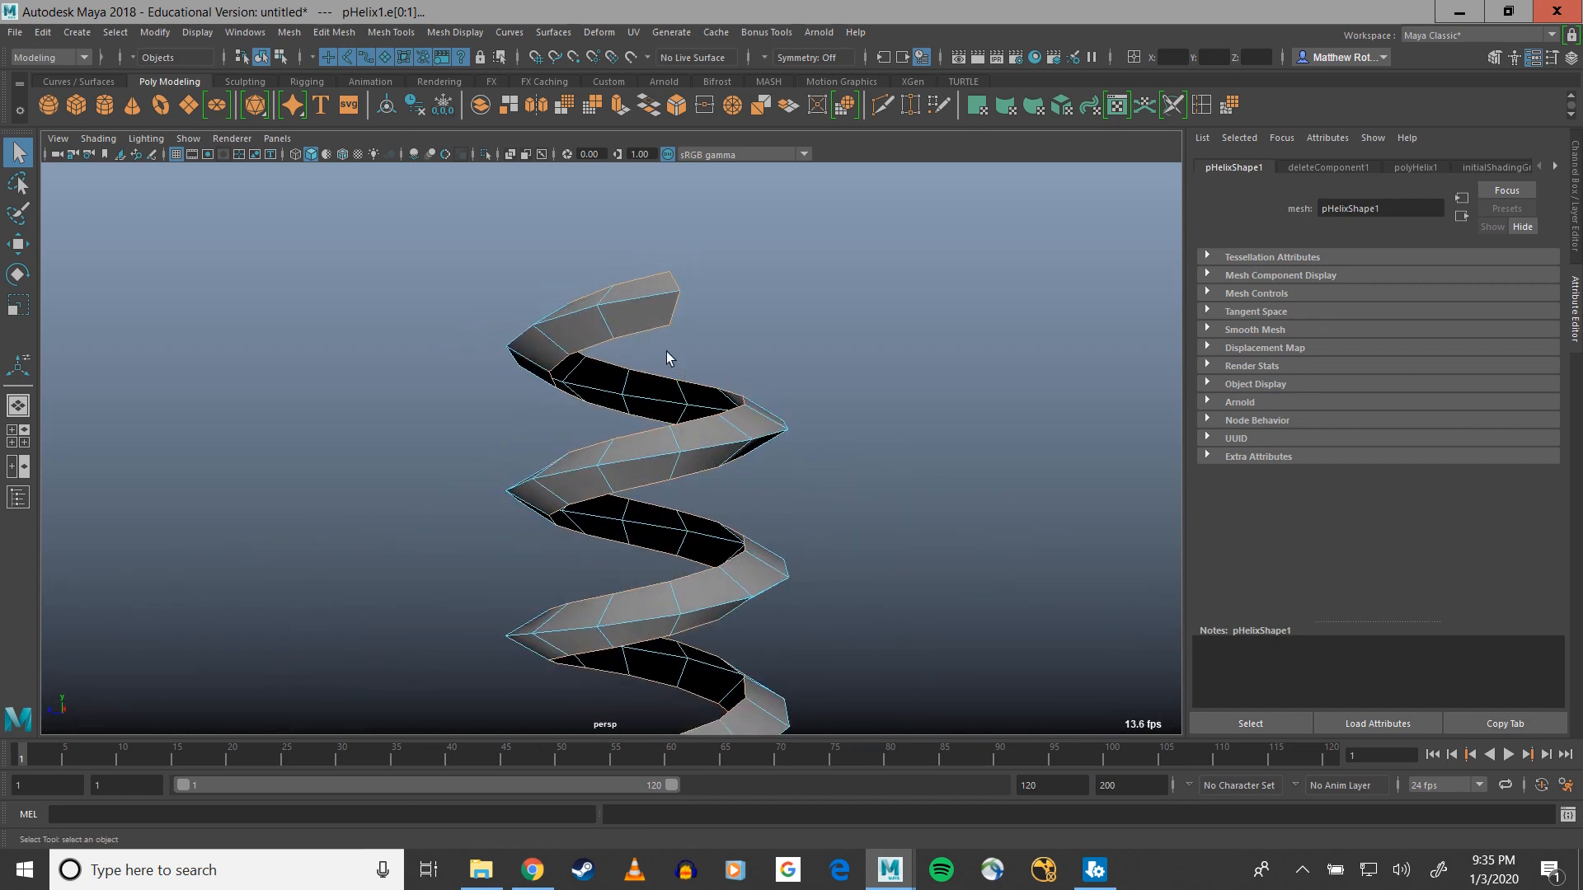
click(635, 332)
alt+drag(912, 328, 919, 352)
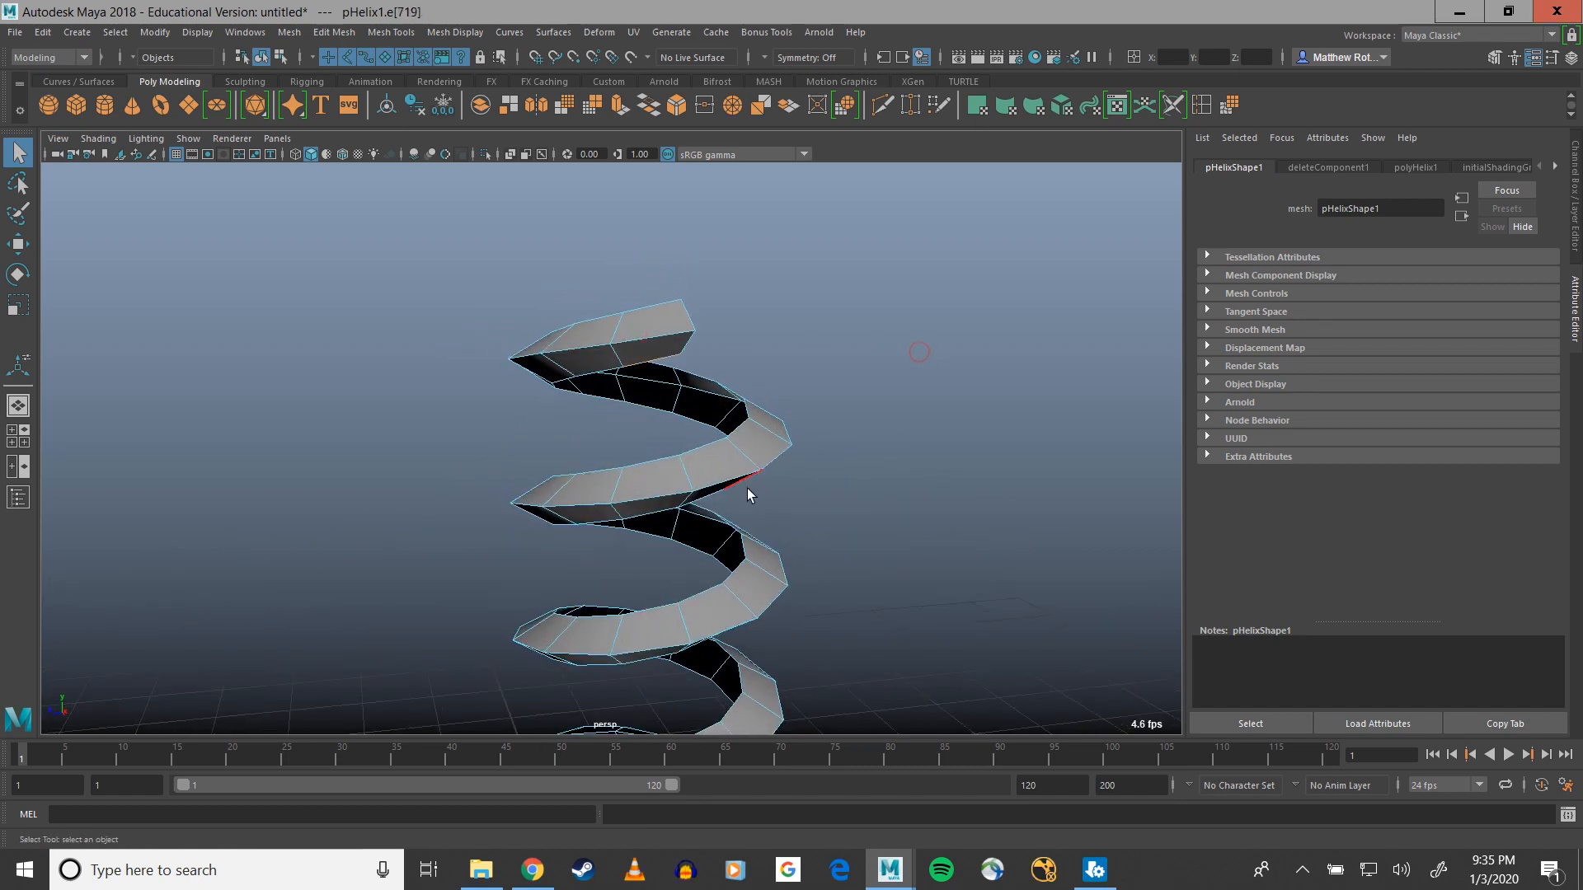
double_click(653, 459)
click(333, 33)
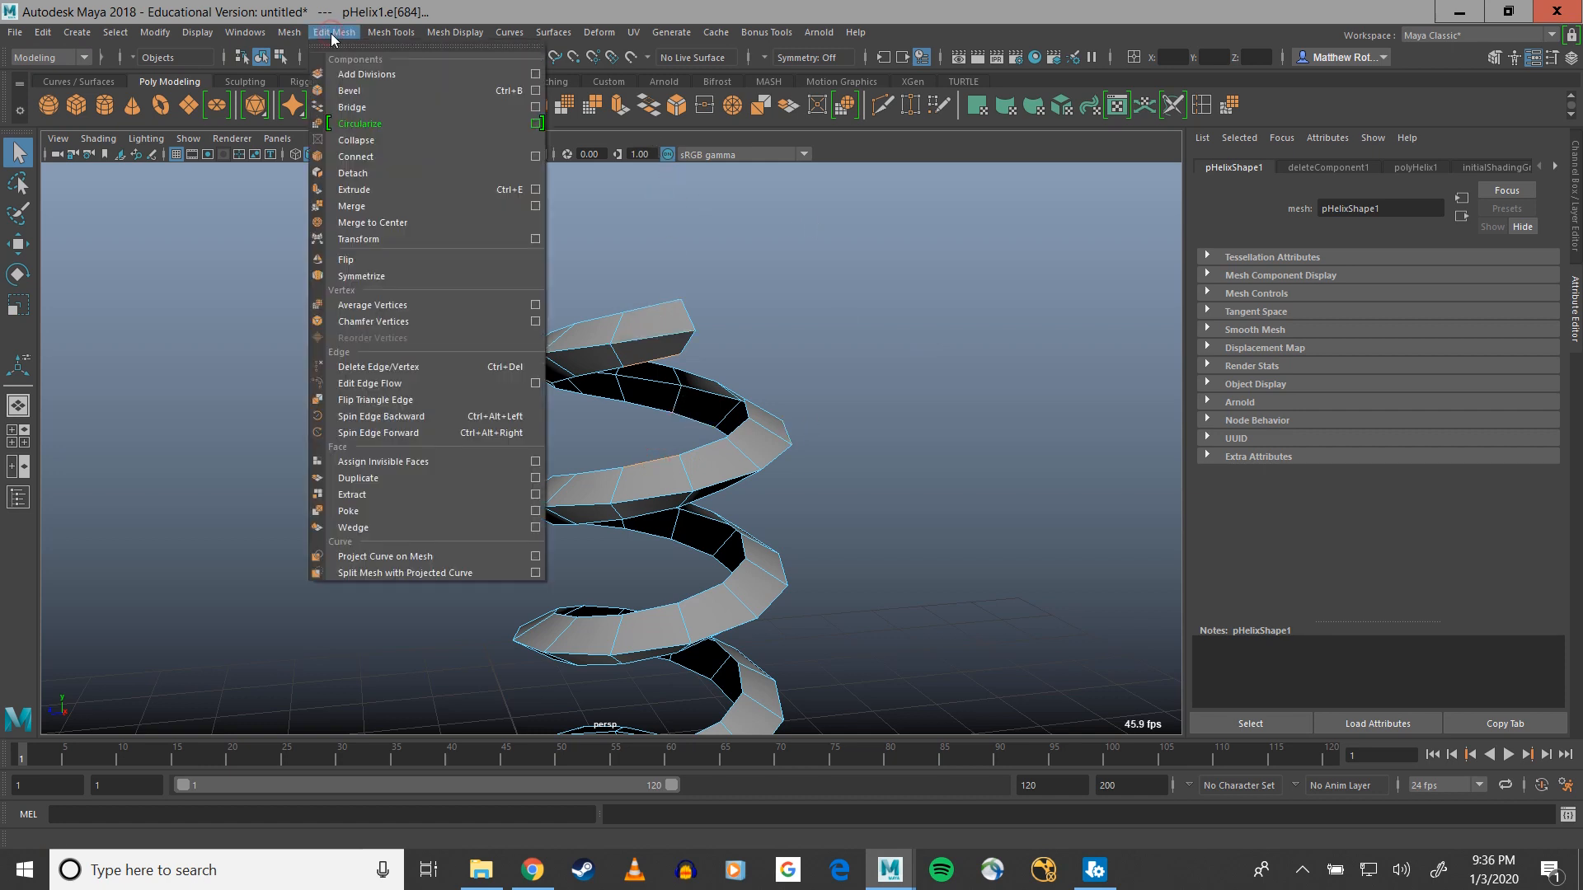
click(535, 107)
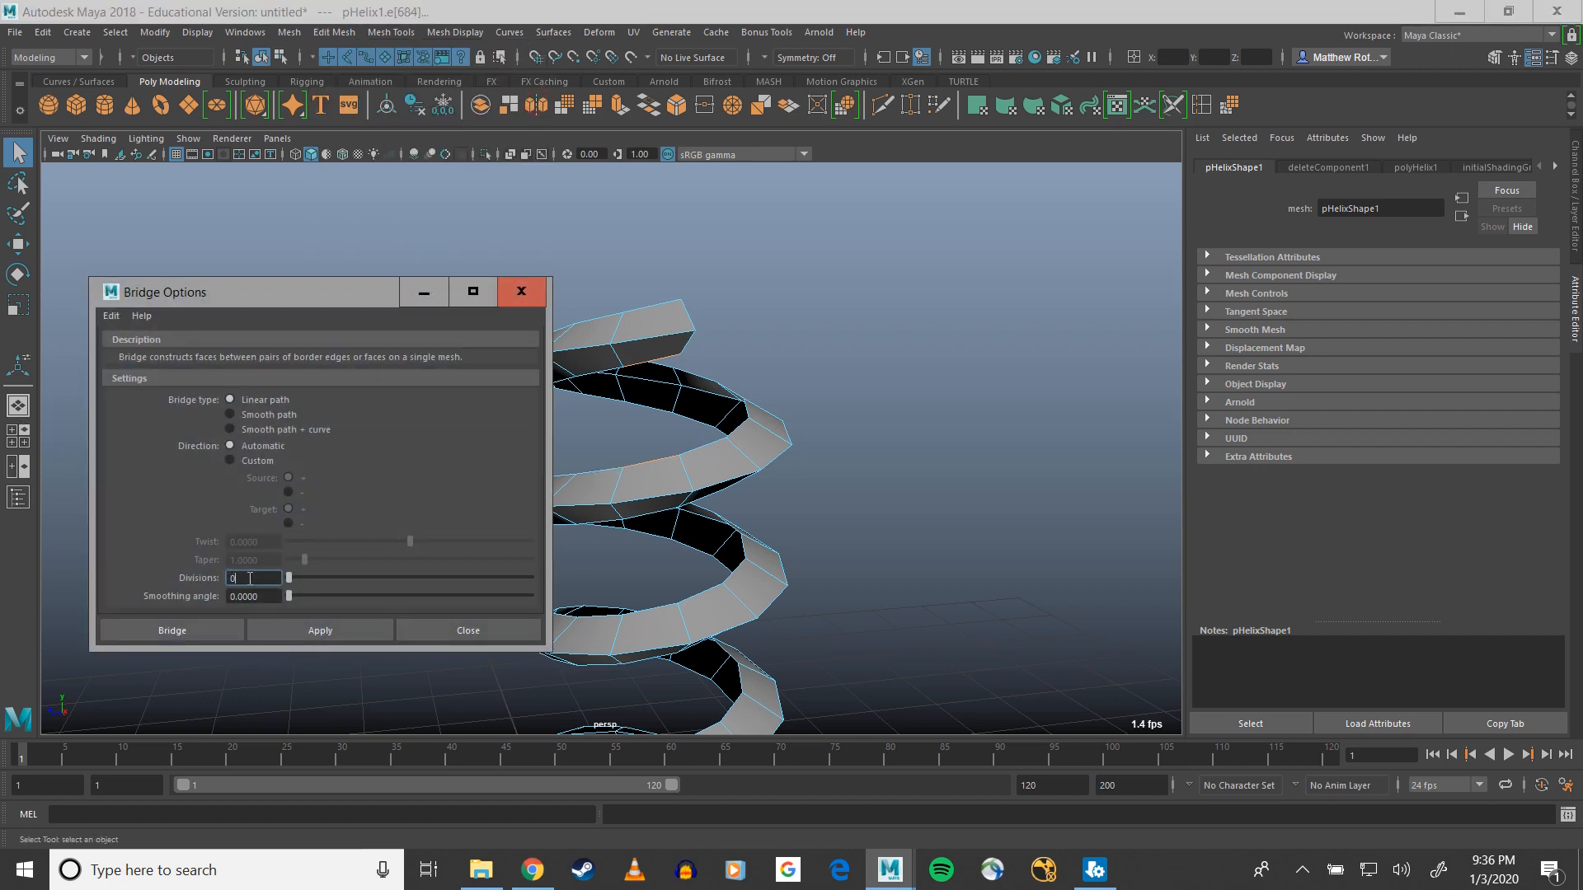
click(173, 633)
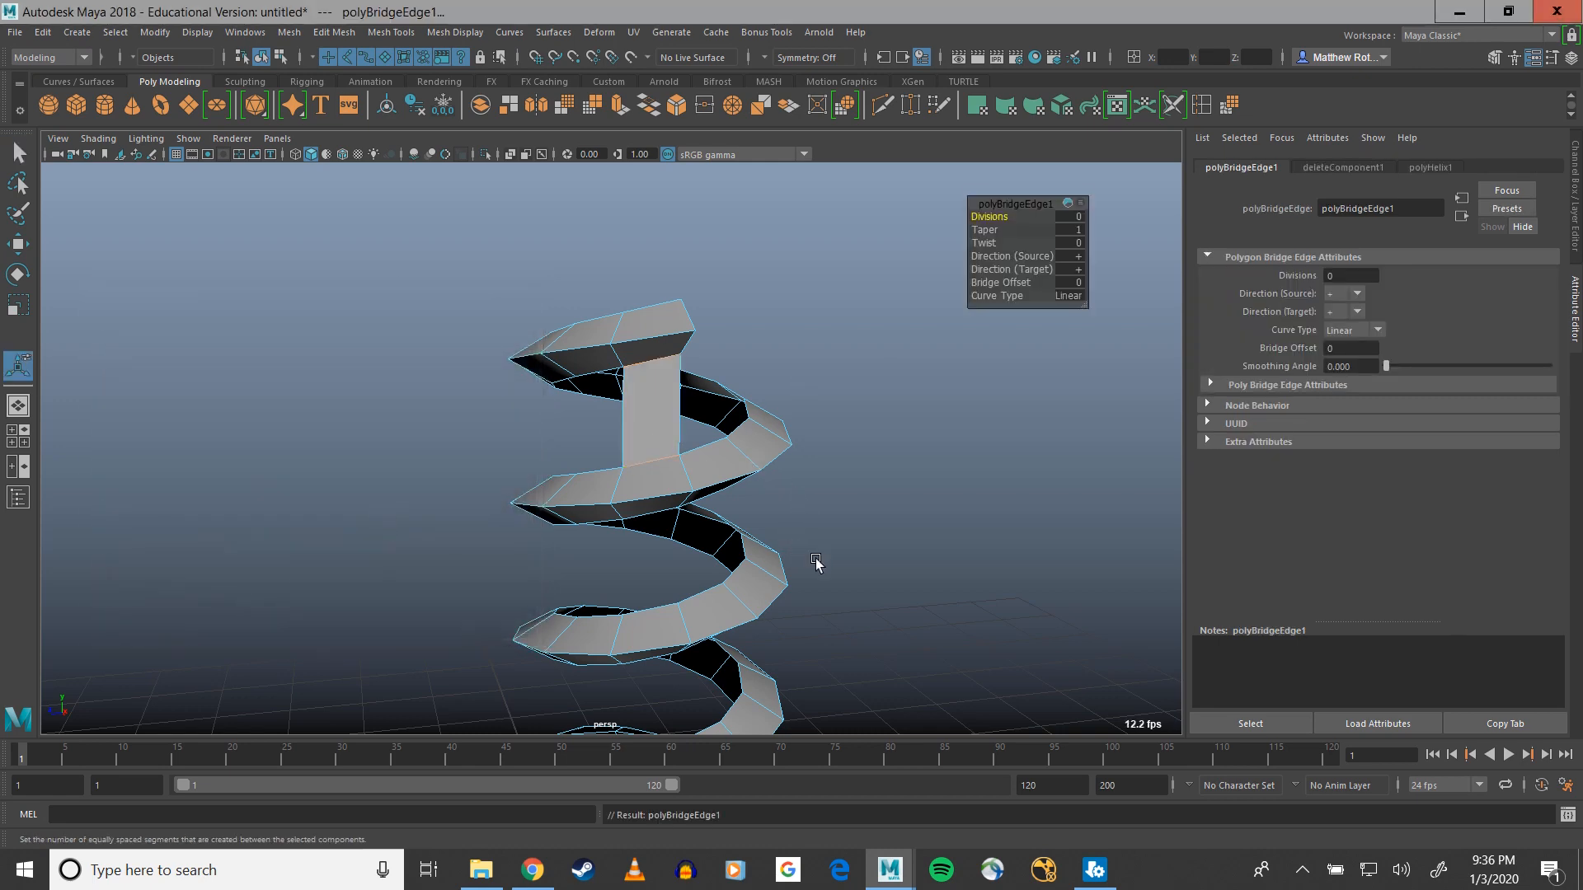
Bridge a pair of facing border edges between the two lowest coils of the helix
alt+middle_drag(834, 545, 874, 381)
alt+middle_drag(902, 570, 902, 208)
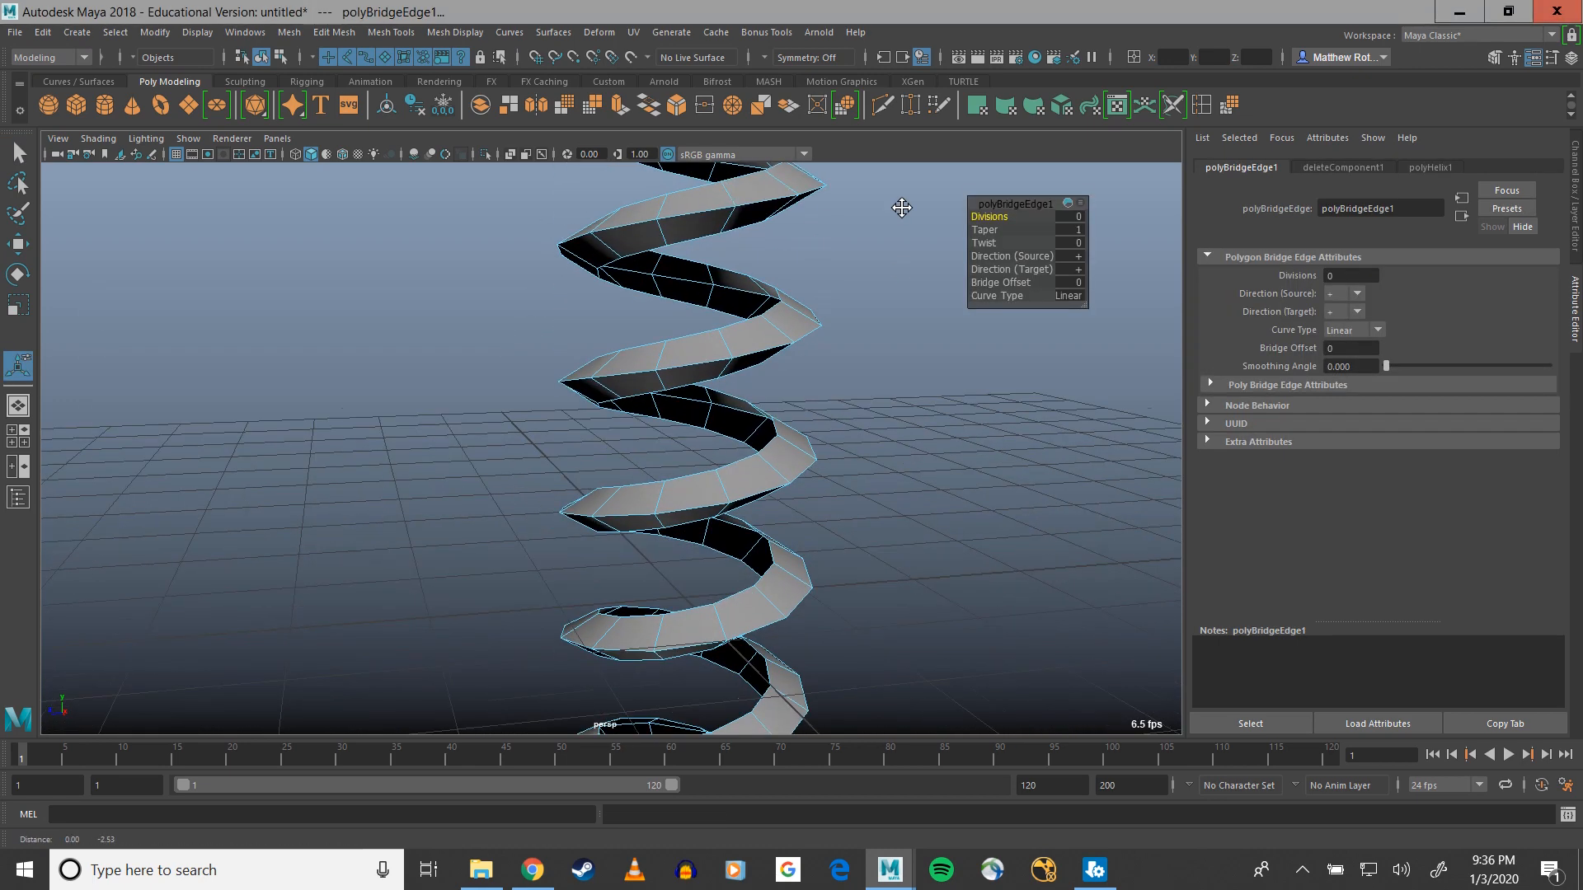
alt+drag(902, 208, 629, 495)
click(777, 517)
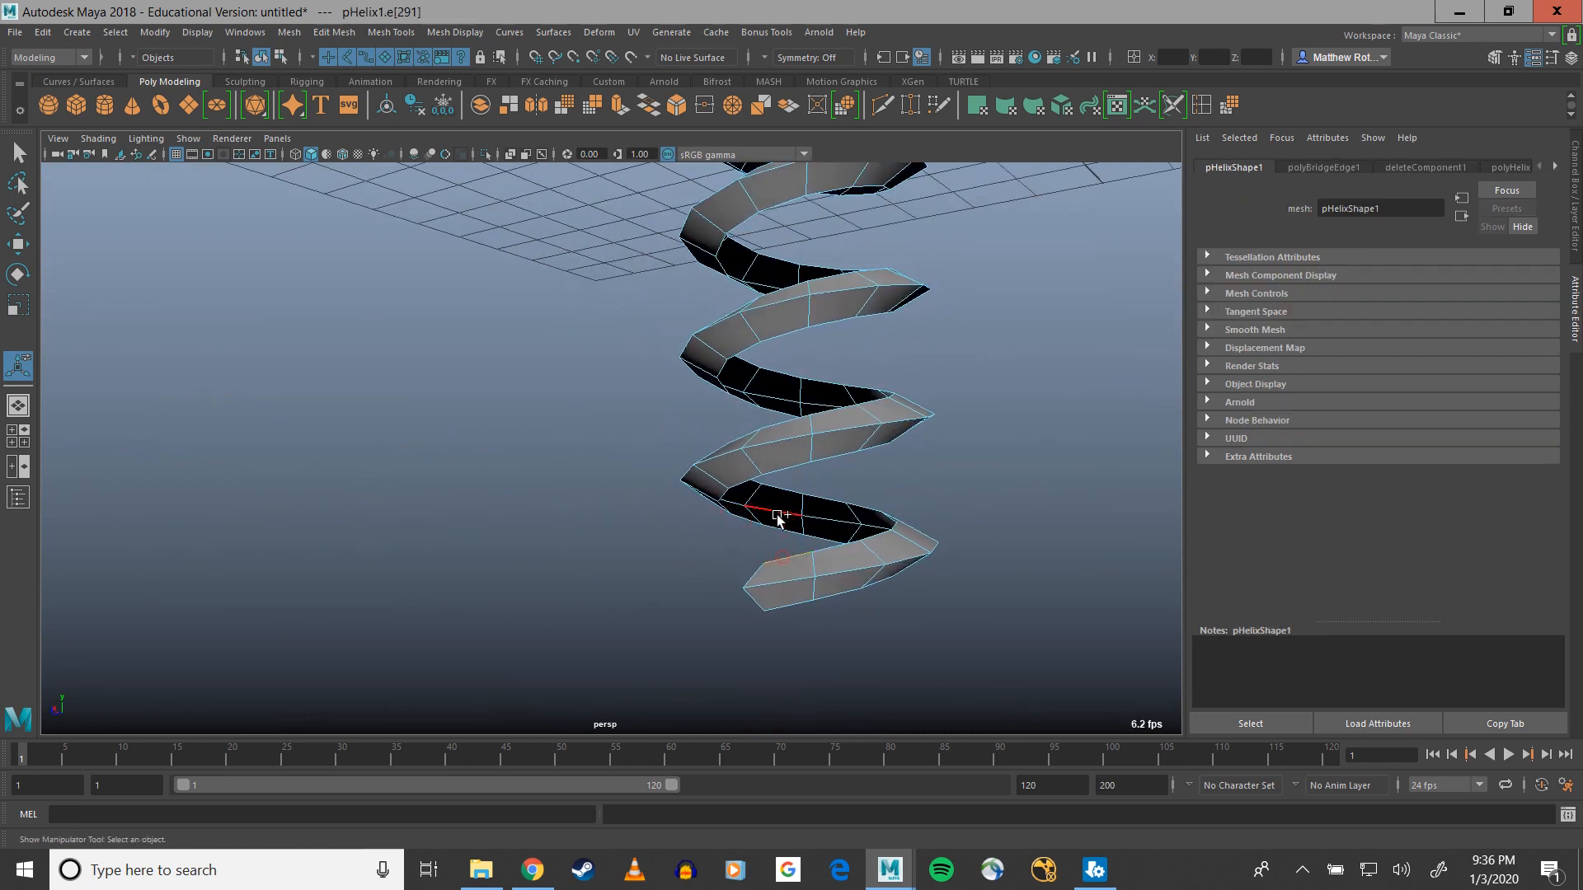
shift+click(768, 470)
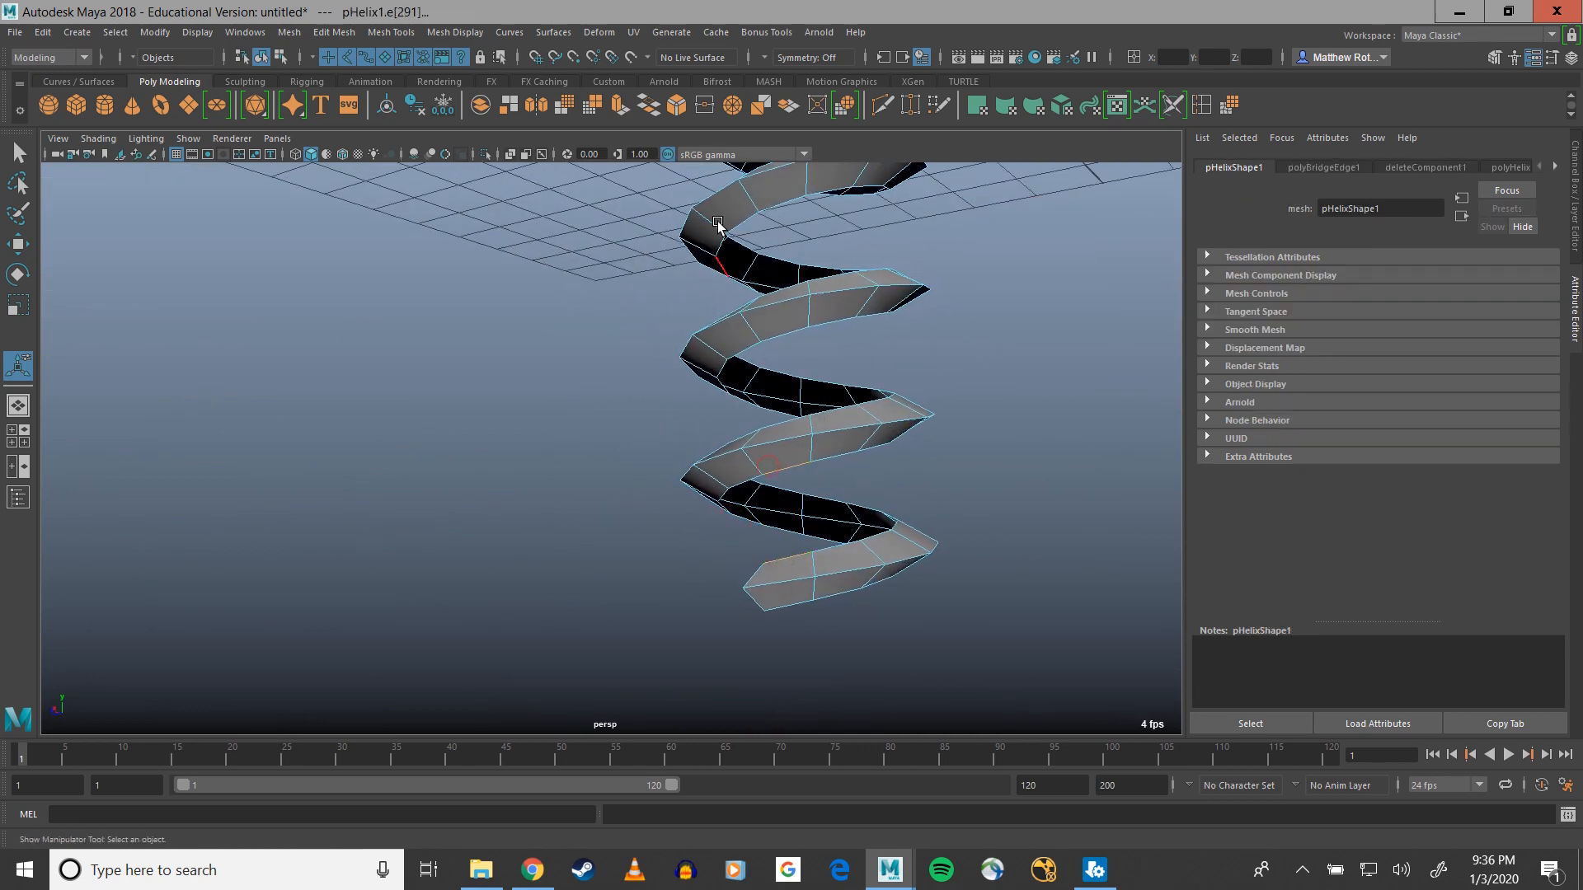
click(649, 104)
Select the remaining facing border edges between all the coils, from the top section to the bottom one, and bridge them
alt+drag(922, 429, 933, 478)
alt+middle_drag(932, 477, 869, 633)
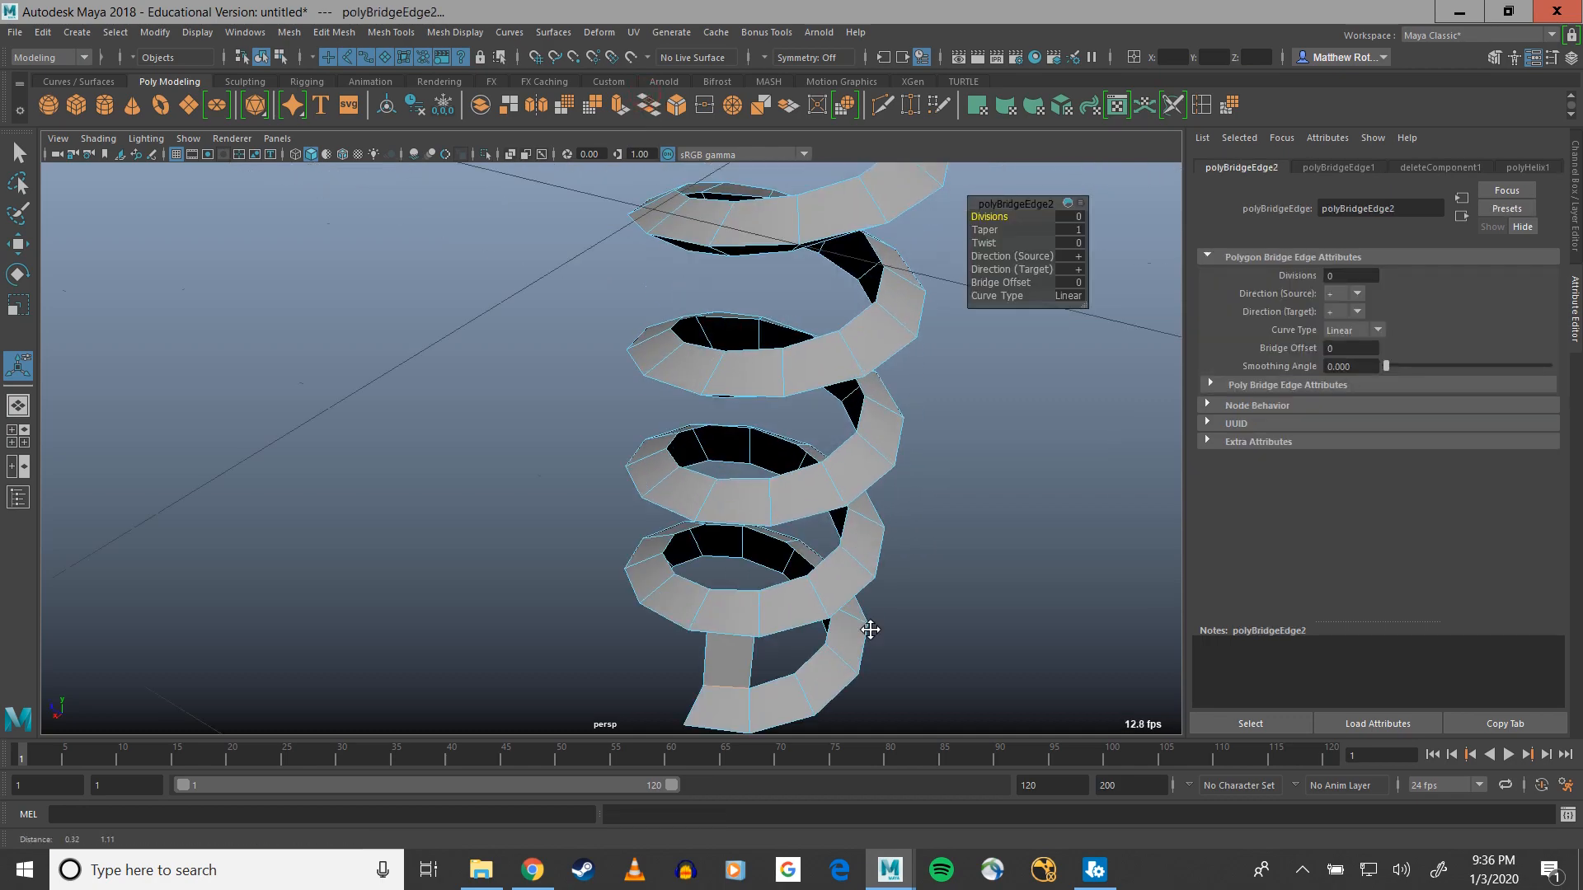
scroll(795, 495, down, 4)
alt+middle_drag(739, 482, 739, 575)
alt+middle_drag(725, 294, 770, 519)
alt+drag(711, 485, 784, 364)
alt+middle_drag(784, 363, 746, 463)
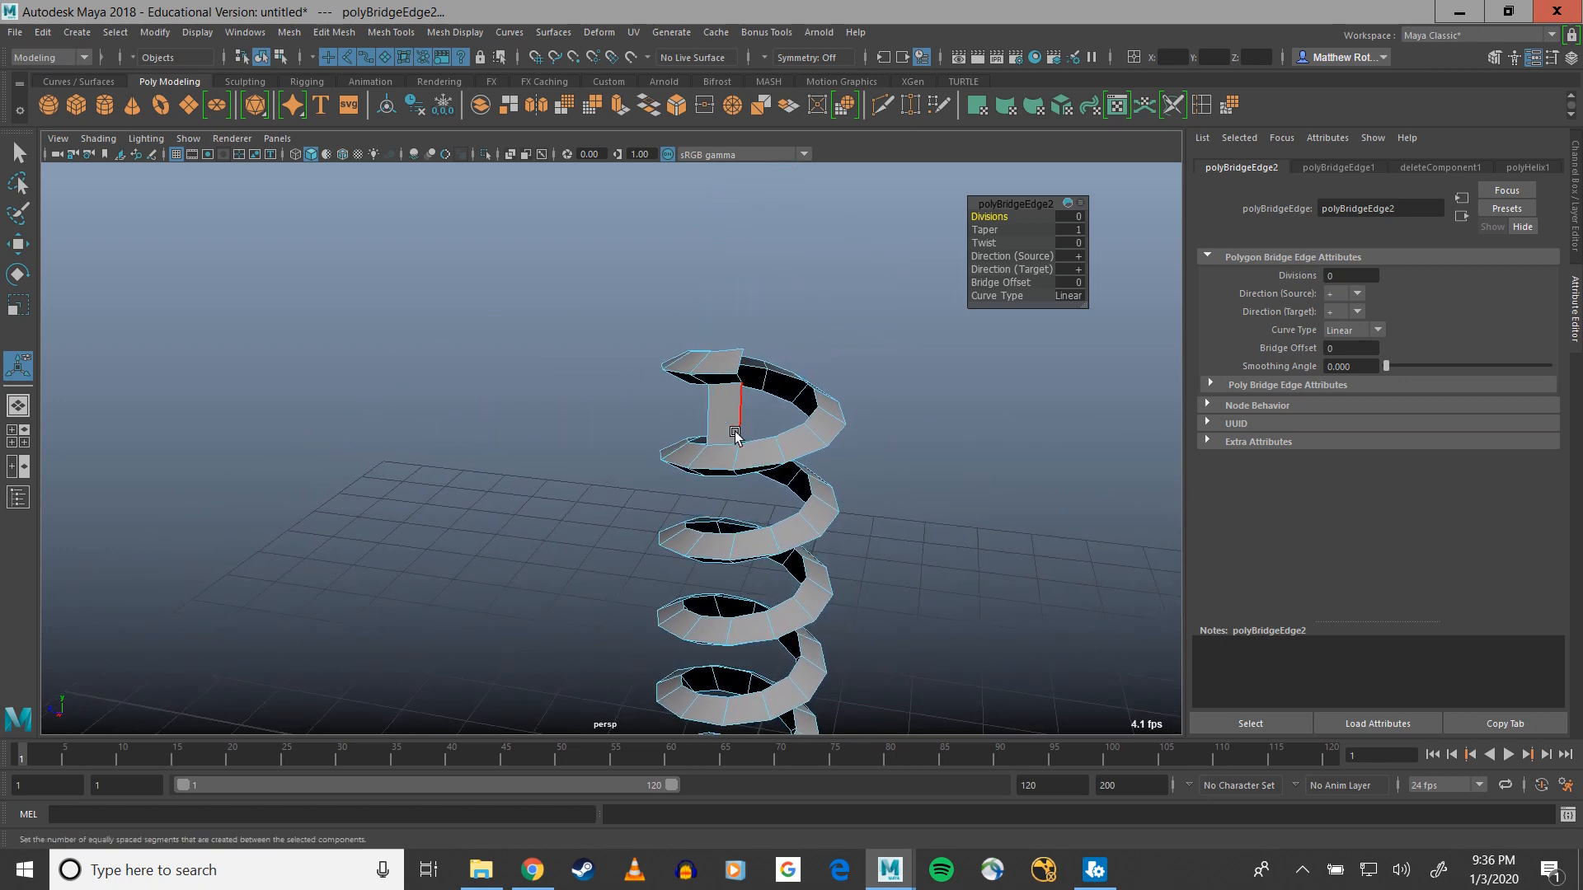
alt+drag(732, 438, 821, 435)
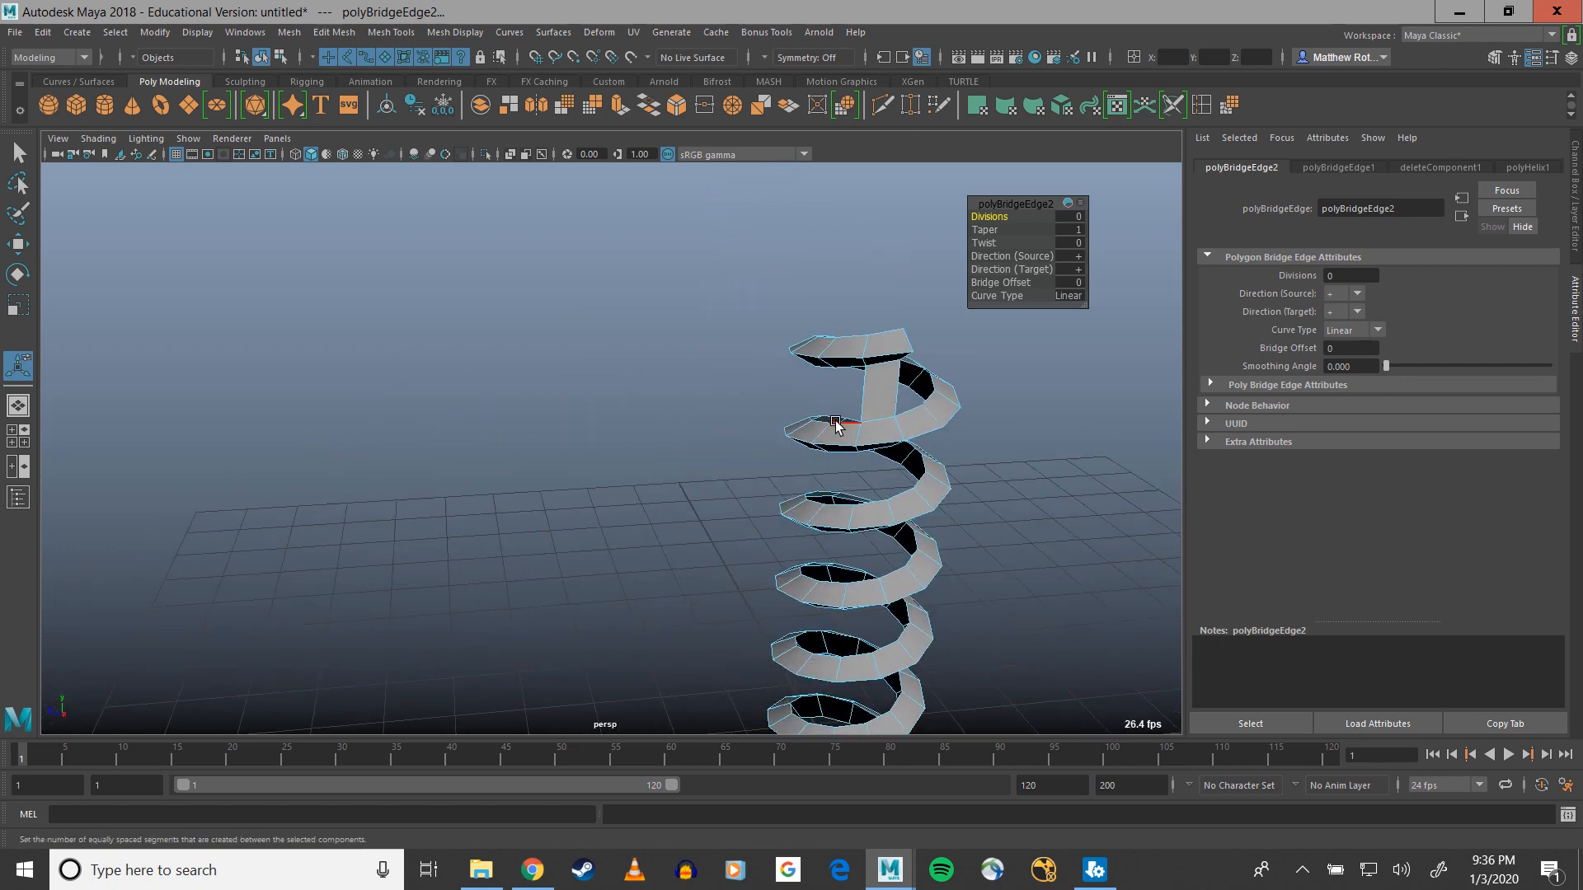
click(872, 404)
scroll(875, 405, up, 5)
alt+middle_drag(890, 379, 599, 413)
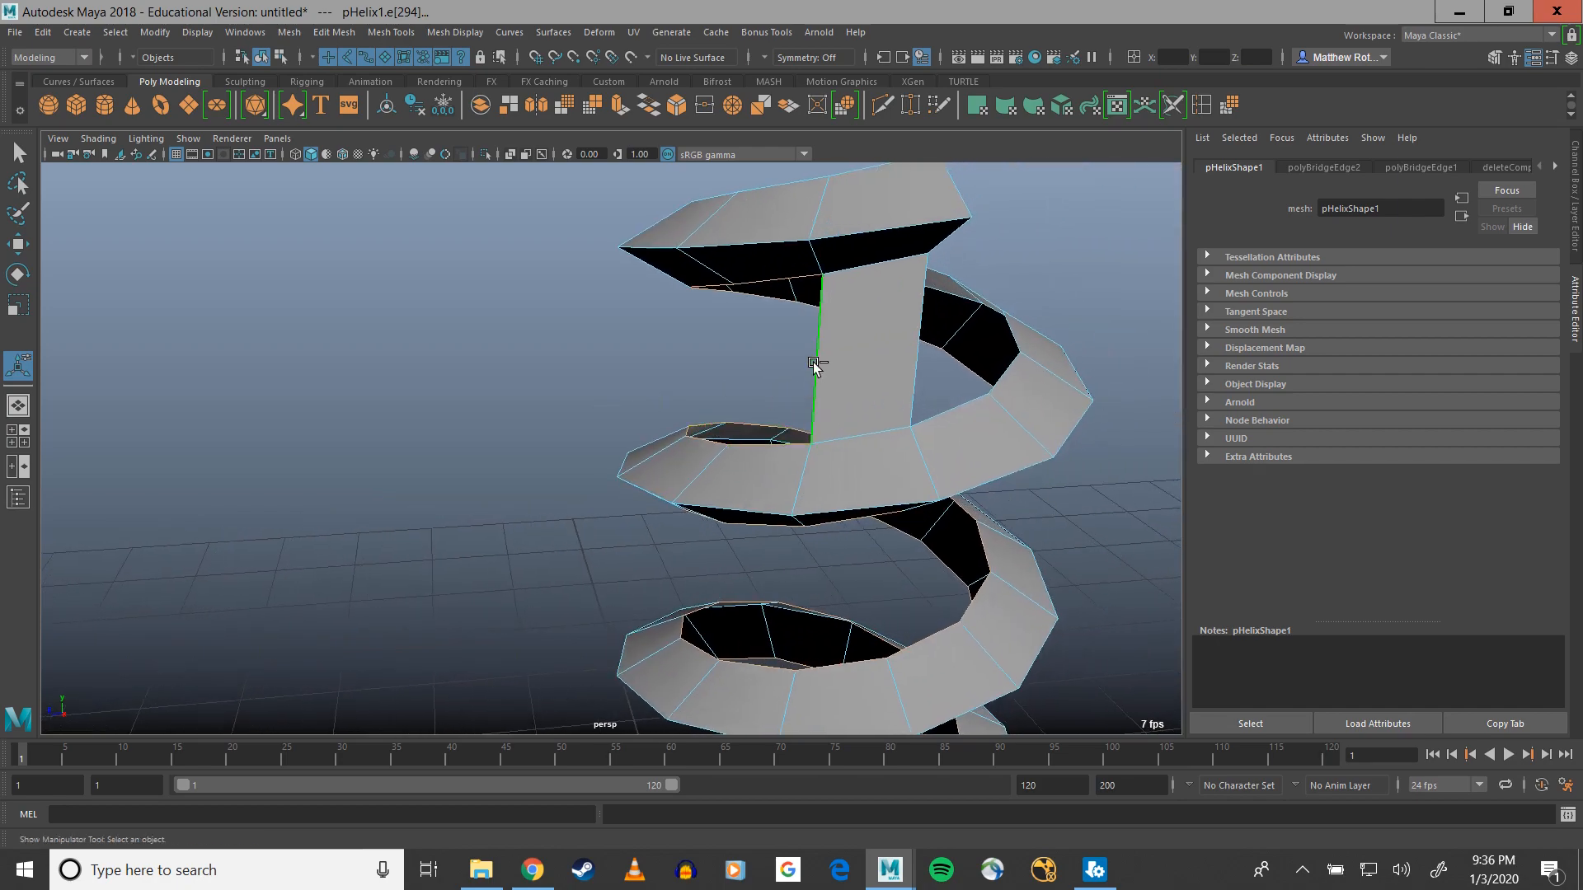
alt+middle_drag(1062, 689, 1007, 226)
alt+middle_drag(985, 475, 974, 239)
alt+middle_drag(887, 614, 871, 330)
alt+middle_drag(862, 534, 832, 388)
mouse_move(793, 488)
alt+mouse_down()
mouse_move(697, 472)
mouse_move(766, 474)
alt+mouse_up()
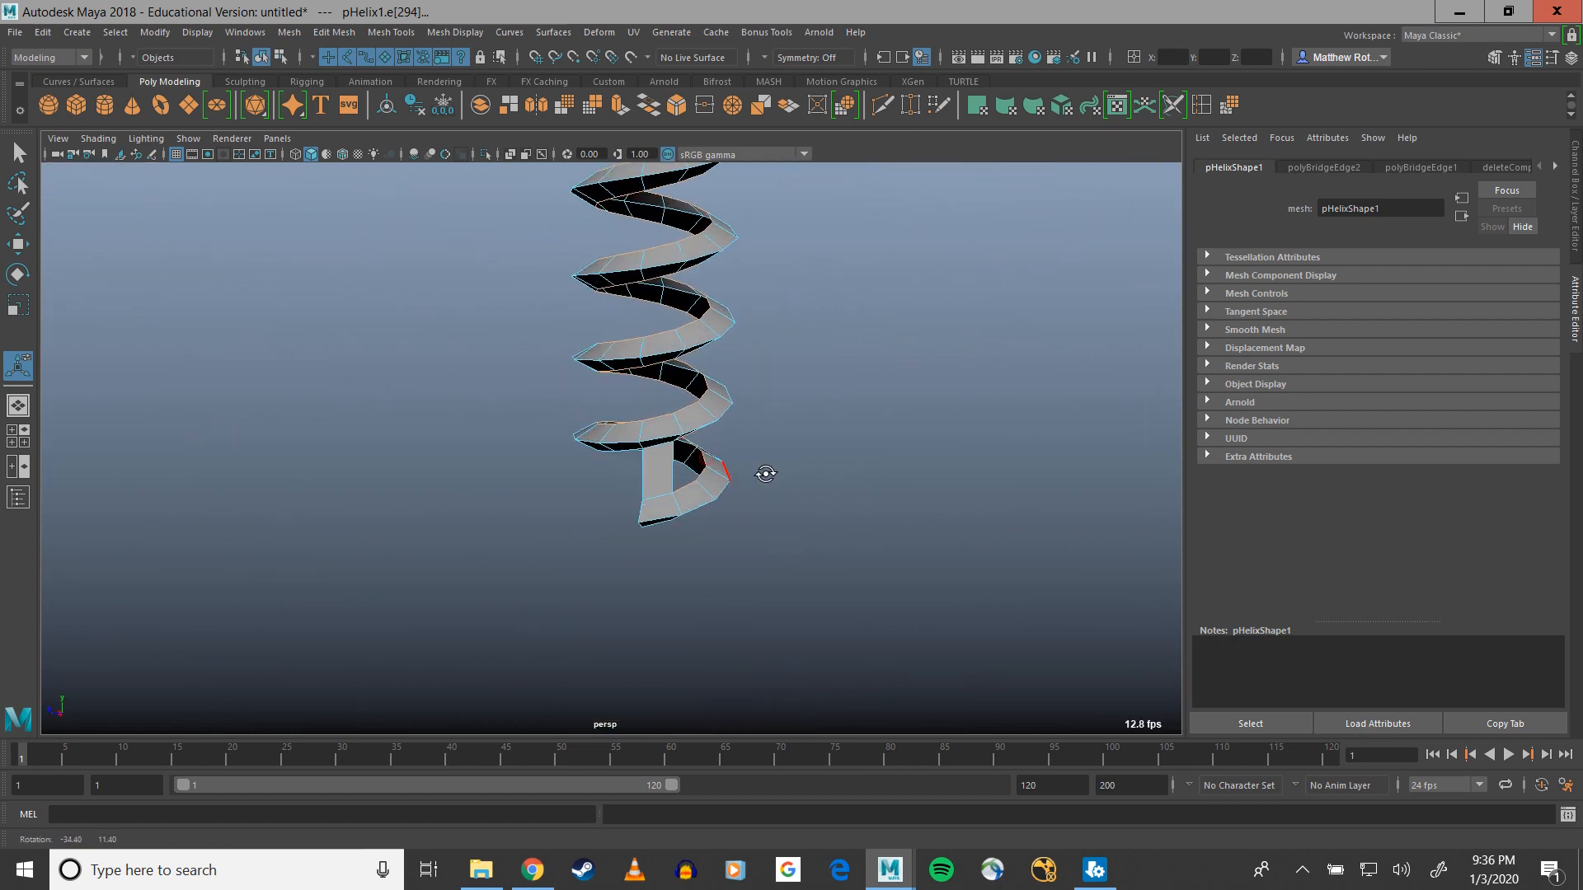
alt+middle_drag(778, 446, 794, 672)
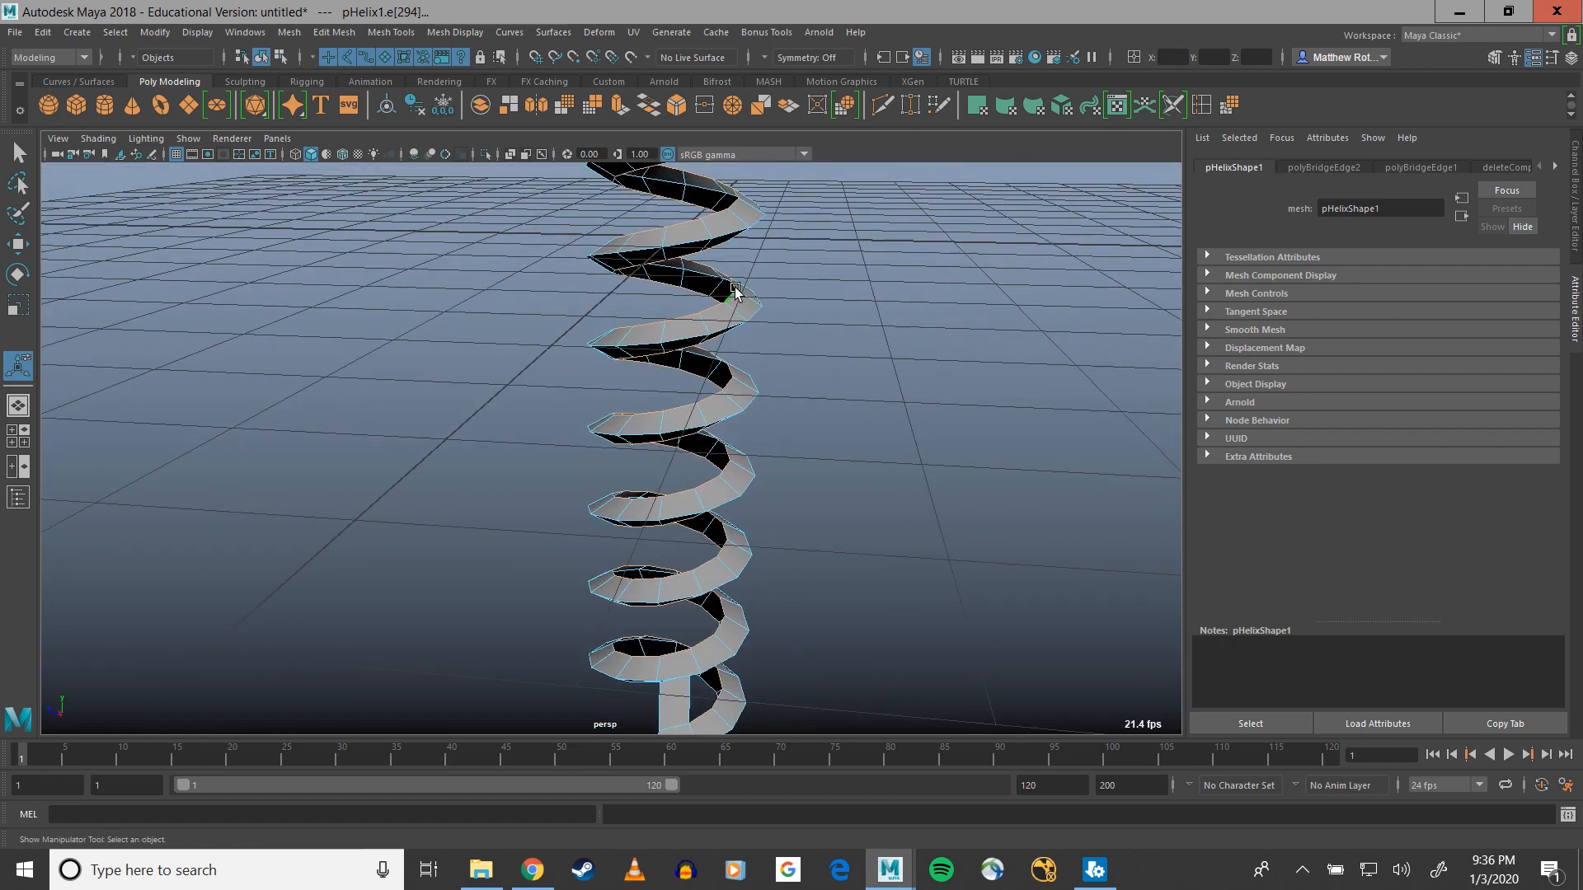
click(649, 118)
alt+drag(805, 420, 786, 506)
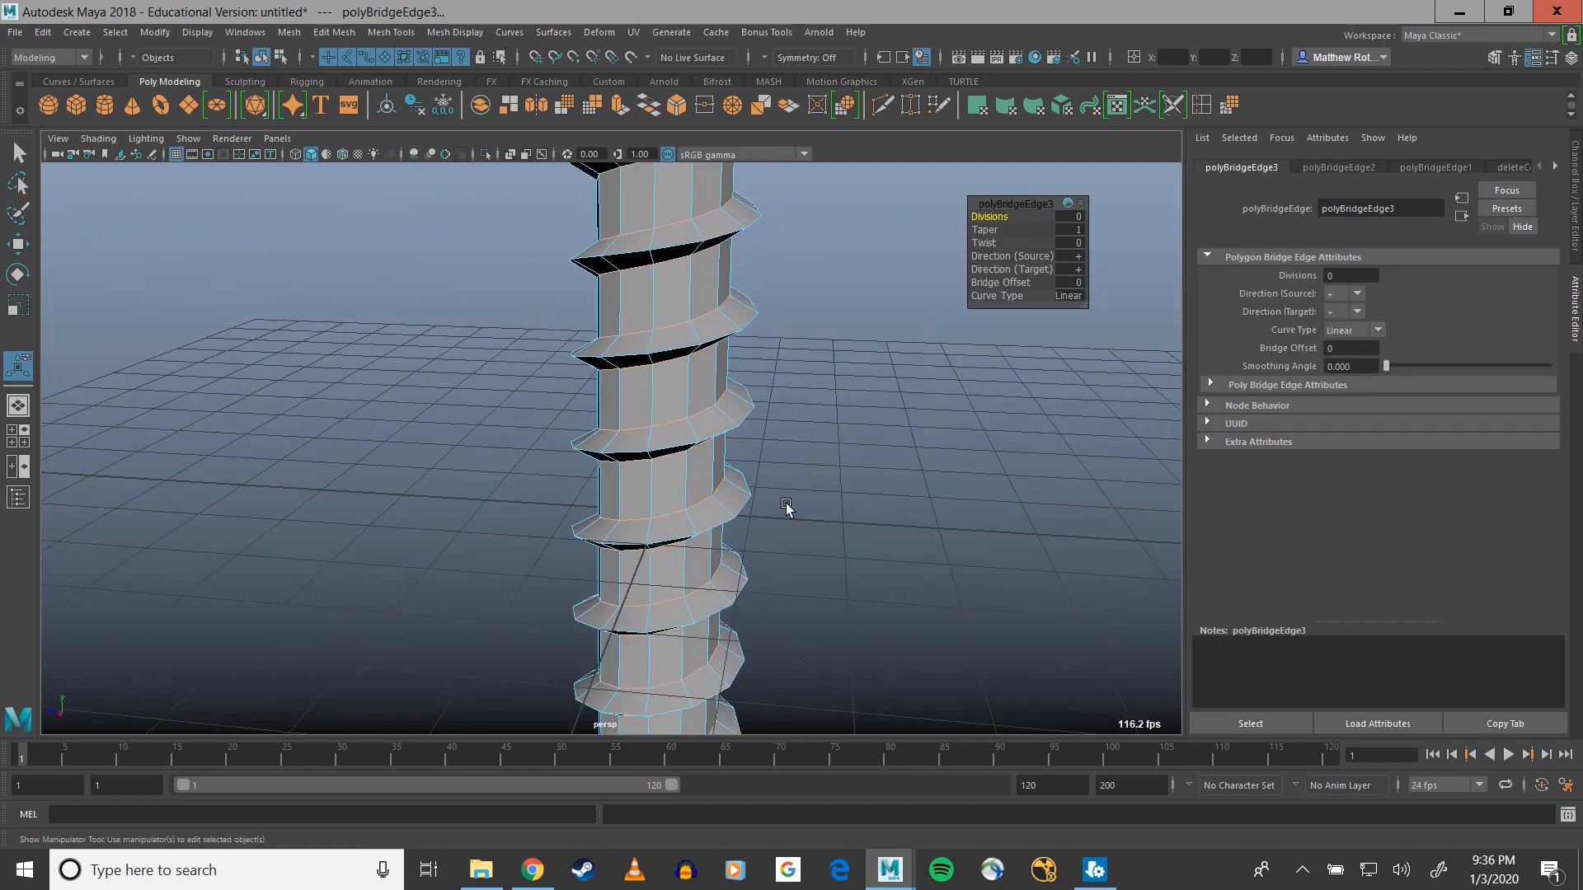
Inspect the bridged screw body from its open upper end down to its lower end for remaining gaps
alt+middle_drag(752, 243, 733, 569)
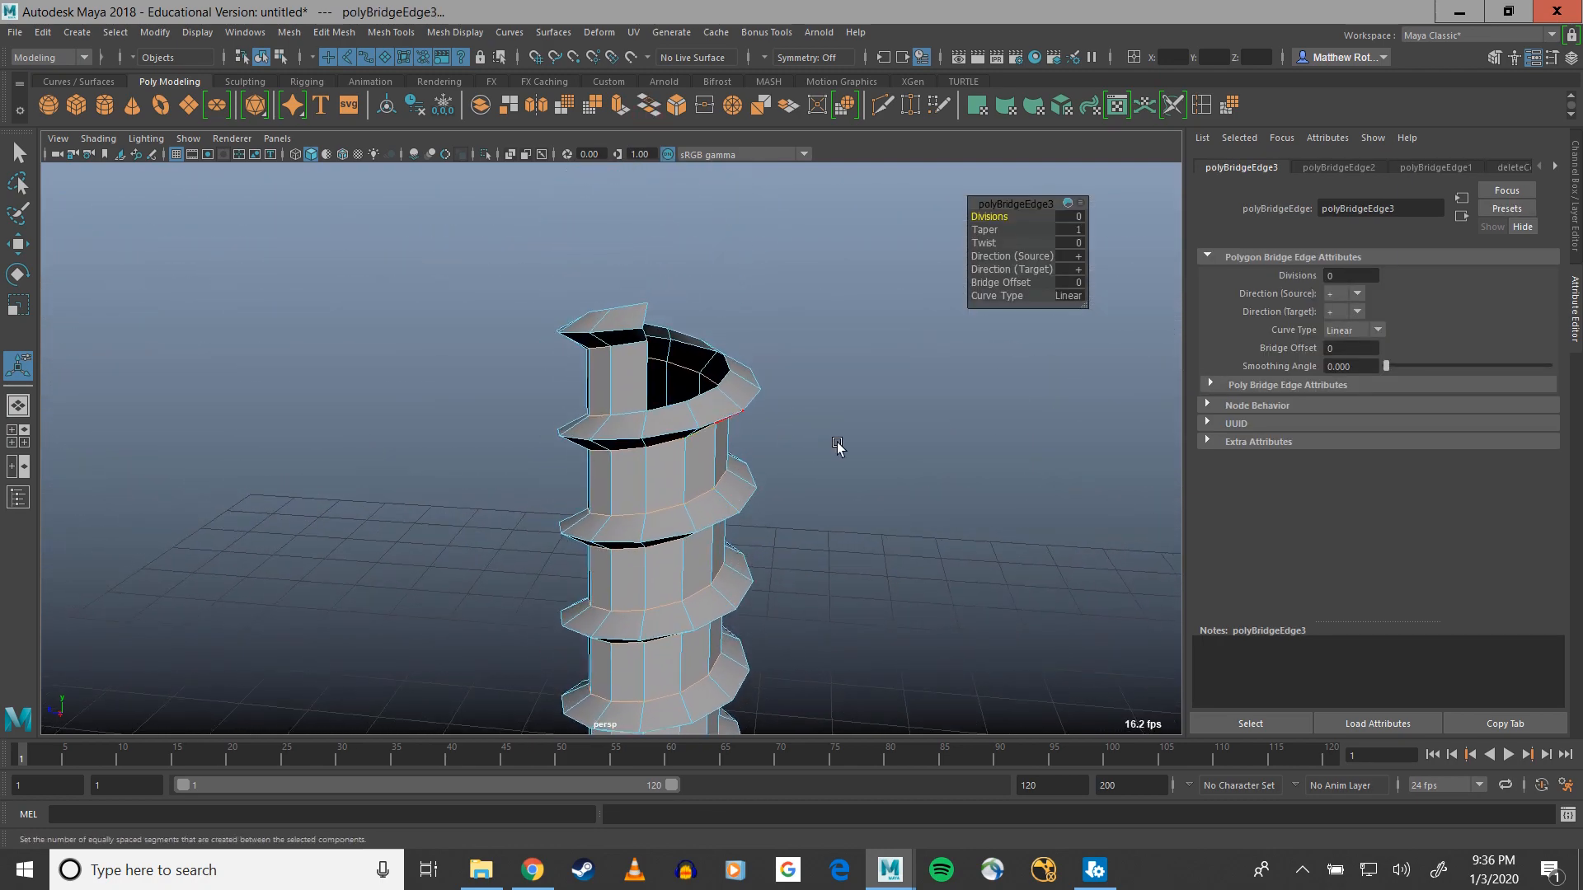
alt+drag(837, 447, 894, 511)
alt+middle_drag(894, 511, 788, 388)
scroll(788, 388, down, 2)
alt+drag(743, 402, 696, 452)
scroll(696, 452, down, 2)
alt+middle_drag(695, 404, 715, 409)
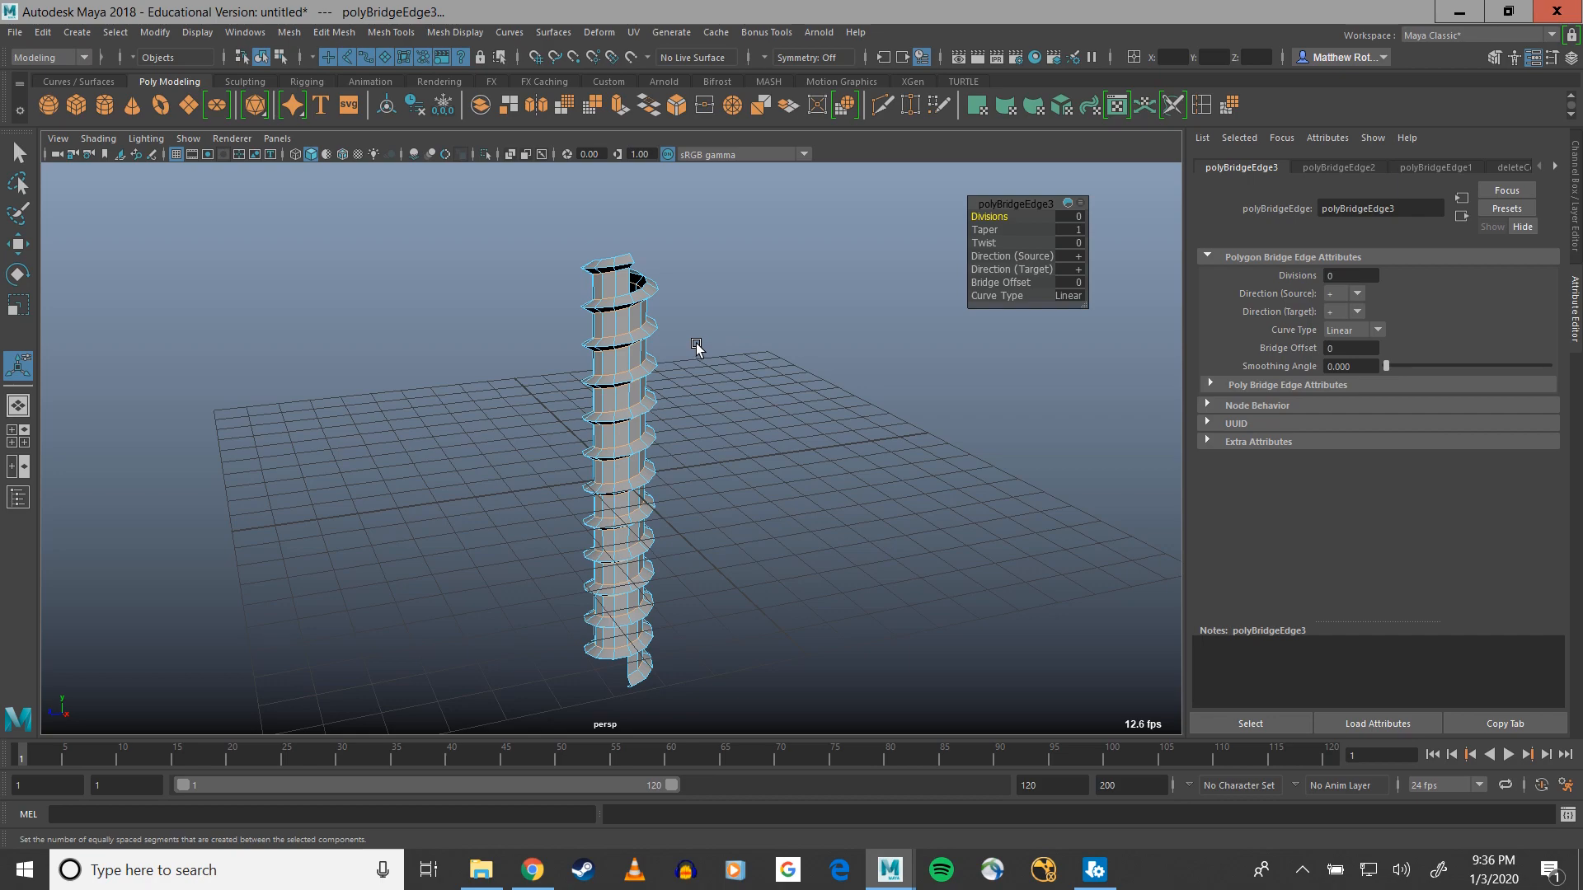
scroll(693, 346, up, 3)
scroll(690, 396, down, 3)
alt+drag(691, 459, 601, 463)
Extrude the open border edges around the screw's upper end, leaving out the thread's end edges, and raise them vertically above the thread
scroll(629, 290, up, 4)
alt+middle_drag(659, 282, 561, 443)
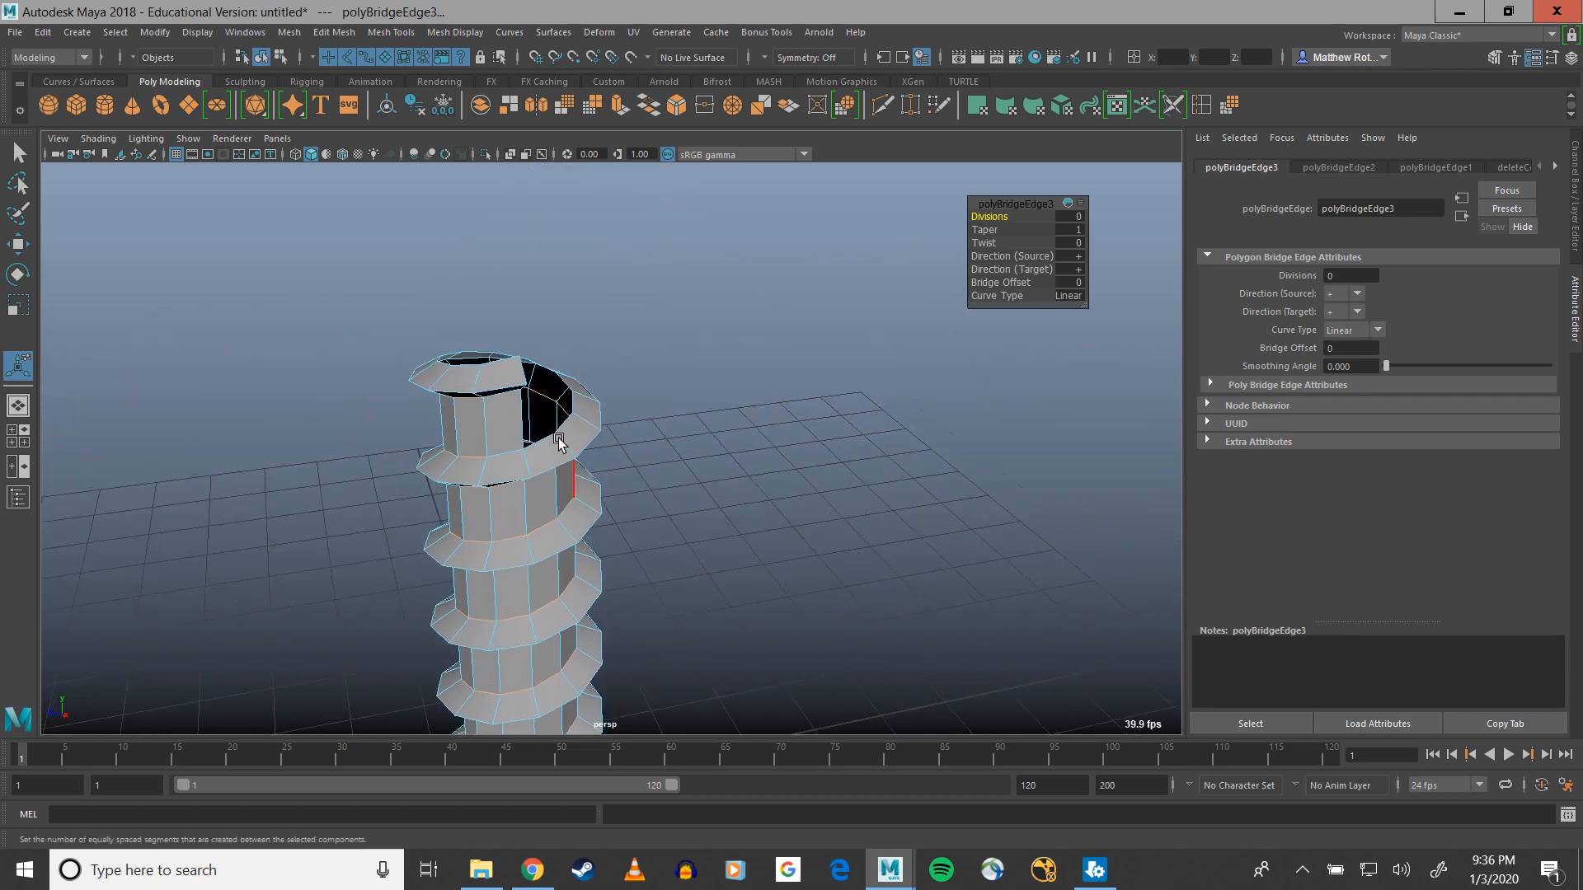
scroll(580, 431, up, 4)
alt+drag(579, 431, 478, 440)
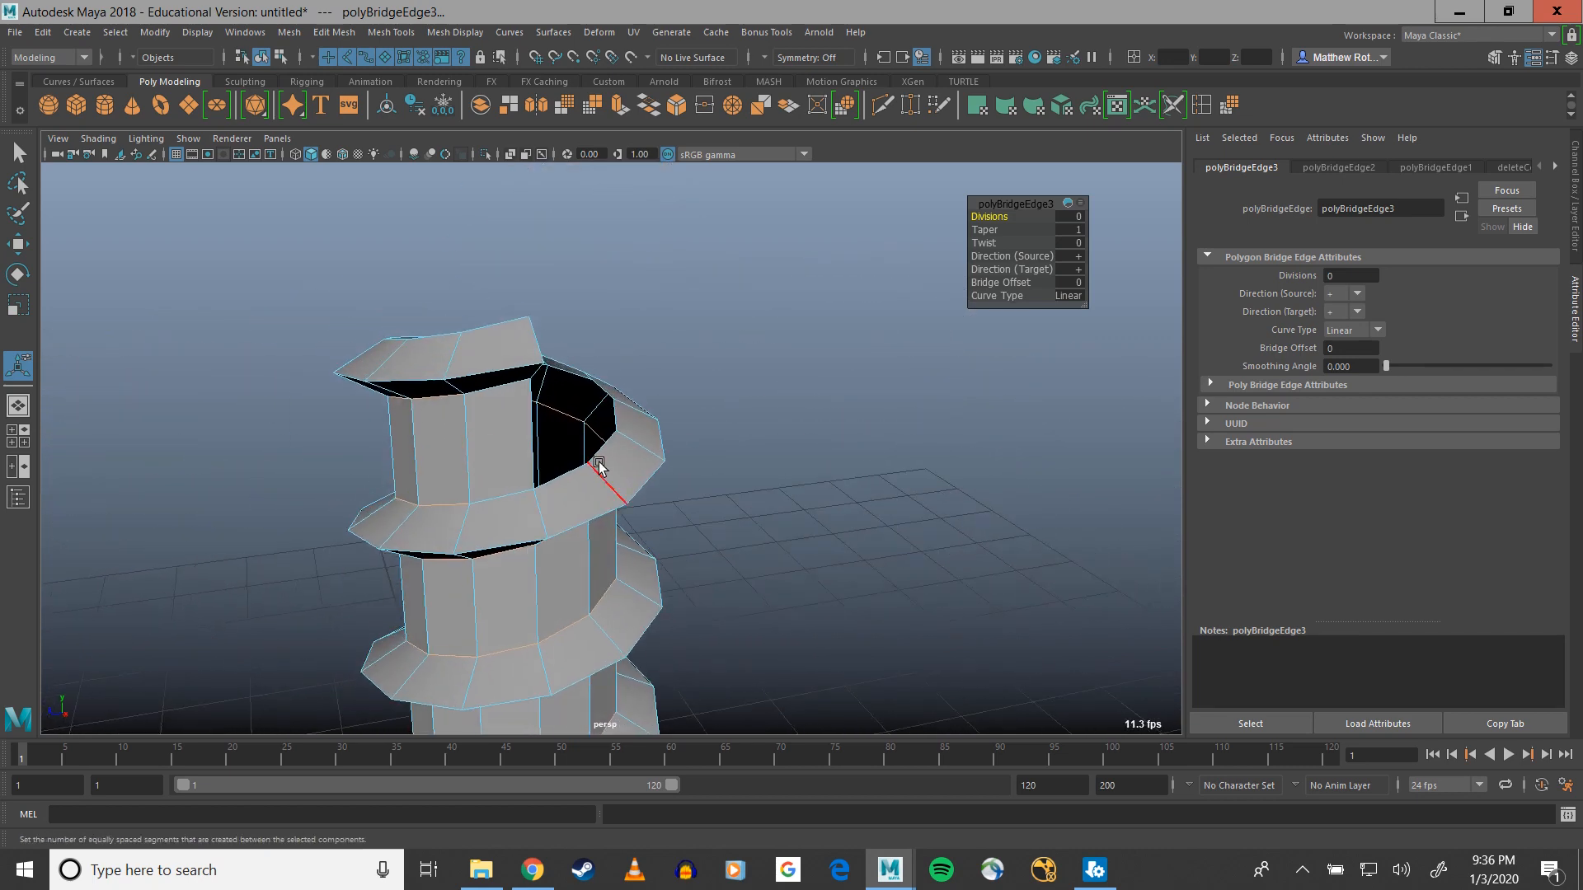
mouse_move(601, 421)
right_down()
mouse_move(601, 450)
mouse_move(602, 422)
right_up()
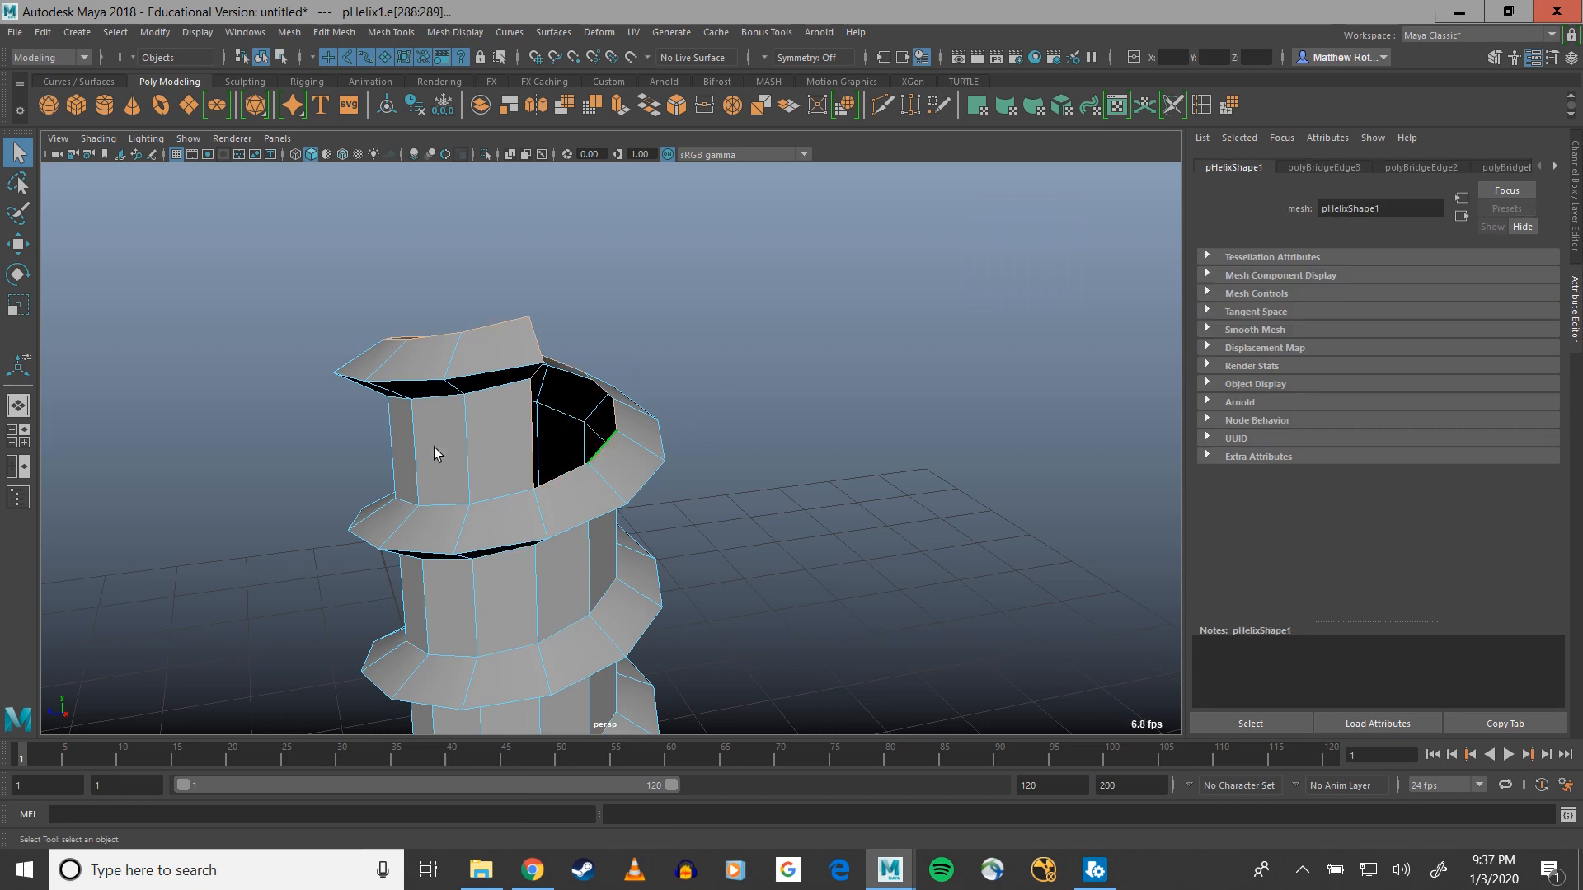
alt+drag(434, 447, 354, 452)
alt+middle_drag(417, 453, 544, 467)
scroll(545, 466, up, 3)
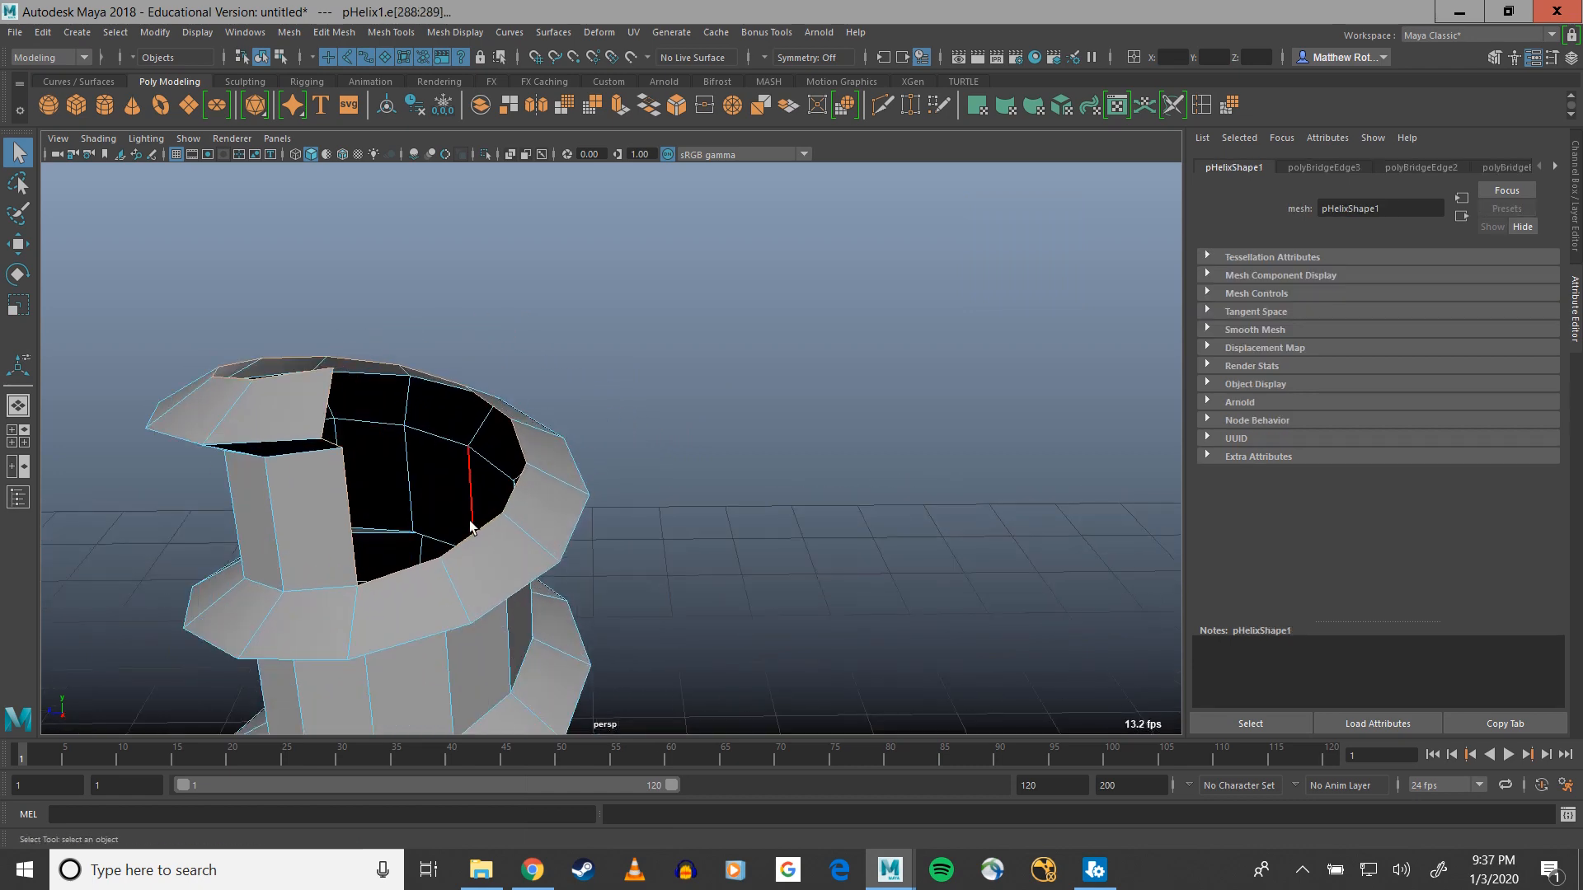
click(410, 573)
ctrl+click(352, 554)
ctrl+click(330, 442)
click(620, 112)
alt+drag(657, 481, 661, 466)
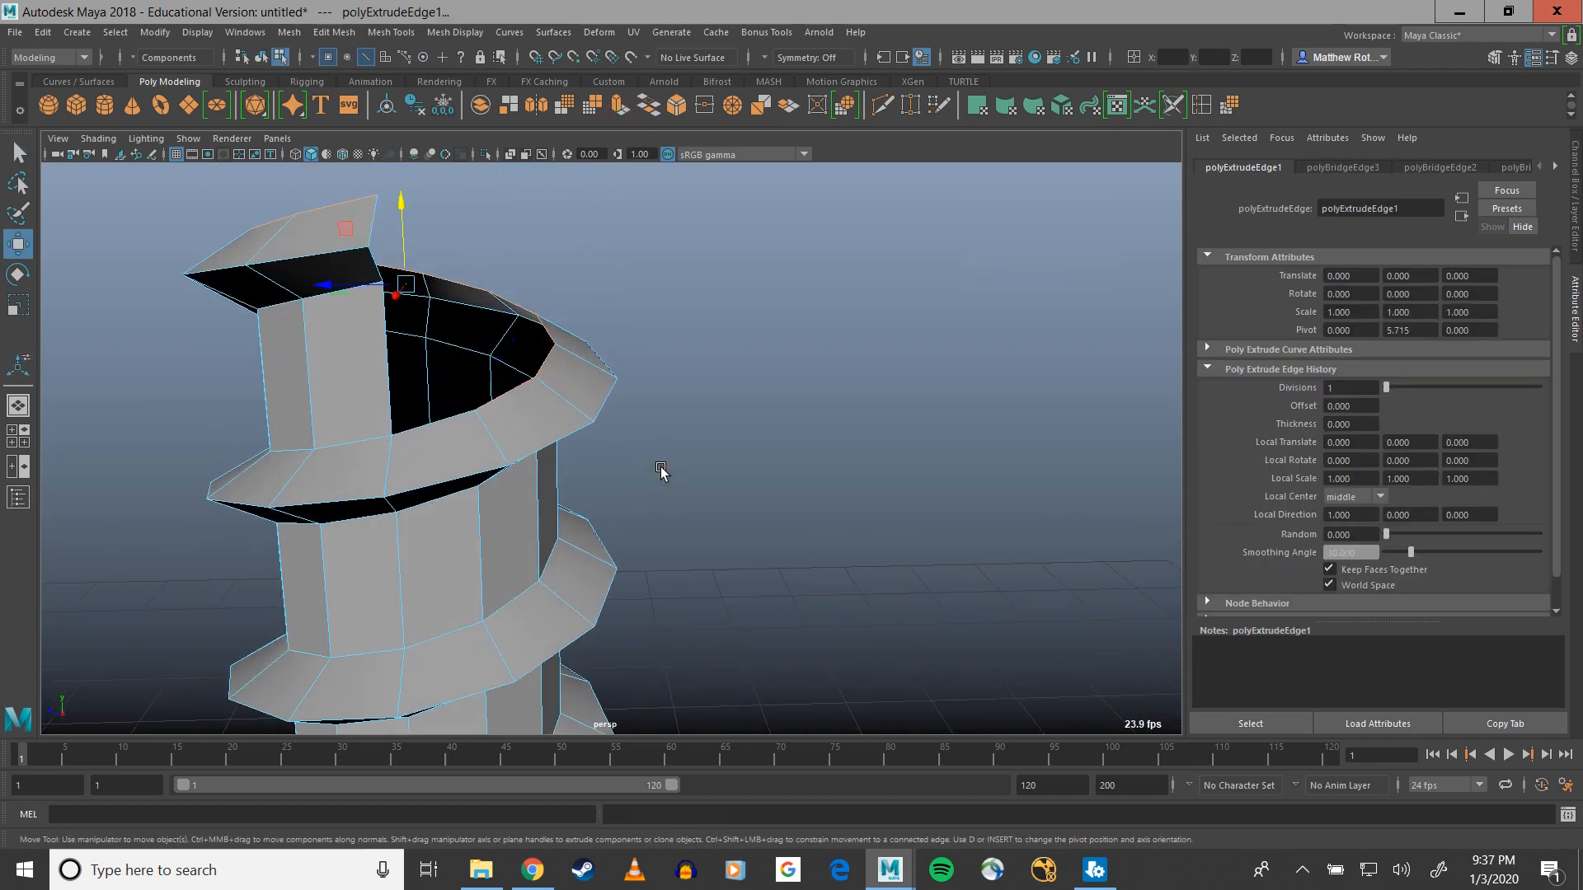
alt+middle_drag(660, 350, 689, 442)
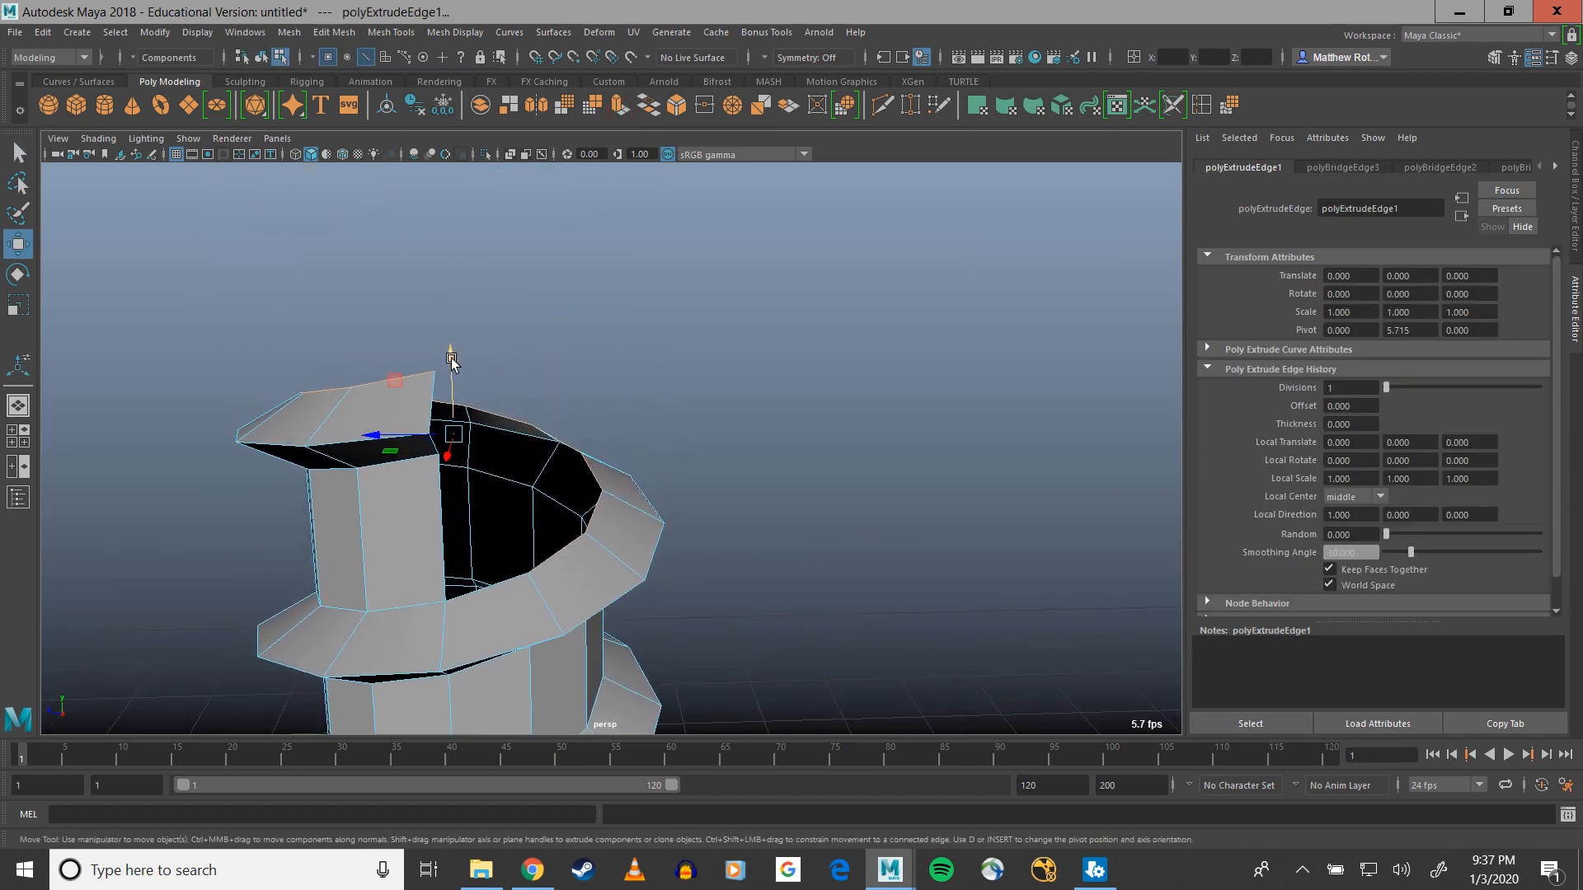
drag(451, 361, 446, 182)
alt+middle_drag(622, 334, 656, 442)
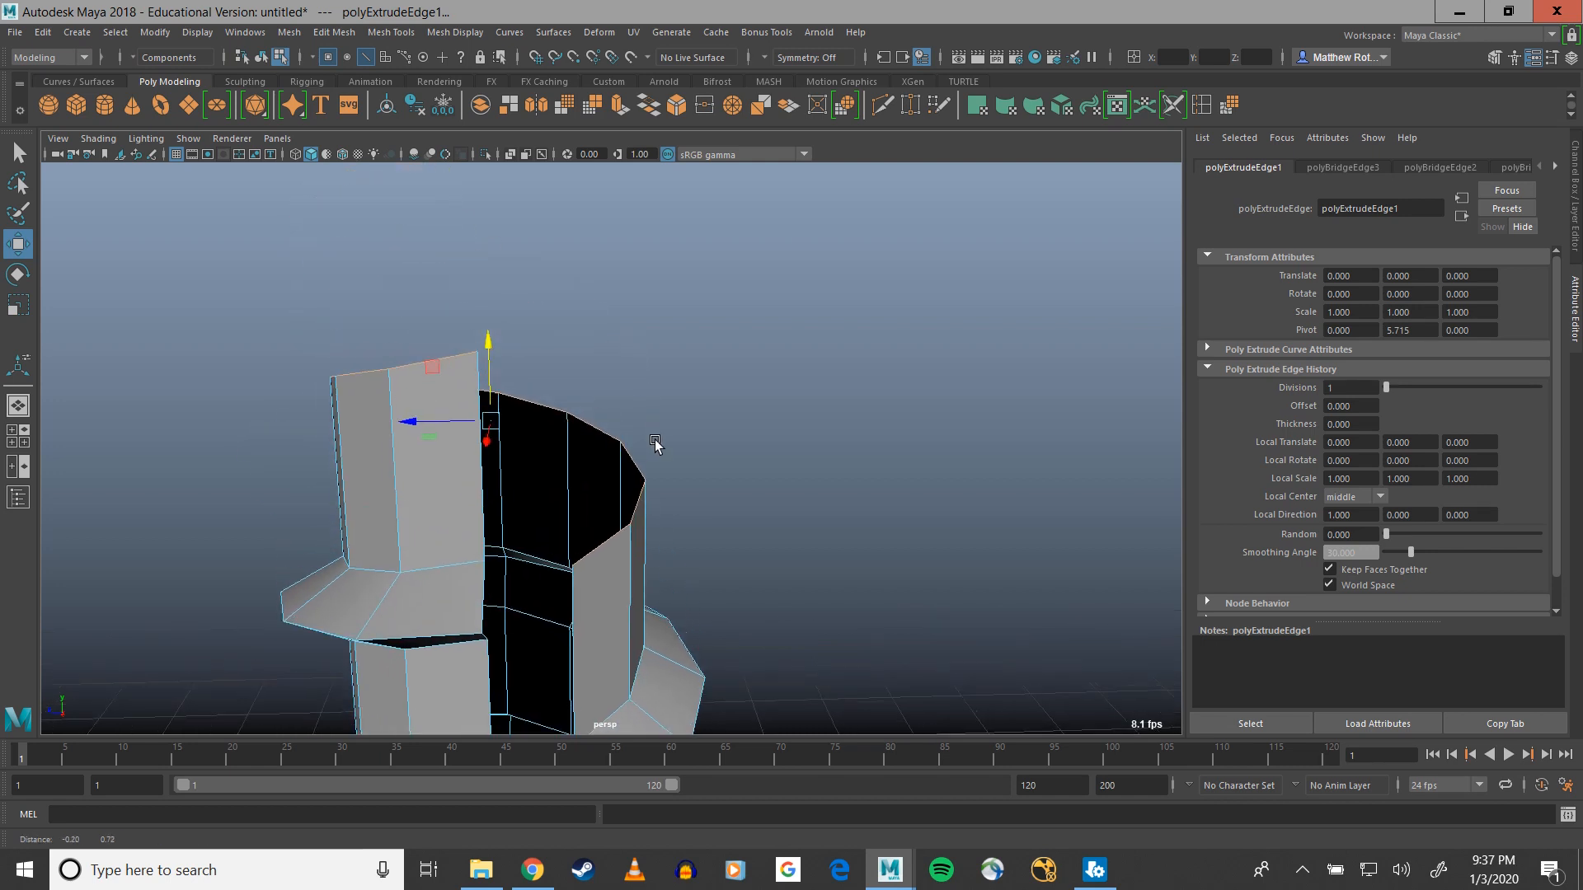
Scale the extruded rim flat along the vertical axis and raise it slightly
key(r)
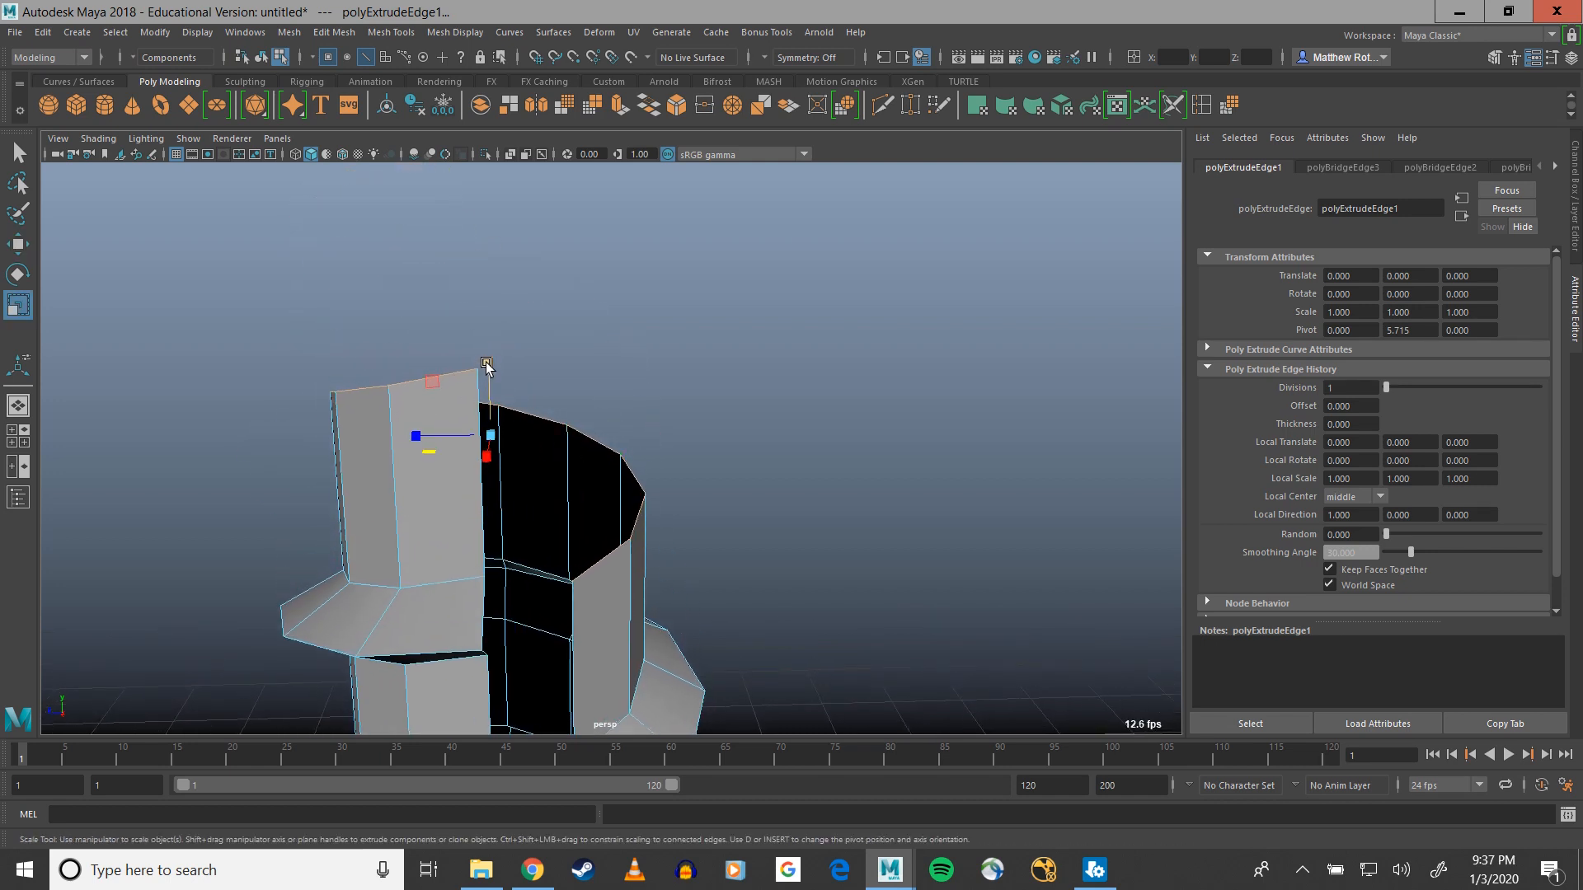
drag(488, 362, 491, 433)
alt+drag(515, 564, 519, 422)
alt+middle_drag(513, 437, 497, 495)
key(w)
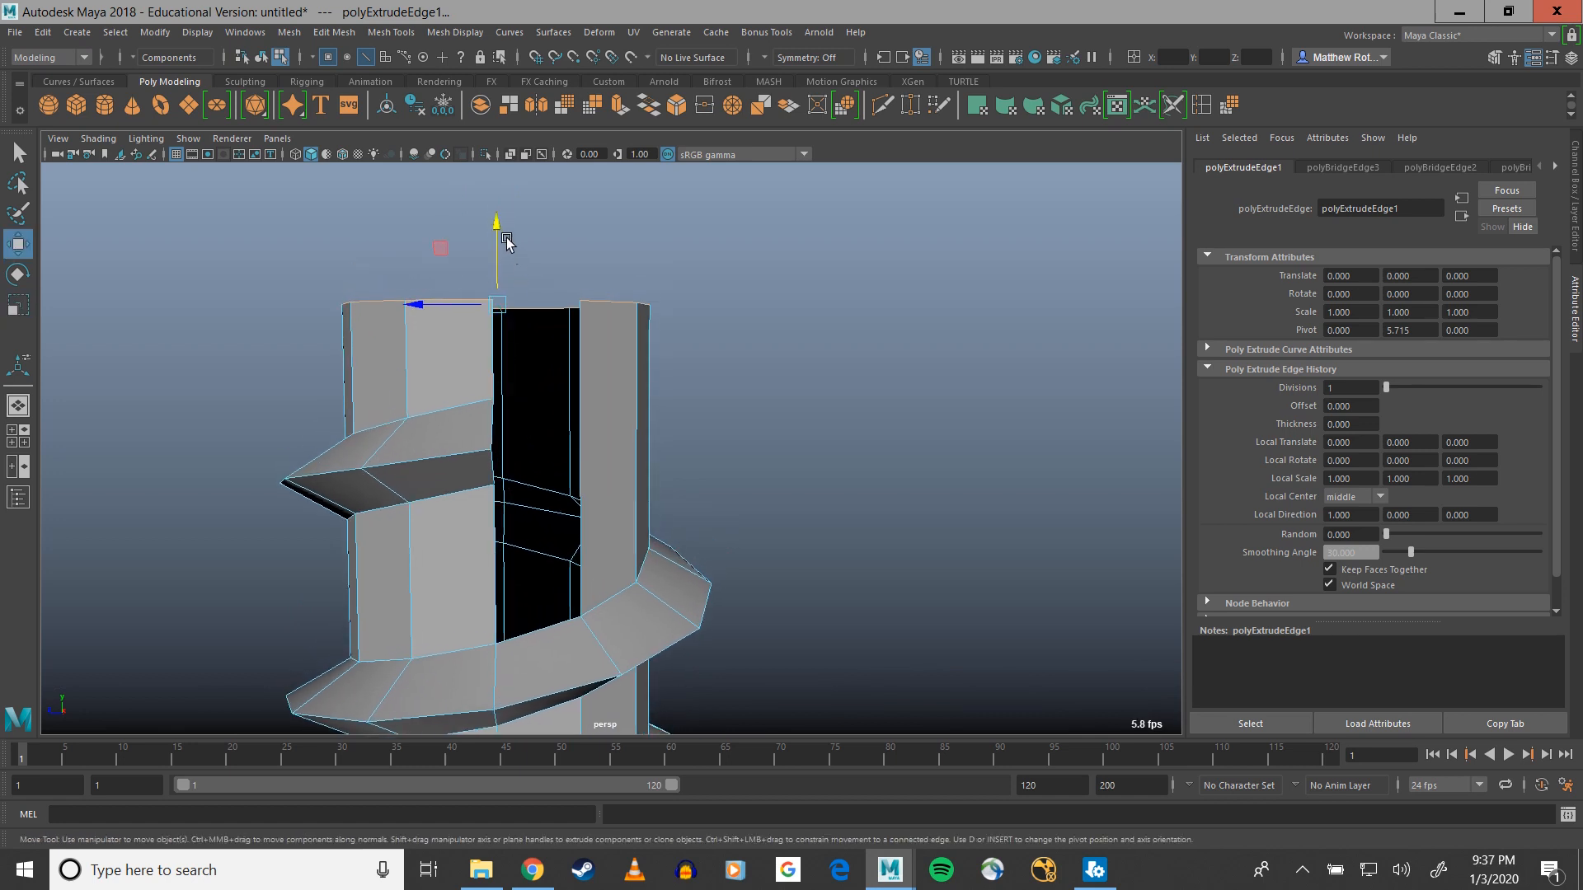
drag(498, 231, 497, 217)
alt+middle_drag(496, 217, 518, 313)
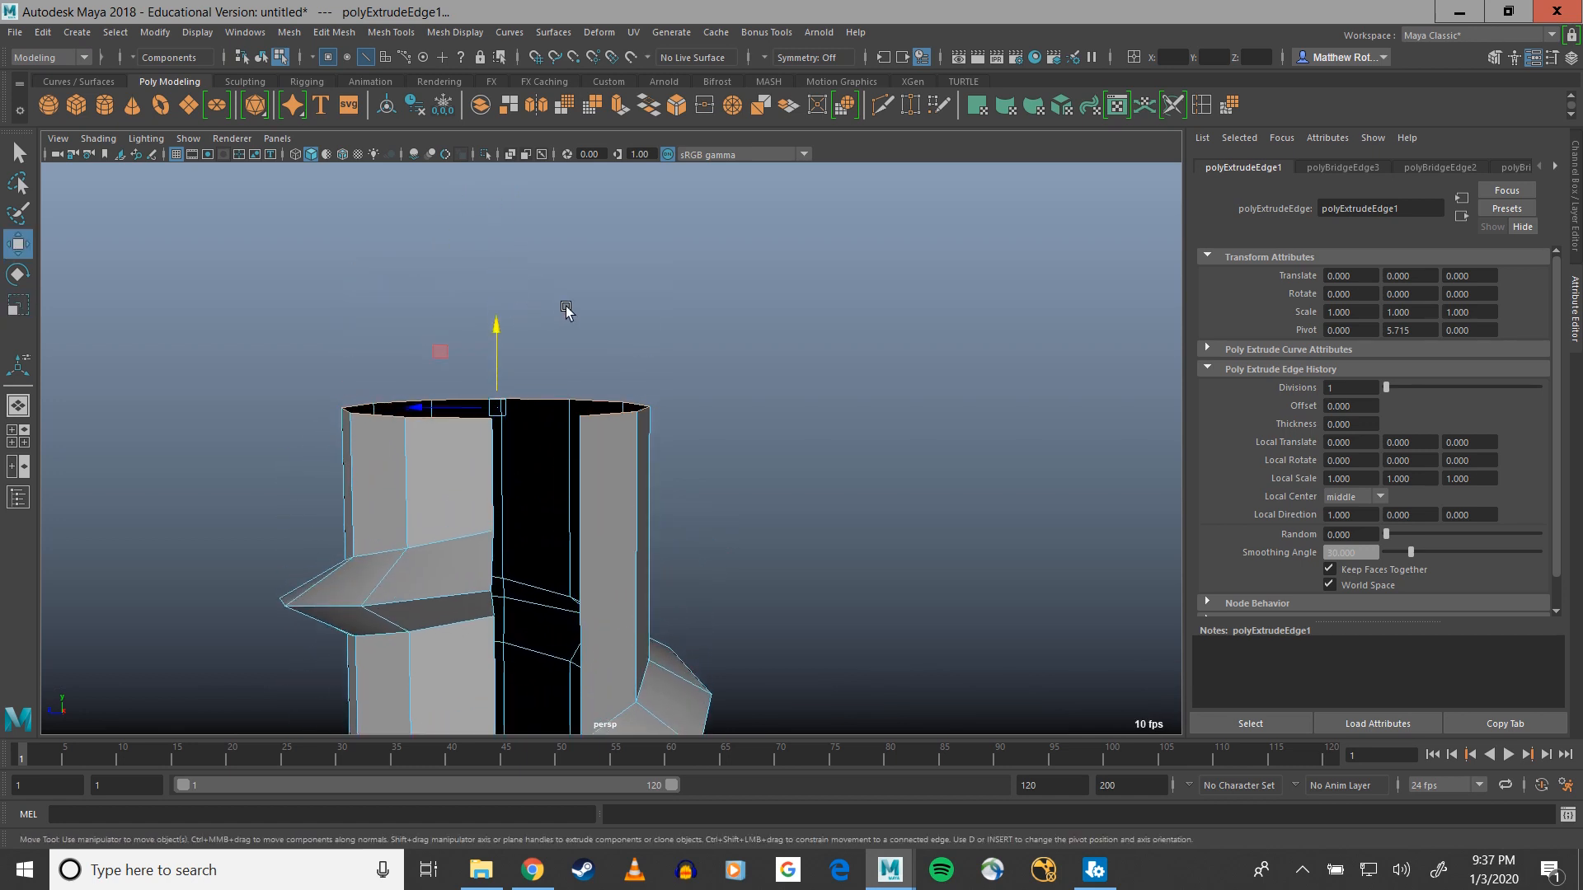
Extrude the flattened rim about 0.3 units upward and bridge the two vertical edges of the gap in the new section
click(618, 108)
drag(608, 363, 613, 287)
key(q)
right_click(476, 392)
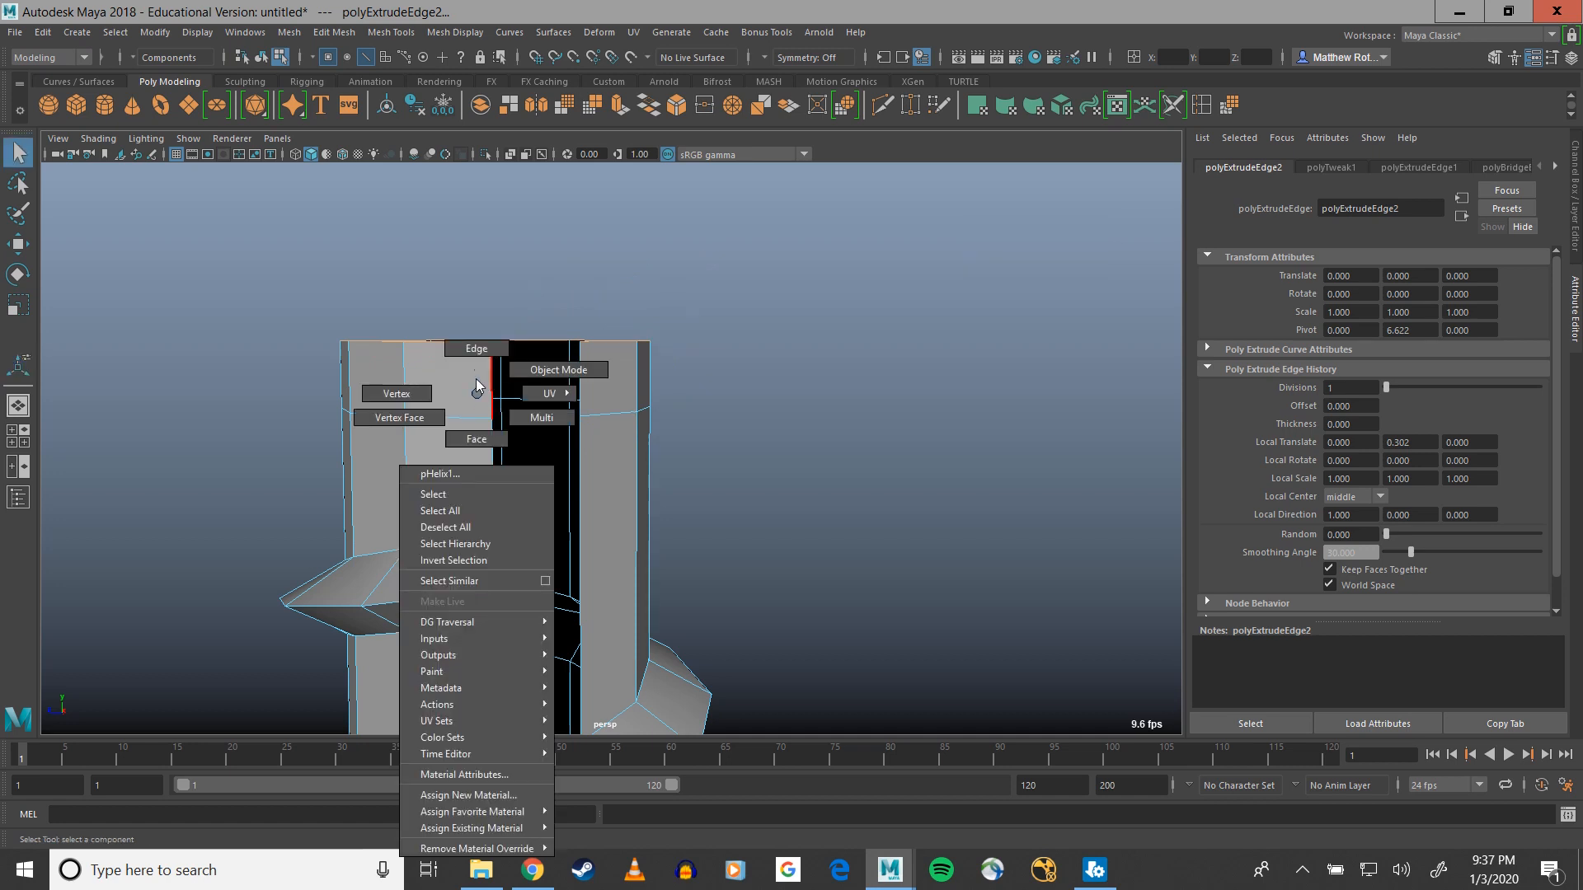
click(476, 348)
shift+click(574, 383)
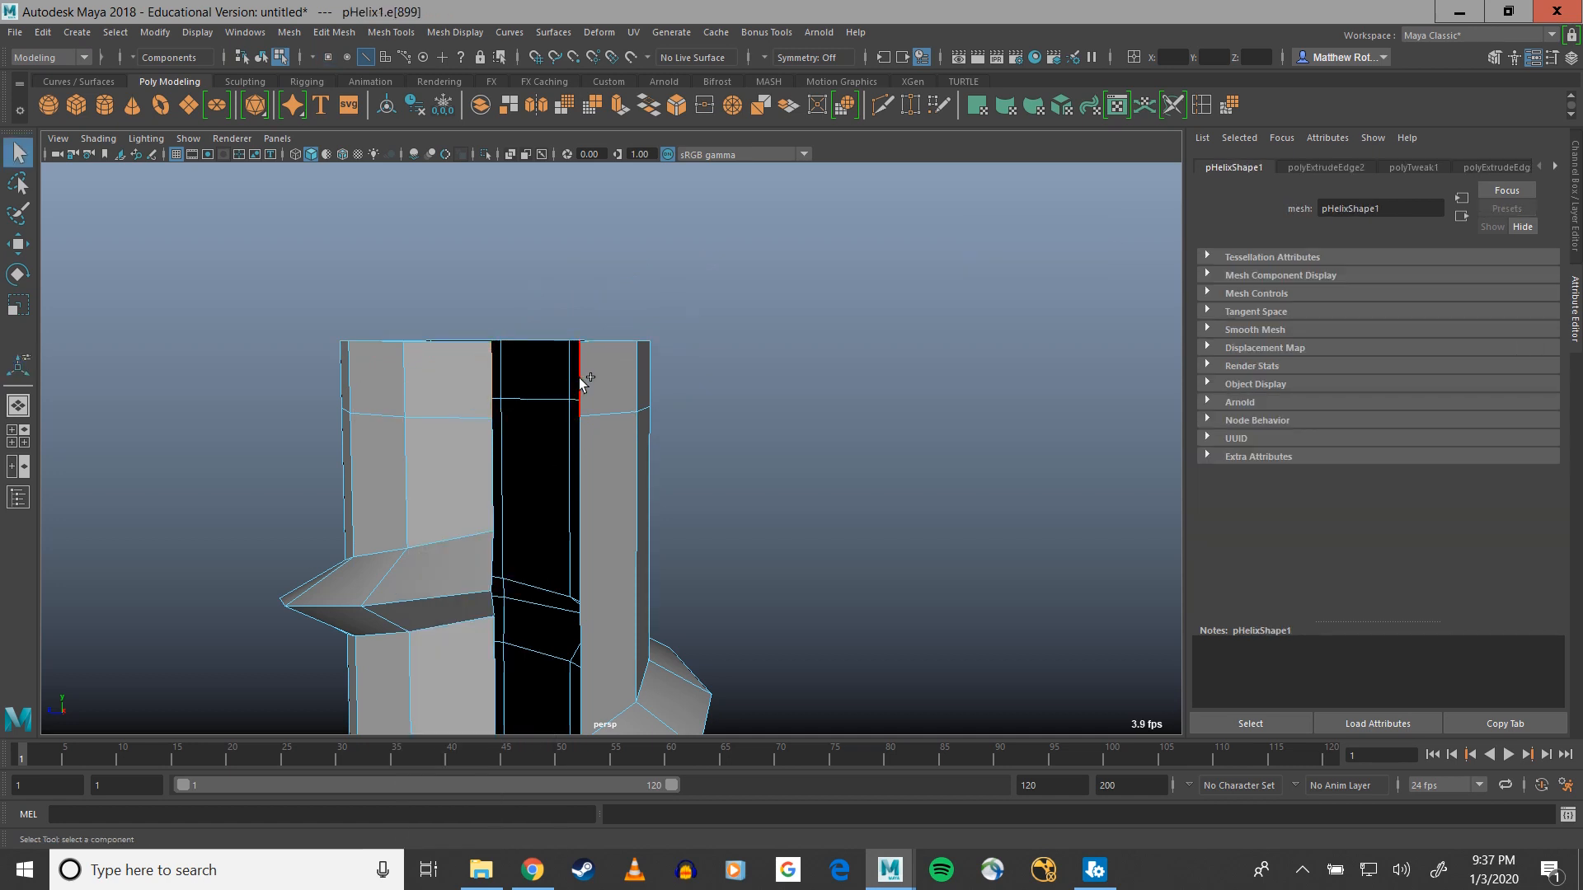
click(649, 106)
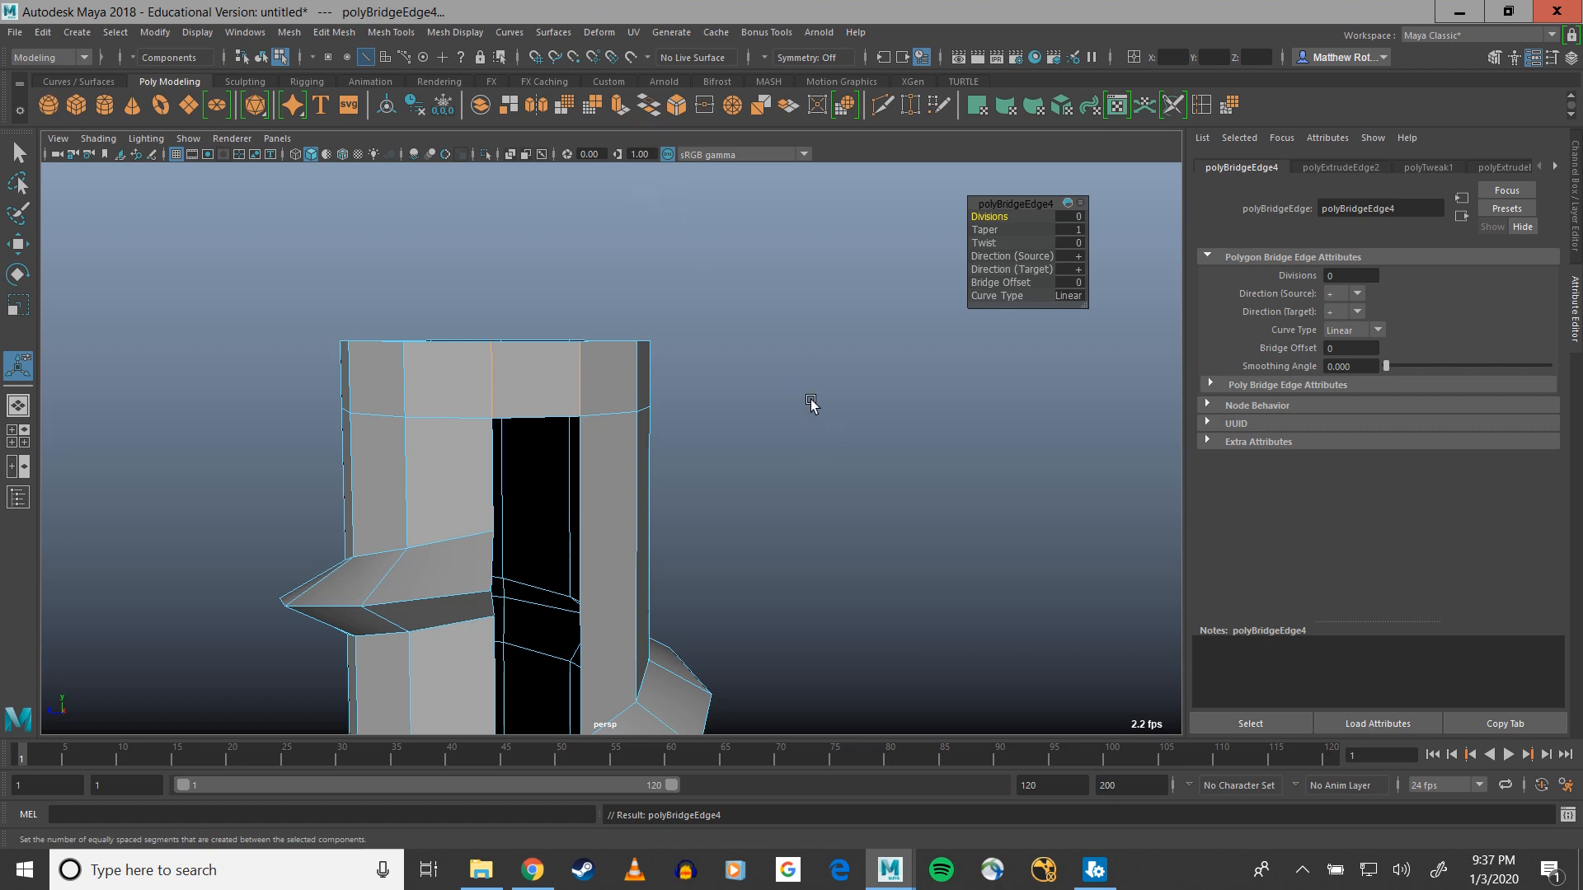
Select the border of the remaining opening beside the thread's upper end and close it with Fill Hole
alt+drag(711, 399, 601, 423)
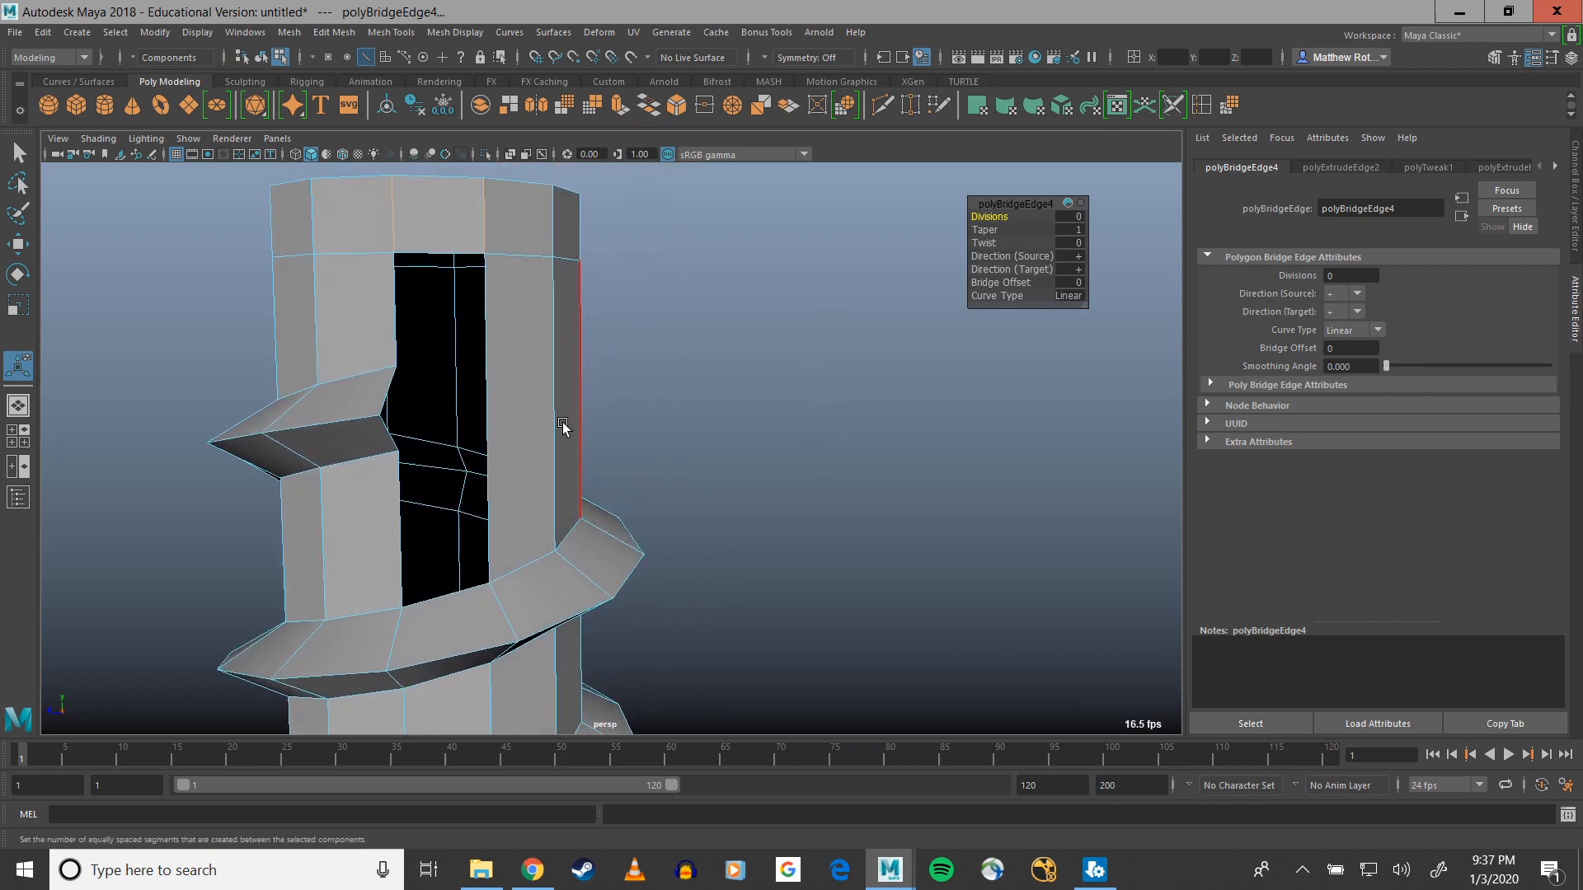
click(486, 402)
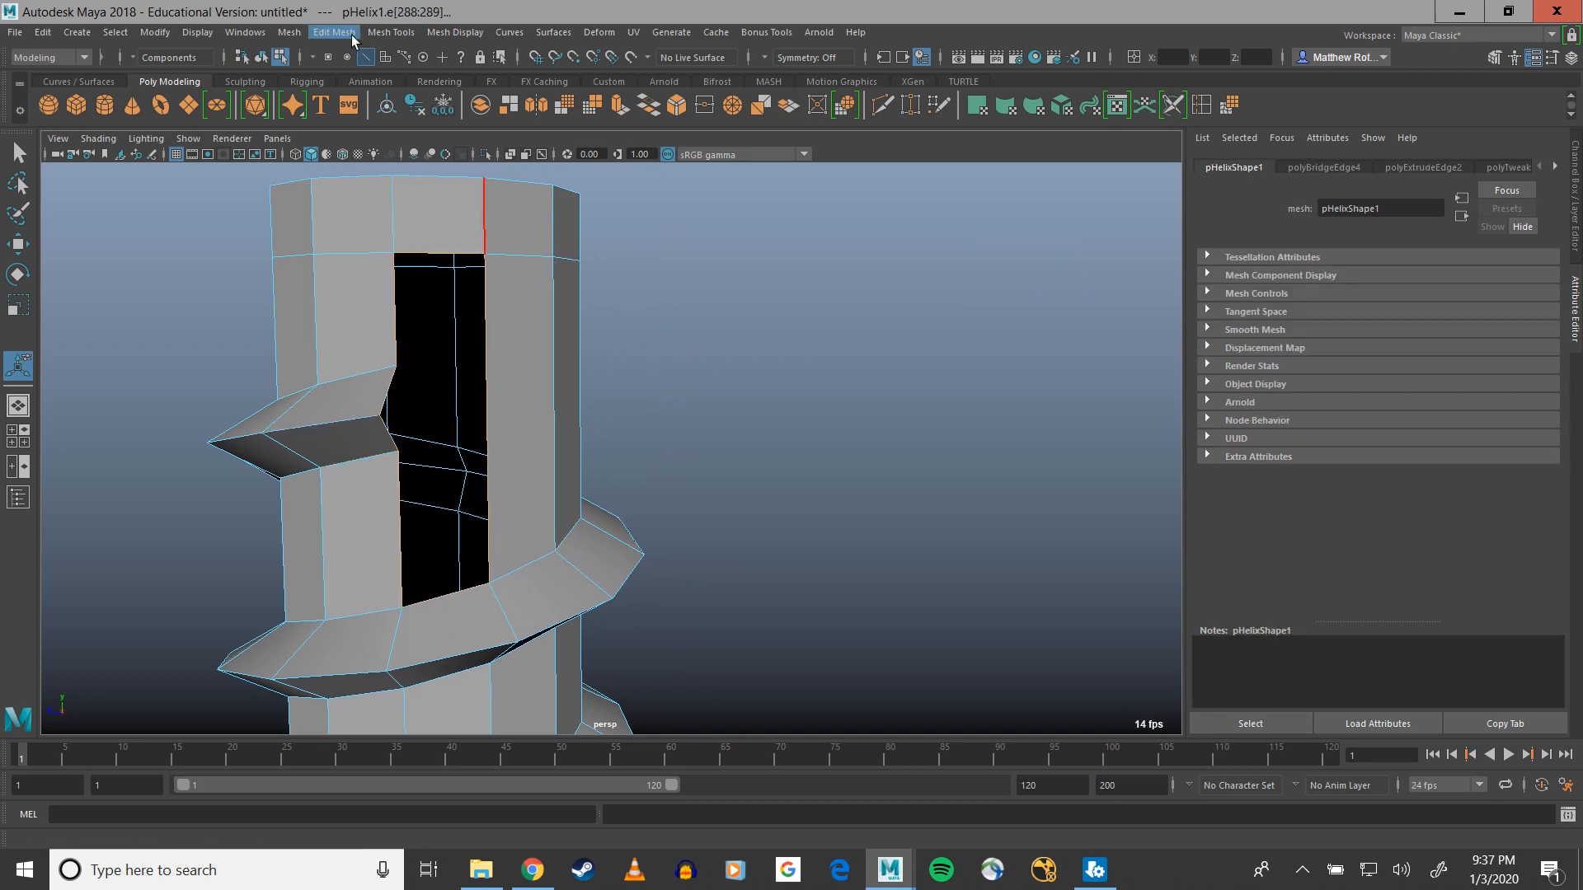
click(289, 32)
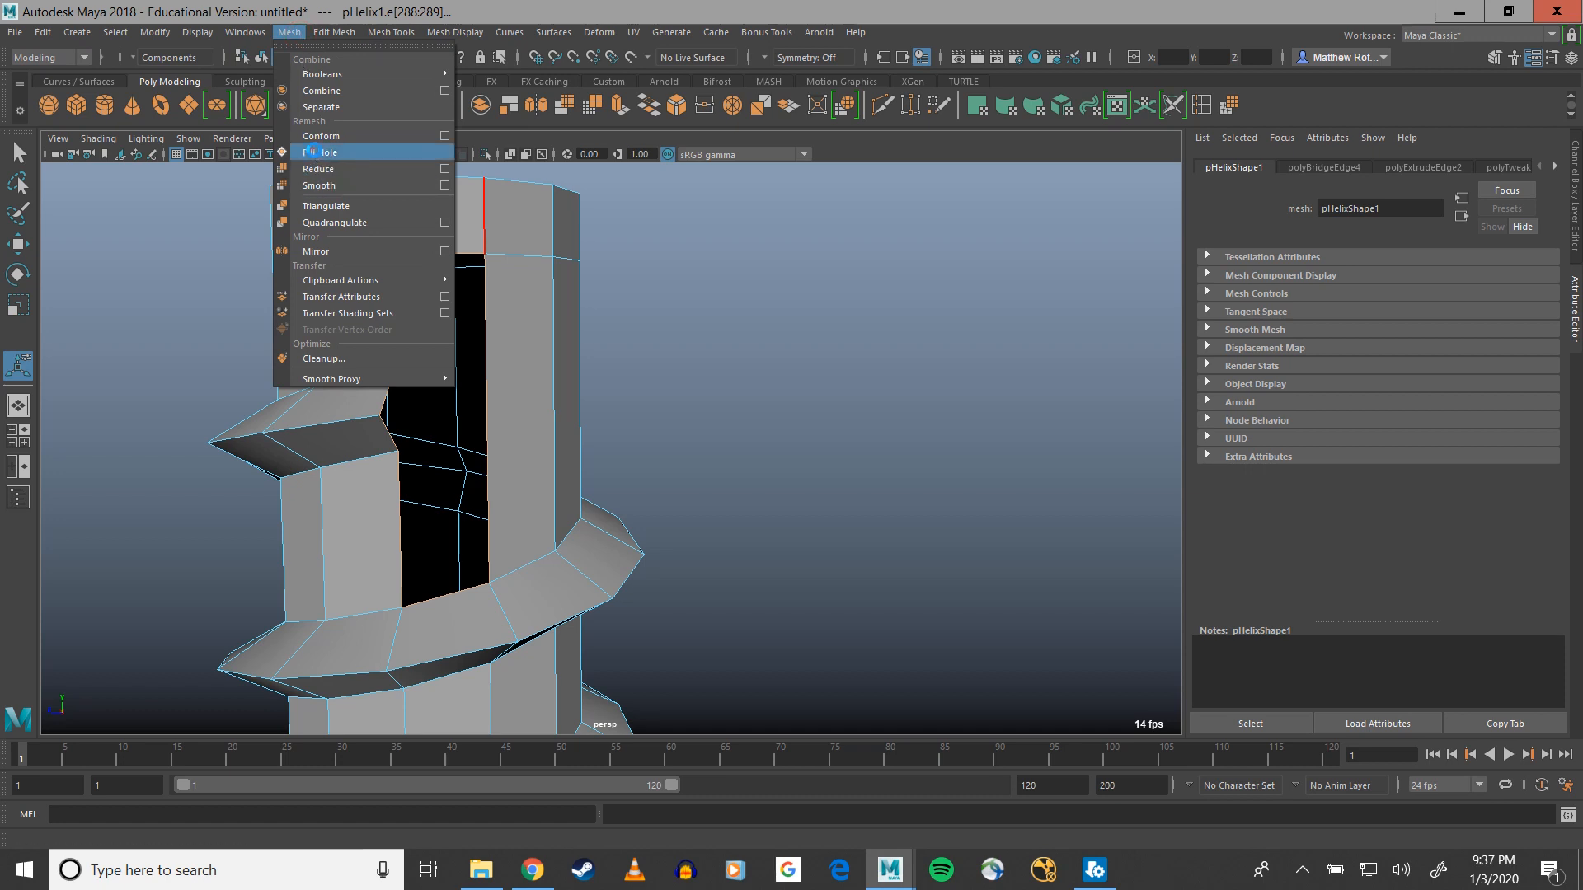
click(322, 153)
key(w)
Multi-Cut the filled face from the thread end's upper corner to a point on the opposite vertical edge and back to its lower corner
scroll(491, 481, up, 3)
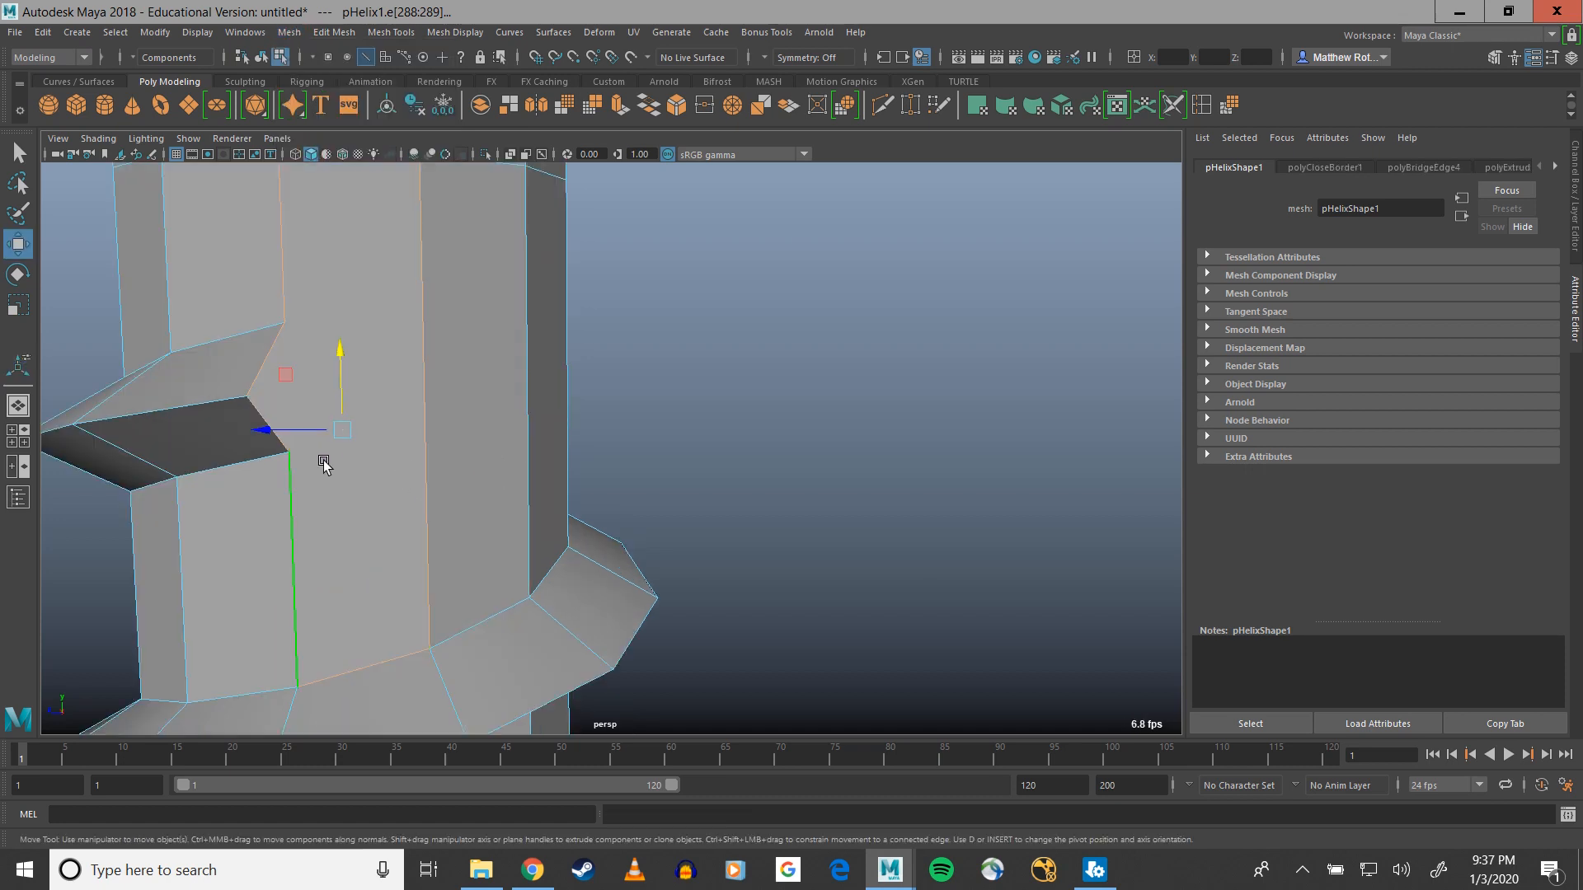
click(454, 483)
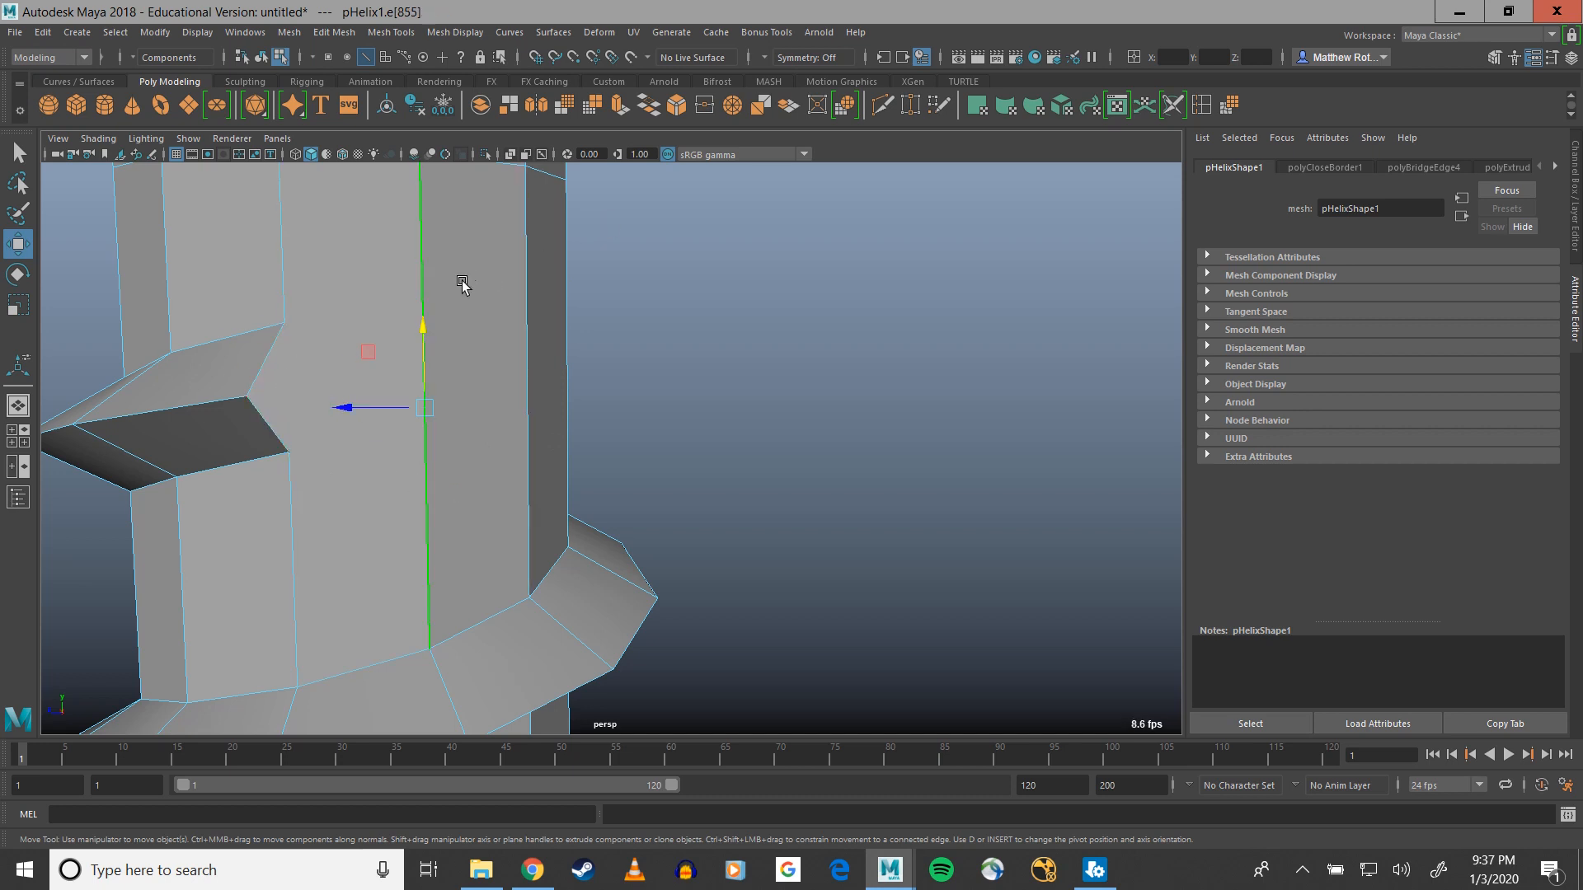
key(q)
right_click(419, 290)
right_drag(416, 293, 363, 294)
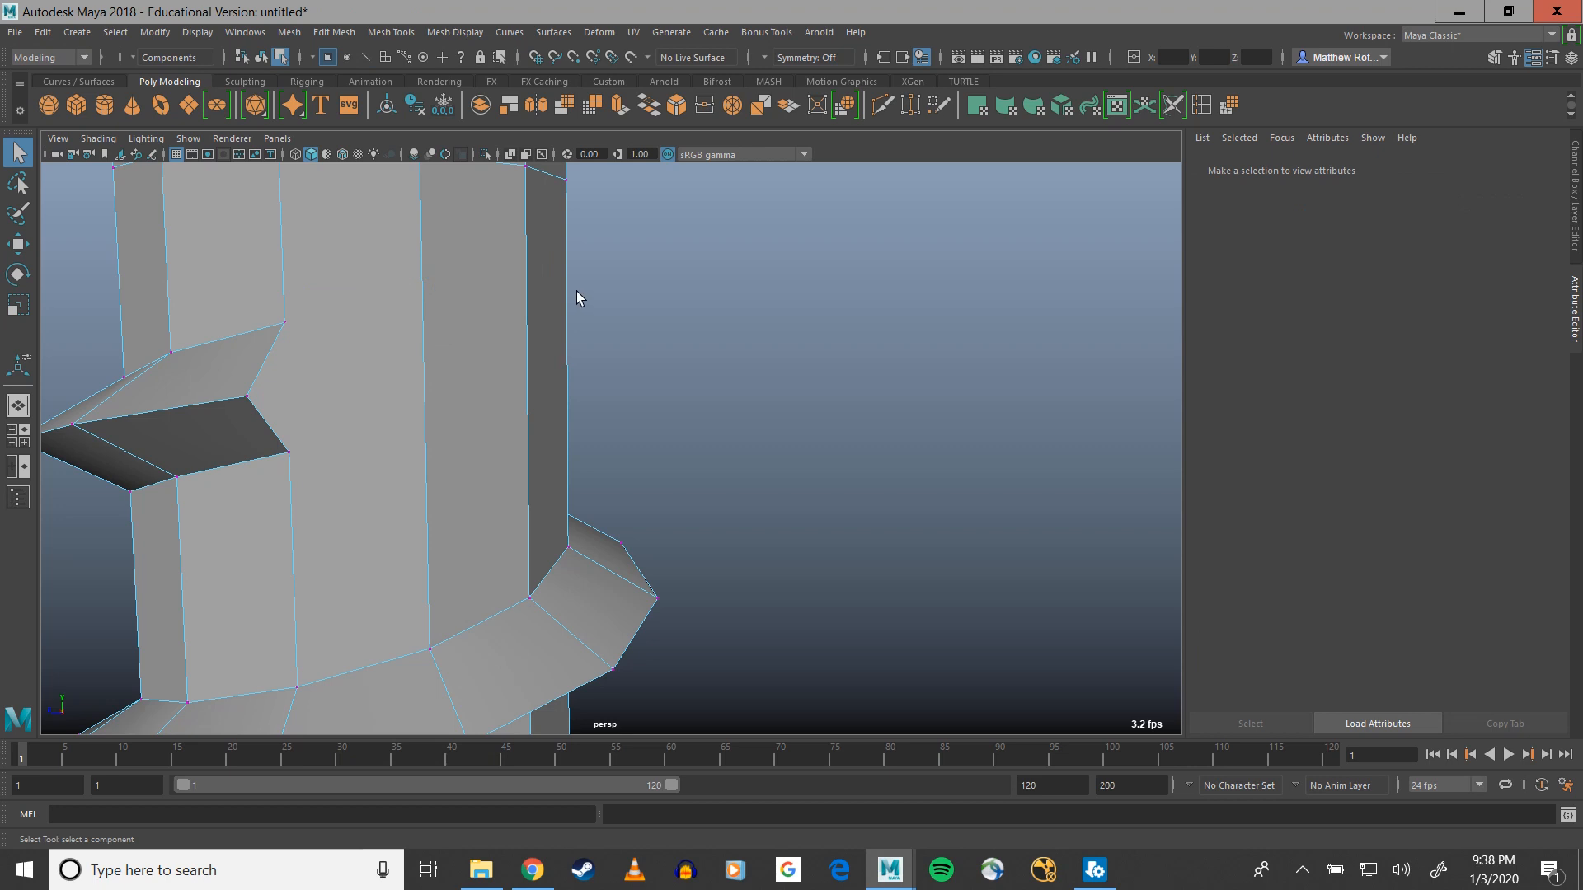
click(373, 32)
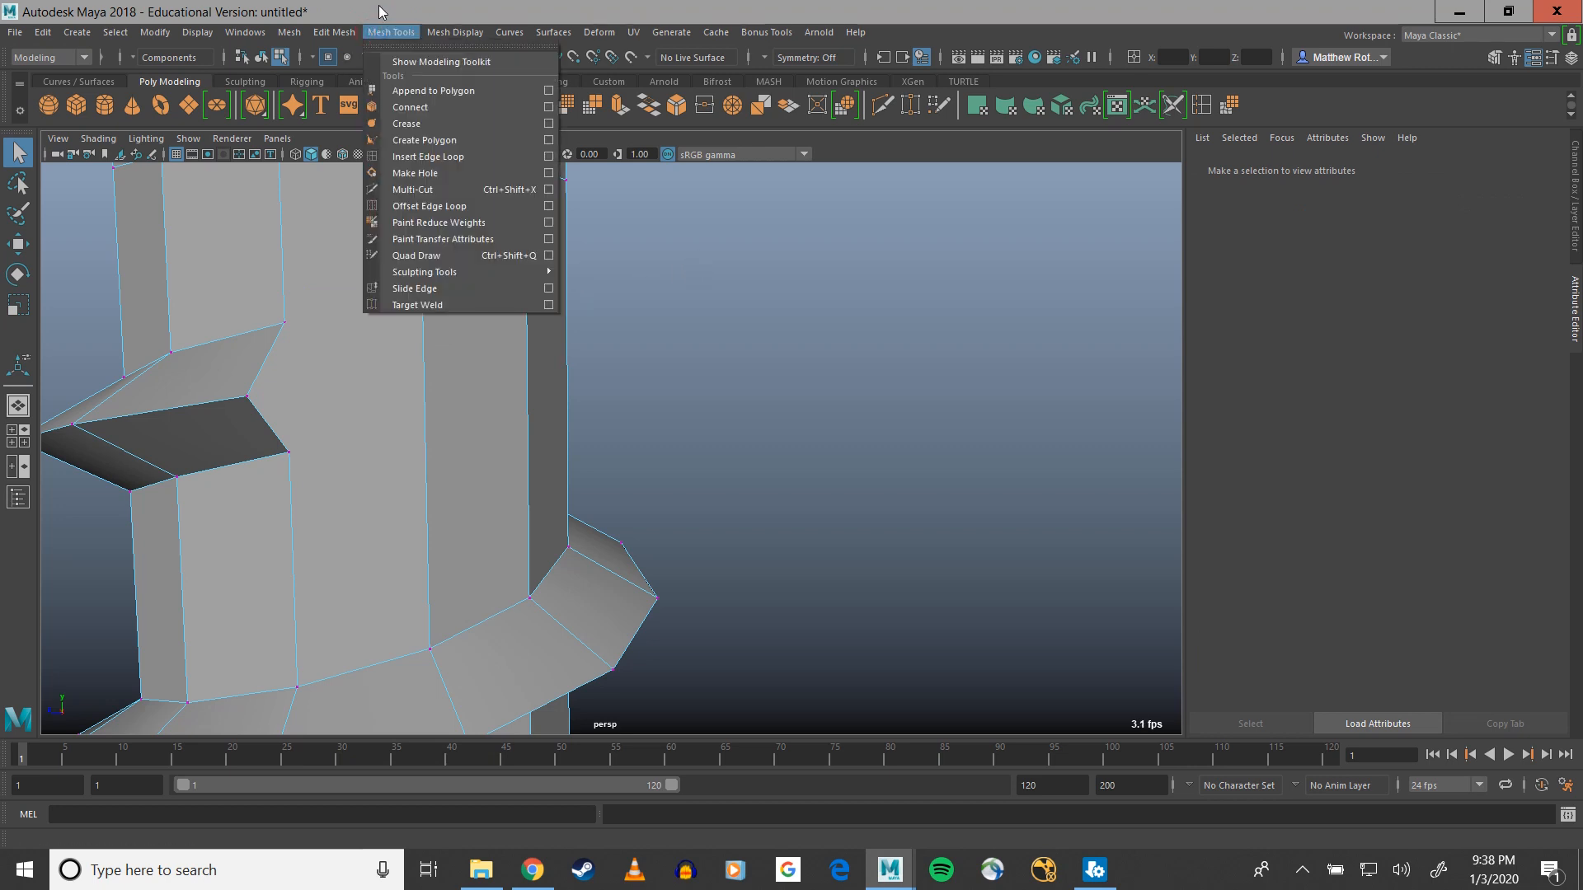
click(379, 7)
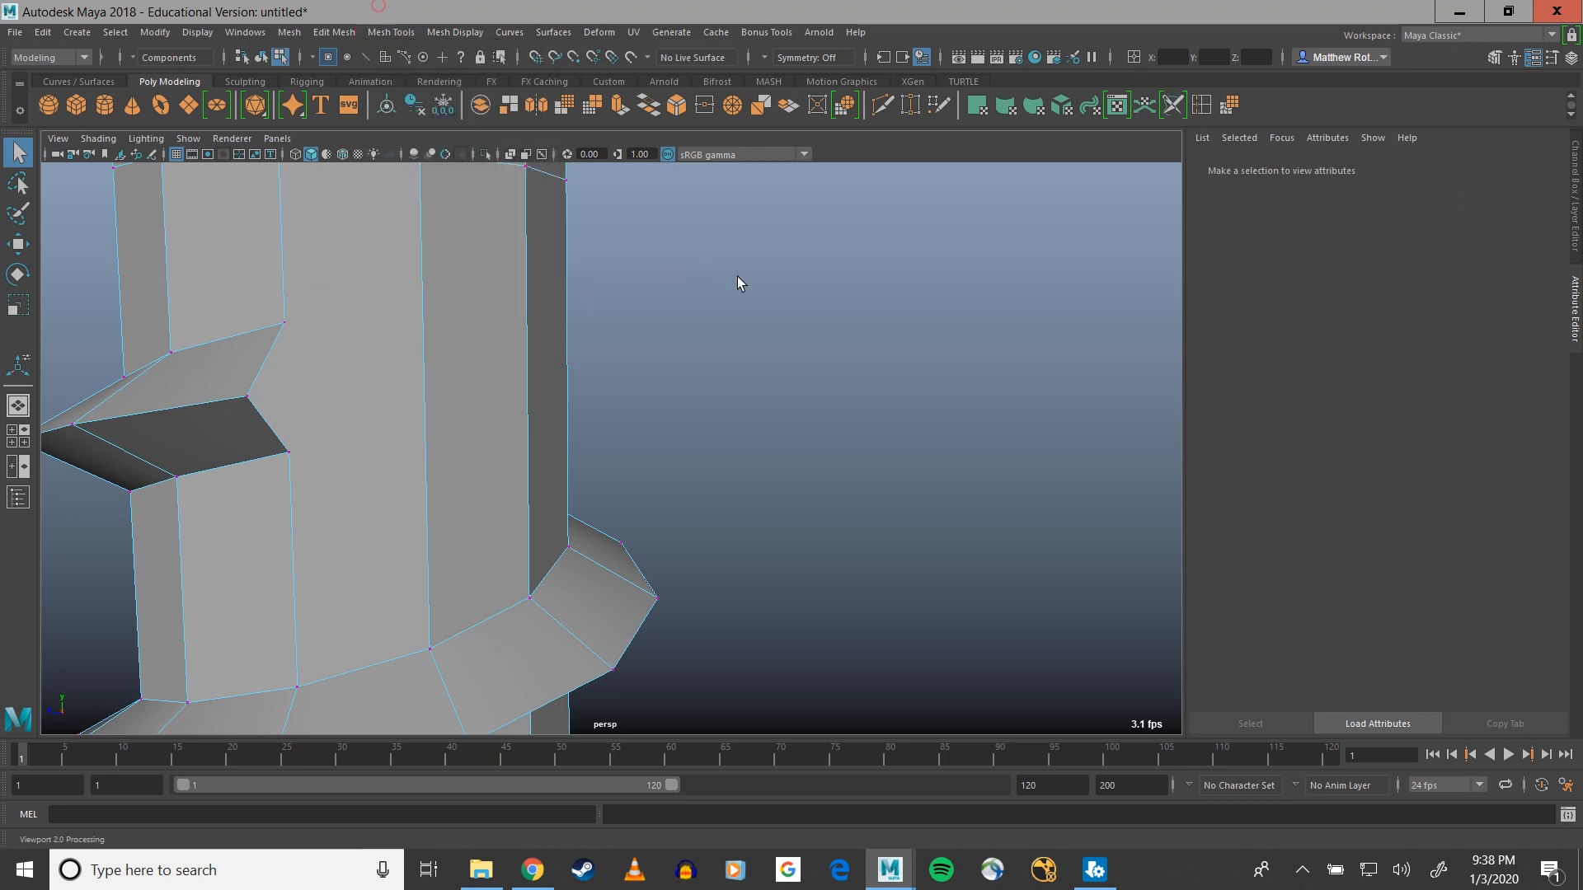
click(879, 109)
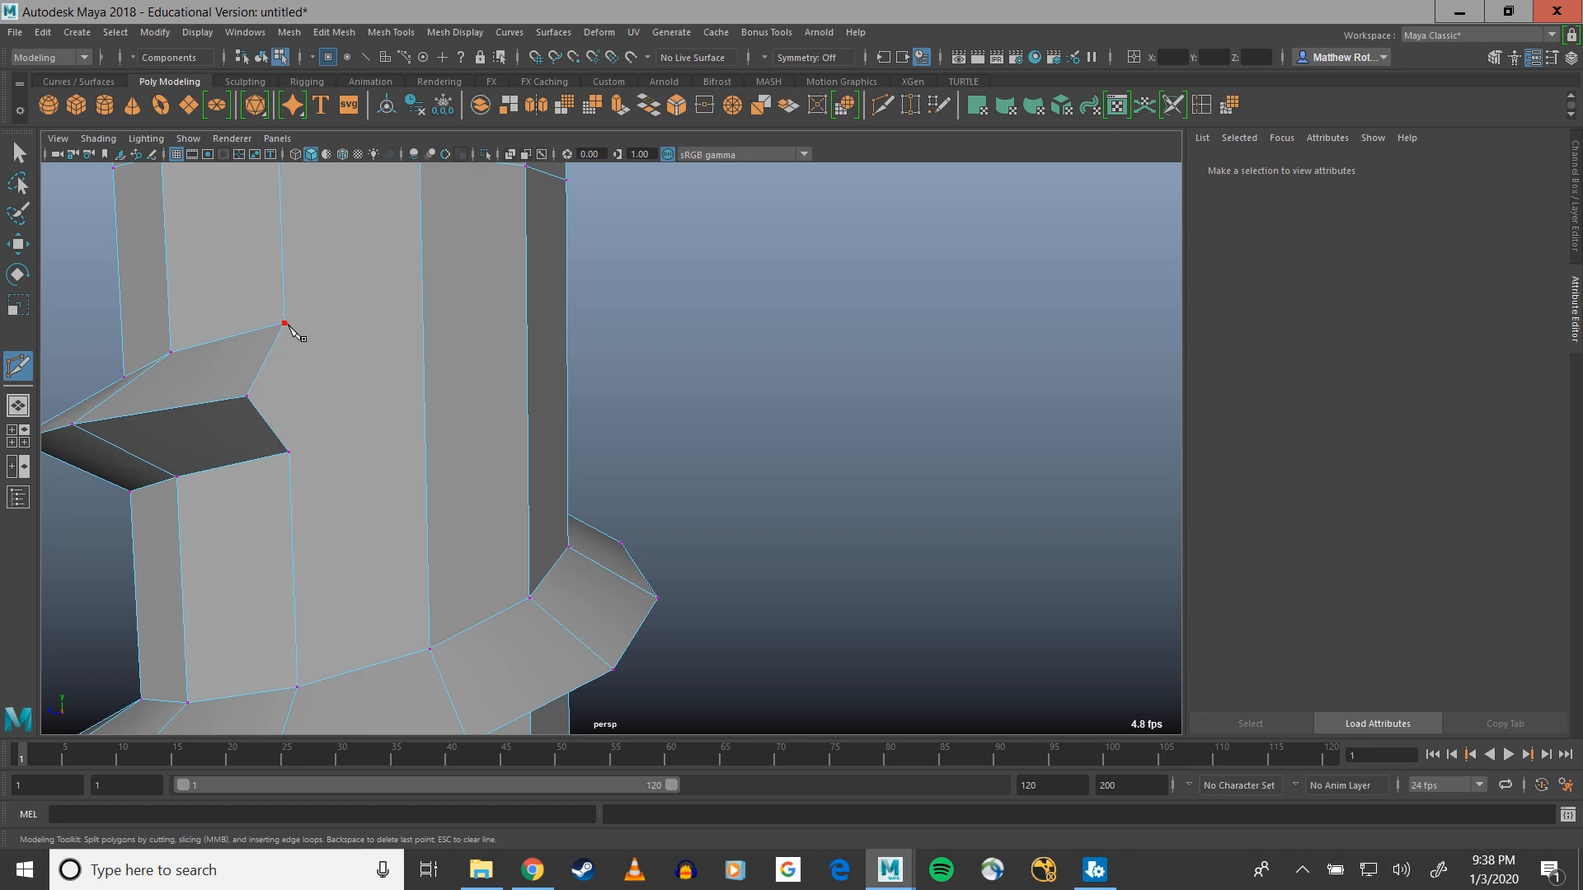
click(286, 323)
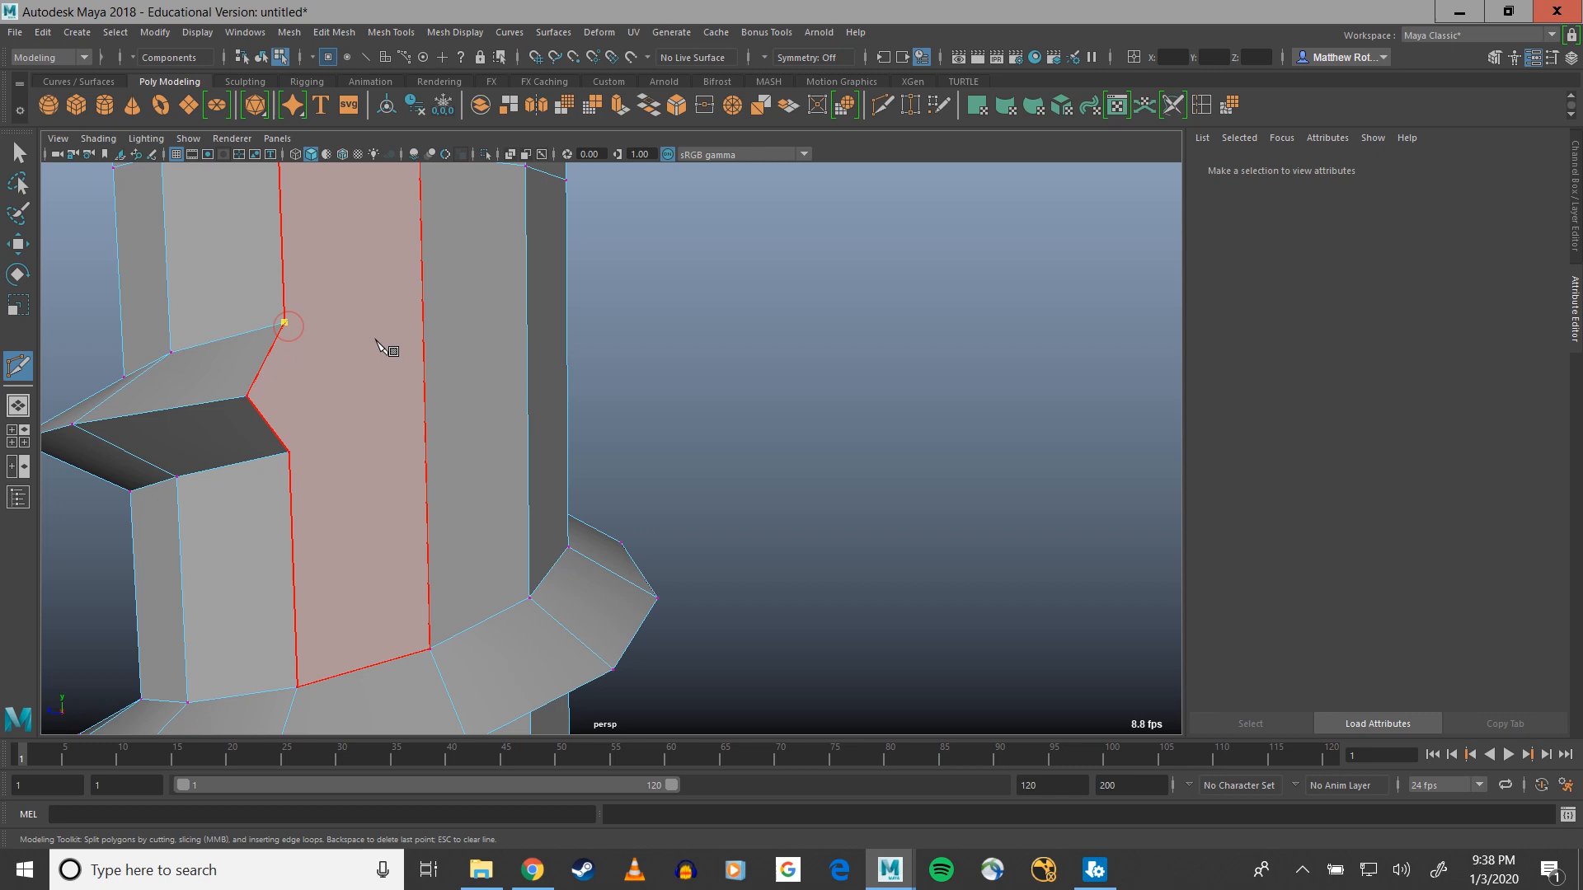
click(424, 380)
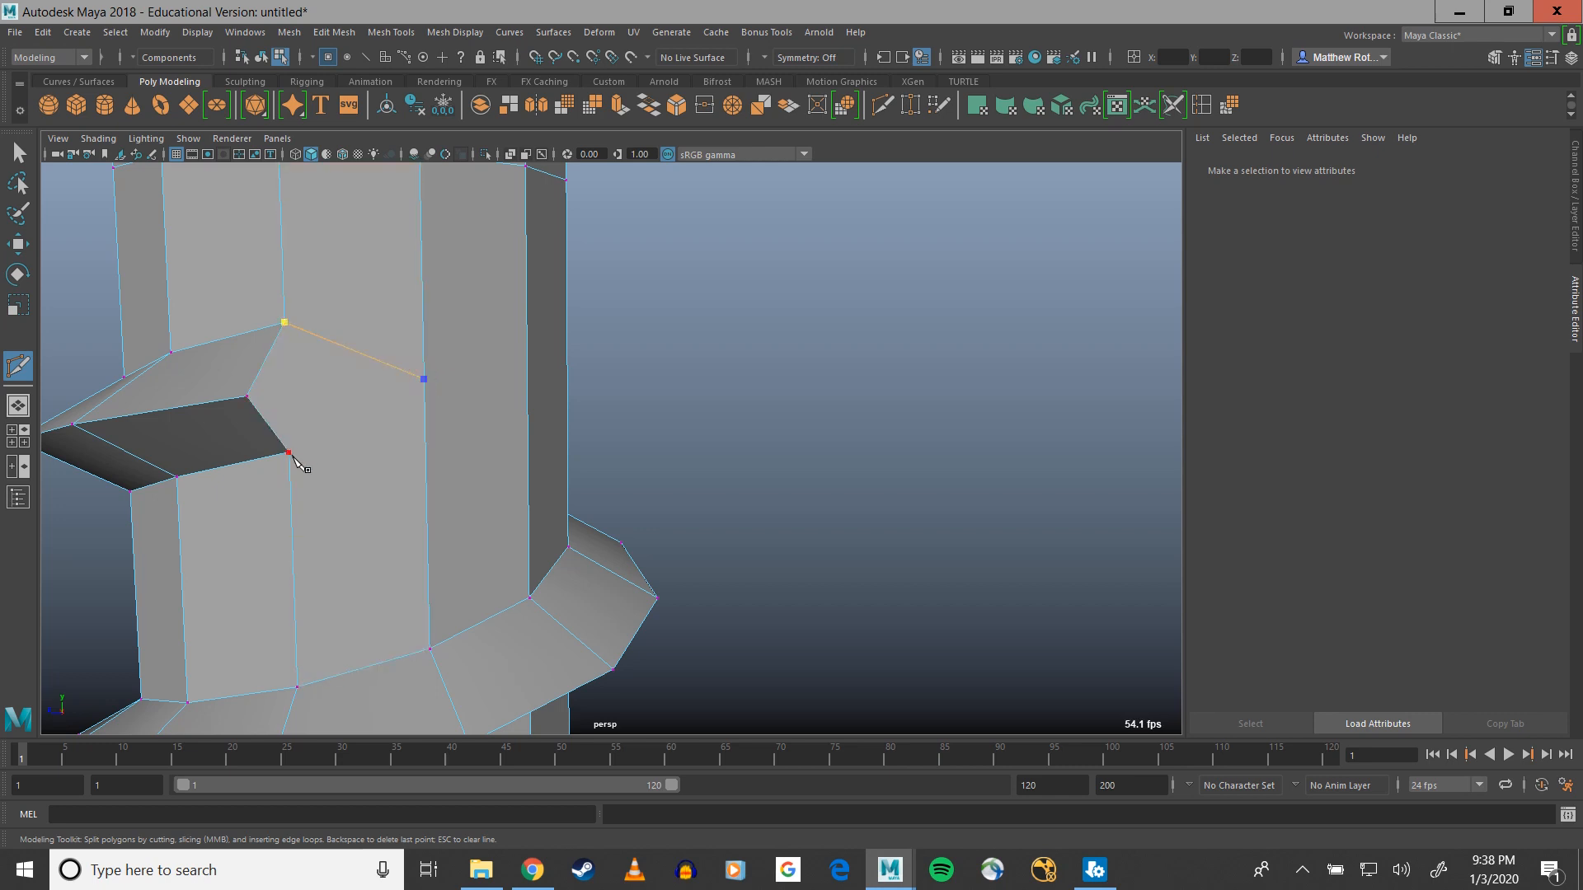
click(288, 452)
key(q)
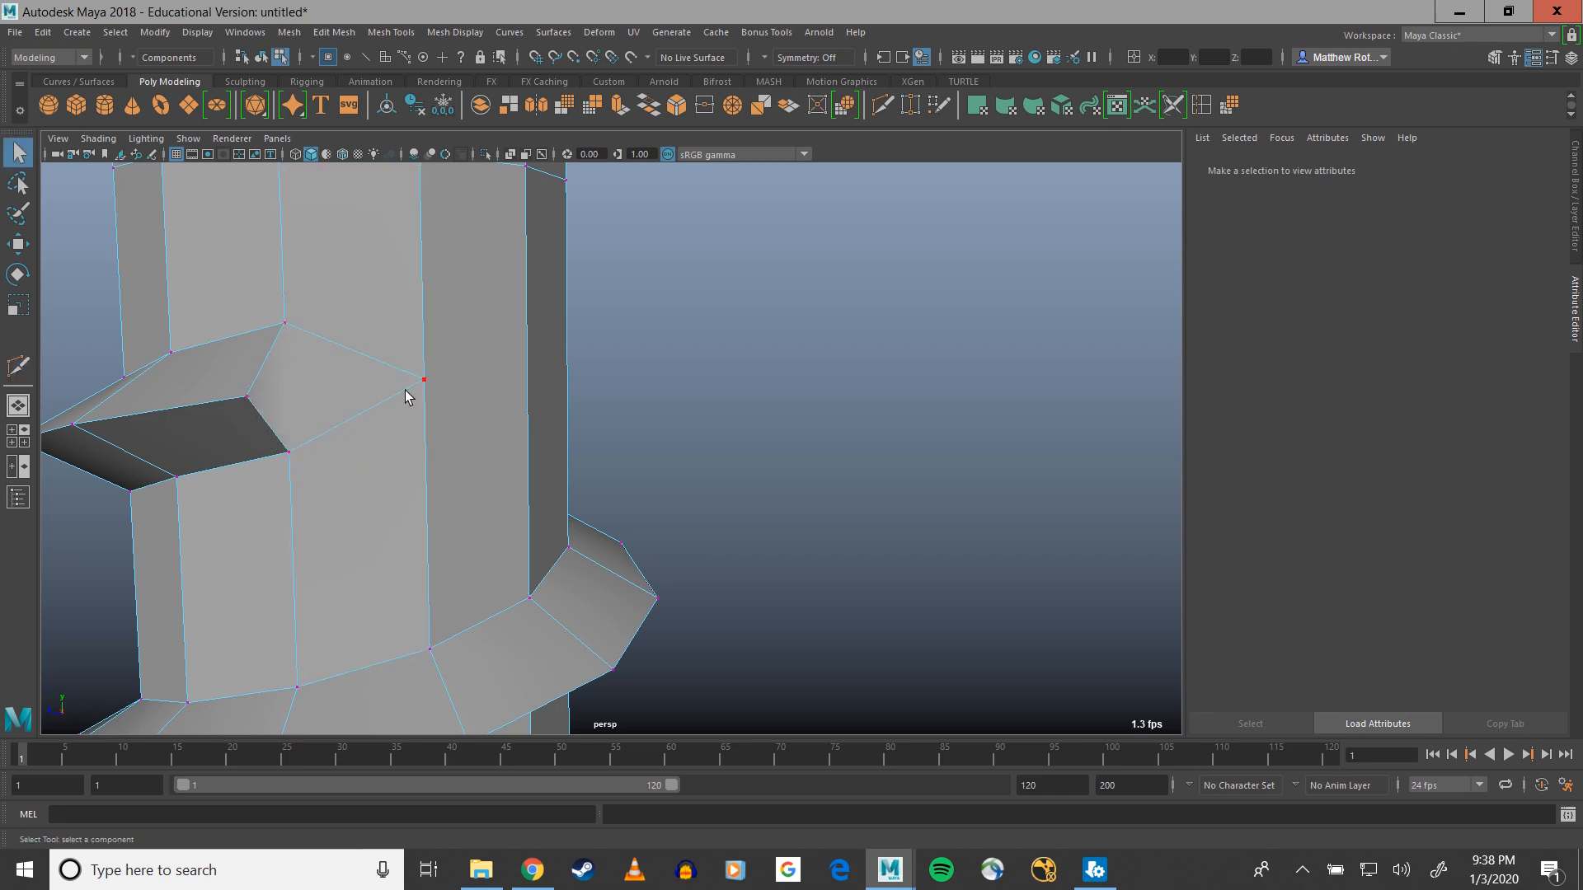
alt+drag(384, 422, 622, 412)
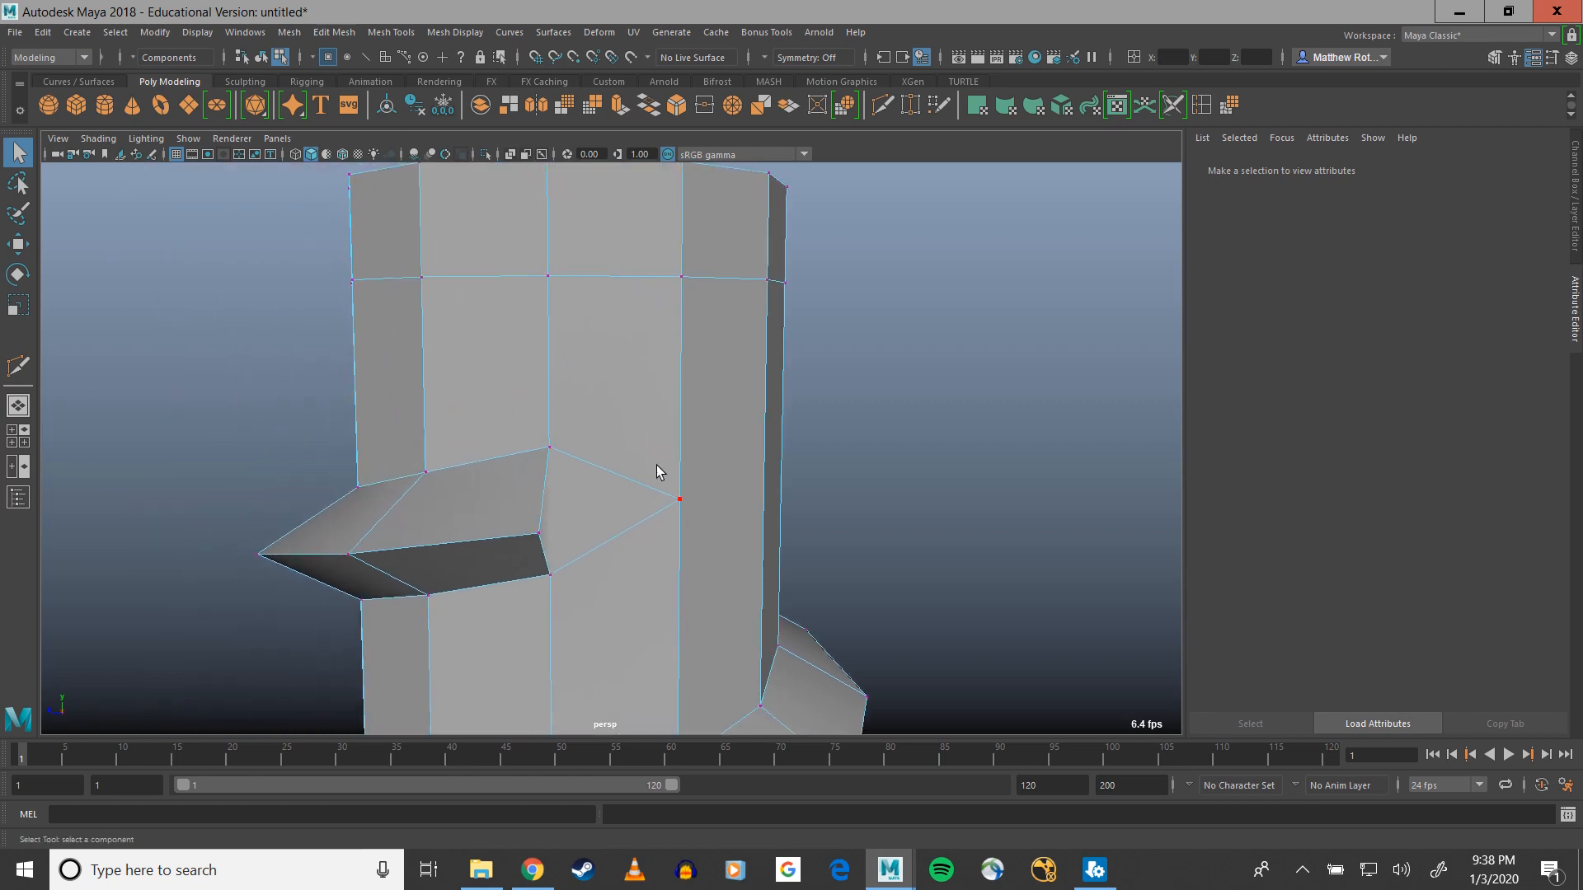
Extrude the open border at the helix's lower end, leaving out the vertical edge and the thread's end profile
scroll(680, 397, down, 5)
alt+drag(676, 513, 658, 468)
alt+drag(647, 576, 526, 452)
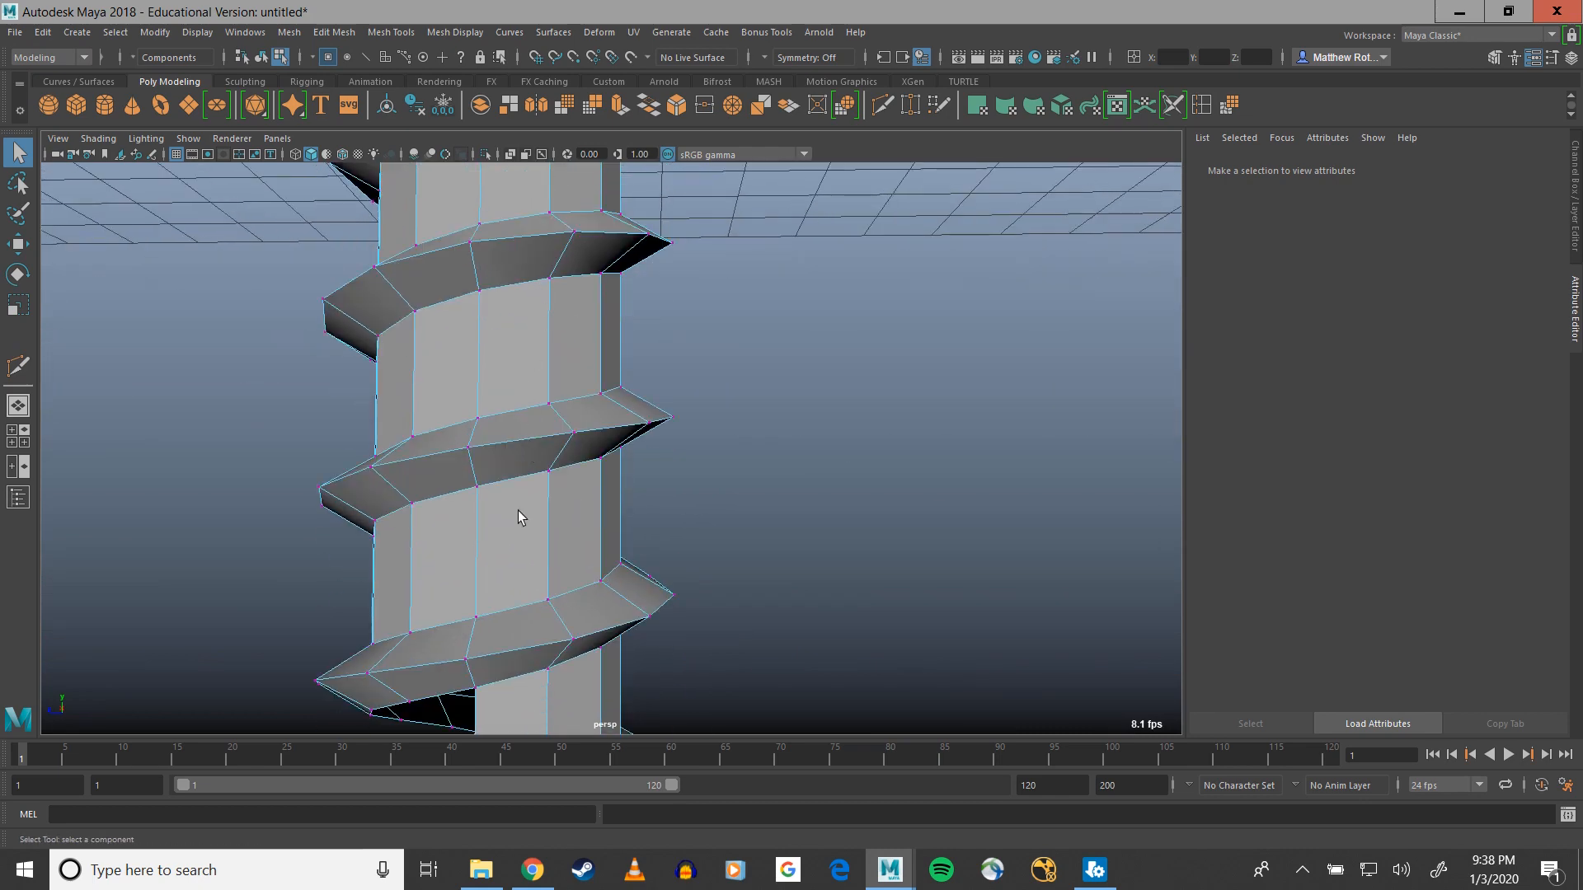
scroll(481, 343, down, 5)
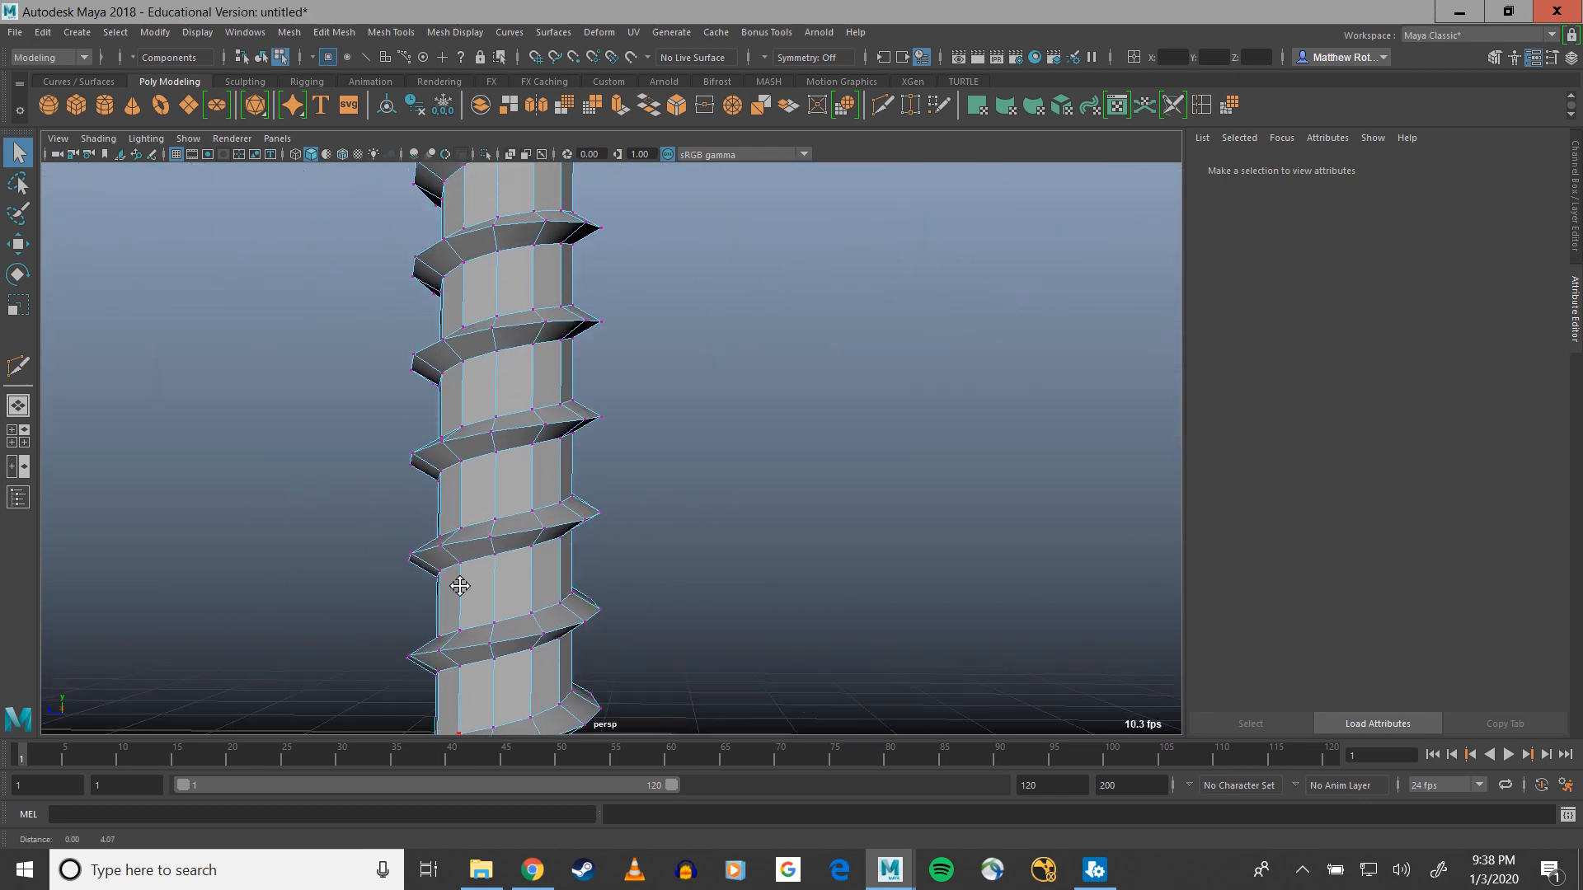
alt+middle_drag(476, 291, 672, 456)
scroll(672, 456, up, 5)
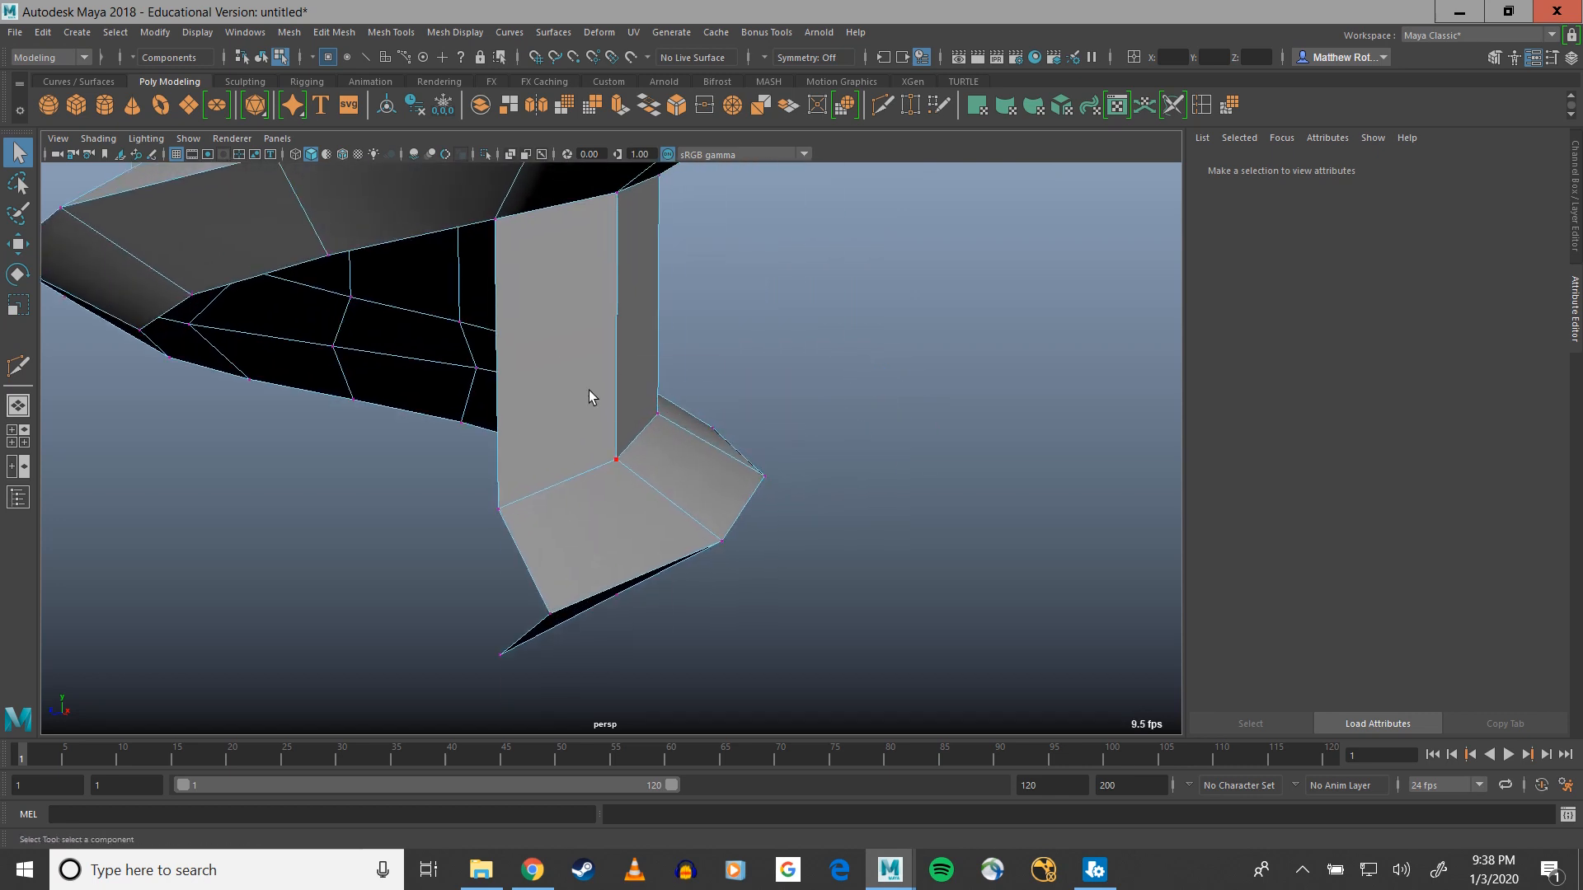
right_drag(590, 391, 572, 363)
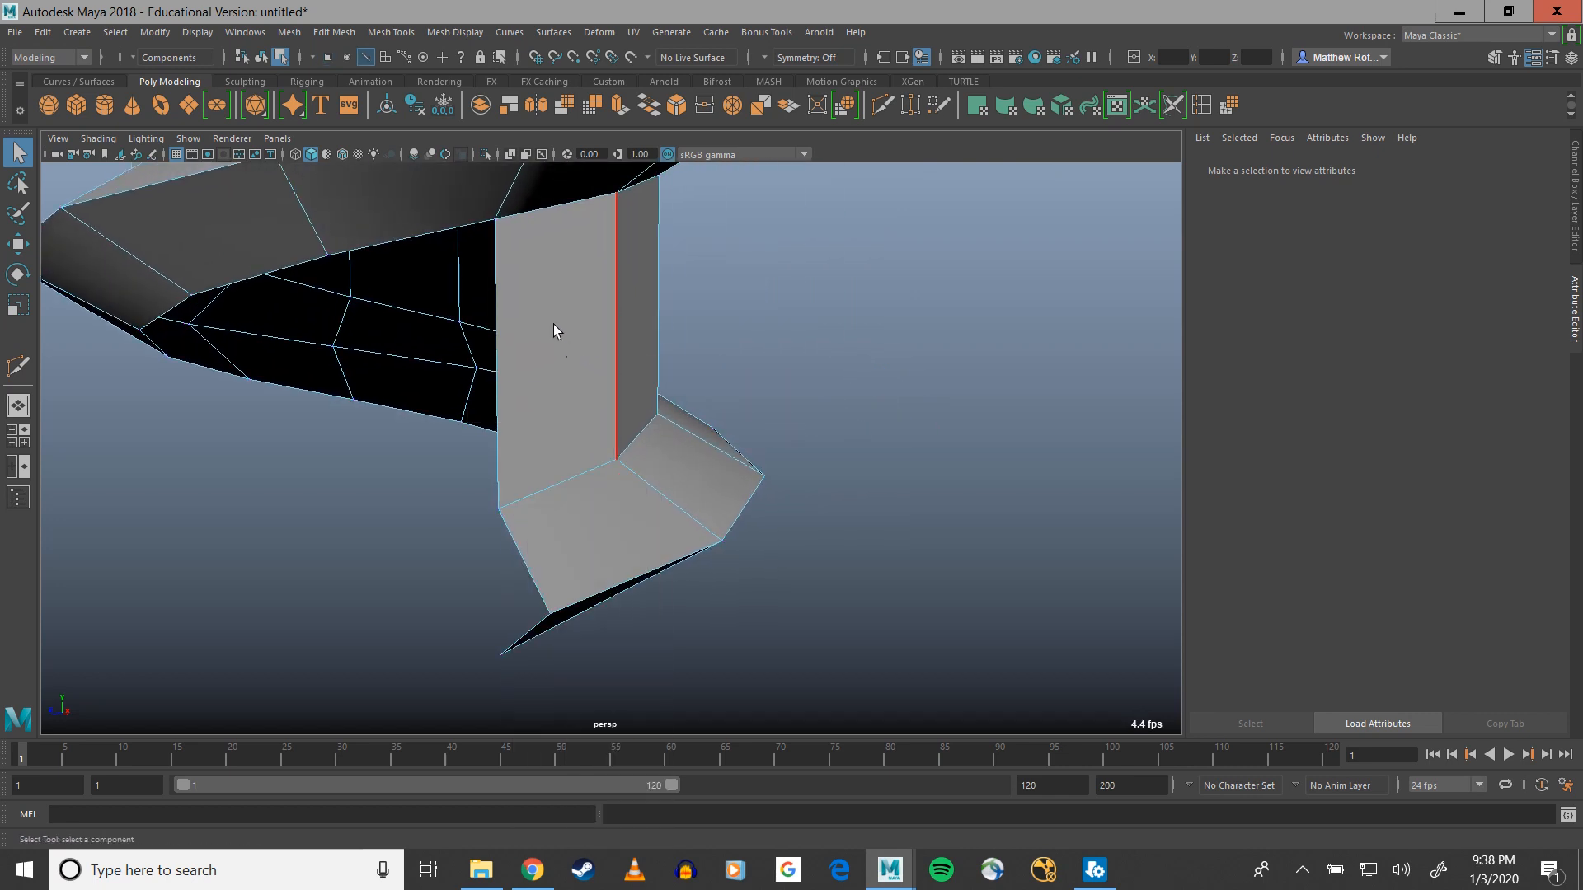
double_click(498, 322)
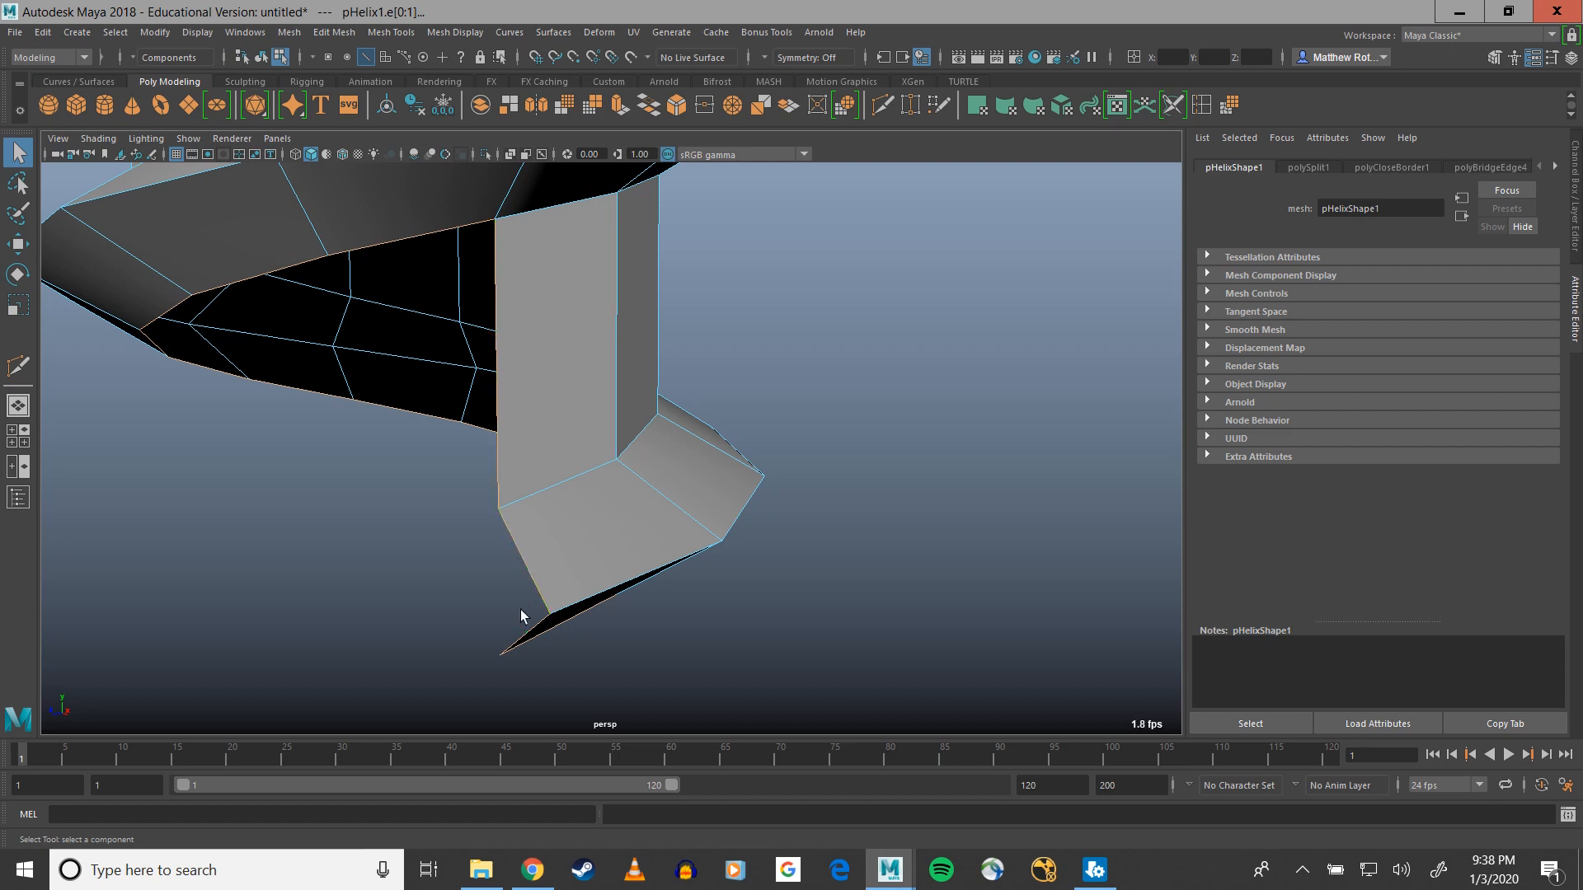
click(531, 570)
click(614, 106)
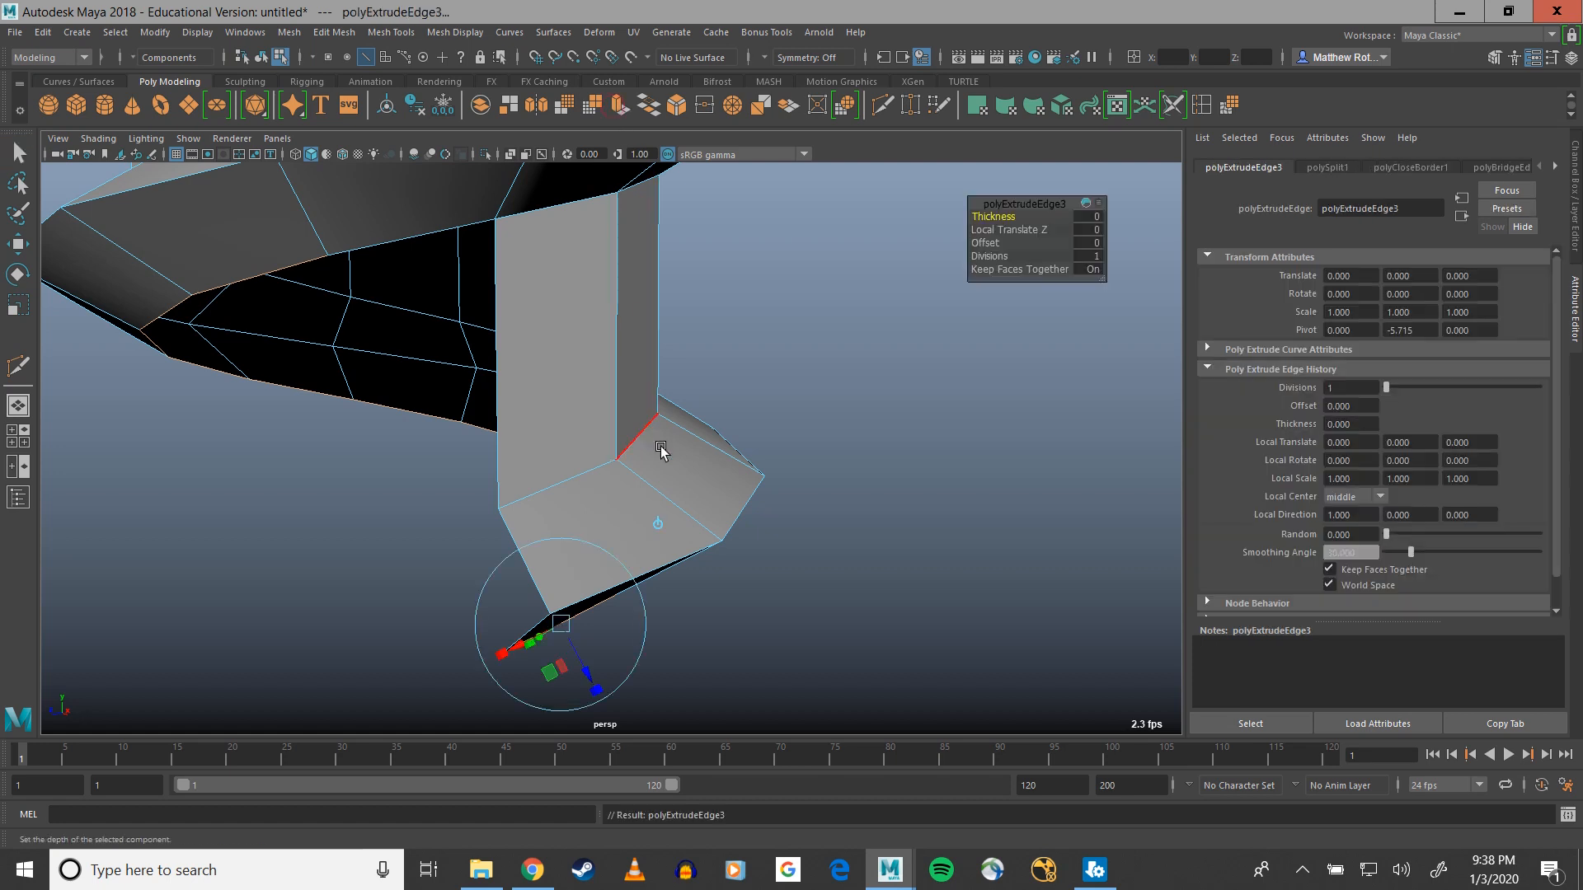
Move the extruded border down past the thread's lower end and scale it flat along the vertical axis
scroll(658, 437, down, 3)
key(w)
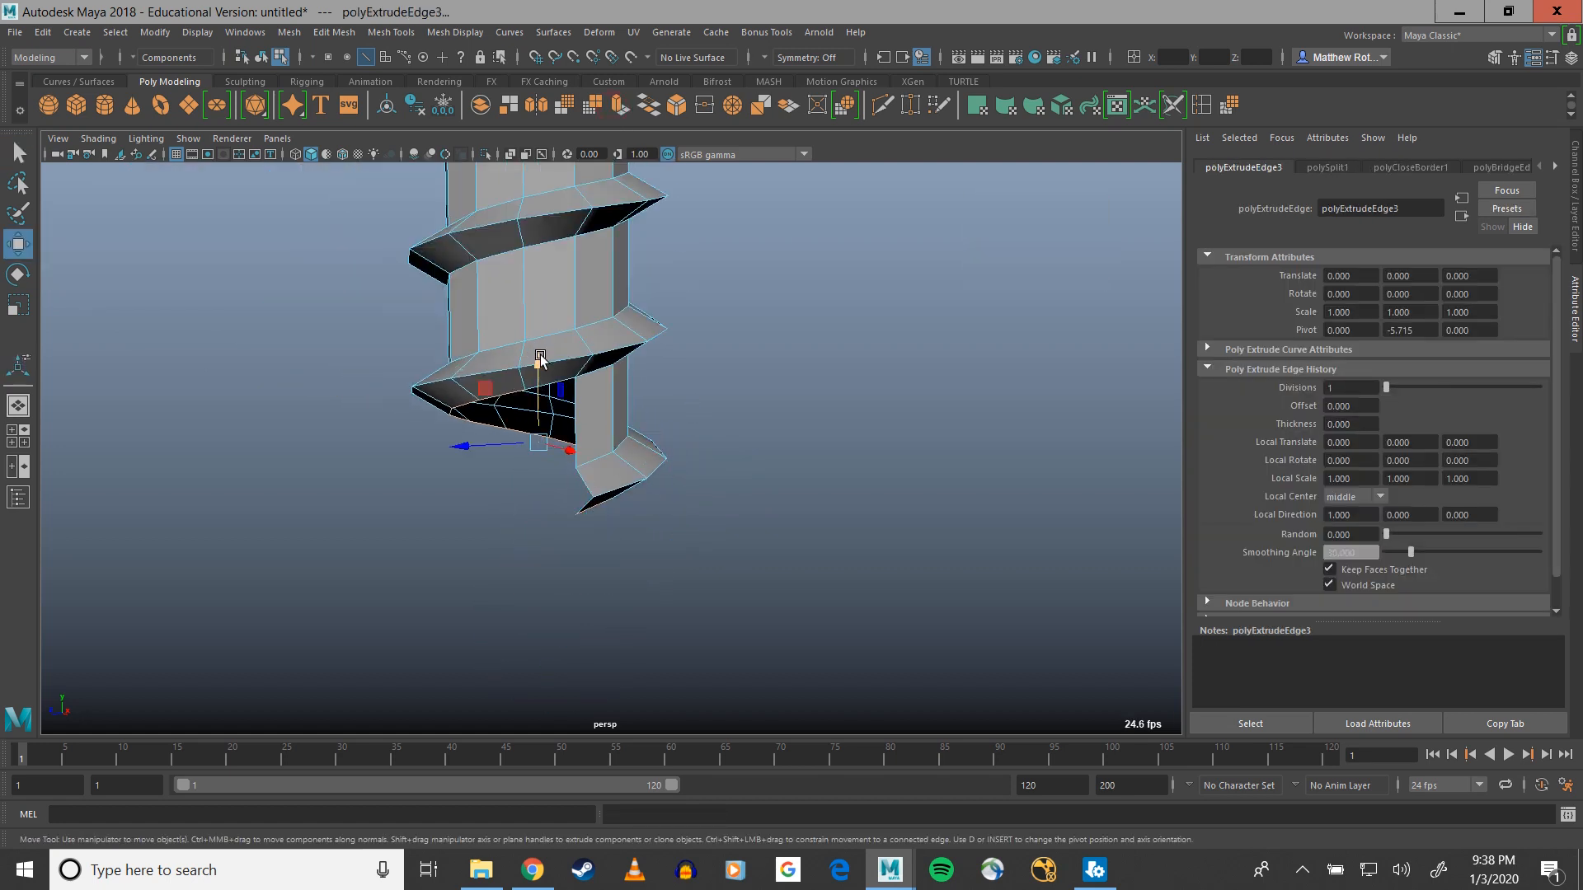
drag(540, 355, 549, 627)
key(r)
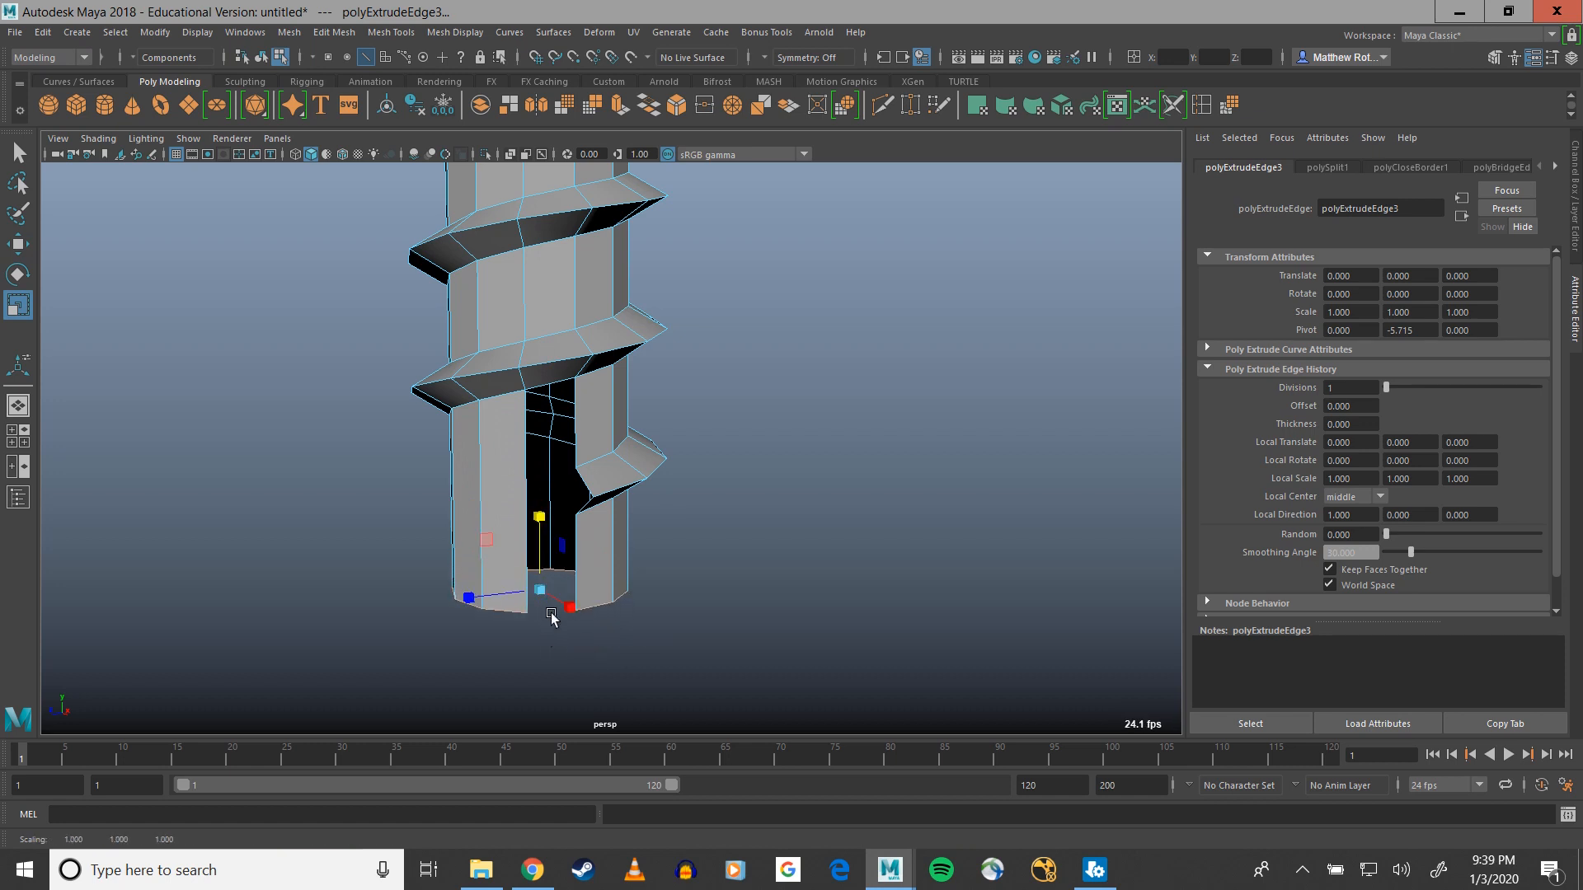
Extrude the flattened lower rim about 0.2 units downward and bridge the two vertical edges of the gap in the new section
key(ctrl+e)
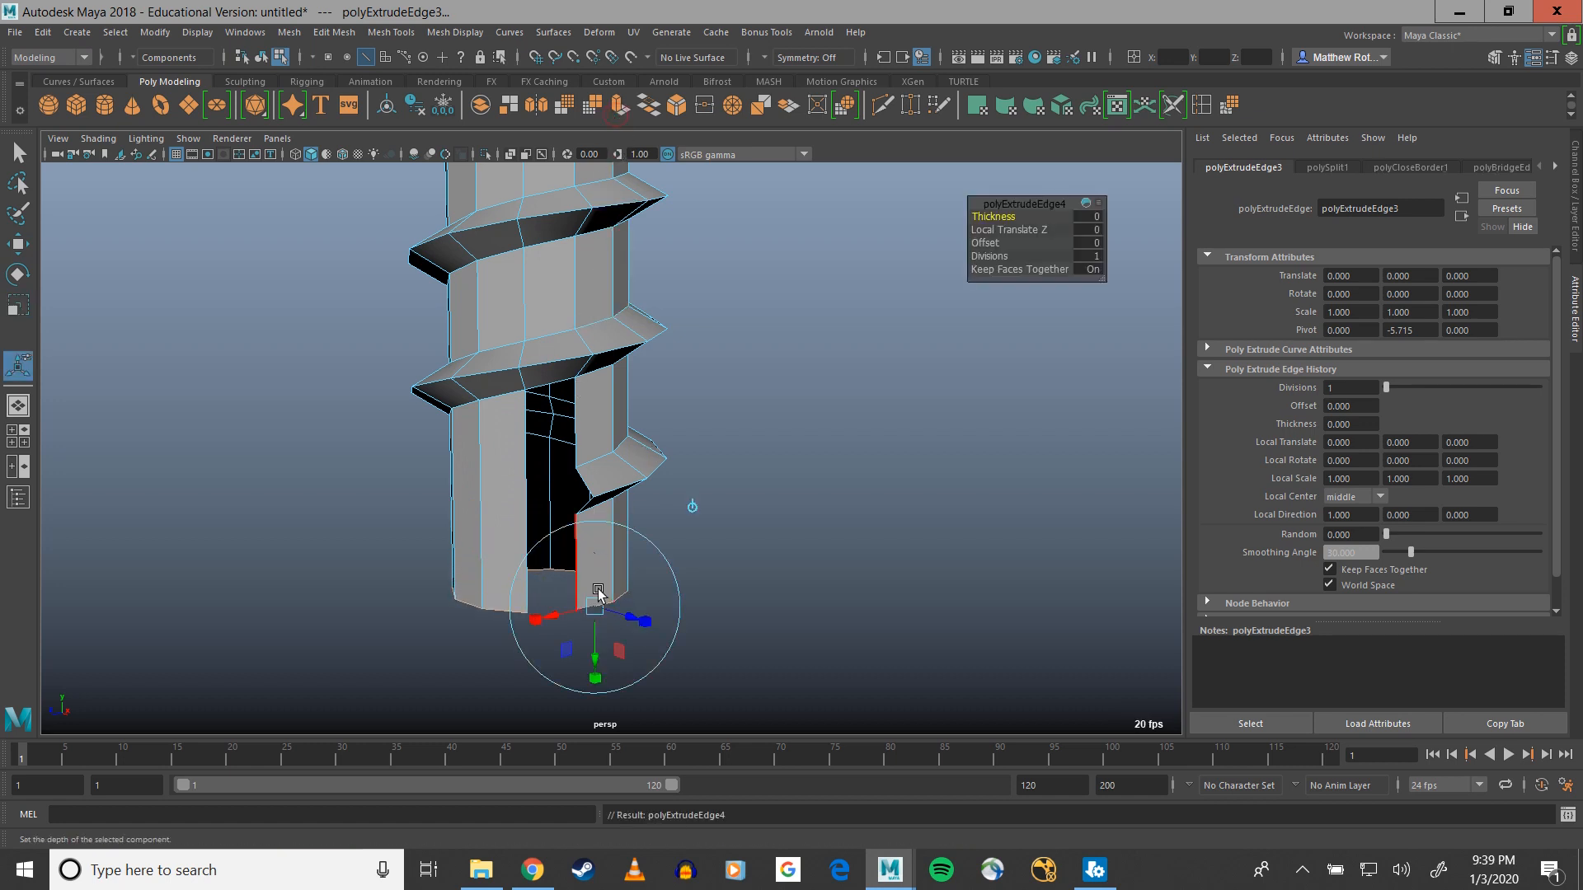
drag(604, 649, 606, 675)
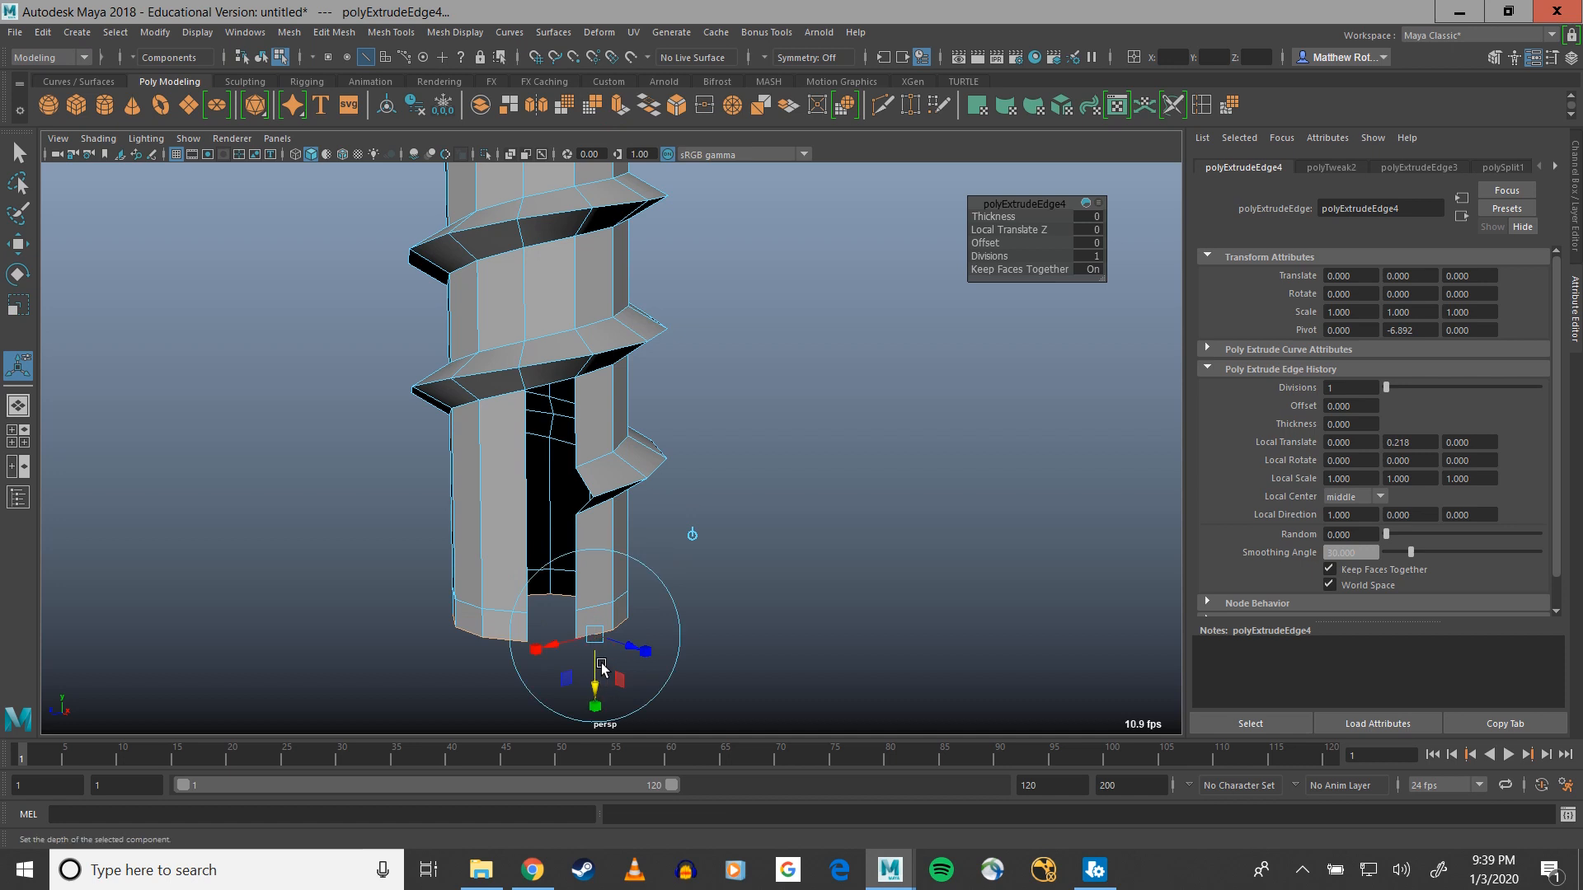
key(q)
right_drag(532, 433, 523, 373)
click(530, 627)
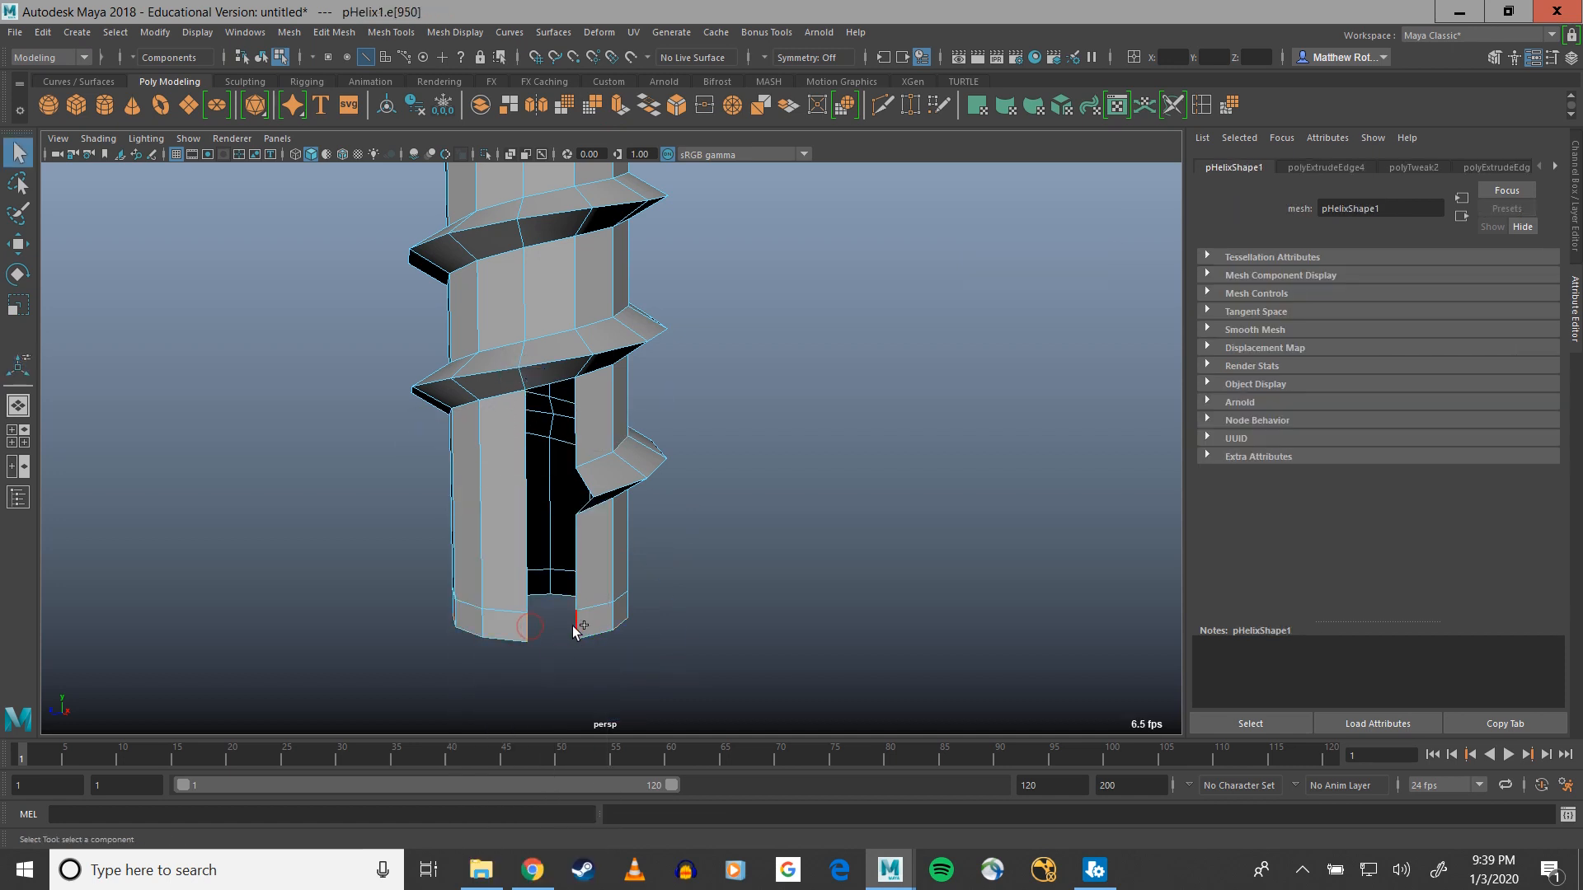
shift+click(575, 626)
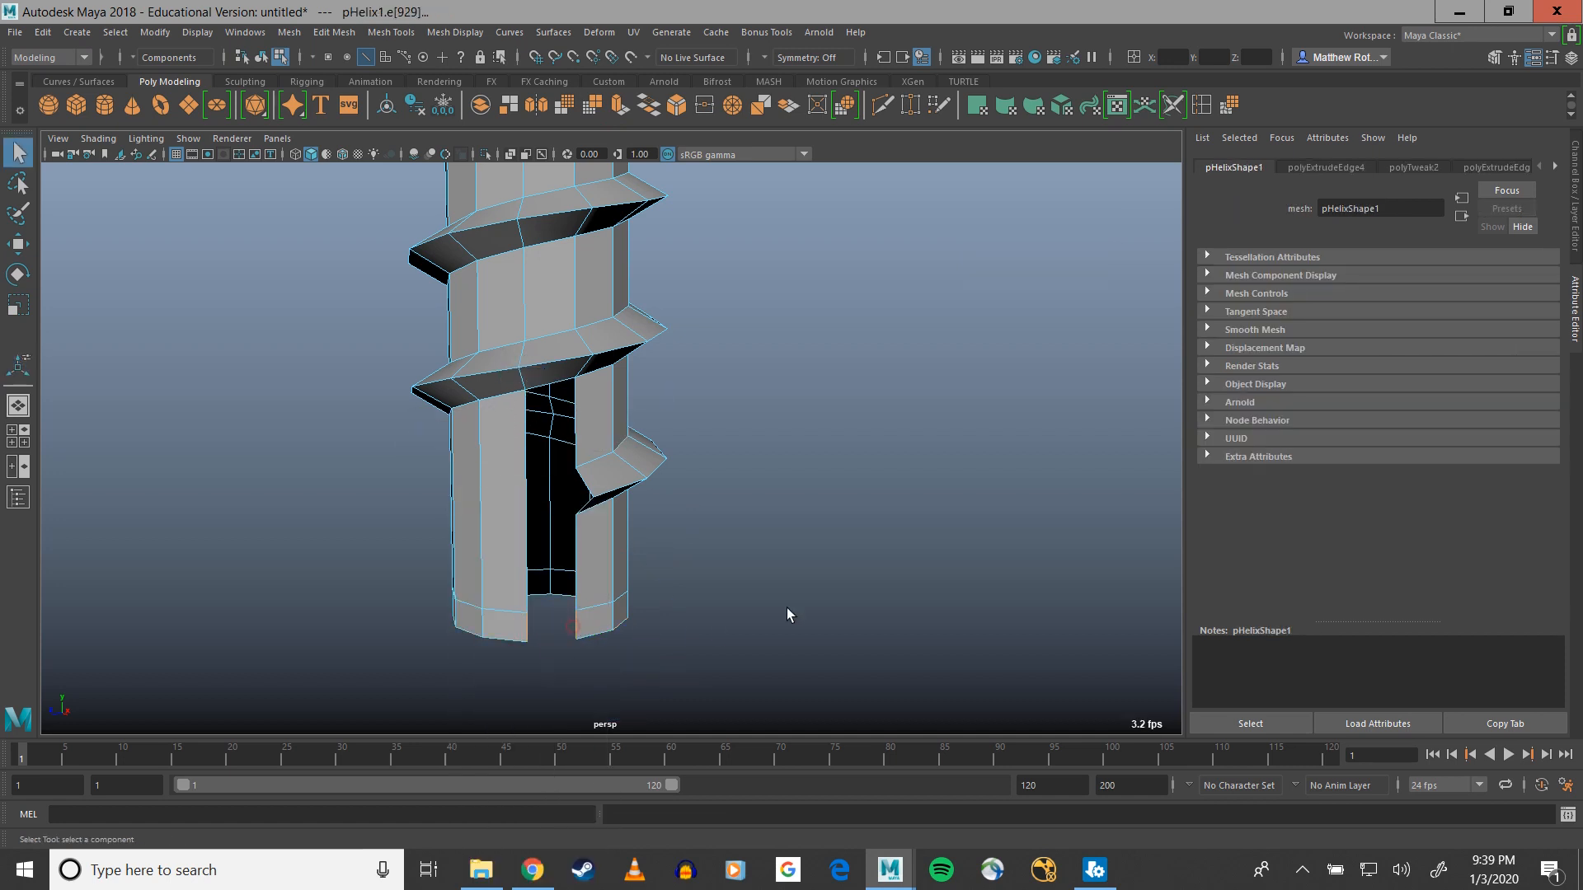
click(648, 109)
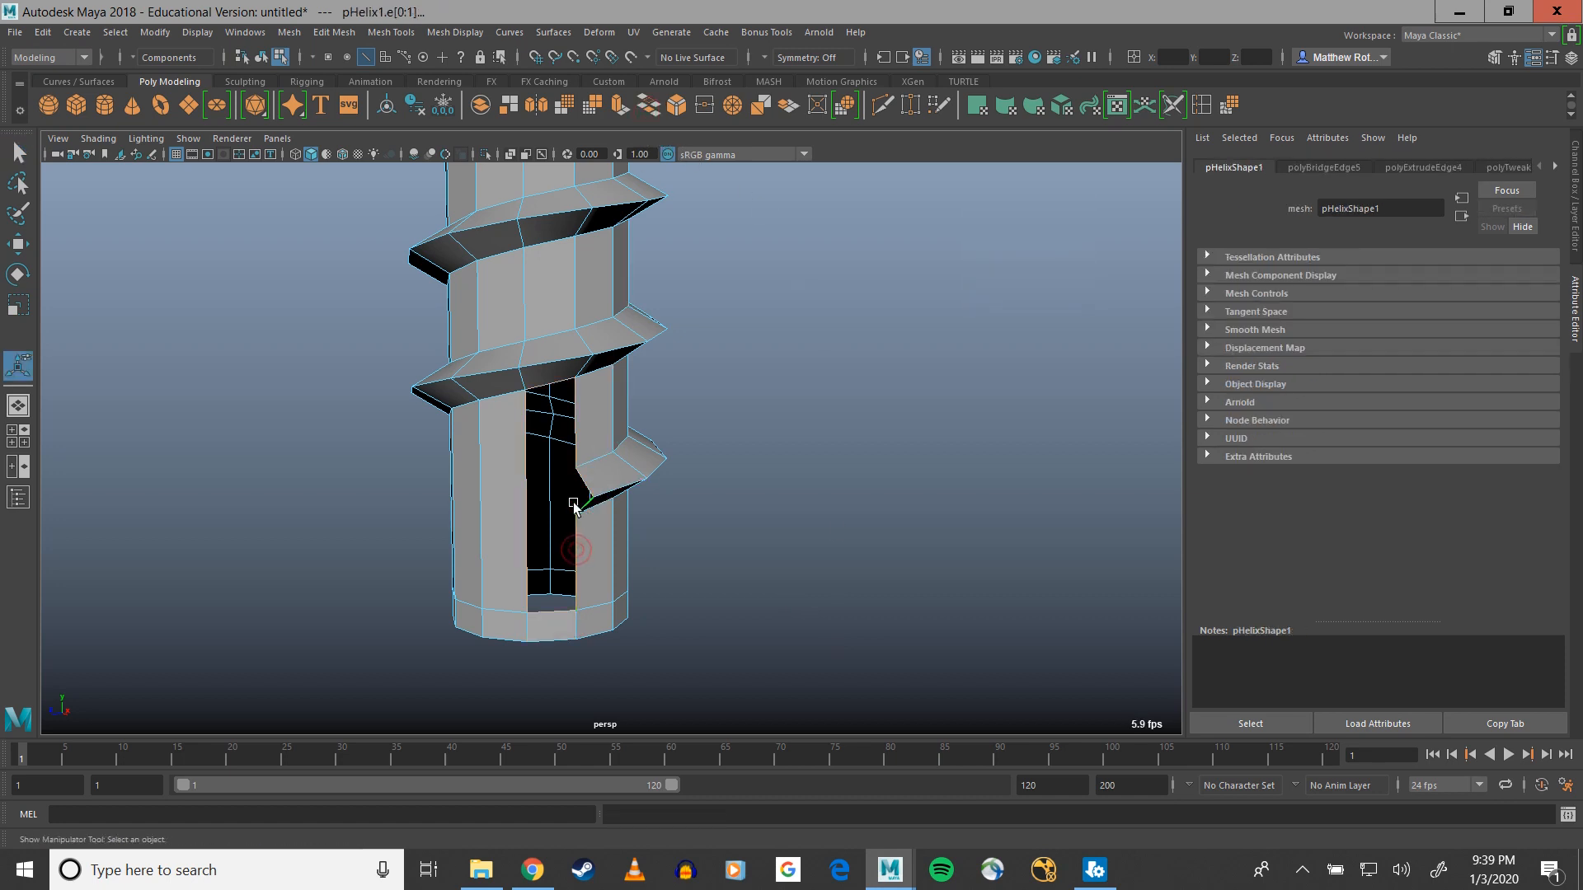
Close the remaining opening beside the thread's lower end with Fill Hole
click(345, 33)
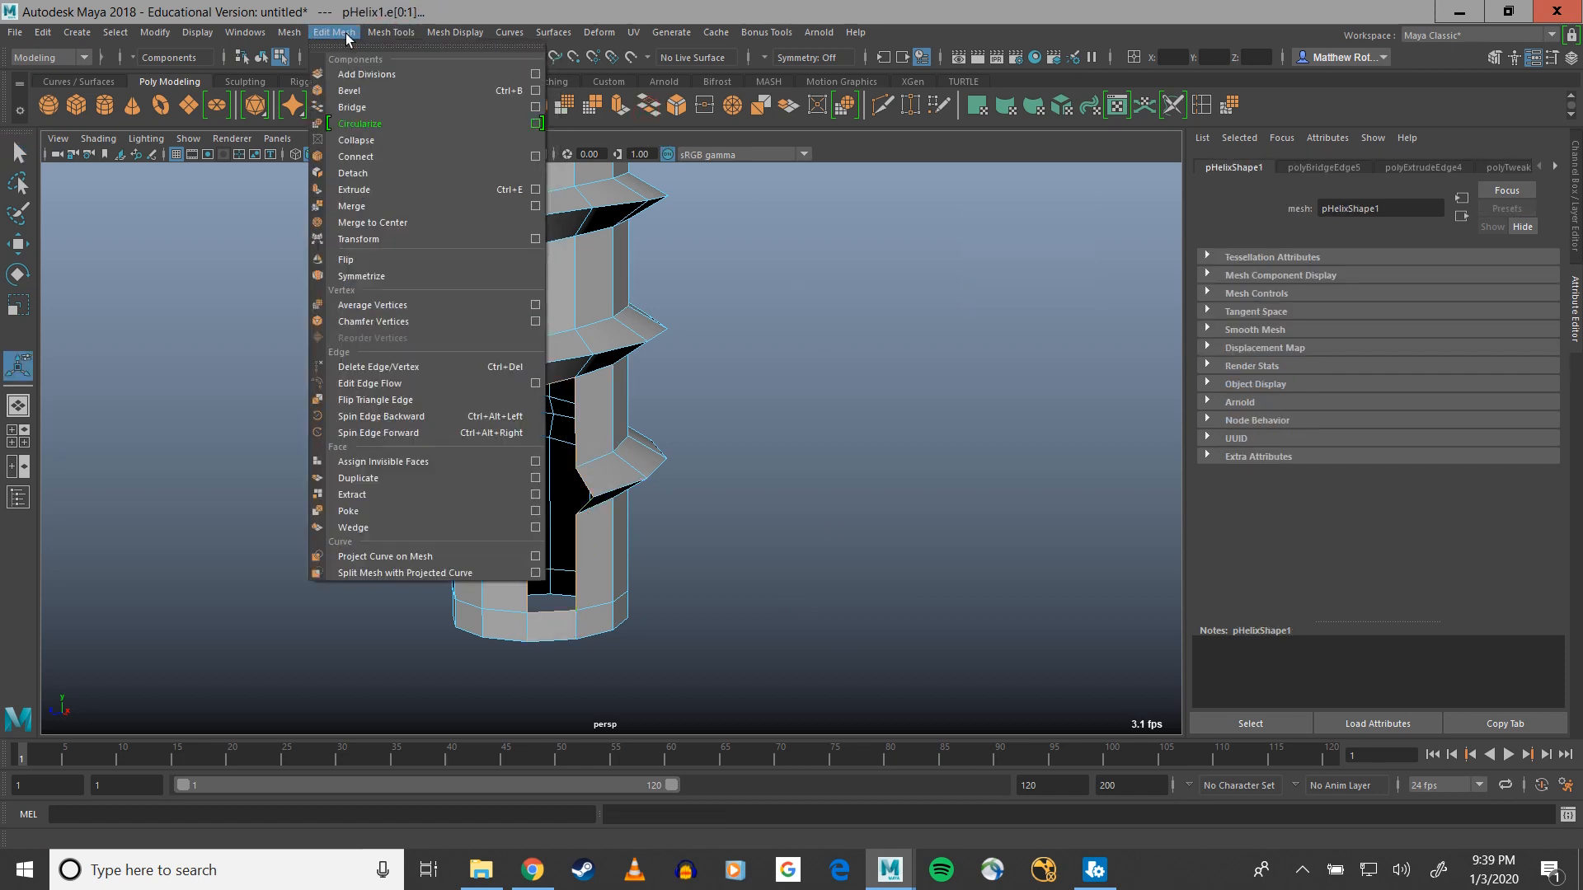
click(347, 155)
key(r)
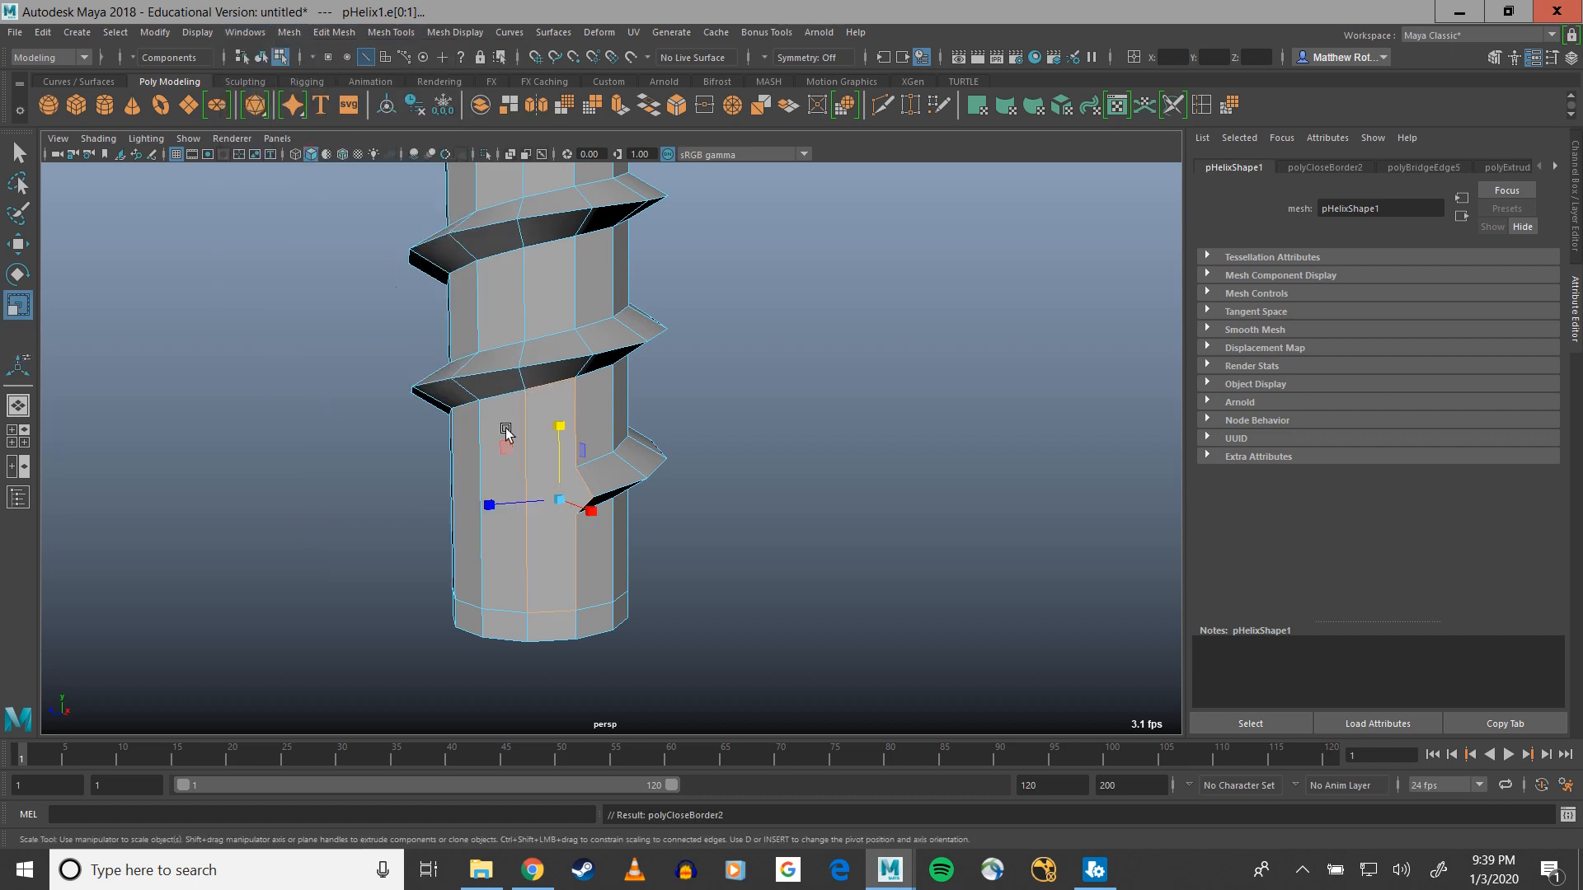
Multi-Cut the filled face at the lower end from the thread's upper corner to the neighbouring vertical edge and back to its lower corner
scroll(569, 505, up, 5)
alt+middle_drag(586, 488, 628, 356)
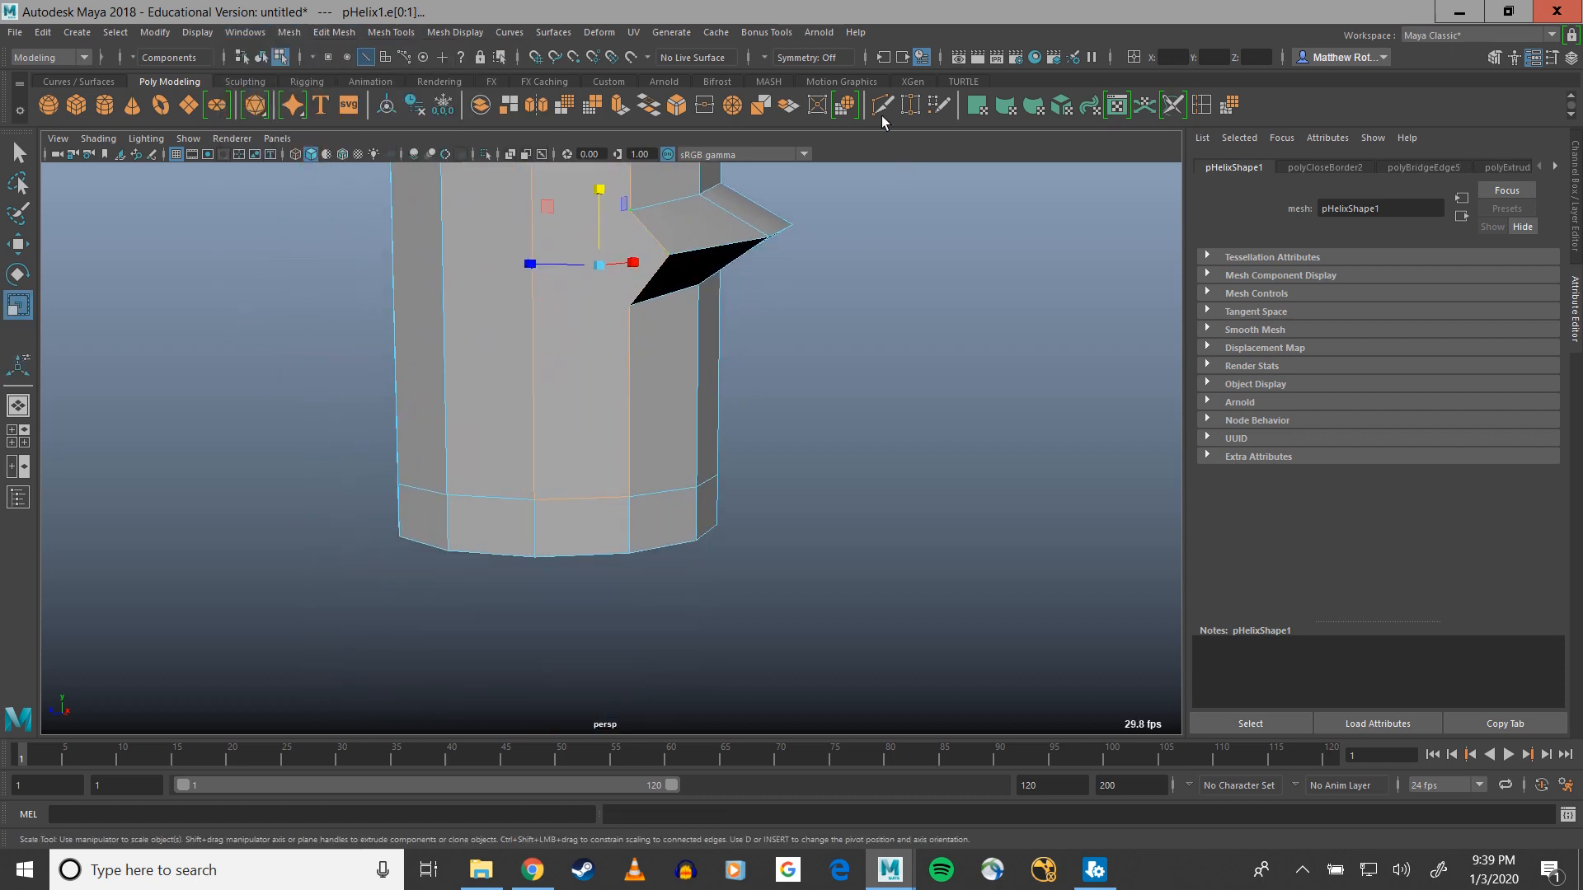
click(882, 108)
click(630, 211)
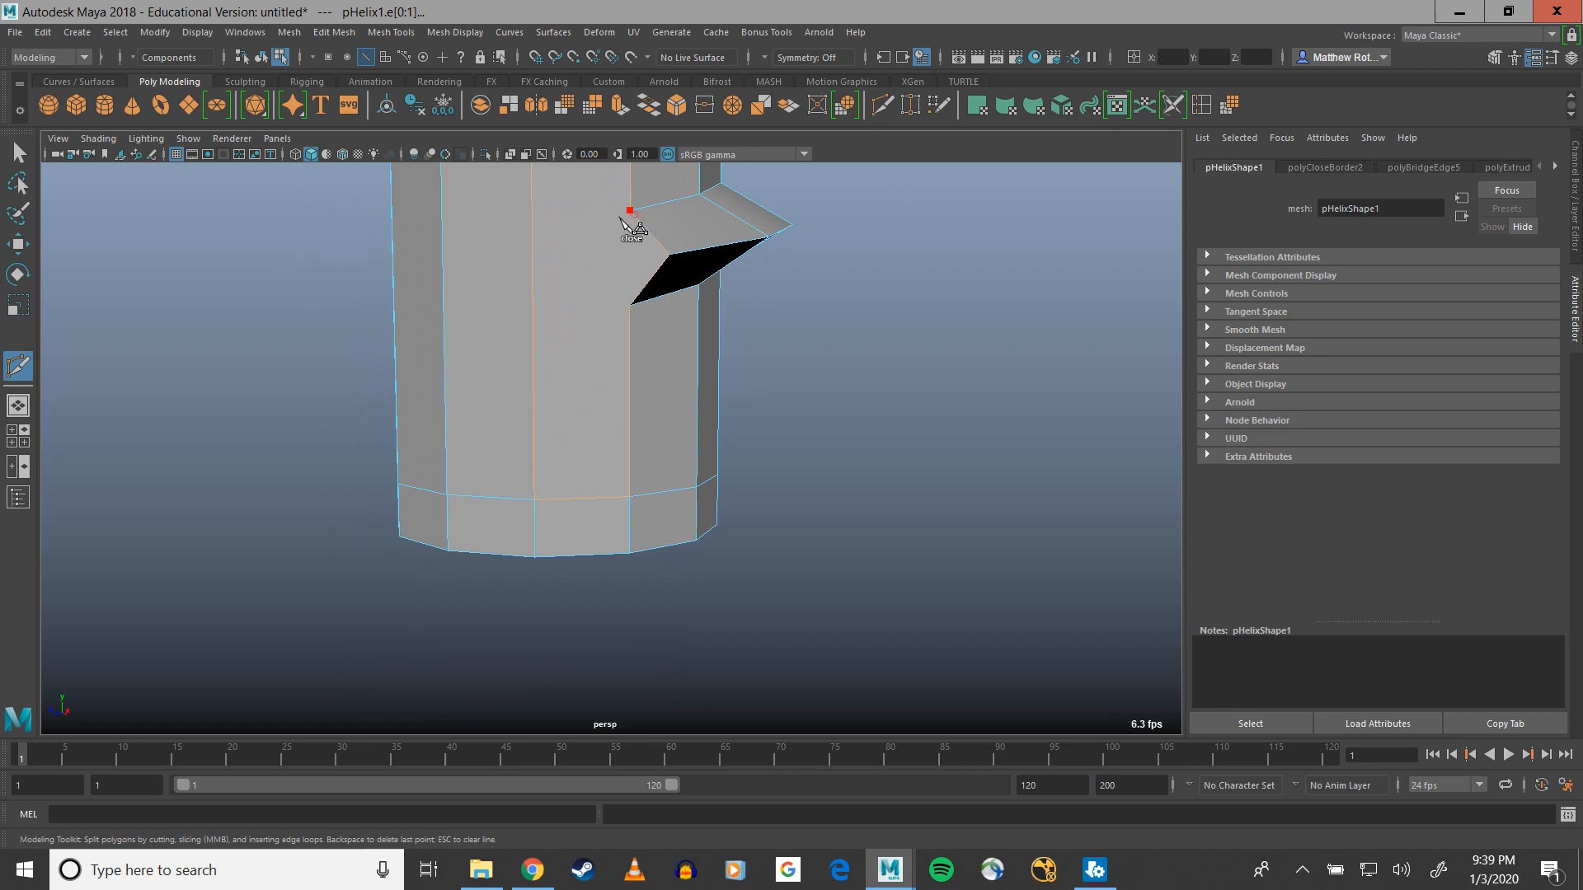
click(533, 251)
click(629, 306)
alt+middle_drag(686, 350, 669, 381)
key(q)
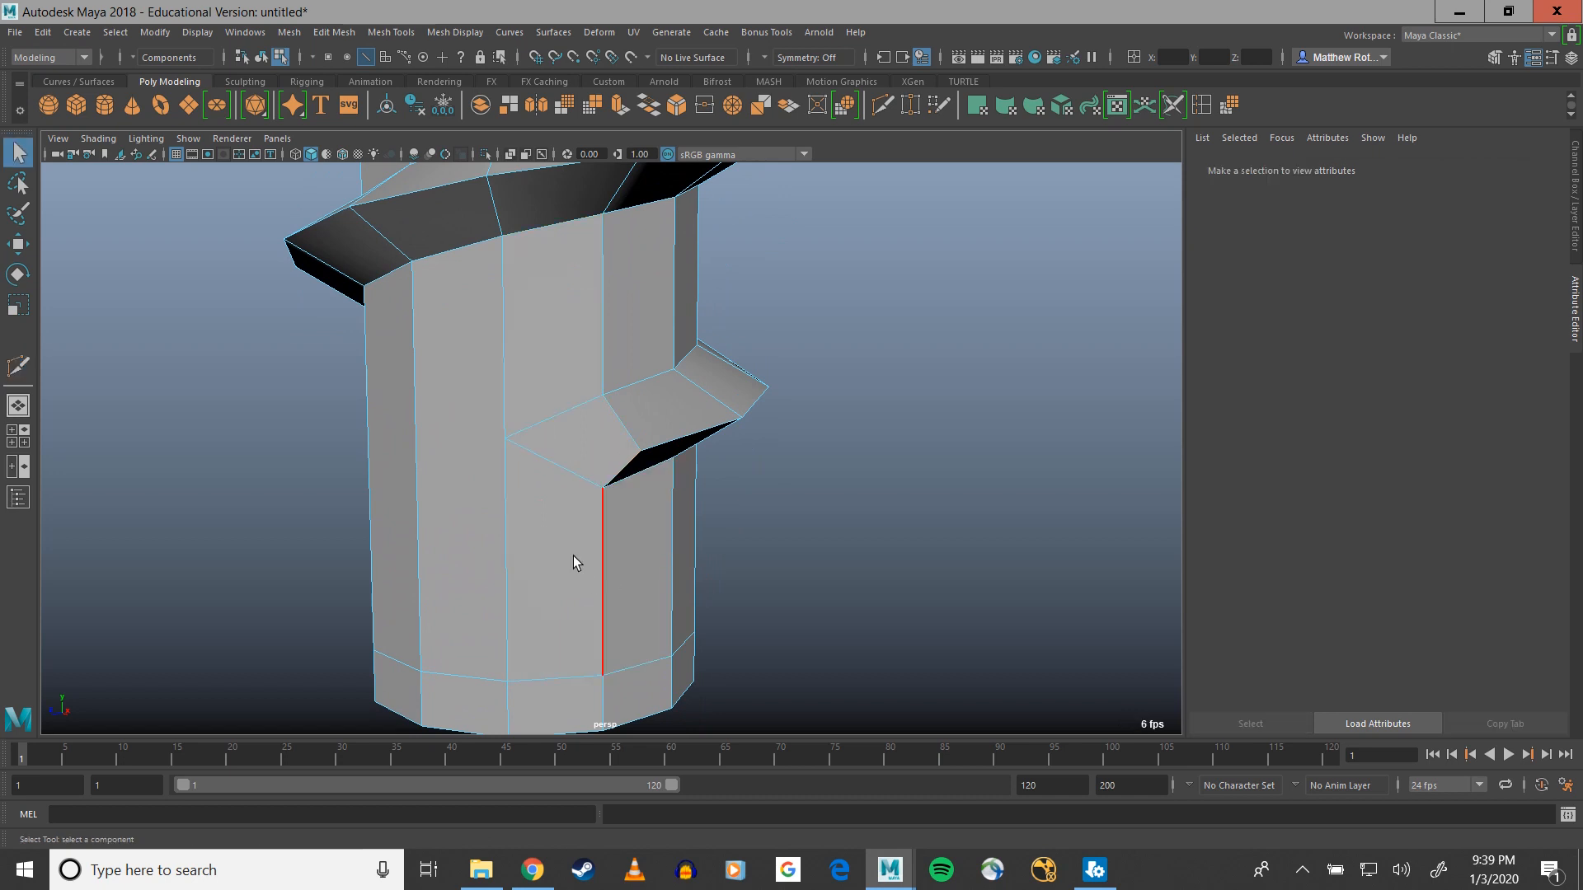
Examine the tapered lower thread end from several views and in the smooth mesh preview, returning to the unsmoothed display
scroll(577, 548, up, 4)
scroll(713, 566, down, 8)
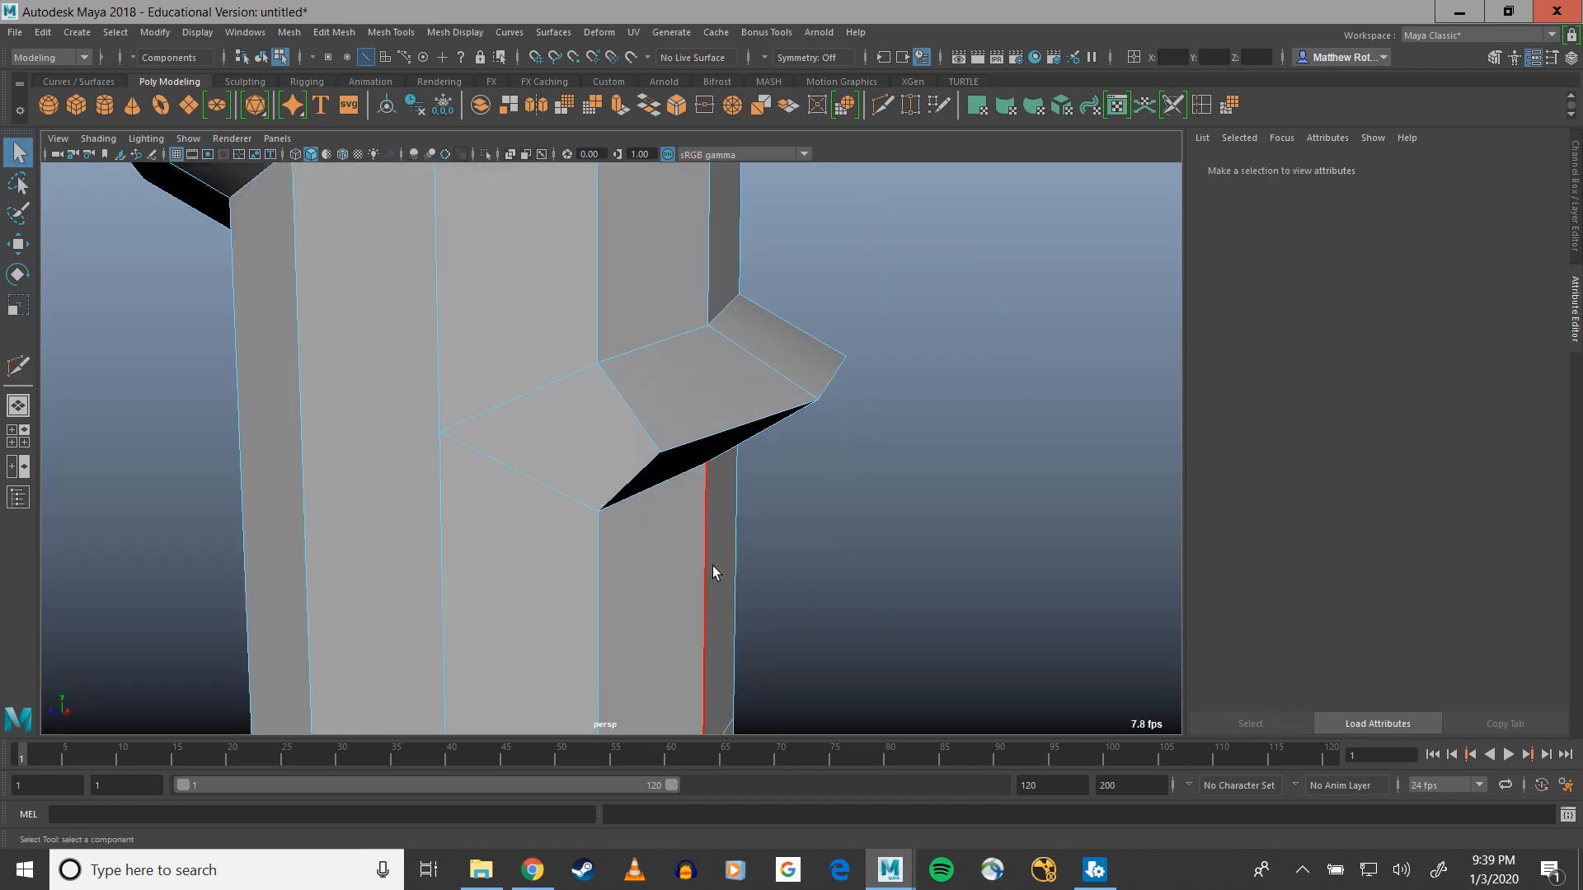
alt+middle_drag(628, 245, 577, 377)
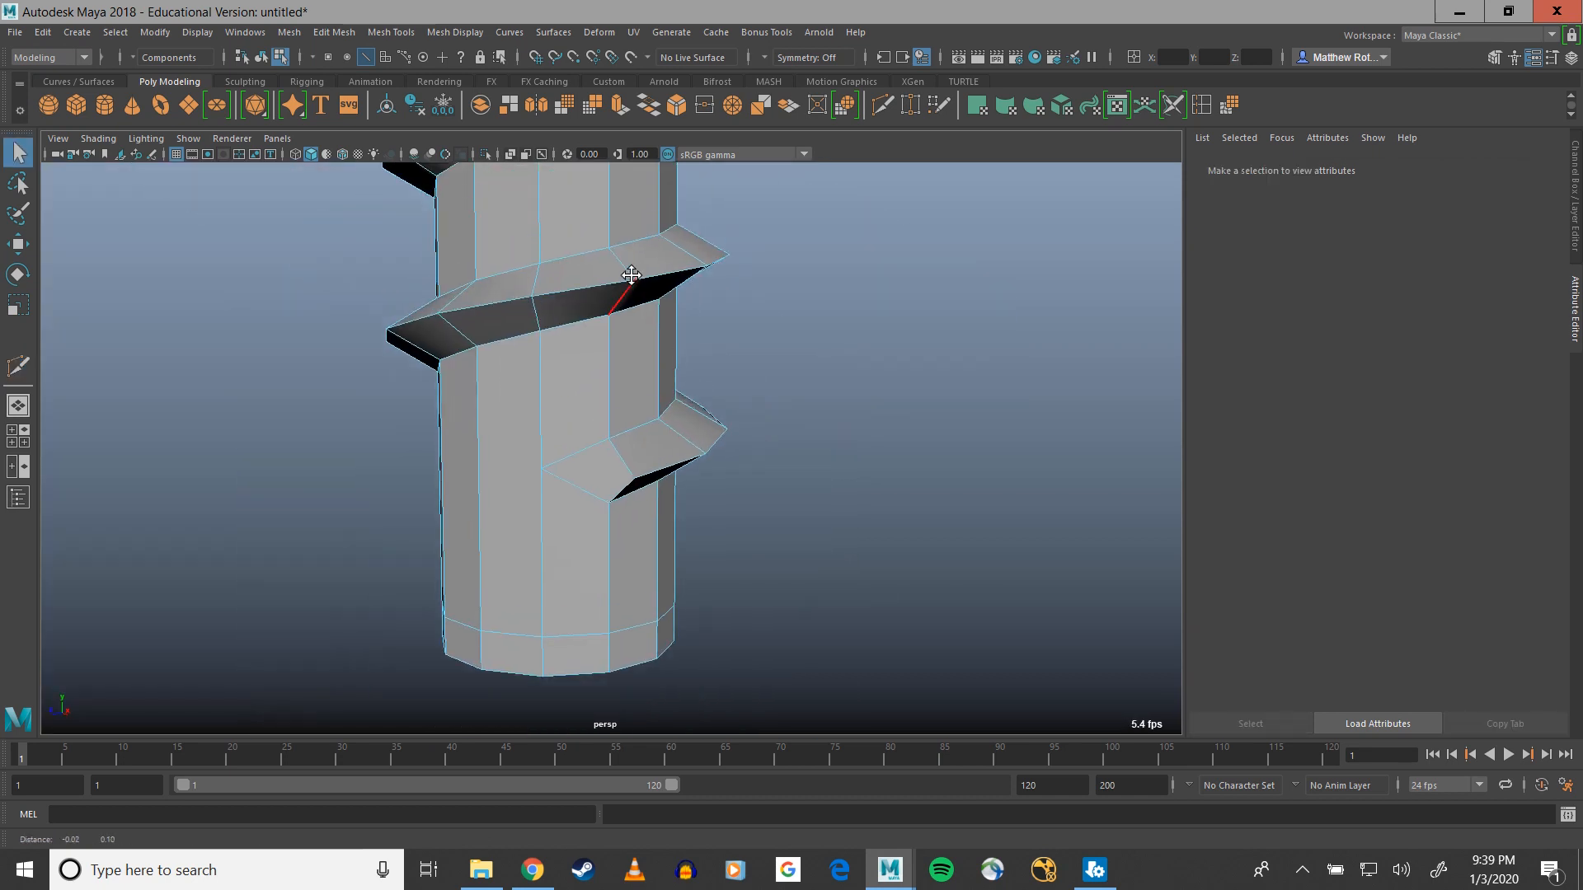
alt+drag(452, 463, 383, 450)
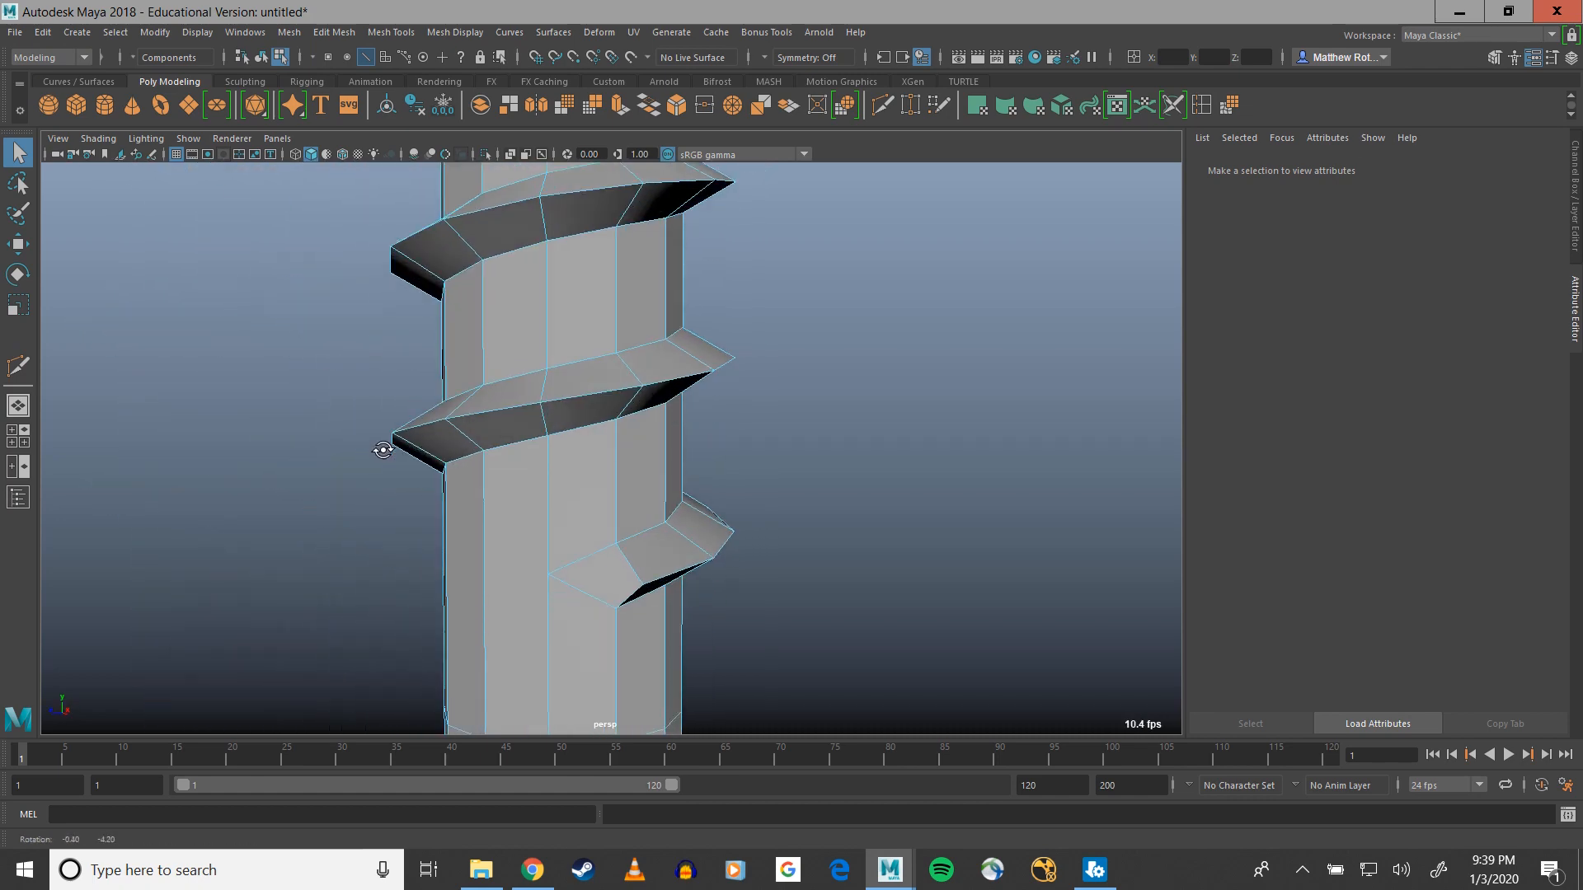
alt+middle_drag(486, 516, 484, 428)
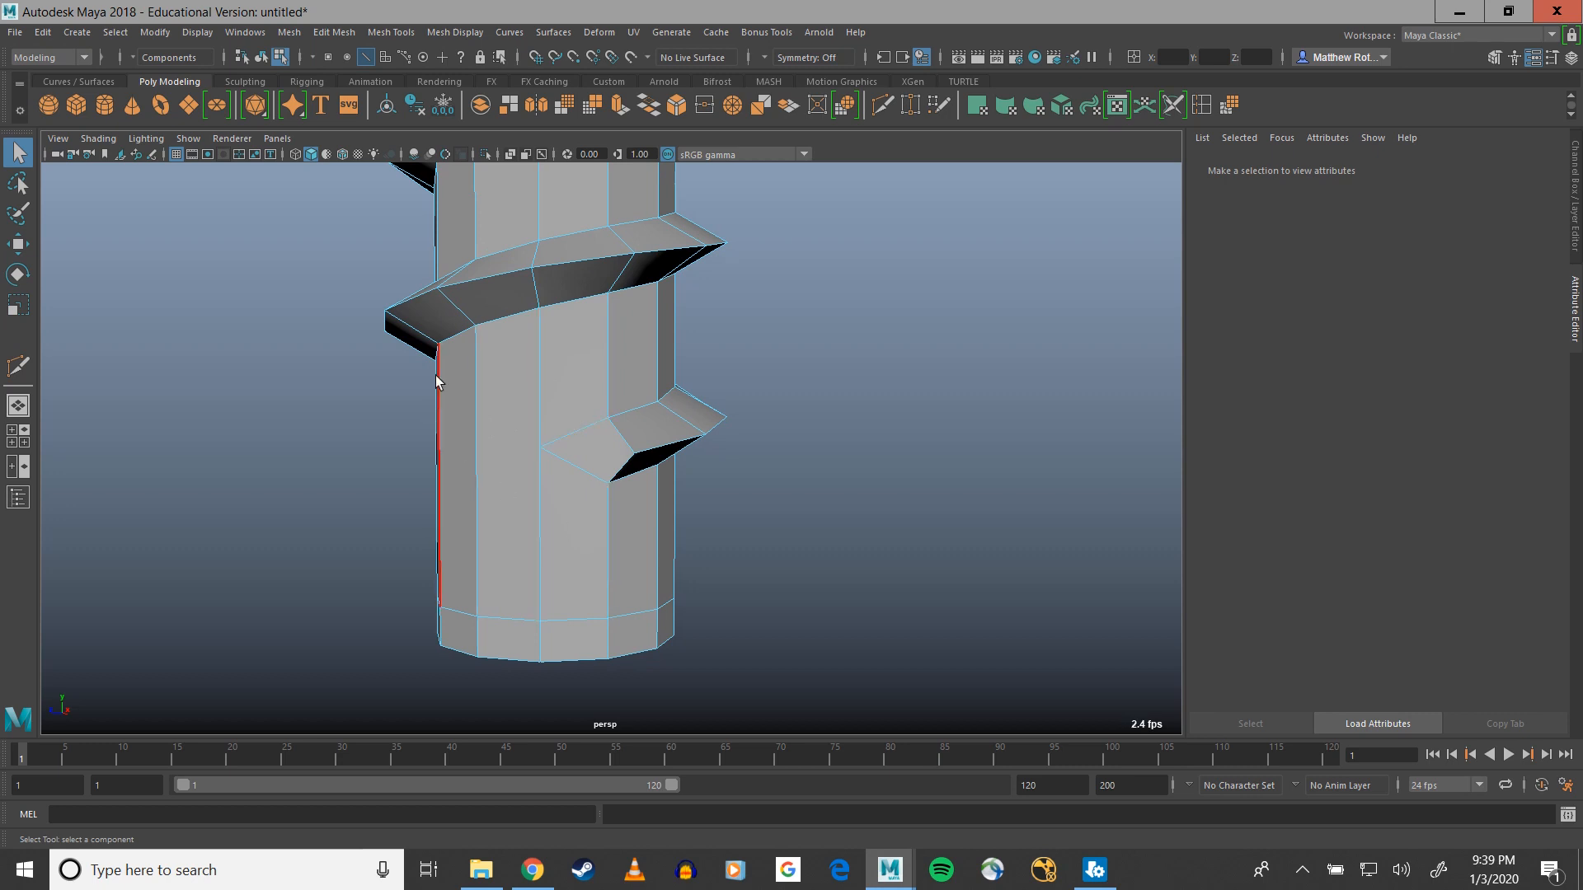
scroll(591, 518, up, 4)
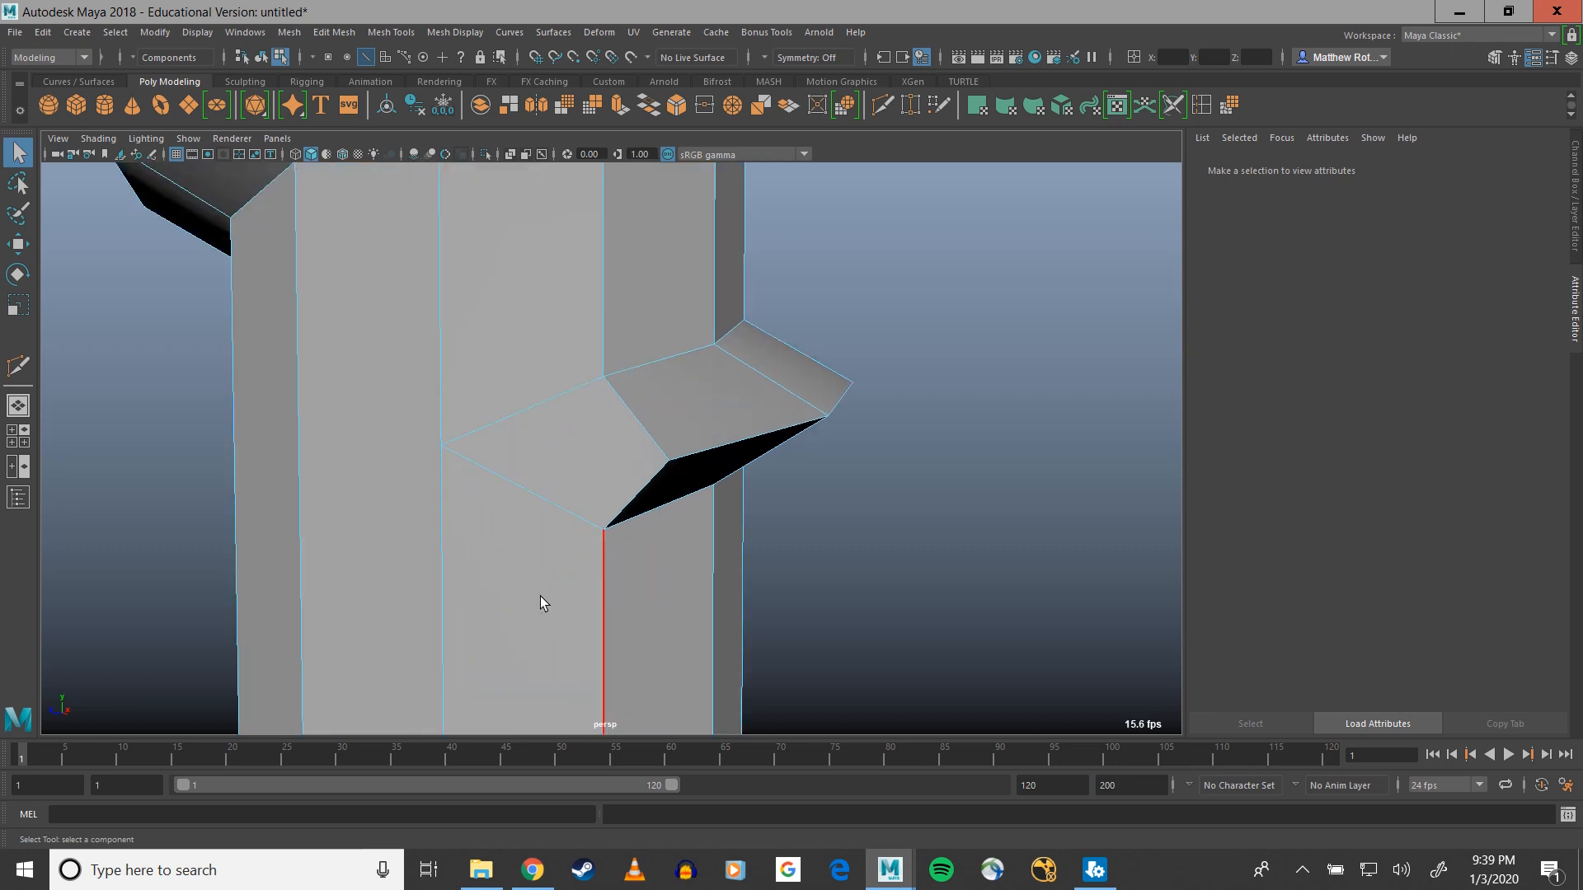
scroll(614, 521, down, 2)
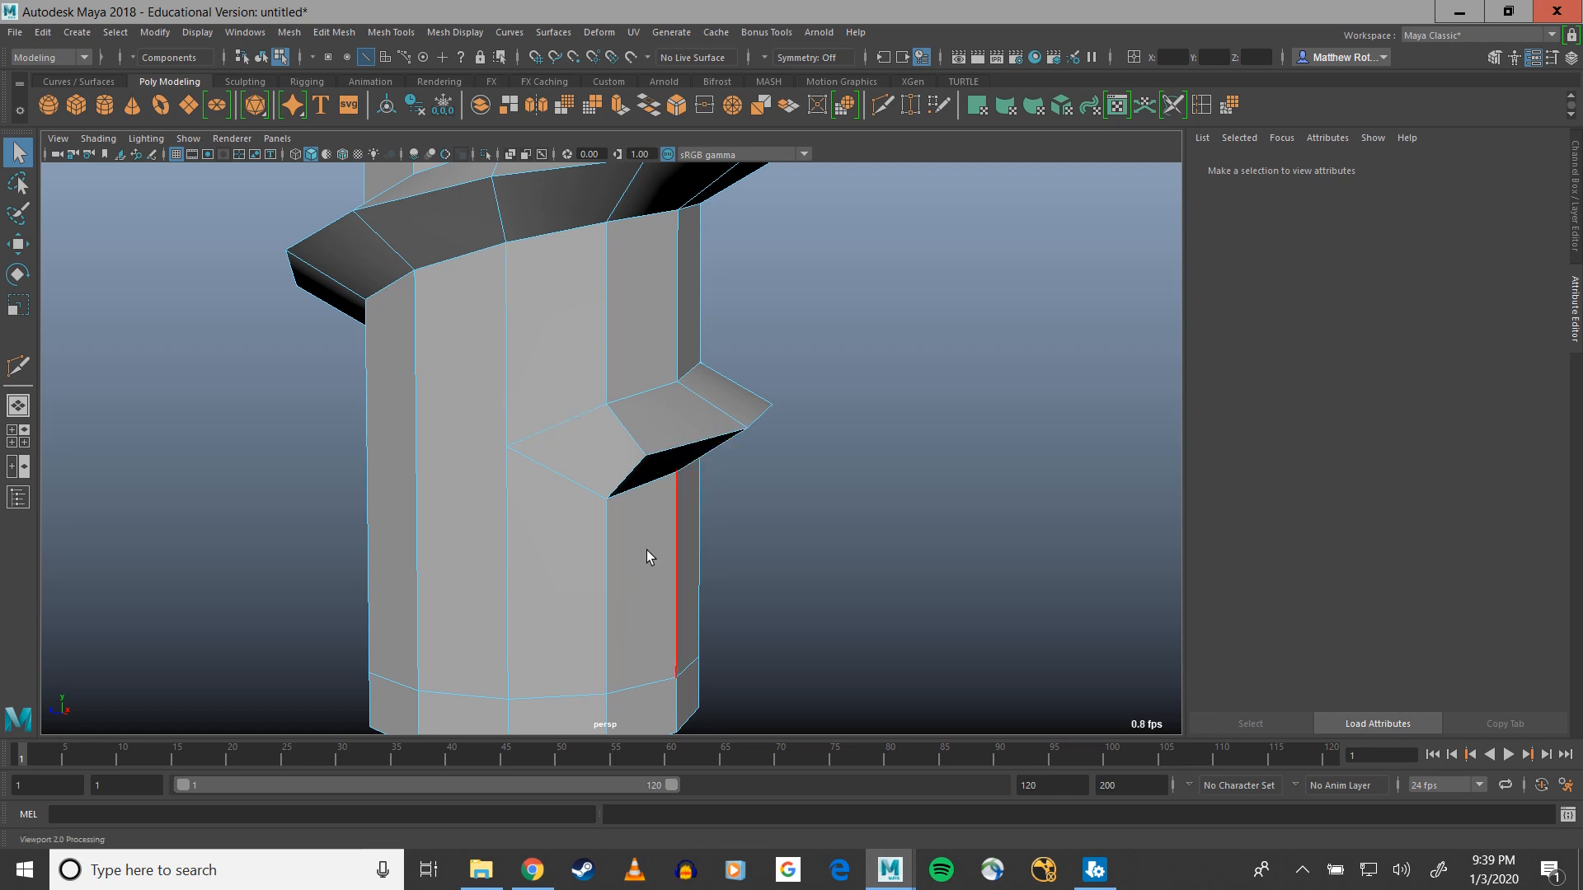
key(3)
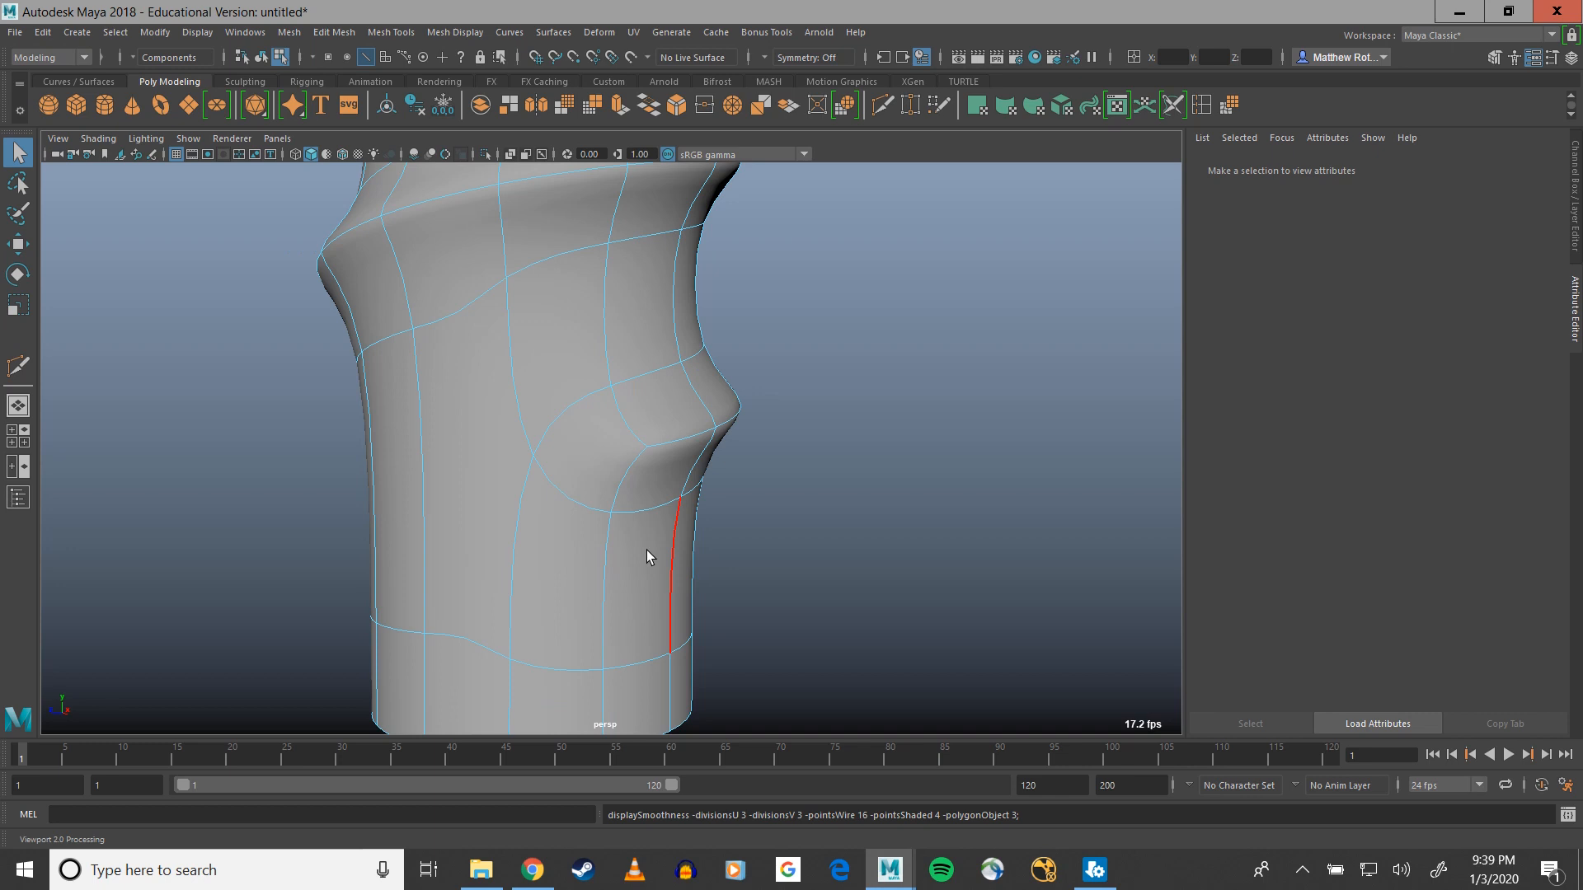
key(1)
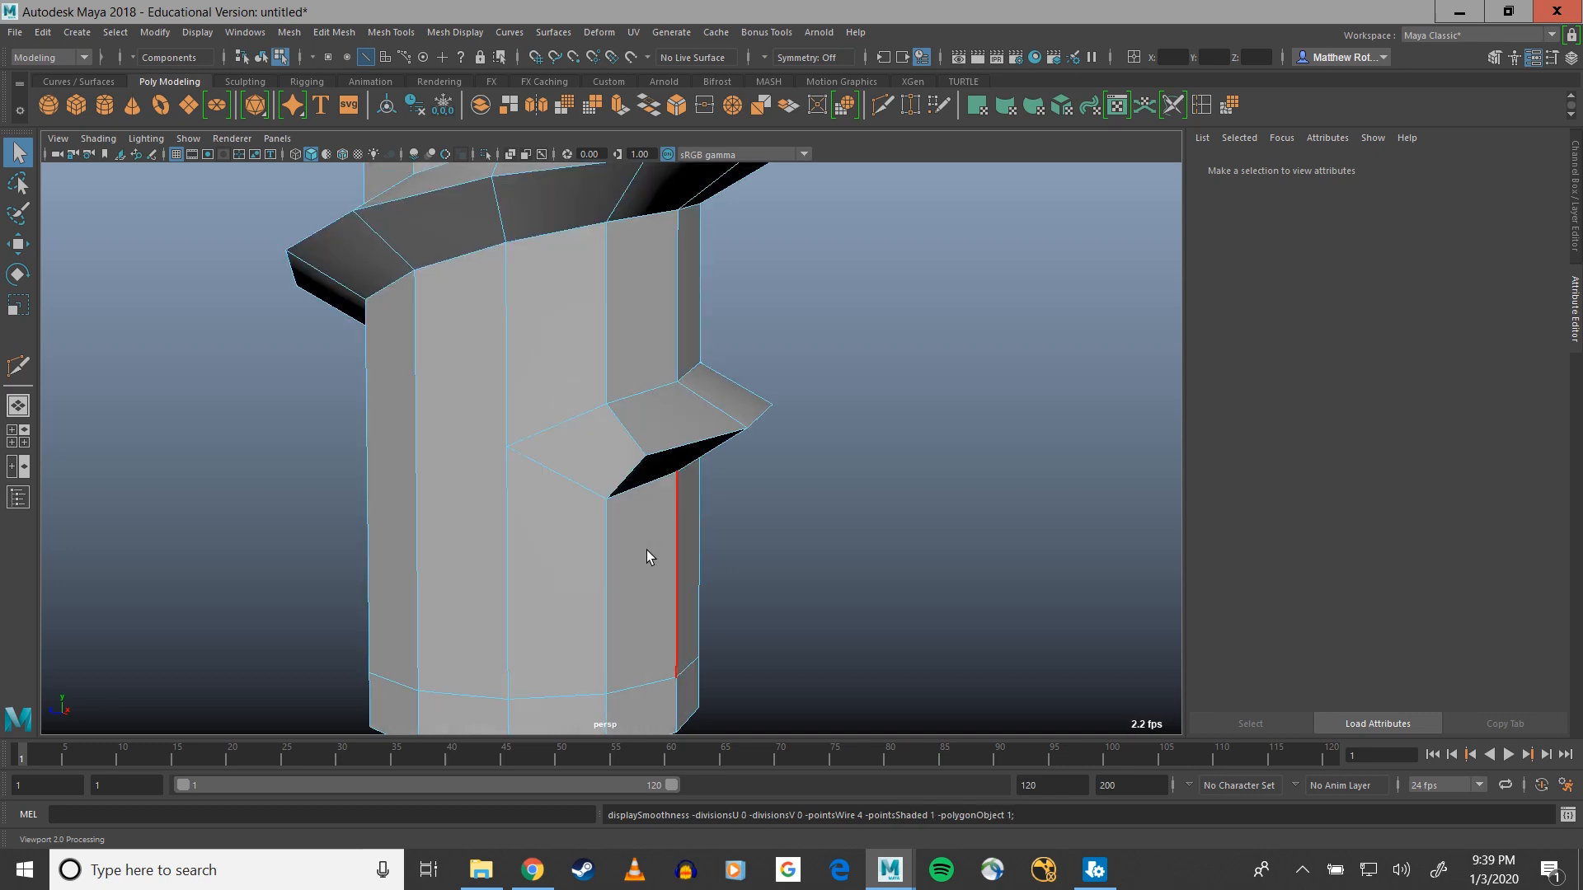
Try to insert an edge loop on the shaft just beneath the thread's lower end
click(1200, 106)
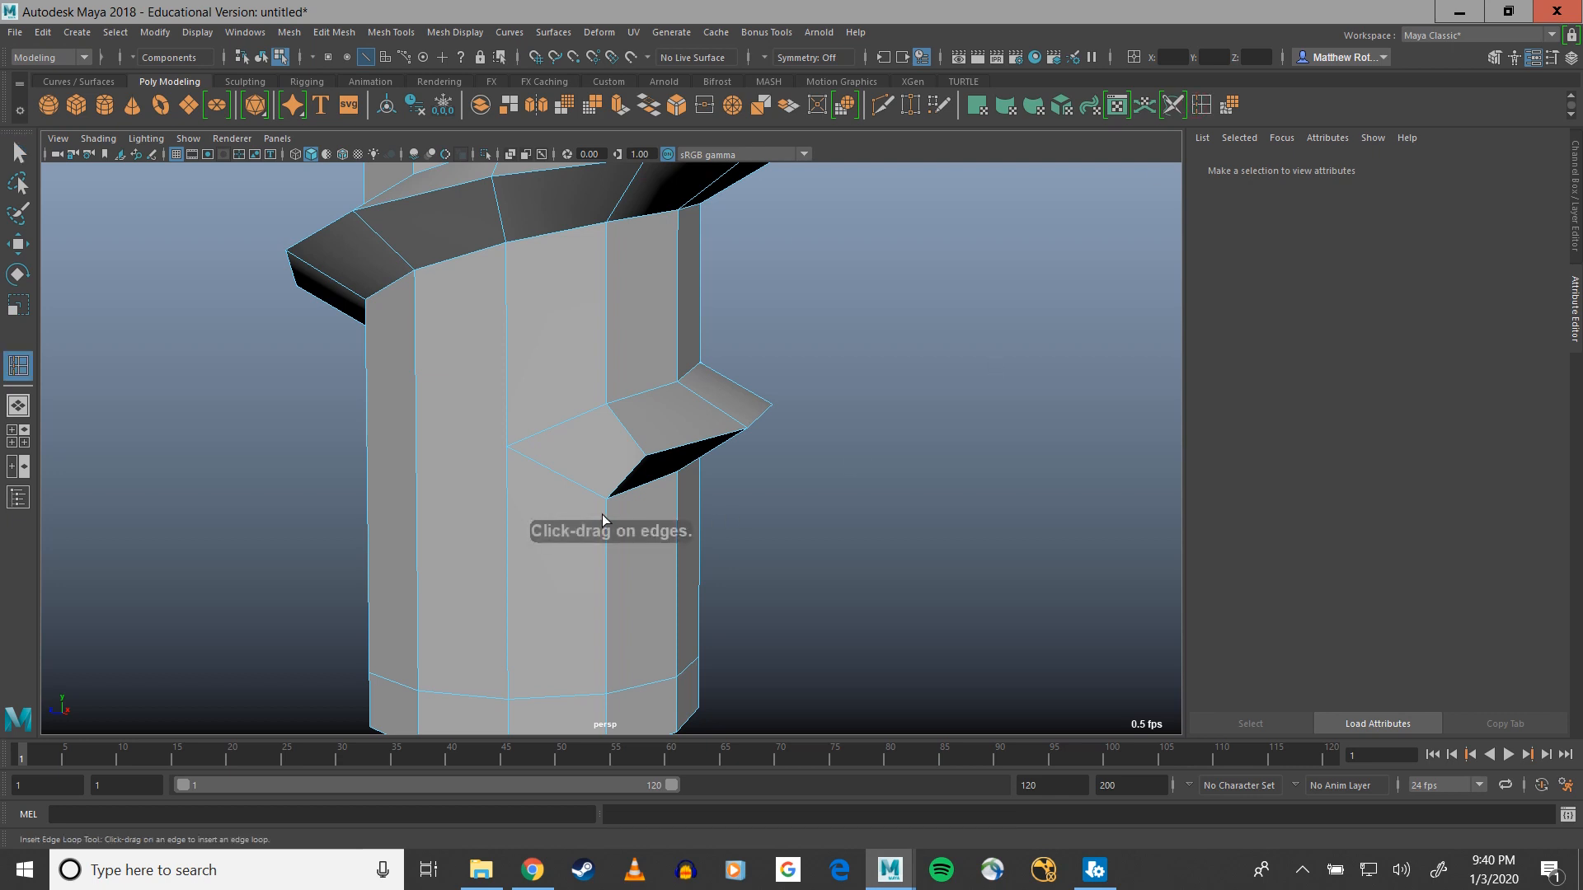
drag(607, 522, 606, 503)
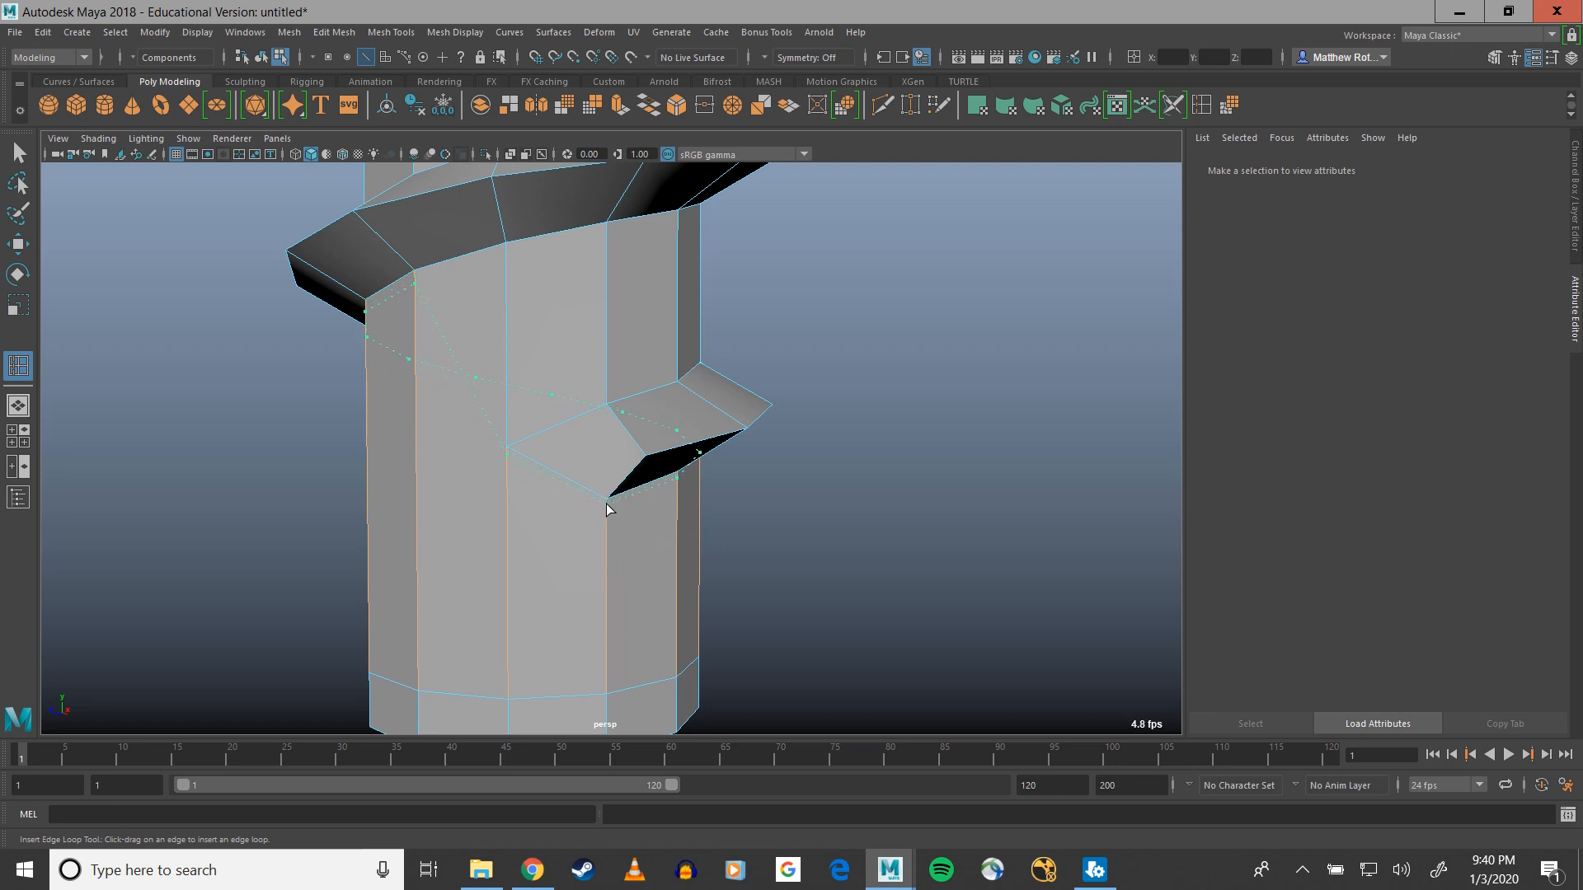
drag(606, 504, 609, 500)
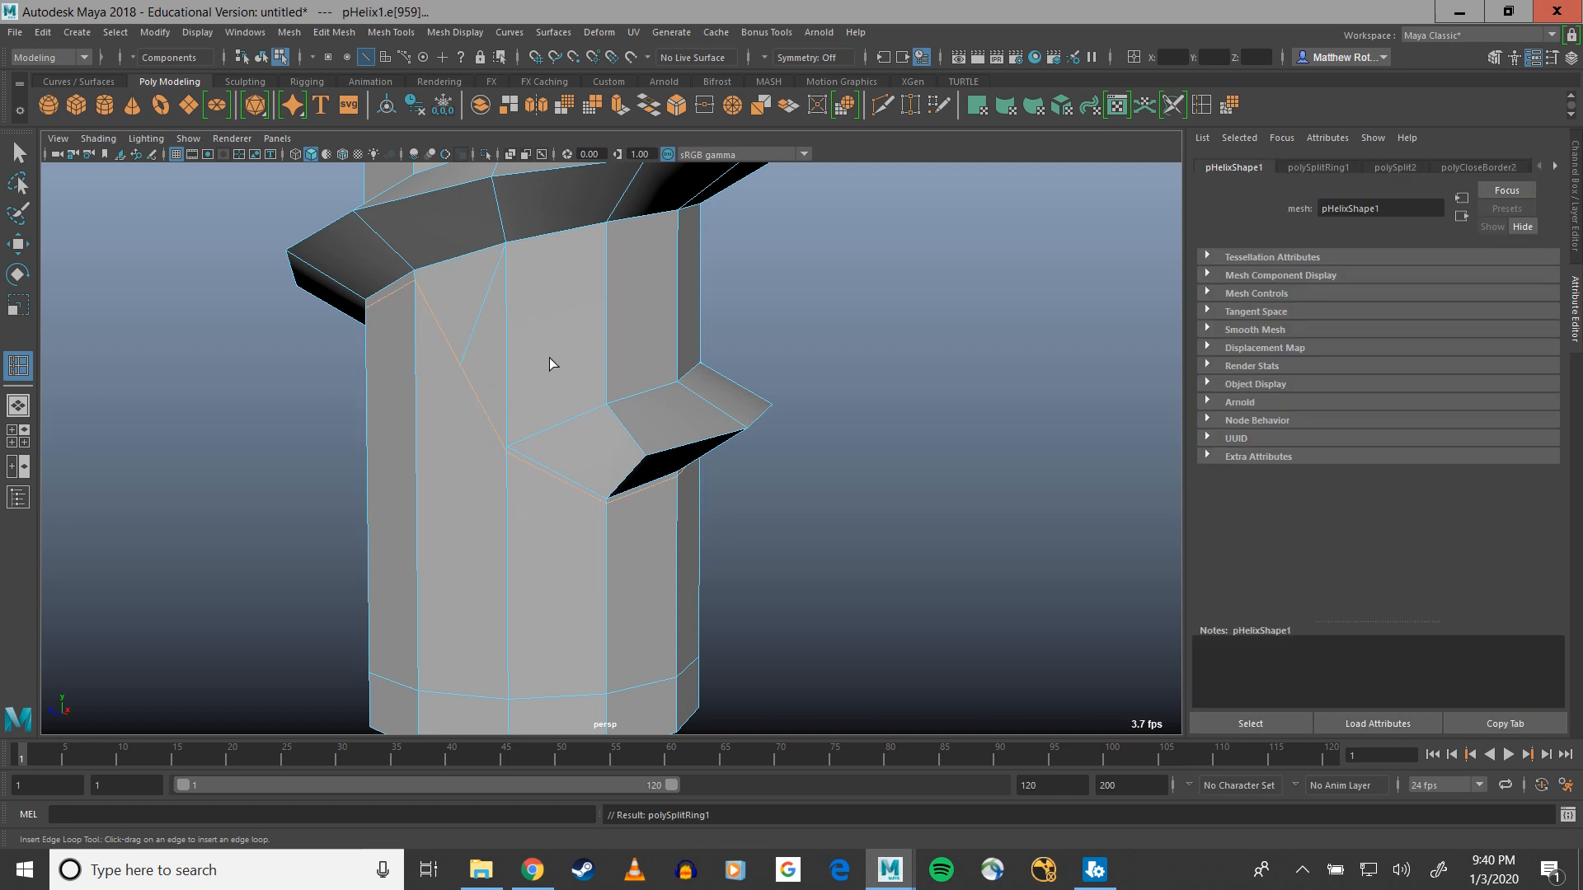
key(ctrl+z)
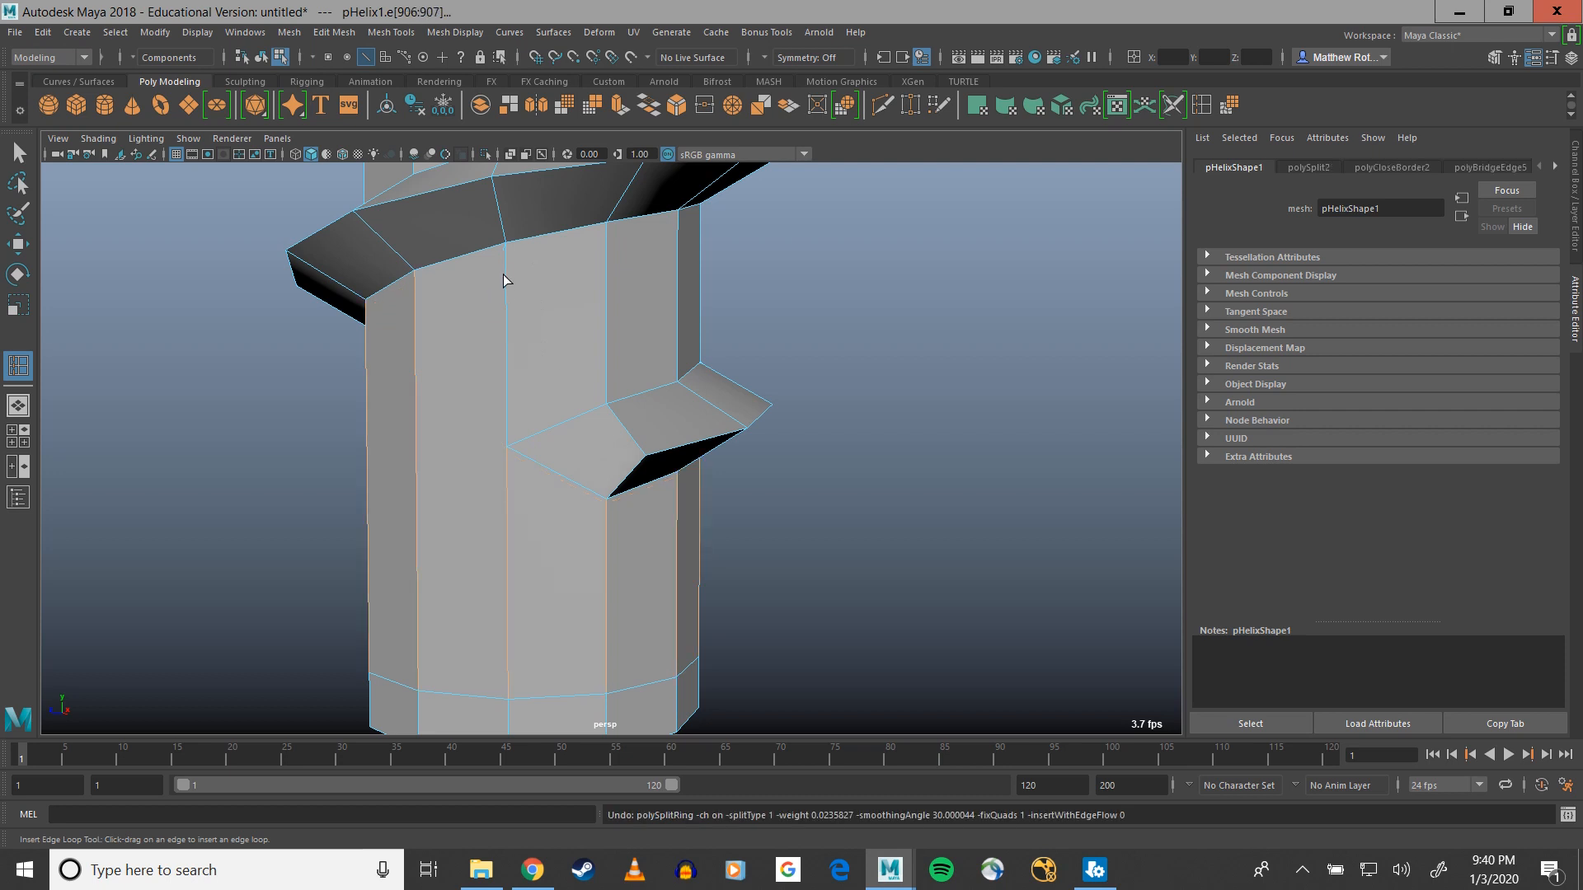
Insert edge loops on the shaft close beneath the last full coil and just above and below the thread's lower end
mouse_move(509, 247)
mouse_down()
mouse_move(505, 273)
mouse_move(510, 246)
mouse_up()
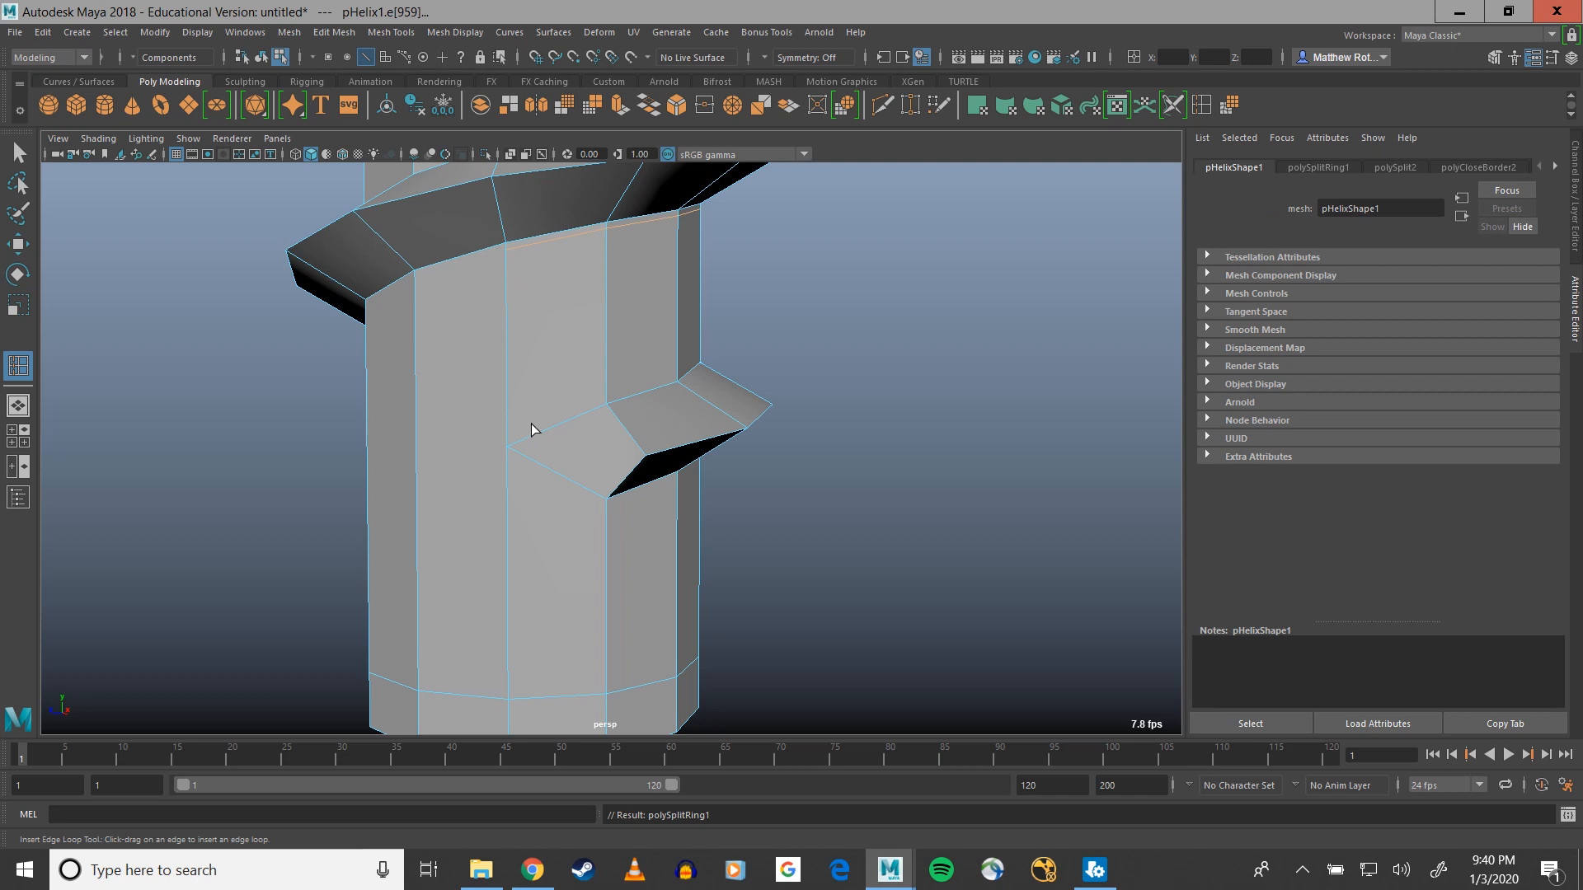
drag(606, 394, 611, 401)
drag(605, 518, 603, 505)
Delete the diagonal edge running across the shaft face from the thread's lower tip to the underside of the coil above
scroll(522, 456, up, 5)
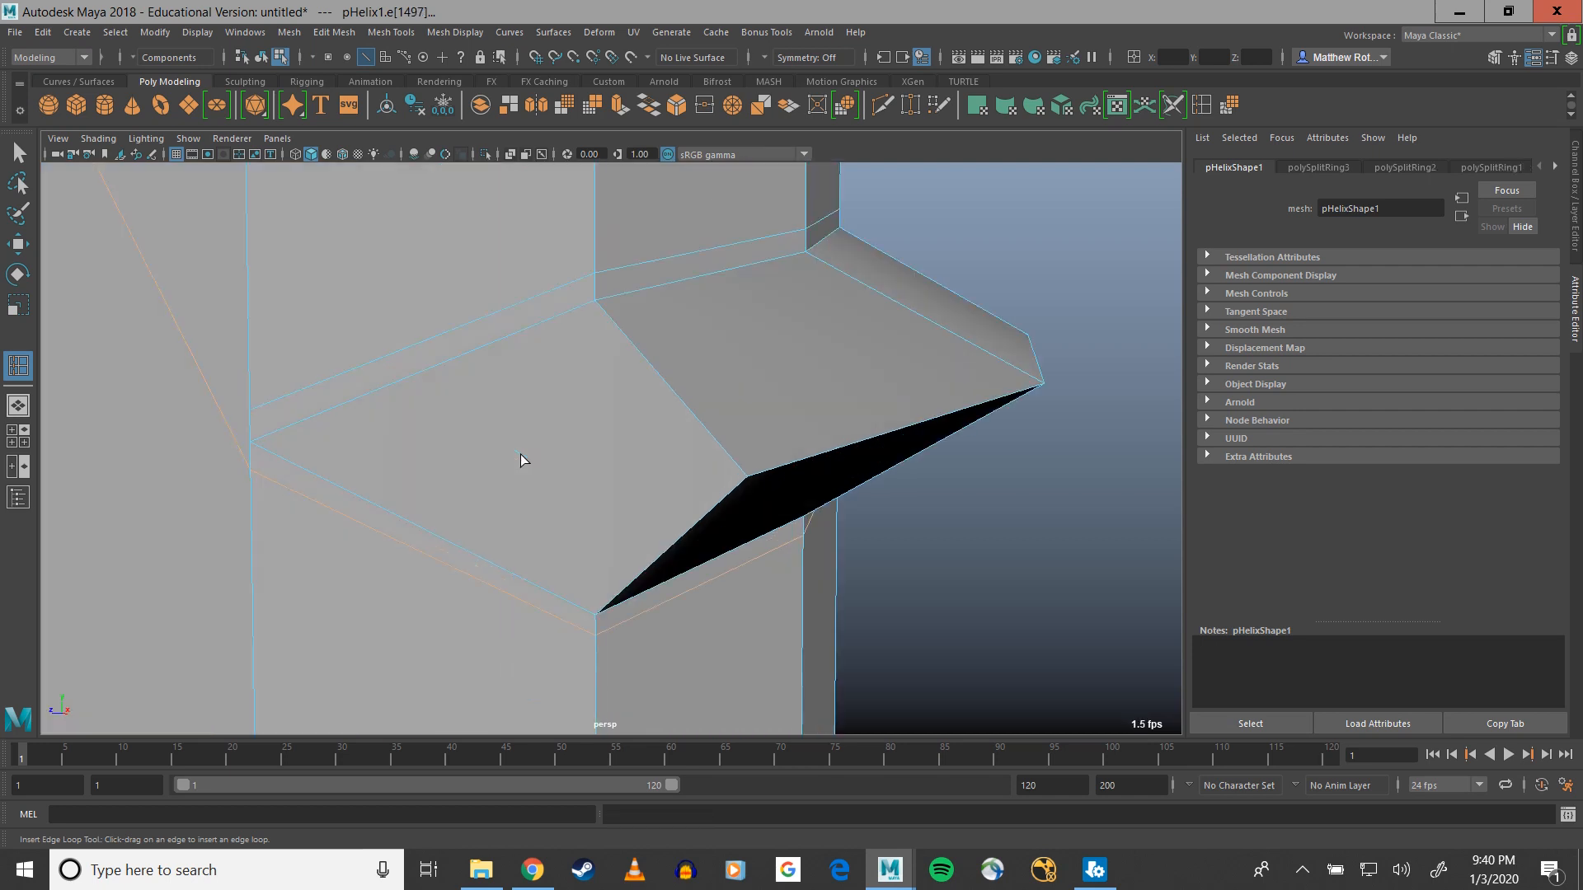
mouse_move(523, 456)
alt+mouse_down()
mouse_move(544, 453)
mouse_move(545, 470)
alt+mouse_up()
scroll(545, 470, down, 3)
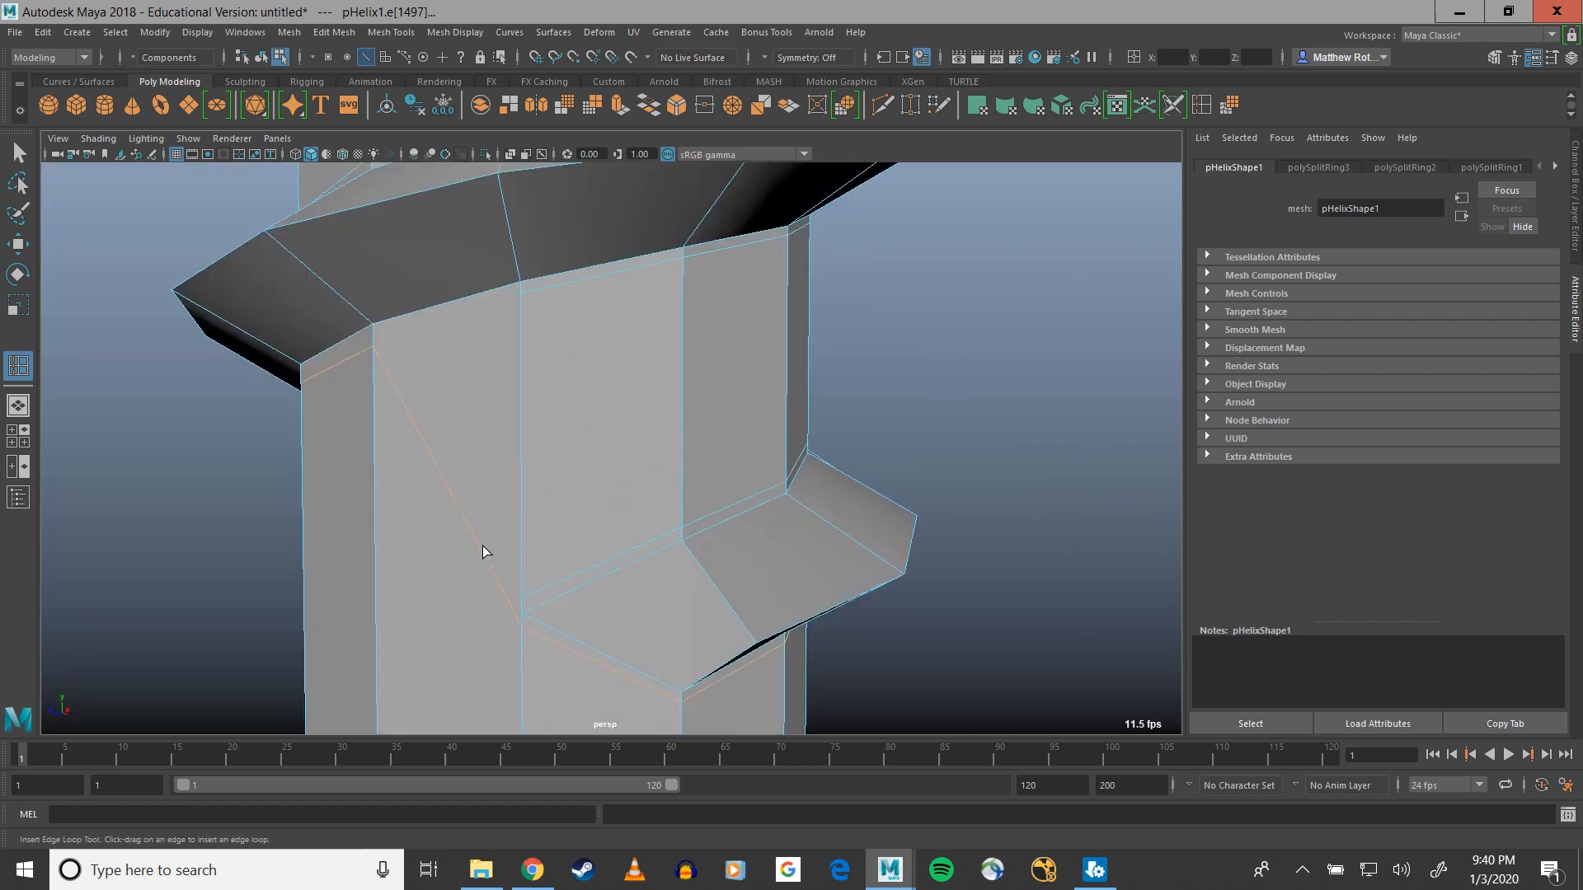
key(q)
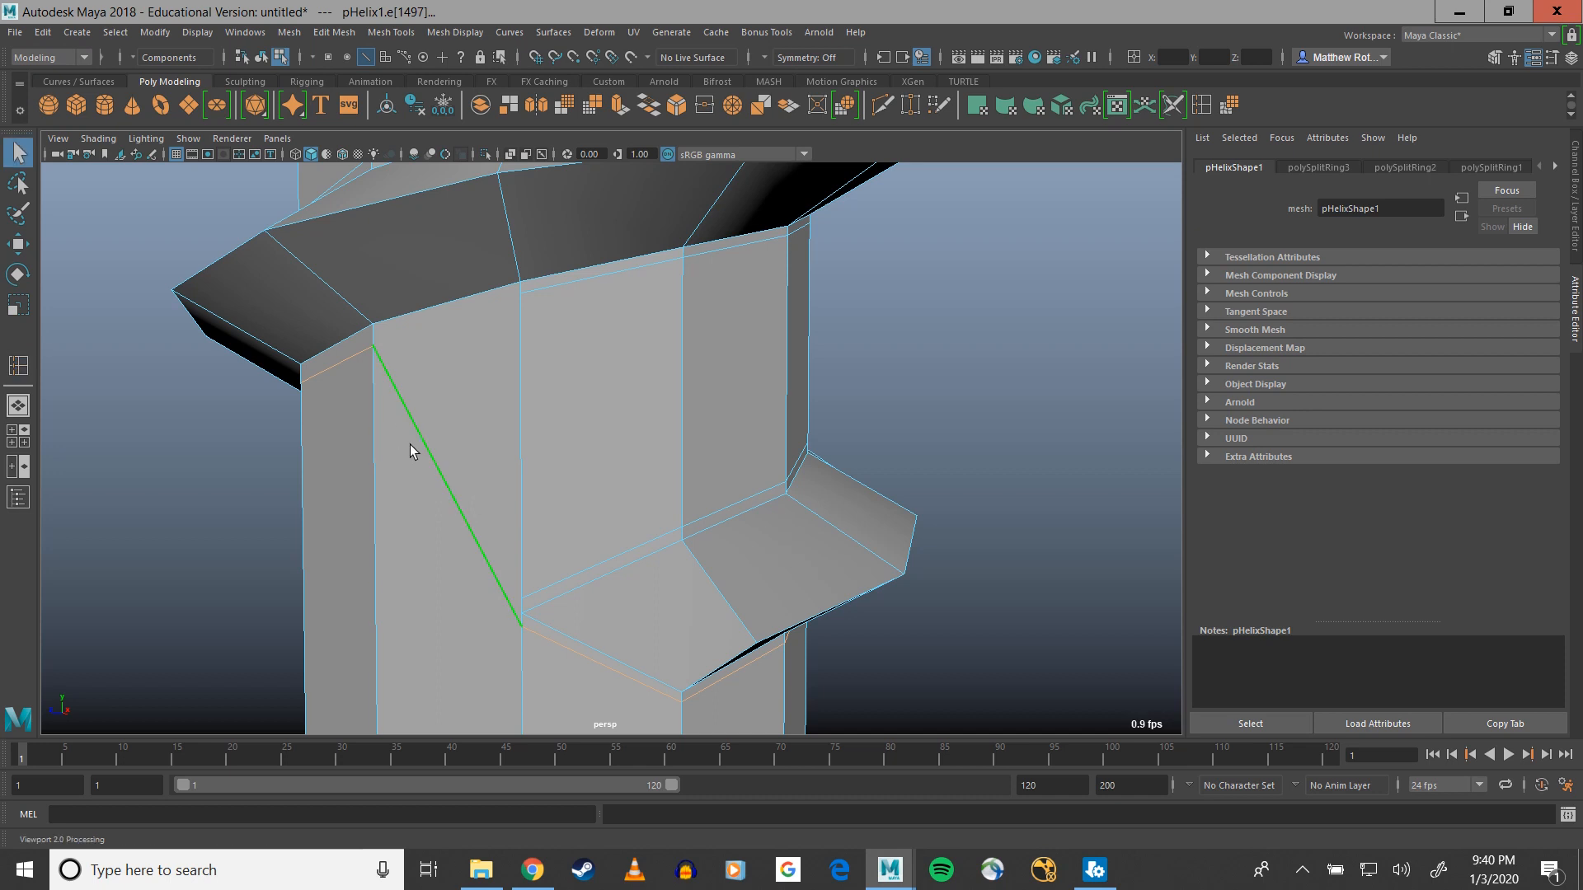
right_click(419, 419)
click(428, 381)
key(Delete)
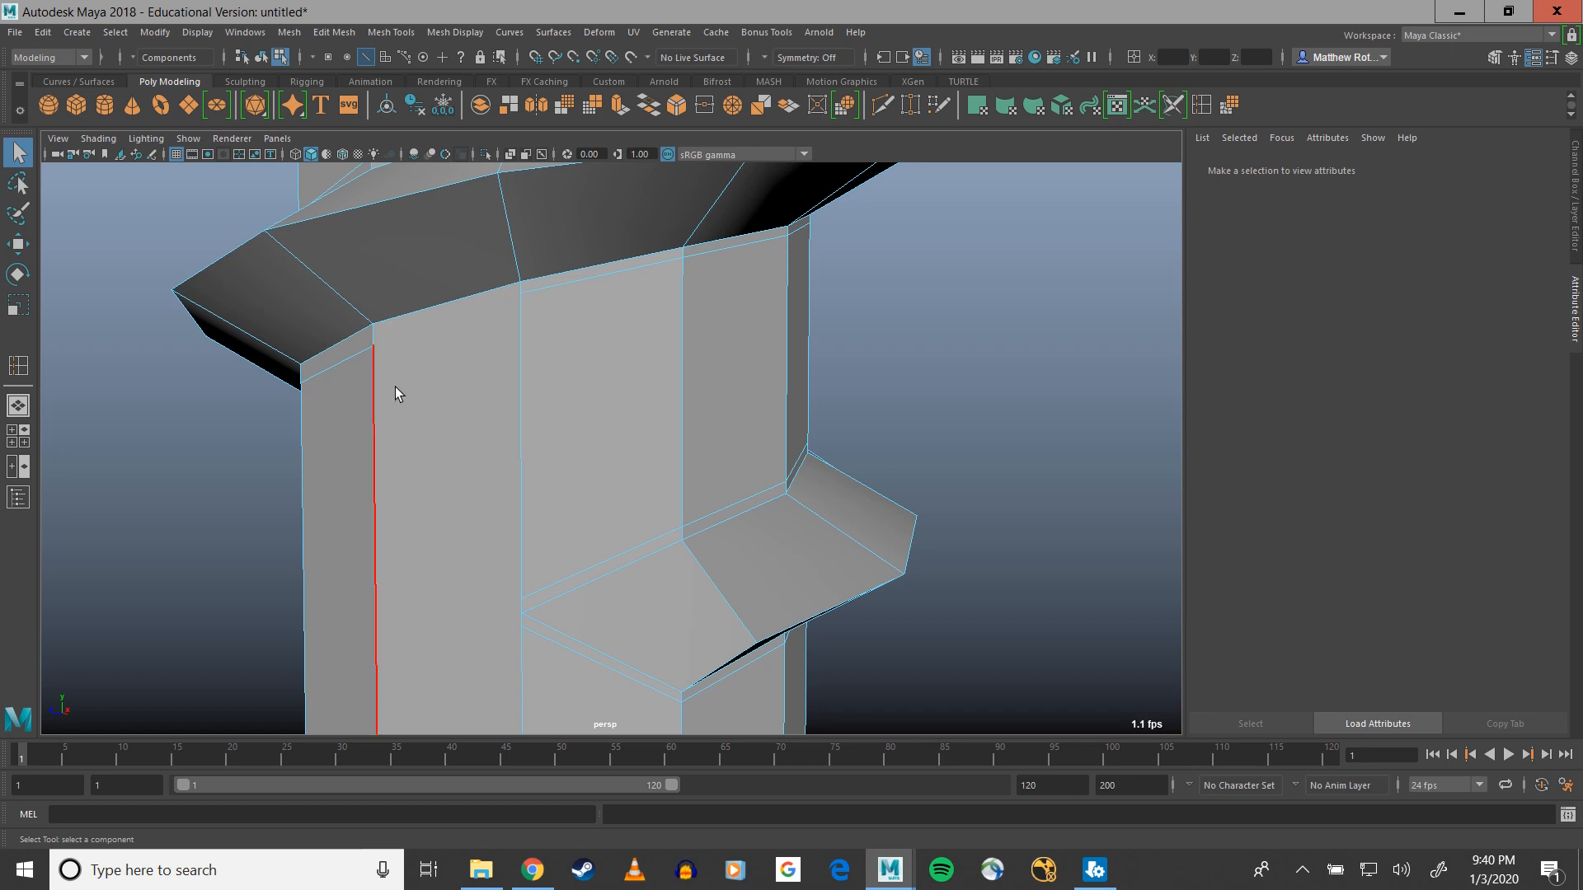
Cut an edge across the shaft face just beneath the last full coil, joining the open ends of its supporting edge loop
key(ctrl+shift+x)
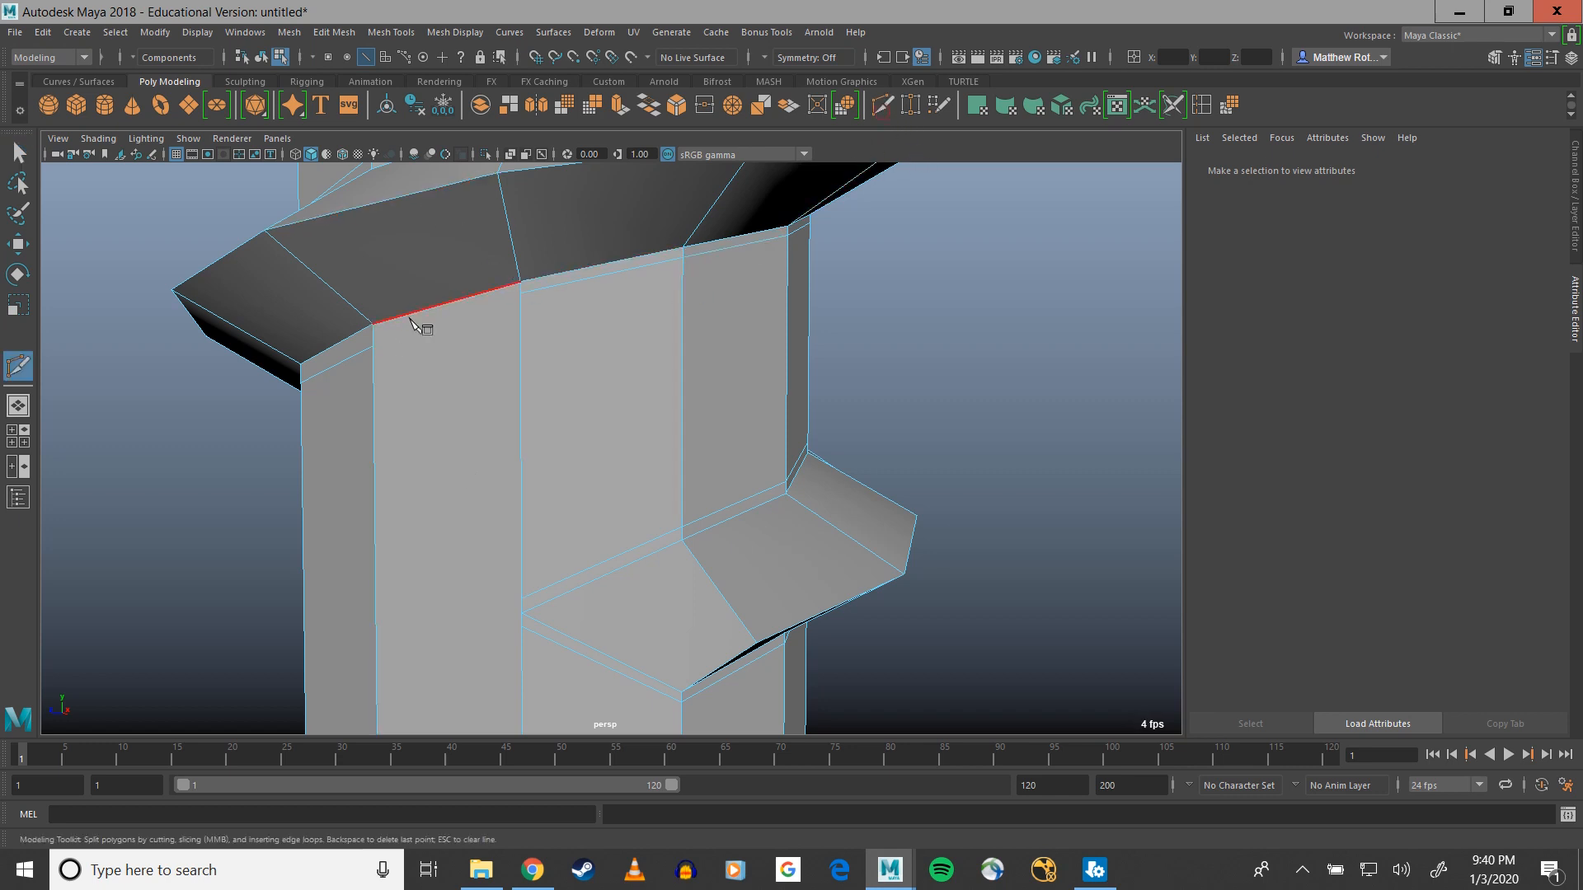
click(373, 346)
click(521, 284)
scroll(608, 339, down, 3)
mouse_move(601, 334)
alt+mouse_down()
mouse_move(484, 354)
mouse_move(602, 342)
mouse_move(591, 355)
mouse_move(573, 340)
alt+mouse_up()
scroll(577, 416, up, 3)
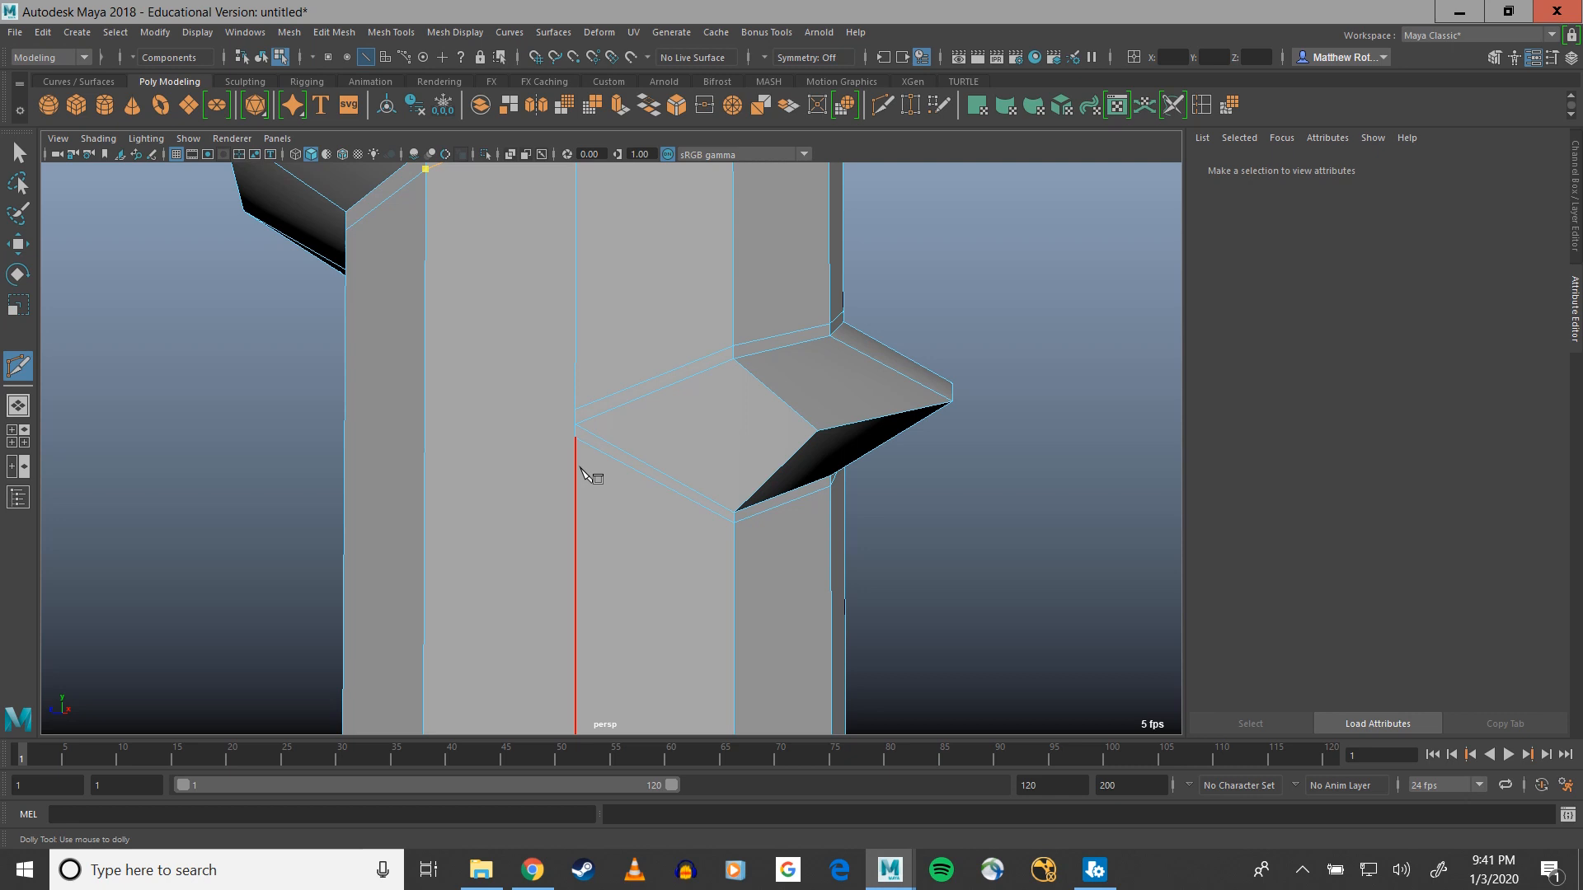
click(575, 410)
key(ctrl+z)
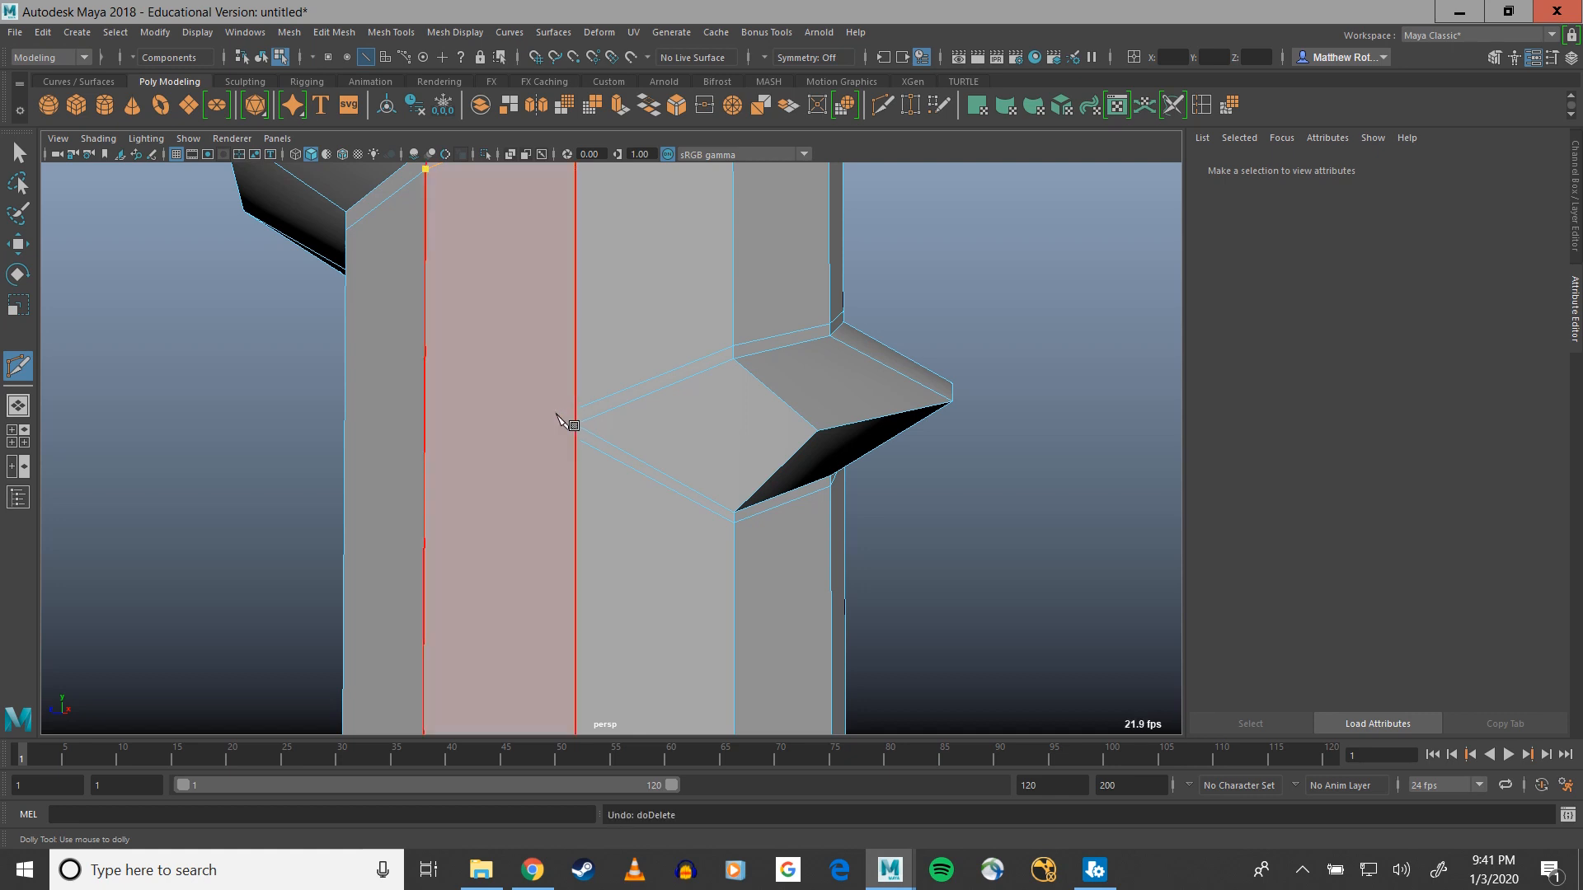
key(q)
alt+middle_drag(583, 431, 572, 400)
Cut two edges from the support points above and below the thread's lower tip, converging at one point on the neighbouring vertical shaft edge
click(18, 366)
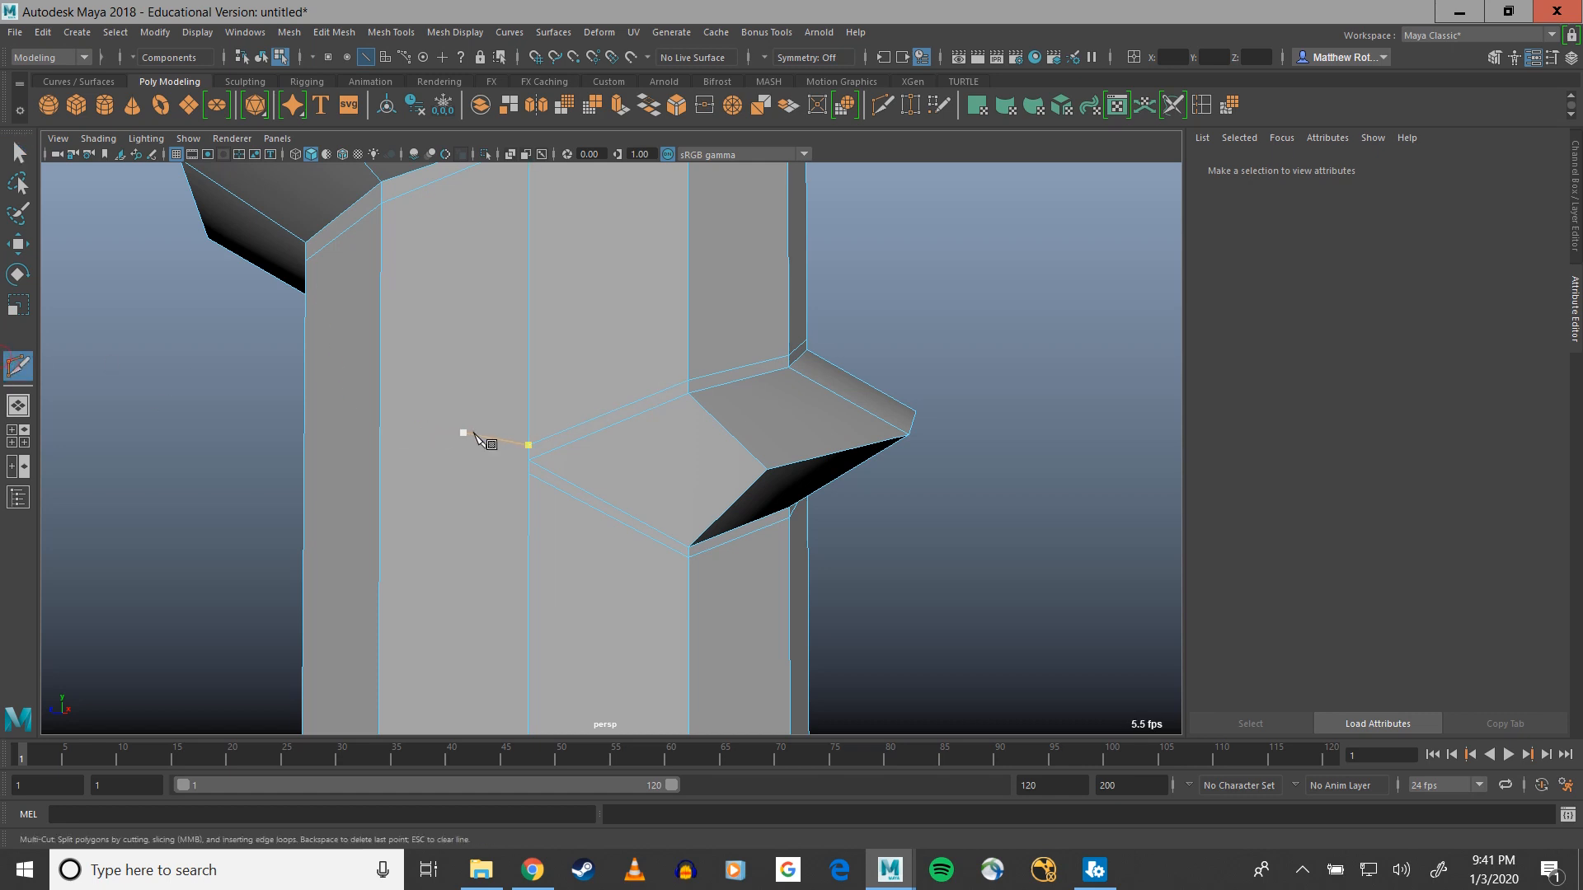
click(530, 446)
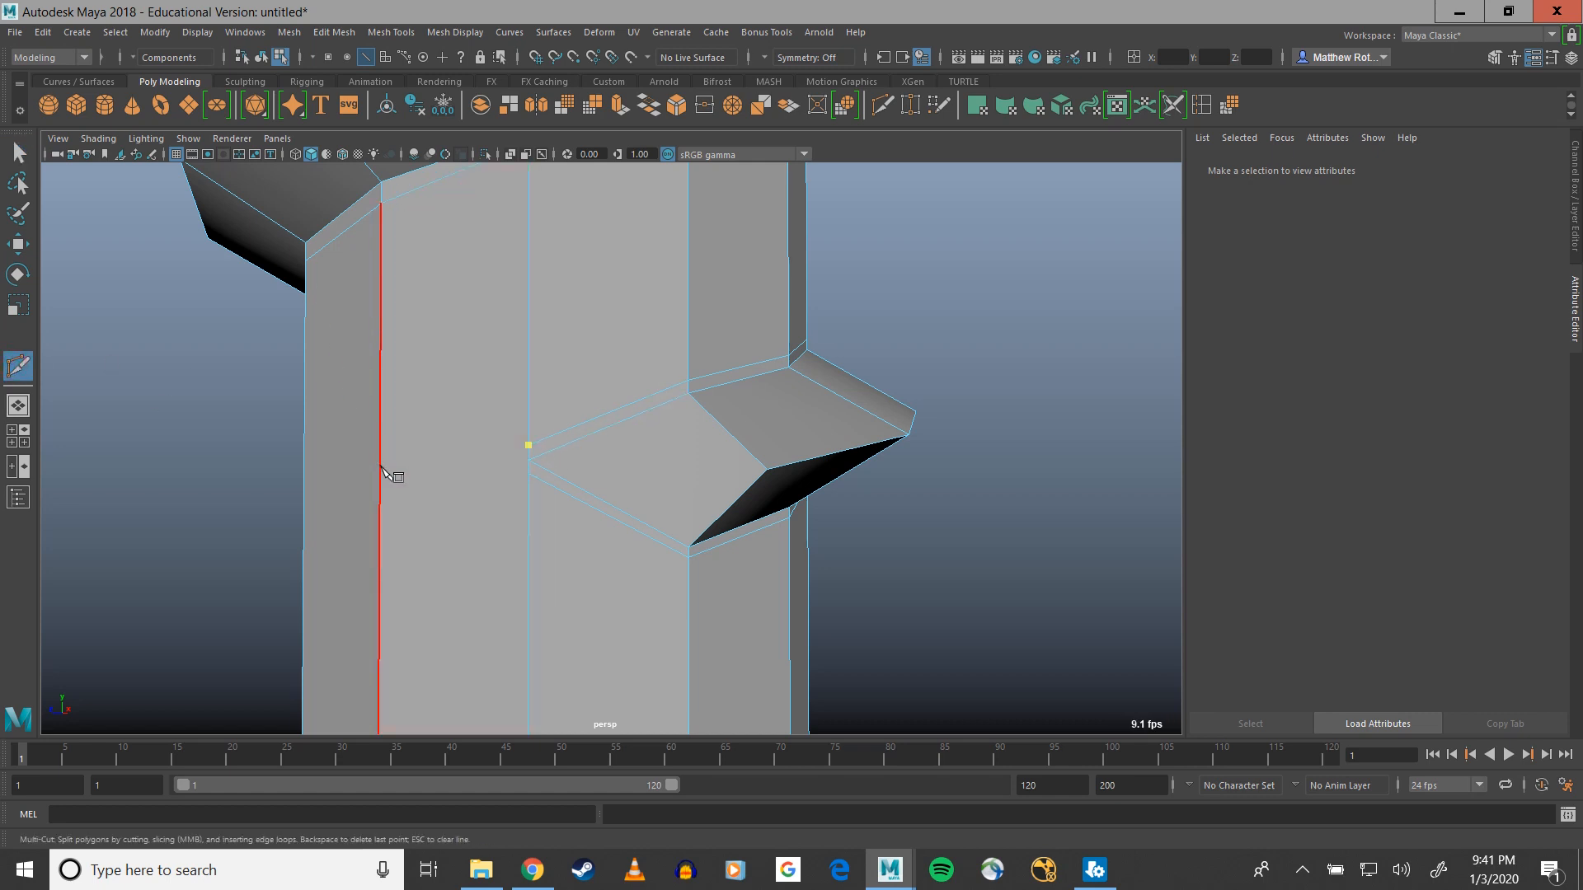
click(381, 468)
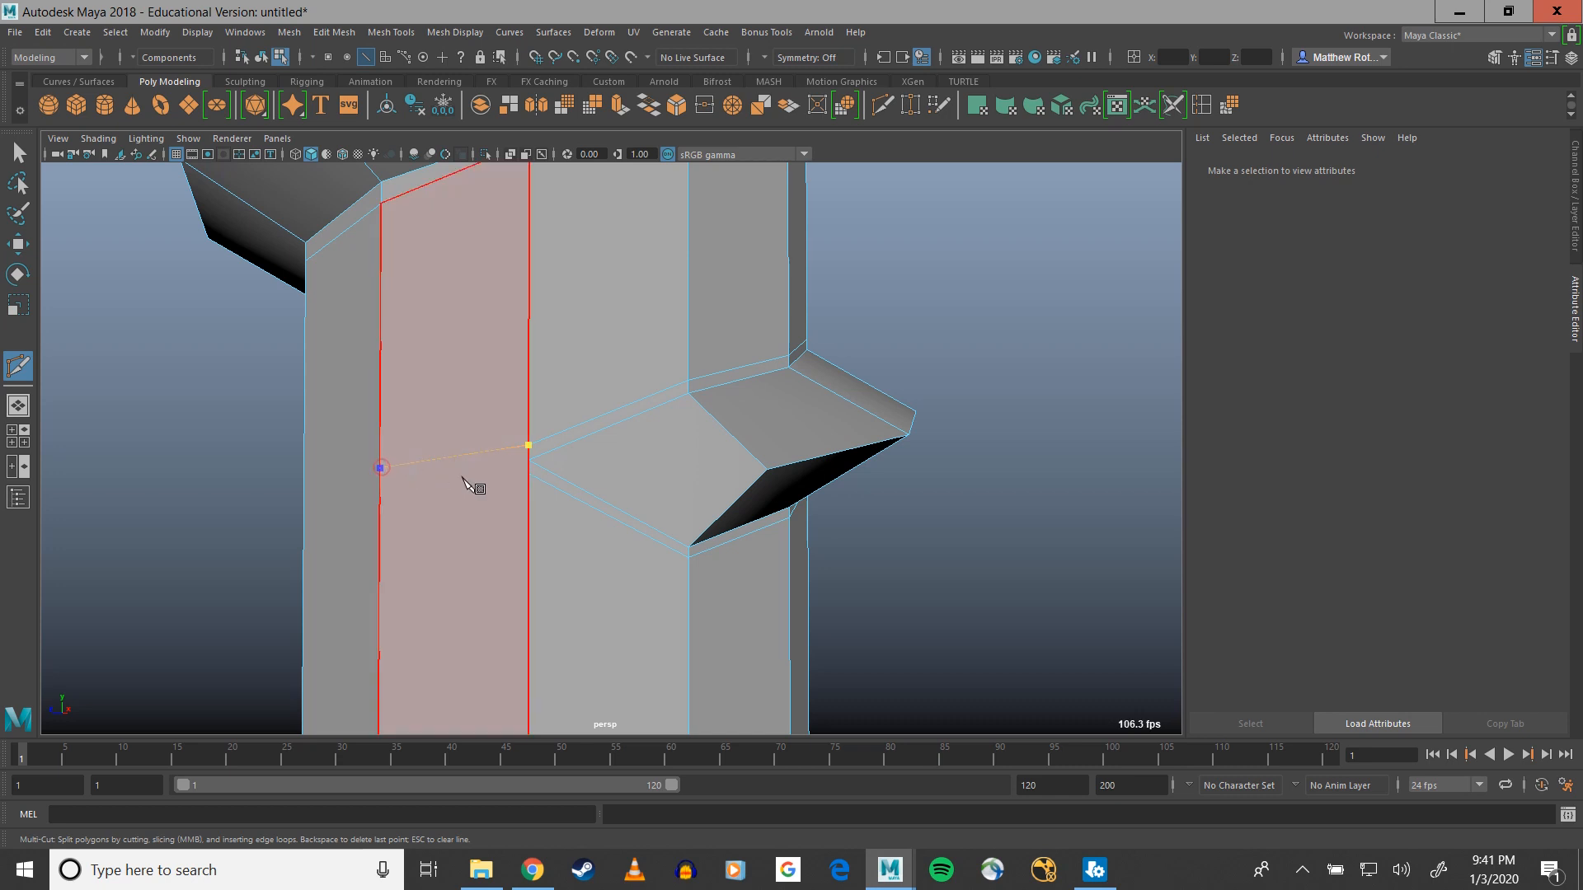
click(528, 474)
scroll(532, 477, up, 5)
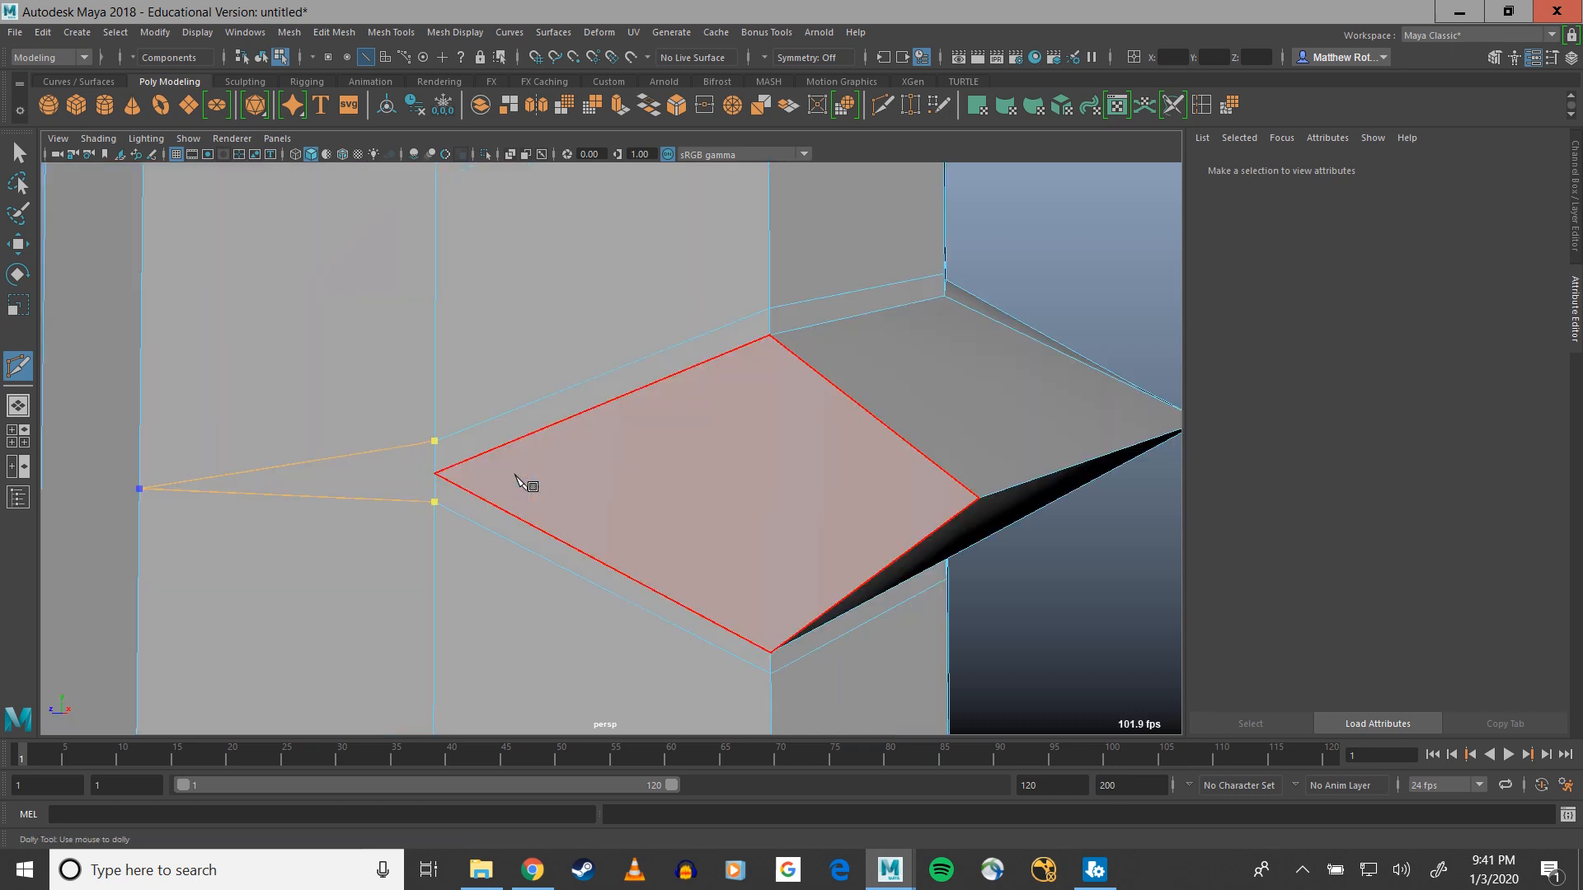
key(q)
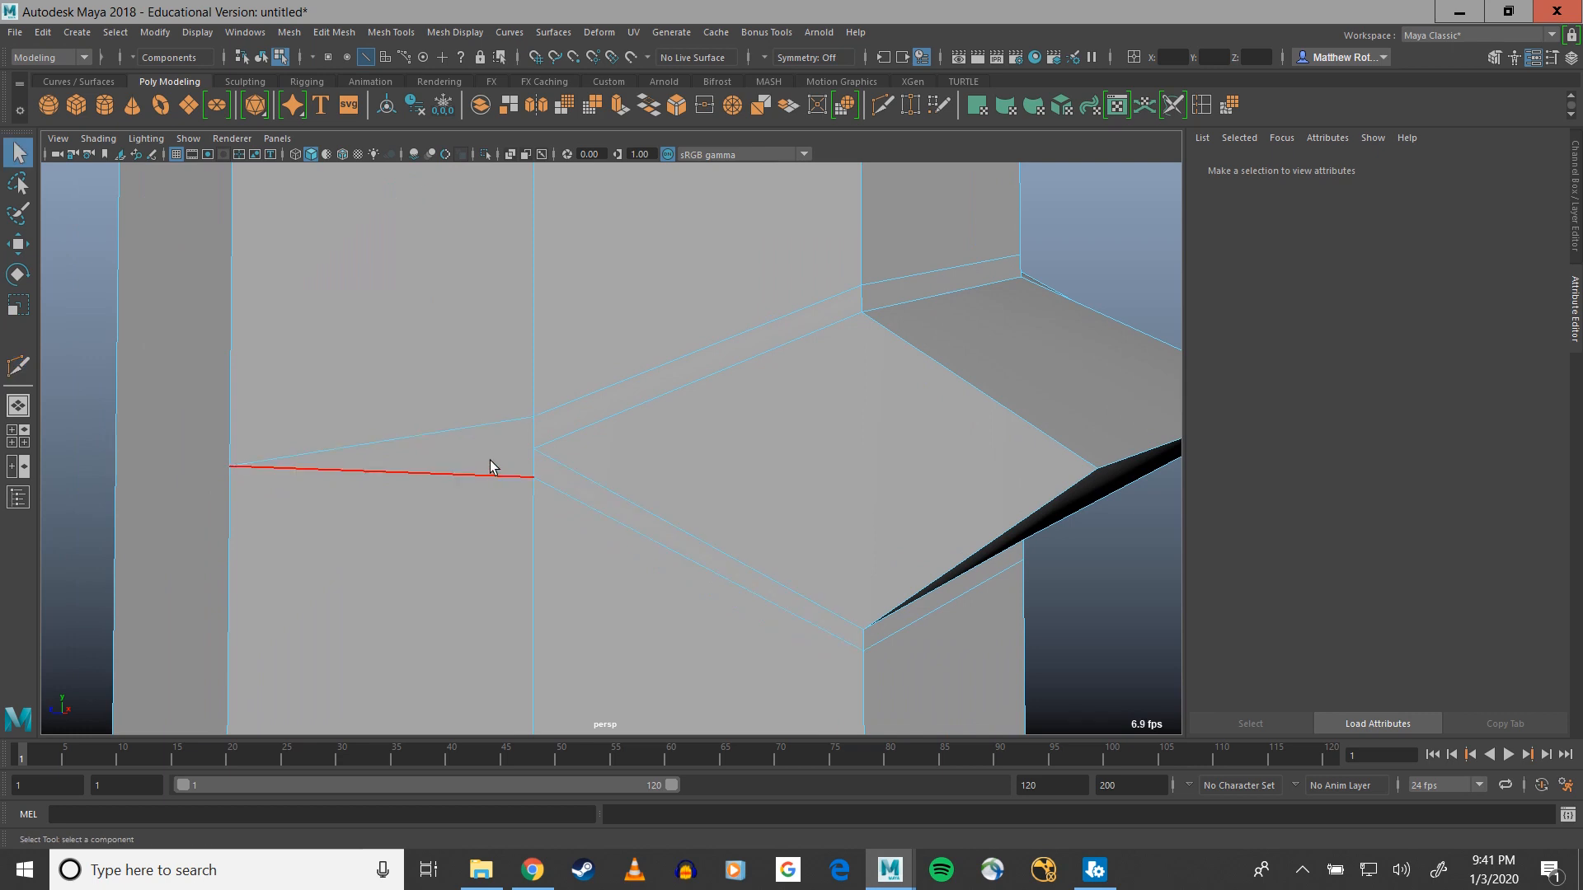
Select the converging edges beside the thread's lower tip to inspect the triangle they form
right_drag(490, 470, 439, 412)
click(408, 470)
shift+click(423, 443)
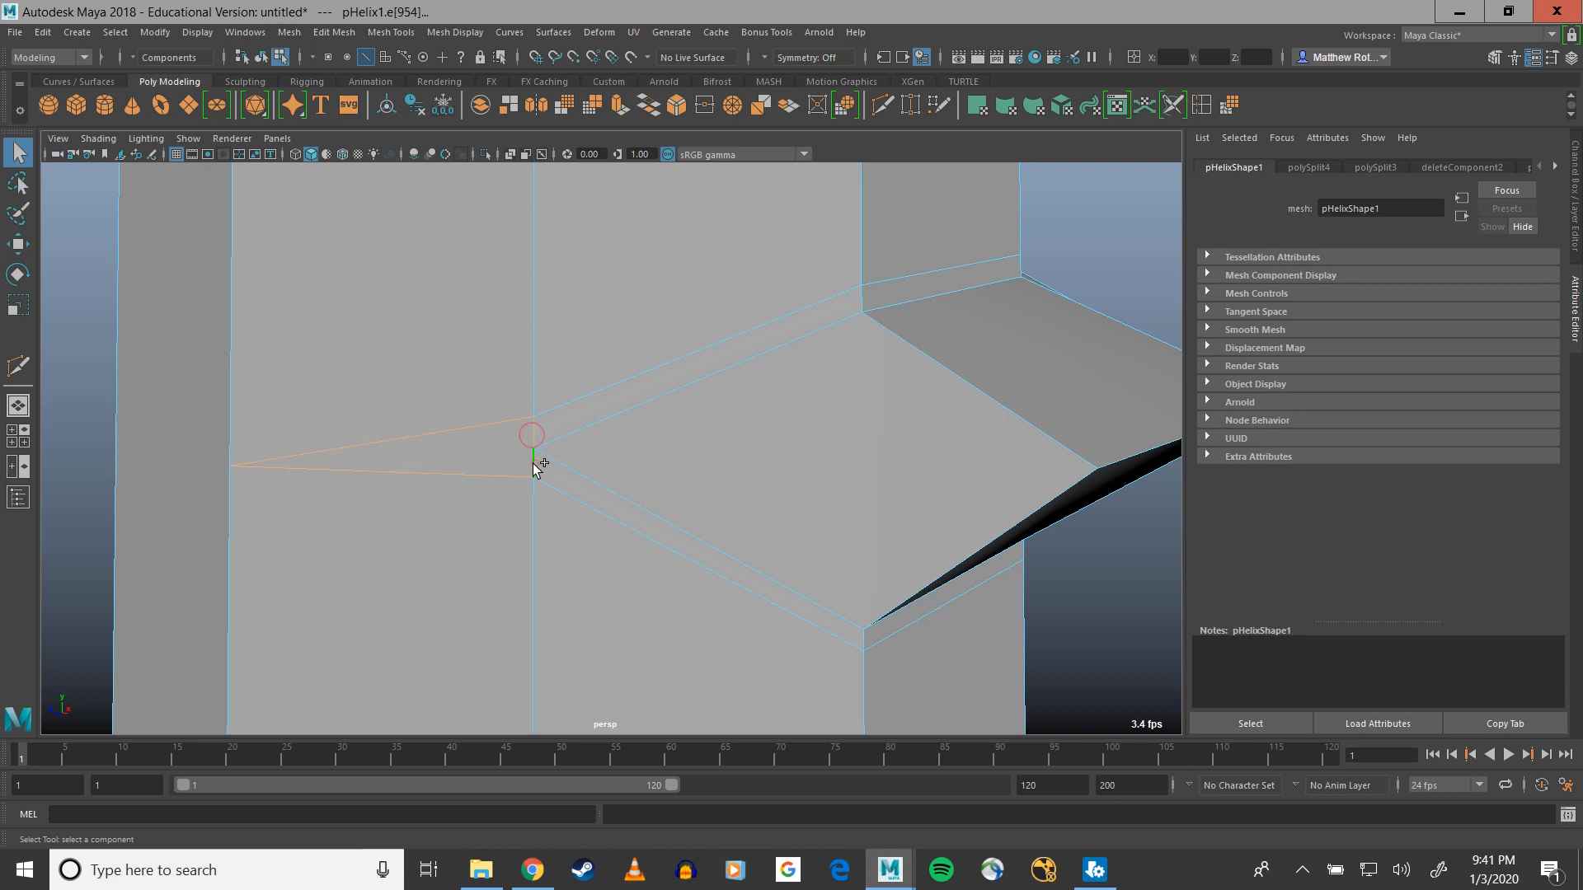
shift+click(498, 472)
Insert an edge loop just above the thread's upper end and delete its diagonal segment across the shaft face beside the tip
scroll(651, 569, down, 5)
alt+drag(682, 463, 637, 315)
alt+middle_drag(636, 315, 663, 405)
alt+drag(663, 406, 700, 305)
alt+middle_drag(700, 306, 707, 558)
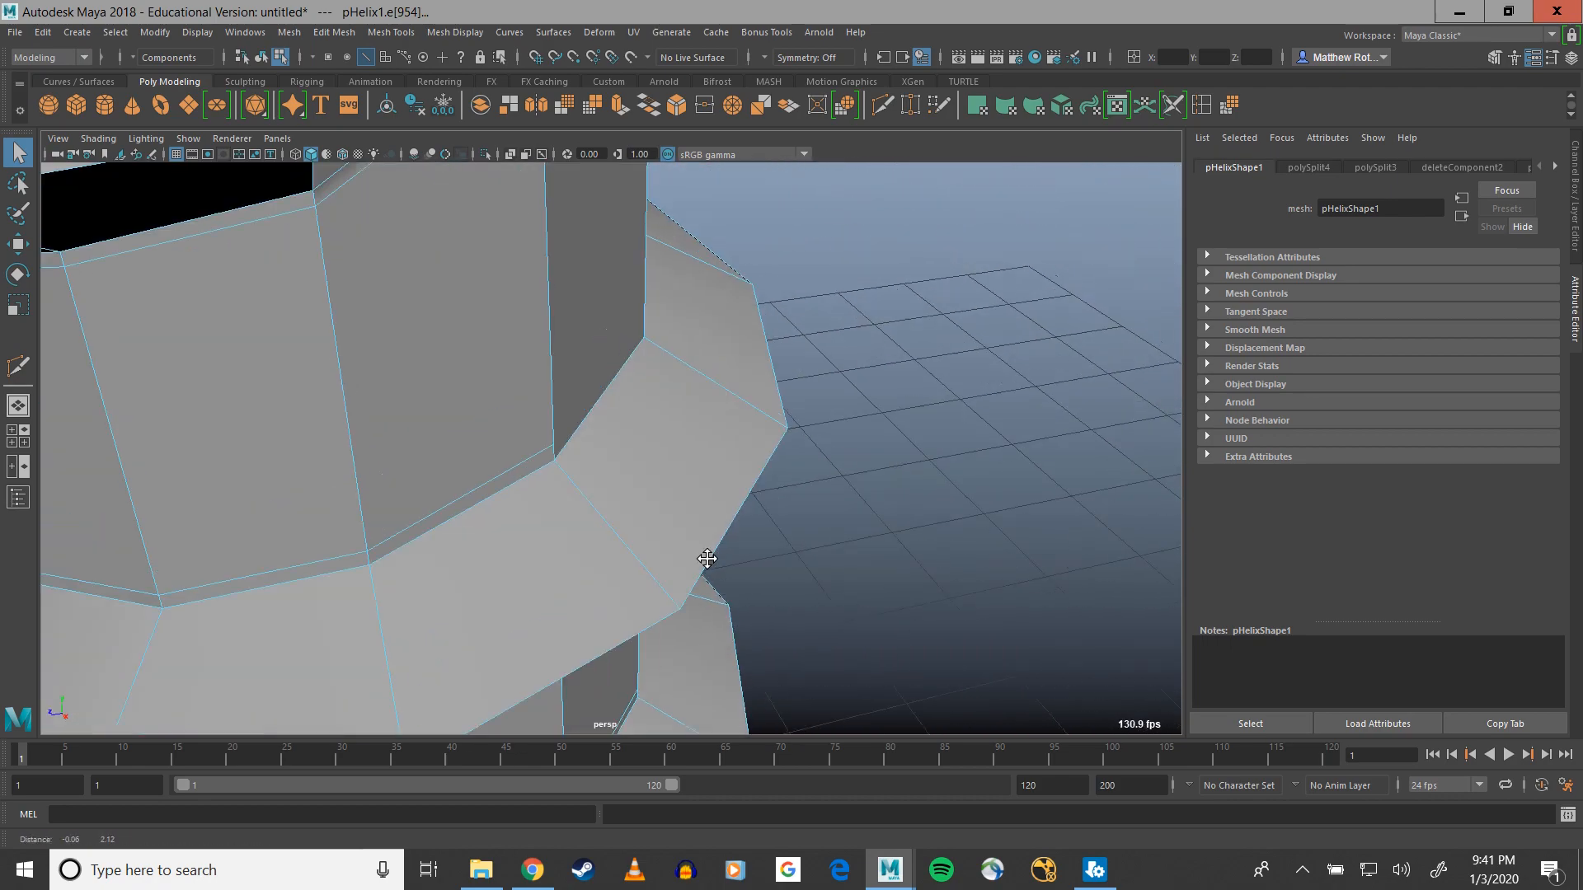
scroll(649, 463, down, 5)
alt+middle_drag(577, 284, 556, 536)
alt+drag(557, 536, 470, 547)
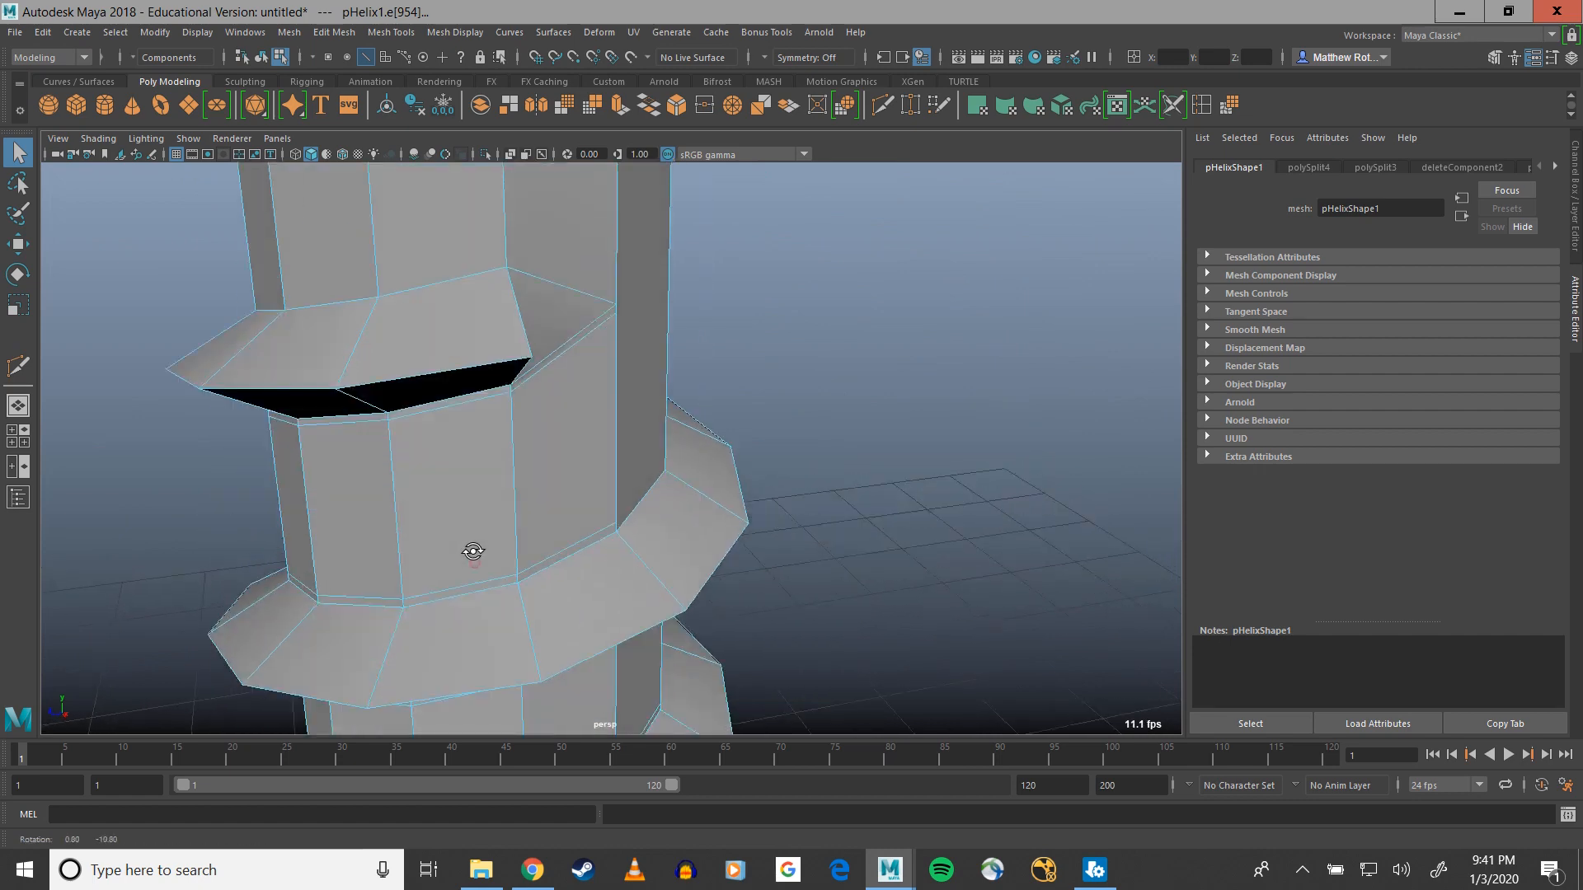
scroll(466, 547, up, 4)
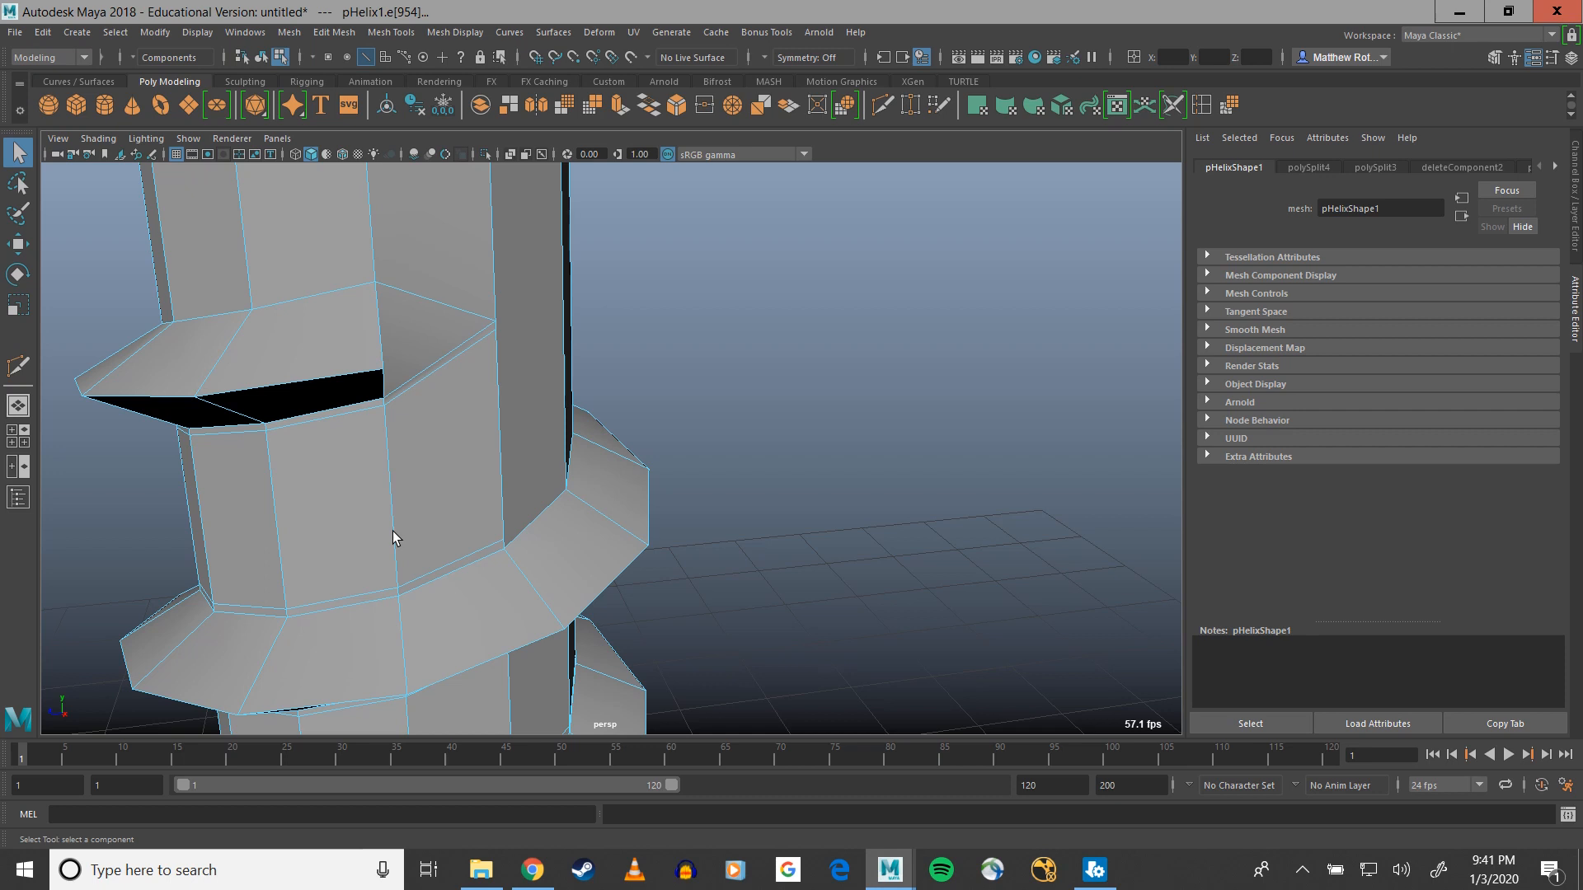
alt+drag(354, 404, 417, 459)
alt+middle_drag(625, 466, 623, 438)
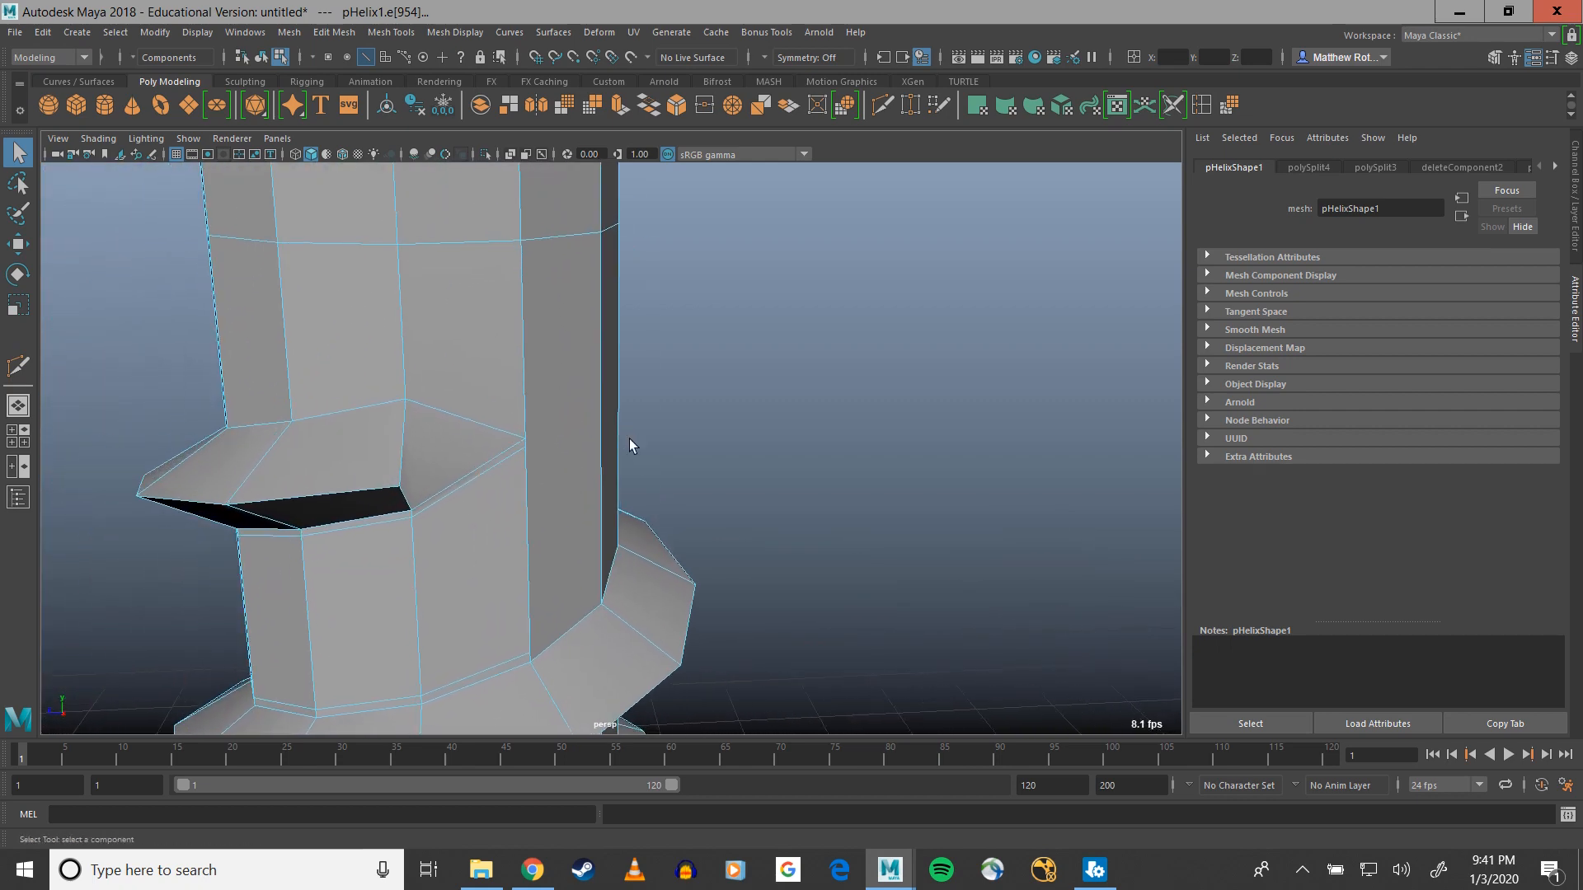
alt+drag(333, 612, 414, 493)
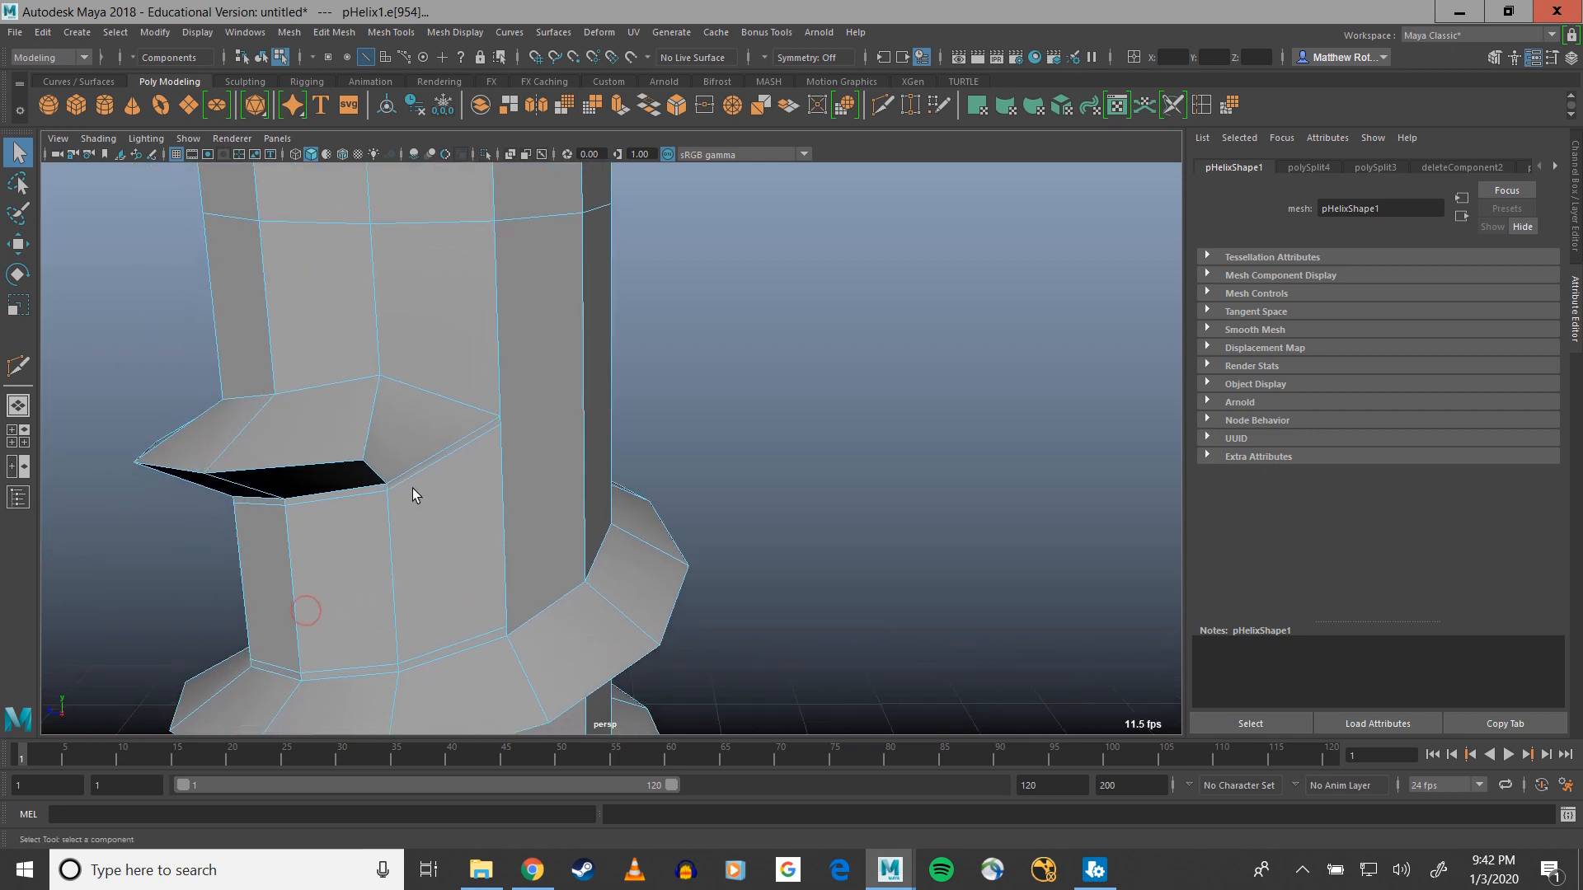
alt+drag(260, 468, 413, 397)
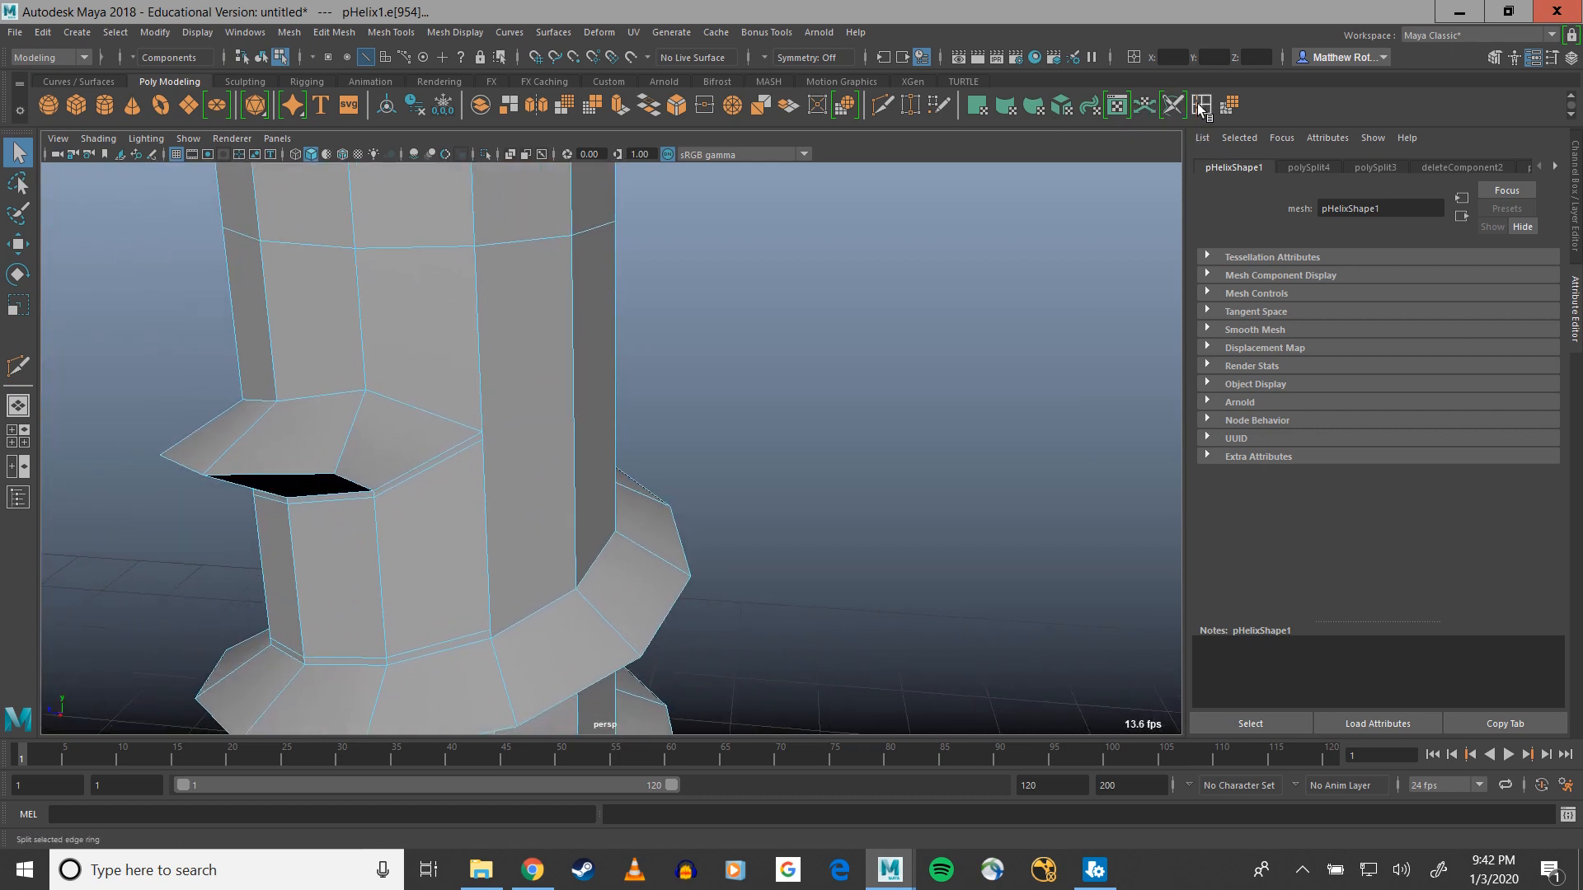
click(1200, 105)
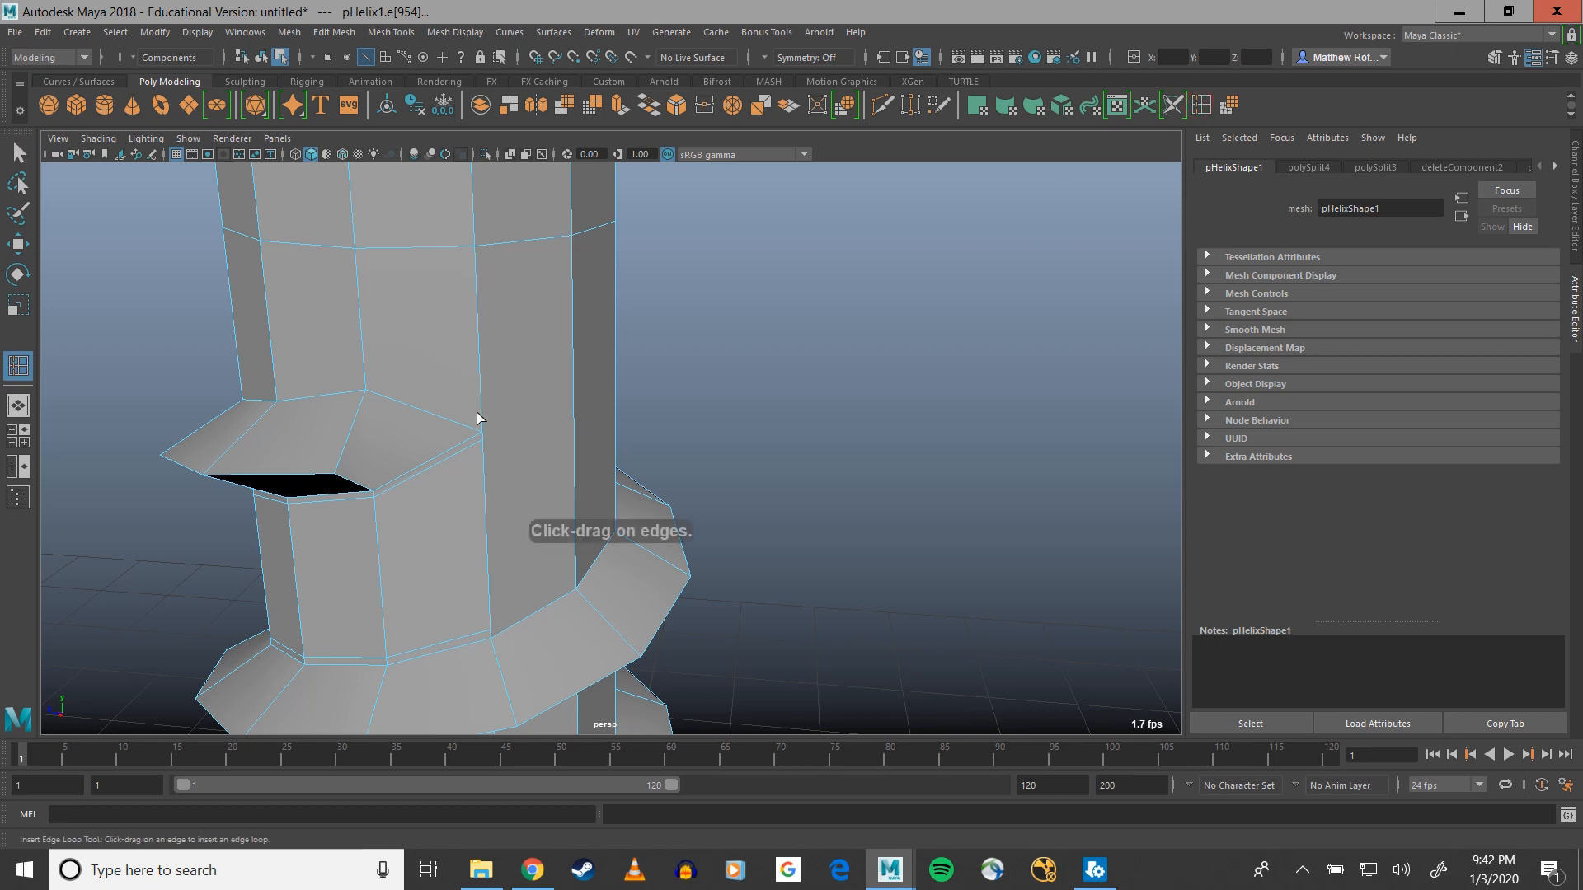
drag(487, 426, 544, 366)
key(q)
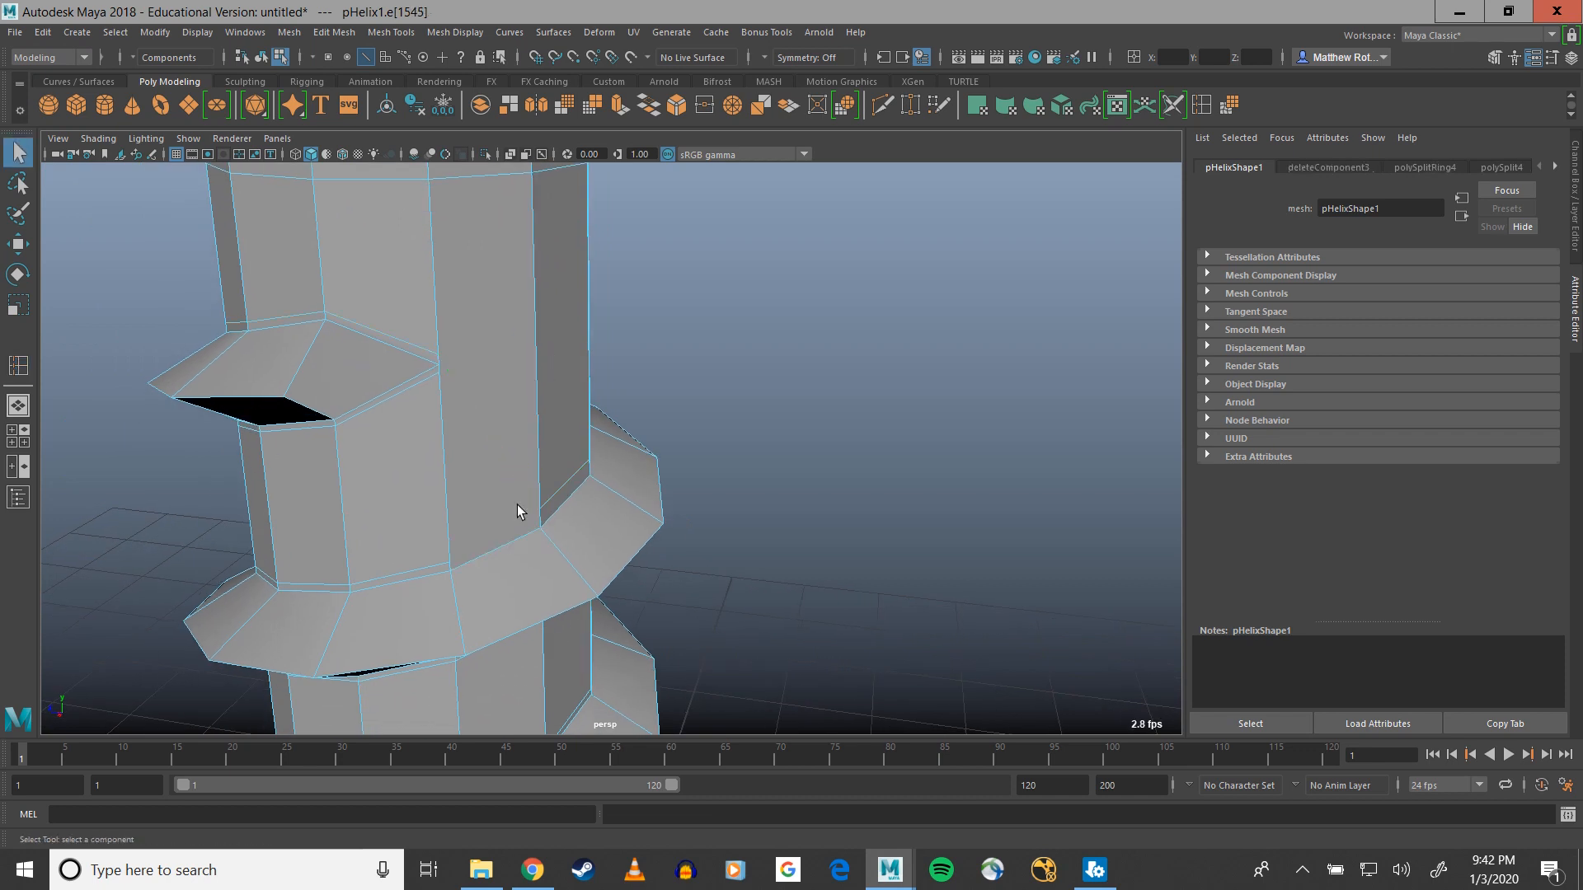
key(Delete)
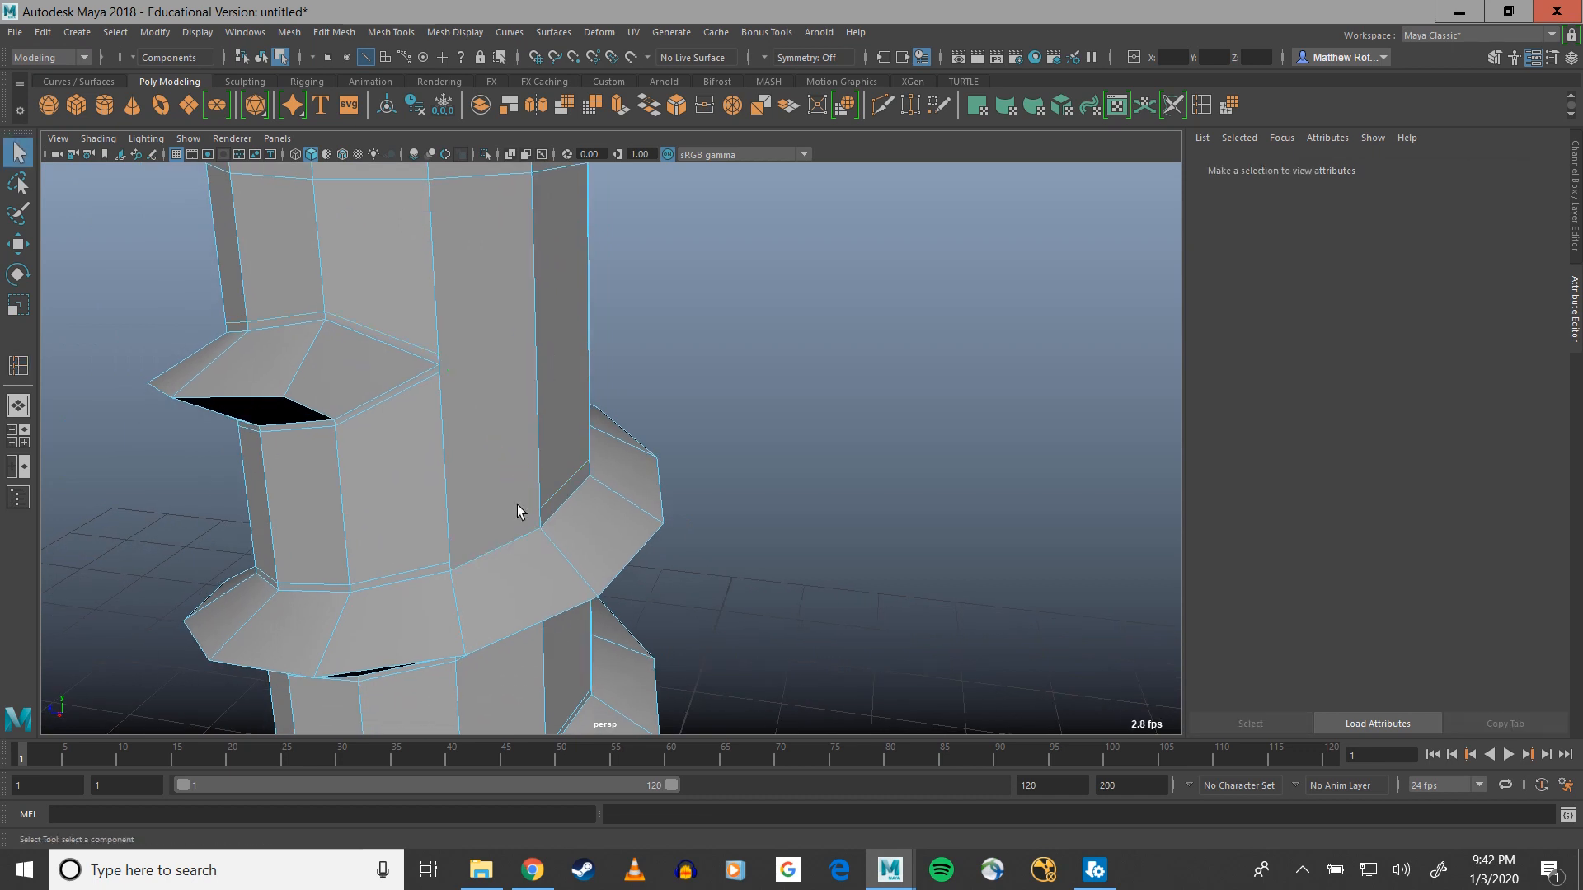
Cut an edge across the shaft face just above the coil below the upper tip, joining the supporting edges on both sides
click(883, 105)
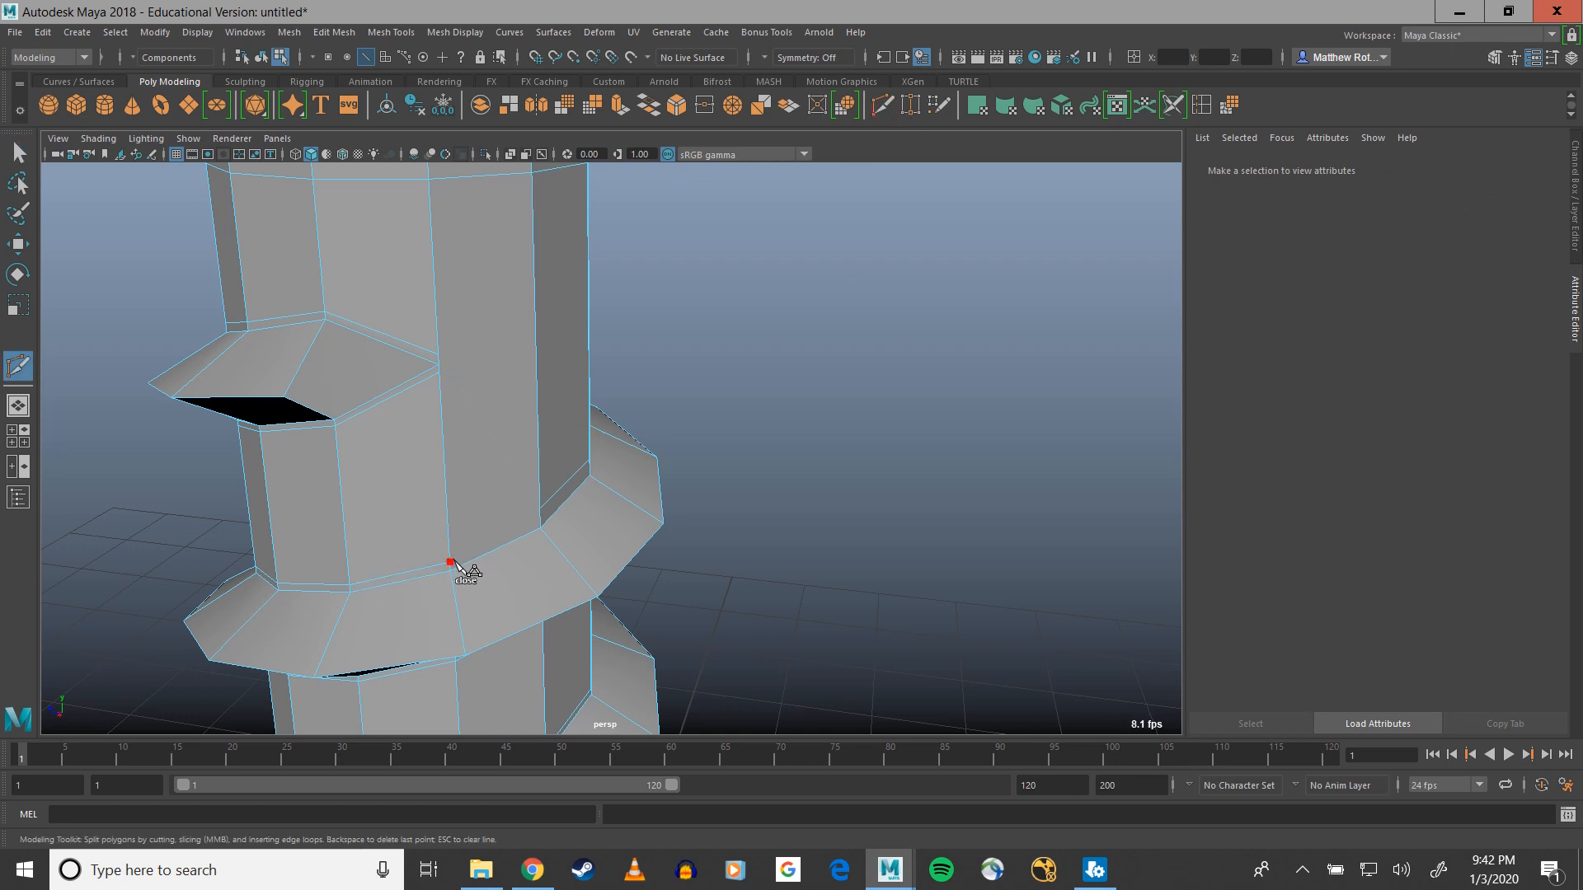
click(451, 563)
click(540, 510)
alt+middle_drag(532, 262, 566, 274)
key(Escape)
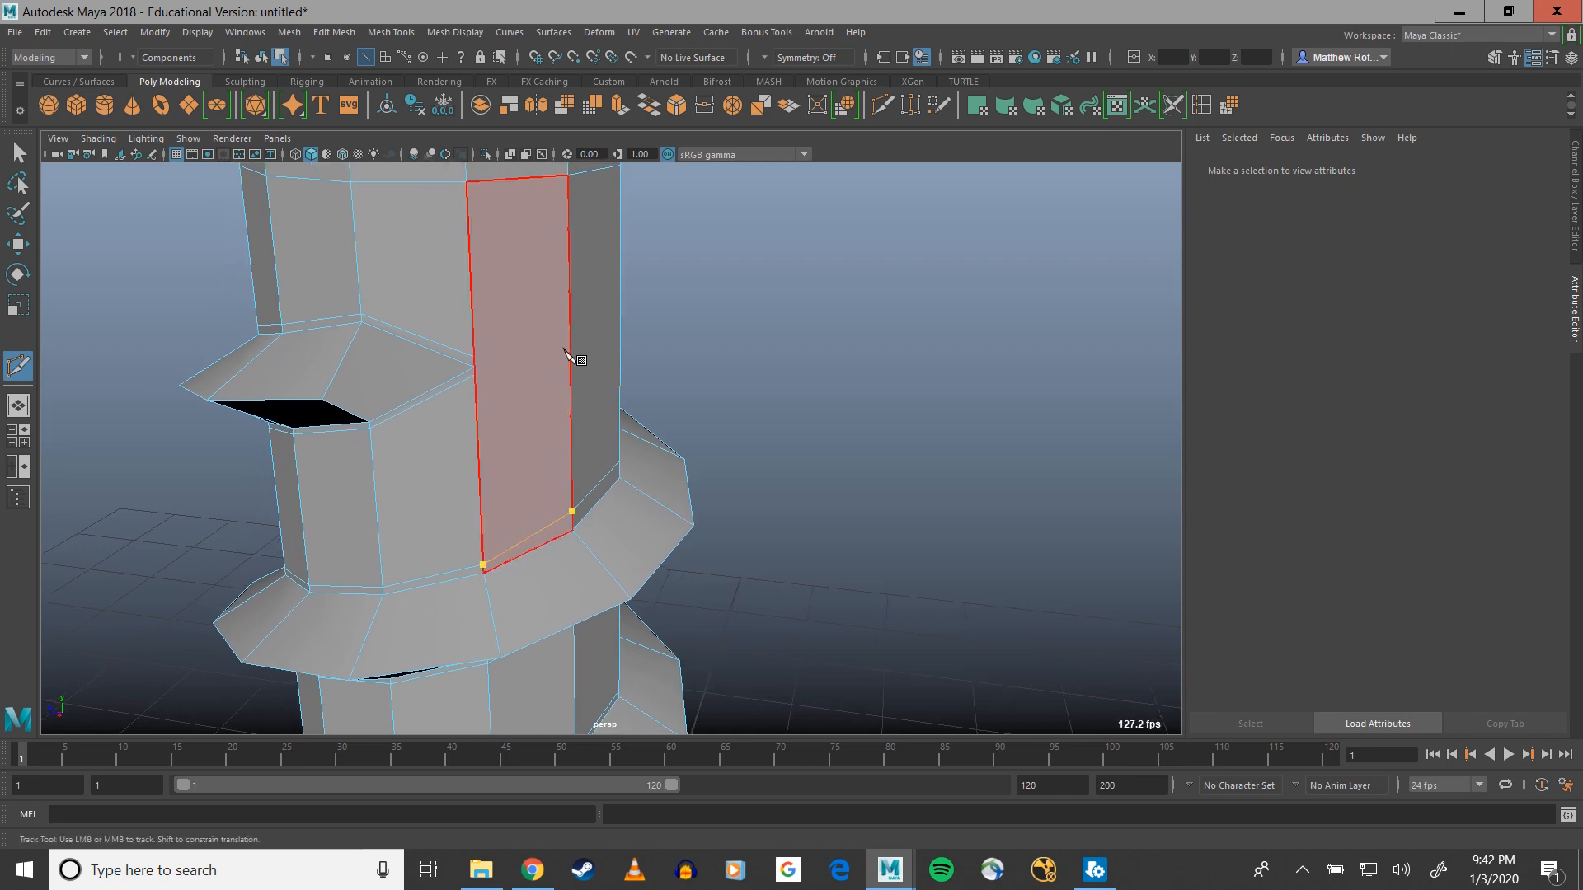
key(q)
Cut two edges from the support points above and below the thread's upper tip, meeting at one point on the adjacent vertical shaft edge
click(24, 367)
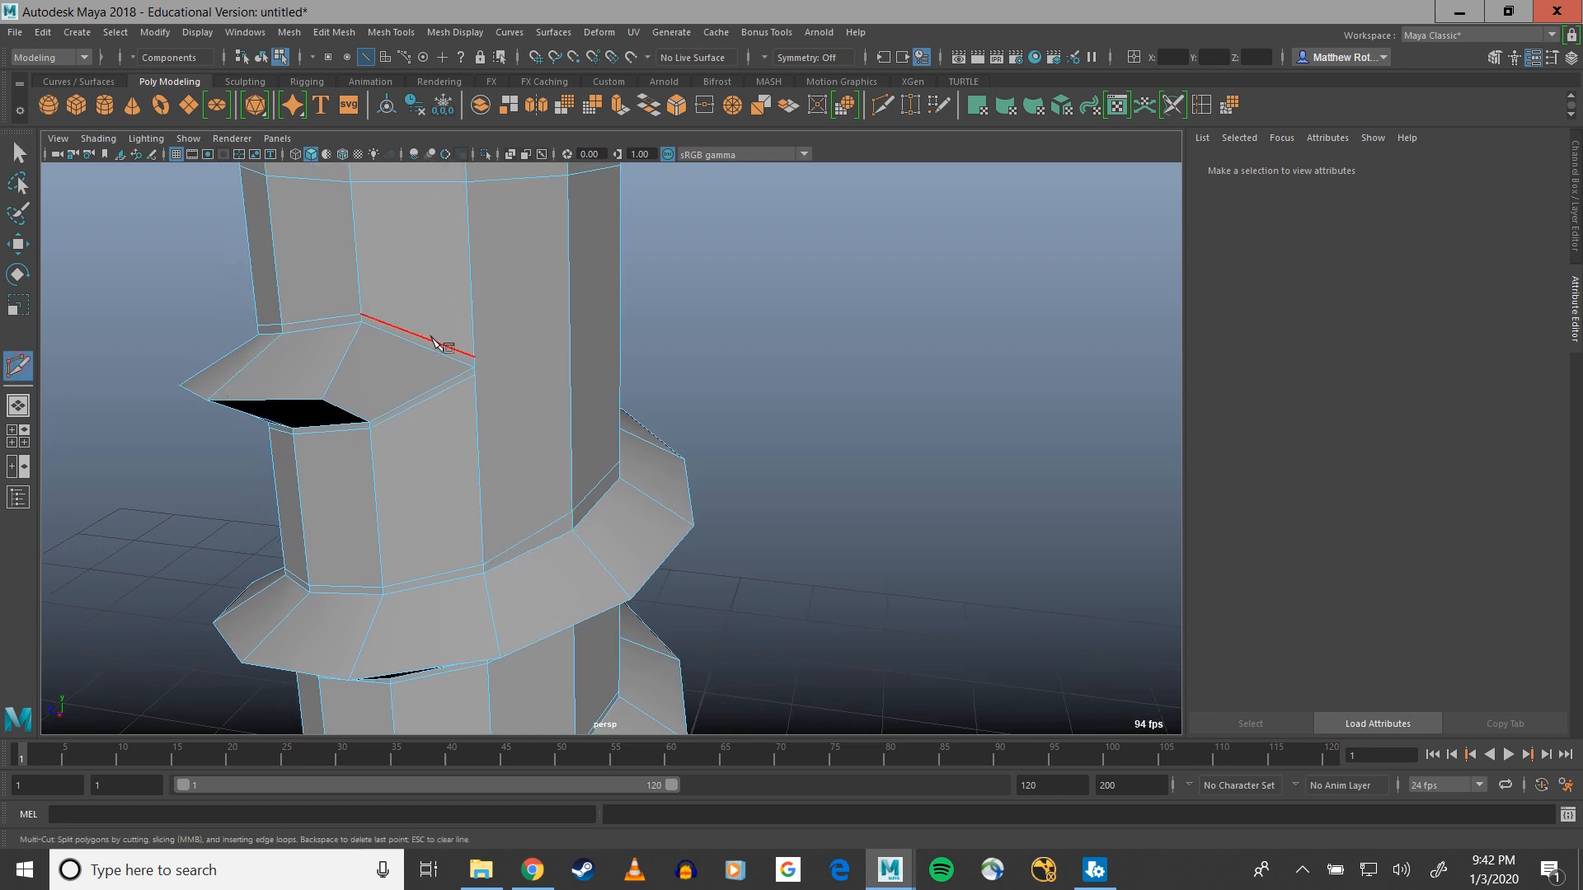
click(474, 358)
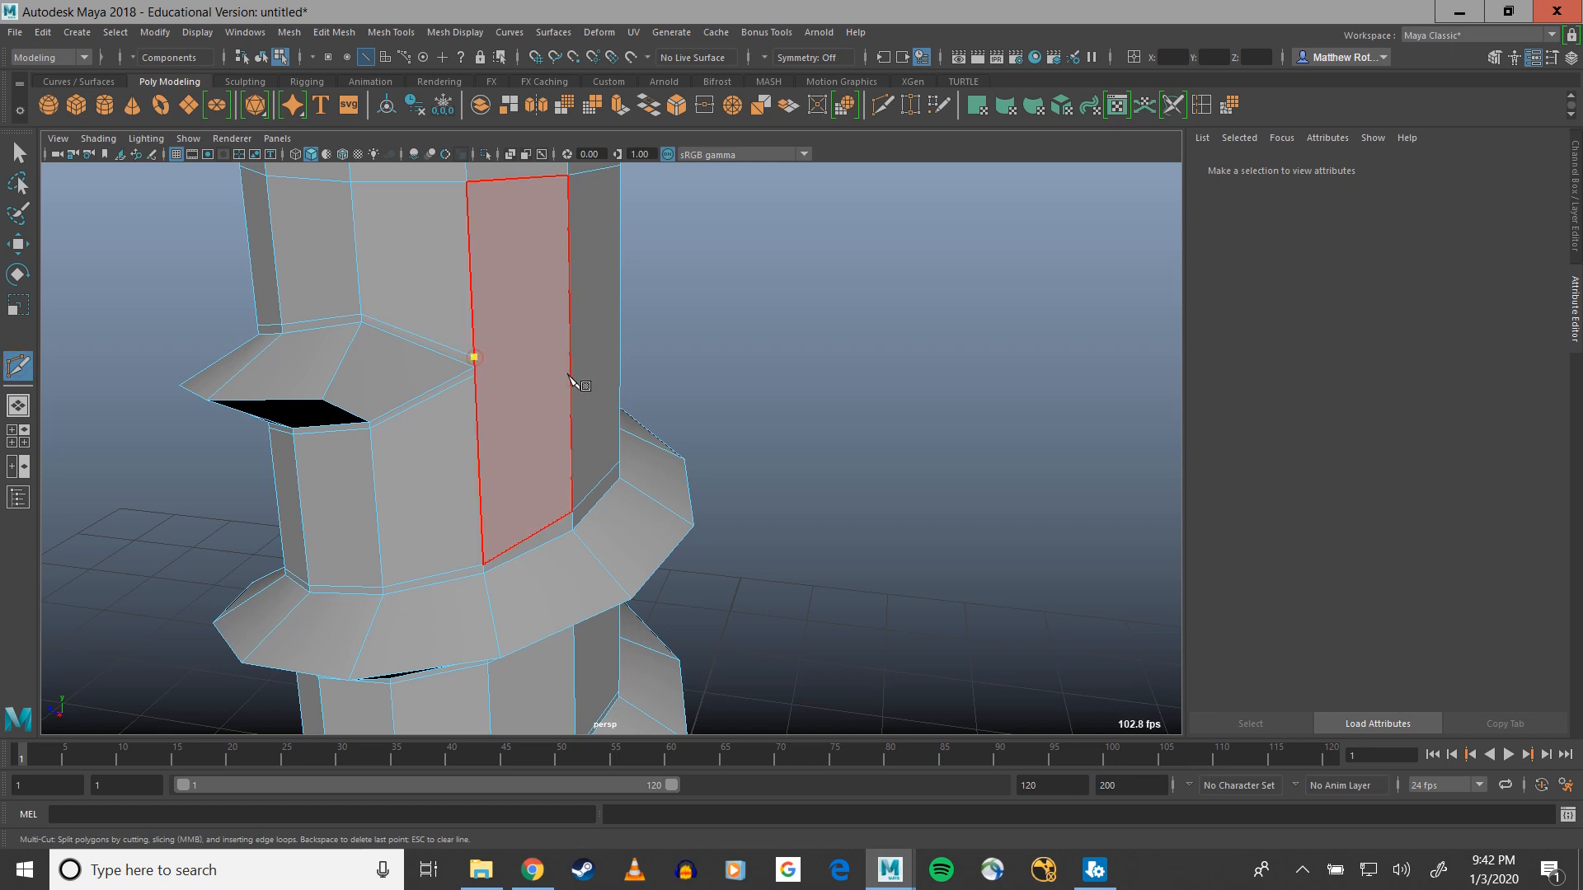
click(570, 365)
click(475, 375)
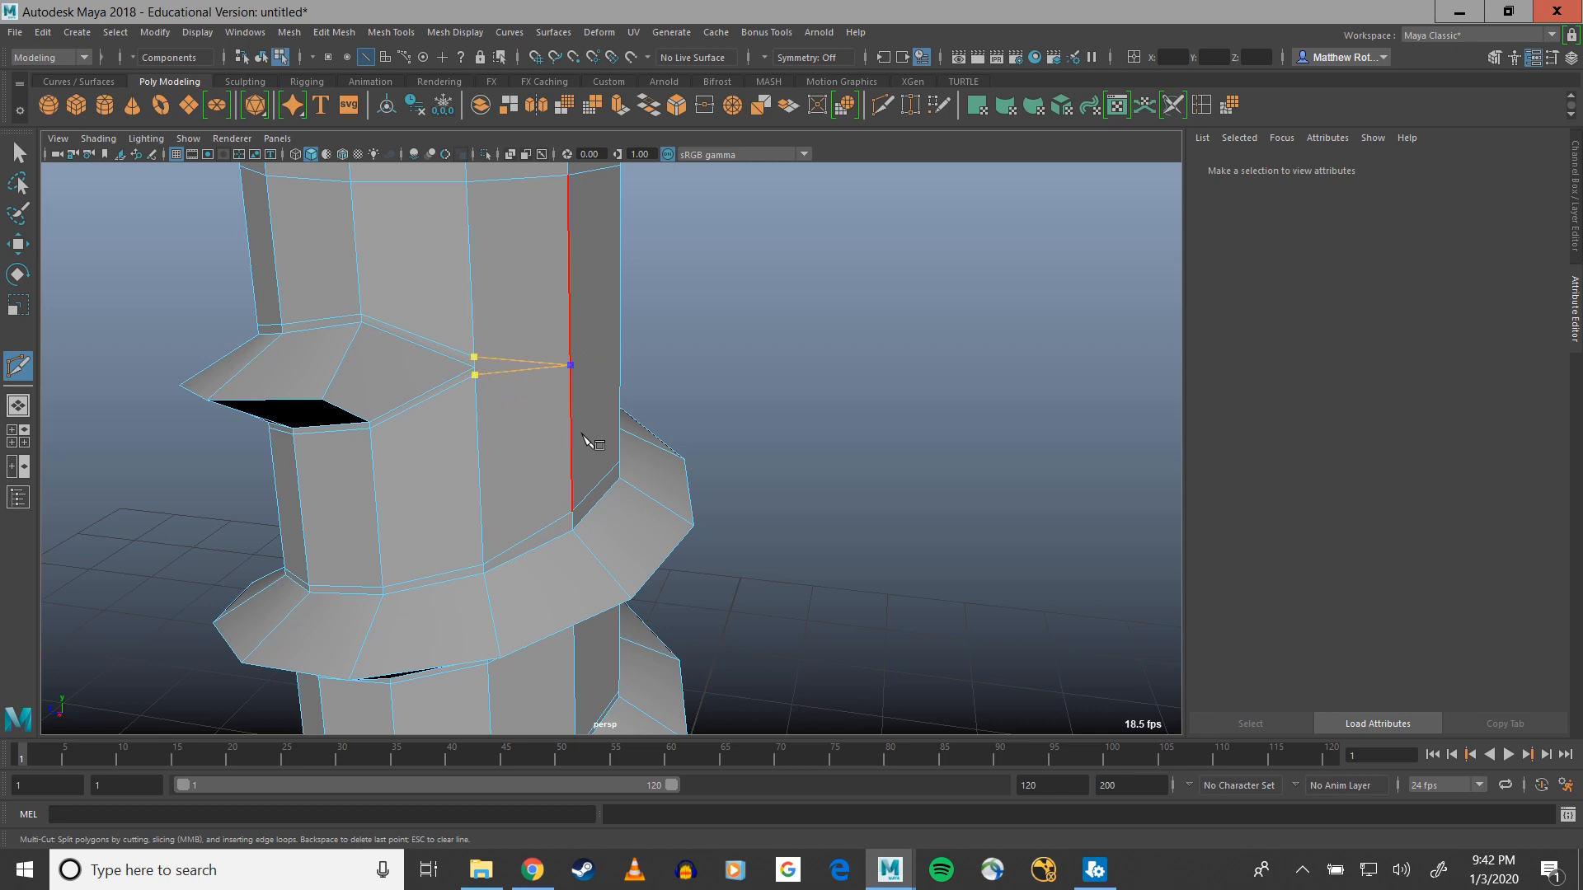
key(q)
scroll(508, 377, up, 5)
scroll(478, 355, down, 5)
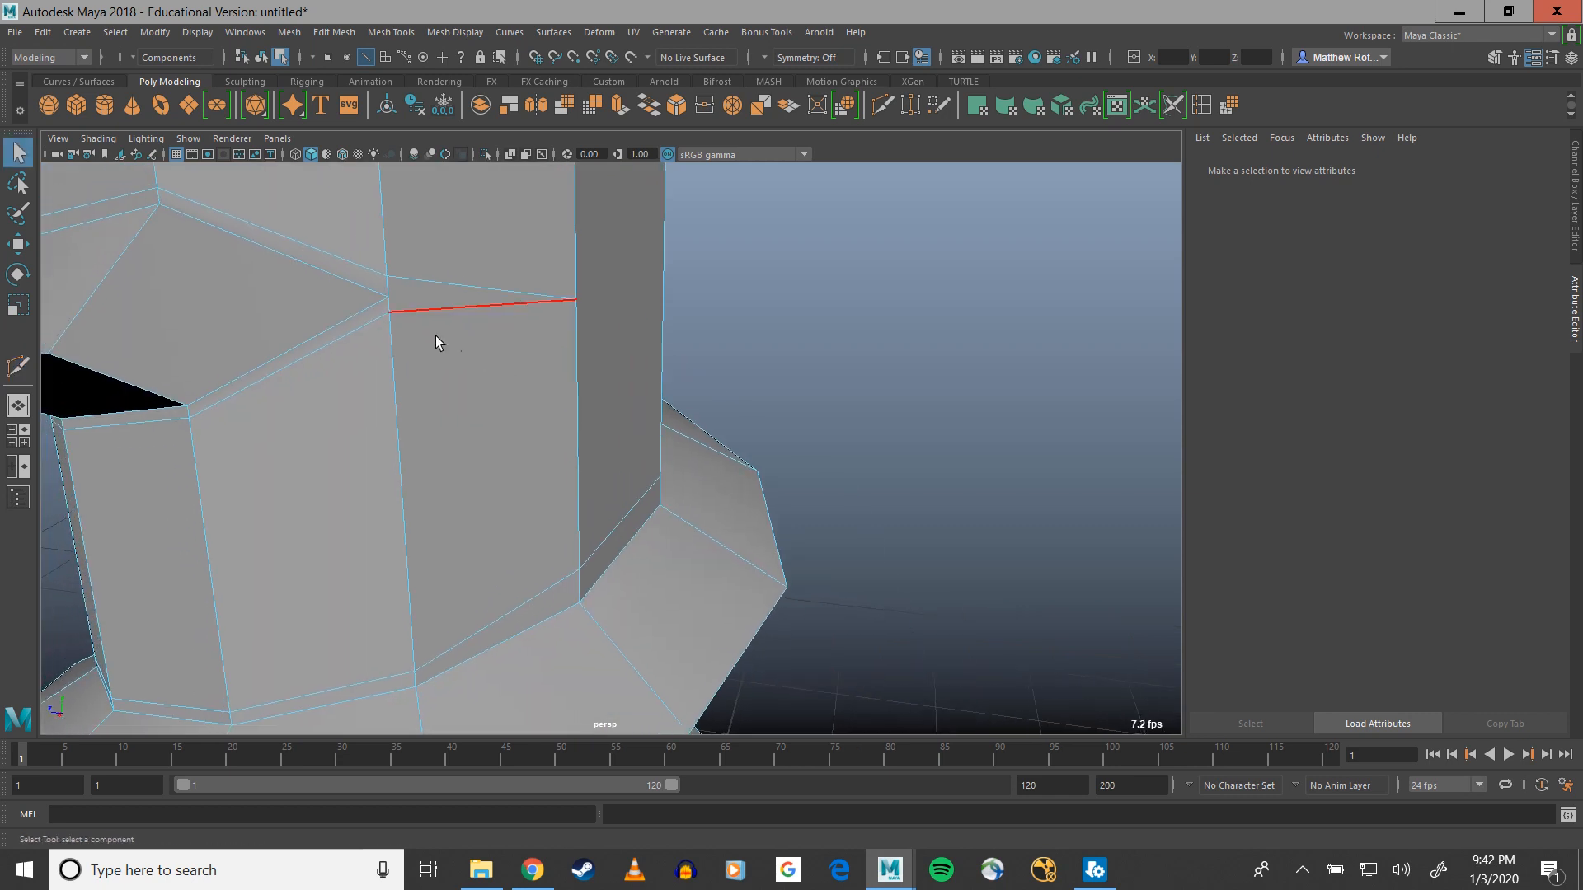
Move the support vertices just below and just above the thread's upper tip farther apart along the vertical shaft edge
right_drag(398, 309, 334, 290)
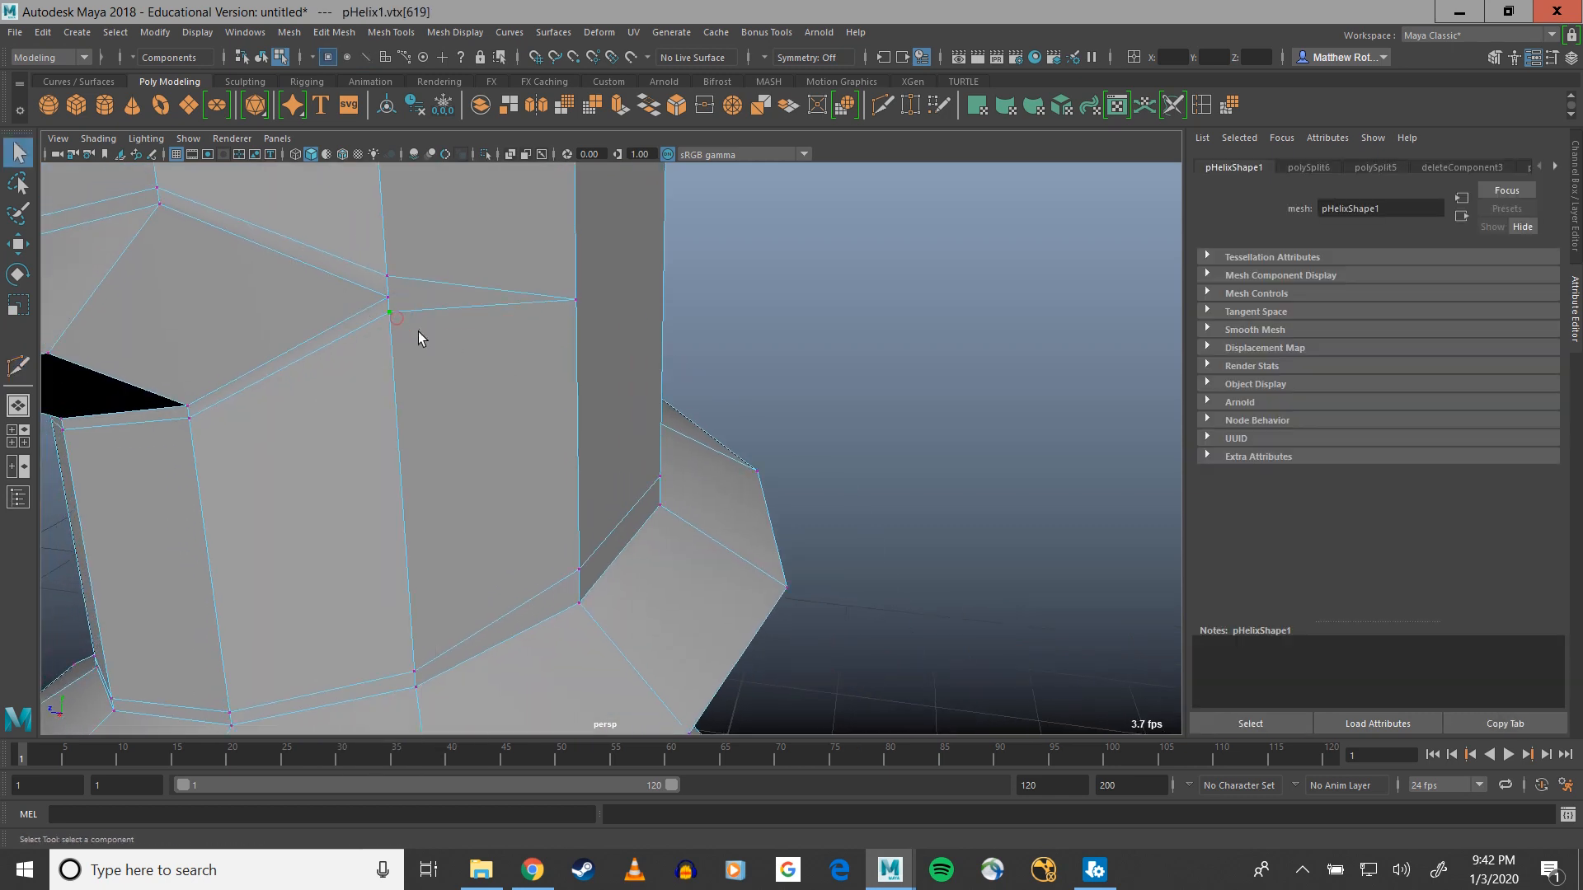
click(389, 313)
key(w)
drag(385, 244, 395, 280)
click(387, 260)
drag(388, 258, 389, 239)
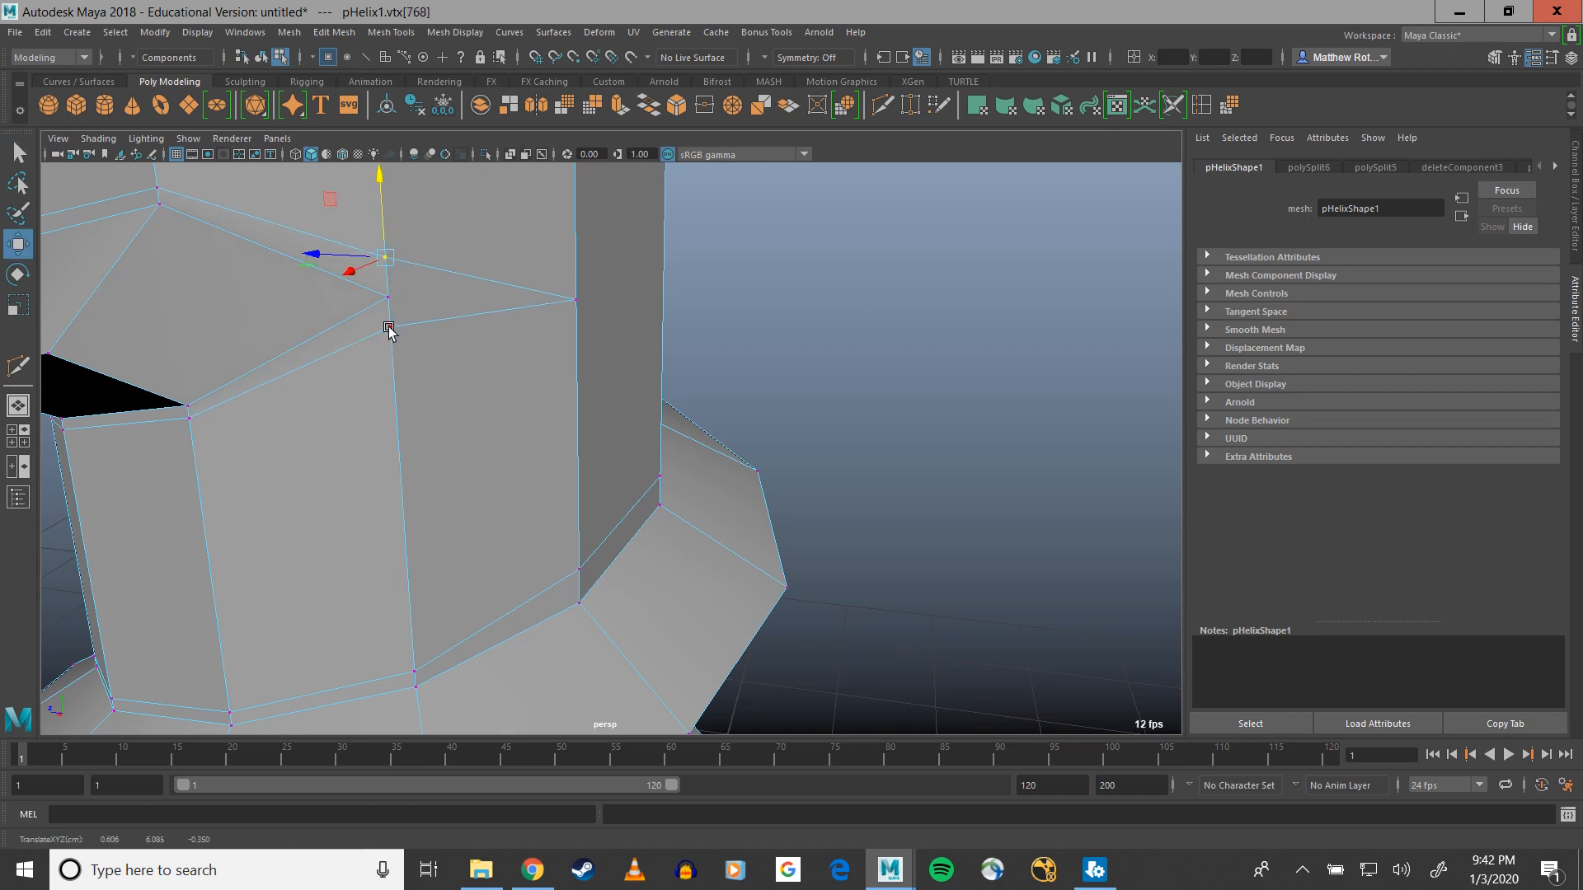
Bevel the thread's outer crest edge along all its coils with a fraction of 0.153
scroll(387, 320, down, 4)
alt+middle_drag(414, 316, 547, 238)
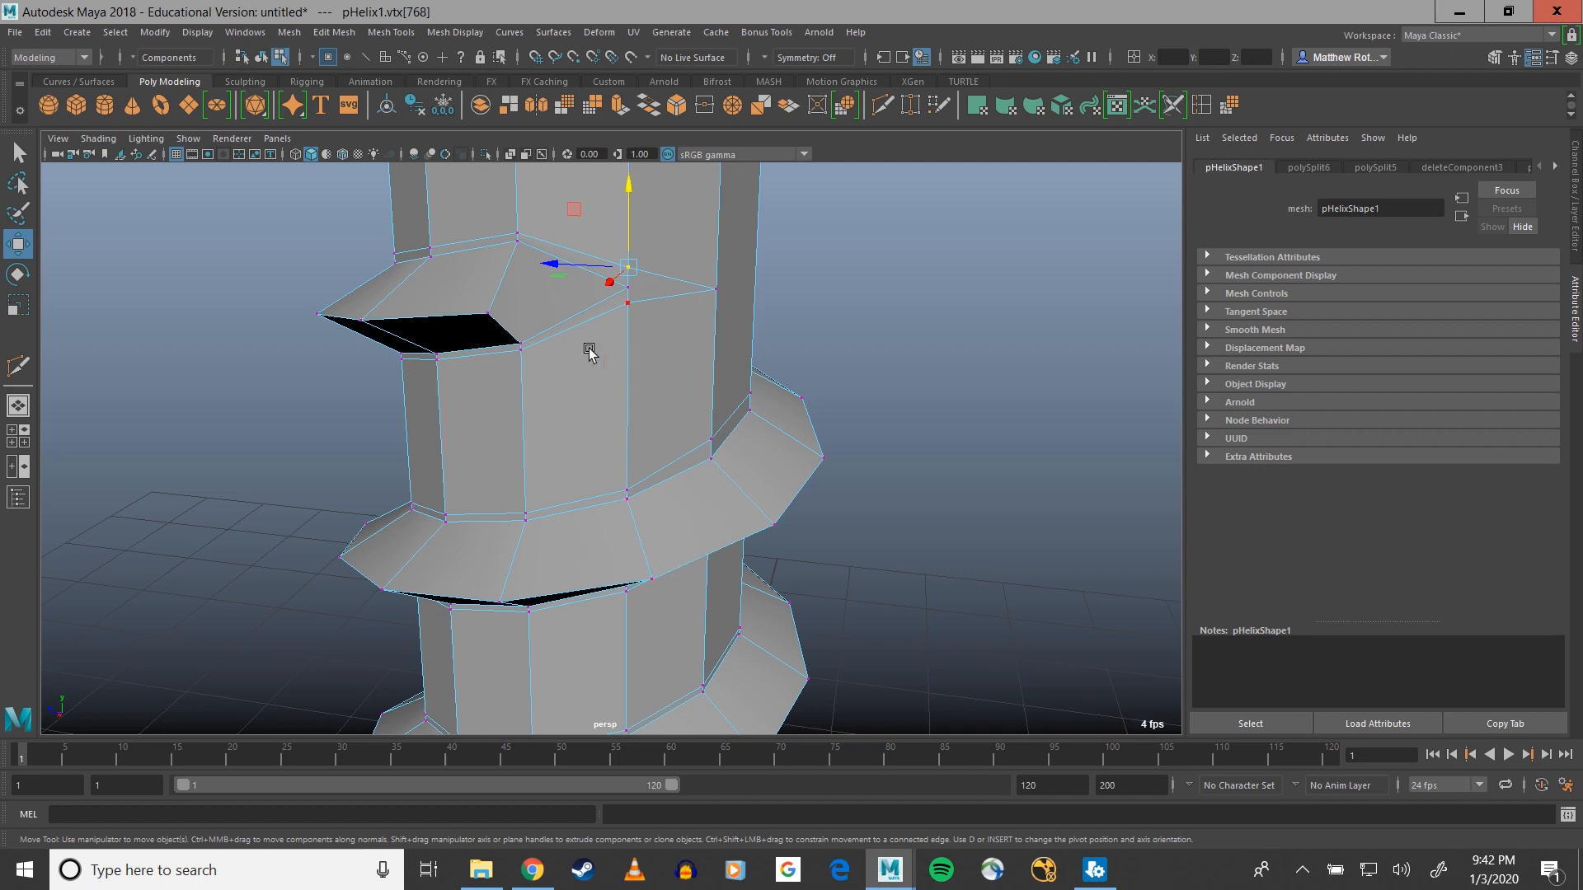
alt+middle_drag(470, 290, 582, 291)
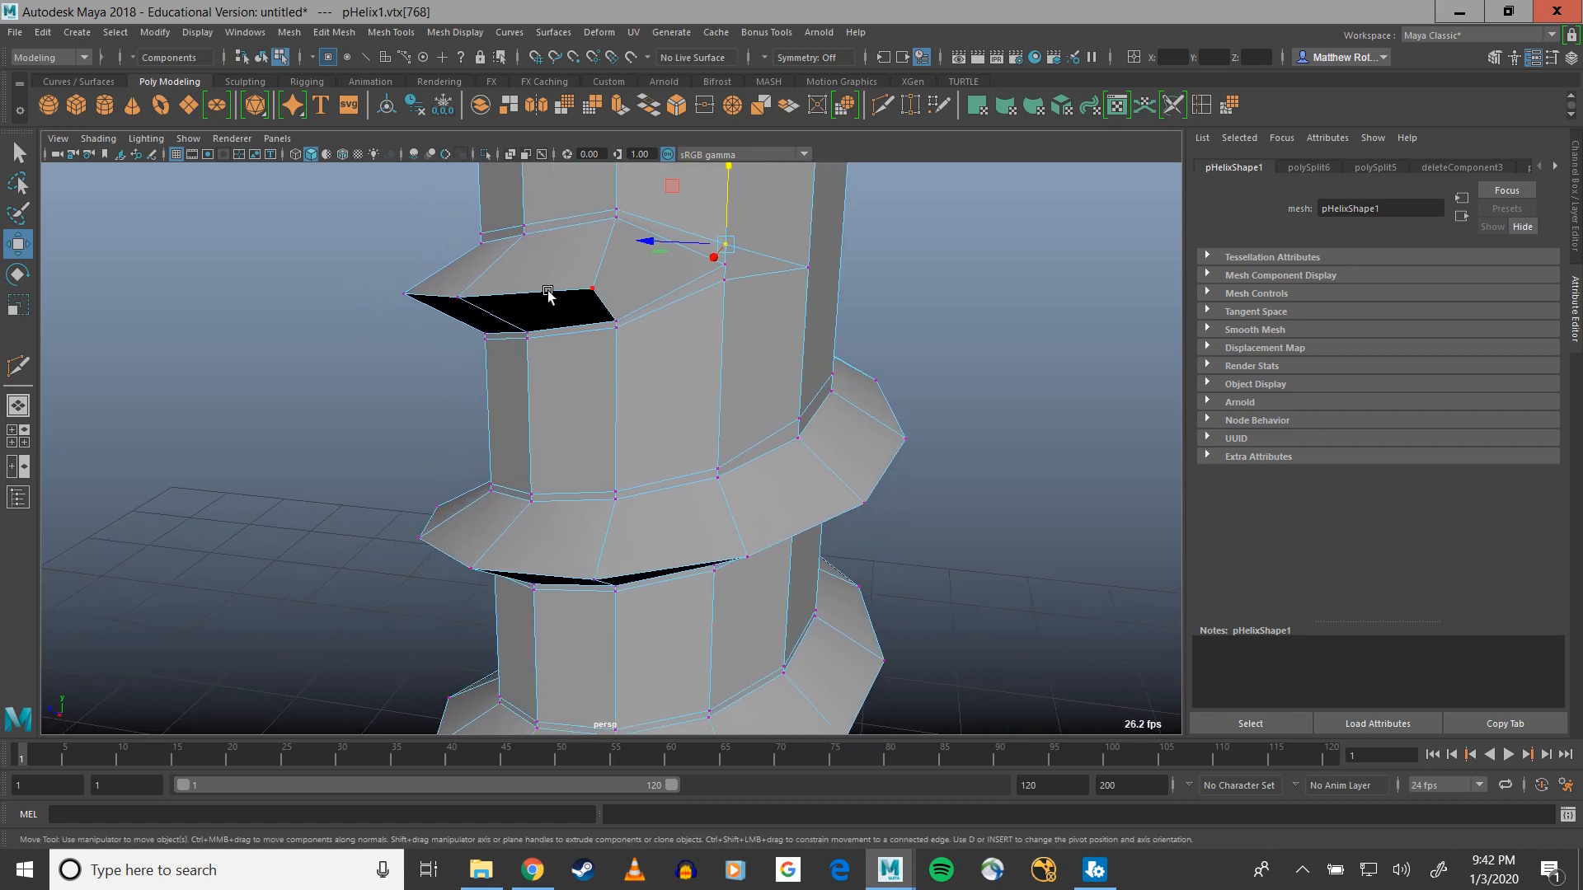
right_drag(548, 296, 546, 275)
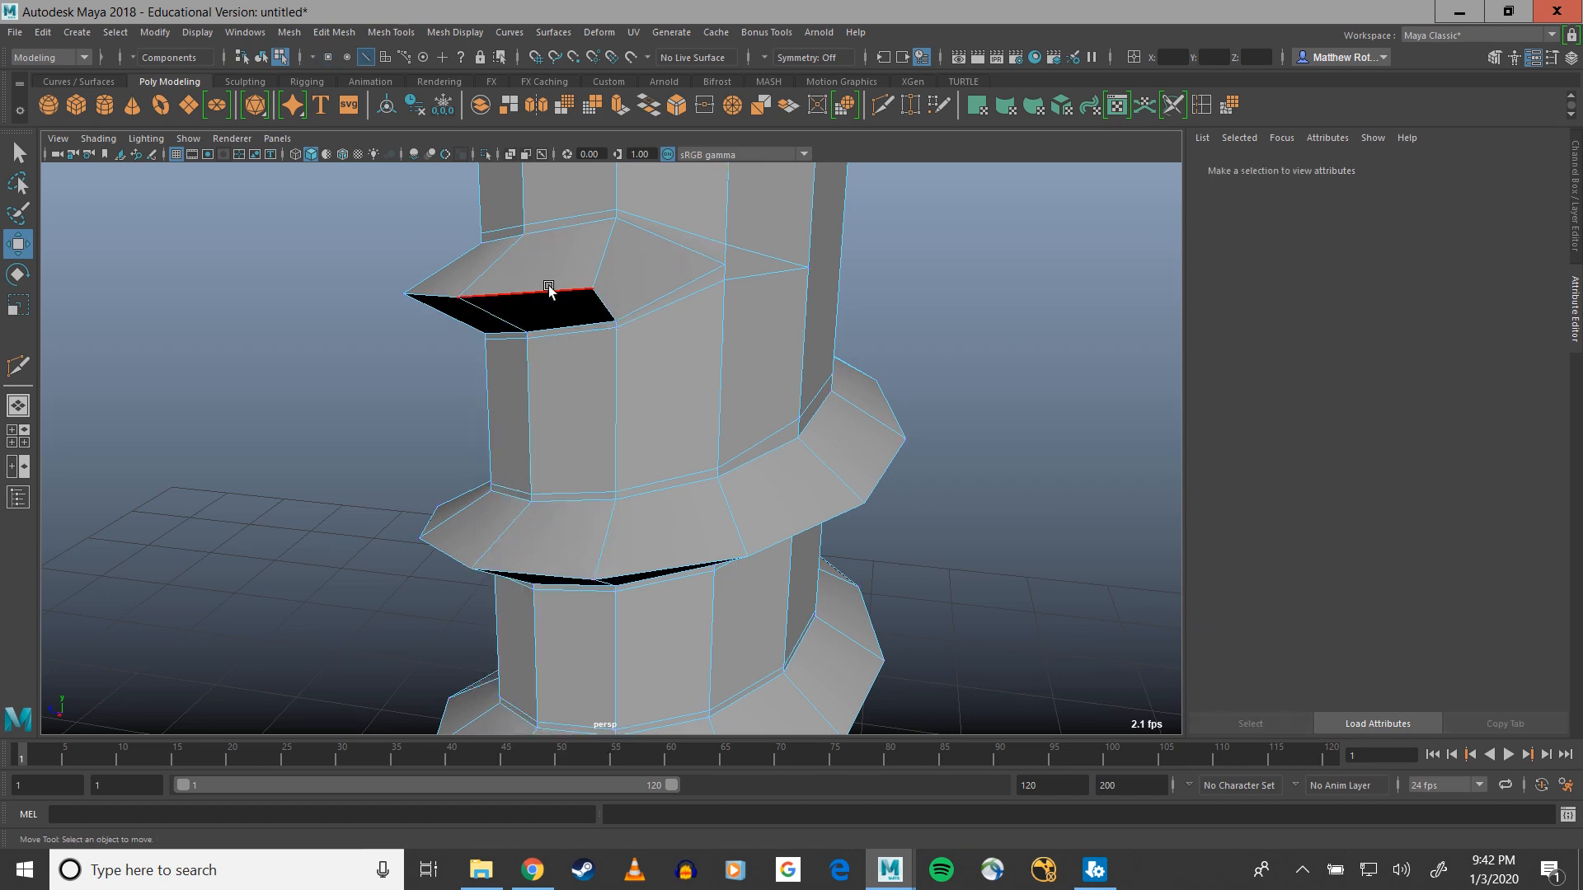
click(549, 289)
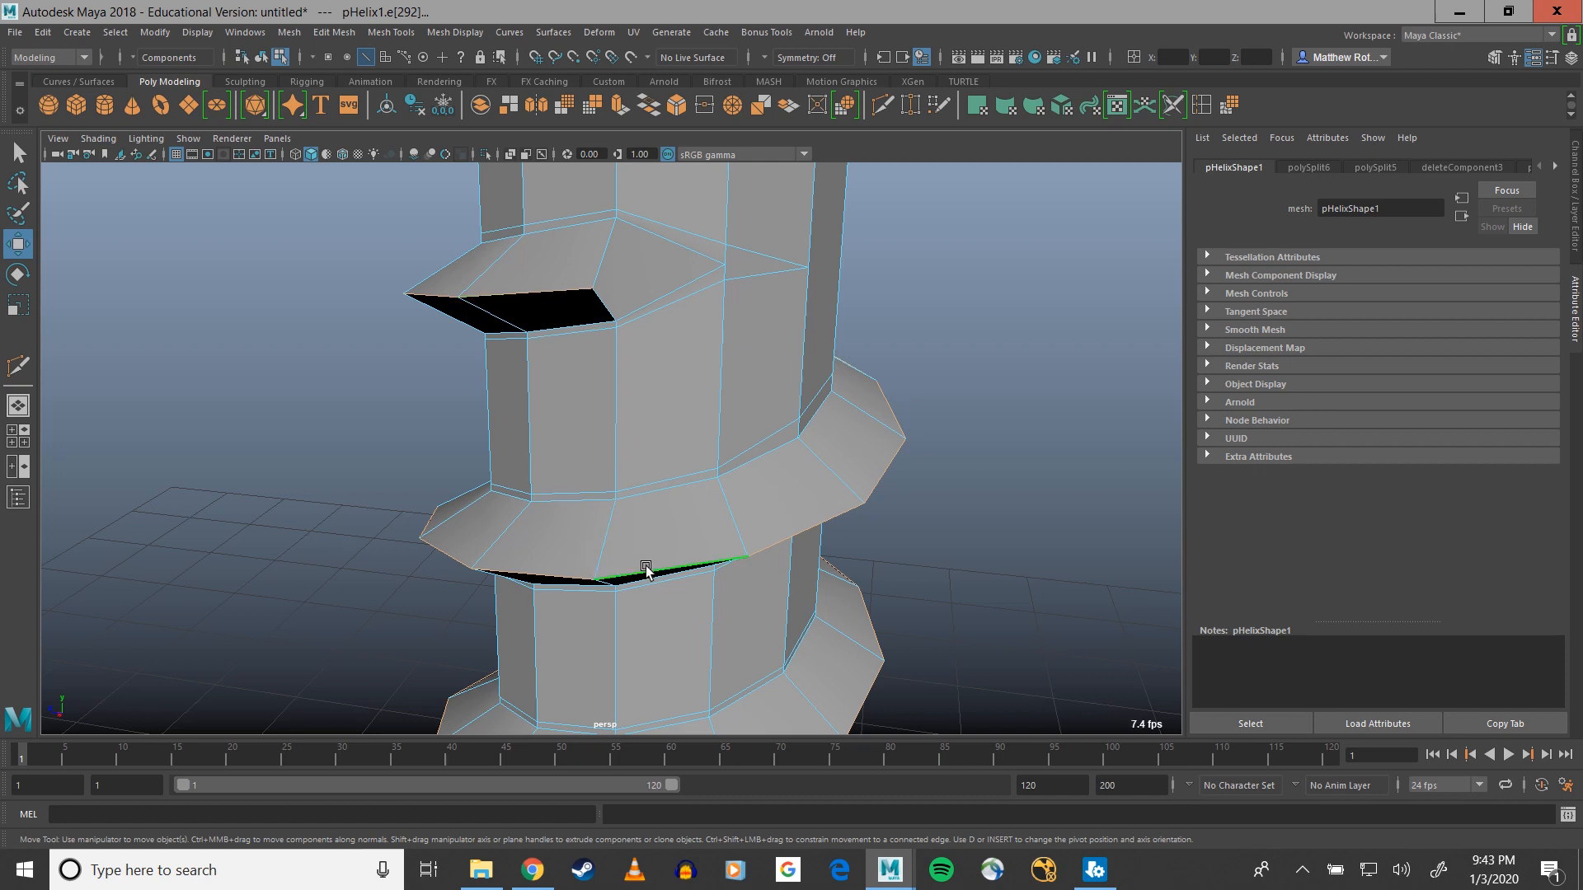
click(889, 463)
click(334, 32)
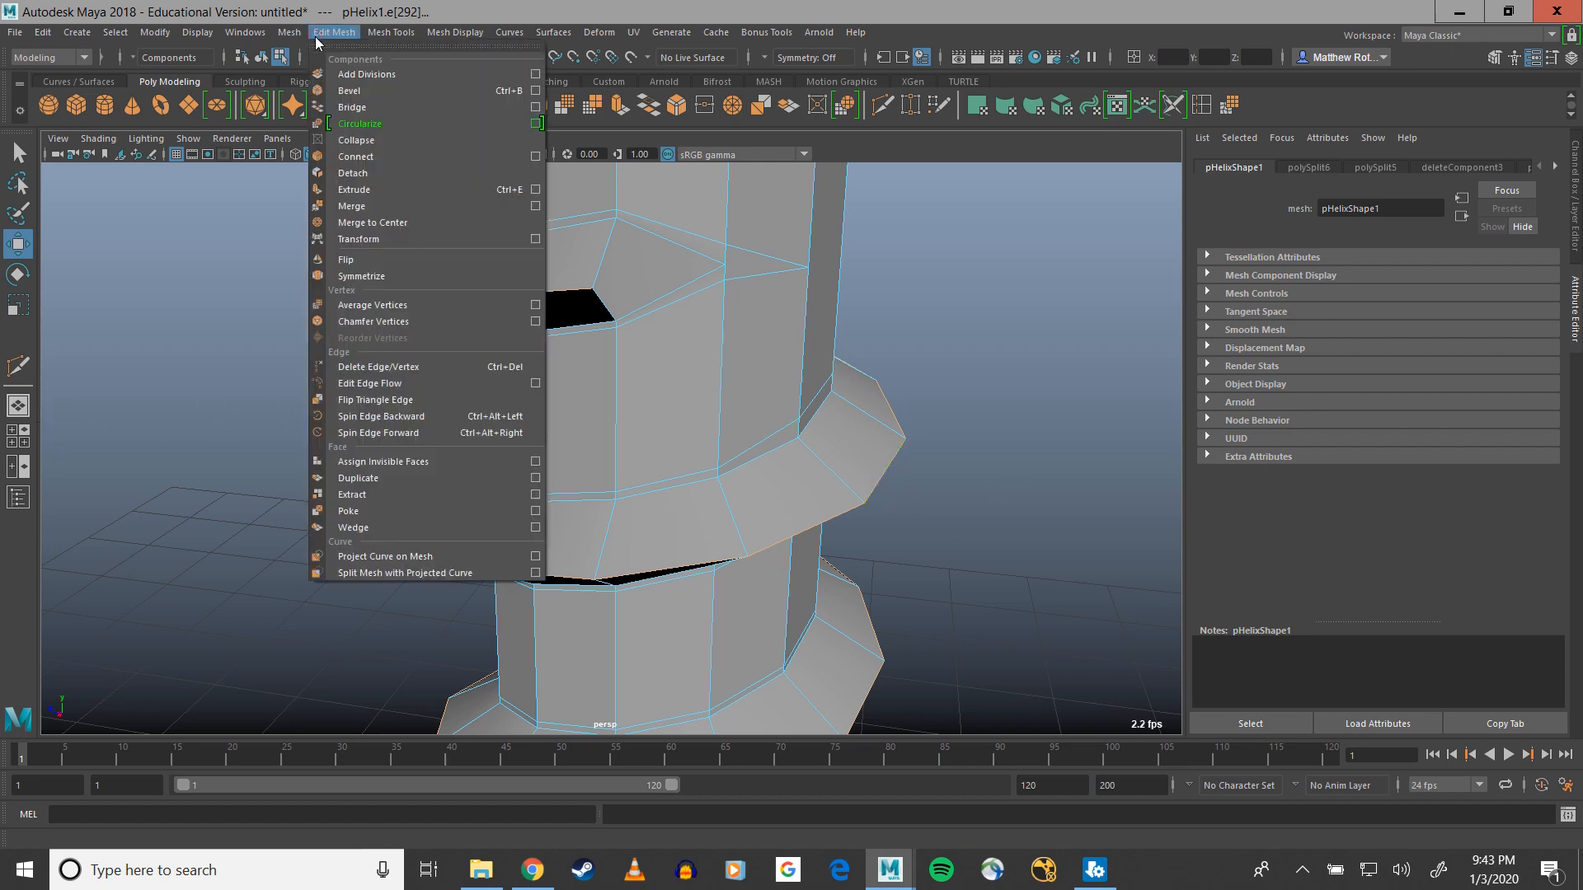
click(360, 90)
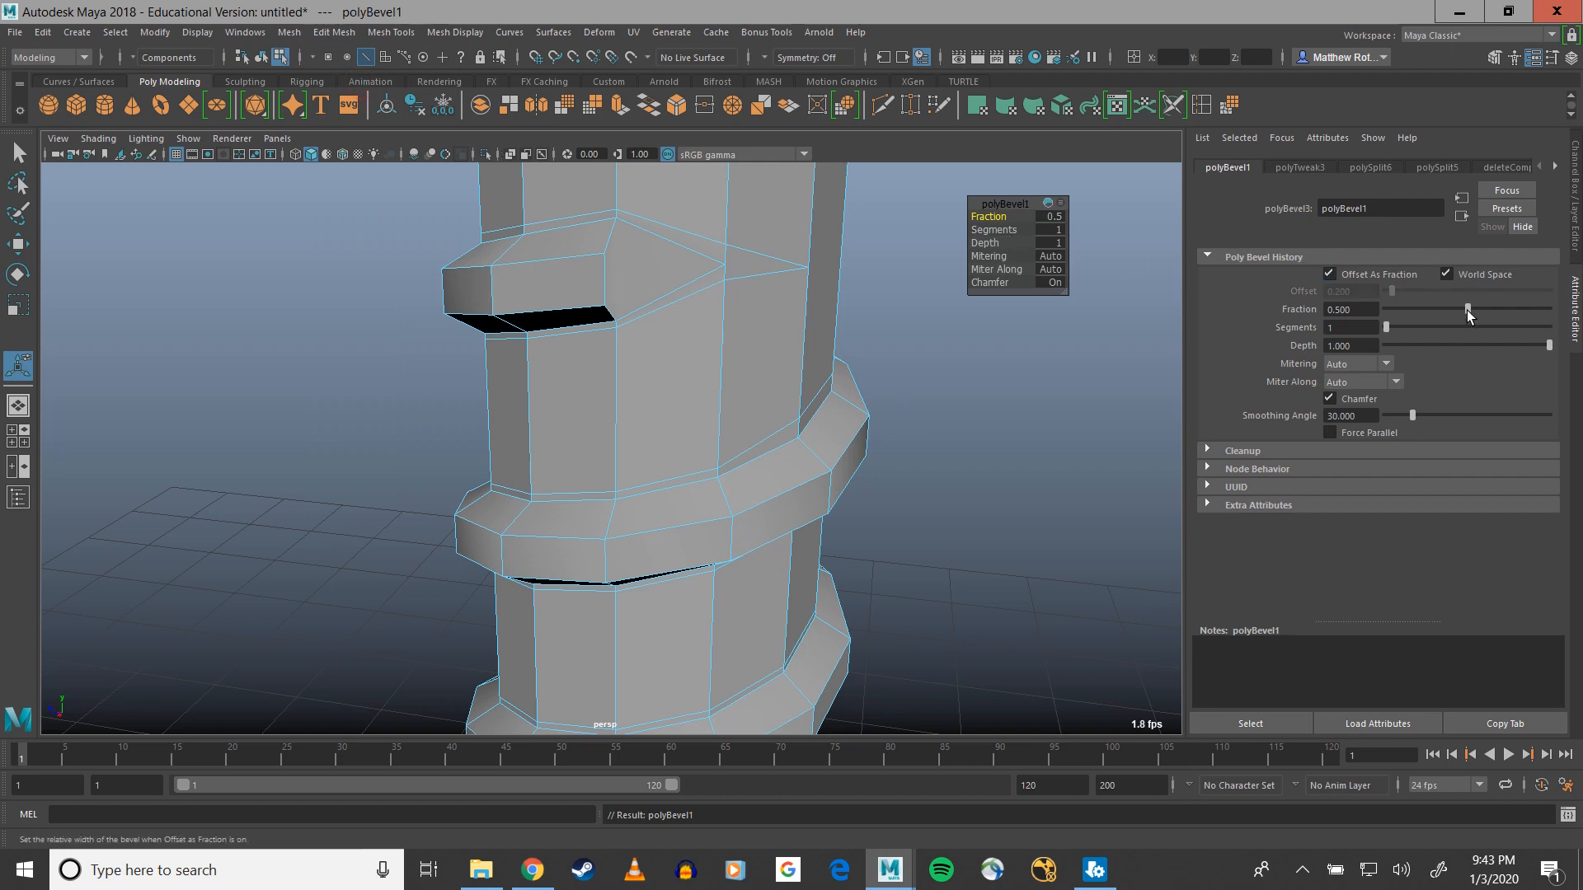
drag(1468, 310, 1411, 322)
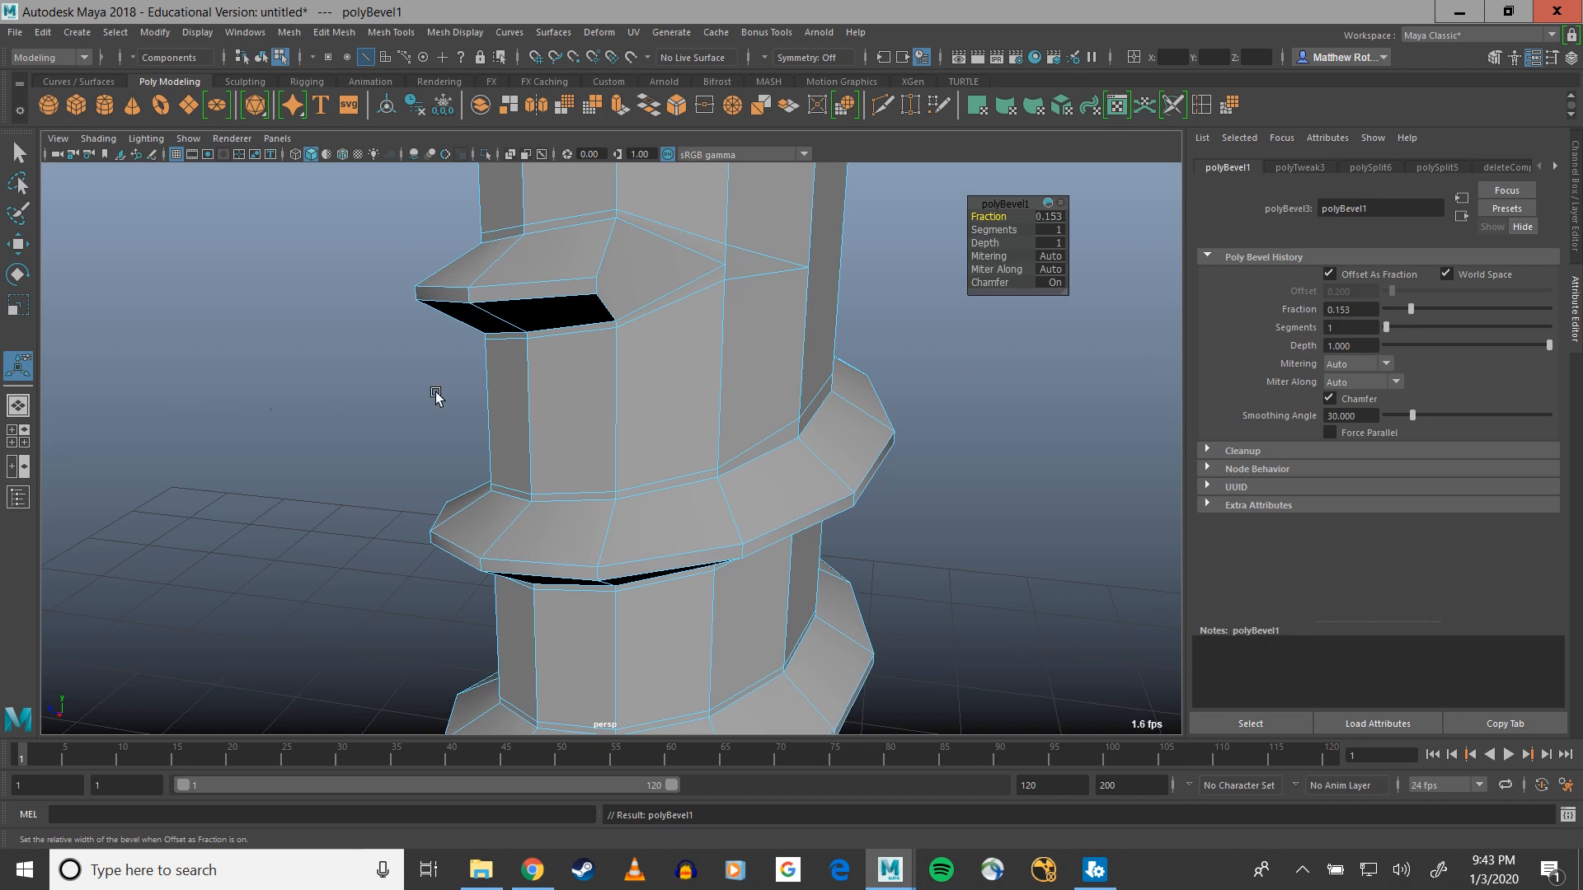
alt+right_drag(581, 285, 599, 323)
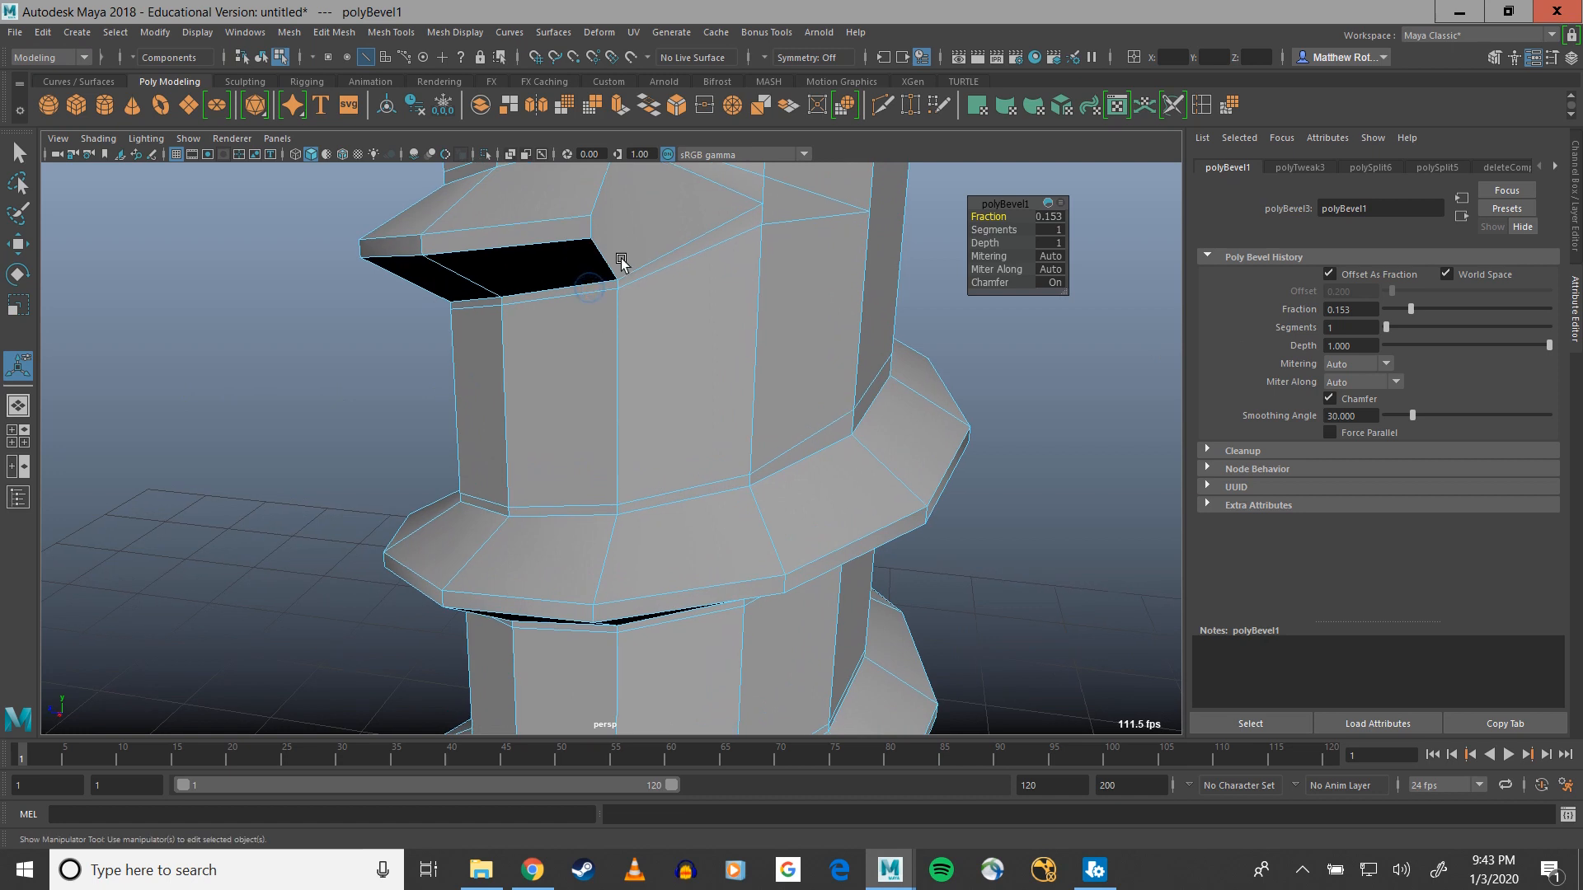
alt+middle_drag(622, 263, 624, 369)
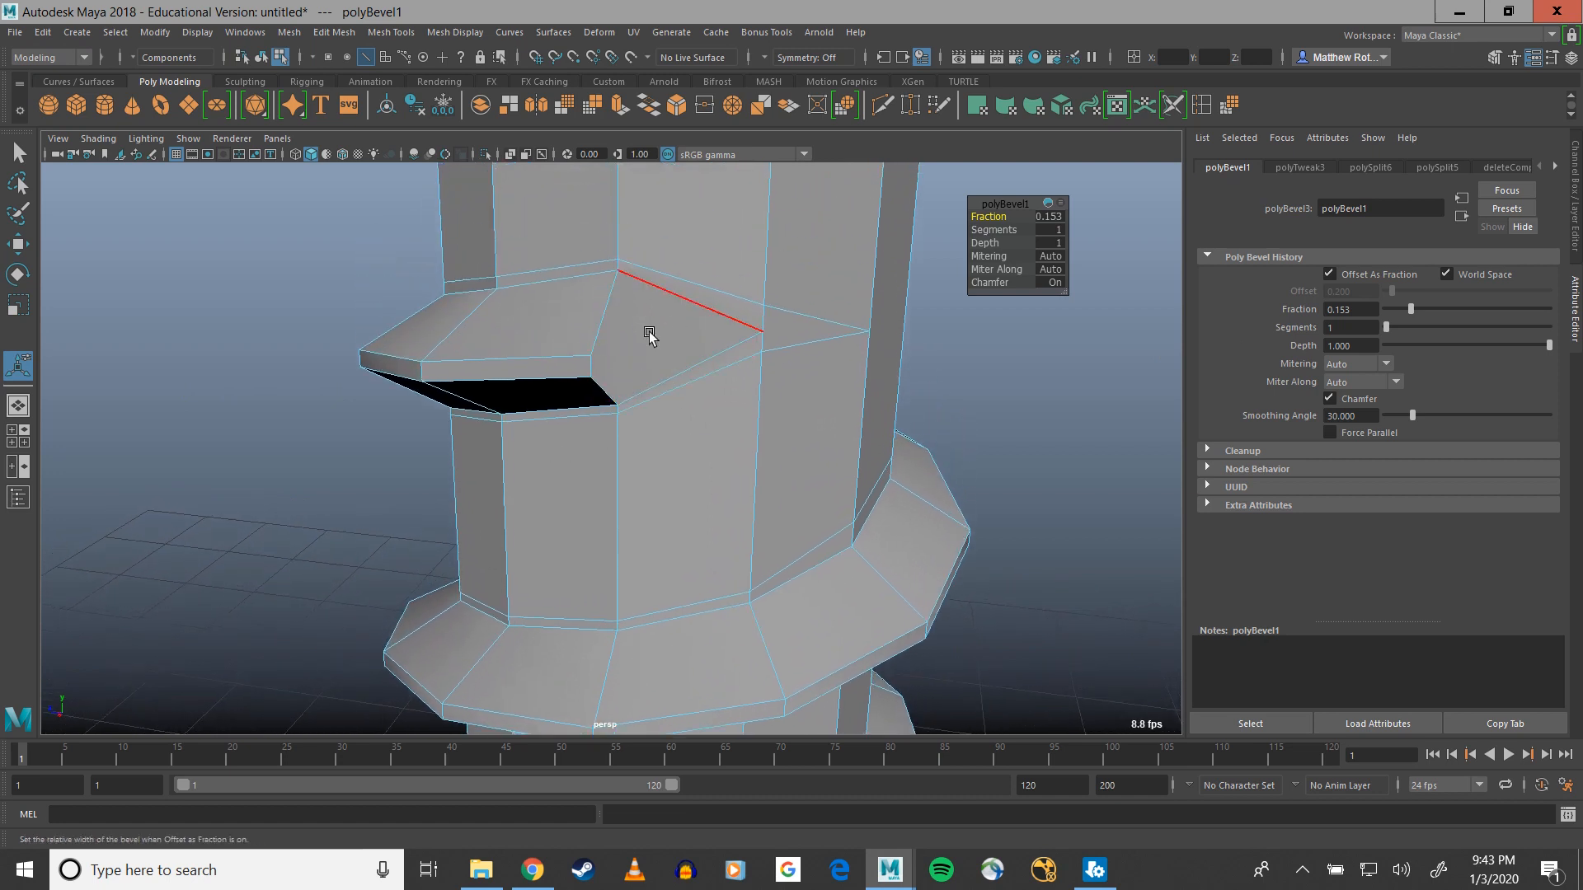
Try to insert an edge loop along the thread's bevelled crest near its upper tip
click(881, 112)
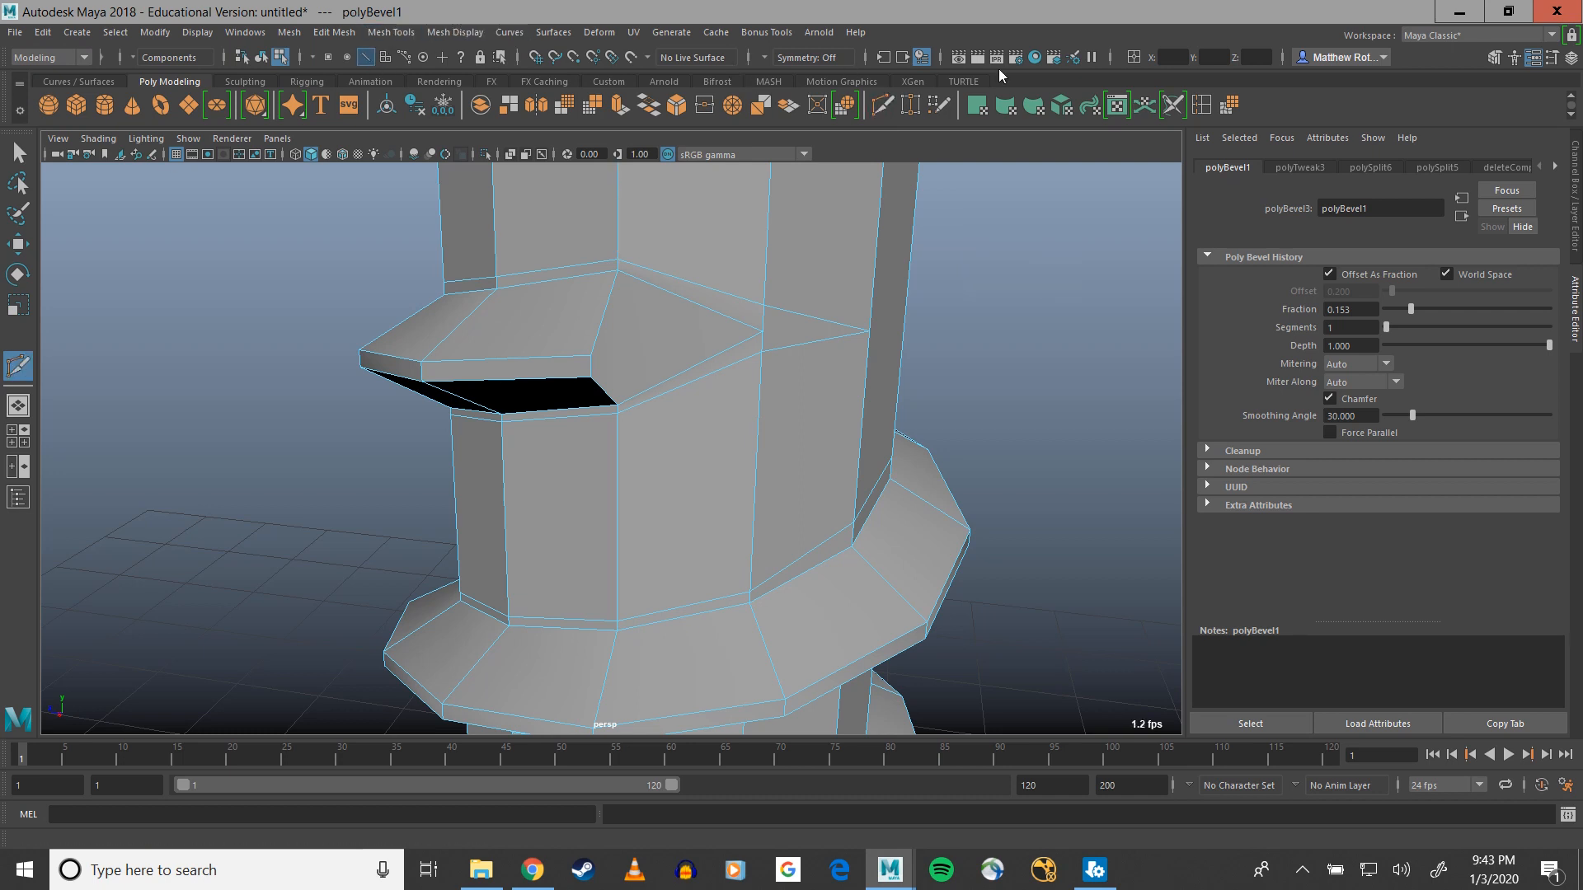
click(1200, 115)
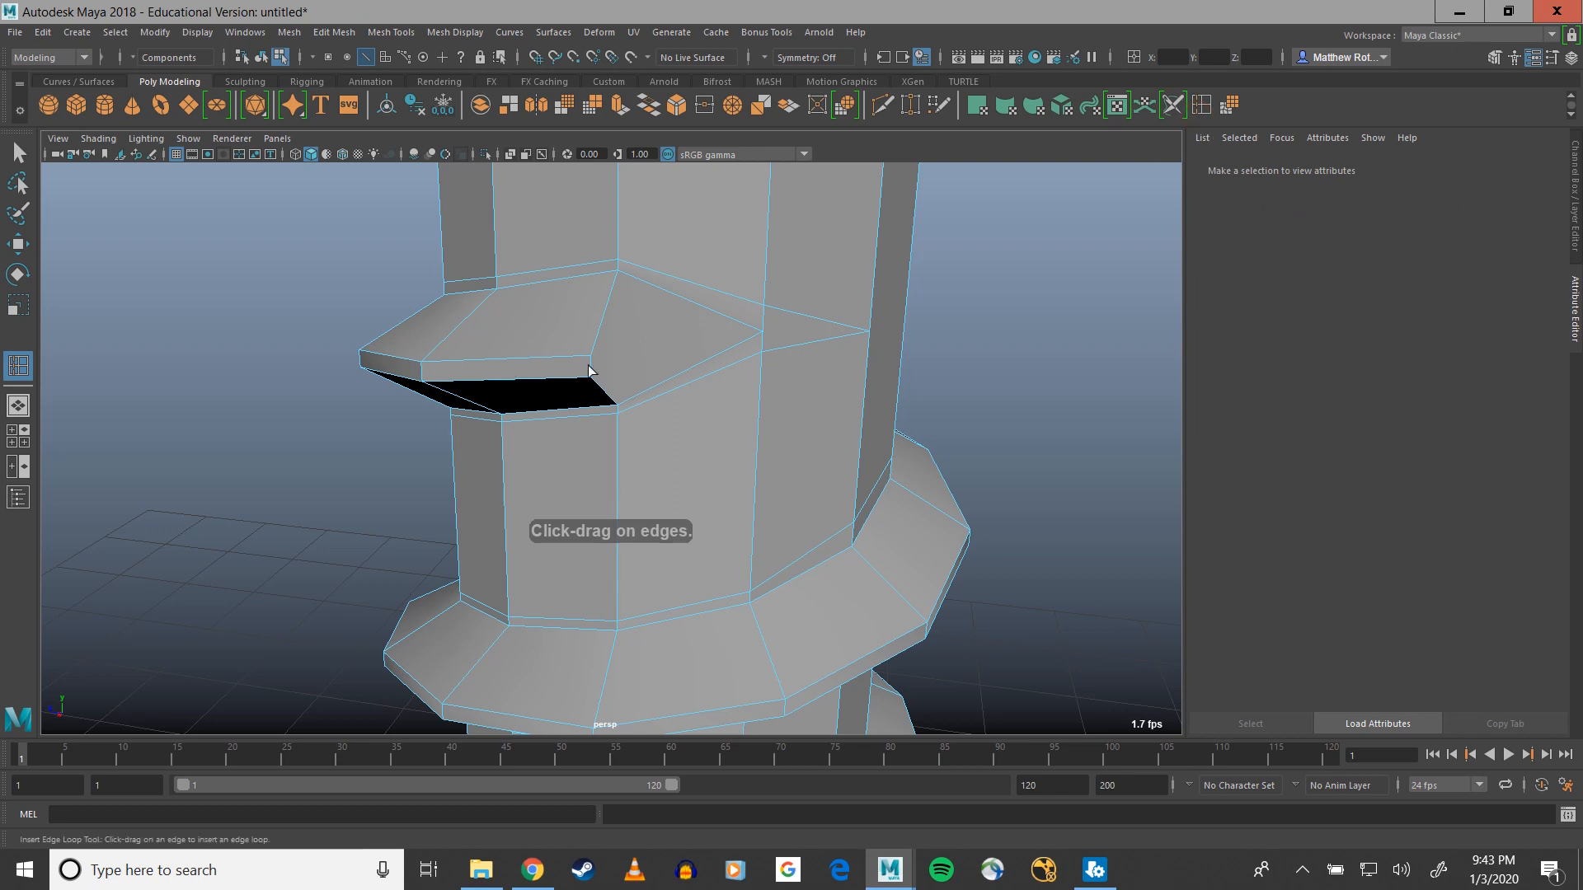
drag(594, 372, 595, 371)
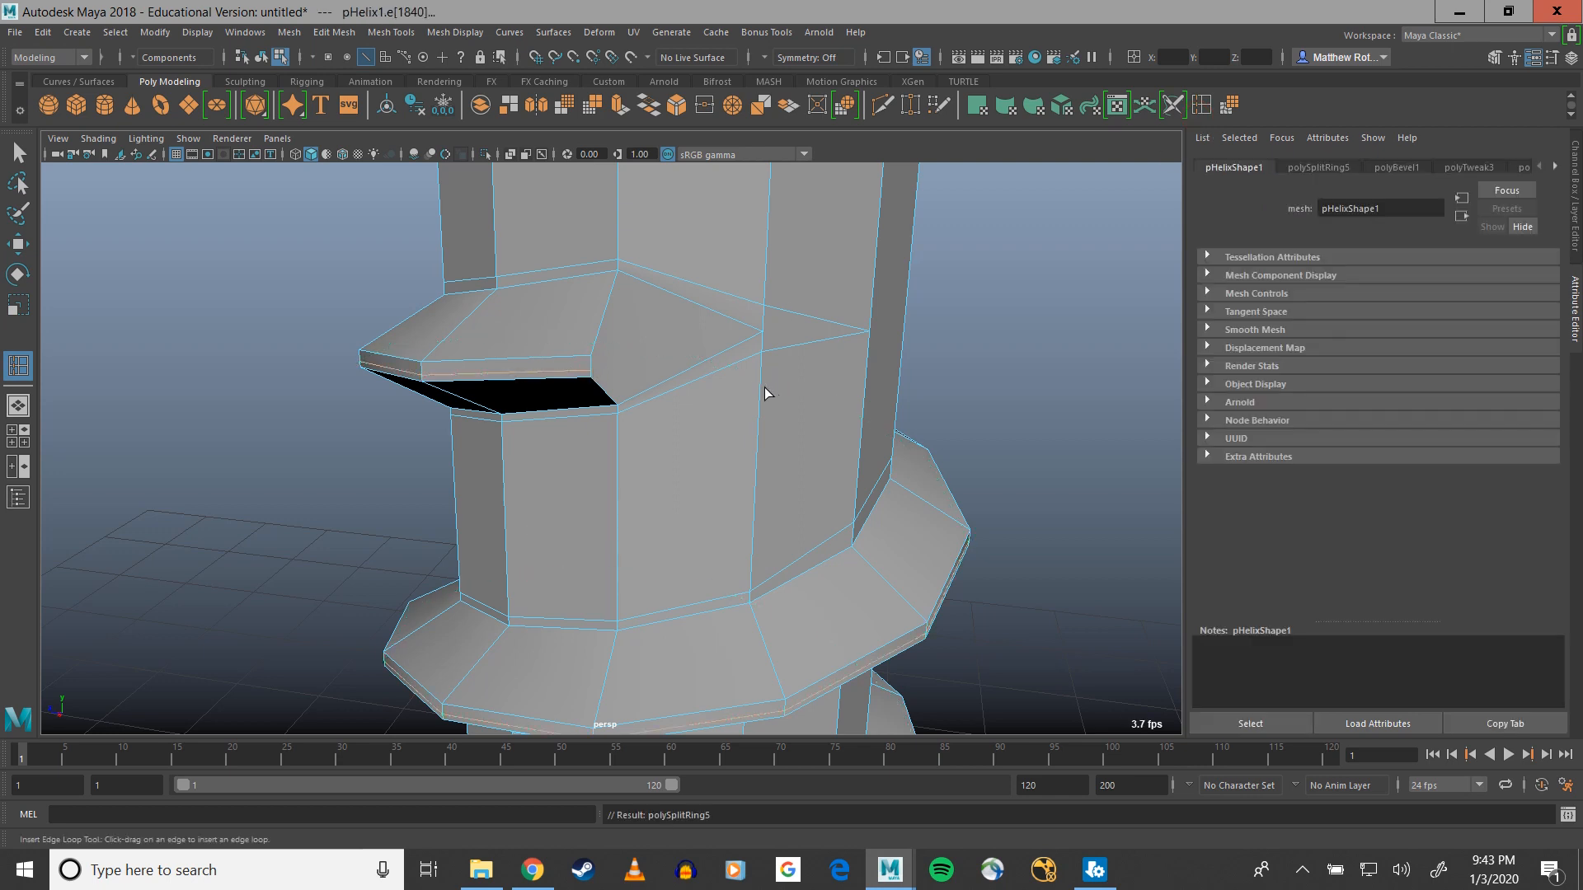
key(ctrl+z)
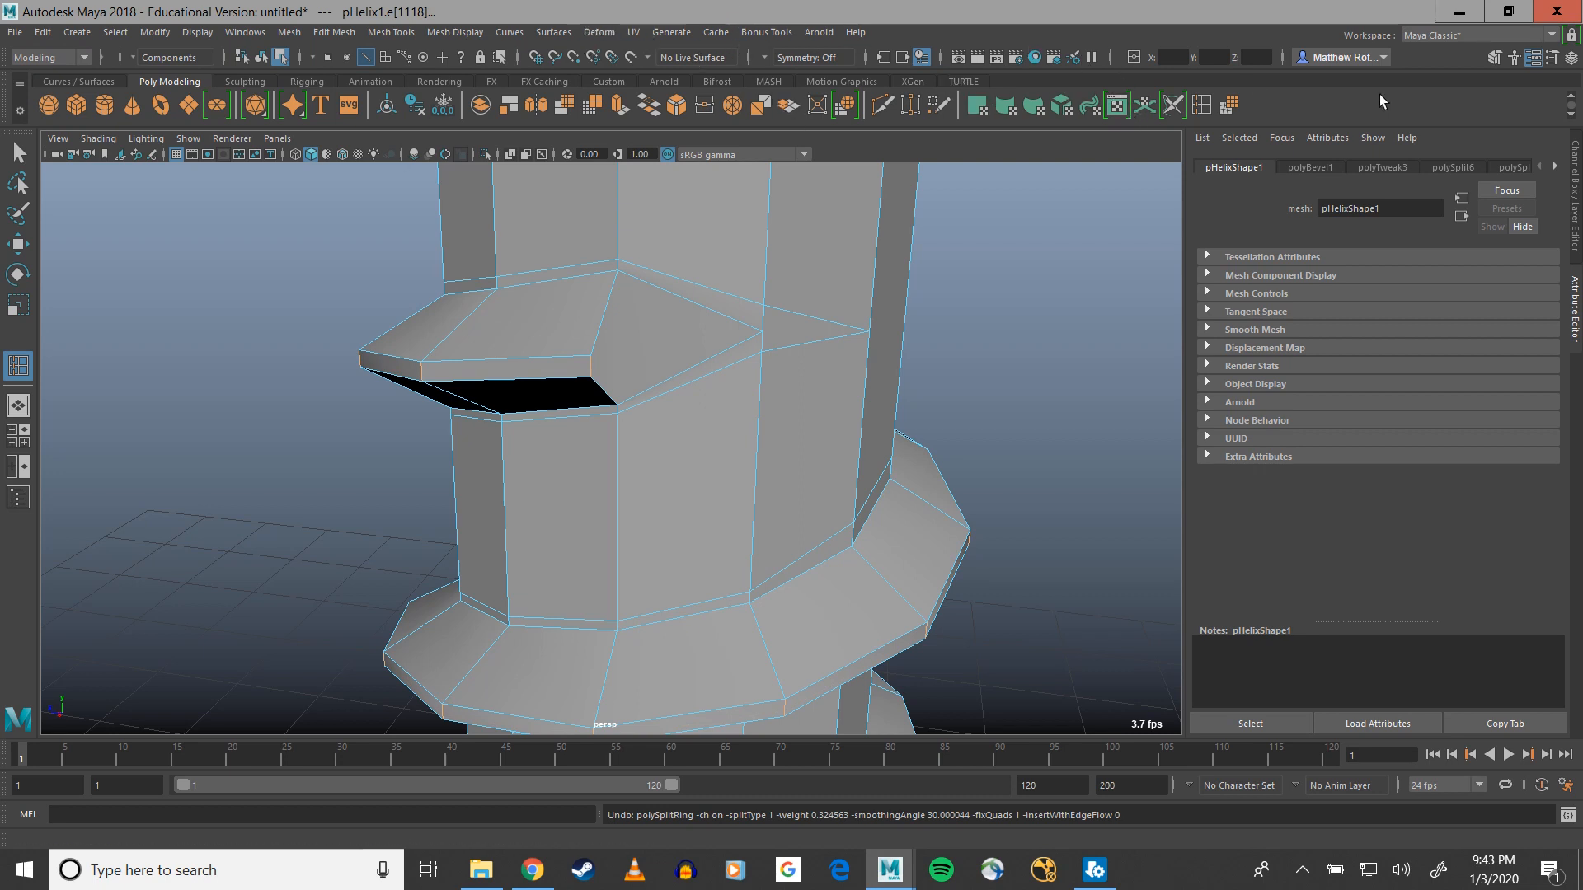
Insert one centred edge loop along the thread's bevelled crest, using the Multiple edge loops option with the number of loops set to 1
click(1551, 58)
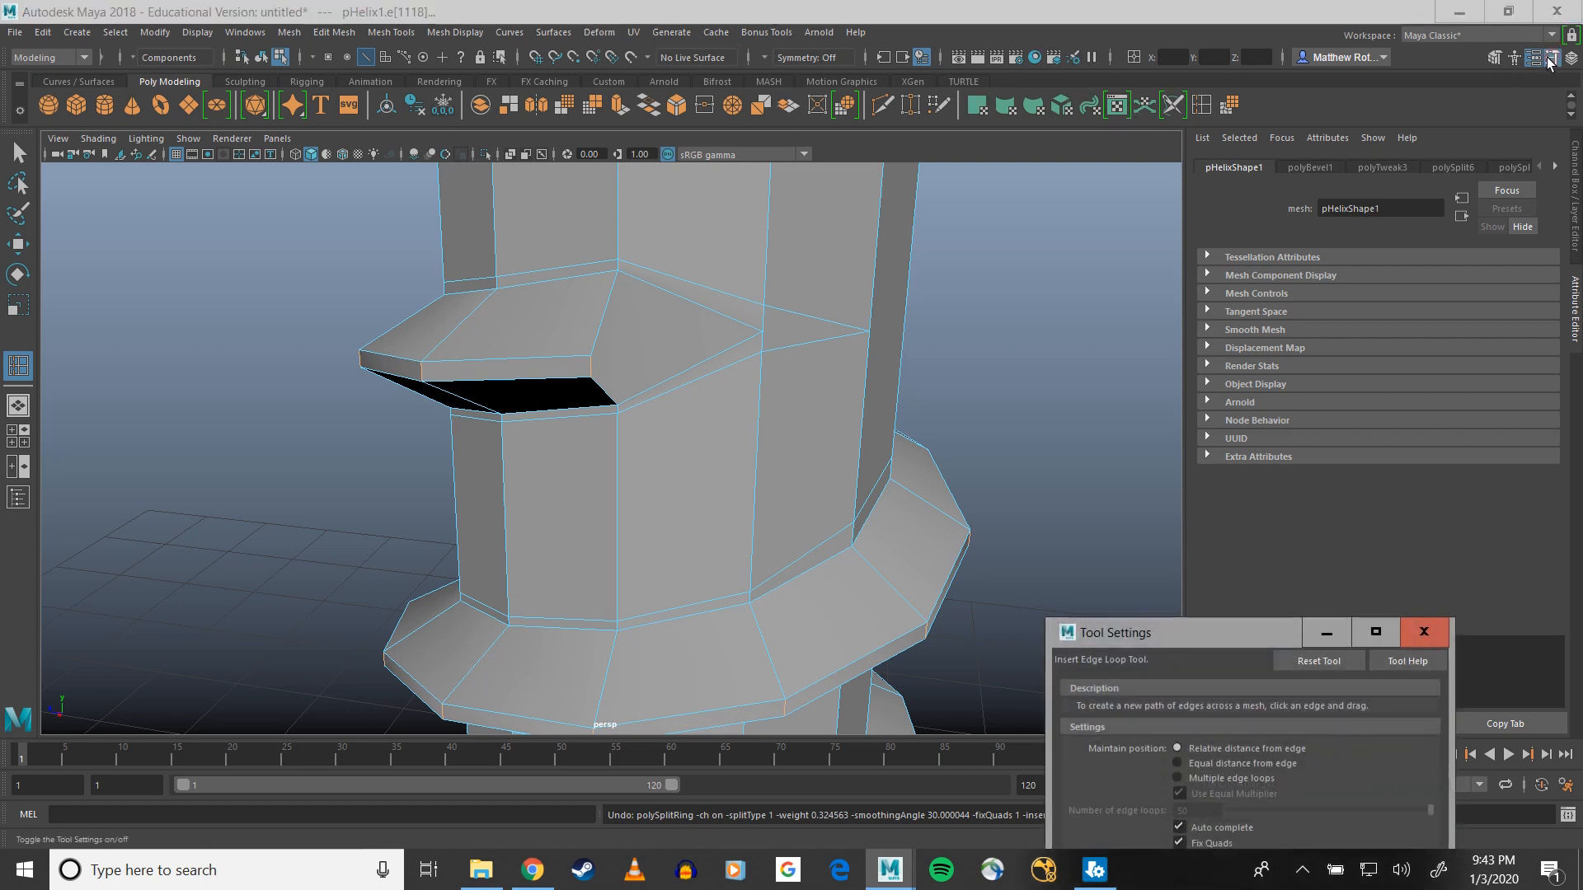
drag(1110, 620, 1109, 221)
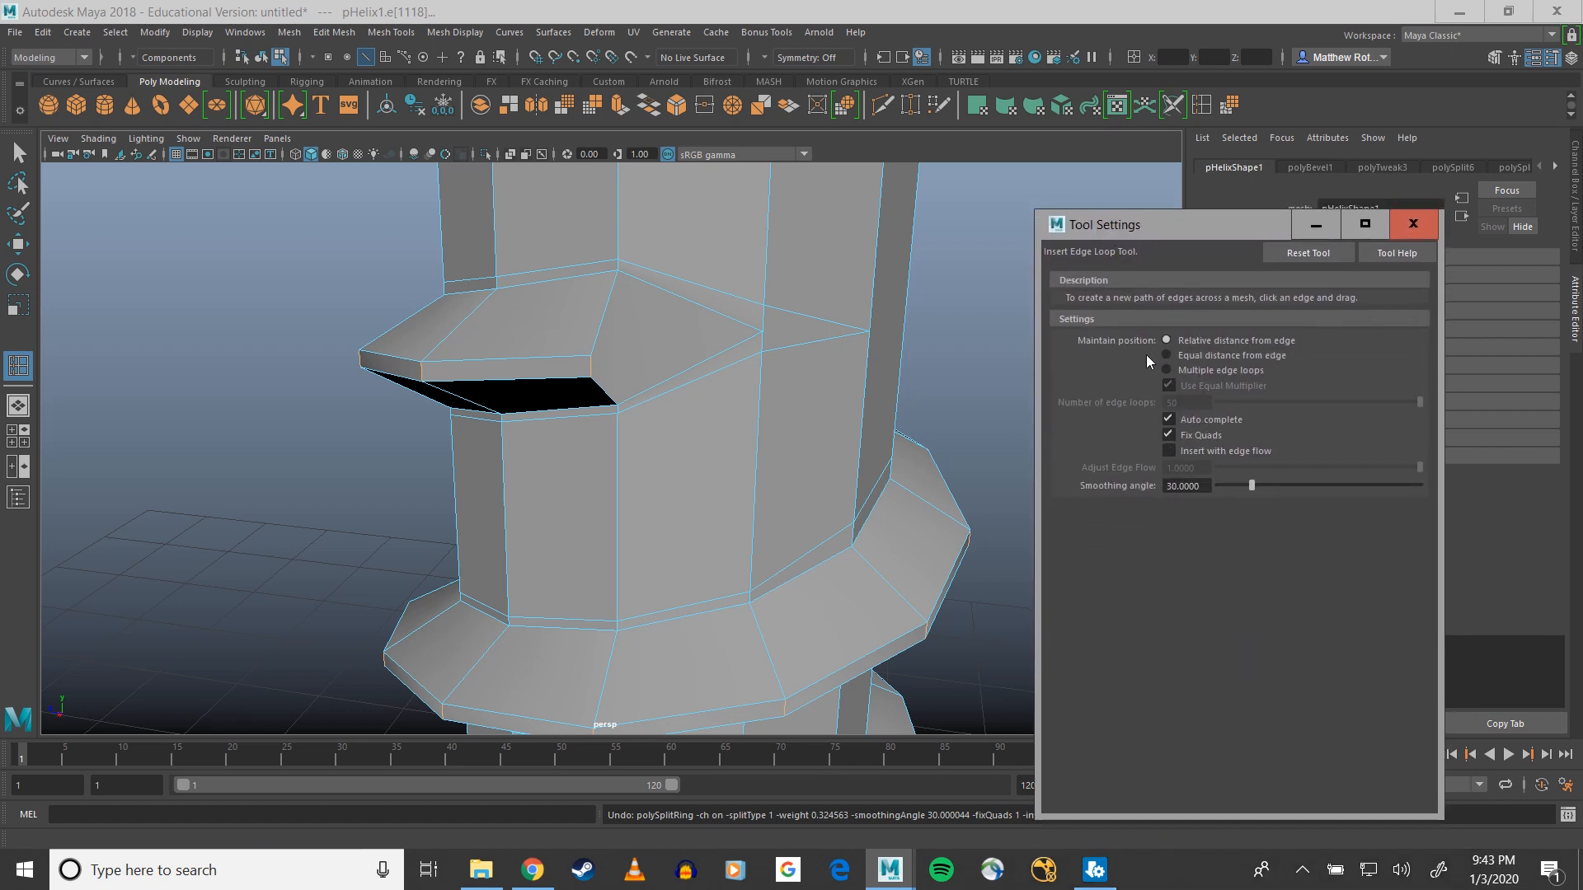
click(1165, 370)
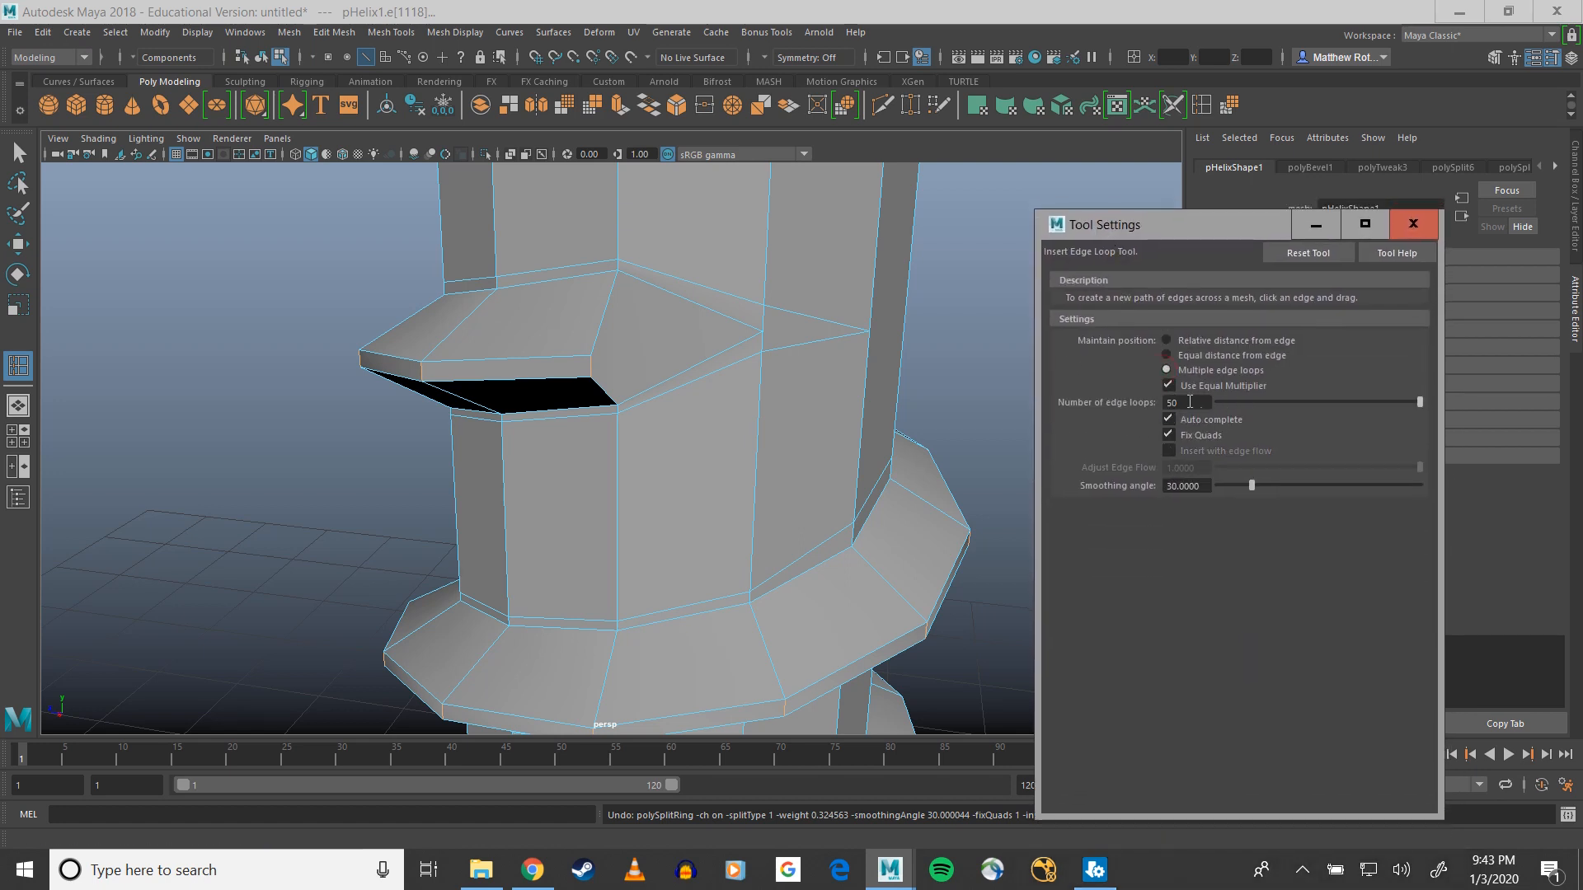
drag(1189, 402, 1072, 400)
text(1)
key(Return)
scroll(577, 371, up, 6)
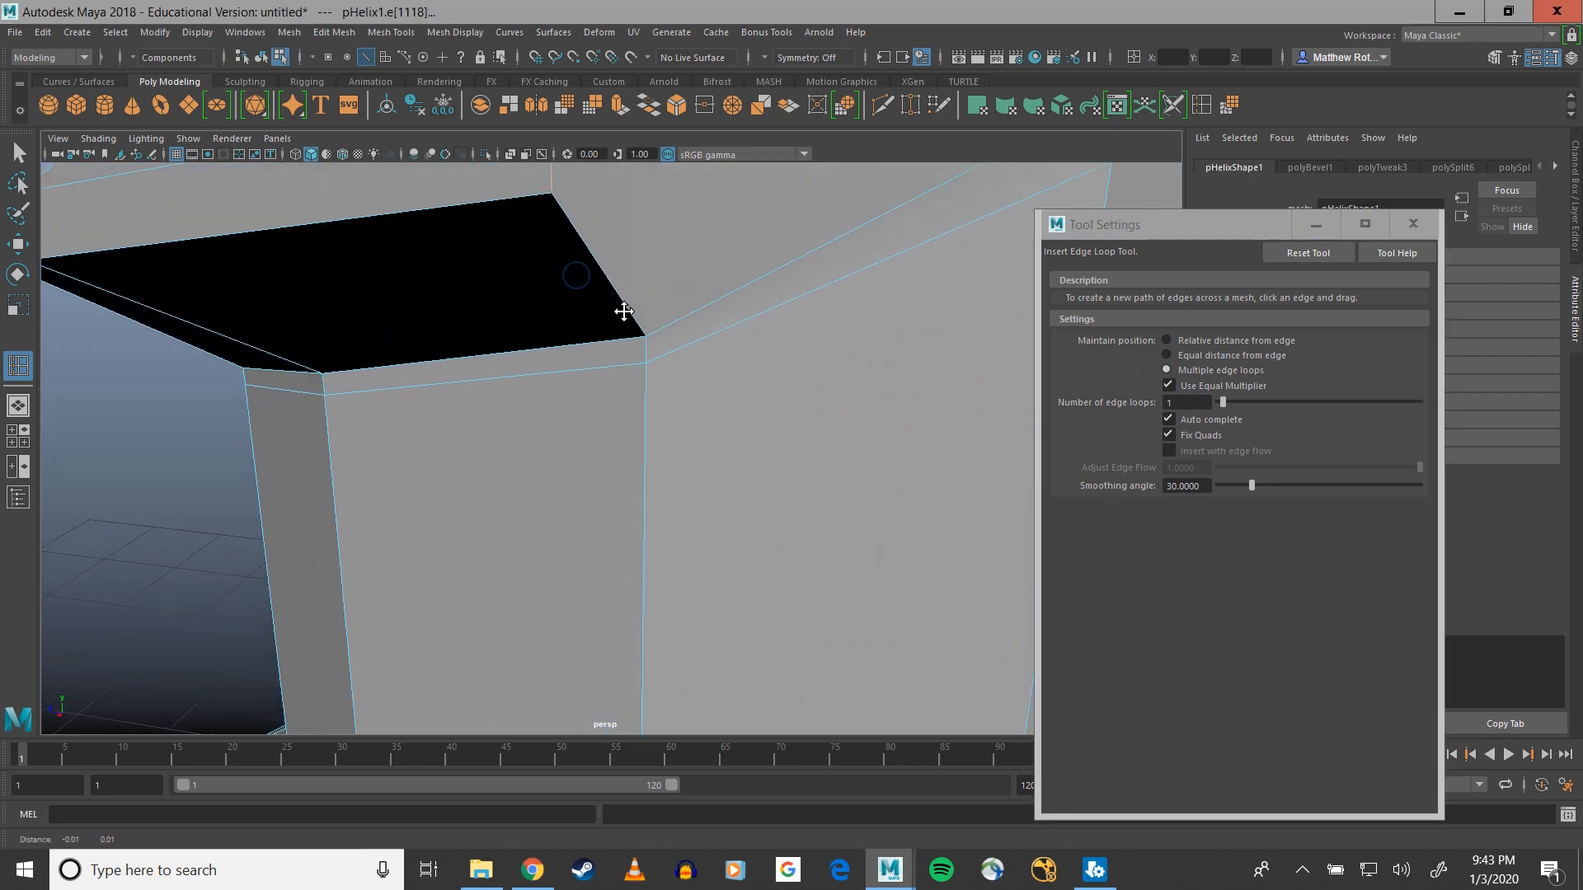
alt+drag(624, 312, 630, 377)
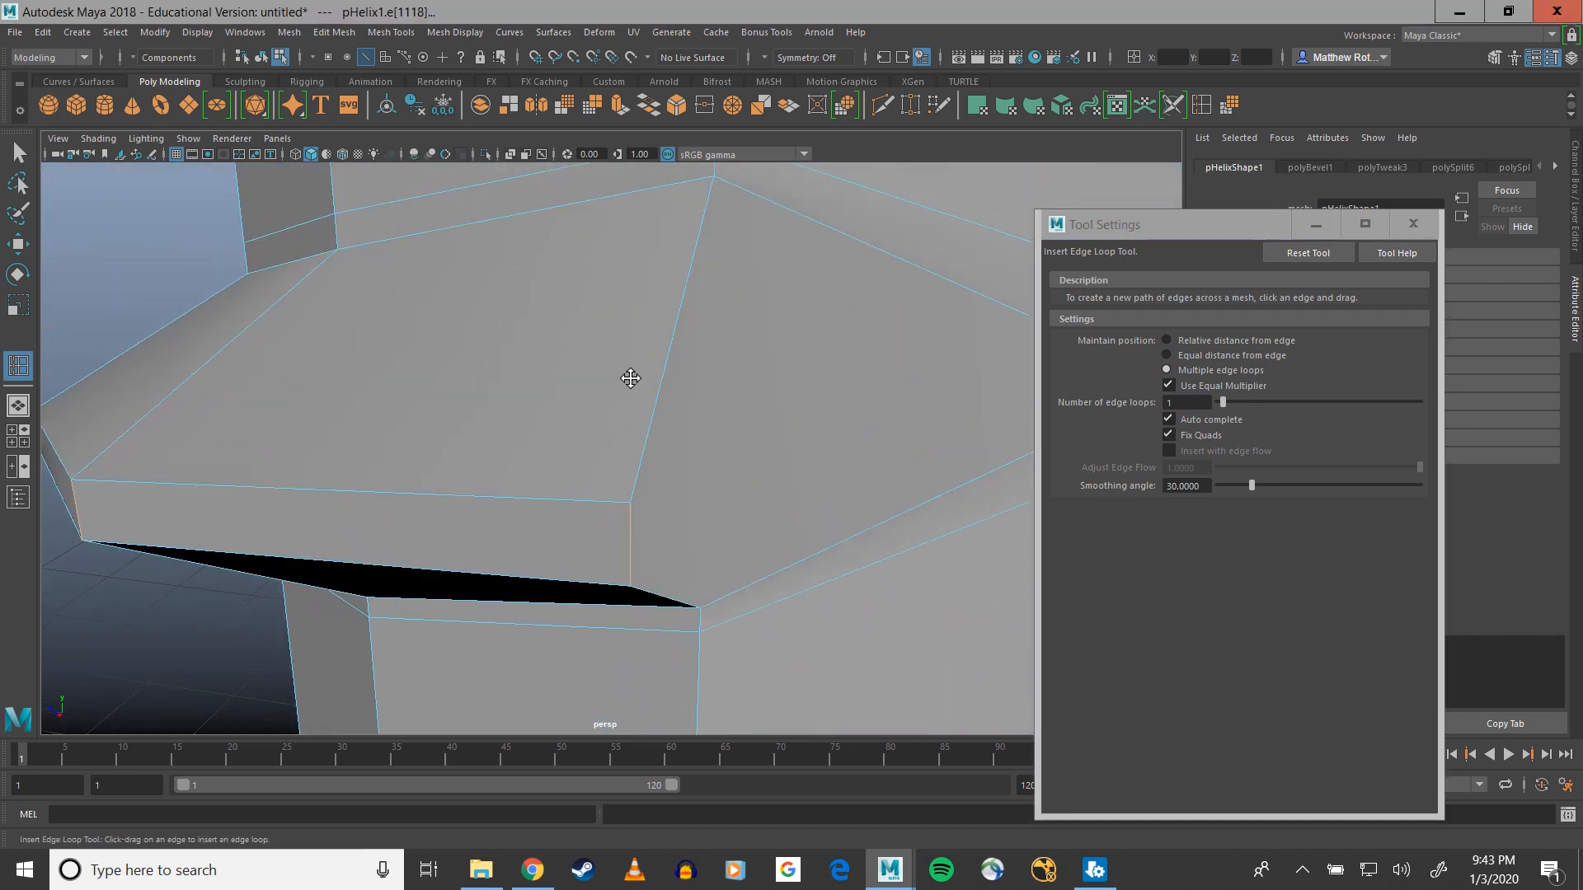
click(630, 515)
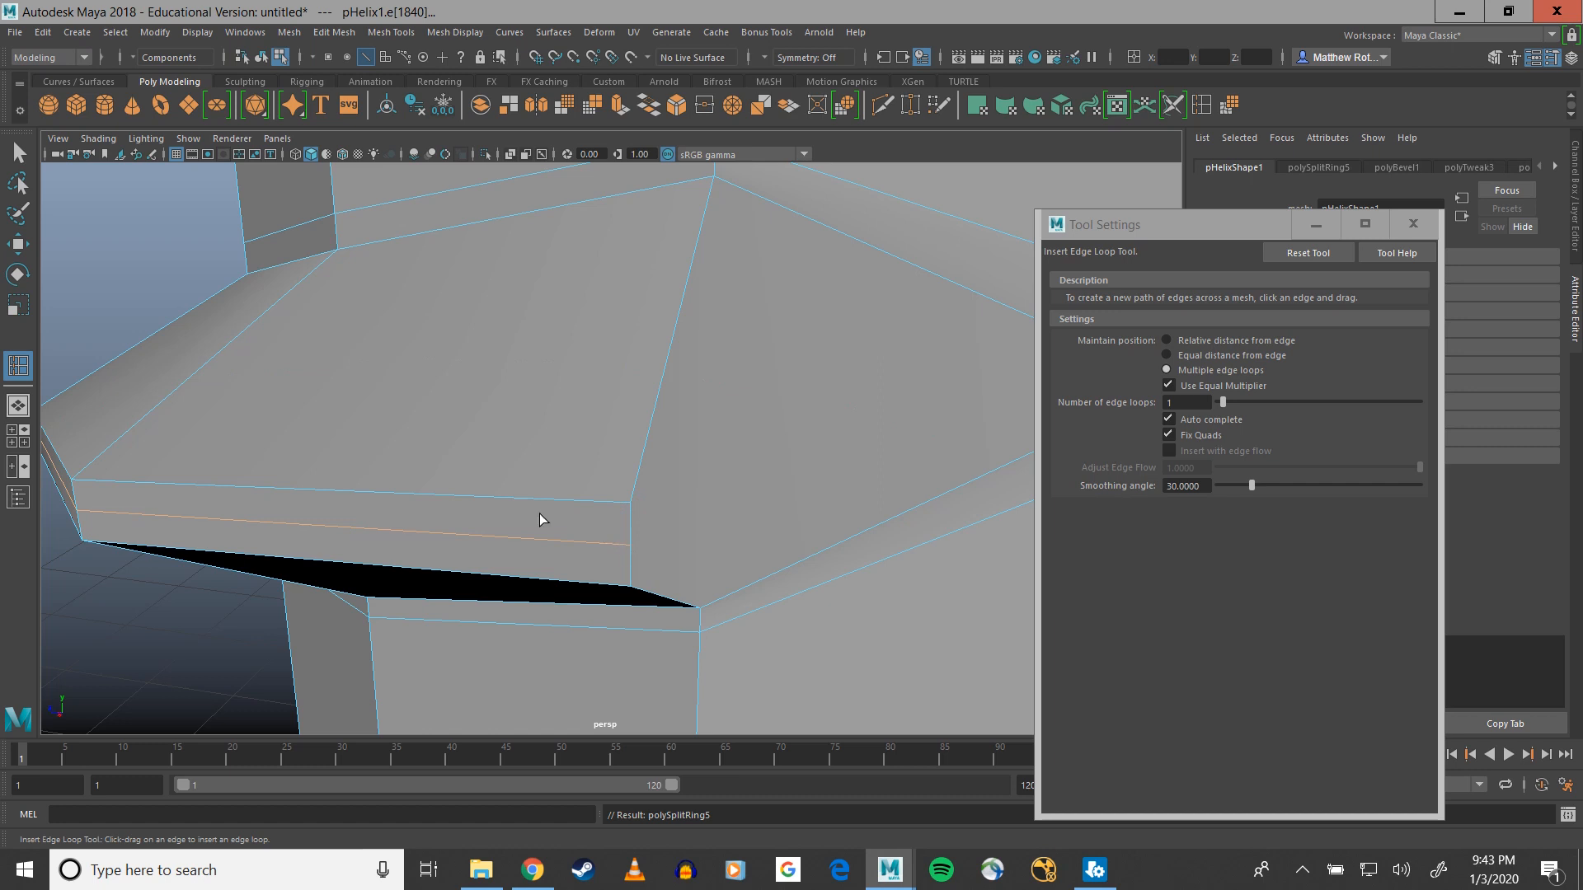
click(1402, 222)
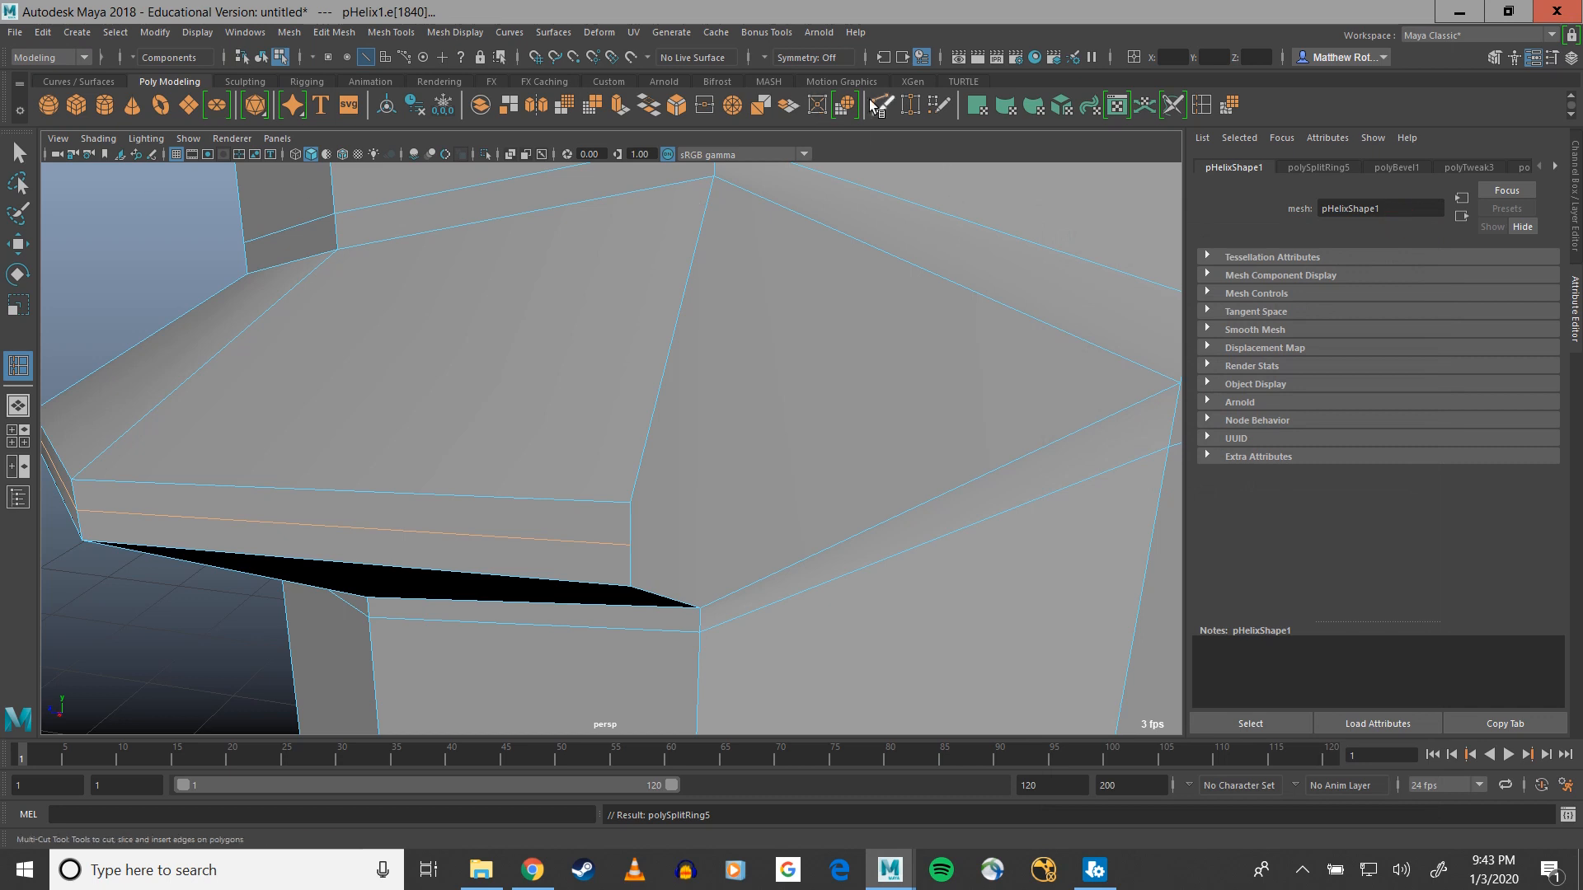
Cut an edge from the upper end of the crest's centre loop to the thread's upper tip on the shaft
click(882, 105)
click(631, 545)
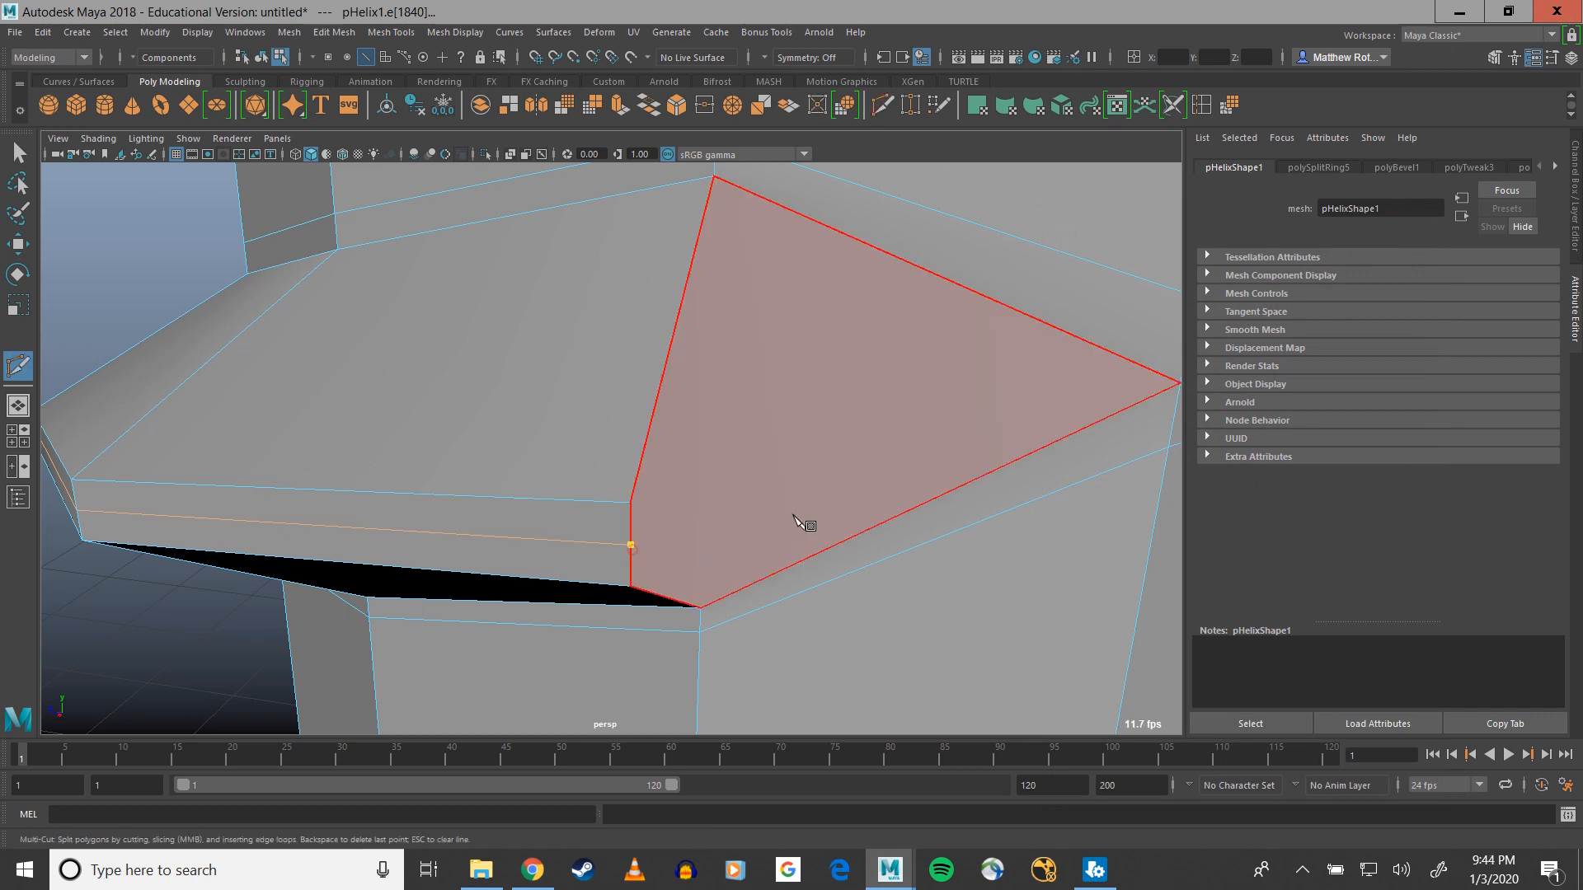
alt+middle_drag(1128, 446, 1077, 444)
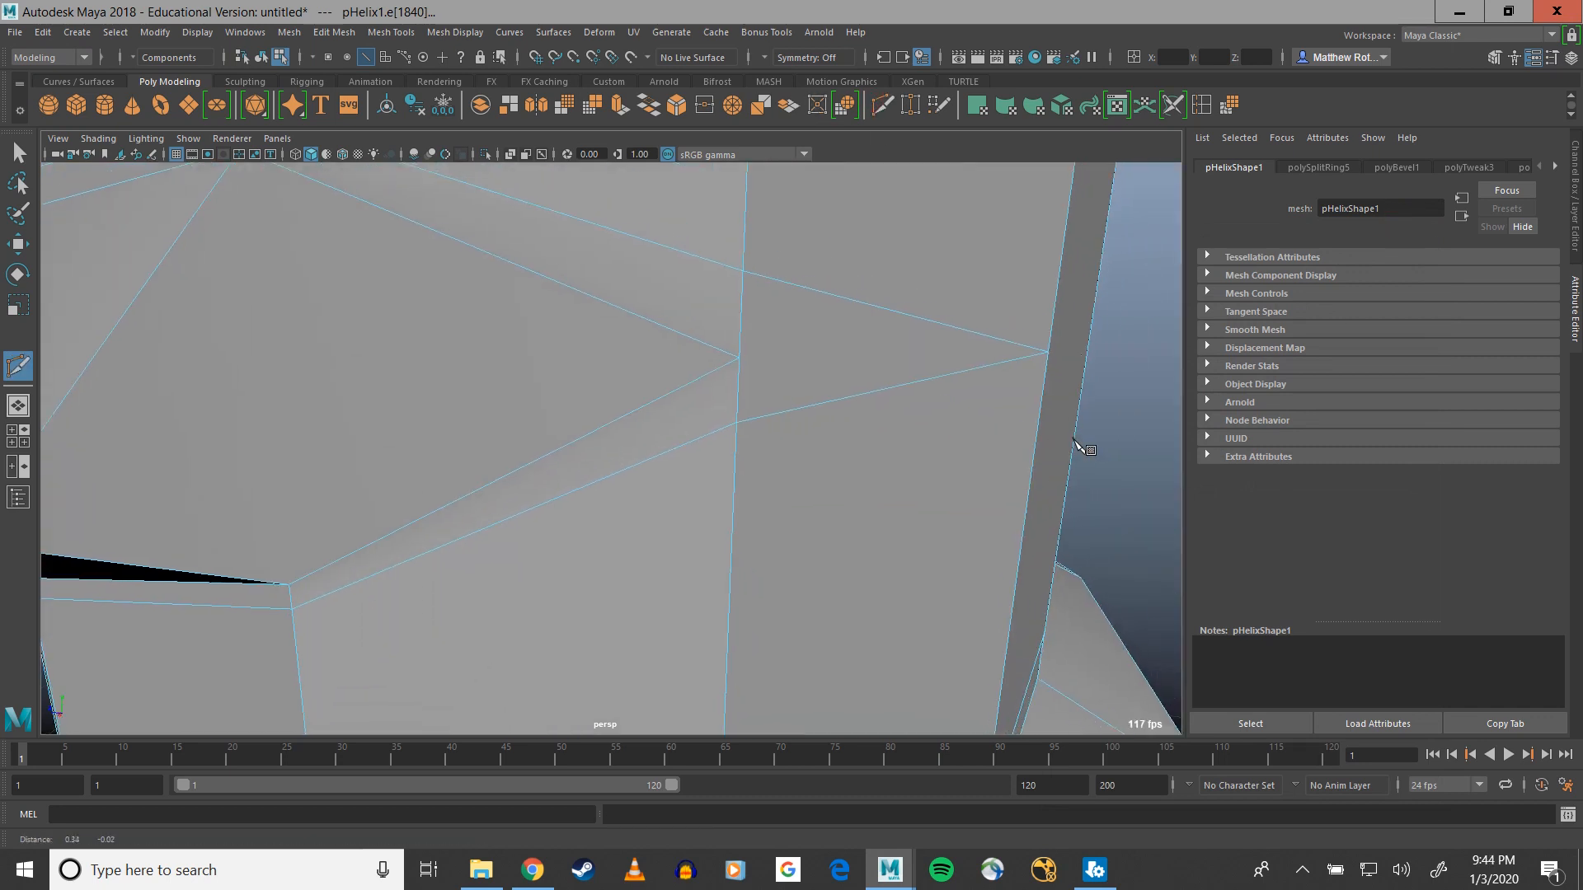
click(737, 362)
alt+middle_drag(594, 354, 666, 356)
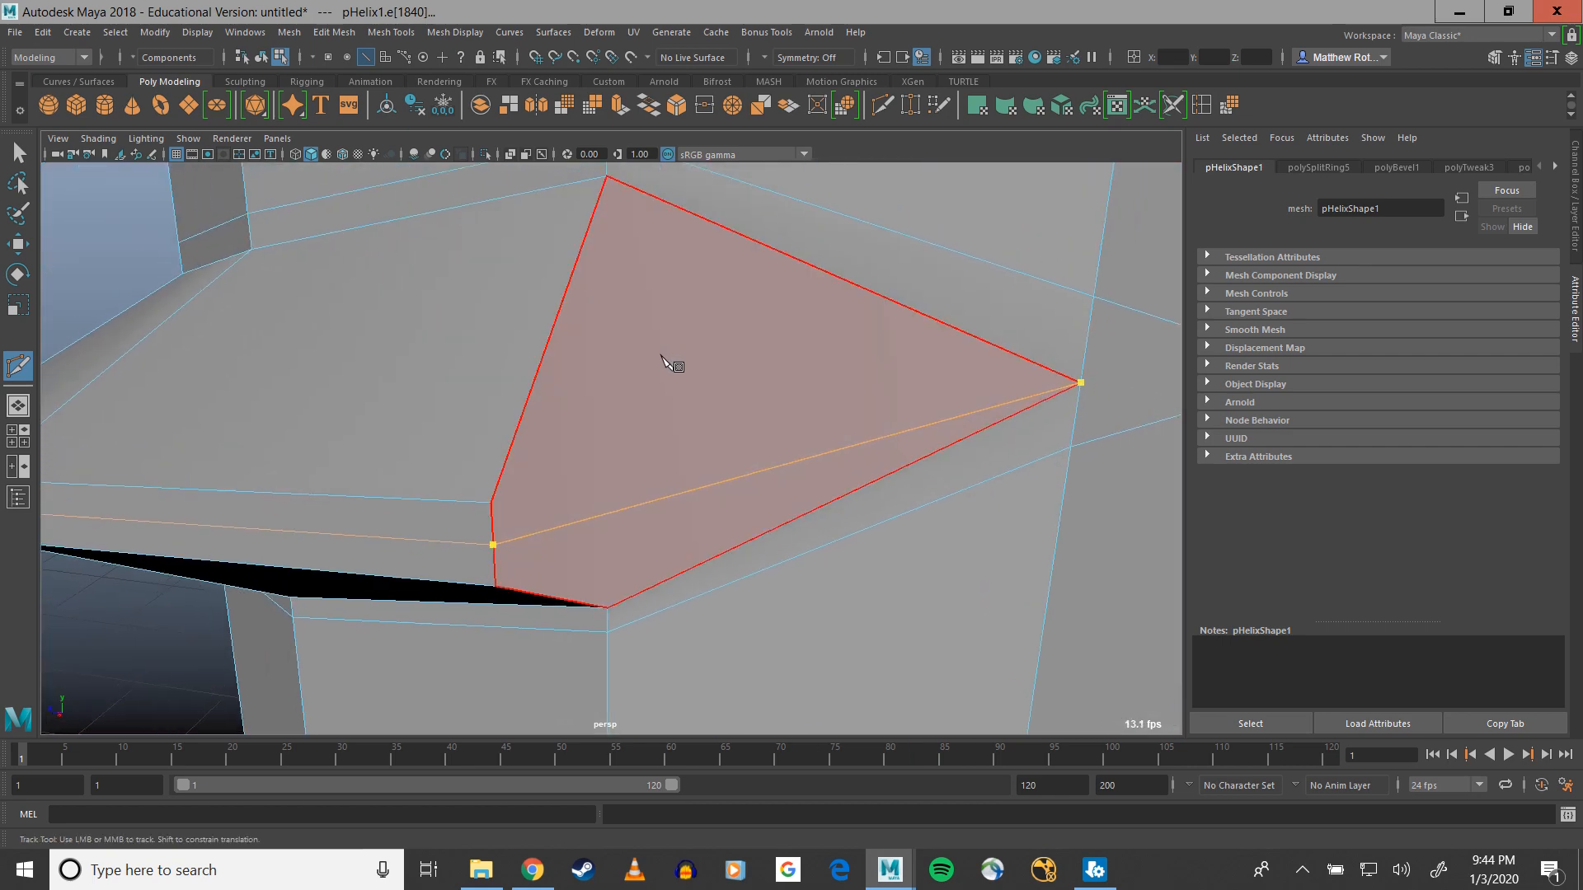
right_drag(667, 363, 626, 385)
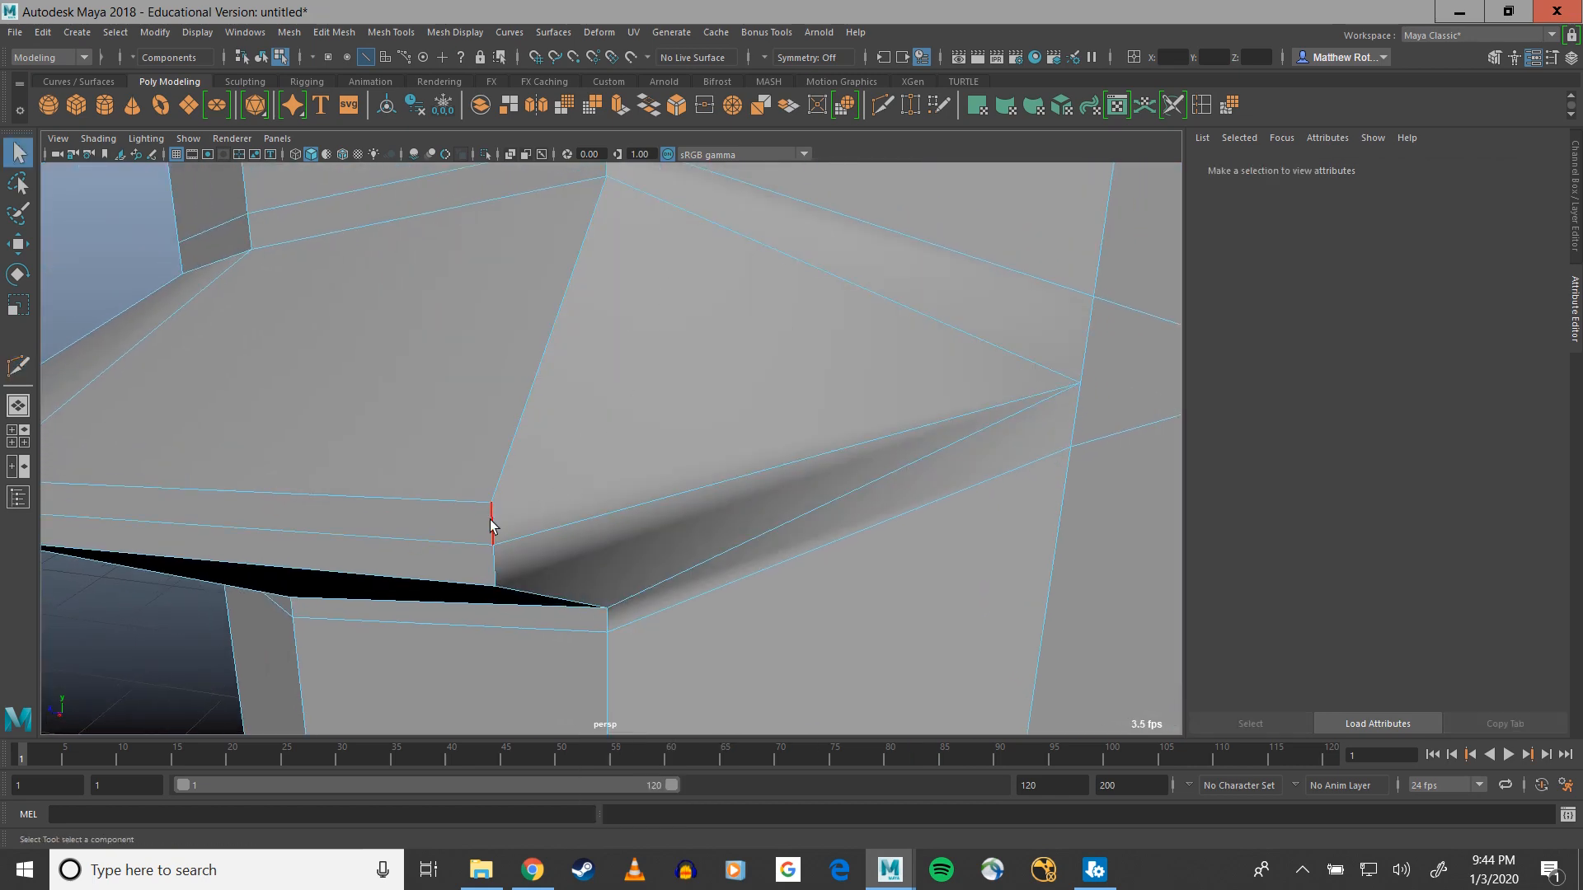
Highlight the border edges of the face above the new cut at the thread's upper tip to check its shape
shift+click(792, 259)
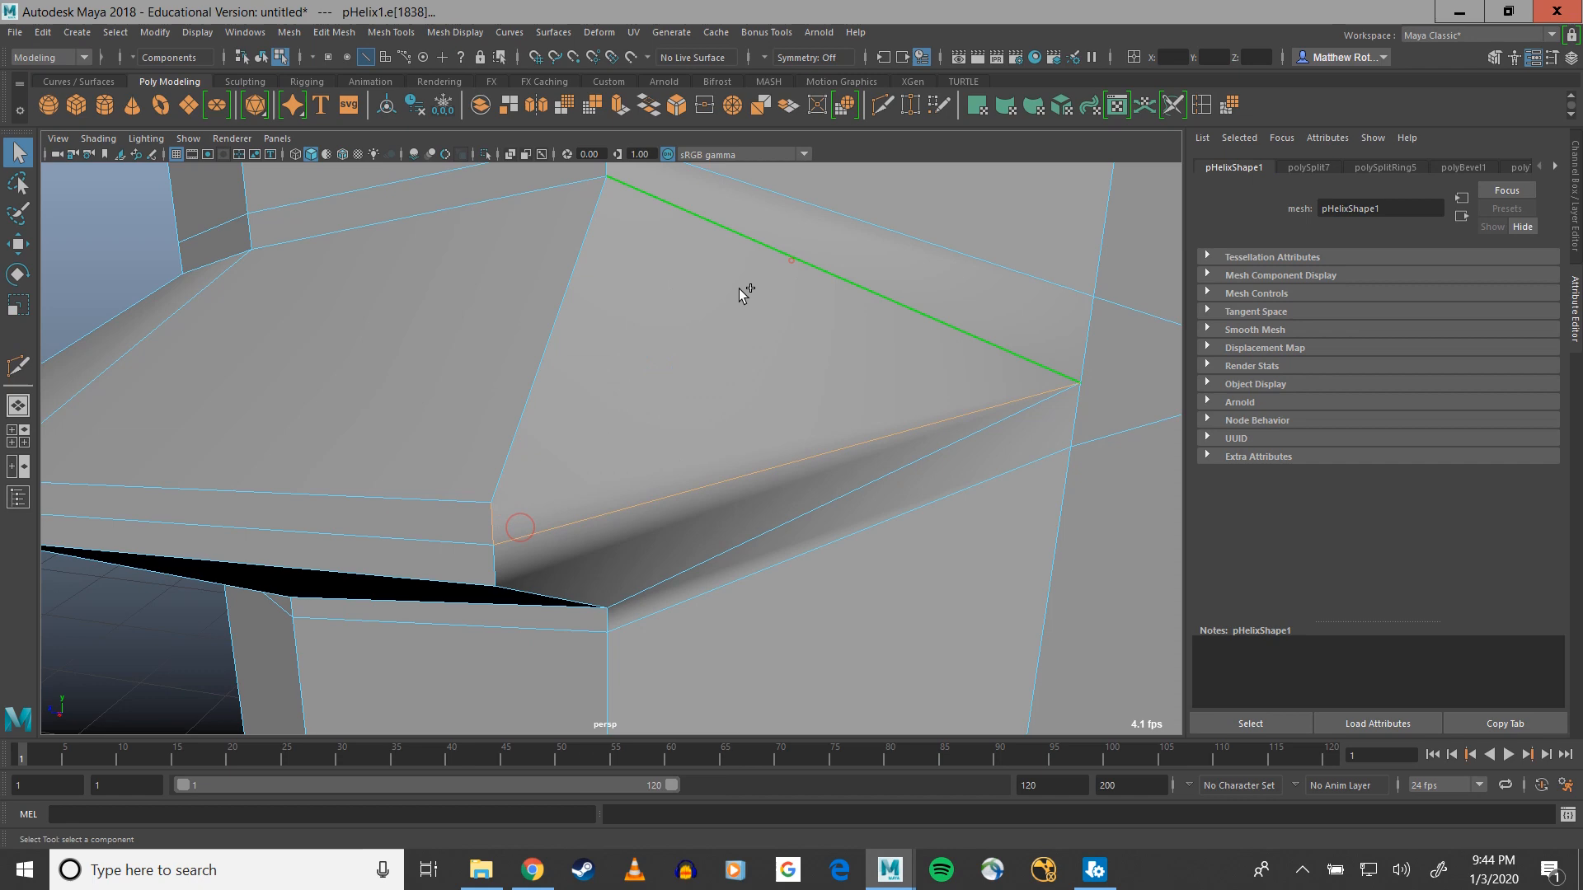
shift+click(571, 326)
scroll(690, 386, down, 5)
alt+middle_drag(789, 570, 768, 527)
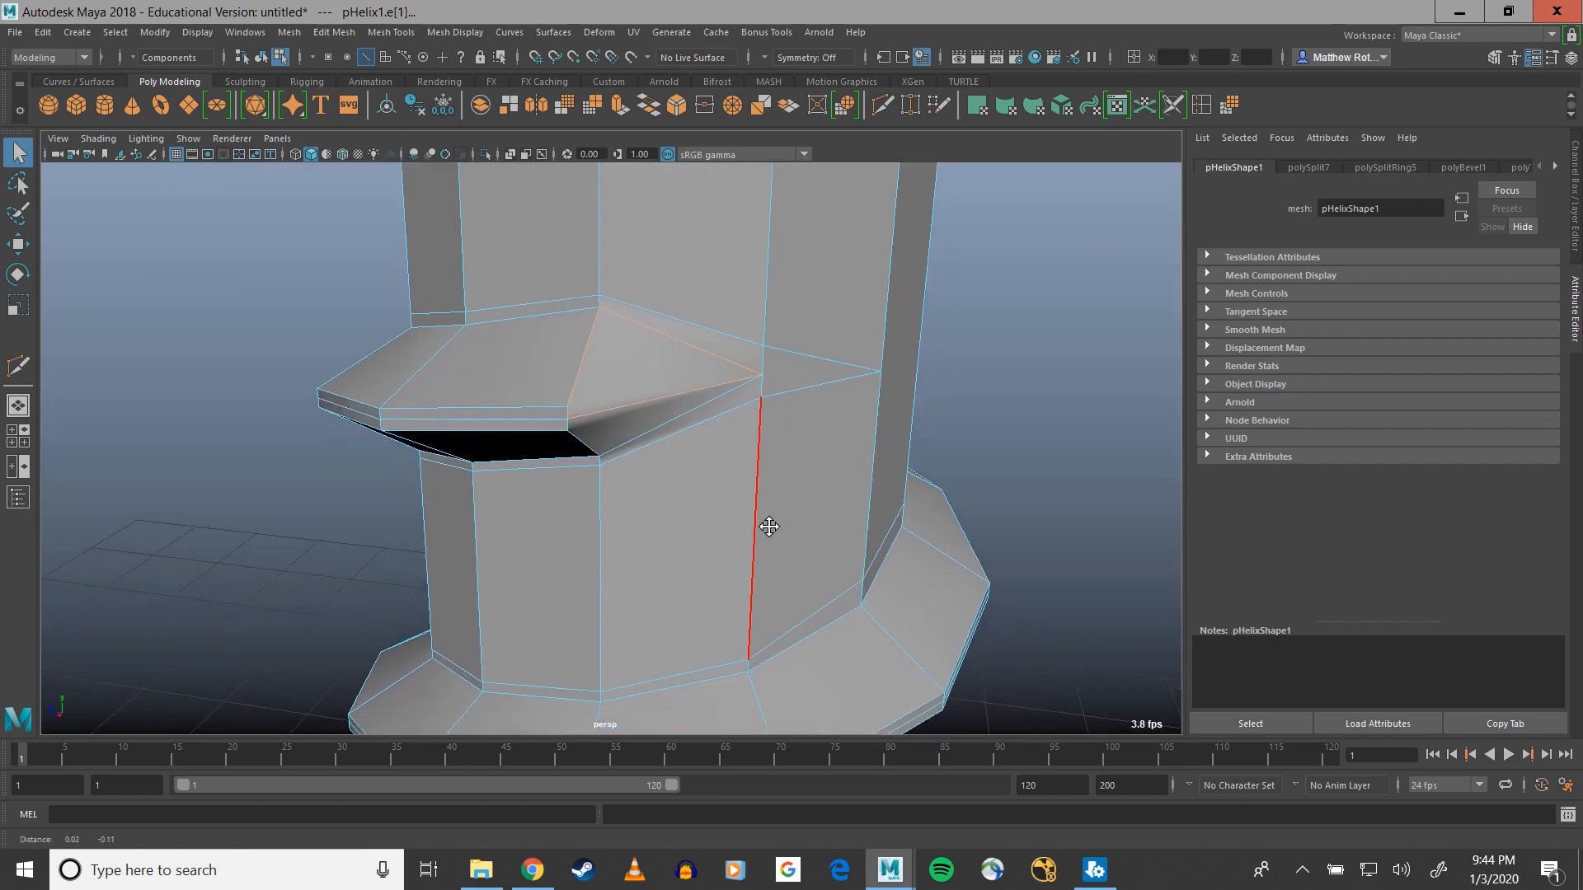
Cut an edge from the lower end of the crest's centre loop to the thread's lower tip on the shaft
alt+middle_drag(447, 517, 632, 259)
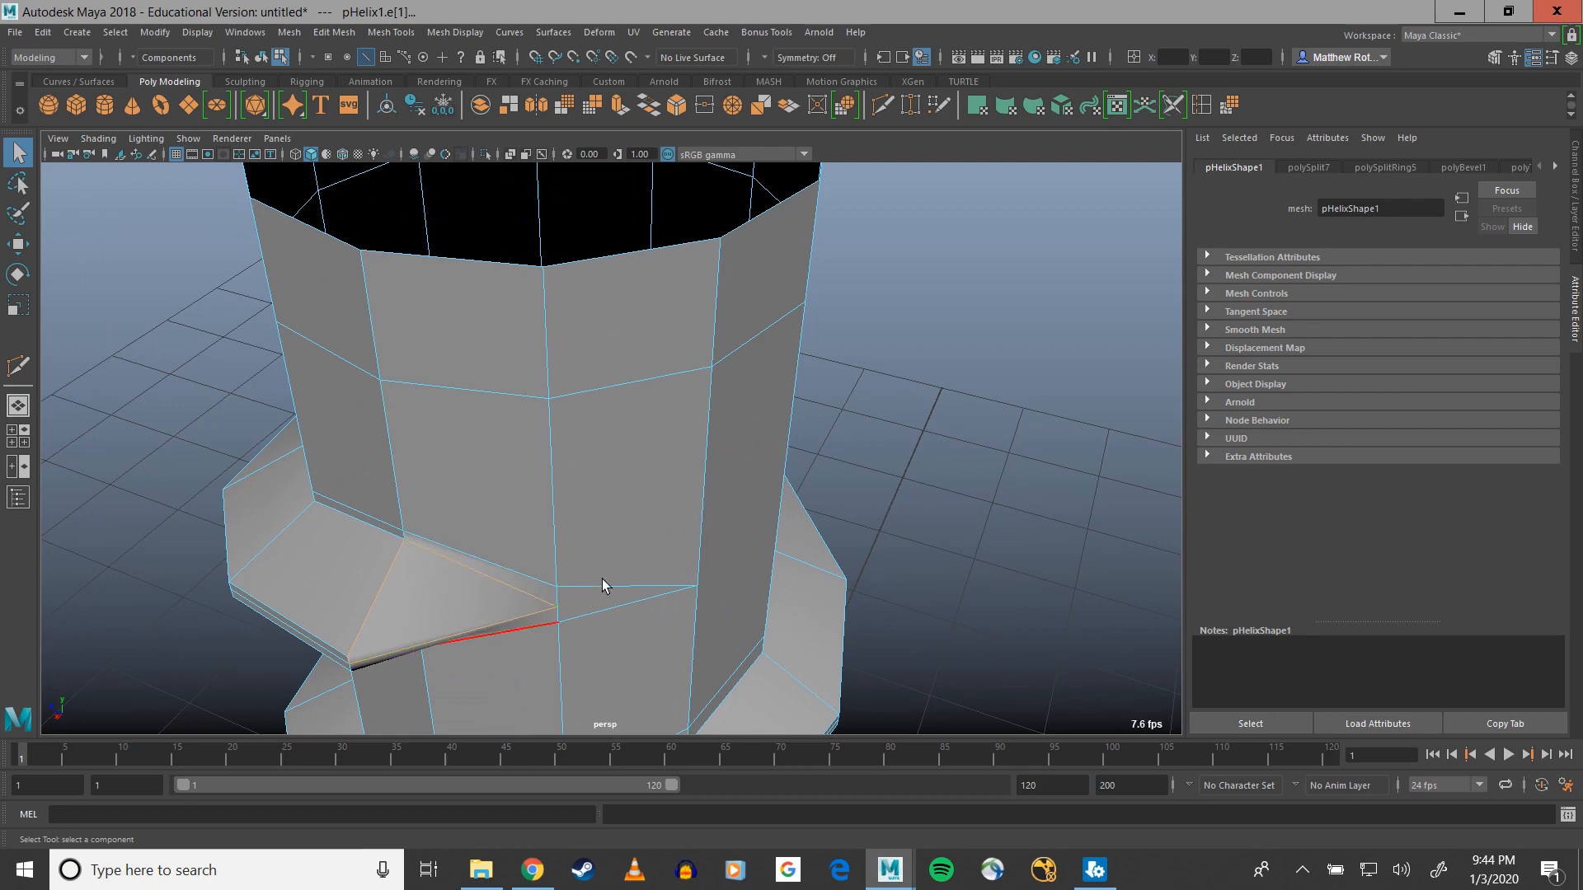
alt+middle_drag(602, 579, 703, 349)
alt+drag(662, 539, 615, 470)
alt+middle_drag(617, 471, 624, 363)
alt+middle_drag(691, 532, 691, 501)
alt+right_drag(643, 467, 742, 672)
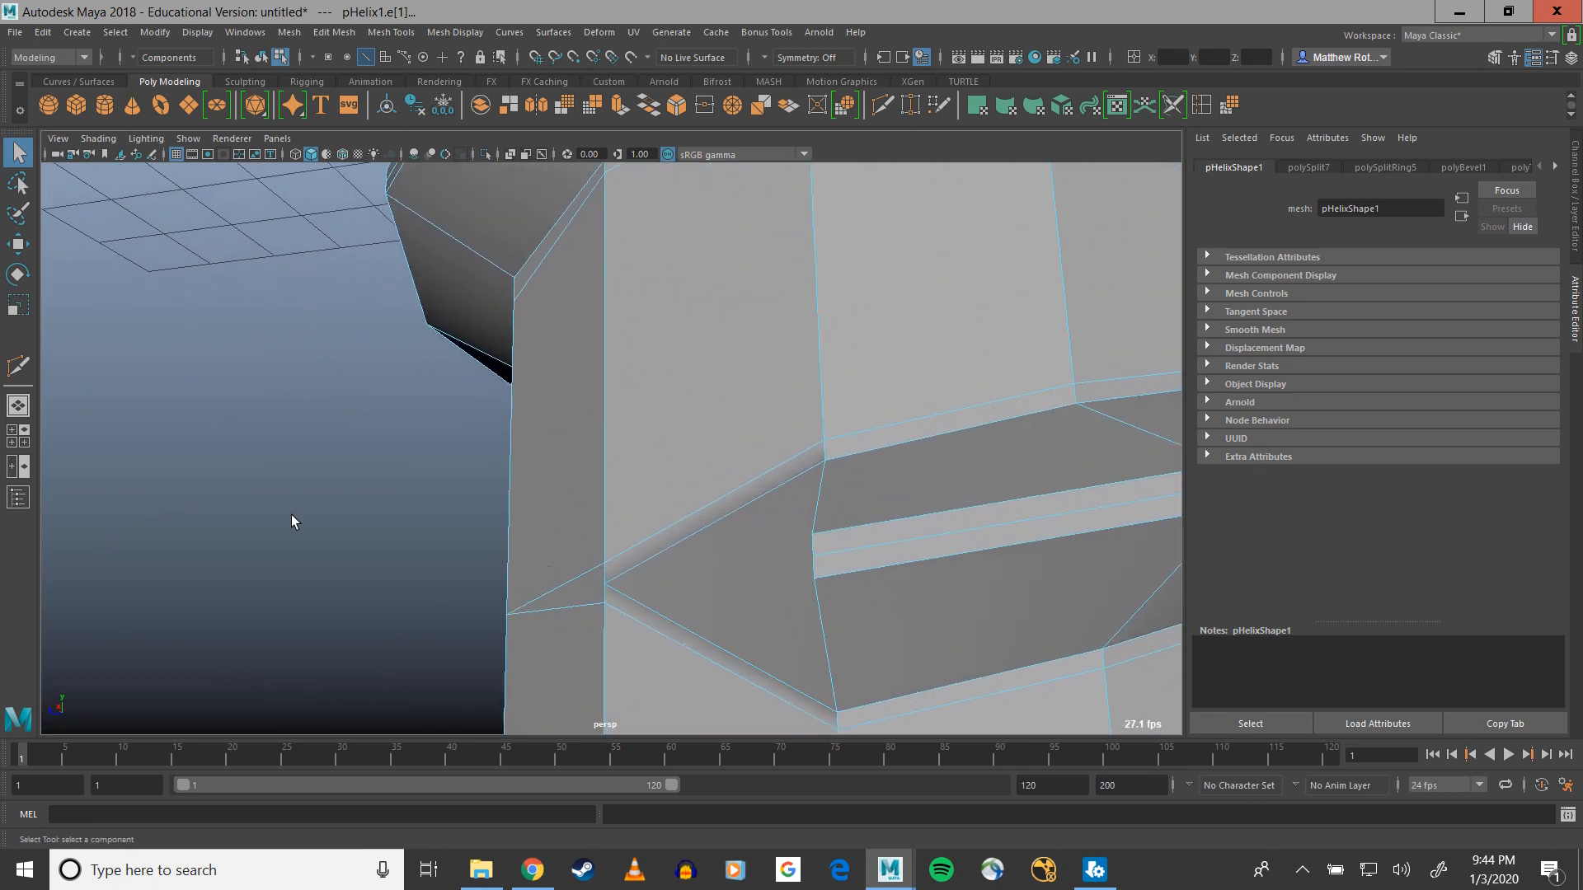
click(18, 366)
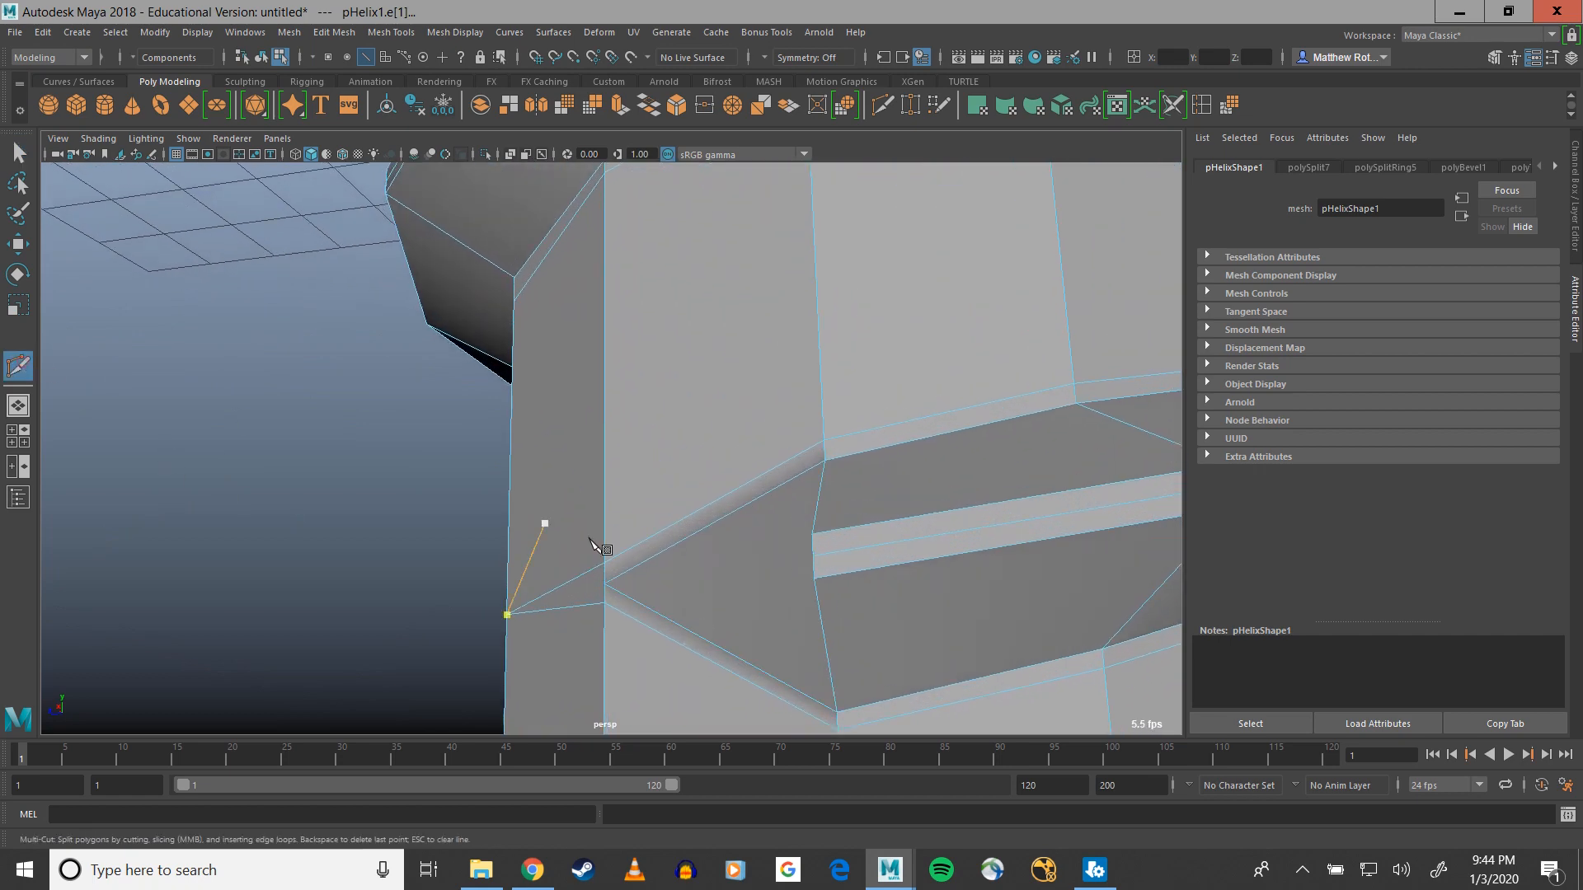
click(813, 558)
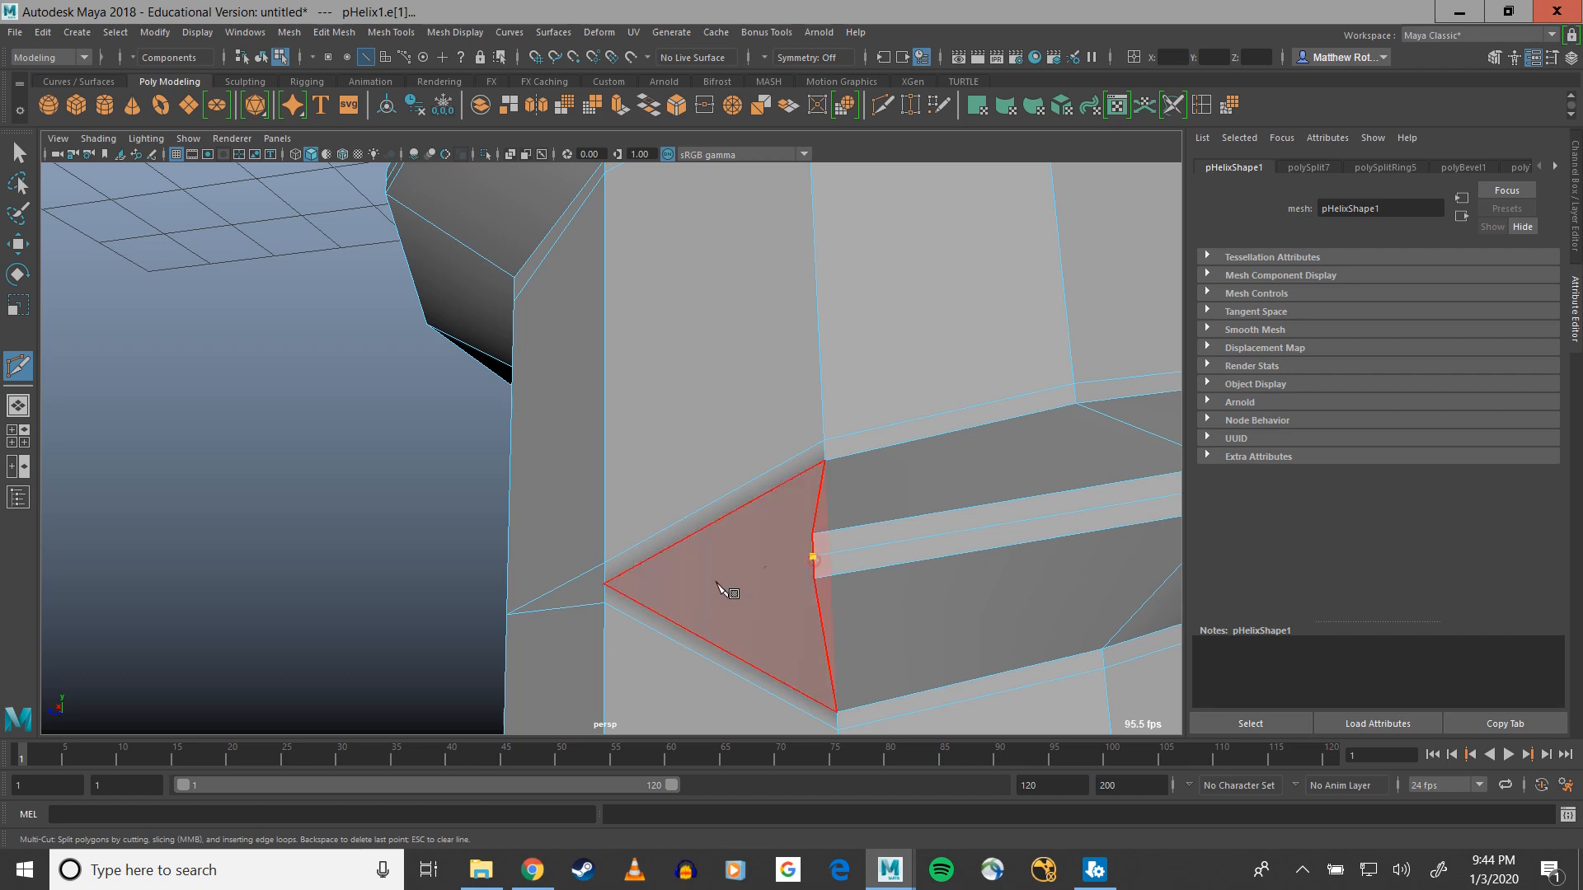
click(604, 584)
scroll(775, 569, down, 5)
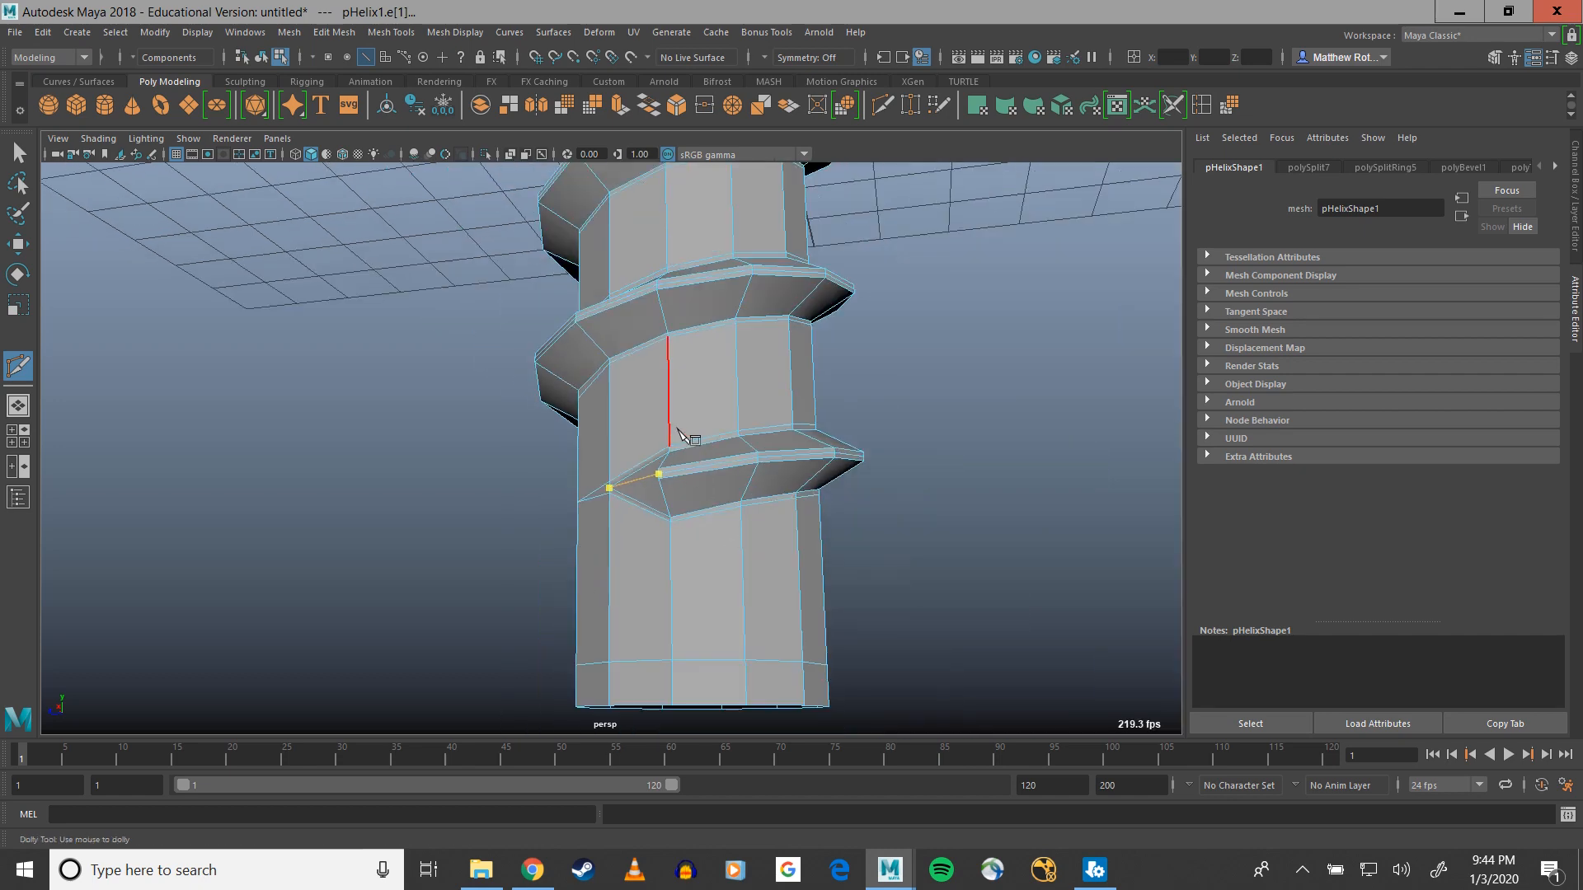
scroll(683, 437, down, 3)
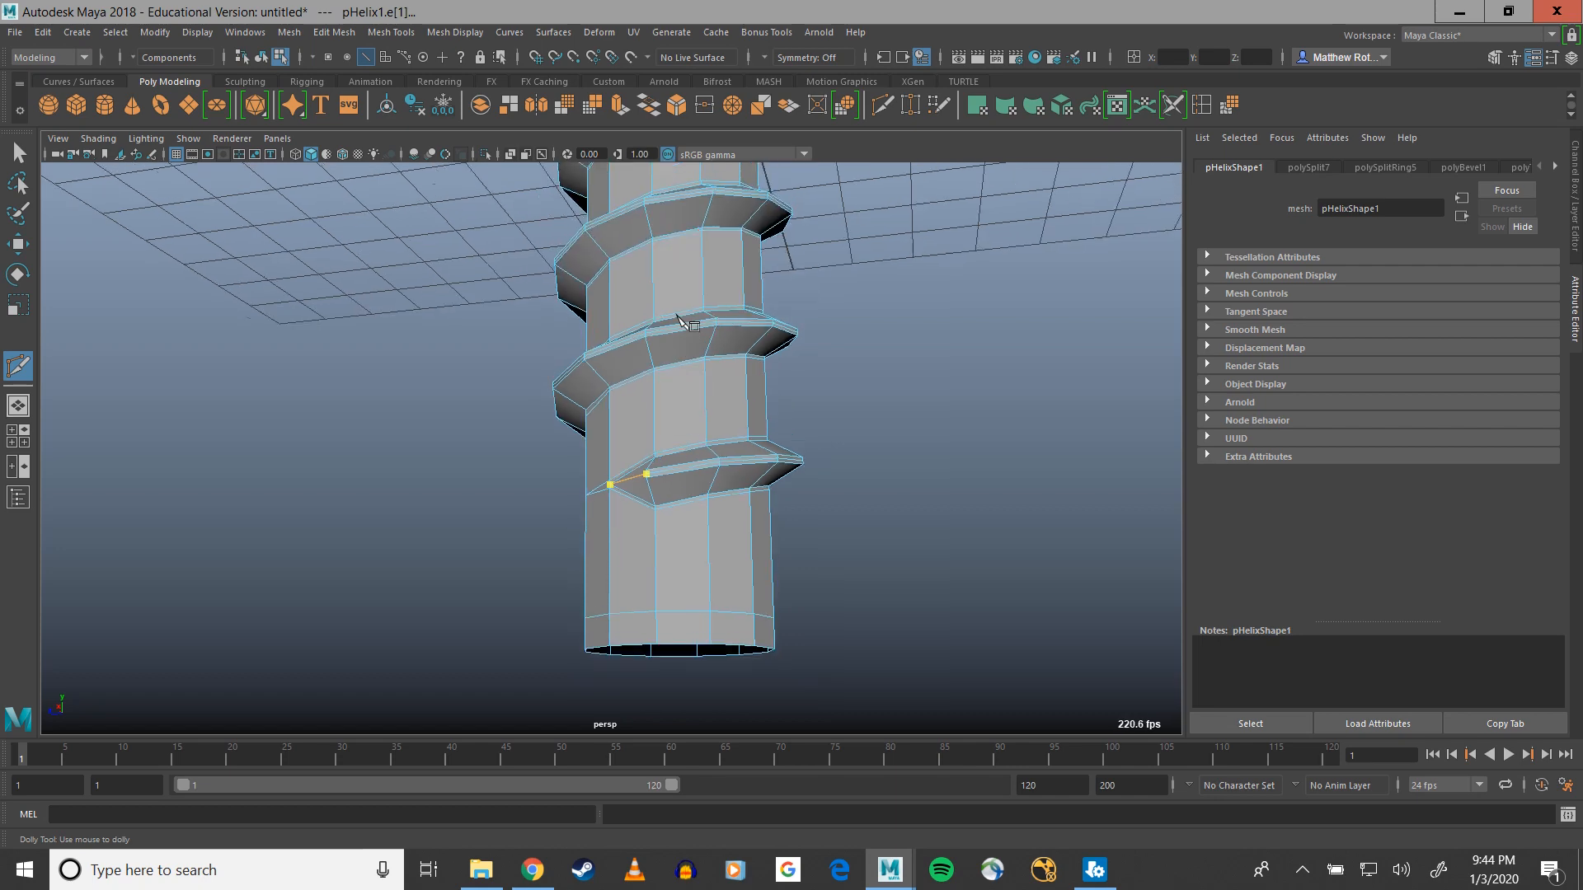
alt+middle_drag(677, 318, 691, 594)
key(q)
Examine the whole threaded shaft in object mode, from its open upper end down to its lower end
scroll(688, 406, down, 3)
alt+middle_drag(638, 281, 659, 503)
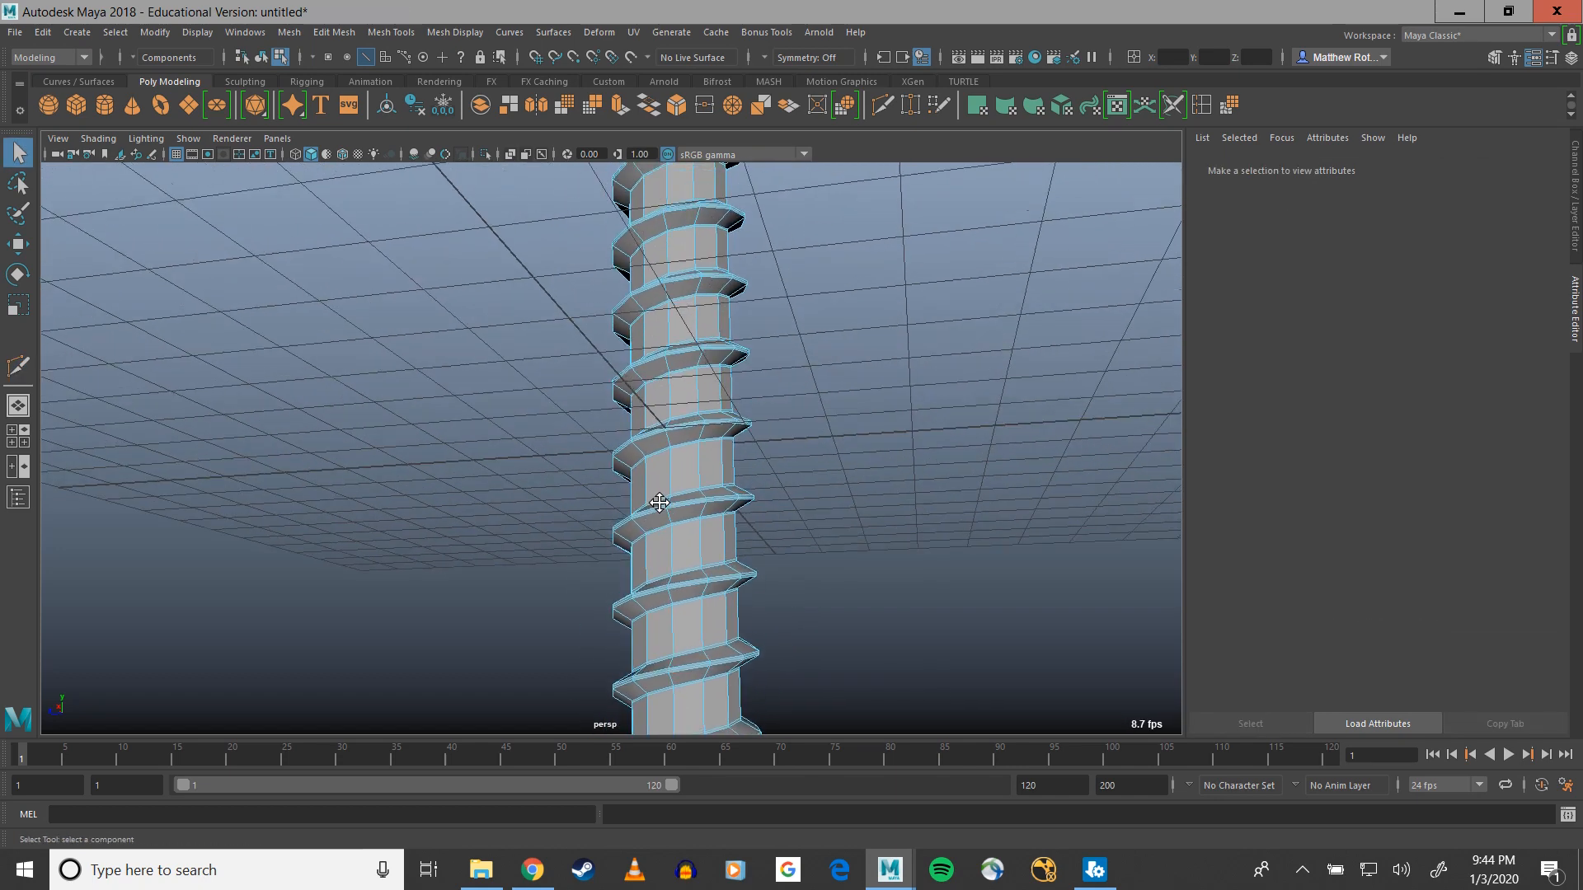
scroll(628, 292, down, 2)
alt+drag(665, 299, 657, 338)
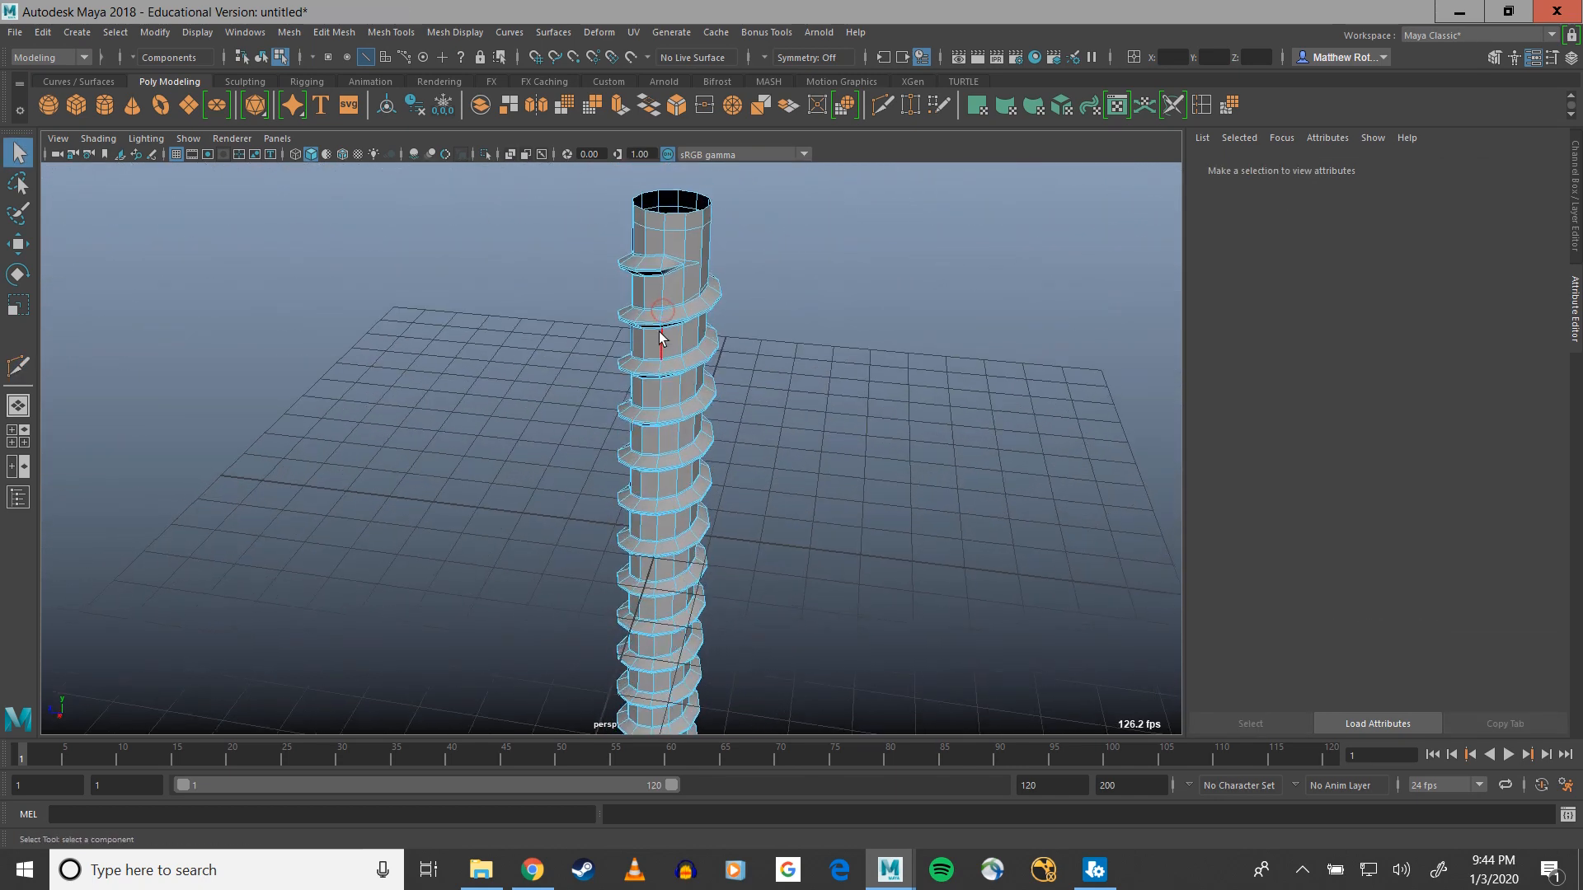
right_drag(657, 329, 734, 306)
alt+middle_drag(708, 455, 711, 219)
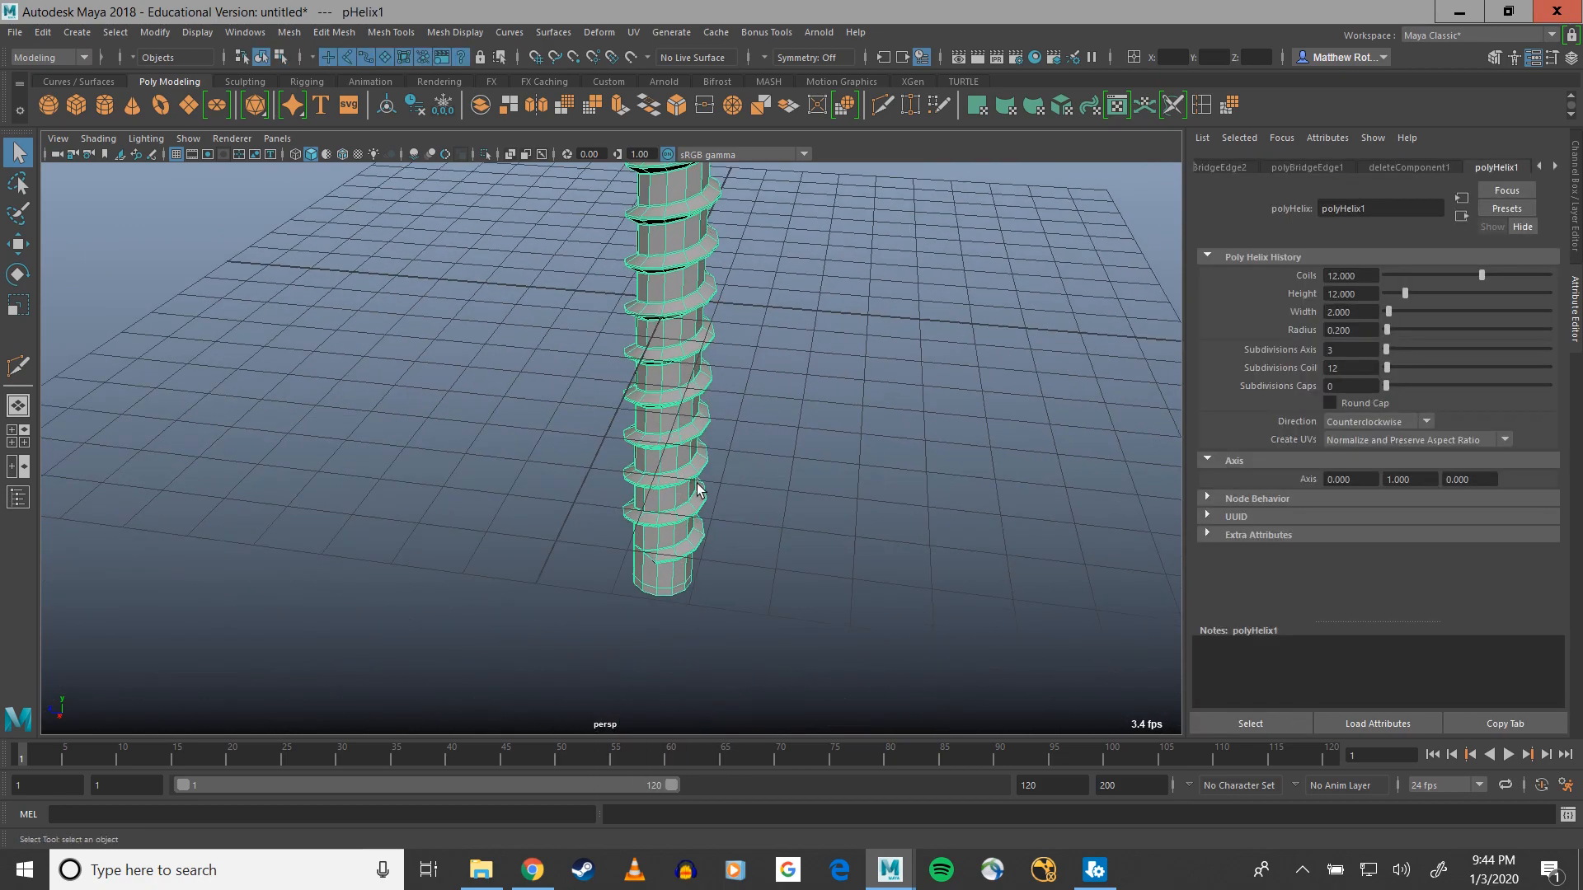
alt+drag(700, 491, 688, 390)
scroll(714, 604, up, 4)
alt+middle_drag(691, 546, 688, 529)
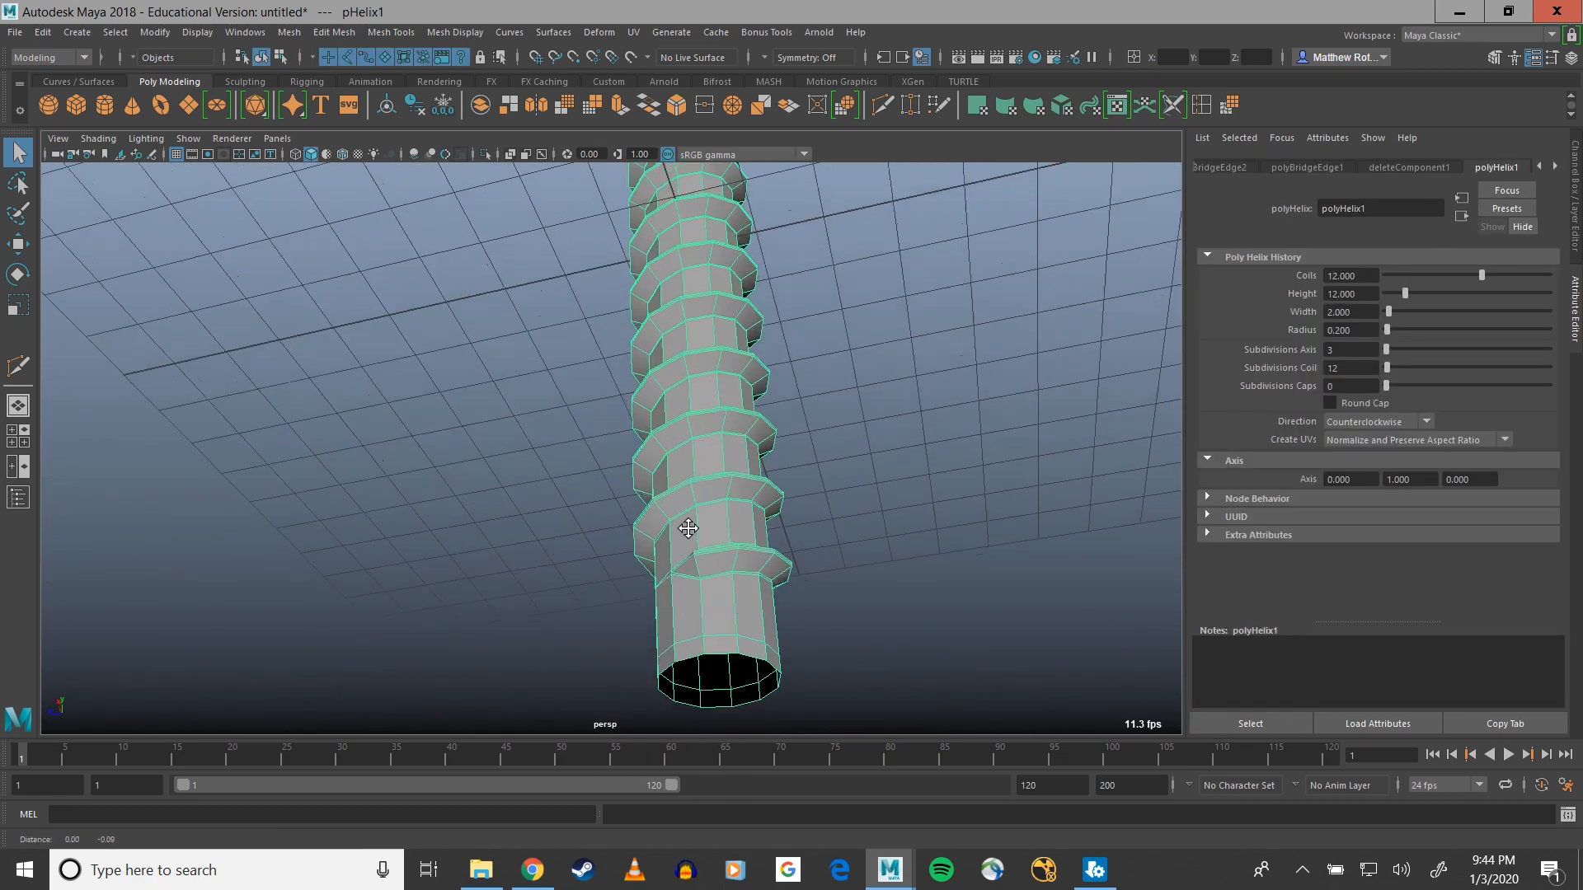
alt+drag(688, 529, 669, 620)
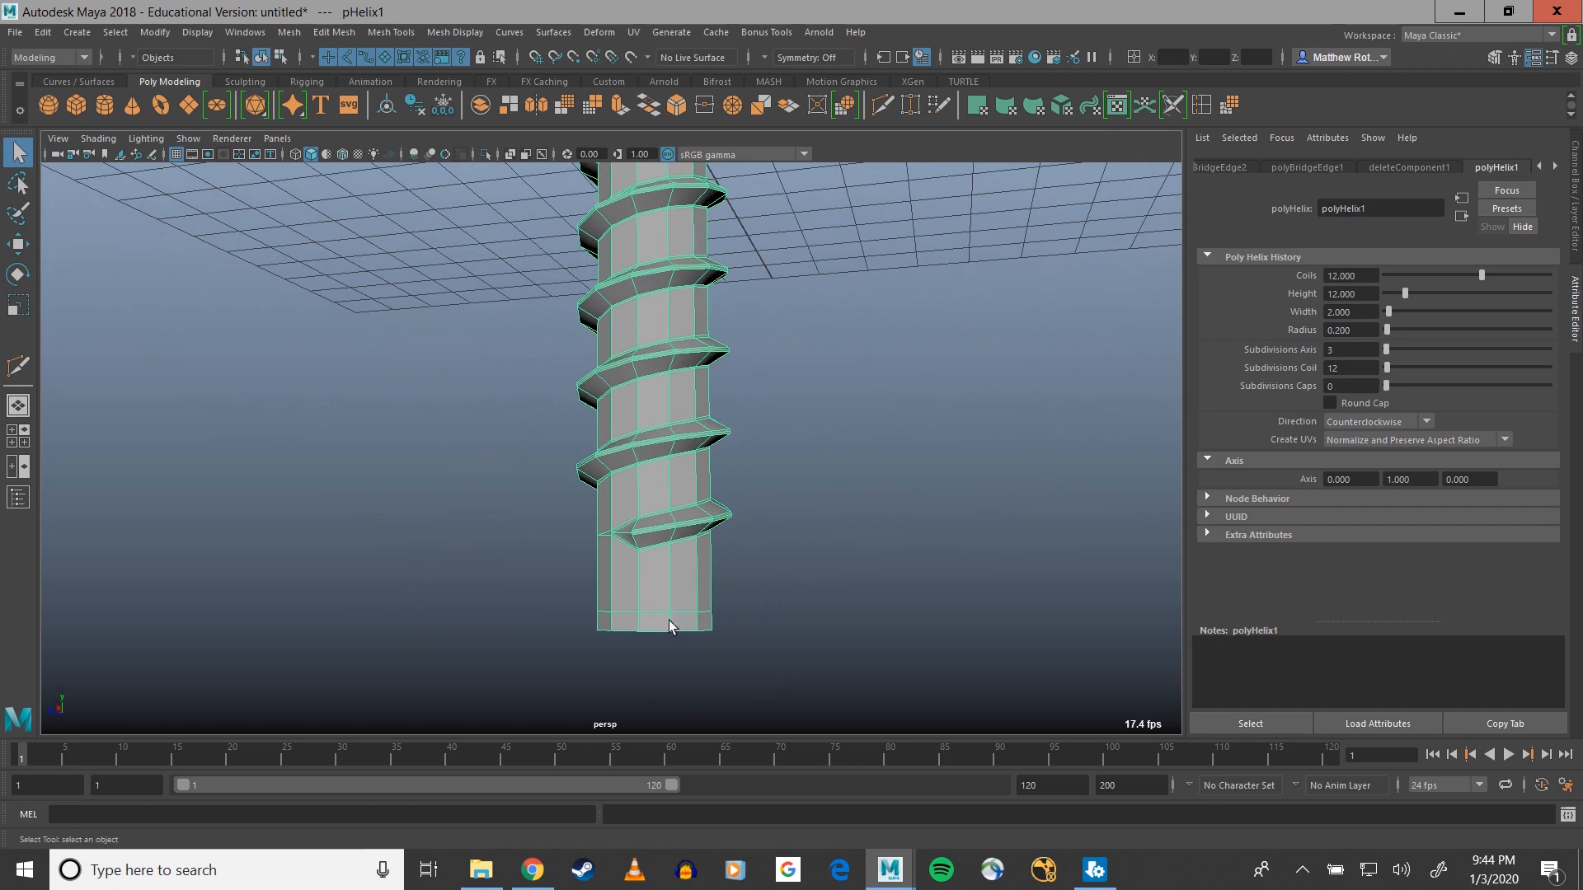
Extrude the open border edge loop at the shaft's lower end downward by 0.464
right_click(663, 631)
click(647, 375)
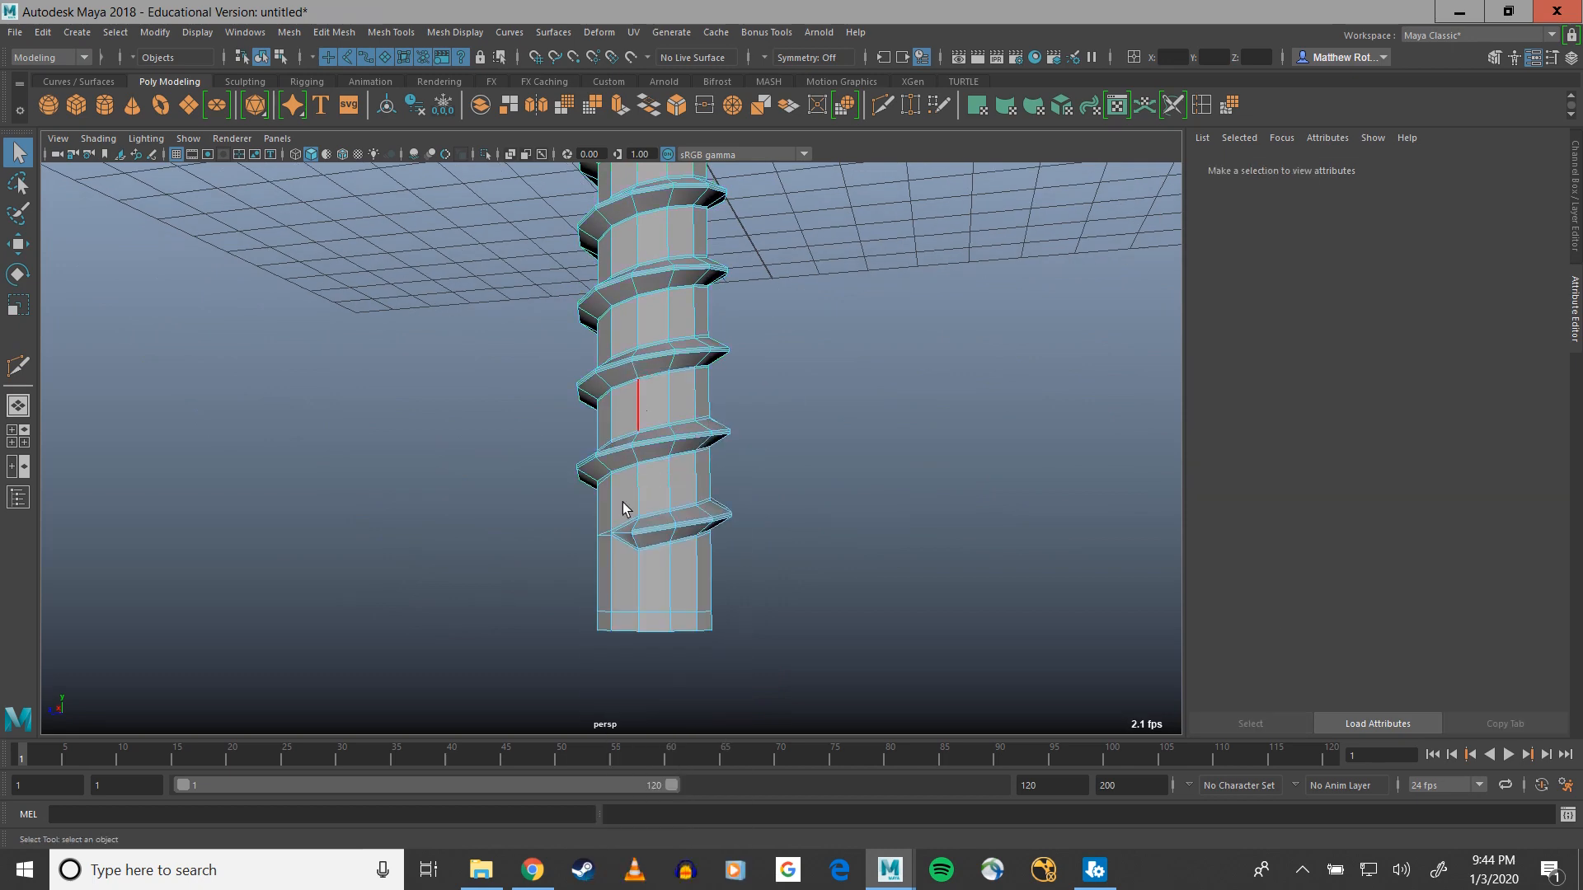
mouse_move(621, 502)
alt+mouse_down()
mouse_move(658, 555)
mouse_move(644, 463)
mouse_move(640, 482)
alt+mouse_up()
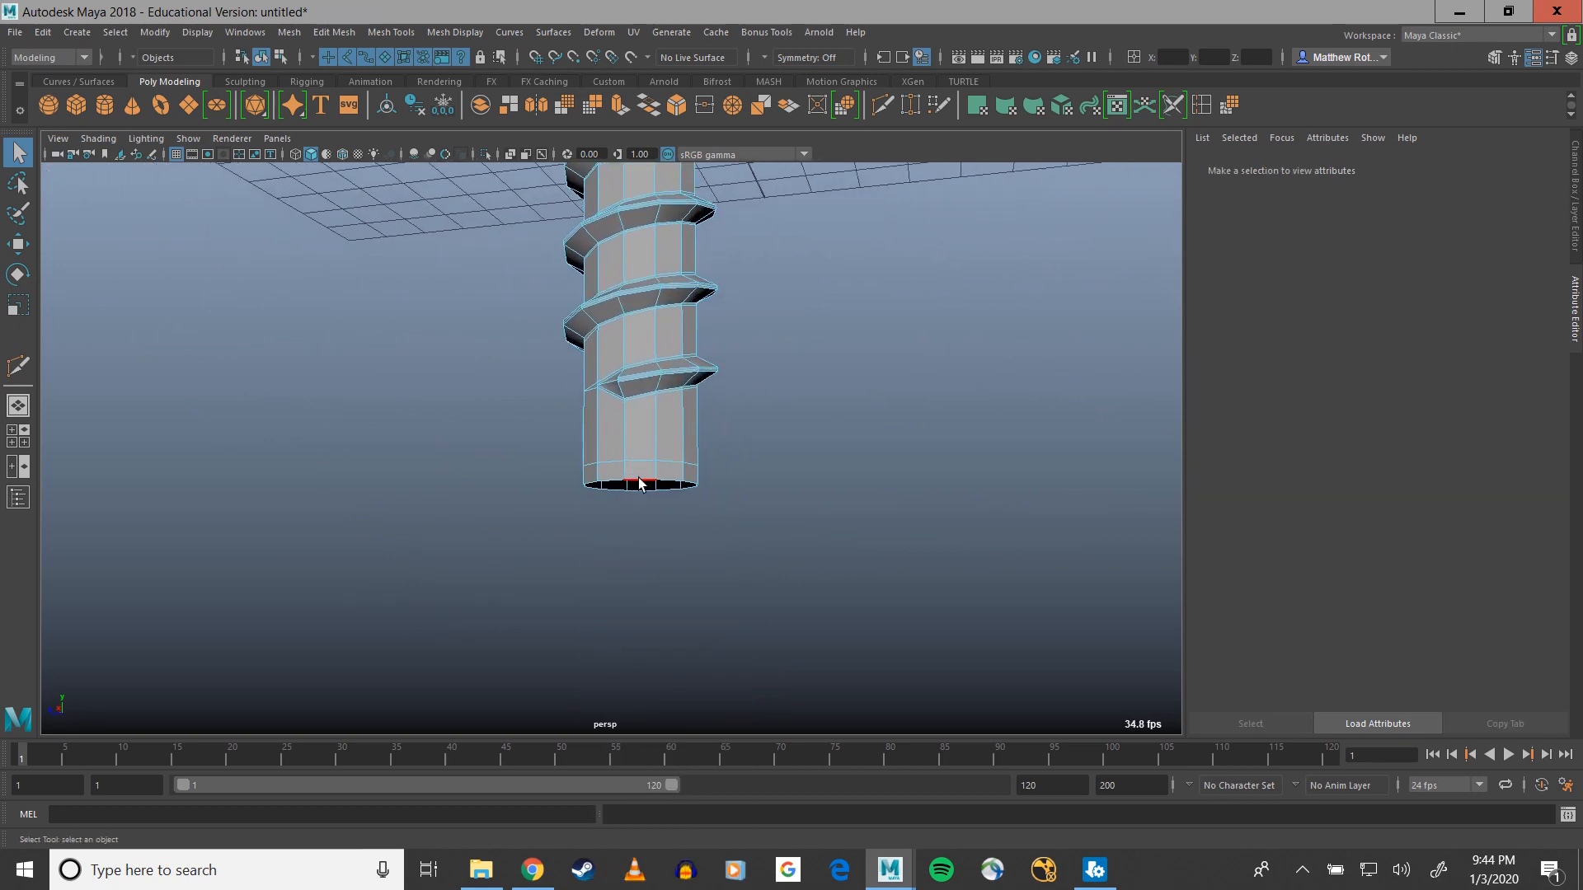
double_click(640, 483)
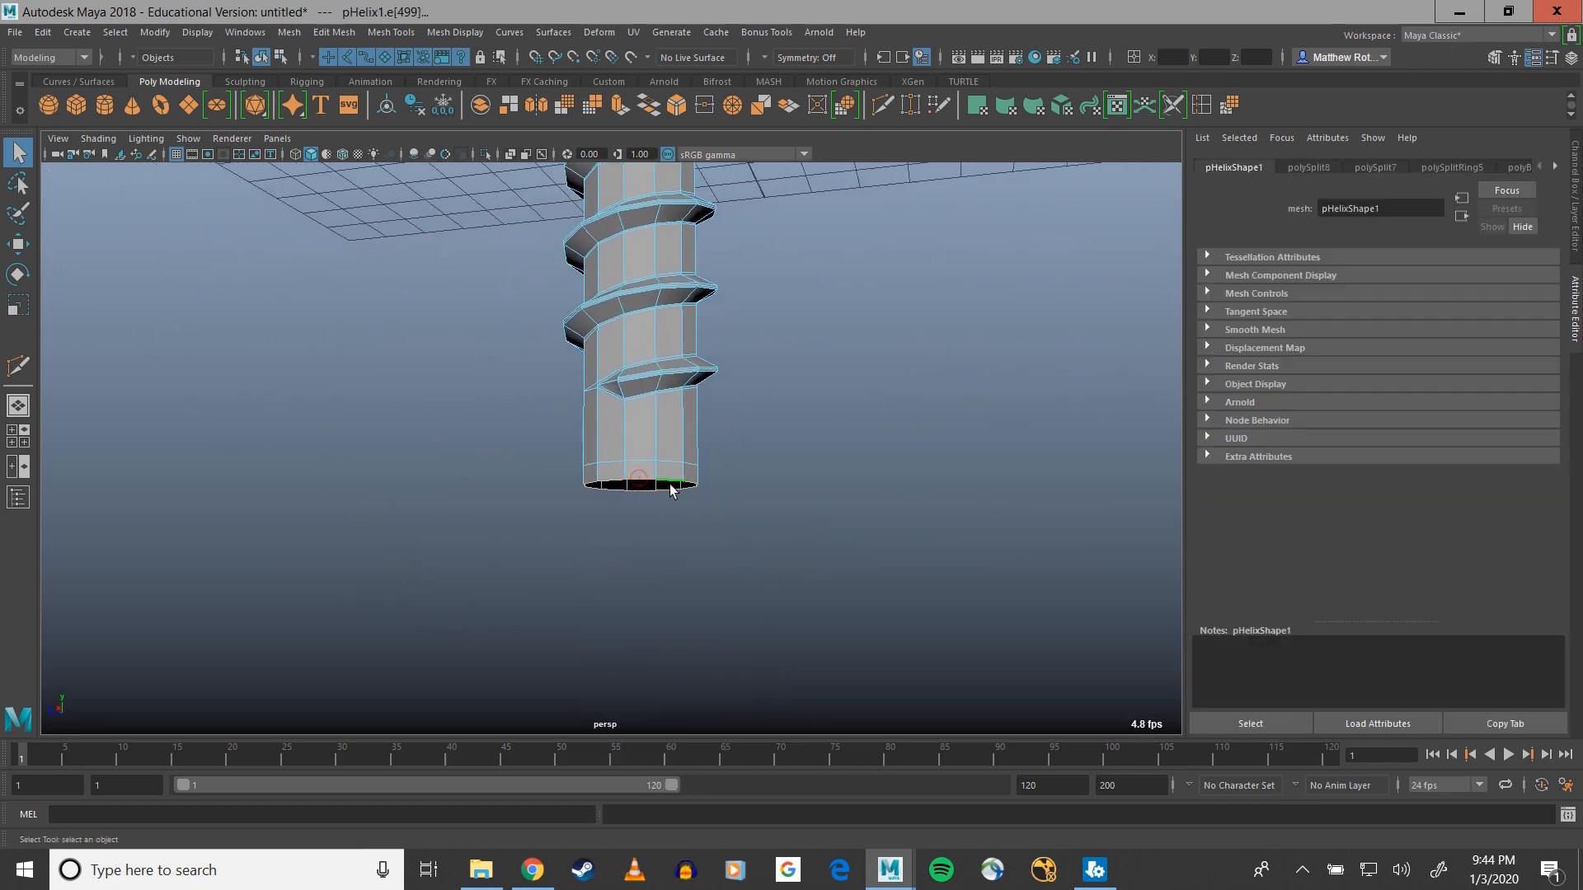
click(614, 112)
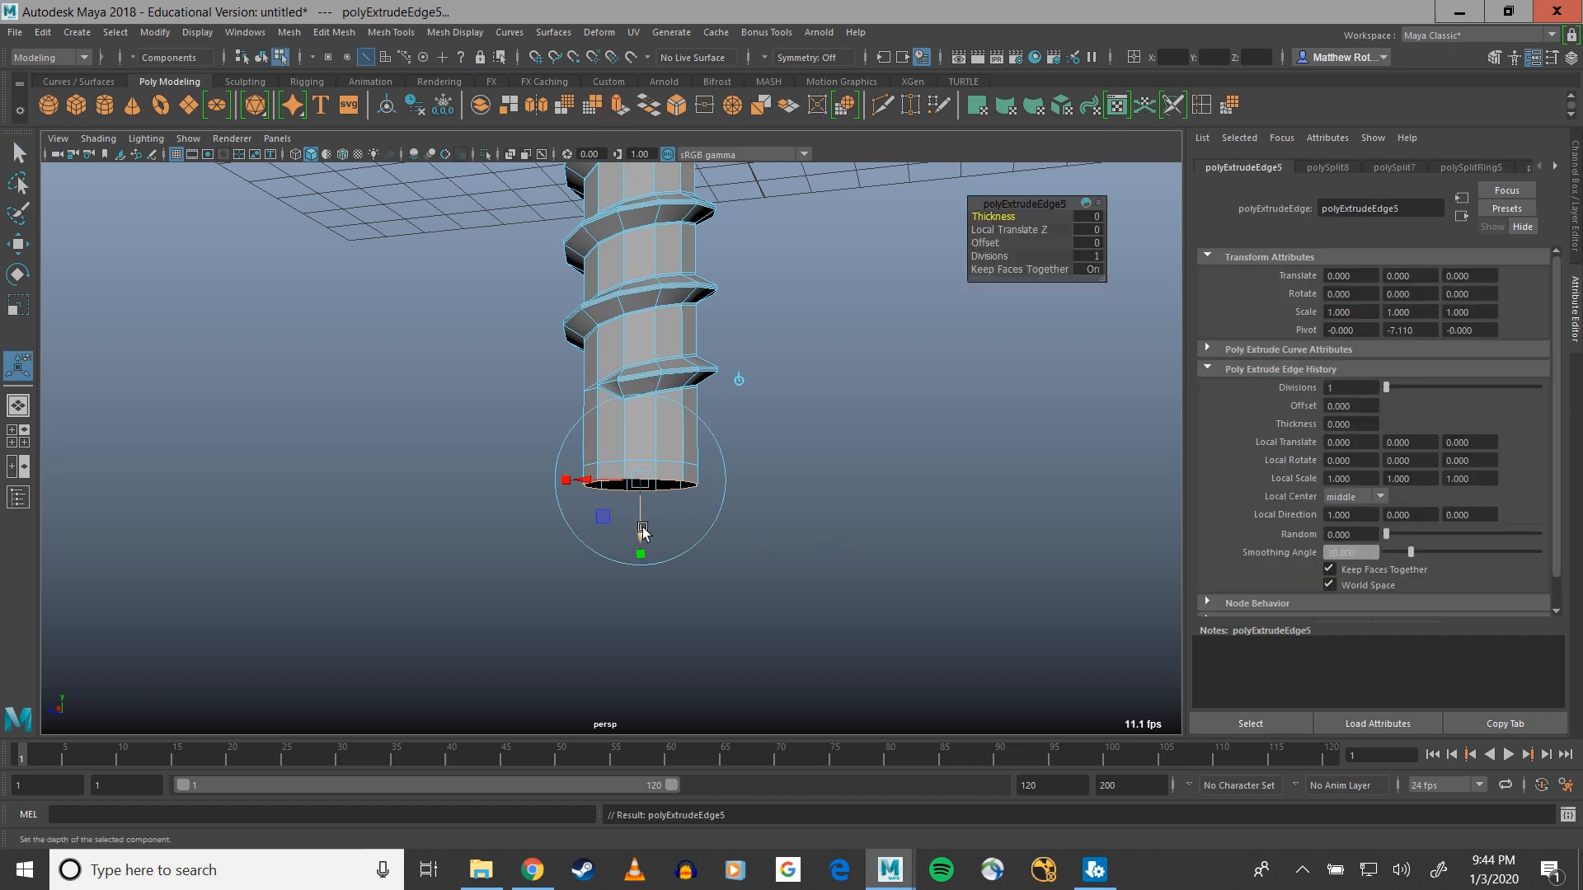
drag(642, 537, 643, 565)
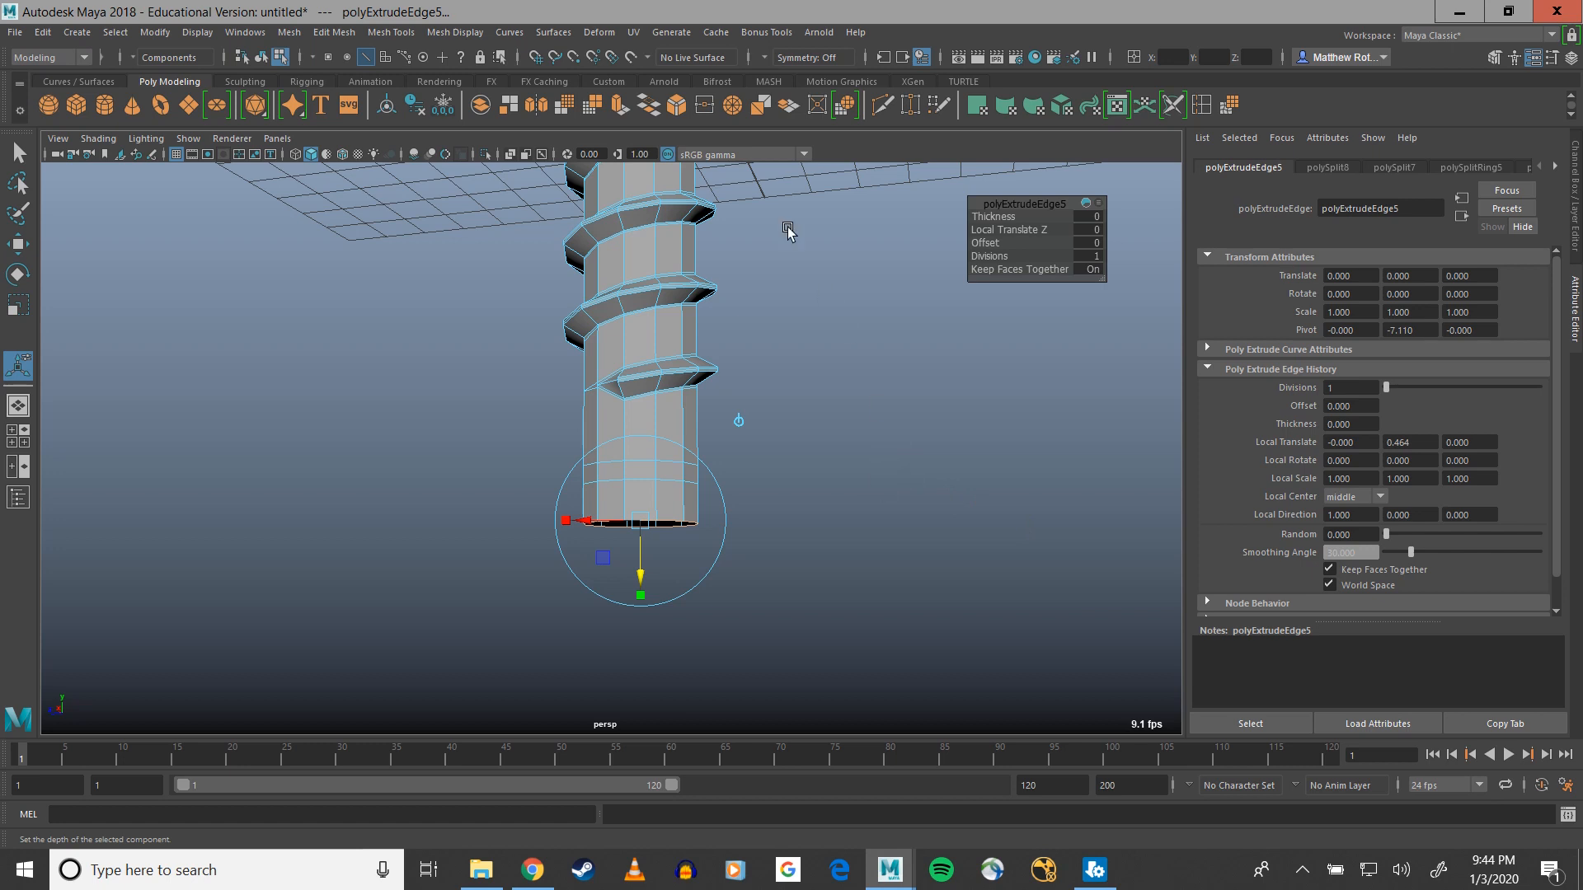
Merge the extruded border edges at the shaft's lower end
click(338, 34)
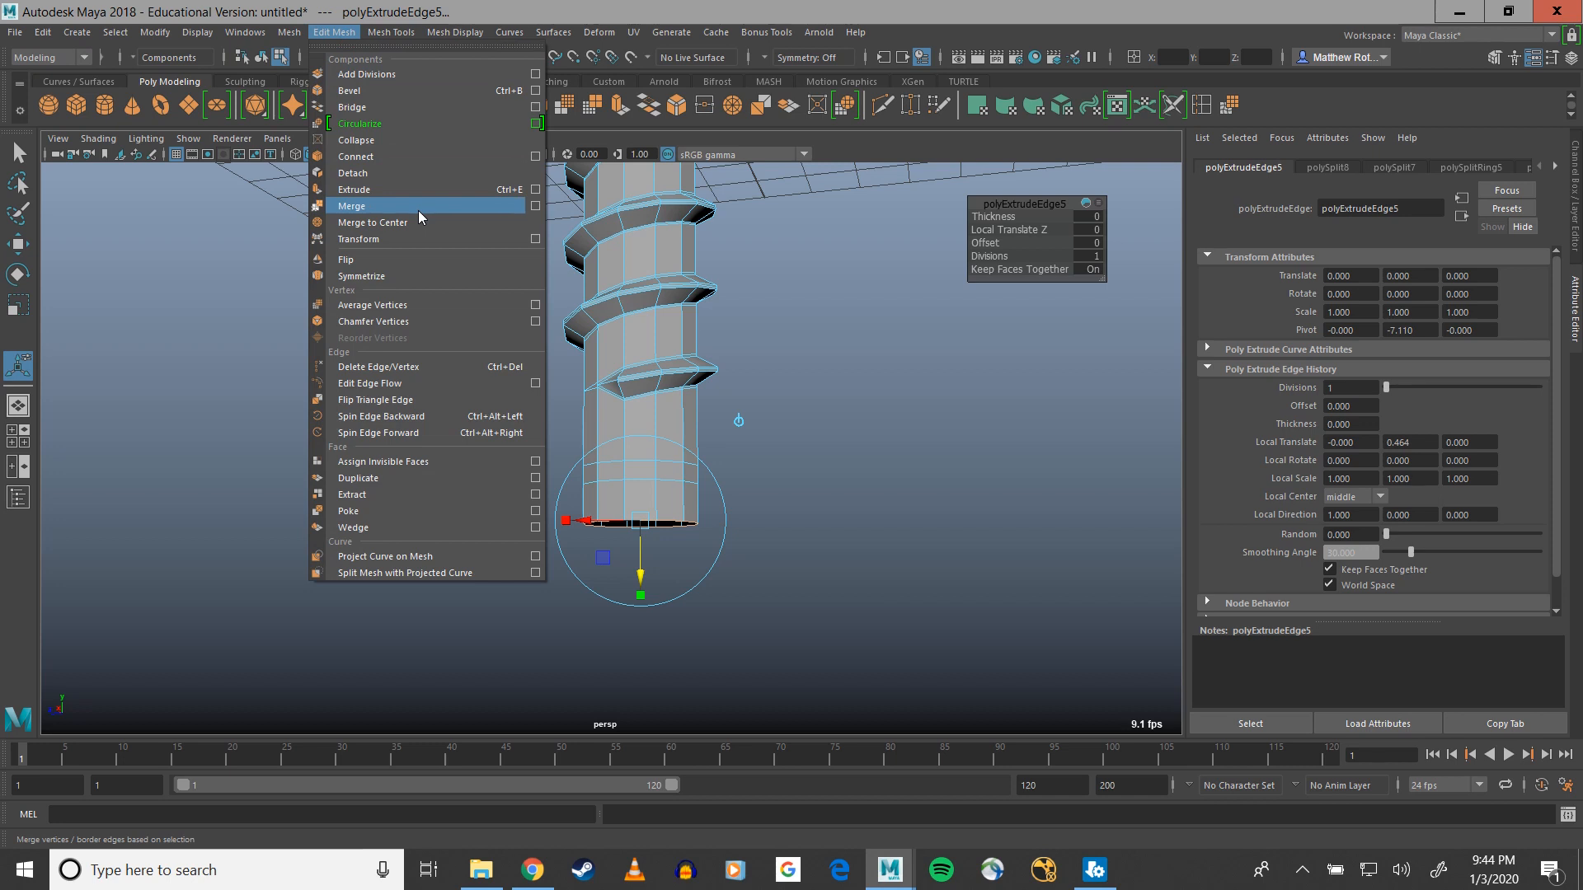
click(503, 206)
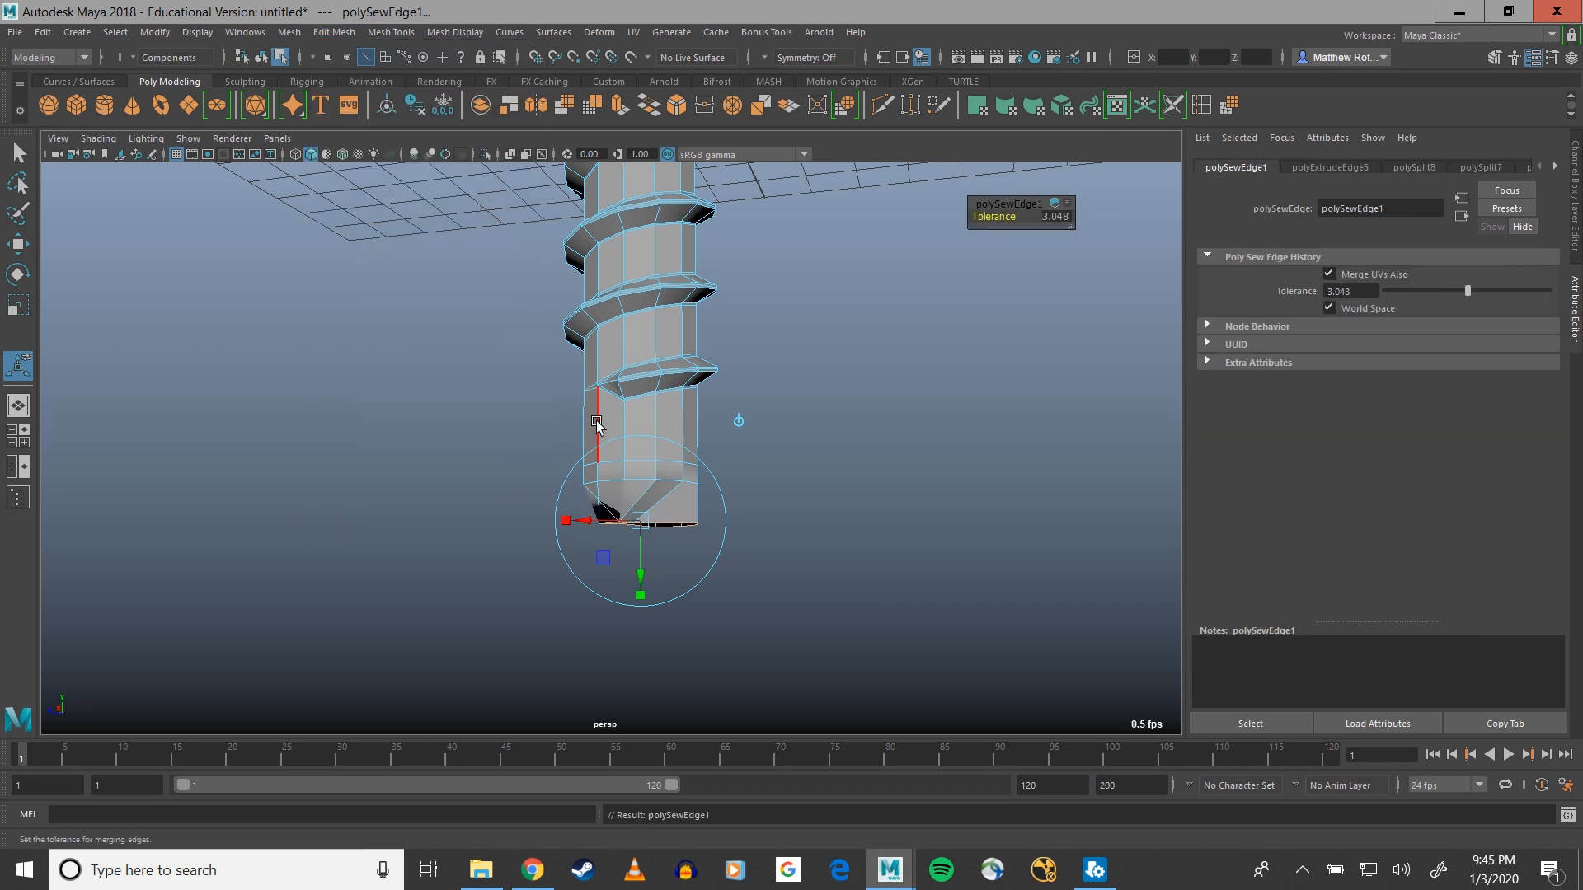
Undo the merge of the shaft's lower border edges and merge that border loop's vertices to their centre instead
key(ctrl+z)
right_drag(663, 419, 579, 418)
drag(740, 528, 816, 523)
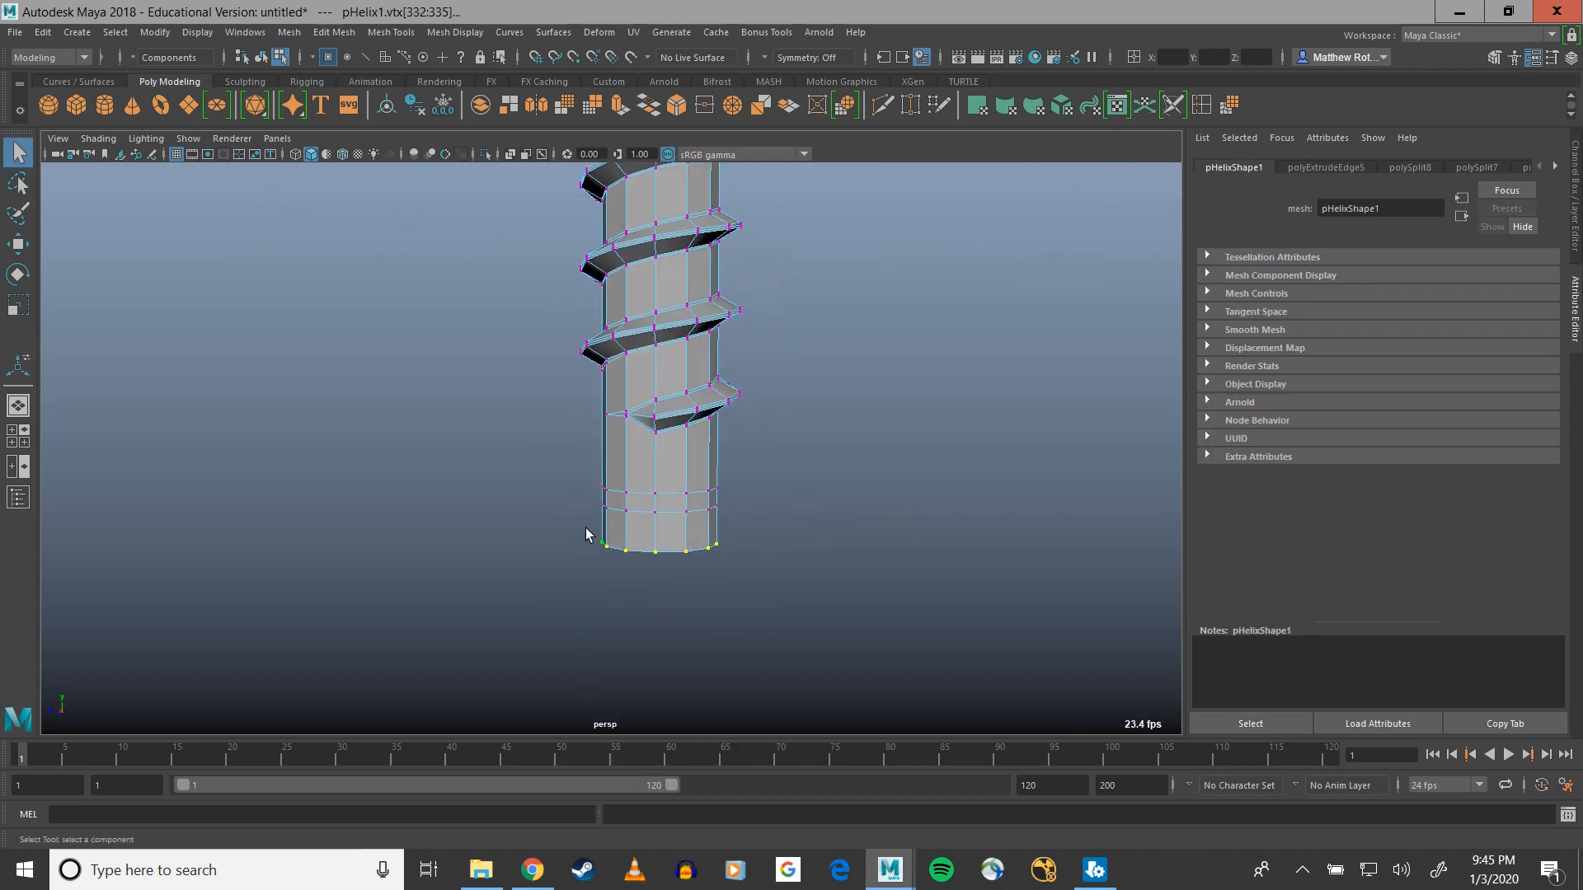
drag(581, 526, 749, 544)
click(290, 32)
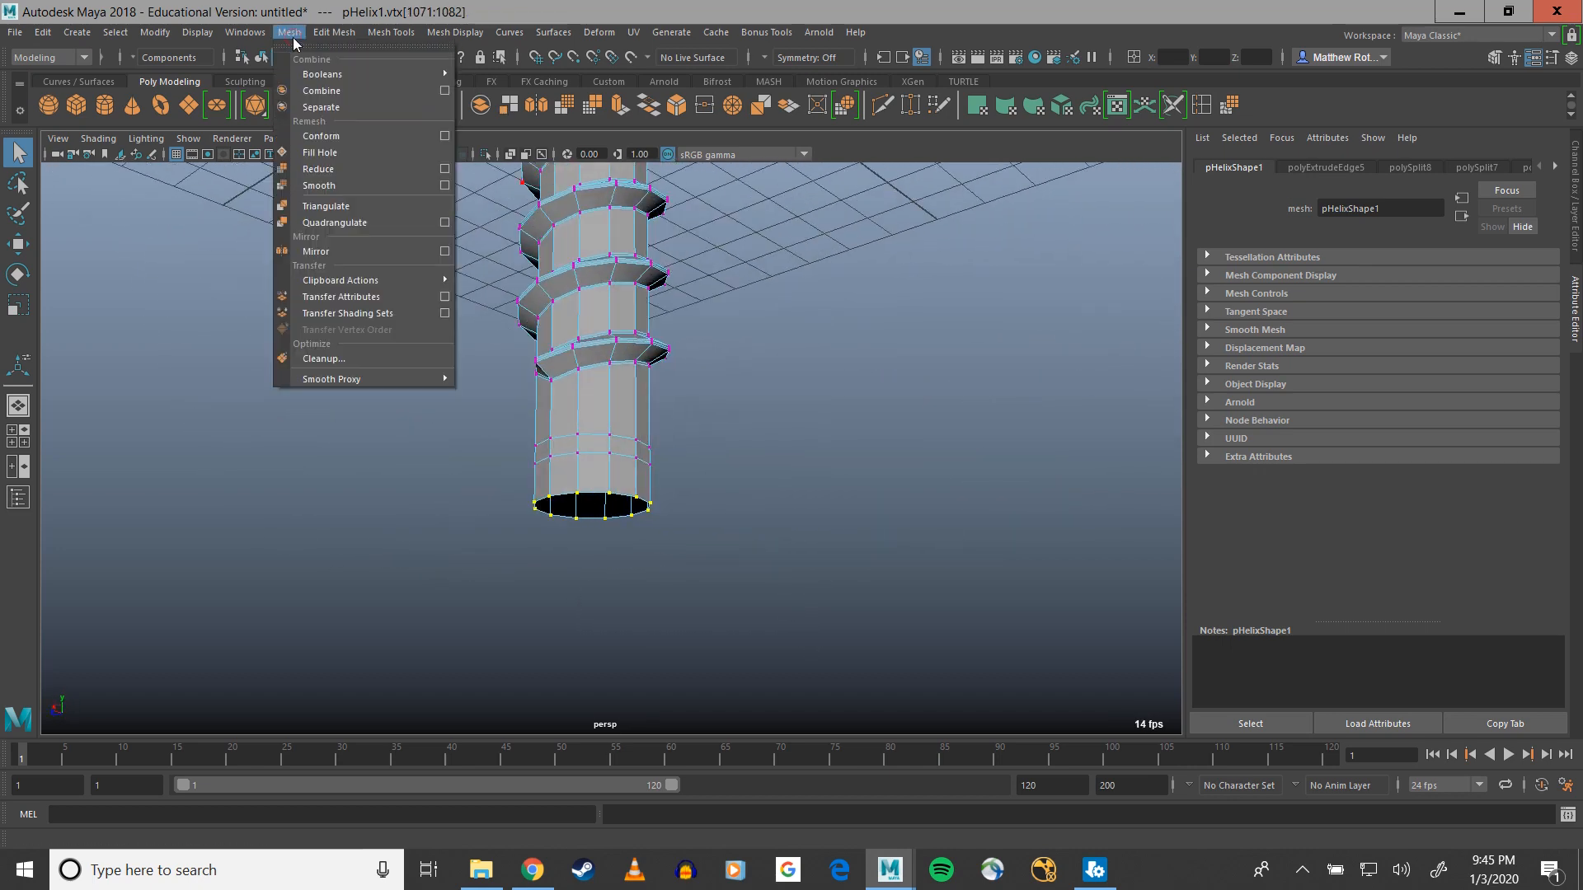
mouse_move(316, 38)
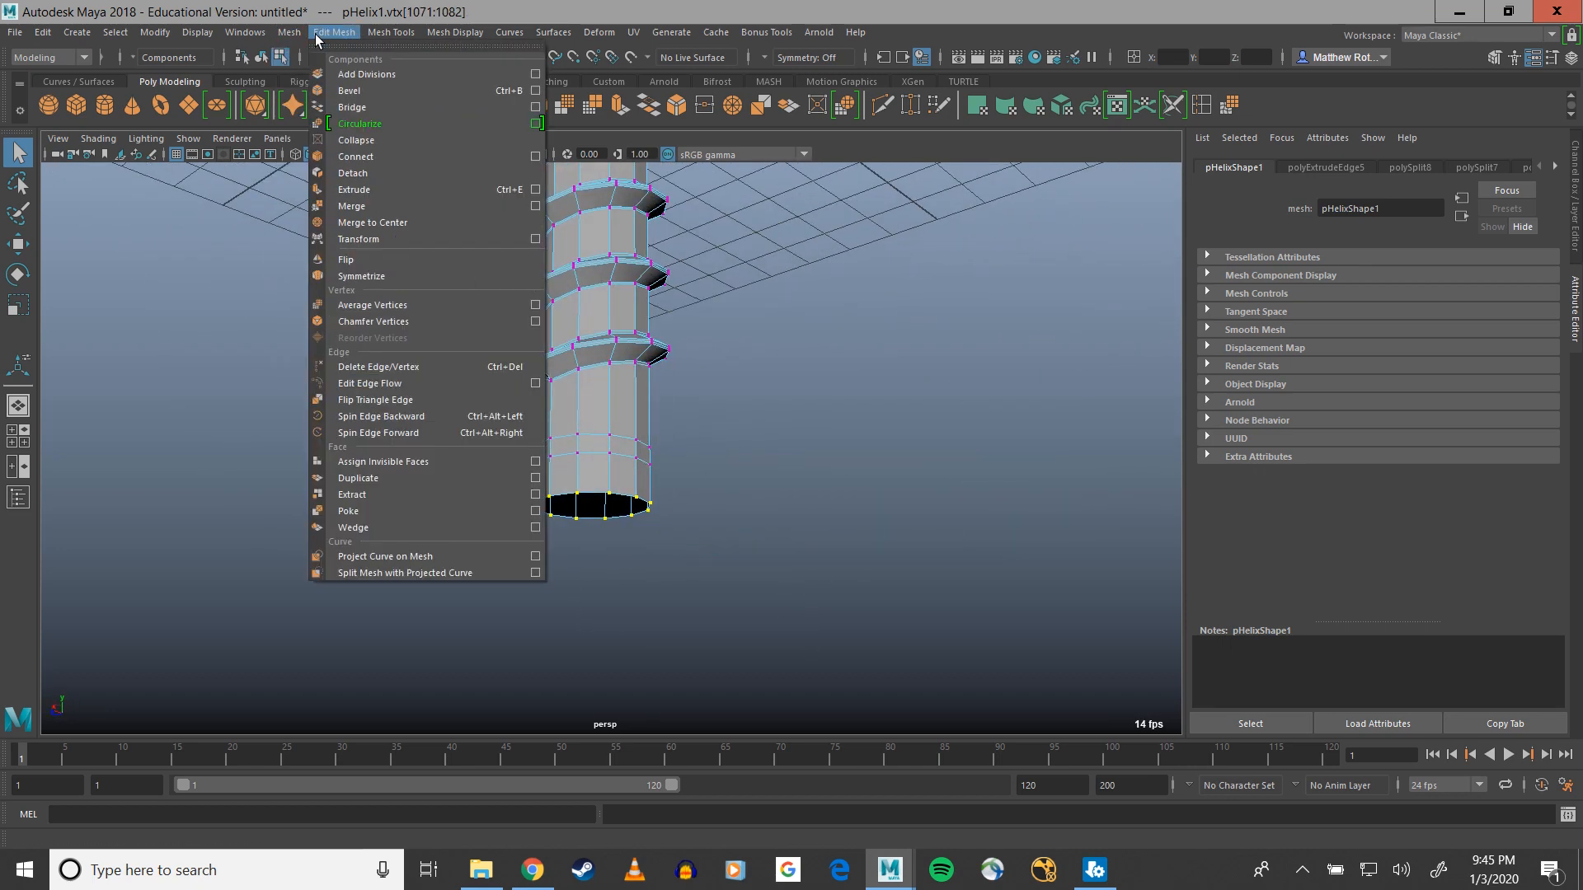
click(374, 223)
alt+drag(609, 524, 693, 411)
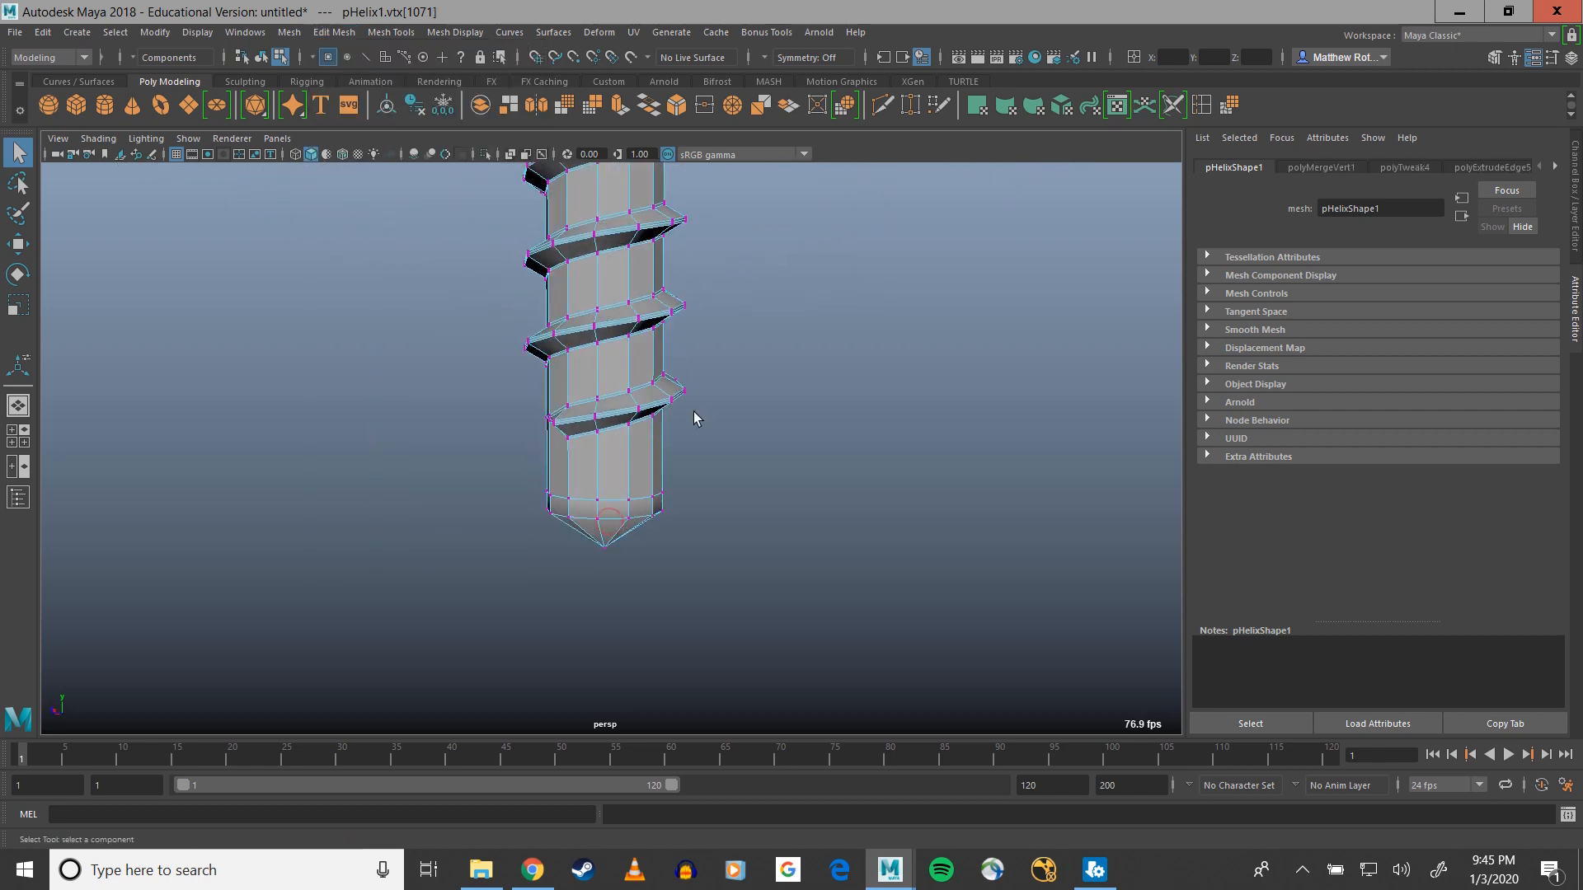
Move the merged tip vertex straight down to lengthen the screw's lower point
alt+drag(613, 555, 527, 428)
key(w)
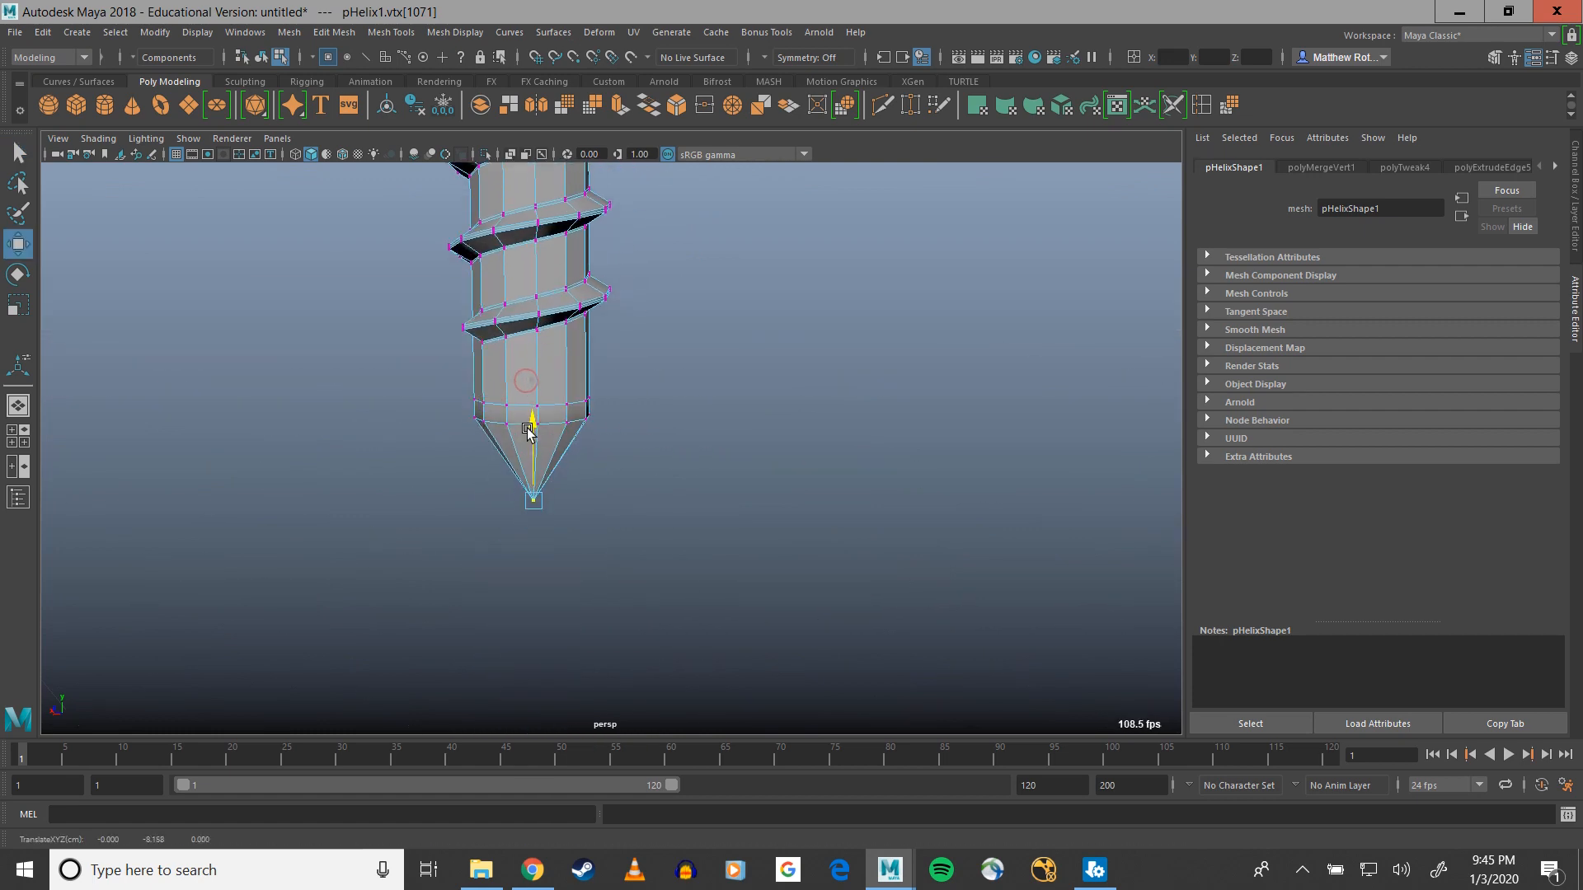
scroll(618, 378, down, 5)
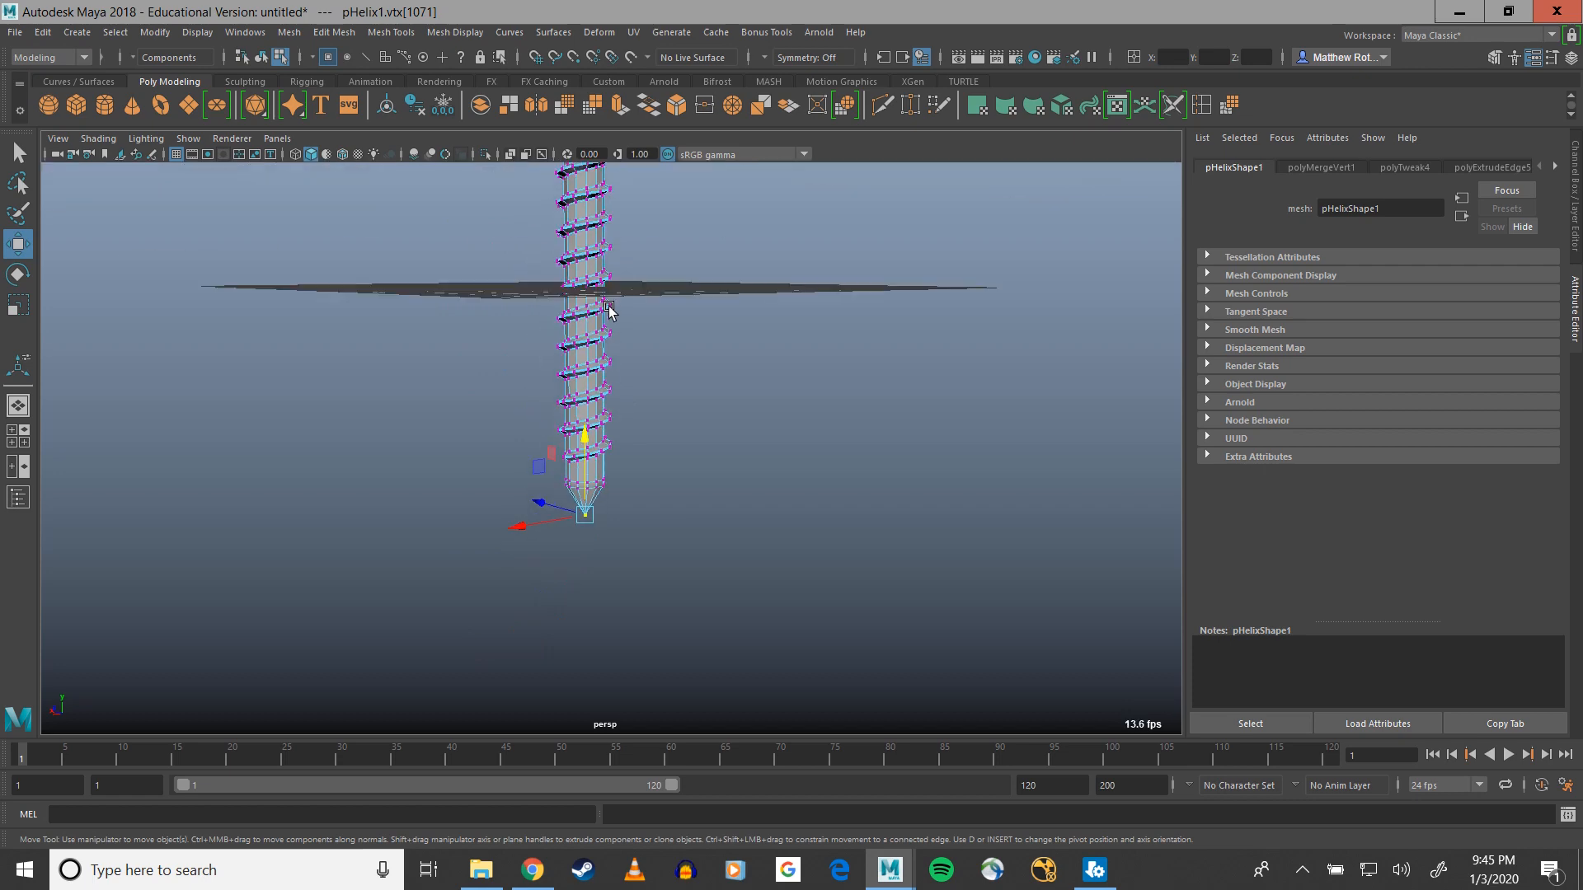
Examine the shaft's open upper end and the uppermost thread turns from several angles
alt+drag(609, 310, 627, 480)
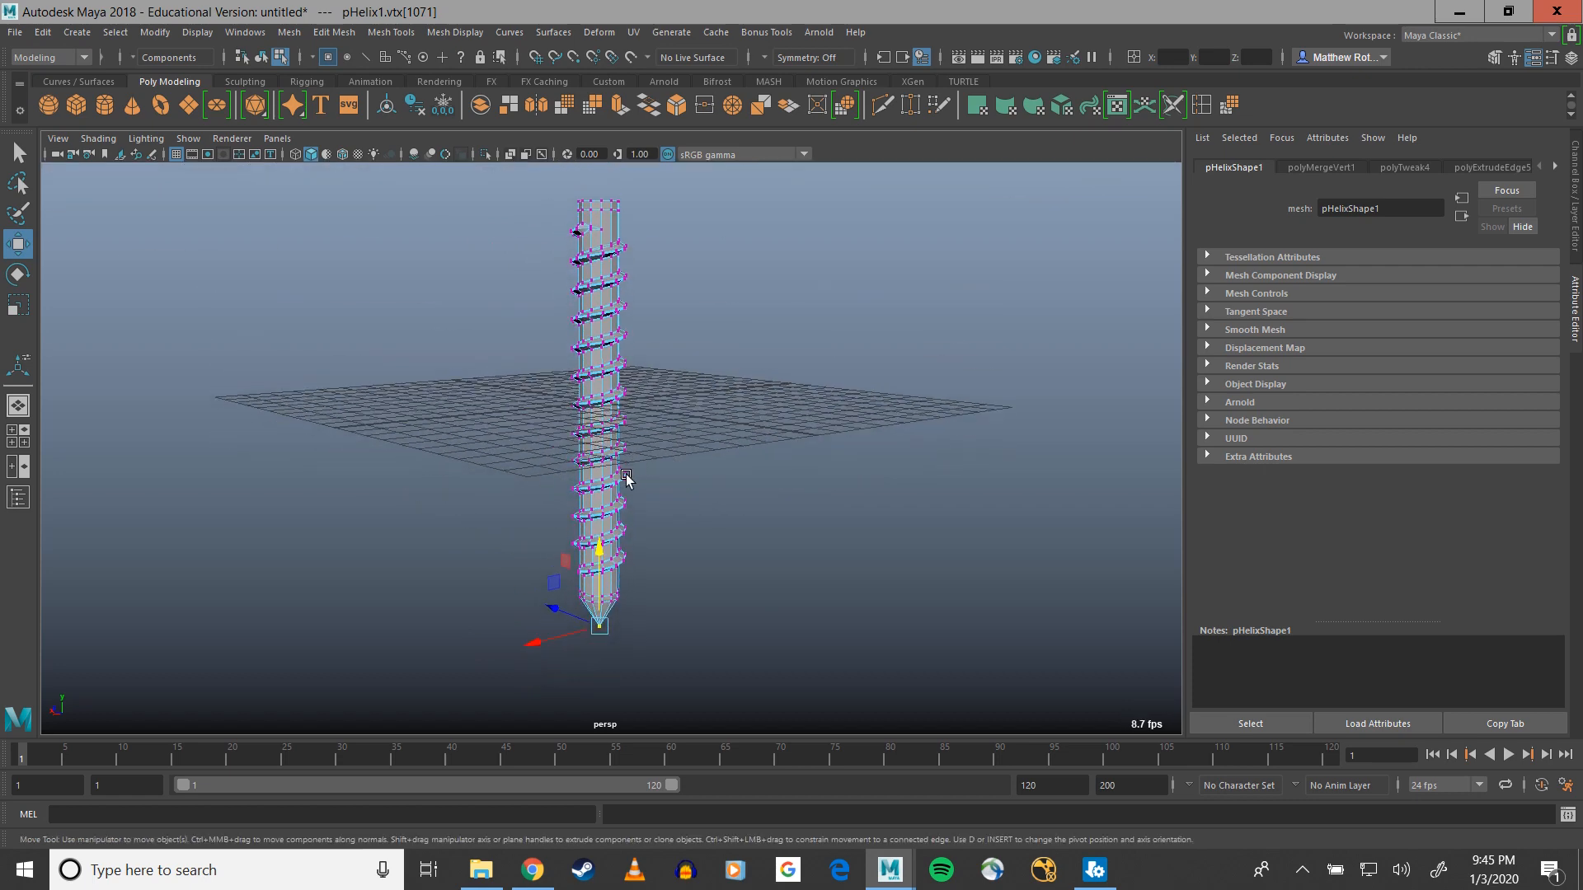
scroll(617, 494, up, 4)
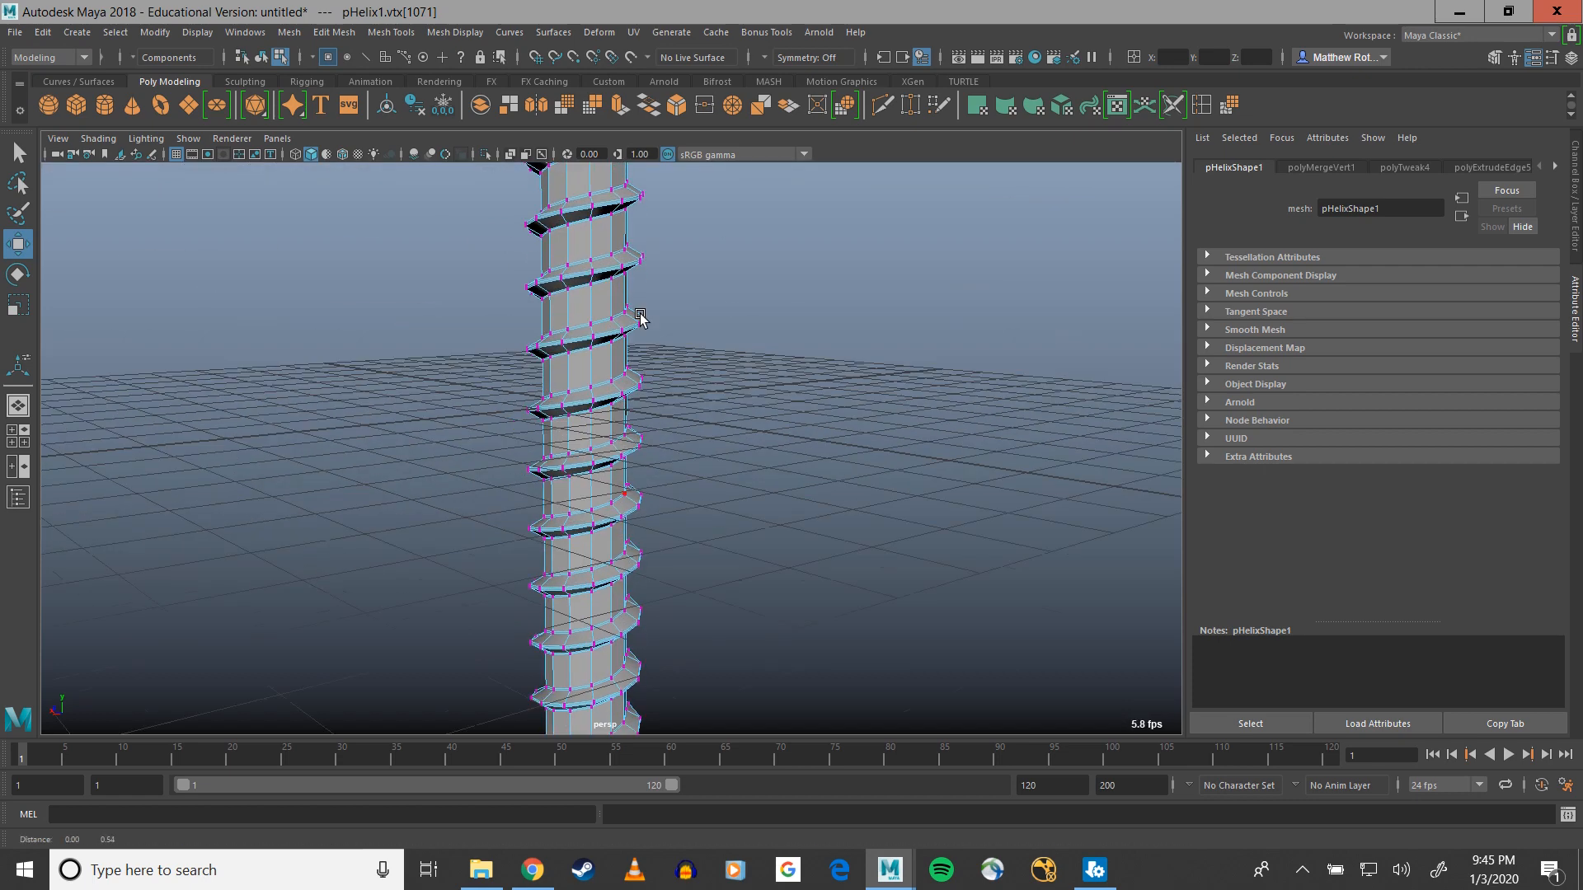
scroll(639, 318, up, 3)
alt+middle_drag(612, 375, 628, 445)
alt+drag(592, 328, 619, 476)
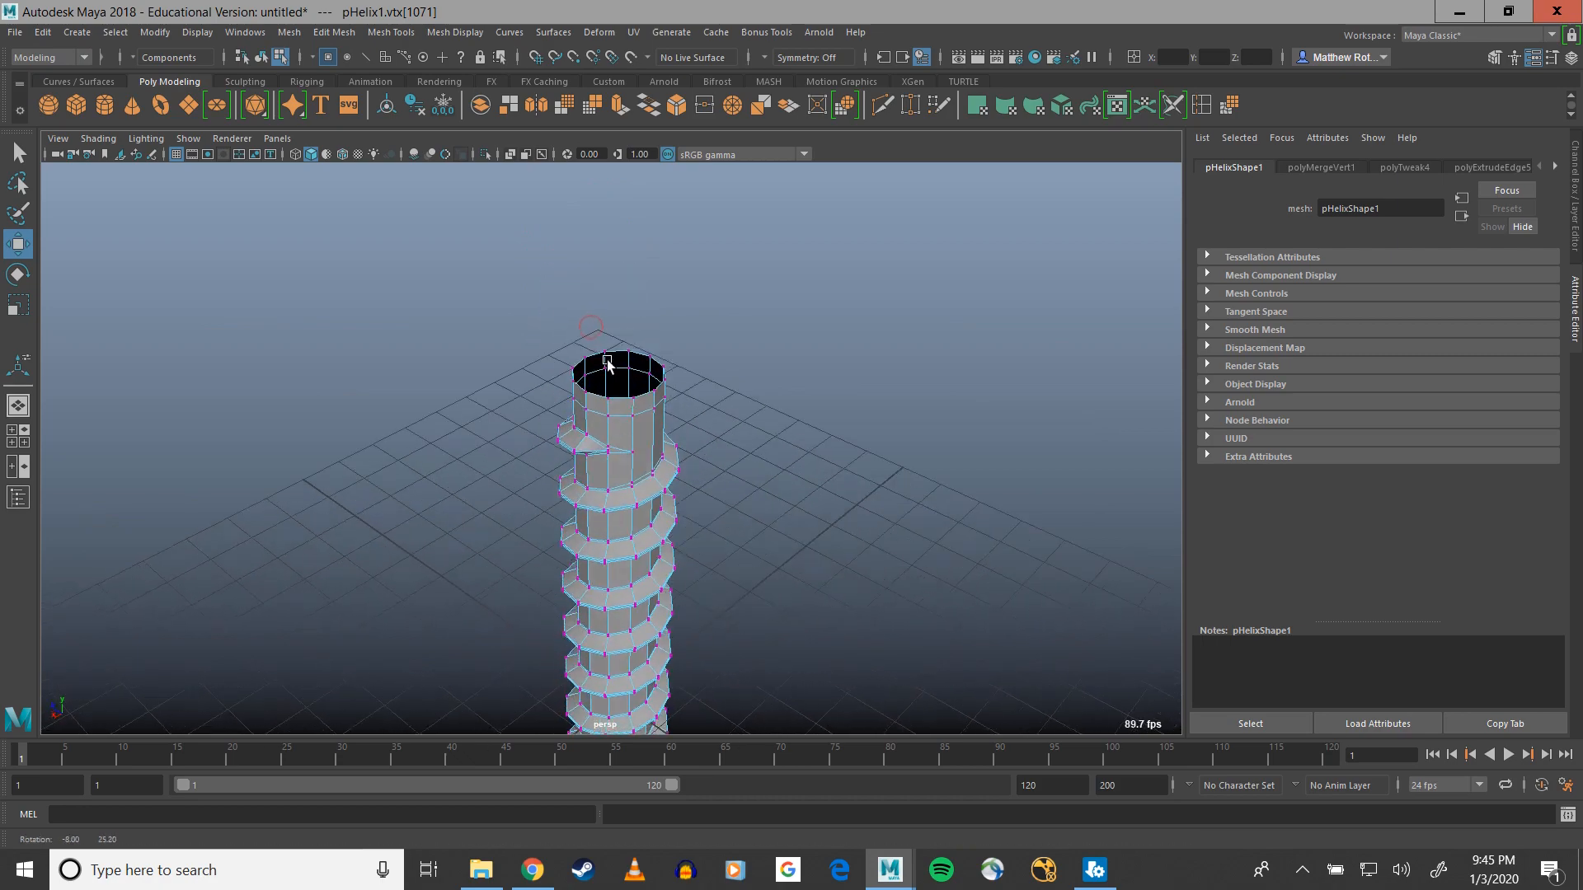
scroll(620, 476, up, 3)
alt+drag(682, 399, 740, 427)
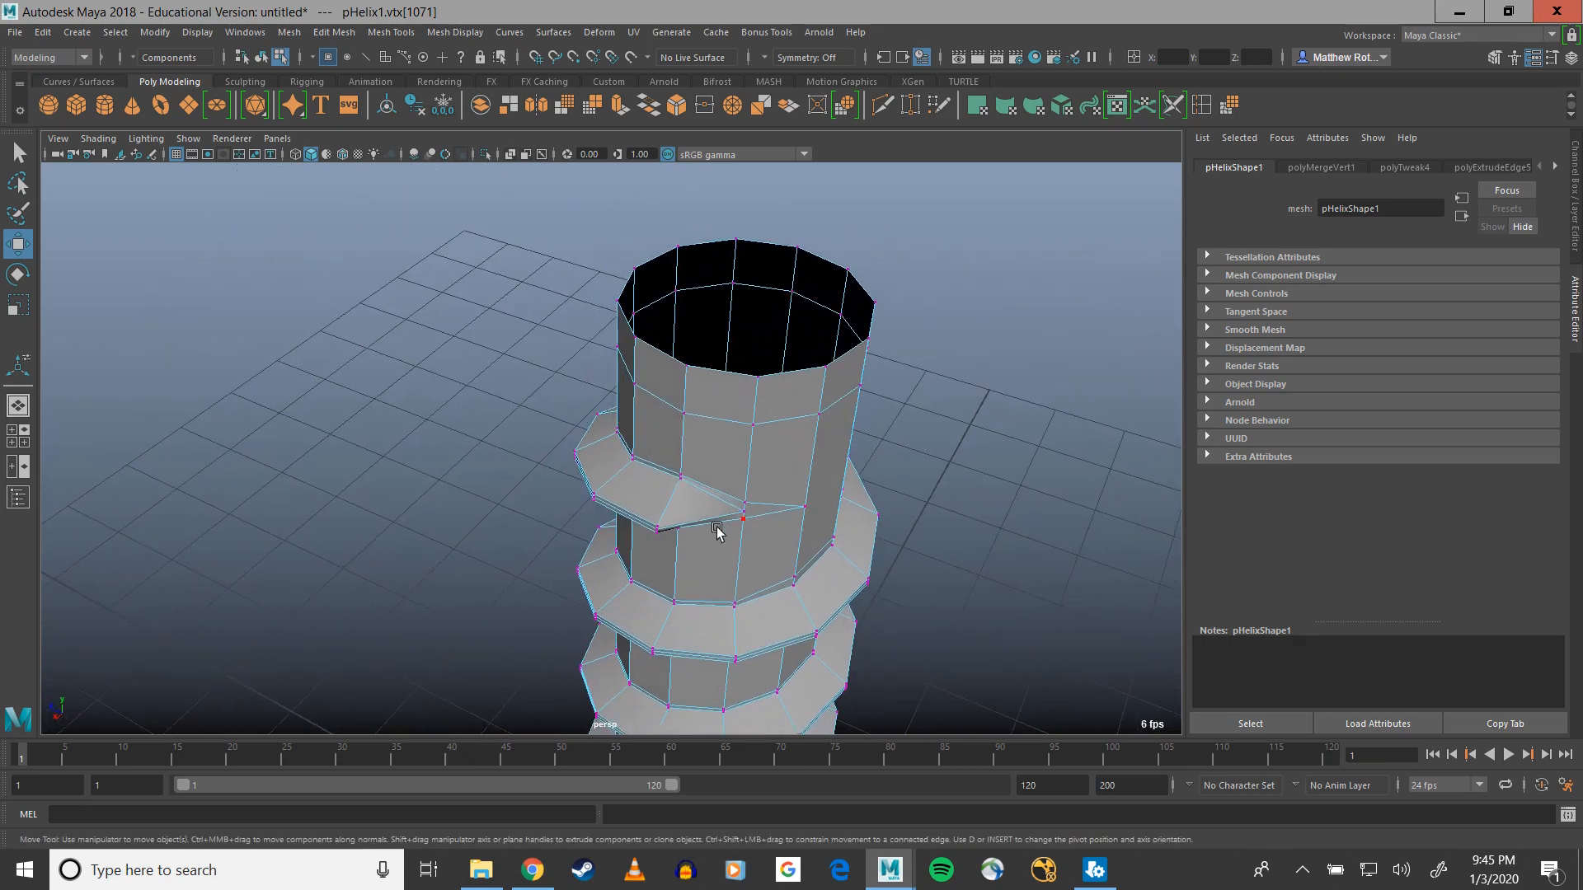
scroll(703, 544, up, 3)
alt+middle_drag(890, 545, 791, 454)
scroll(874, 466, down, 3)
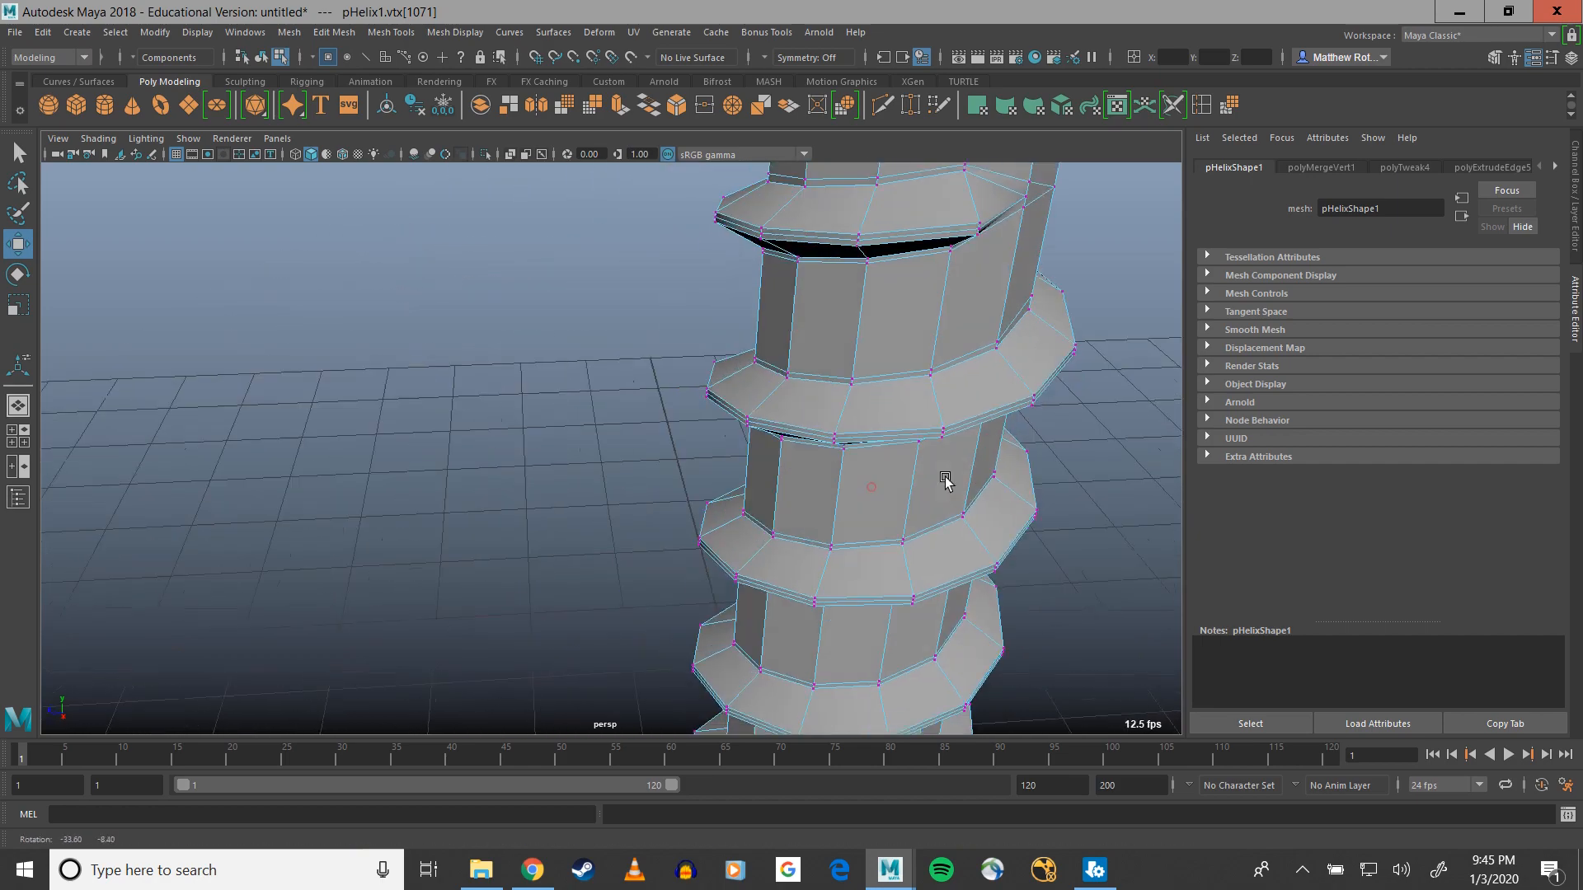
alt+drag(947, 481, 727, 499)
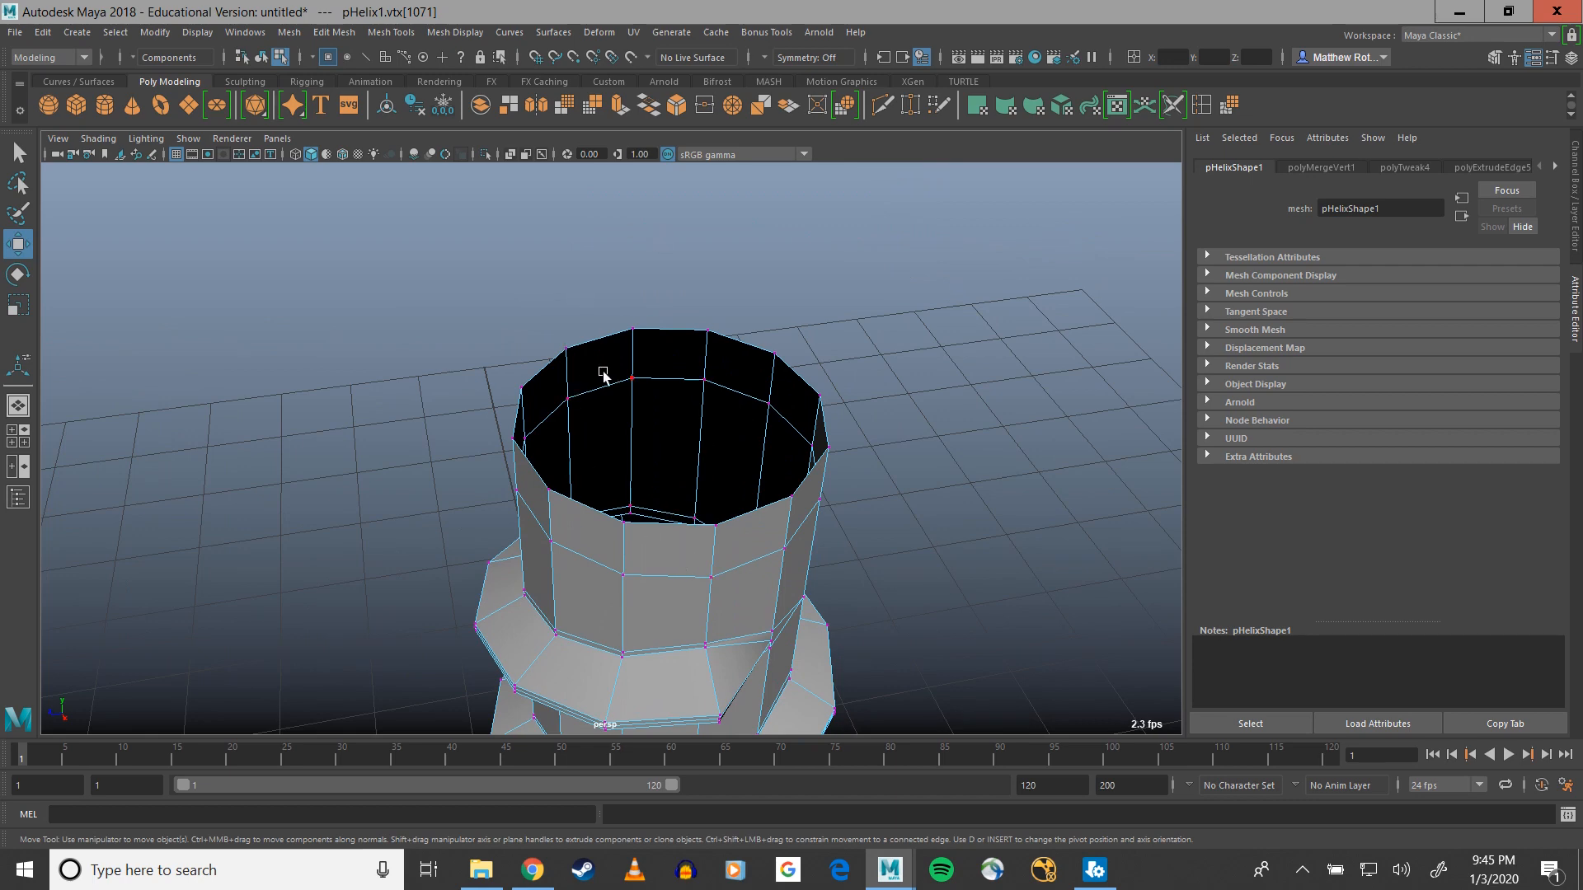
alt+drag(648, 497, 617, 483)
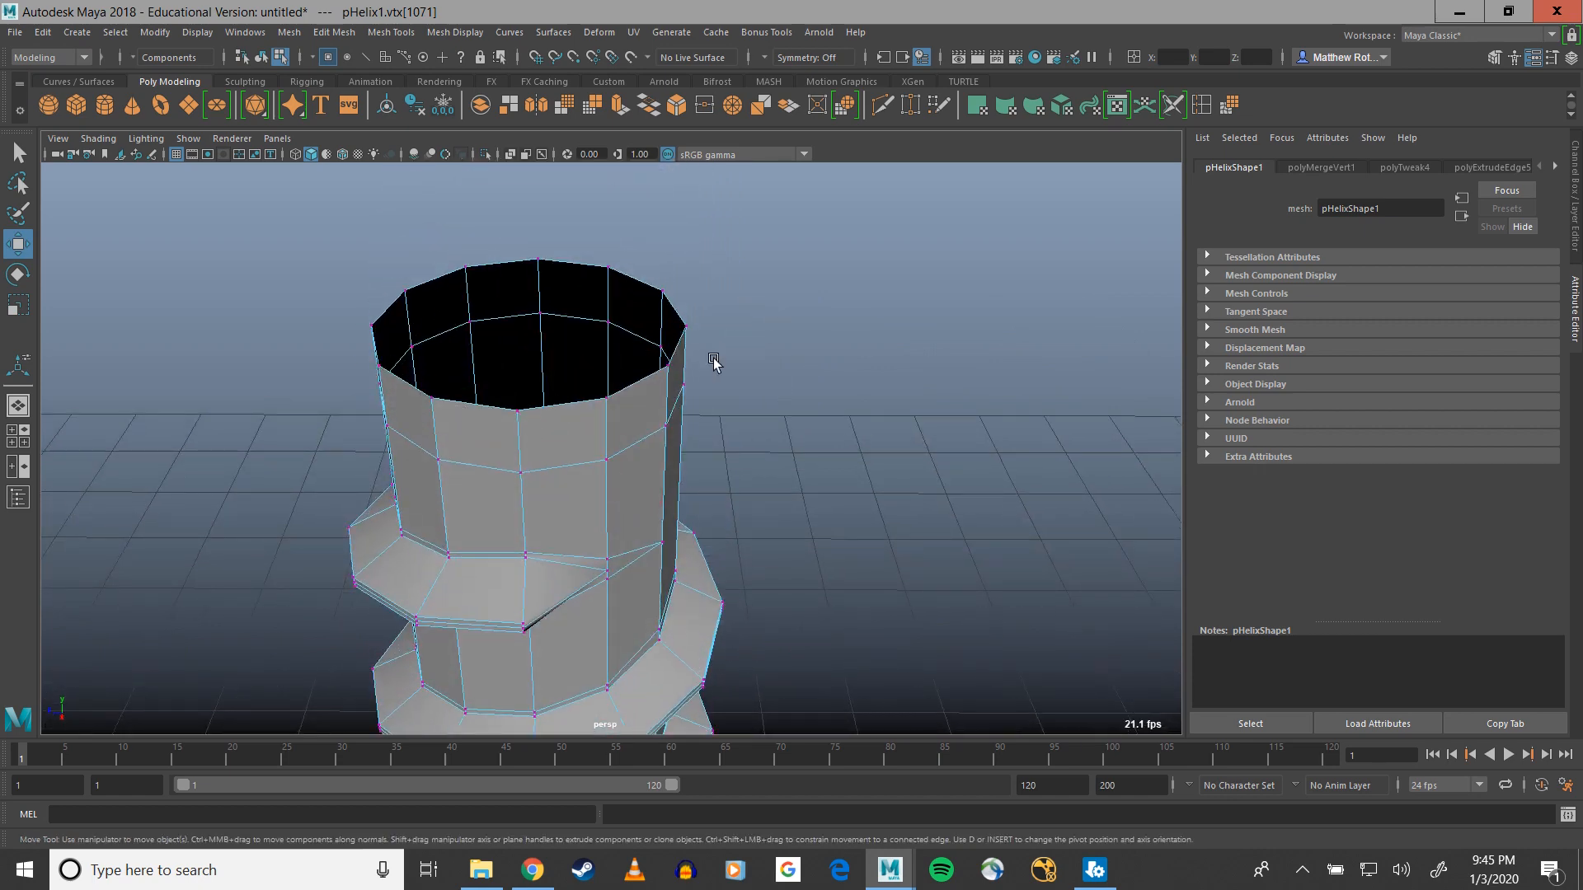
Create a polygon cube and raise it to just above the shaft's open upper end
click(75, 112)
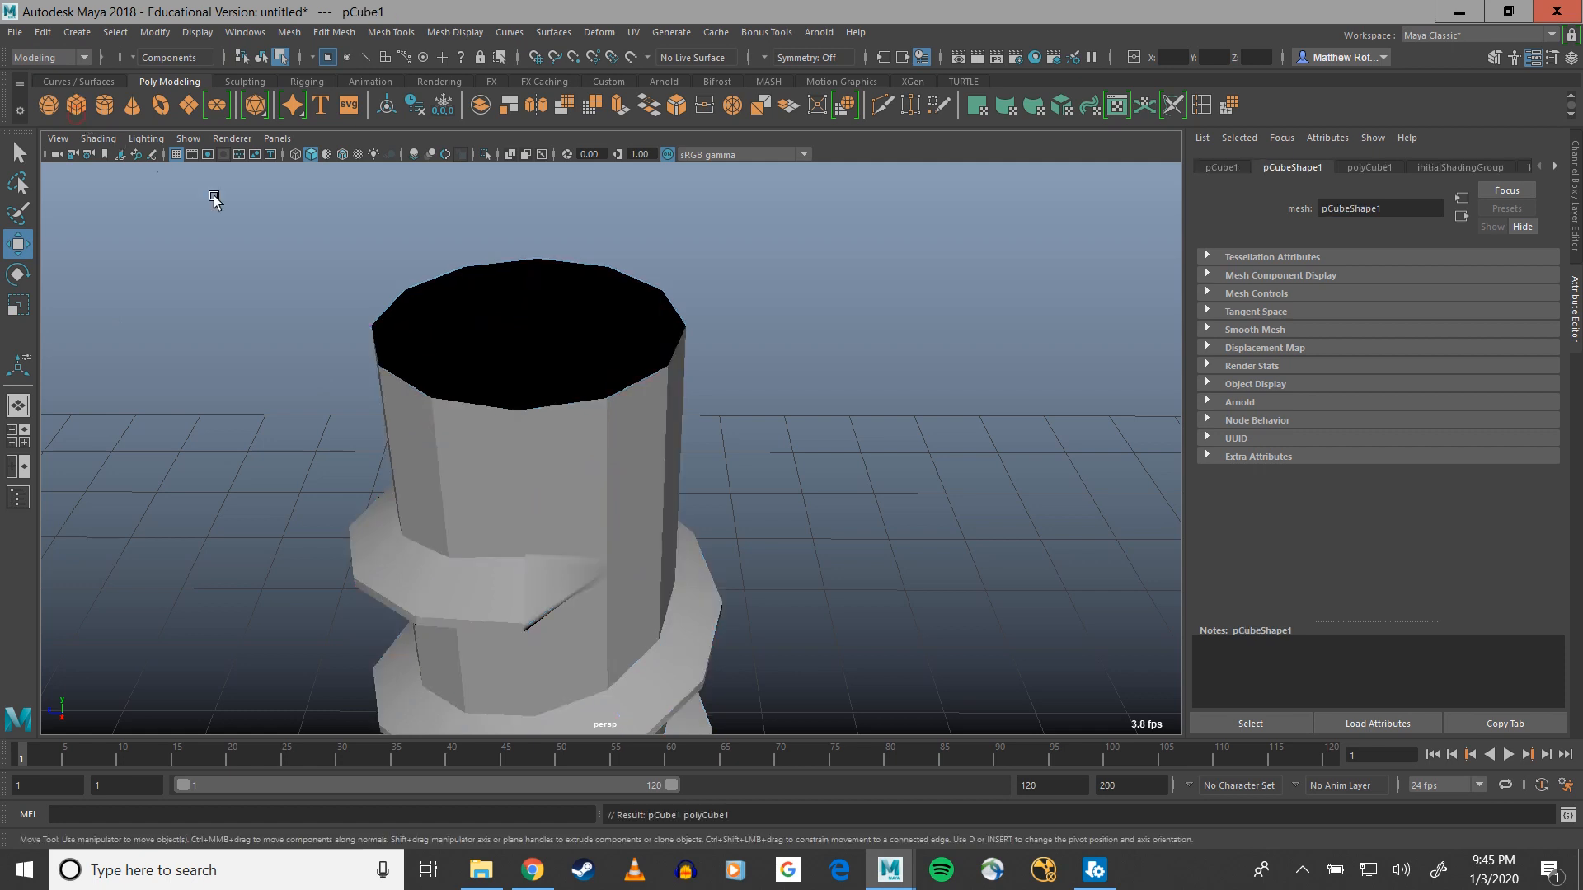
scroll(537, 371, down, 6)
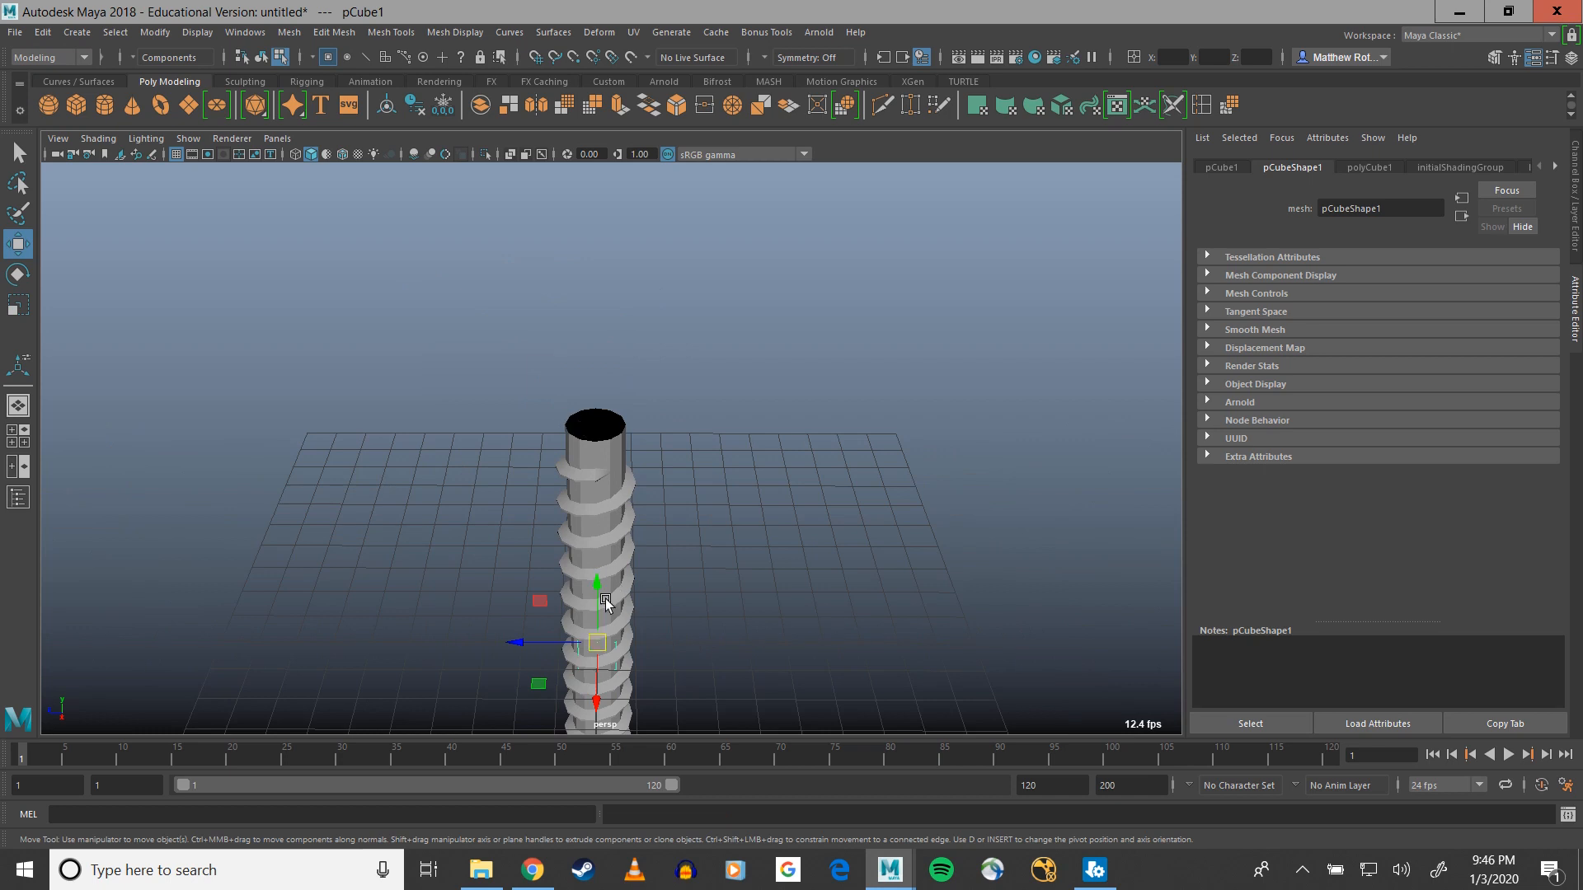
drag(600, 594, 579, 311)
scroll(579, 311, up, 3)
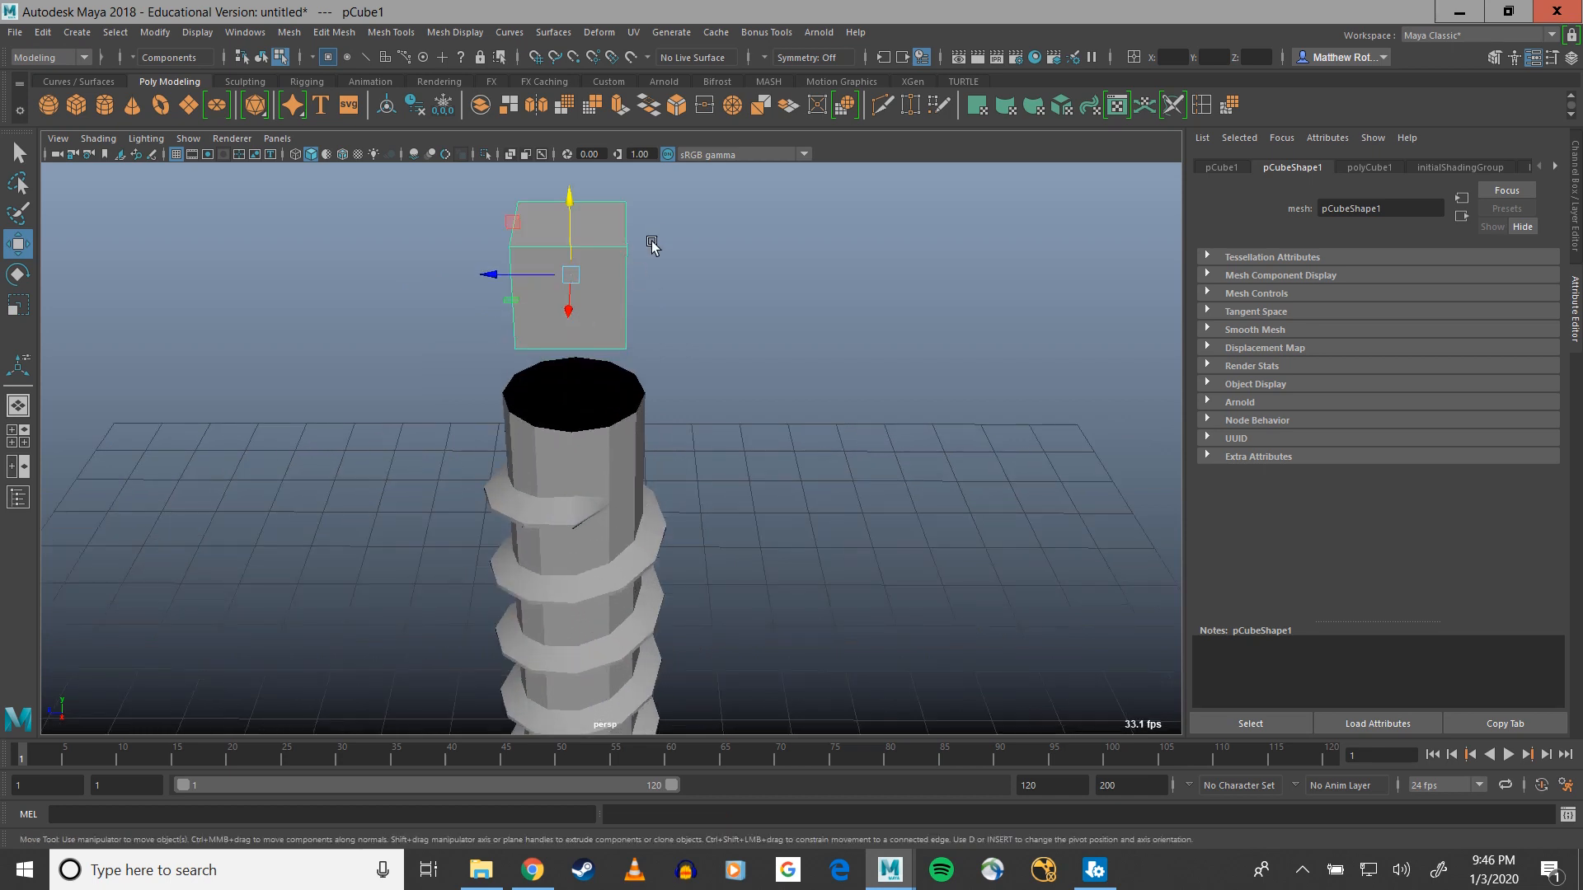
Set the cube's width, height and depth subdivisions to 3 each
click(1363, 168)
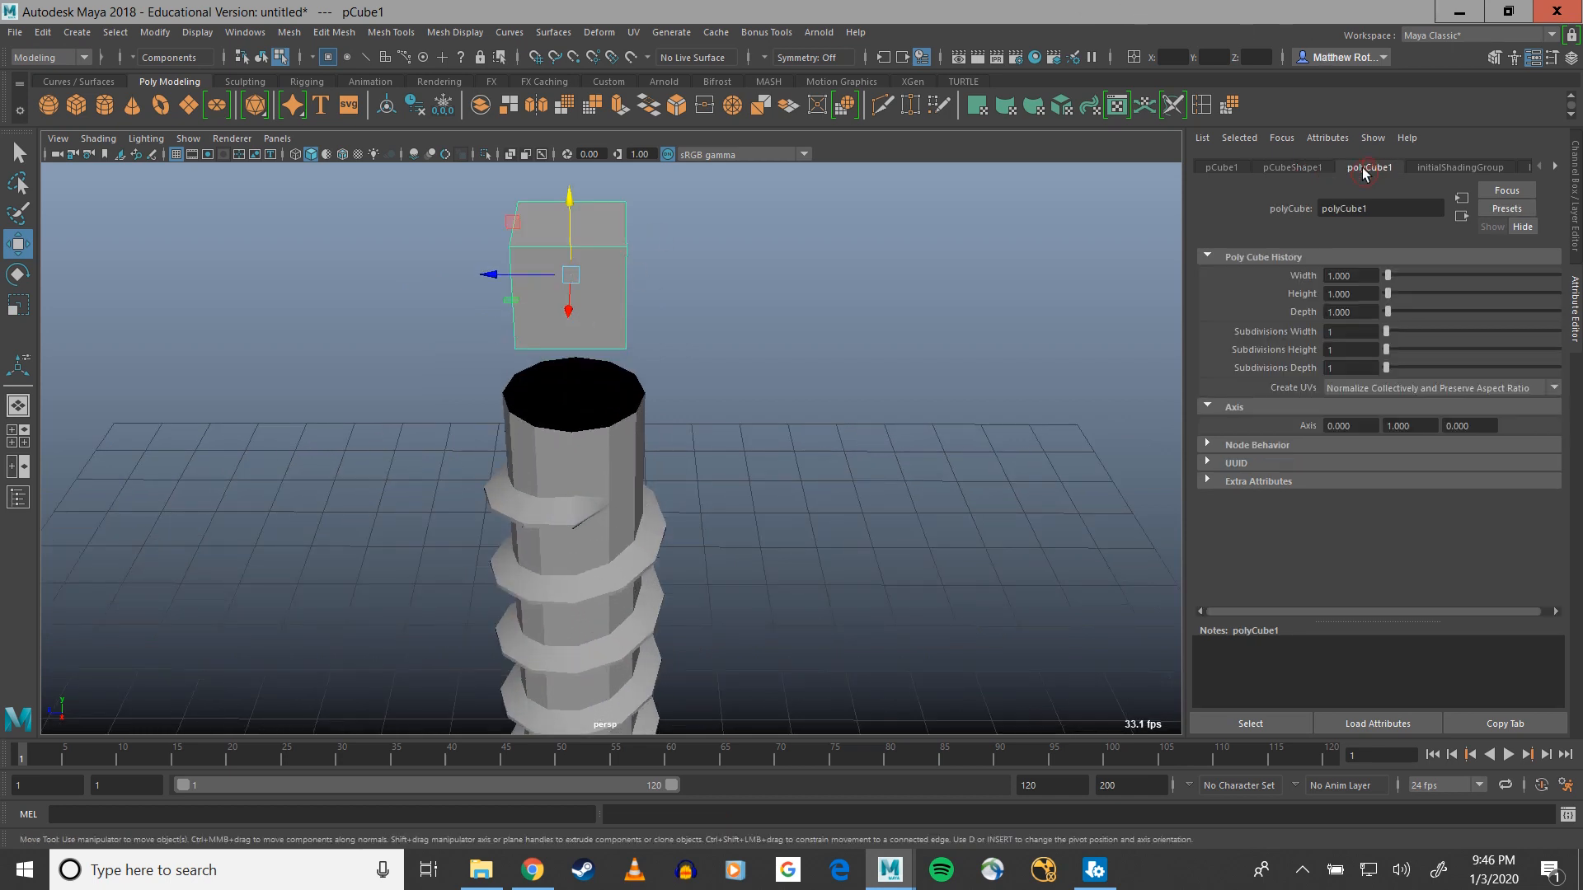
mouse_move(1388, 333)
mouse_down()
mouse_move(1401, 333)
mouse_move(1394, 356)
mouse_up()
text(3)
key(Return)
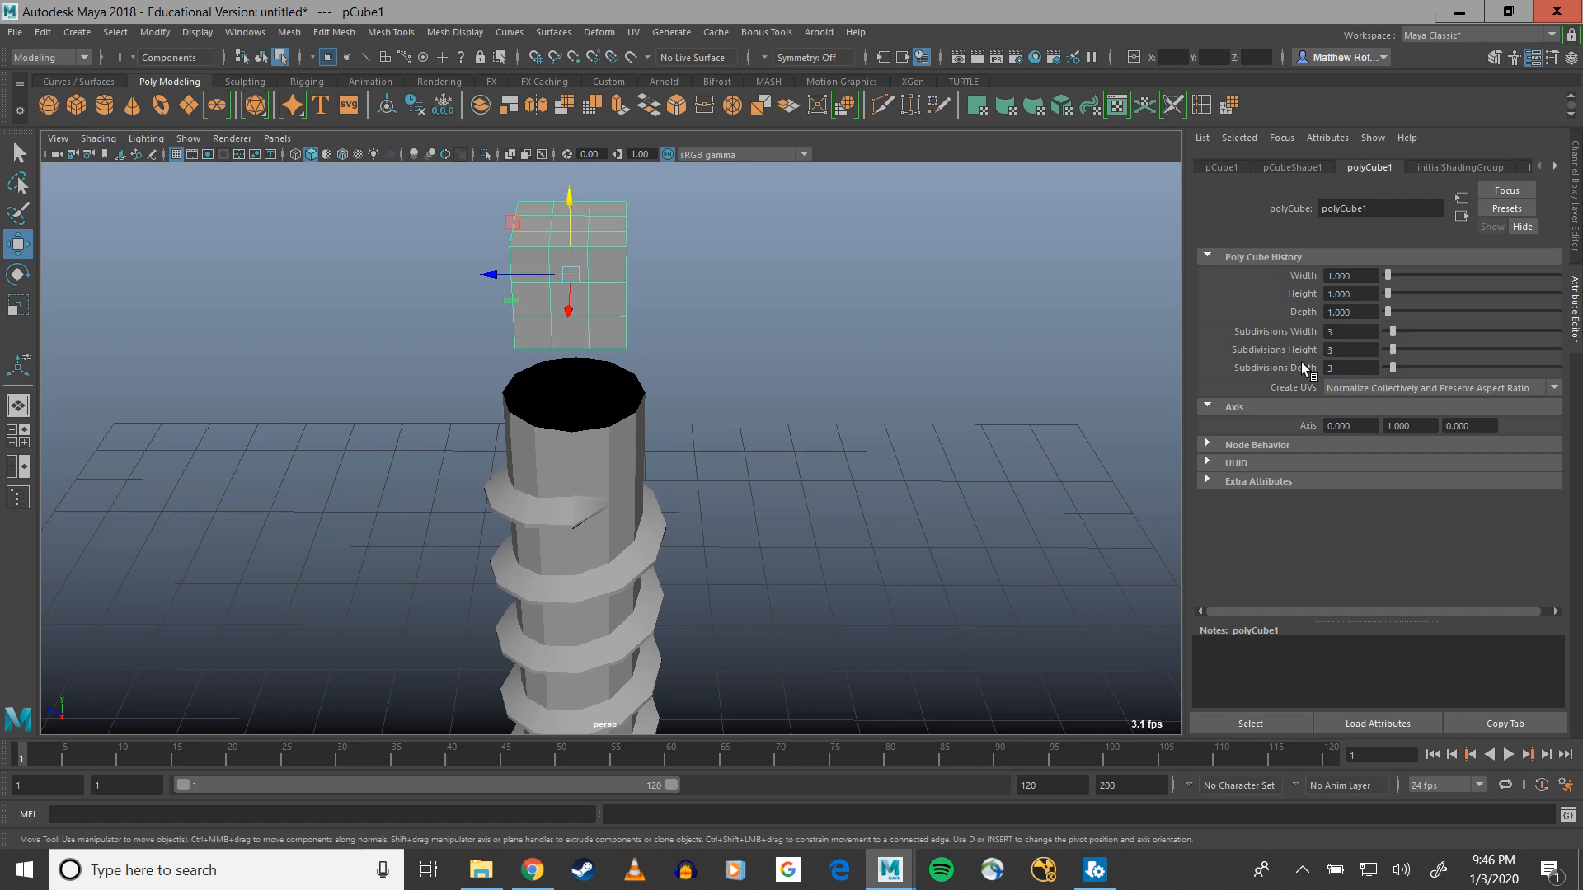
Apply Average Vertices to the cube with a smoothing amount of 50
alt+drag(593, 277, 611, 325)
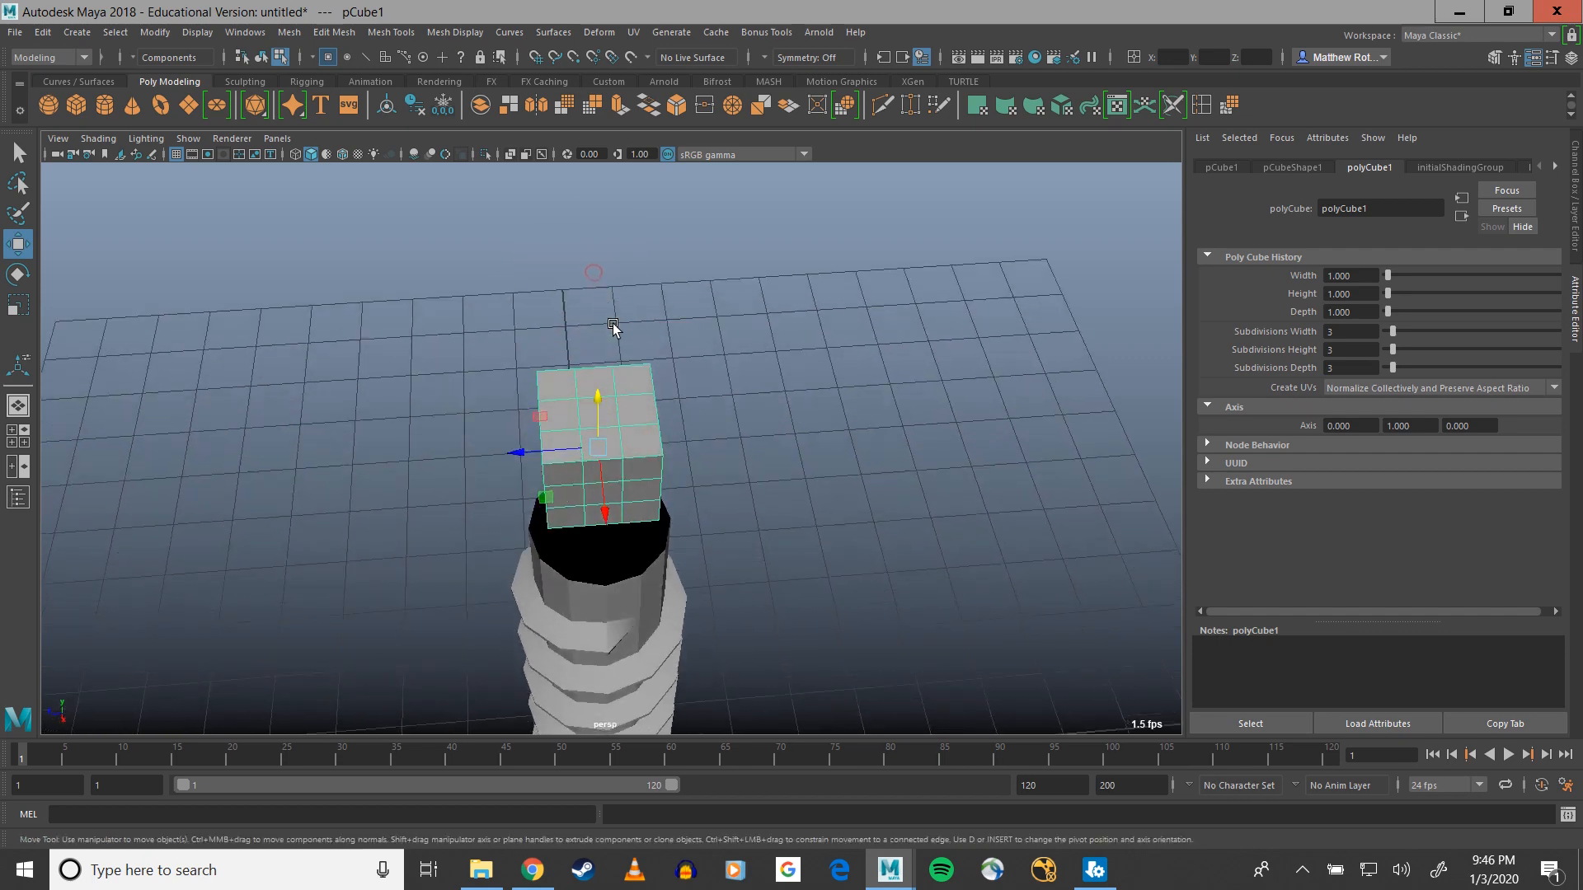
key(q)
scroll(691, 455, up, 3)
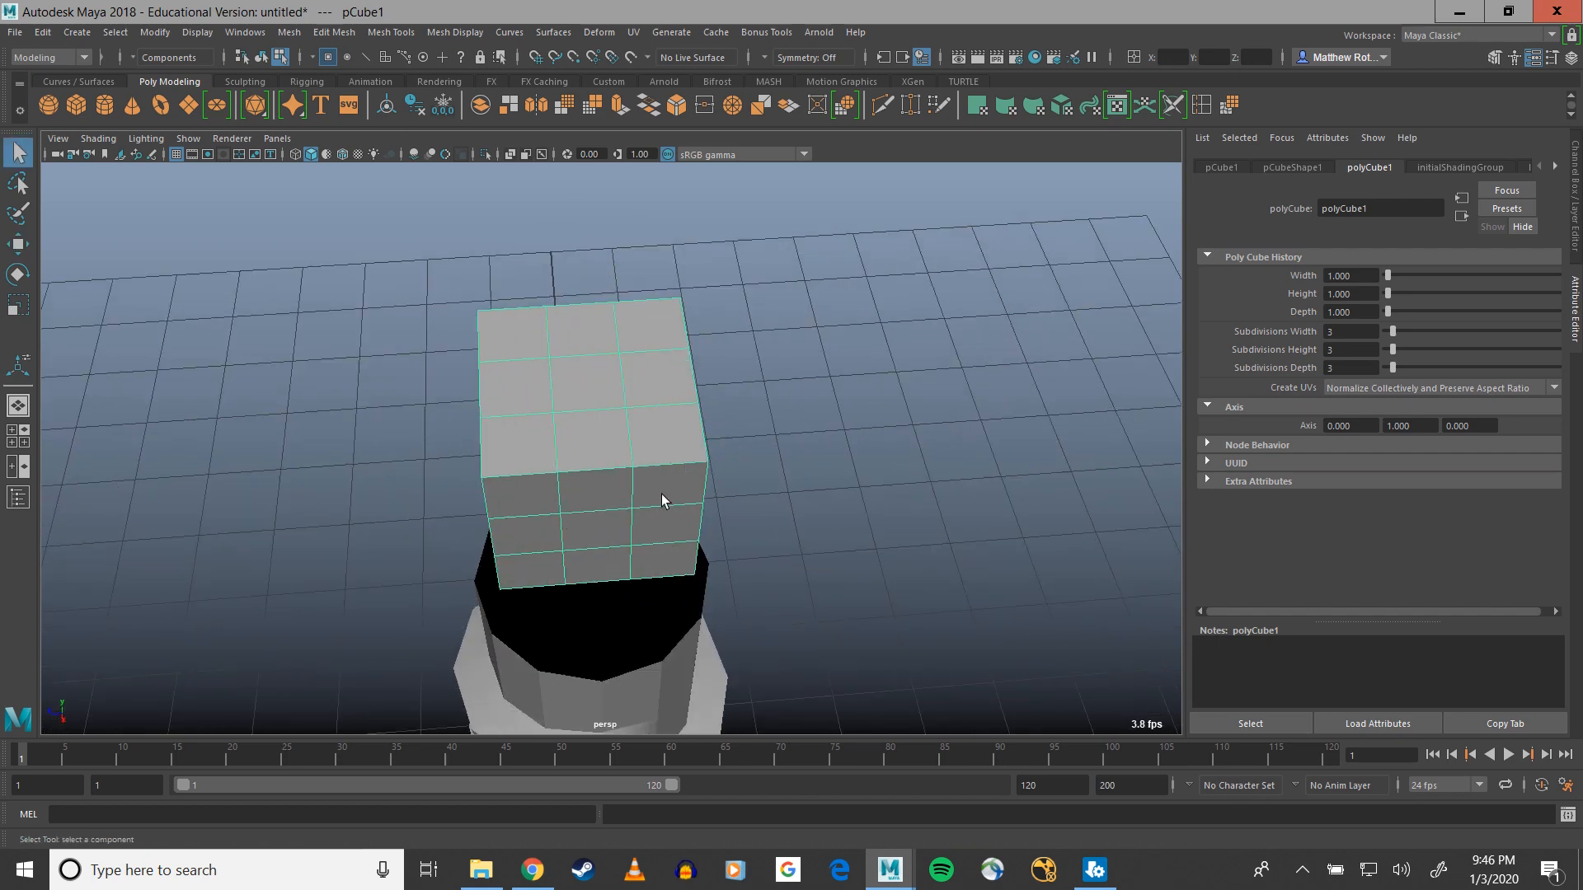
alt+drag(624, 464, 552, 342)
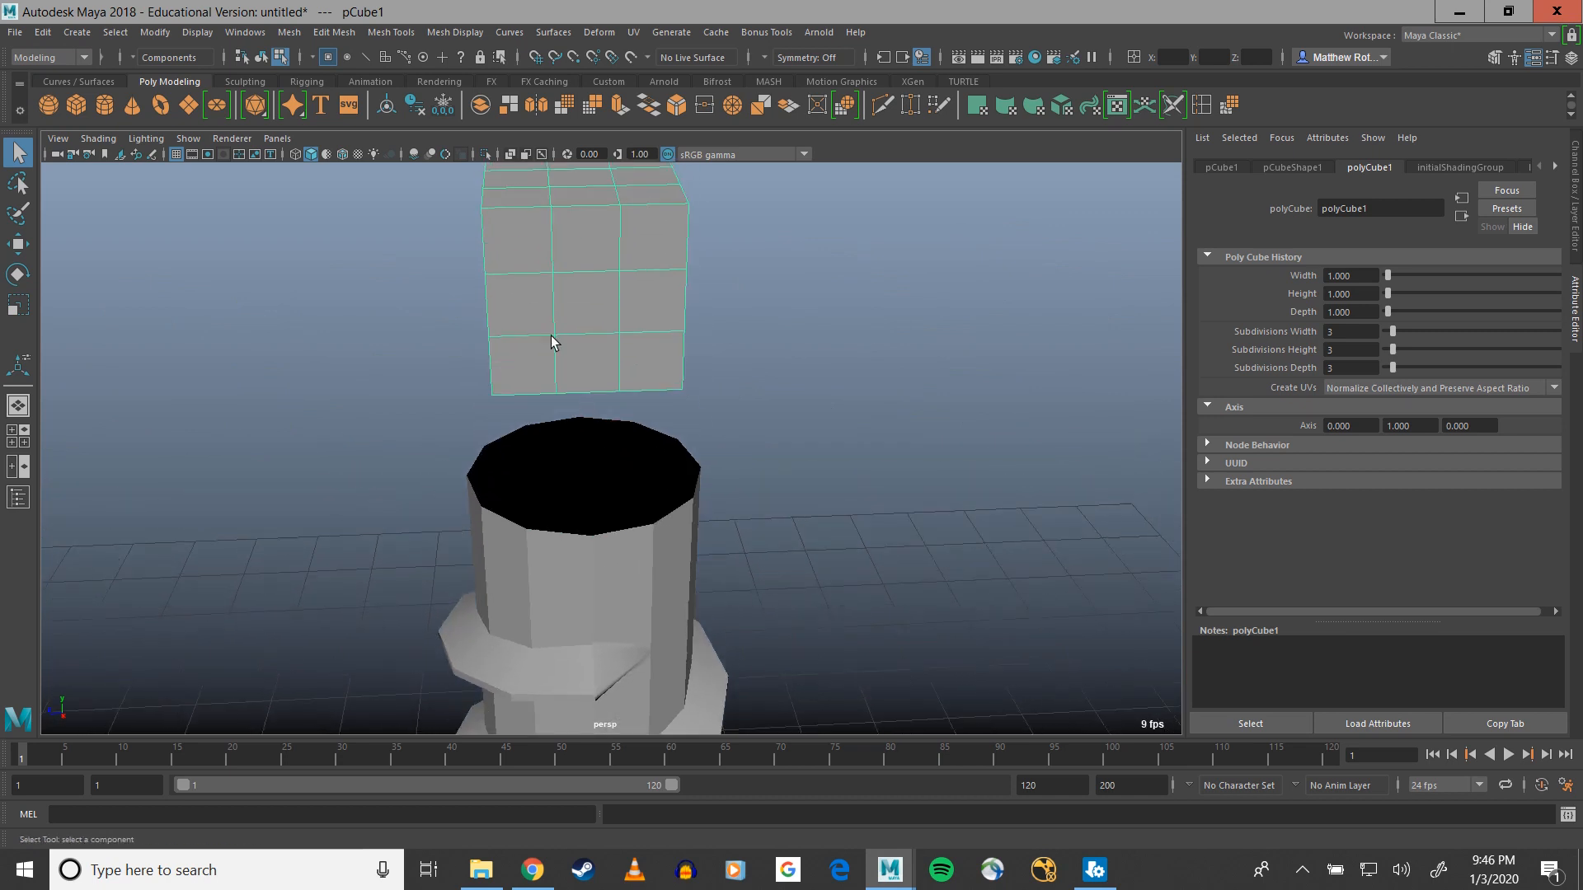
alt+drag(539, 251, 541, 356)
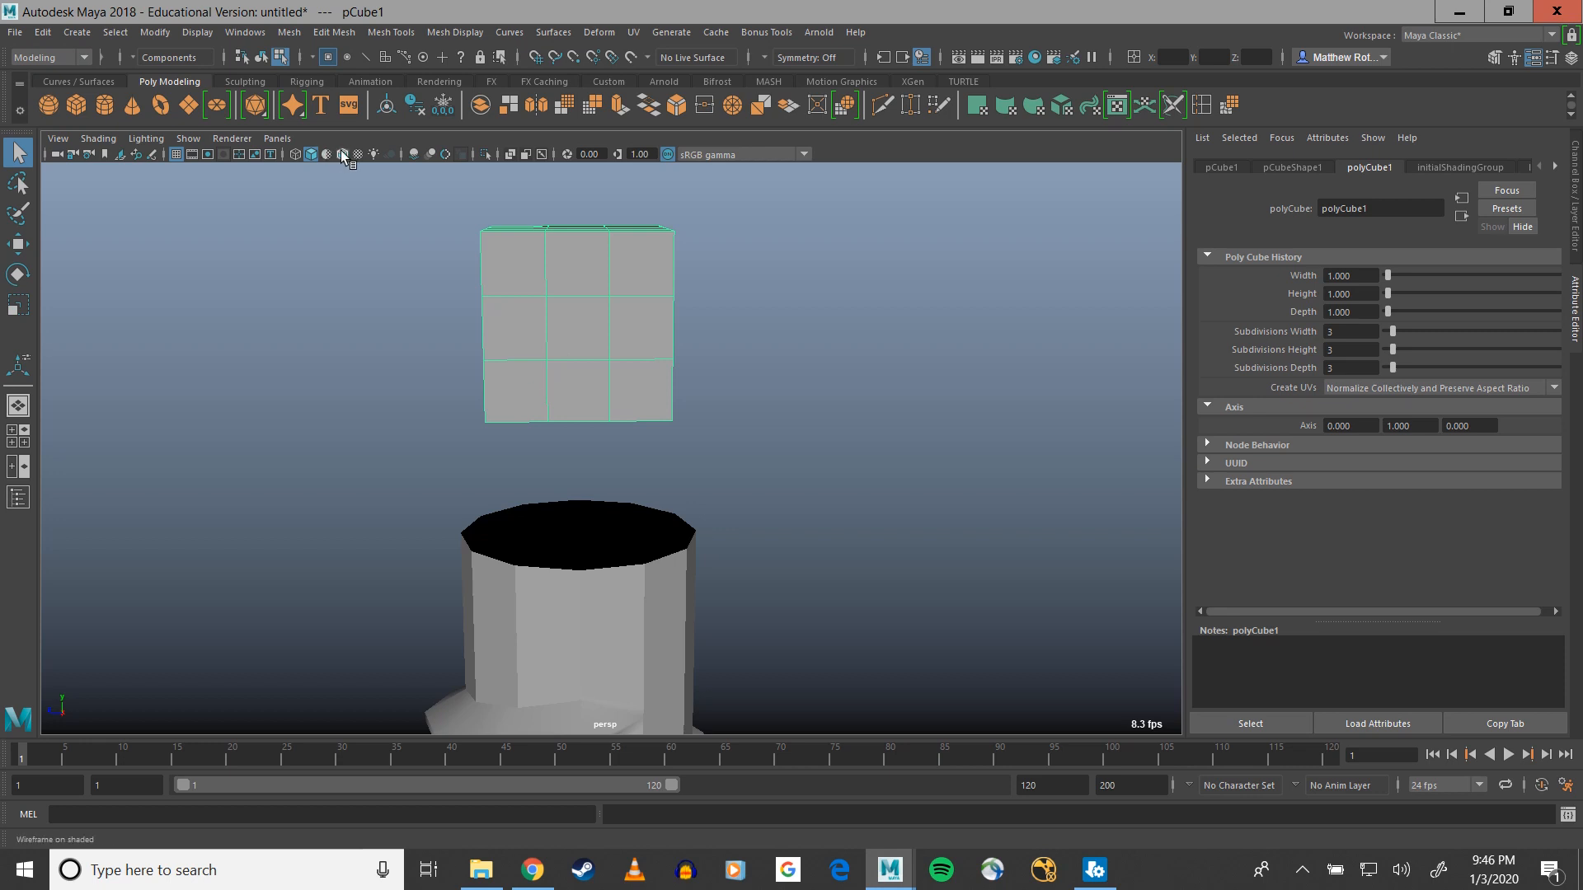
click(294, 34)
mouse_move(320, 39)
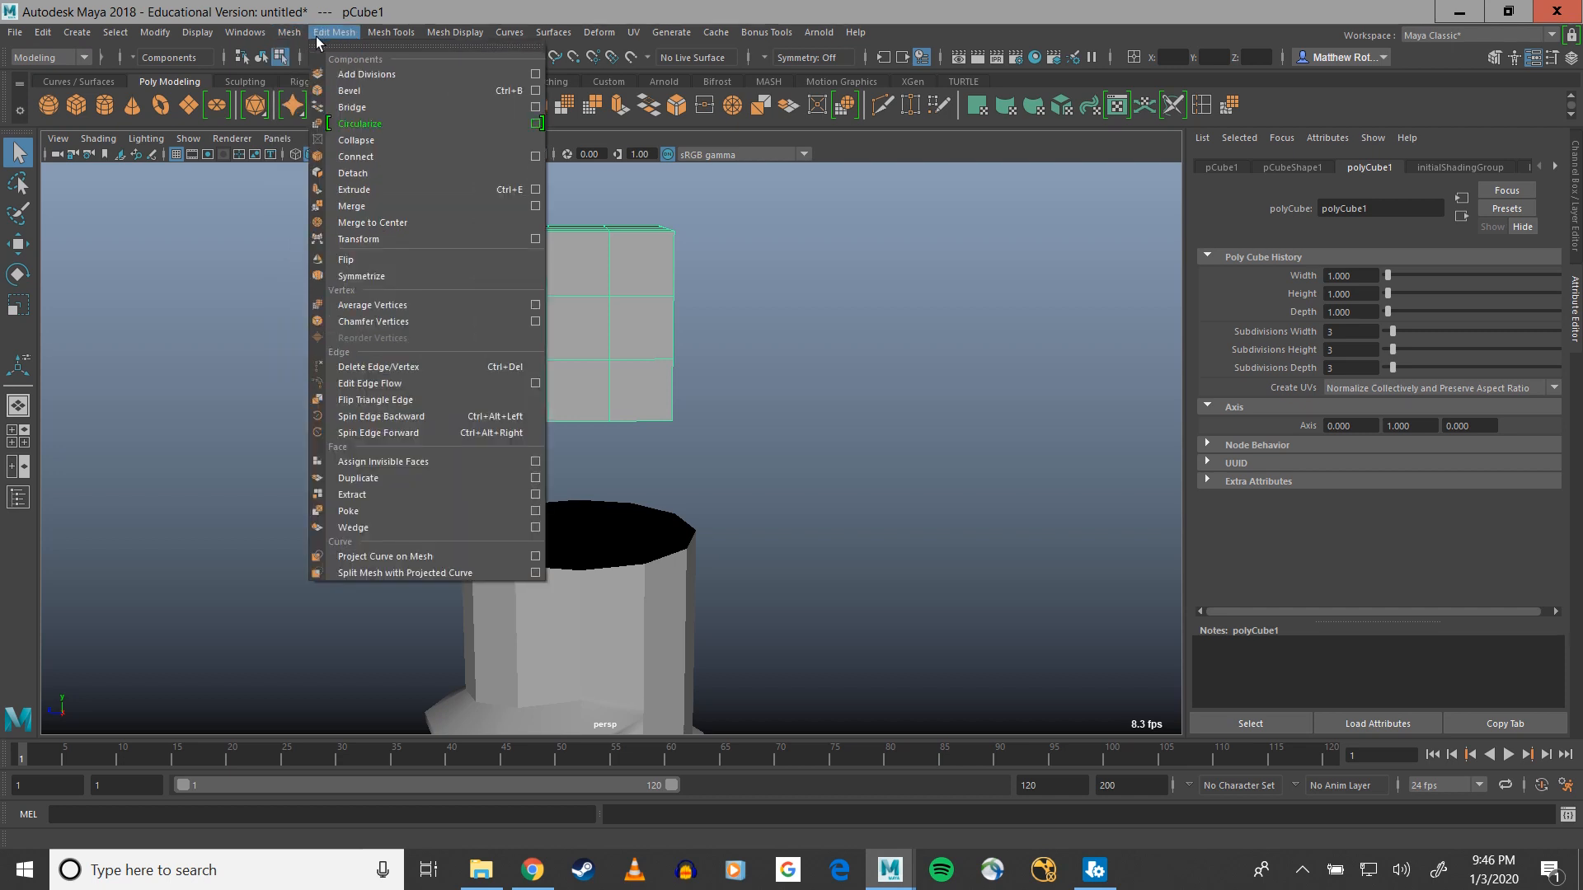
click(536, 305)
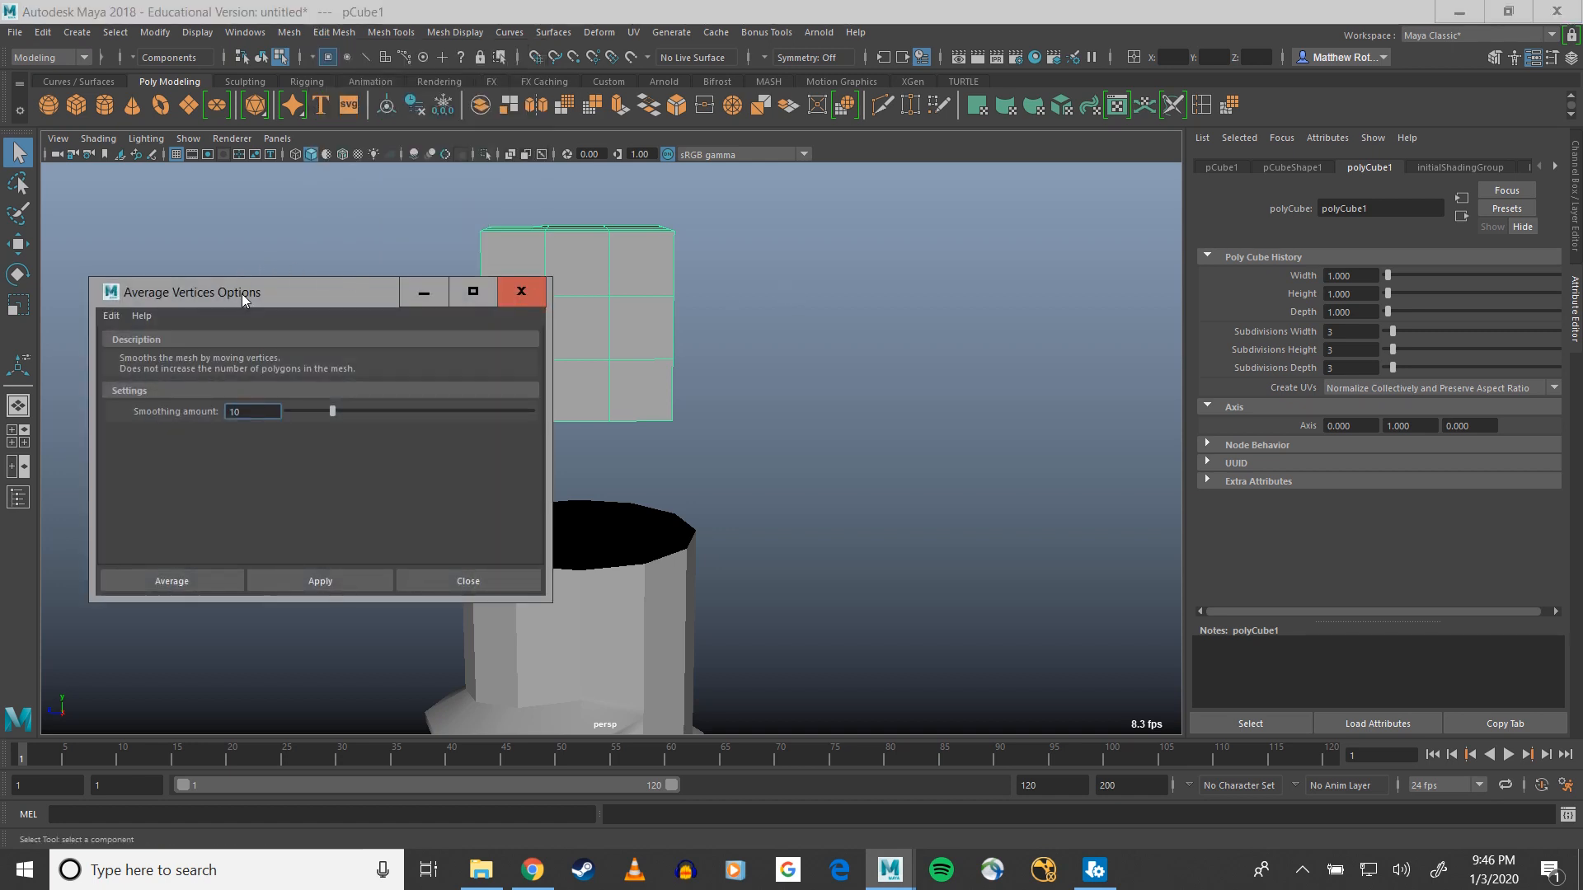
drag(241, 294, 915, 253)
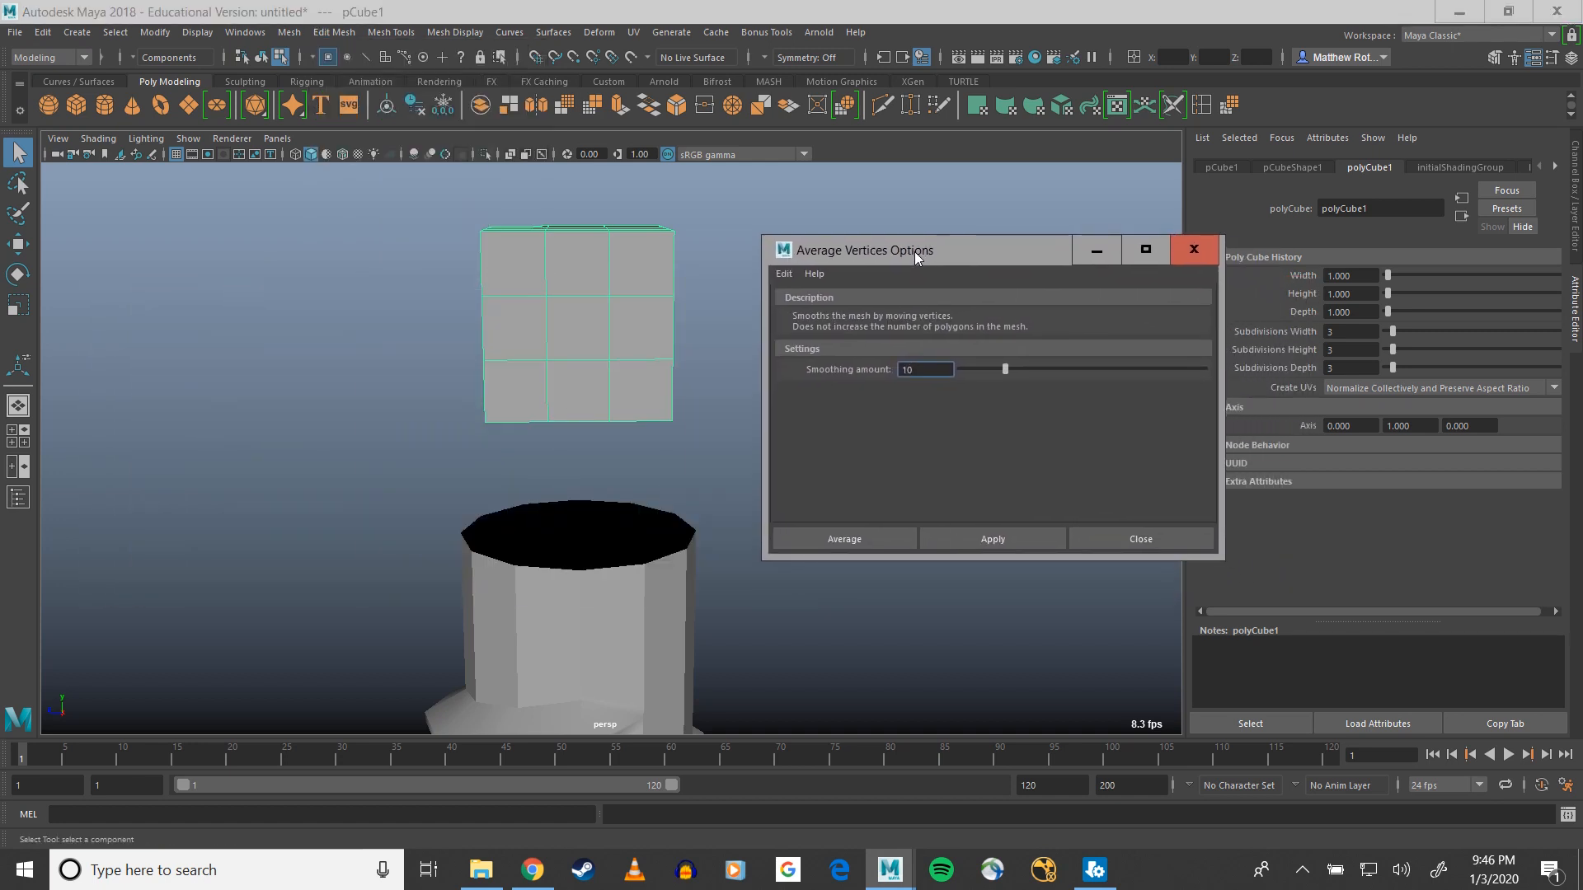
drag(1005, 371, 1433, 378)
click(977, 547)
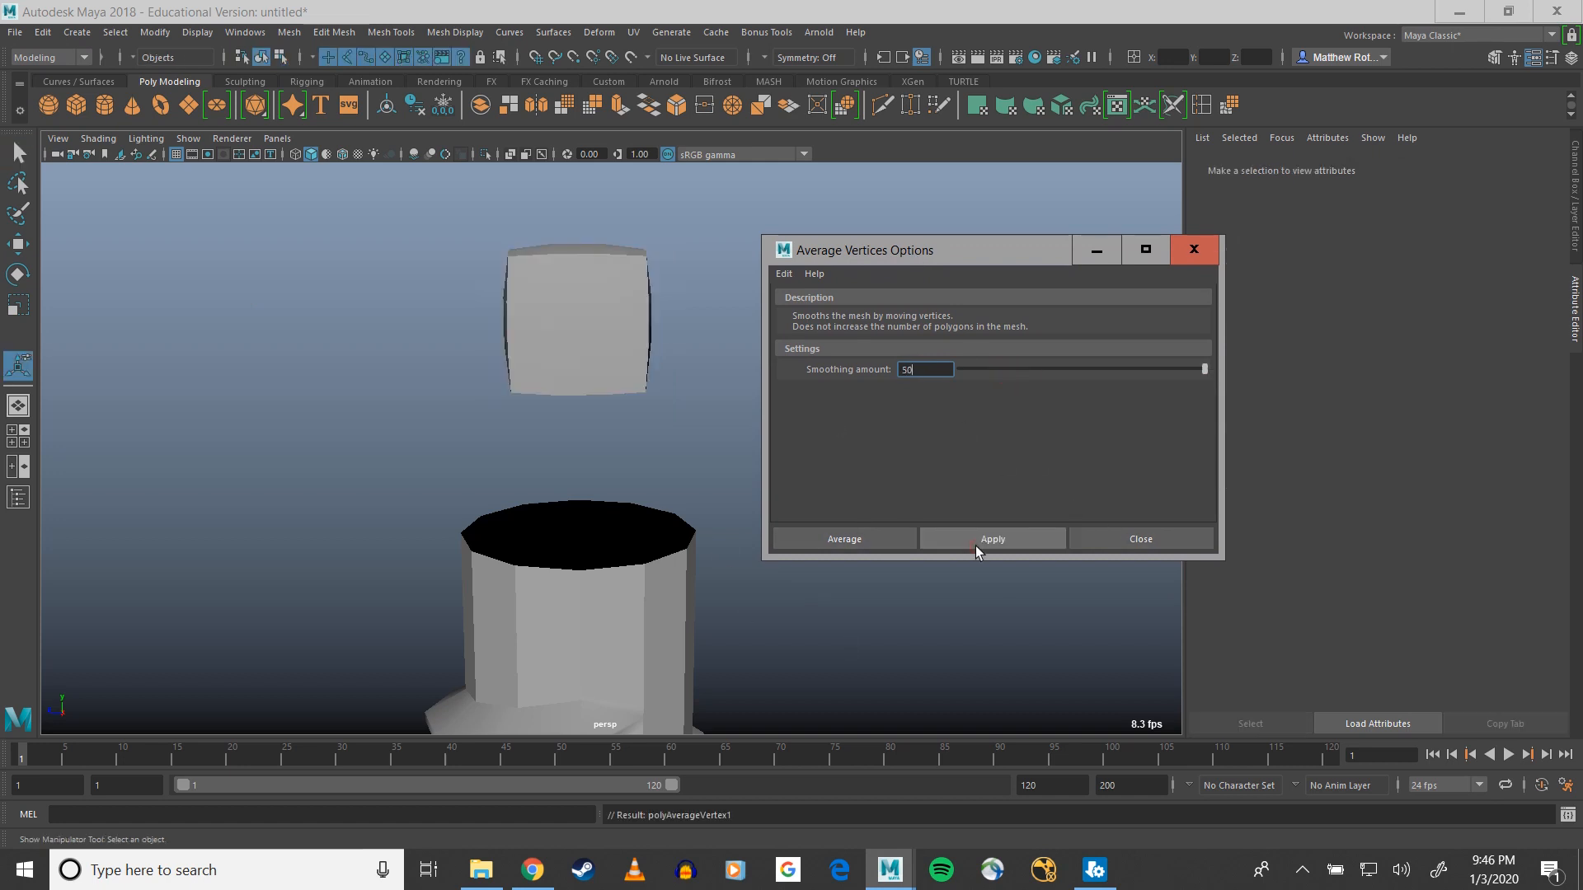
Apply the vertex averaging with smoothing amount 50 to the cube six more times
click(534, 353)
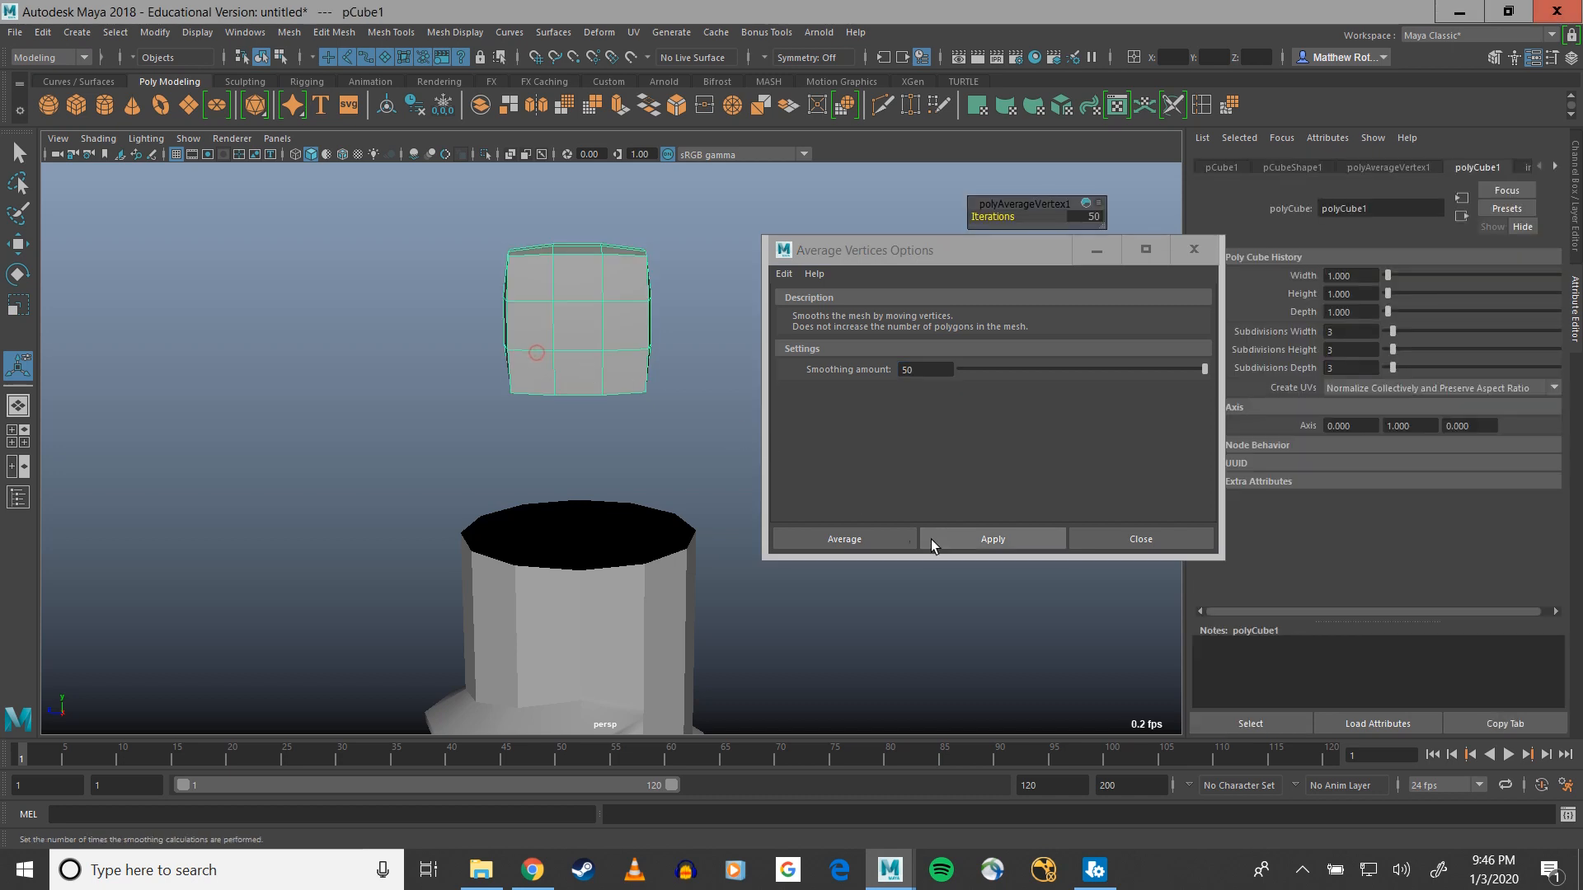
click(933, 538)
click(942, 539)
click(941, 539)
click(941, 539)
click(942, 539)
click(942, 540)
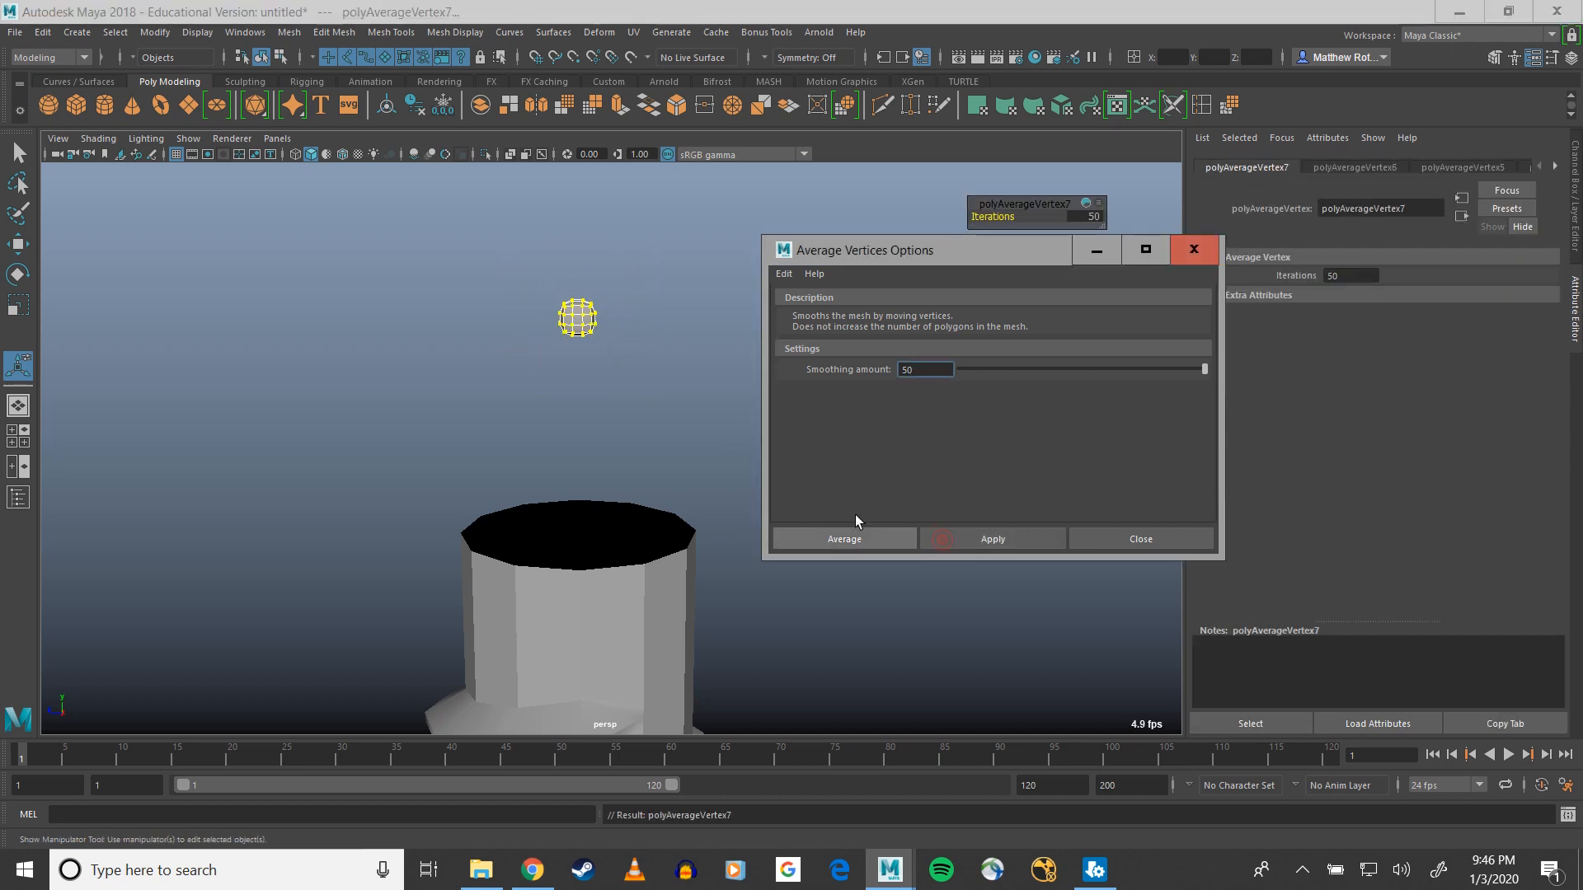
Scale the rounded cube up uniformly until it is slightly wider than the shaft
scroll(569, 346, up, 5)
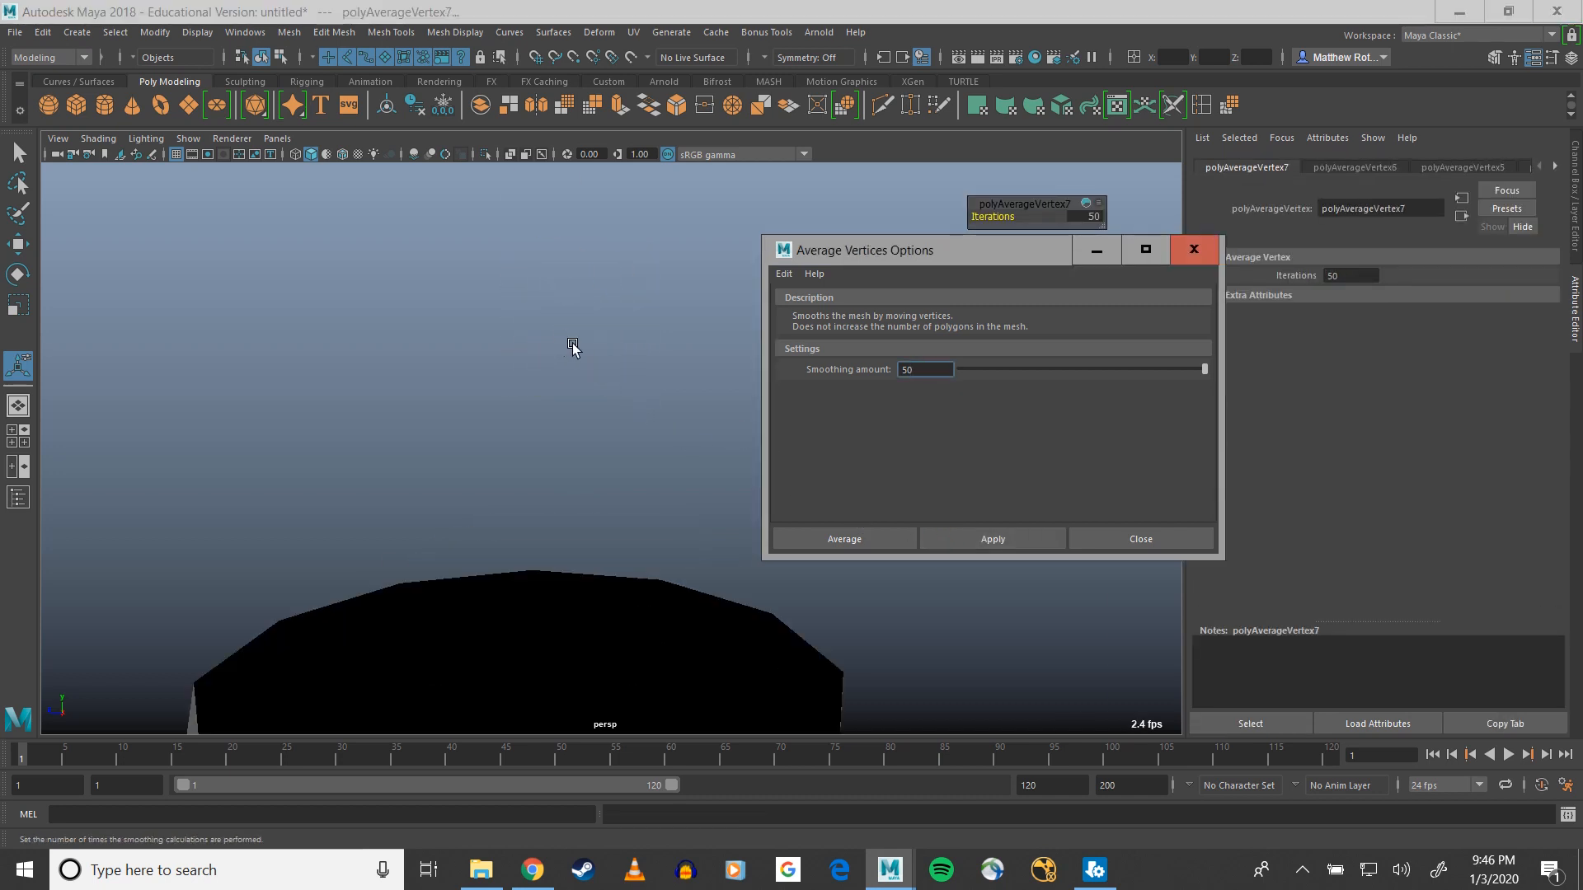
scroll(575, 346, down, 2)
alt+middle_drag(584, 318, 539, 381)
right_drag(540, 383, 611, 331)
key(r)
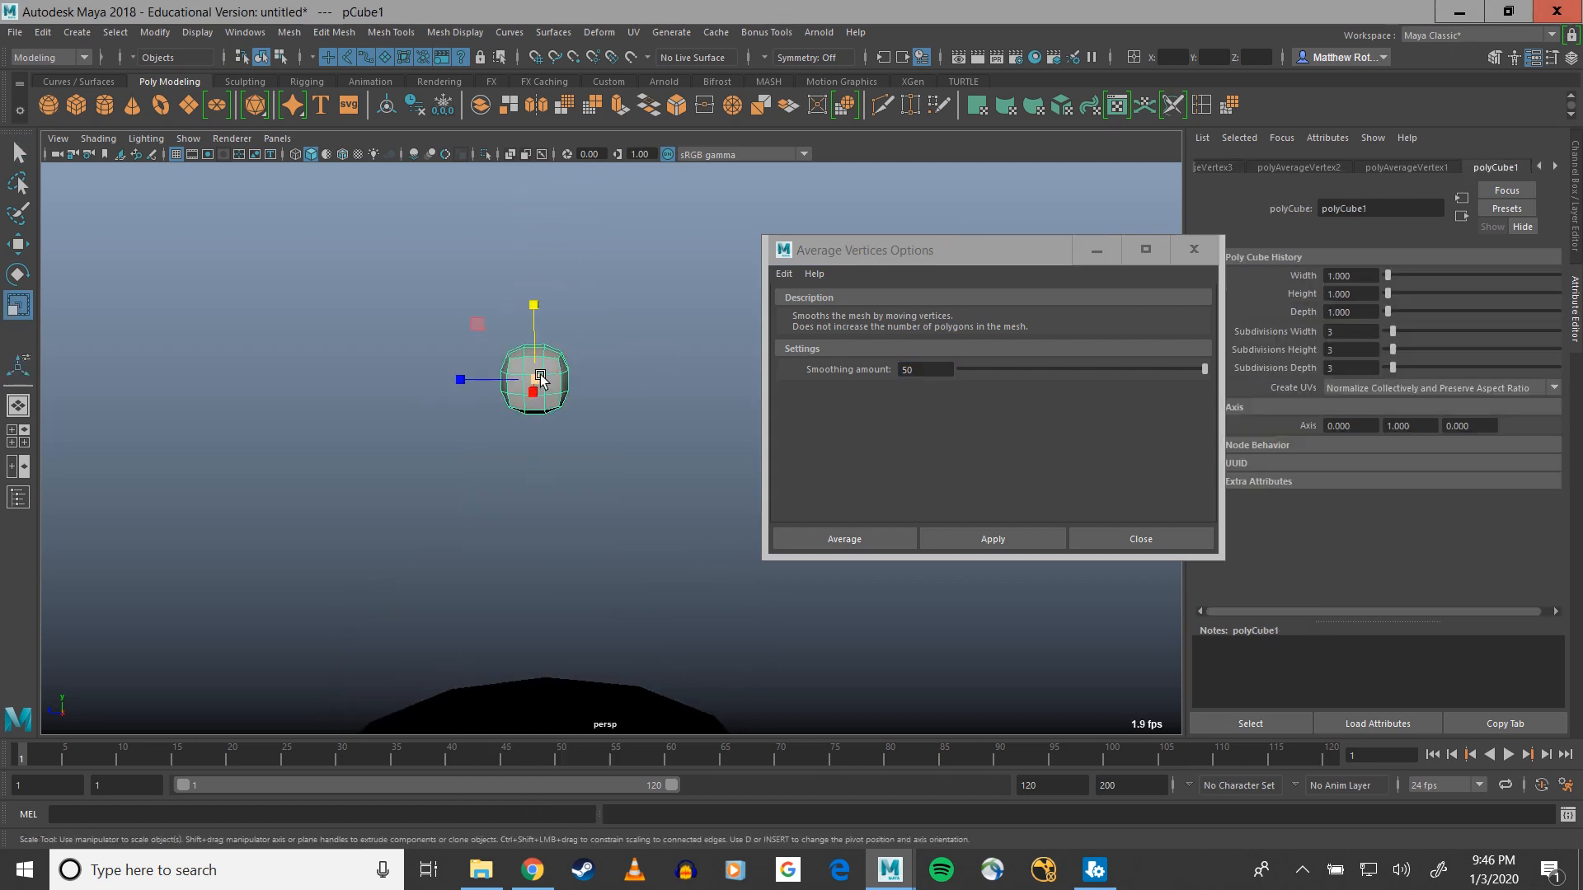
drag(536, 379, 878, 401)
scroll(669, 373, down, 4)
alt+drag(670, 373, 542, 270)
Close the Average Vertices options and delete the central face on the rounded cube's underside
right_drag(551, 299, 545, 346)
scroll(547, 341, up, 5)
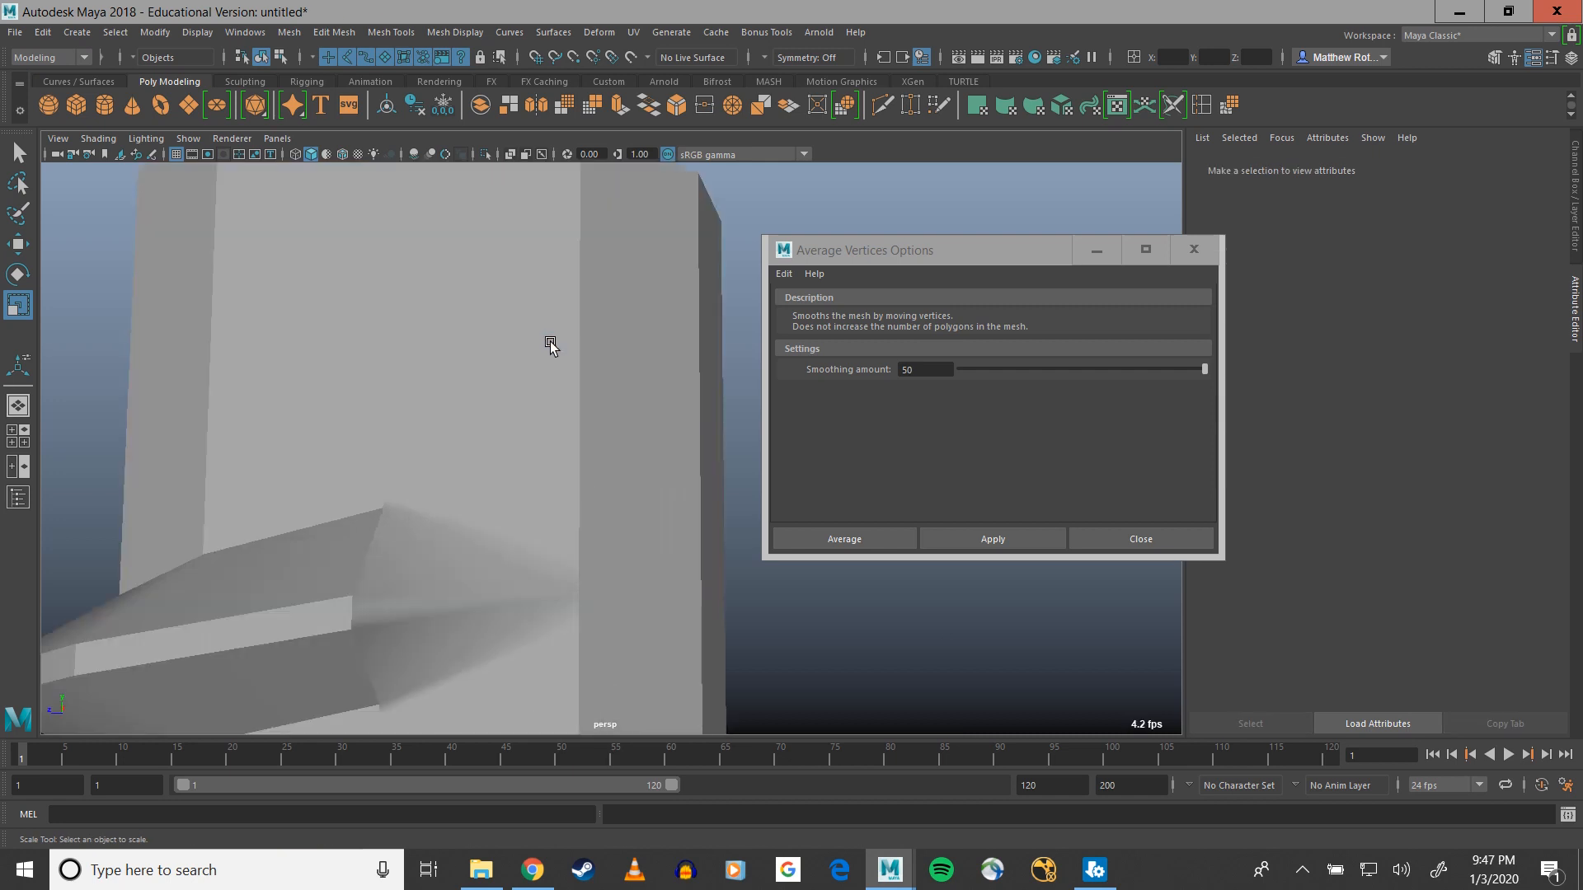
alt+middle_drag(547, 340, 568, 452)
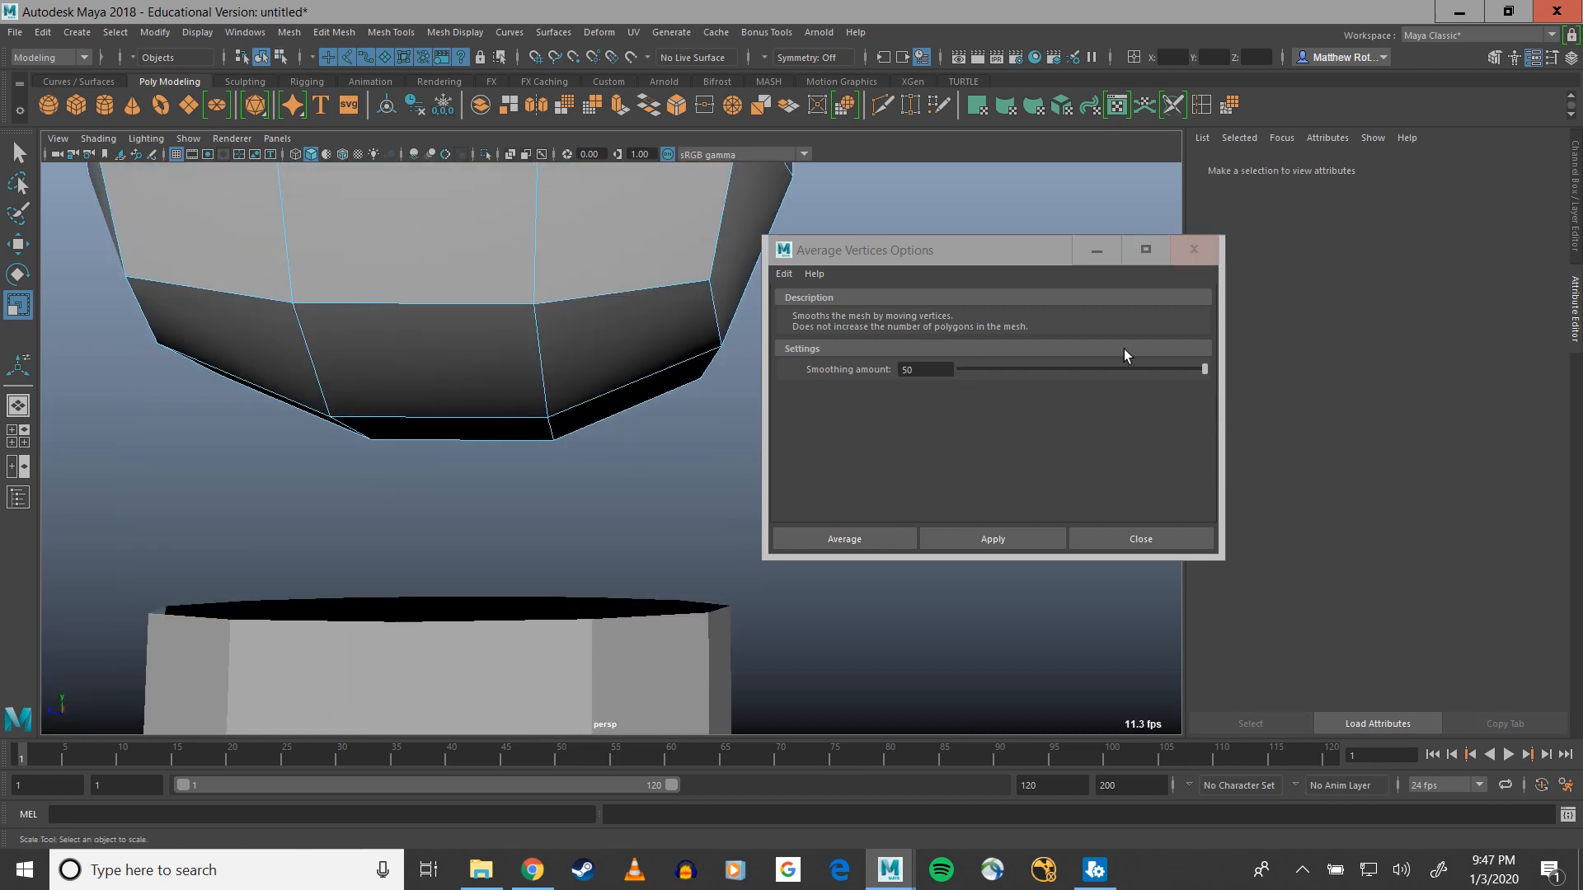
click(1194, 249)
alt+drag(726, 445, 710, 481)
click(734, 455)
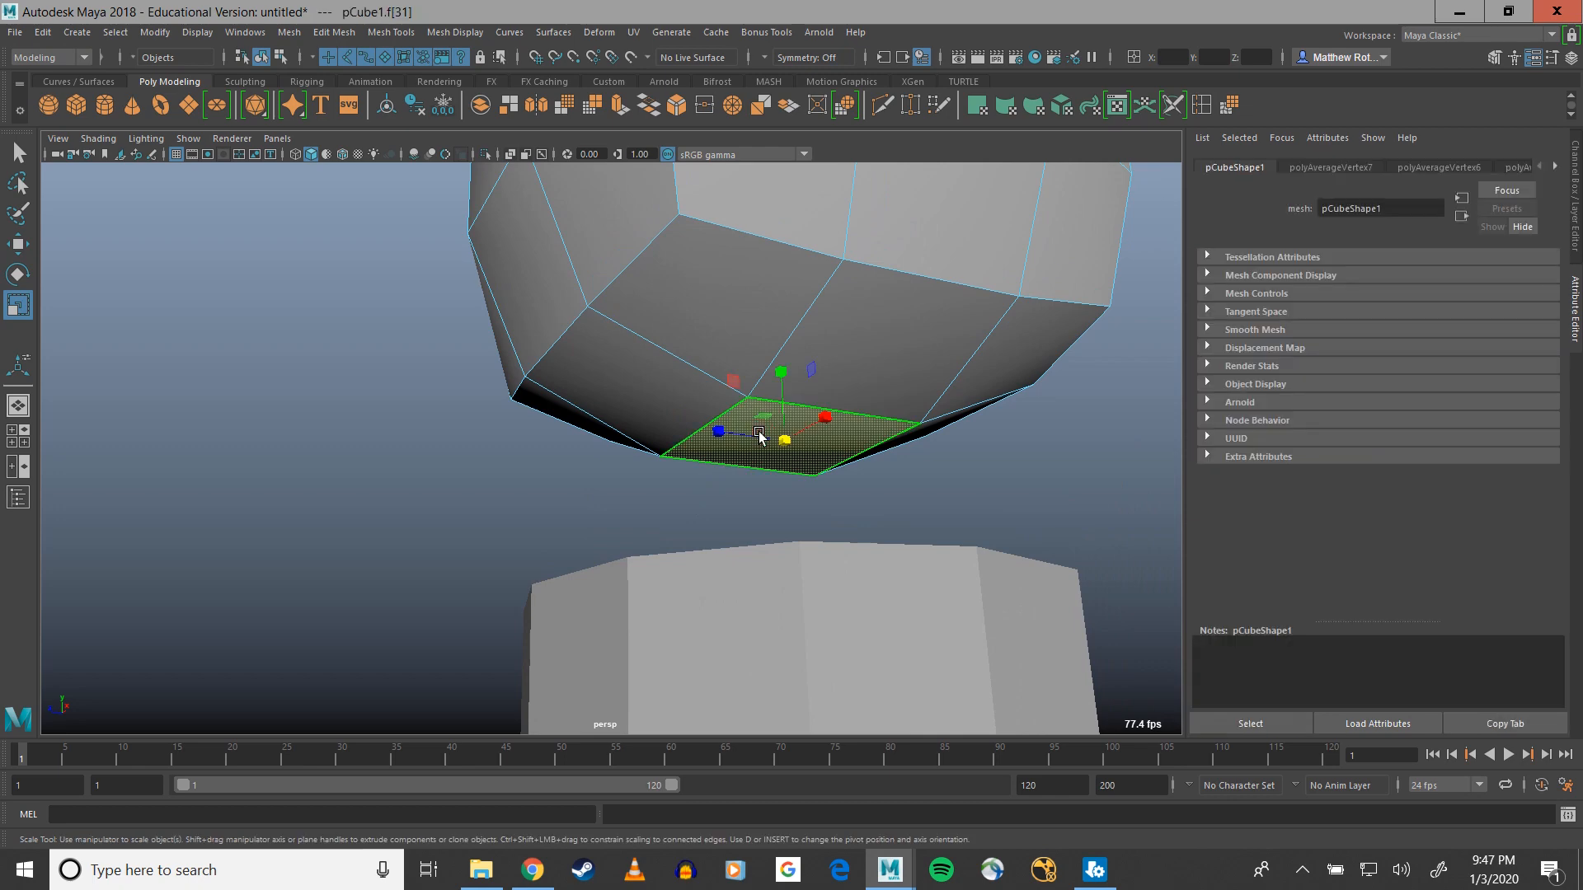
key(Delete)
Delete the middle face along one side of the opening on the rounded cube's underside
click(705, 319)
shift+click(869, 338)
shift+click(964, 359)
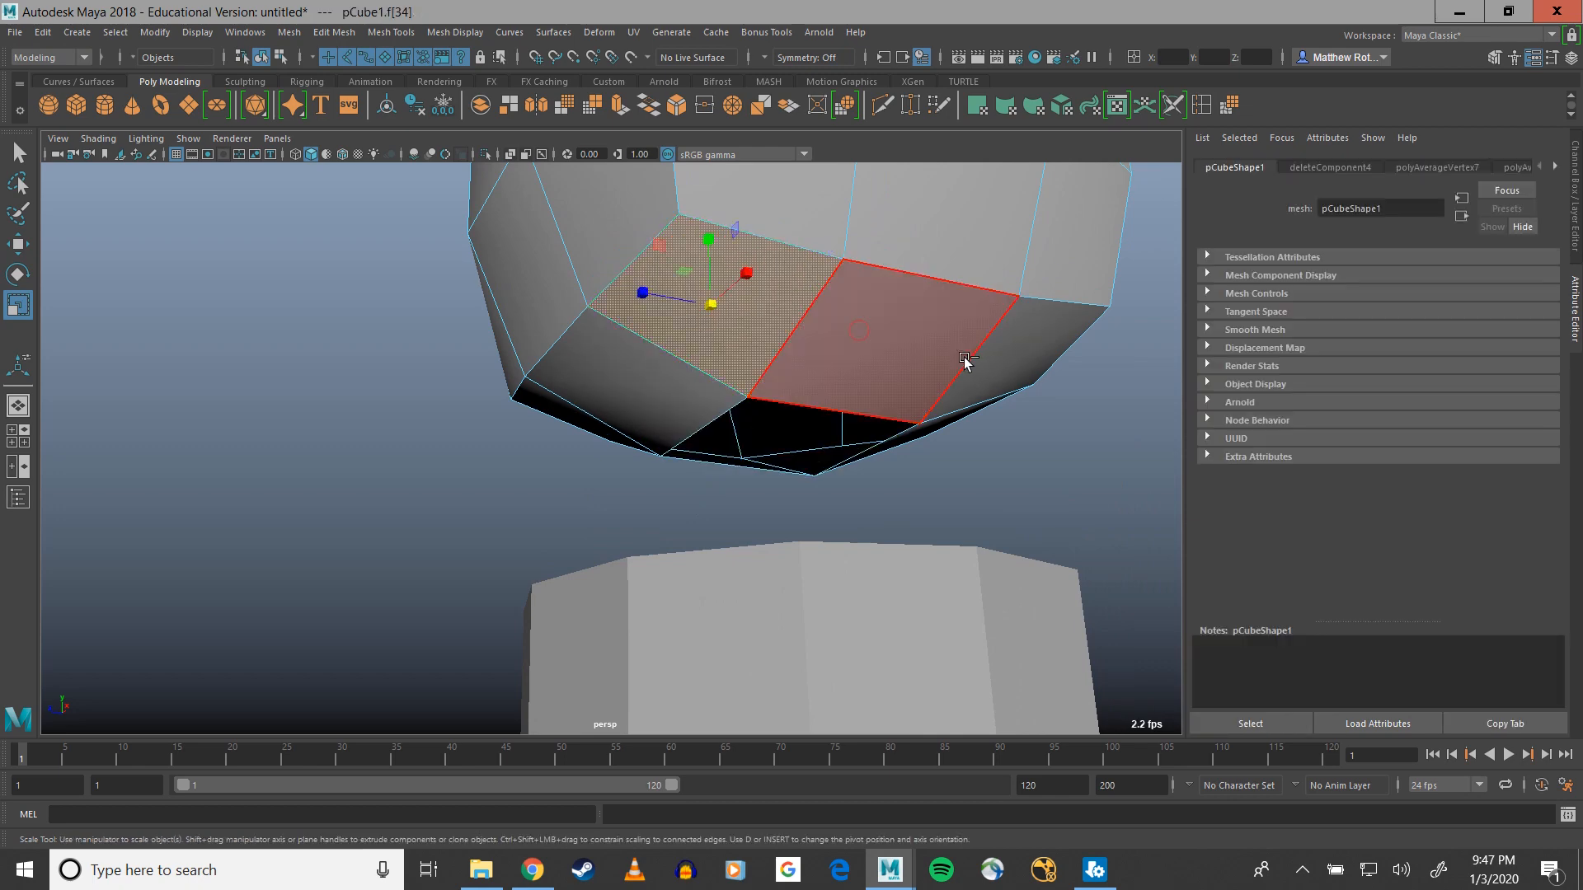
mouse_move(795, 379)
alt+mouse_down()
mouse_move(771, 357)
mouse_move(777, 378)
alt+mouse_up()
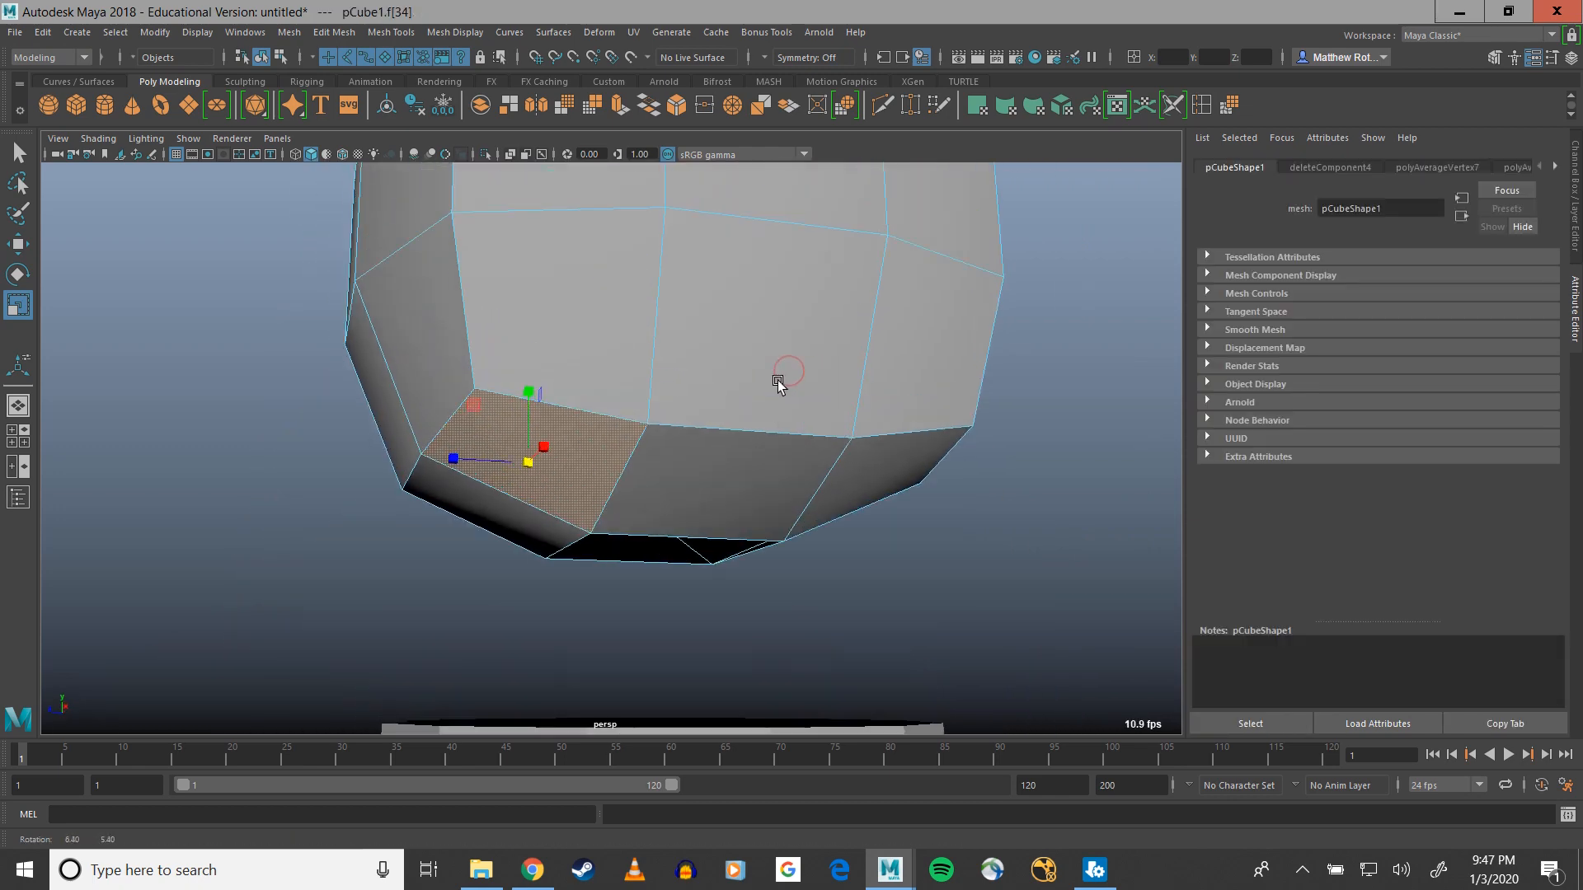
click(736, 470)
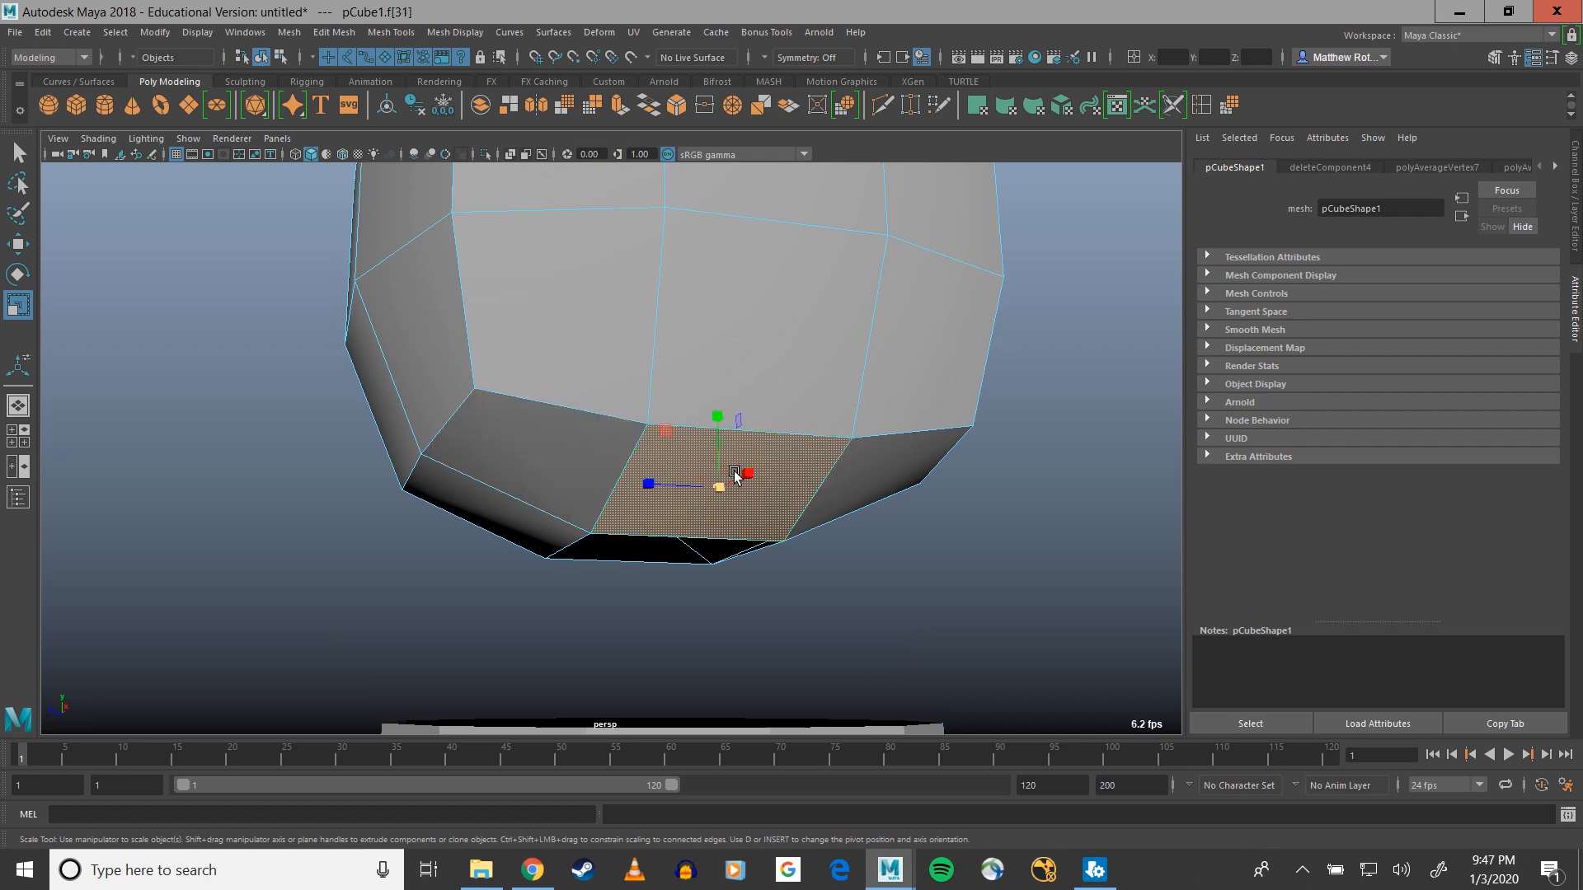
key(Delete)
Select the remaining underside faces surrounding the opening and delete them together
click(605, 458)
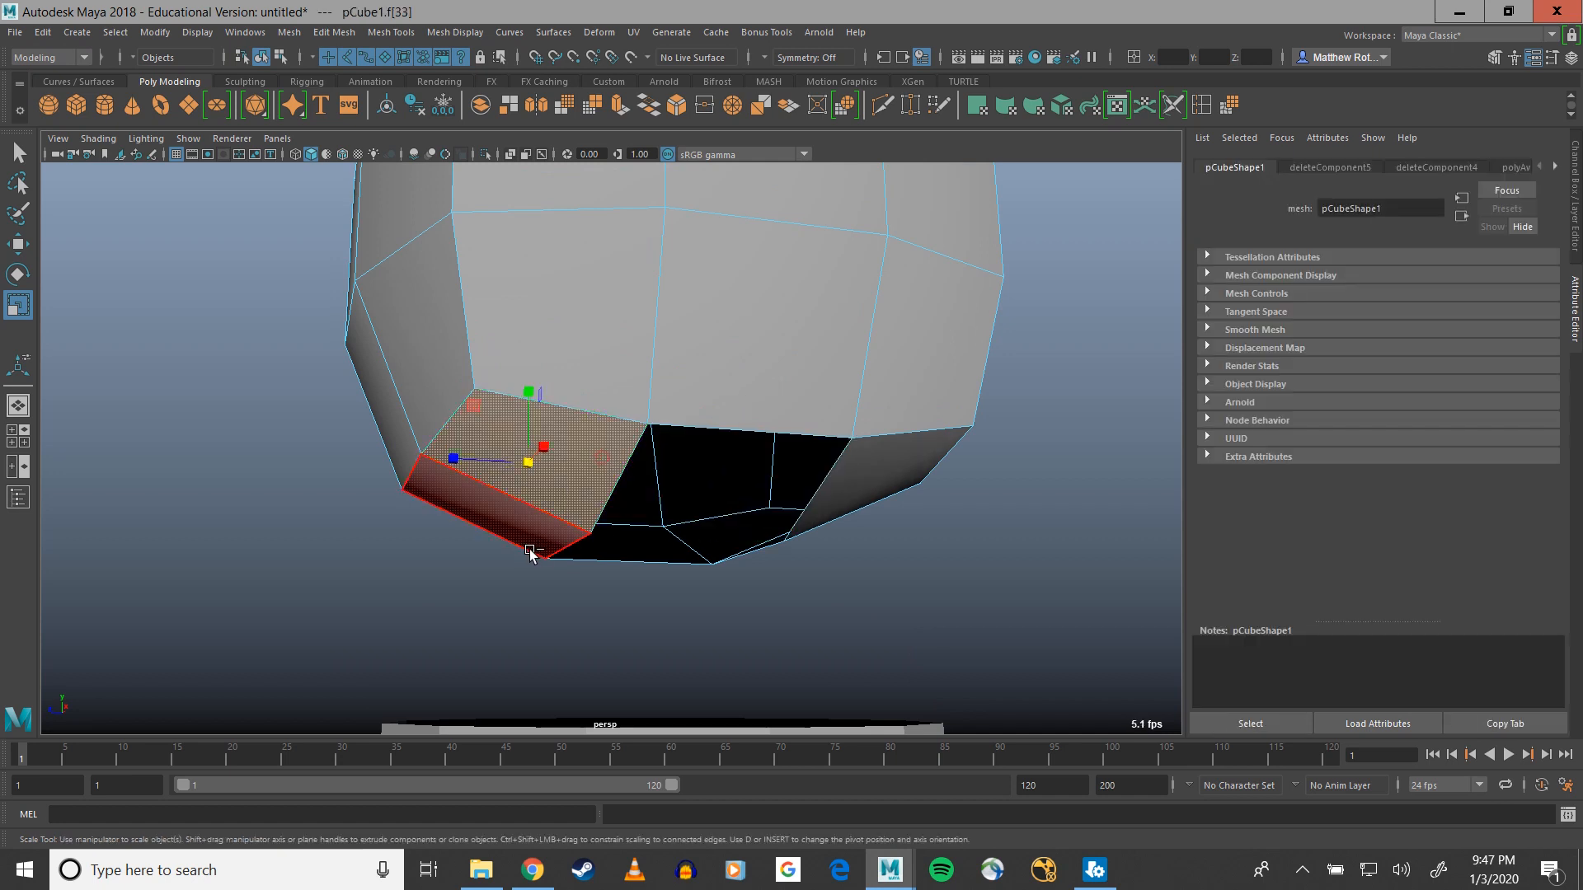
shift+click(530, 548)
shift+click(808, 501)
alt+drag(861, 458, 824, 448)
shift+click(912, 427)
shift+click(589, 342)
shift+click(627, 415)
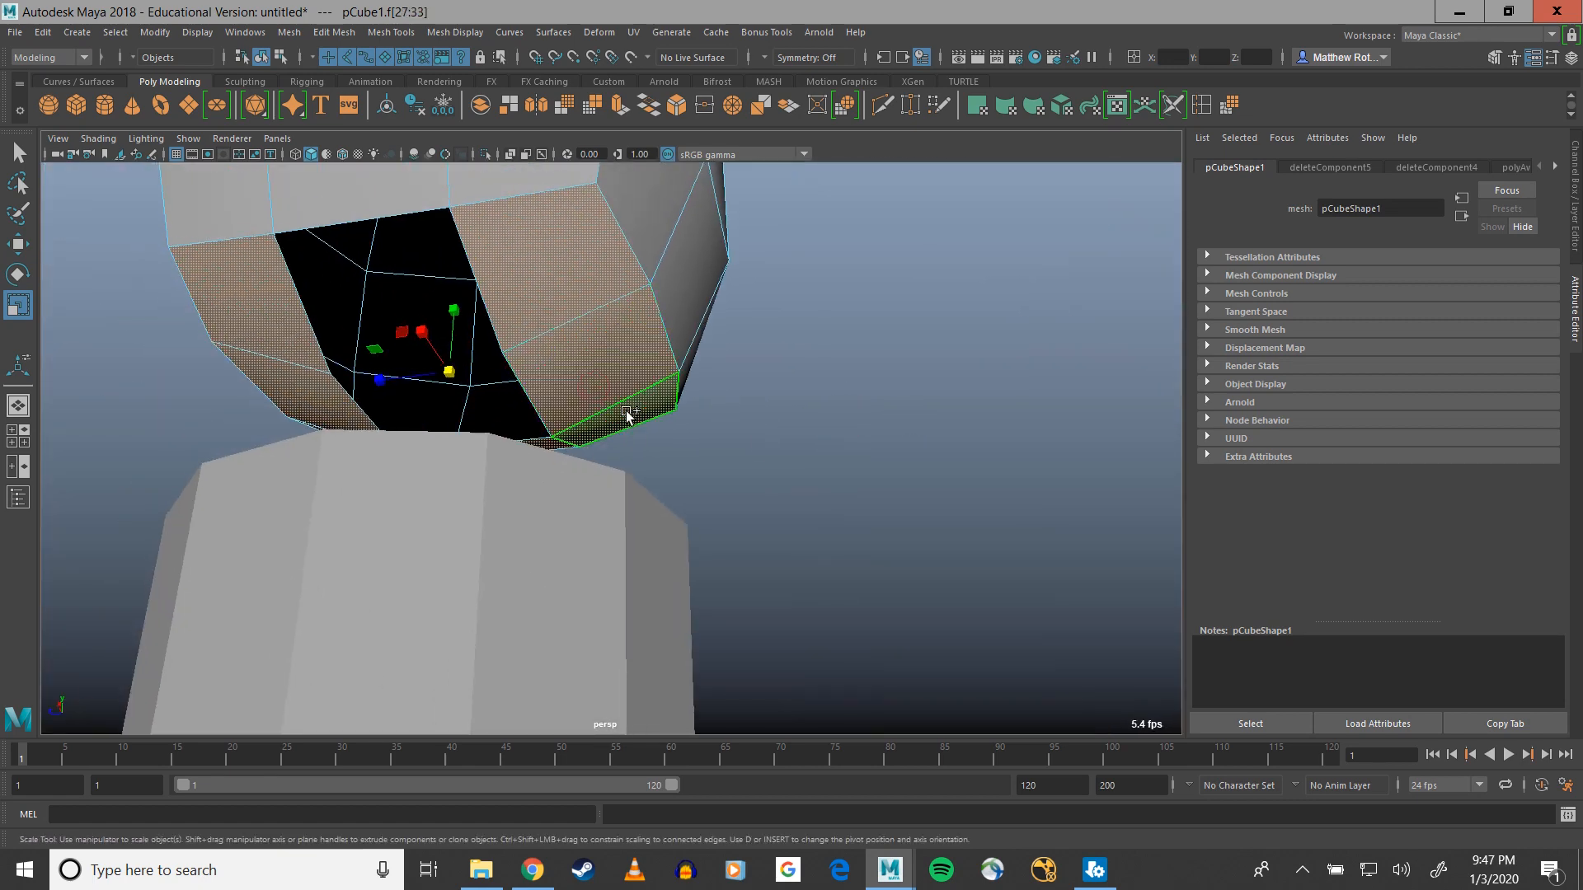
key(Delete)
Extrude the border edge loop of the underside opening and scale it inward horizontally to form a narrow rim
alt+drag(537, 343, 445, 346)
right_drag(445, 346, 464, 315)
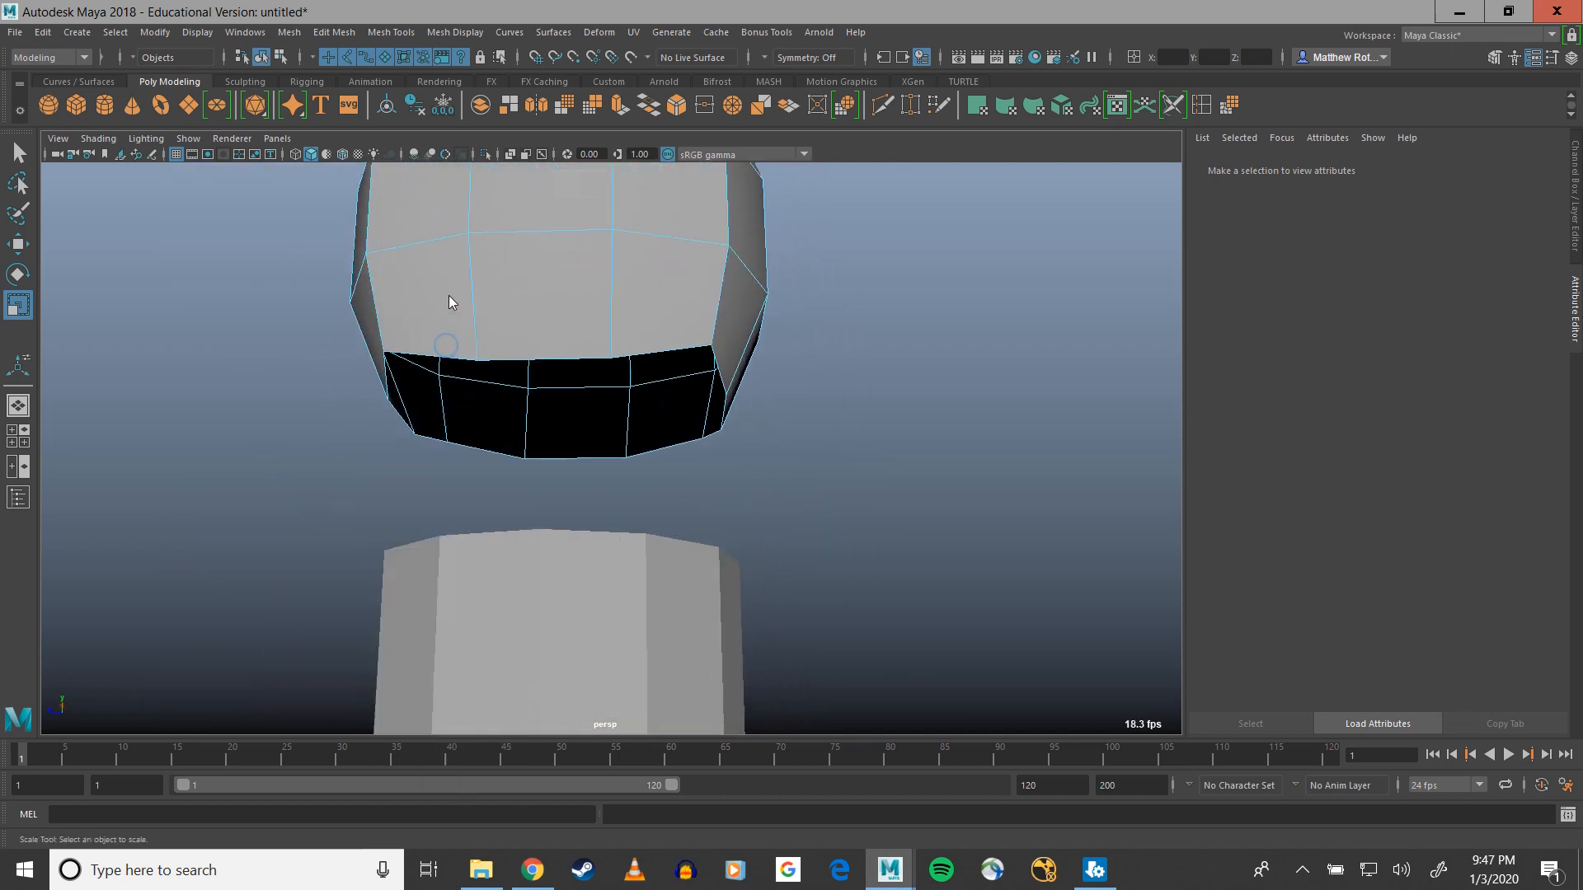
double_click(435, 353)
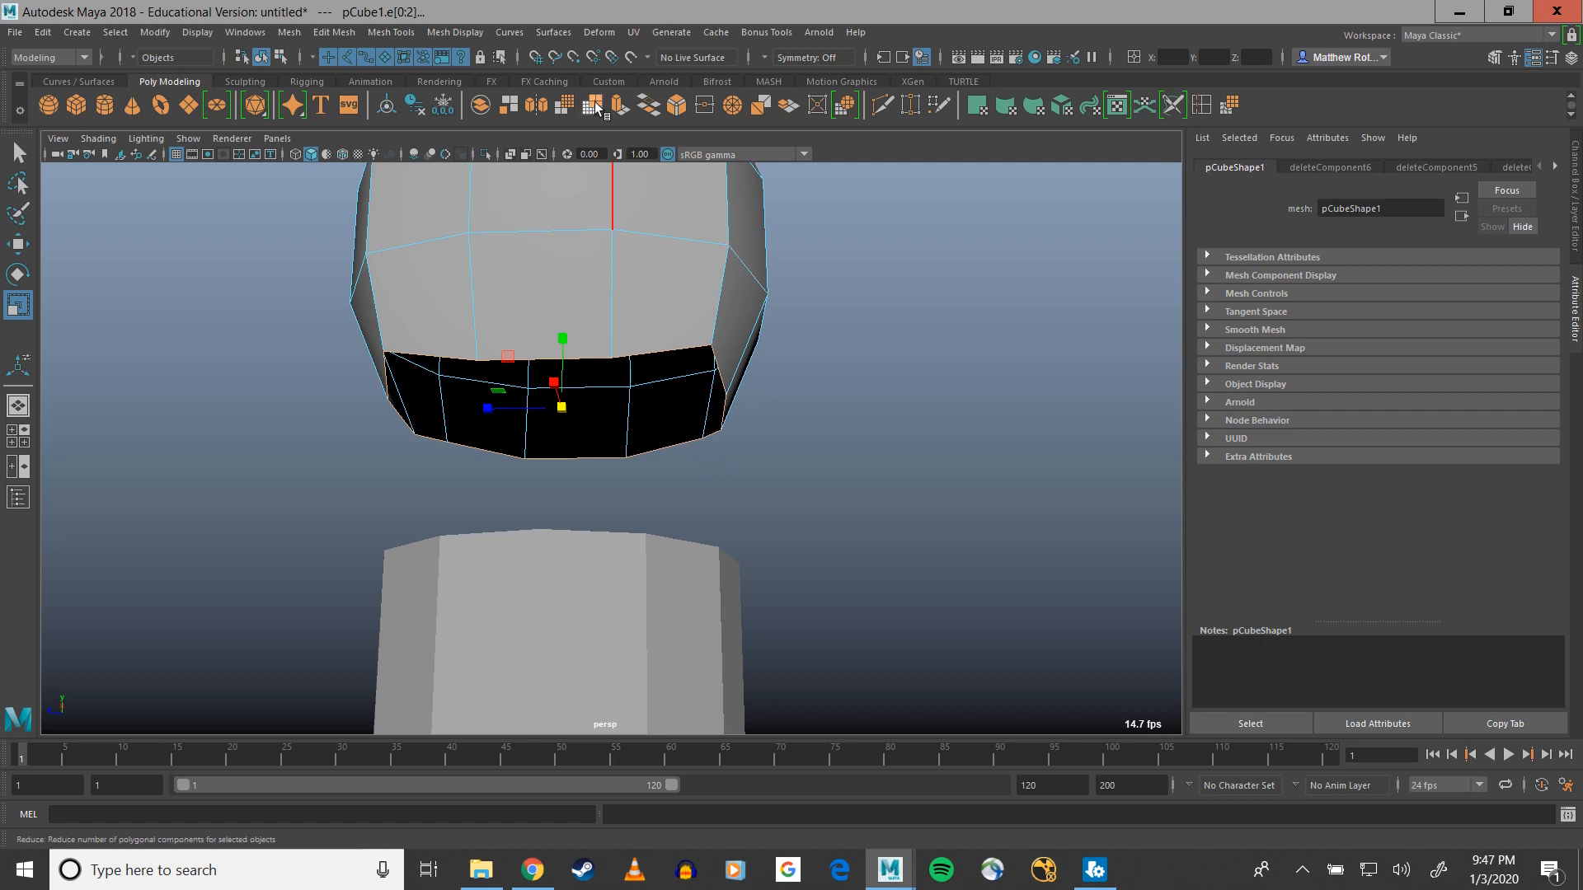
click(617, 108)
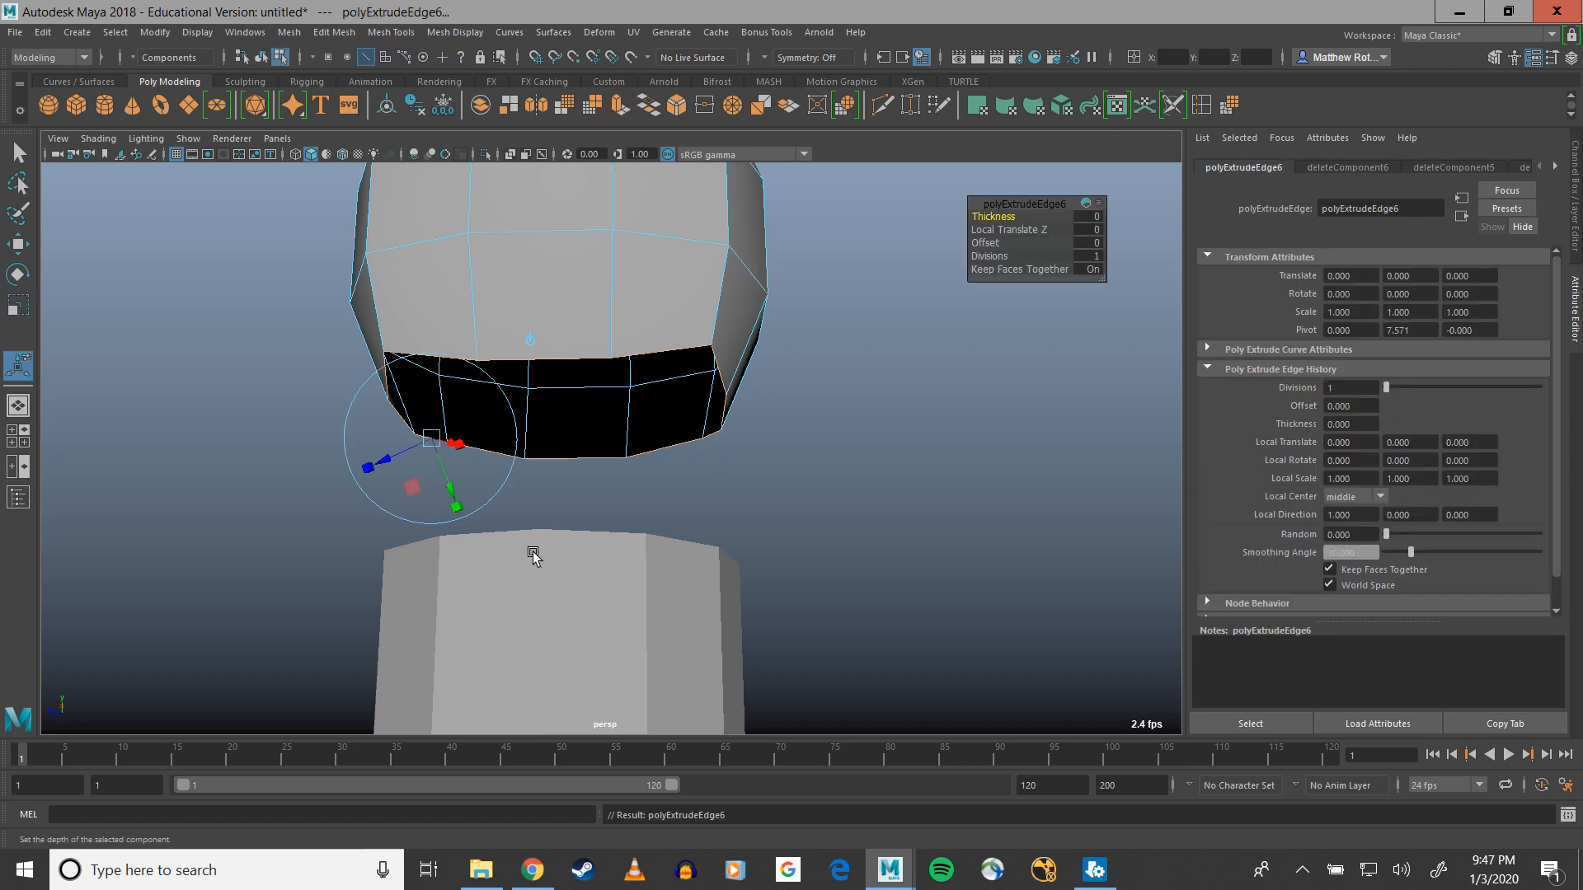
key(r)
drag(498, 387, 510, 388)
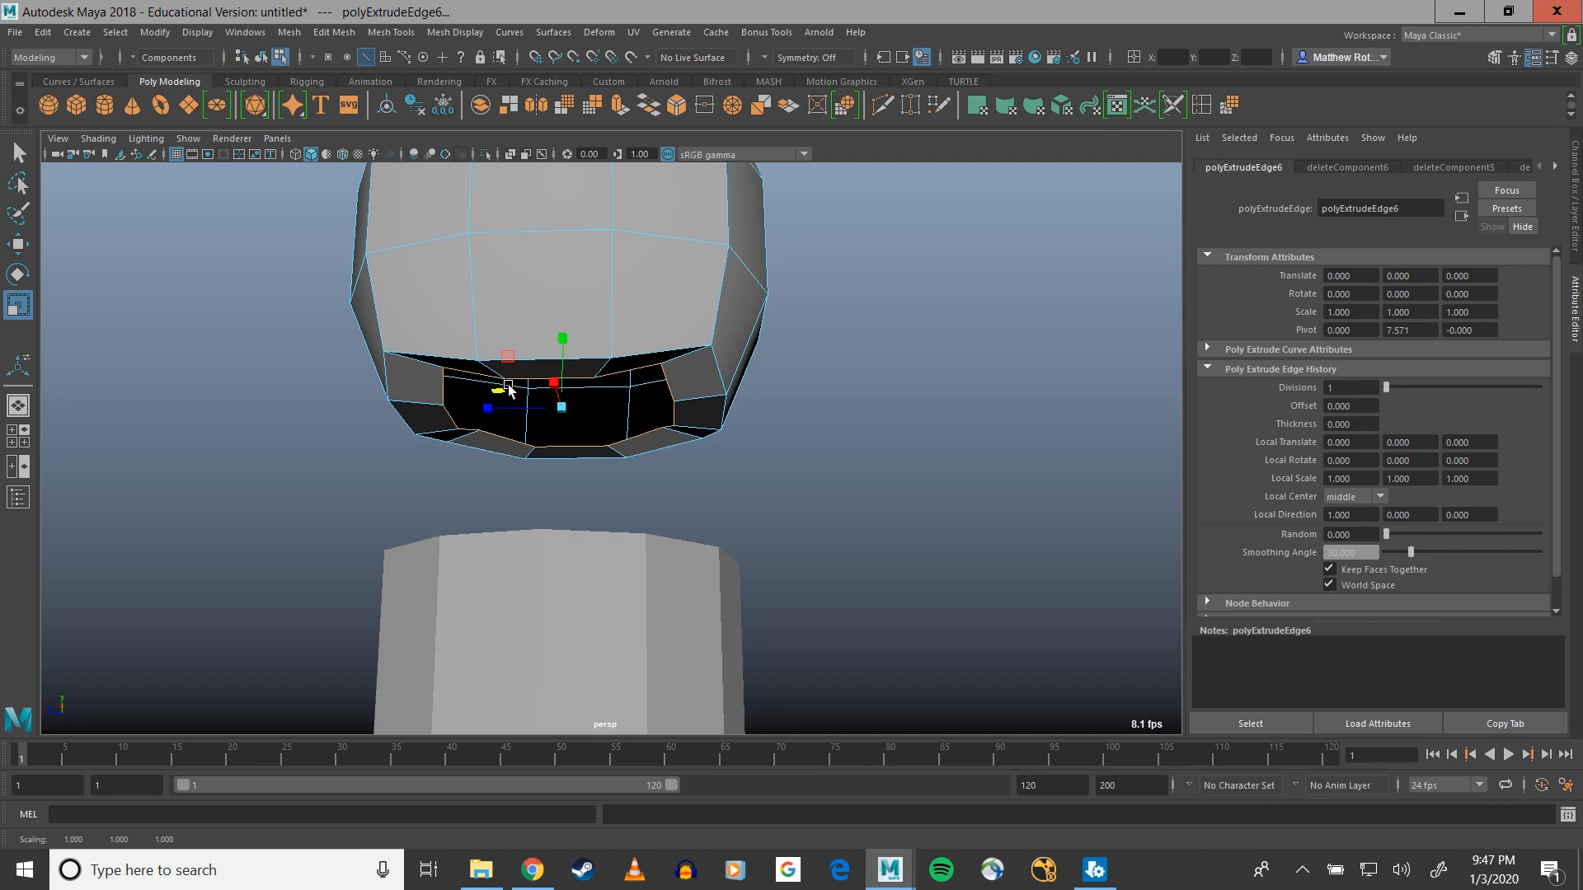
Try to circularize the extruded inner edge loop of the underside opening
click(843, 107)
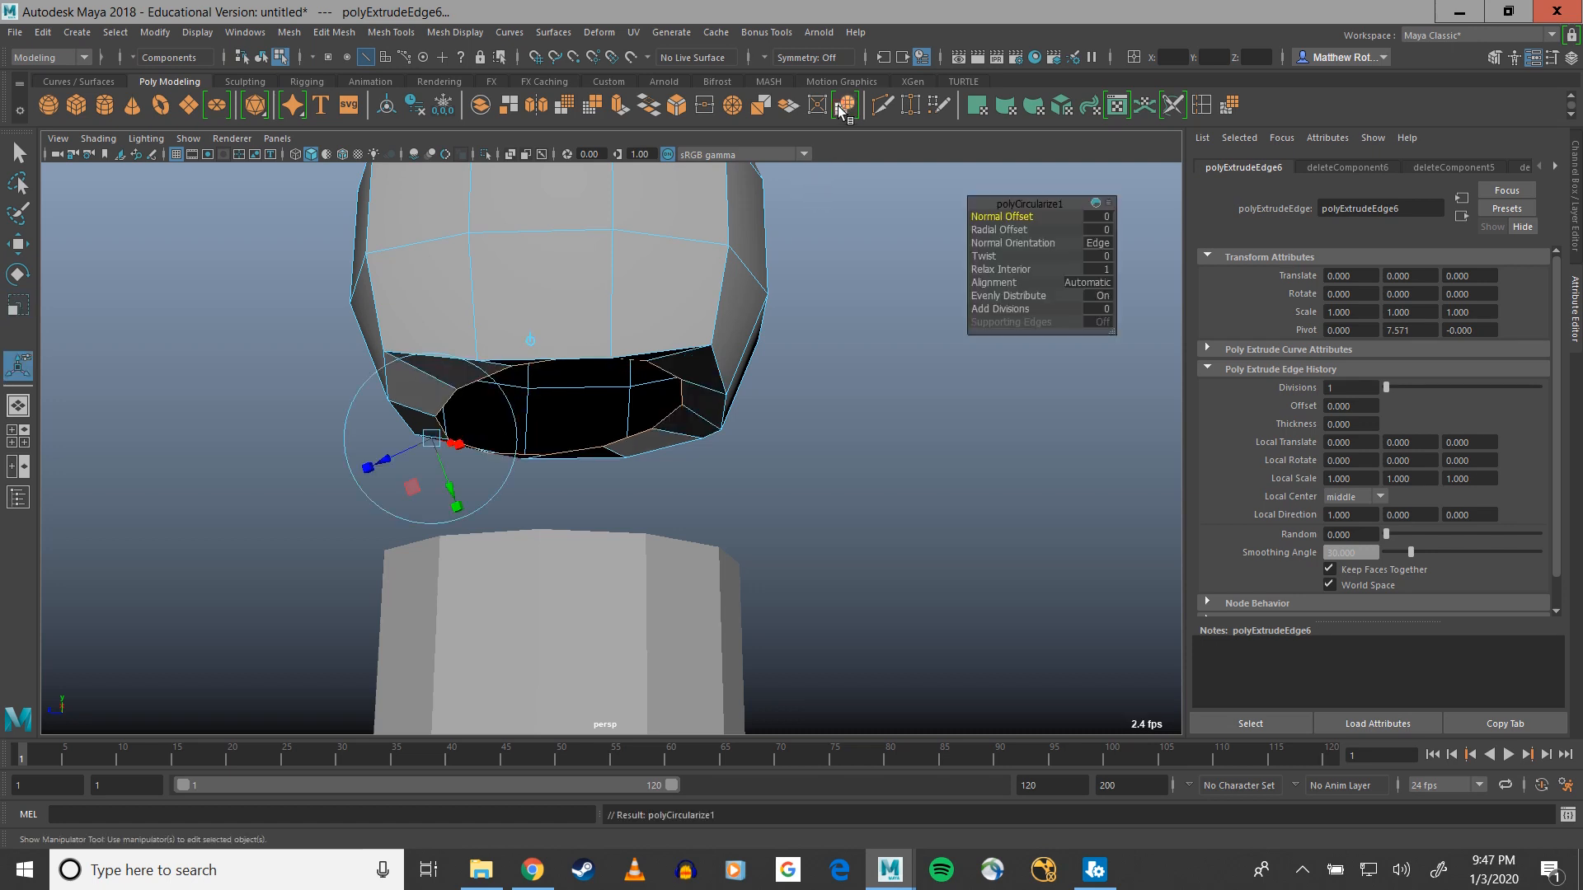
alt+drag(665, 290, 679, 243)
key(ctrl+z)
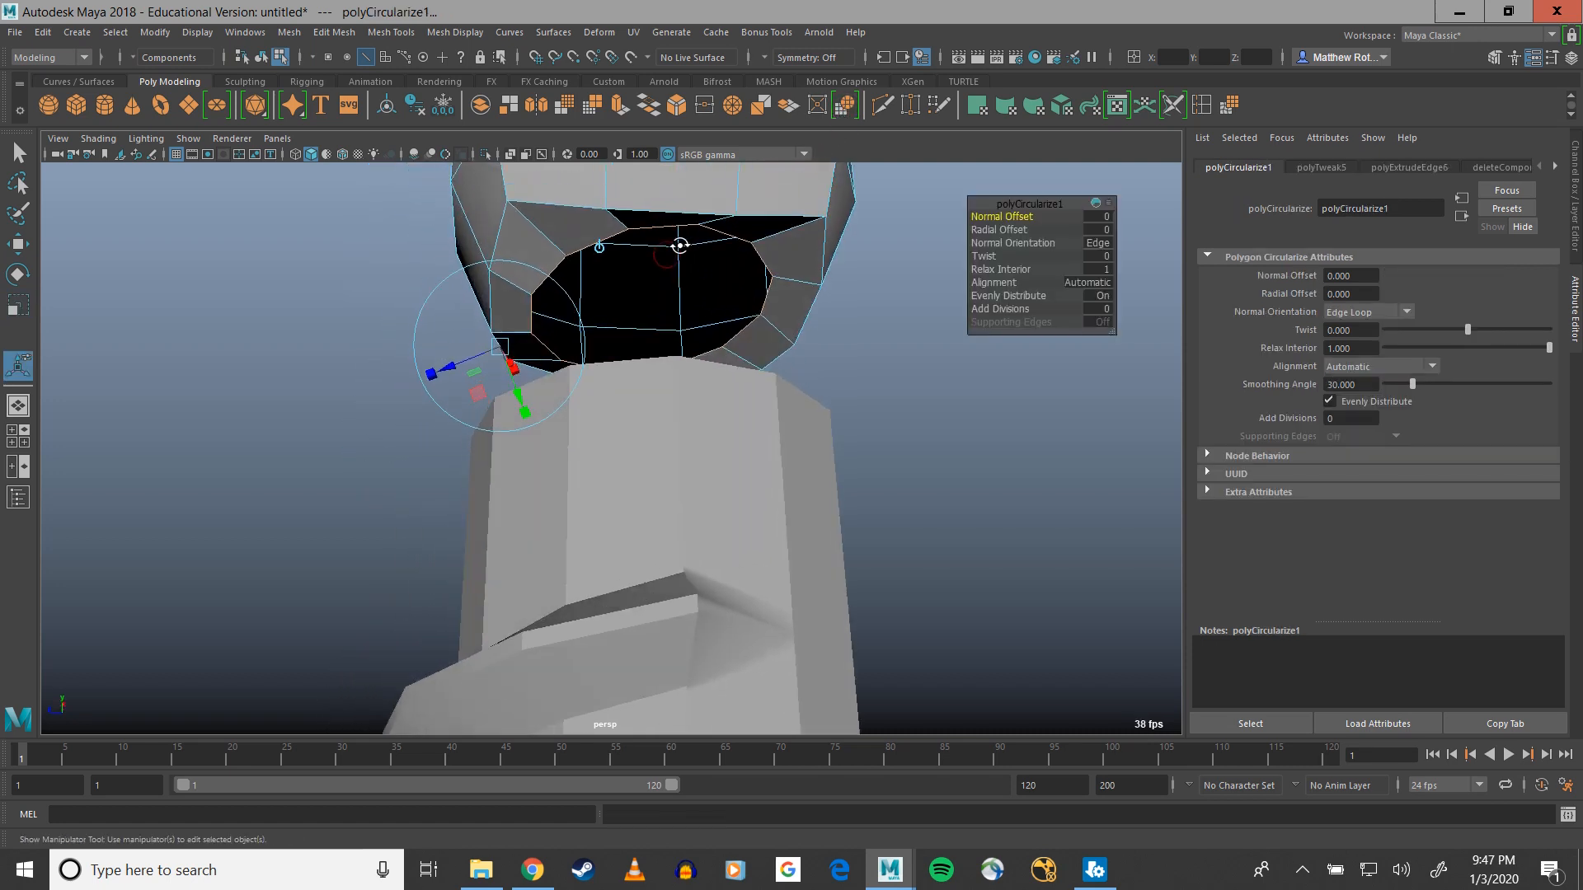
Select all inner border vertices of the underside opening, flatten them vertically into one plane and lower them slightly
alt+drag(795, 262, 647, 331)
key(q)
scroll(736, 352, up, 2)
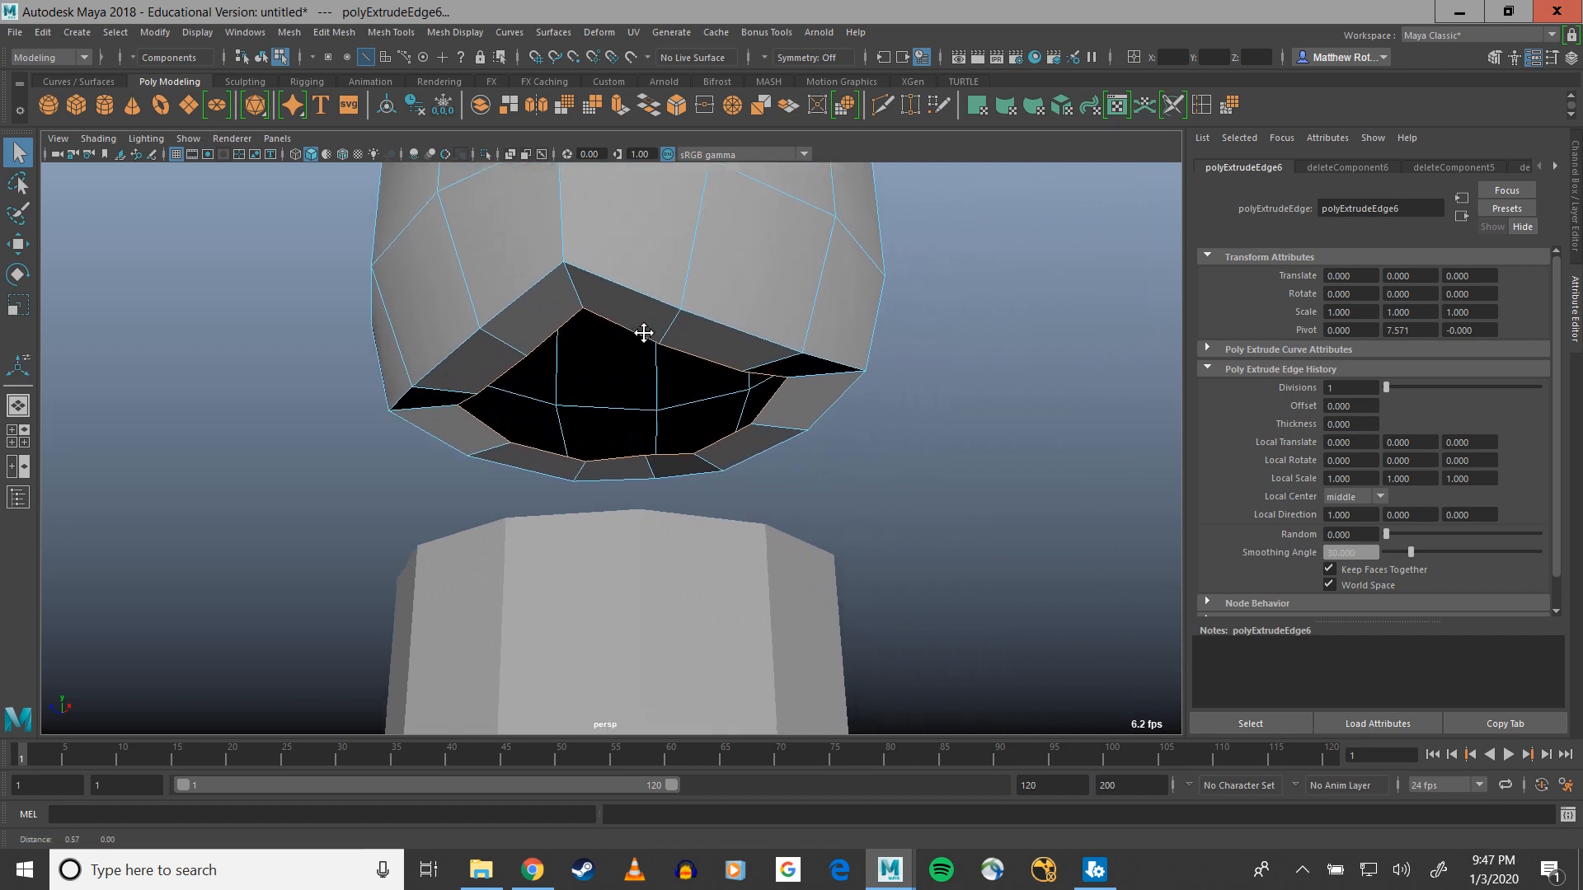
right_drag(647, 332, 577, 323)
scroll(577, 324, up, 5)
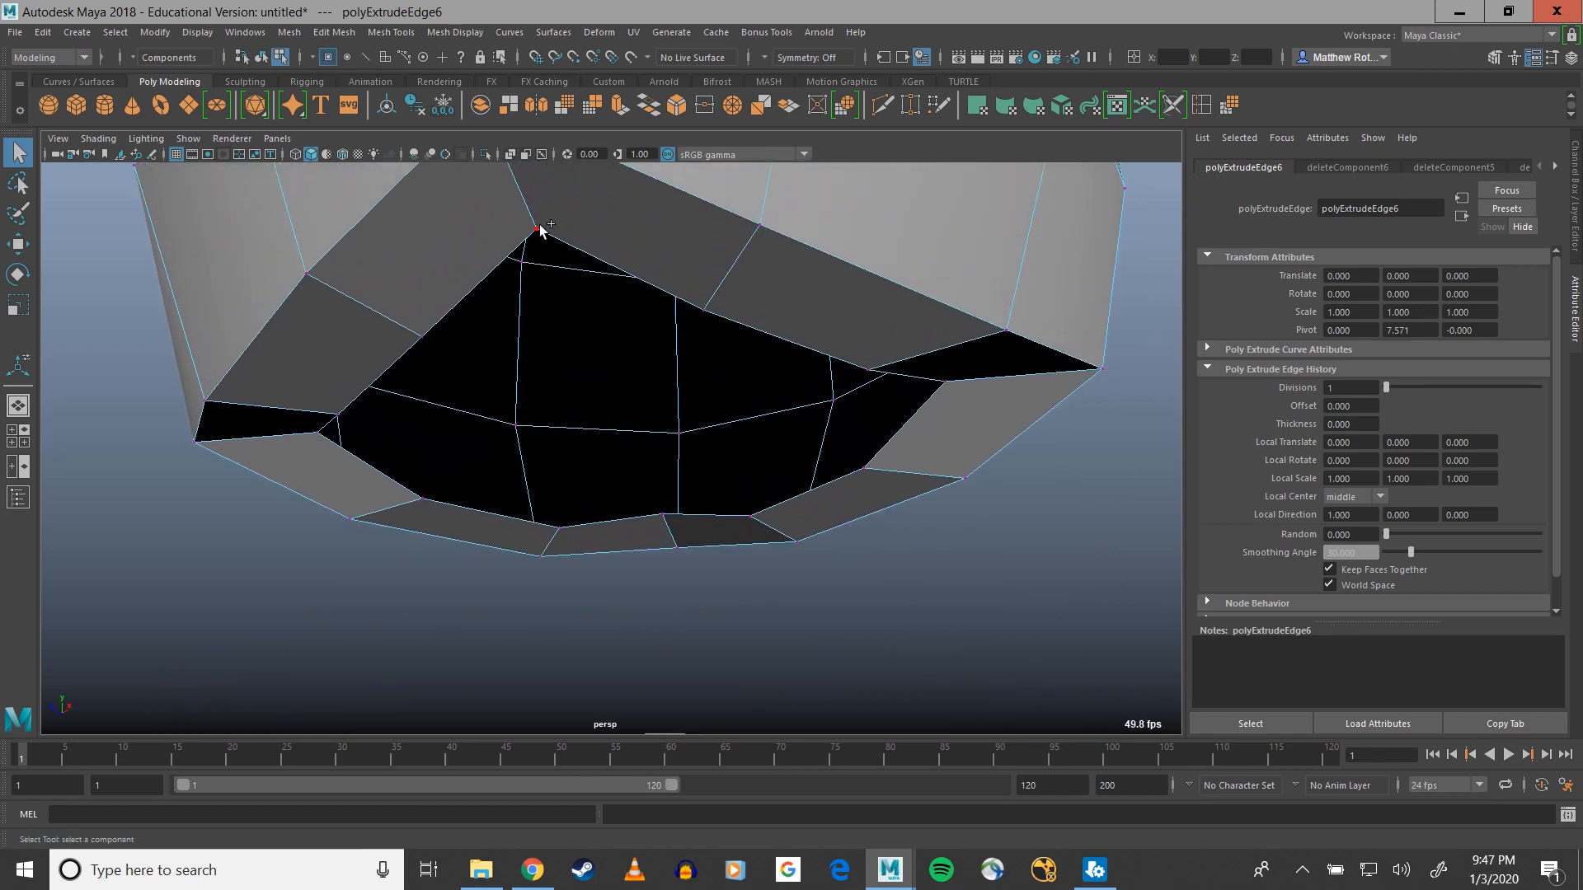
shift+click(705, 311)
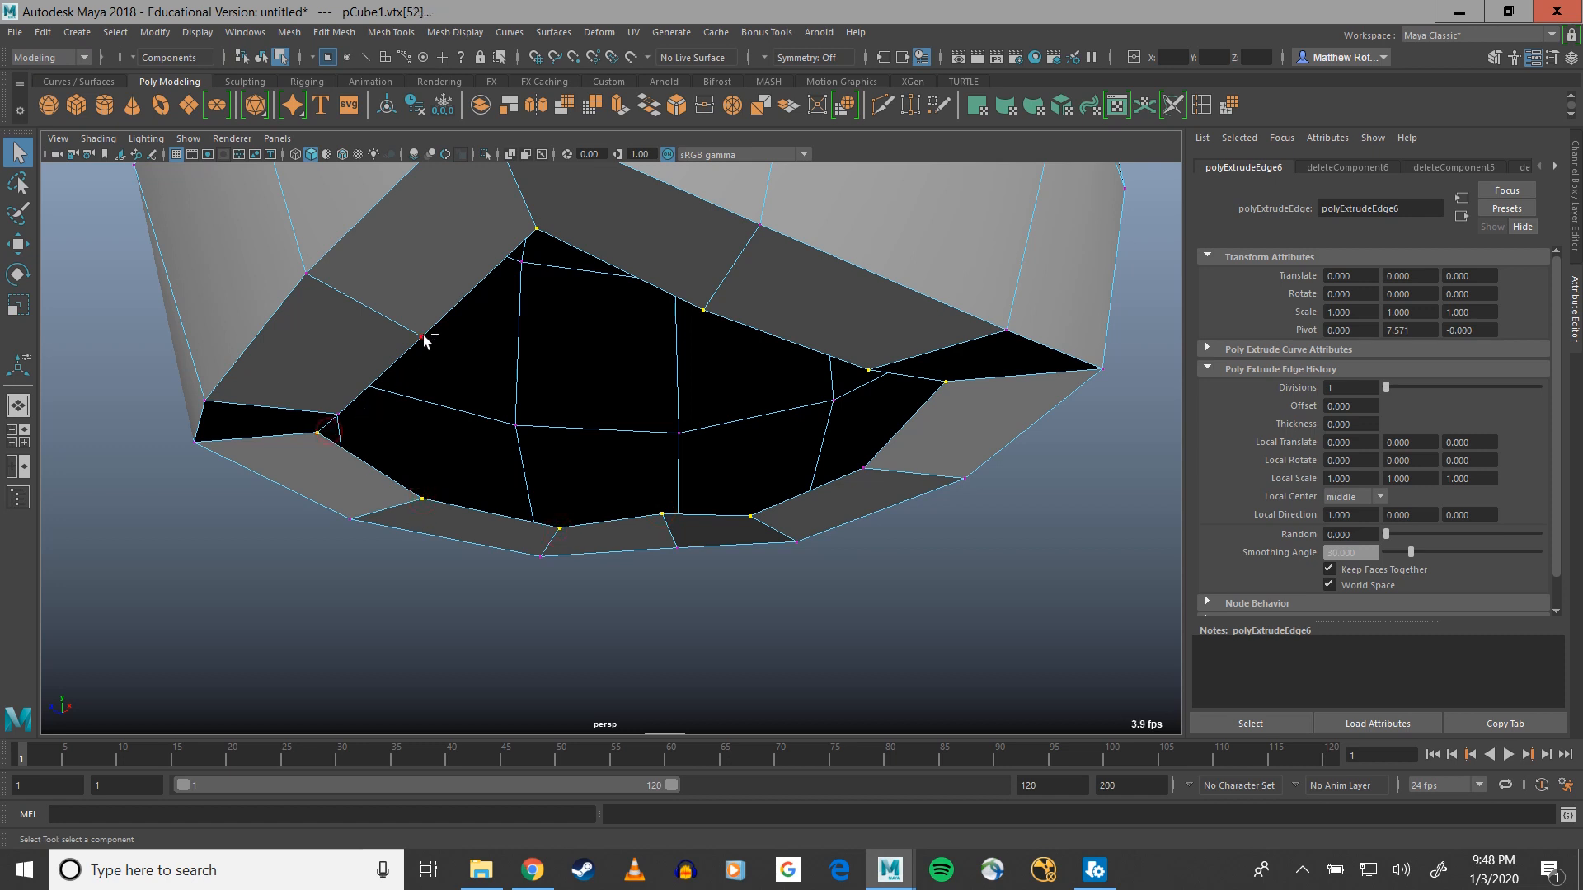
key(r)
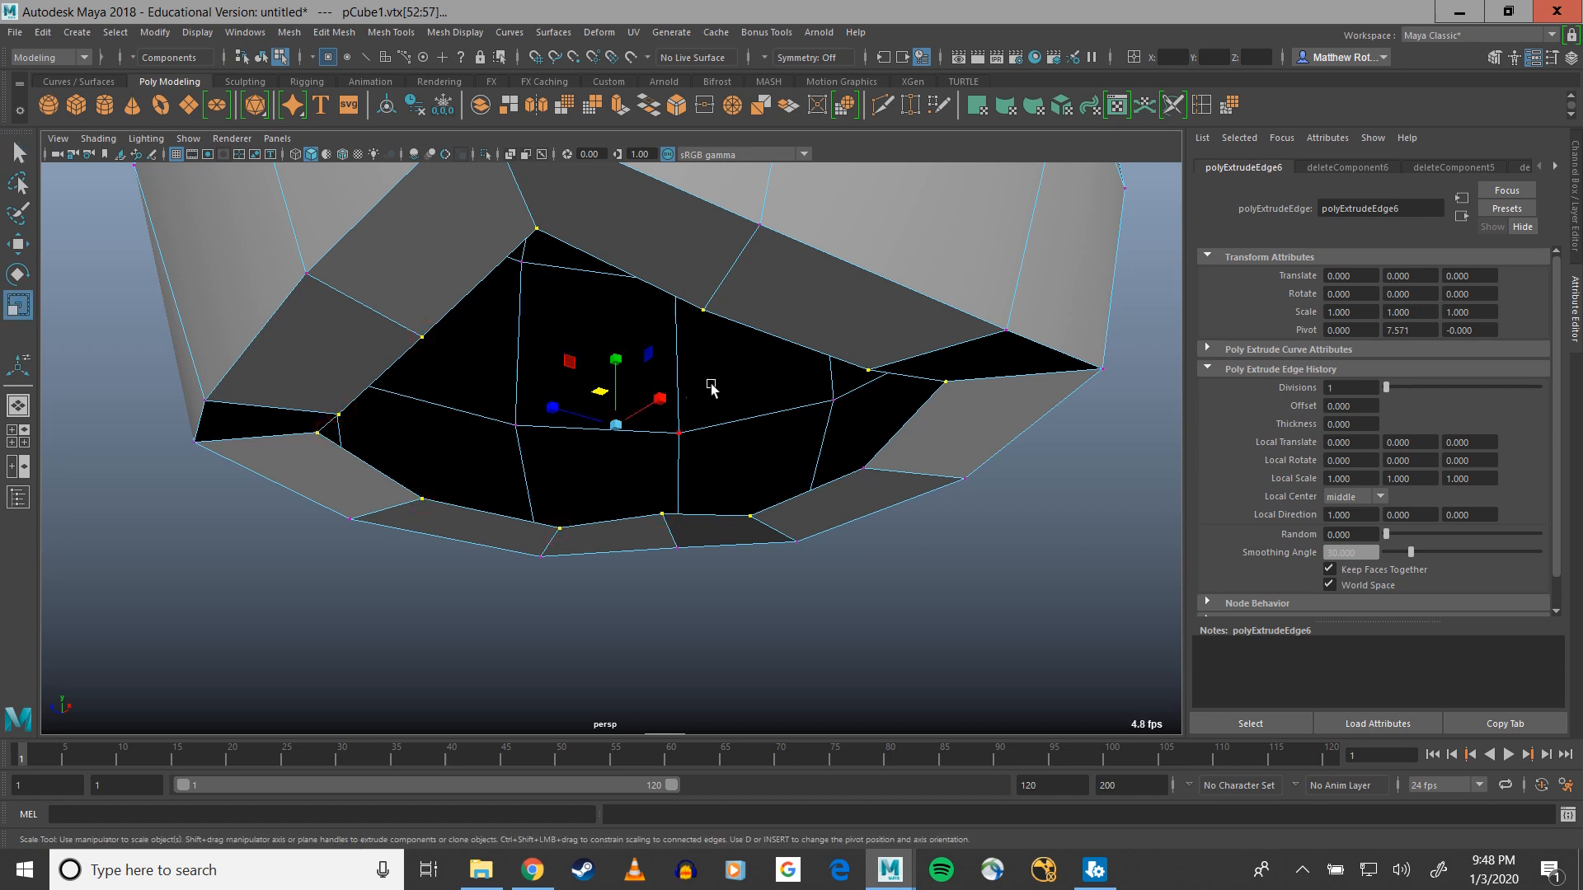
drag(617, 364, 608, 568)
key(w)
drag(615, 363, 615, 376)
Circularize the flattened inner border vertices into a round opening
click(848, 106)
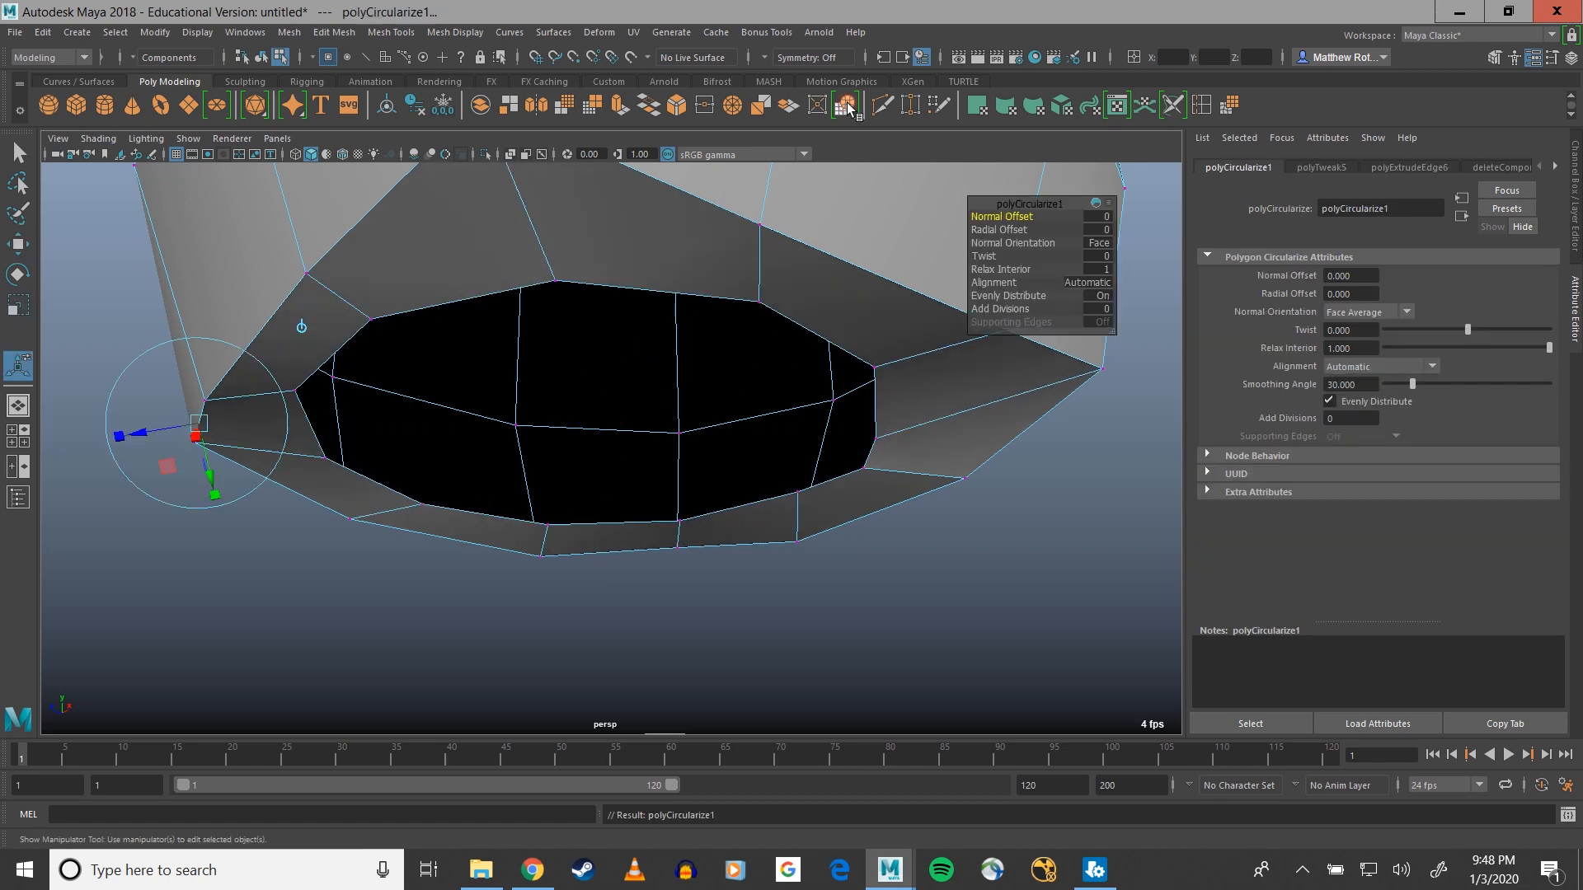
alt+drag(549, 336, 439, 367)
scroll(500, 393, down, 5)
alt+drag(519, 413, 534, 380)
alt+drag(574, 530, 665, 516)
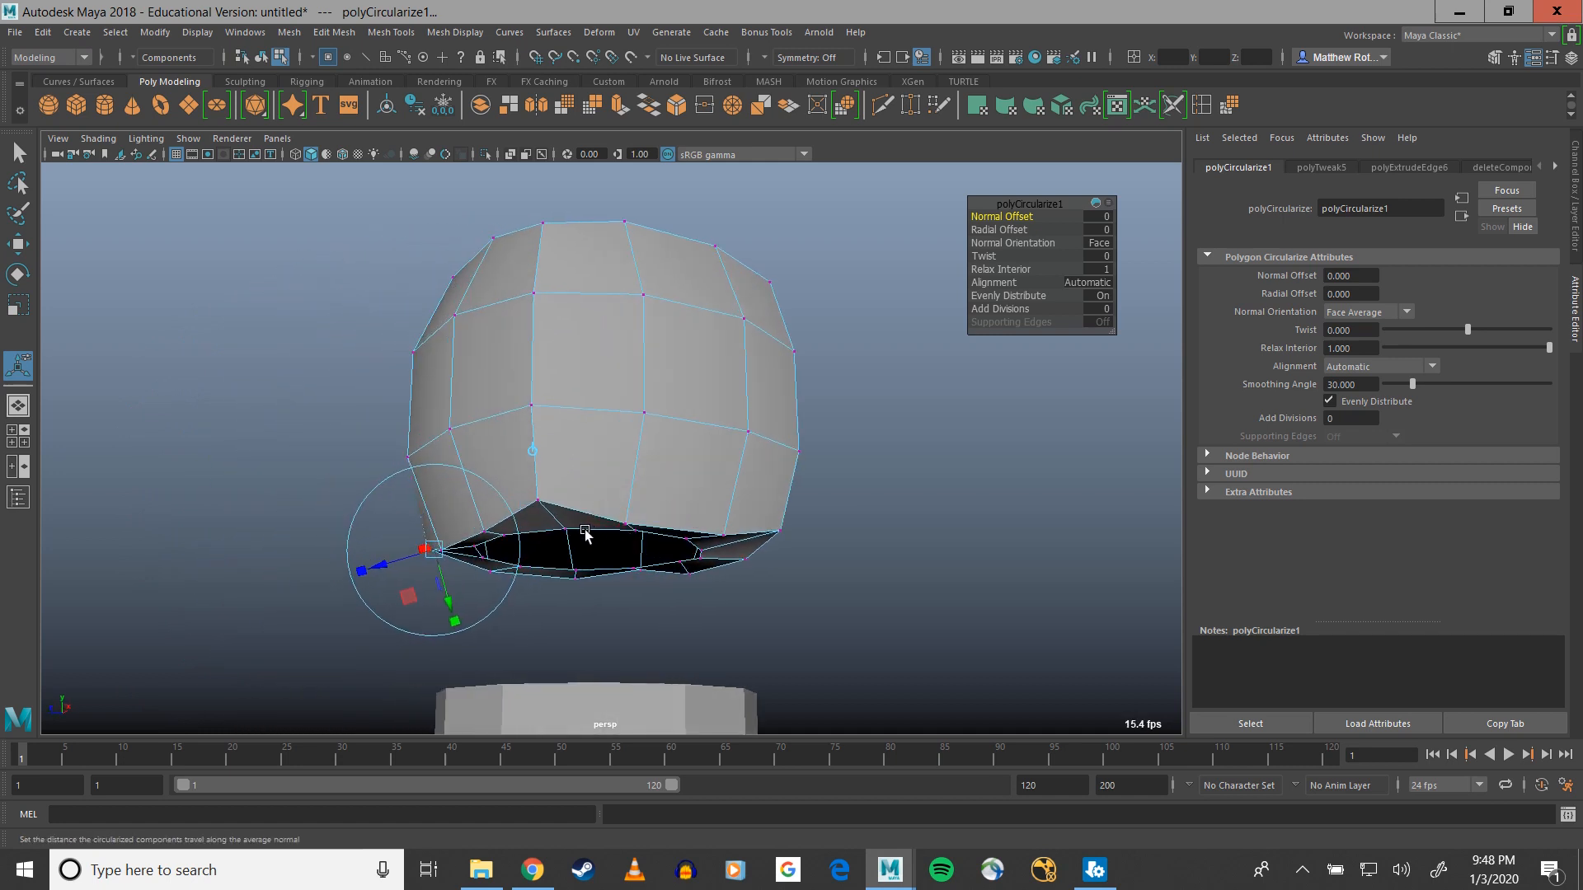
key(q)
key(w)
Select all vertices along the head's underside and flatten them vertically to one level
alt+drag(595, 556, 576, 512)
right_drag(576, 512, 519, 442)
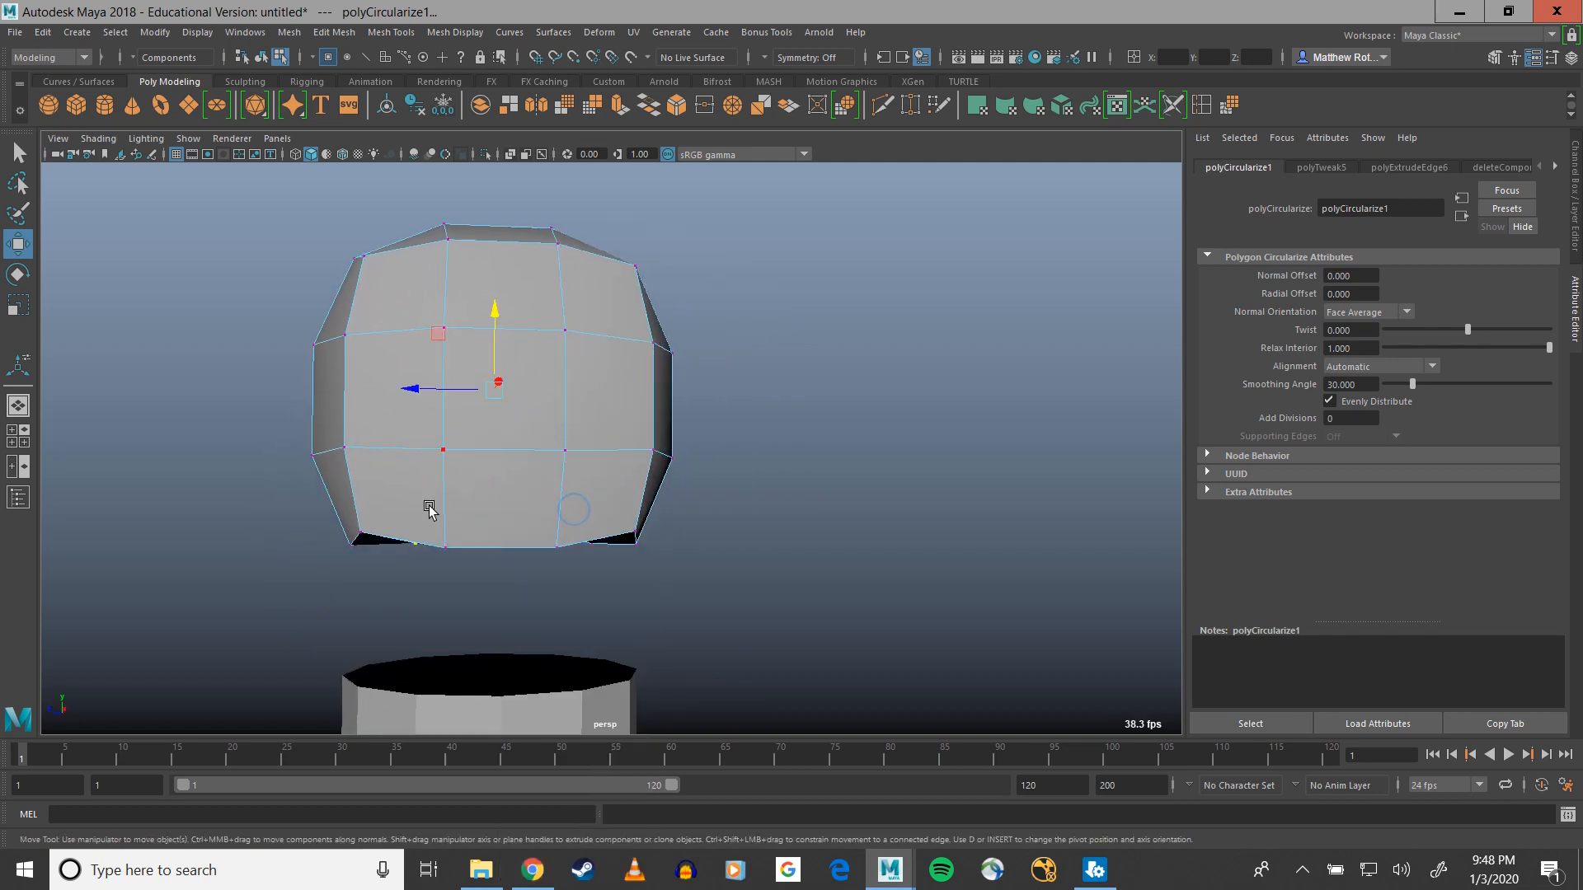
drag(300, 503, 651, 602)
key(r)
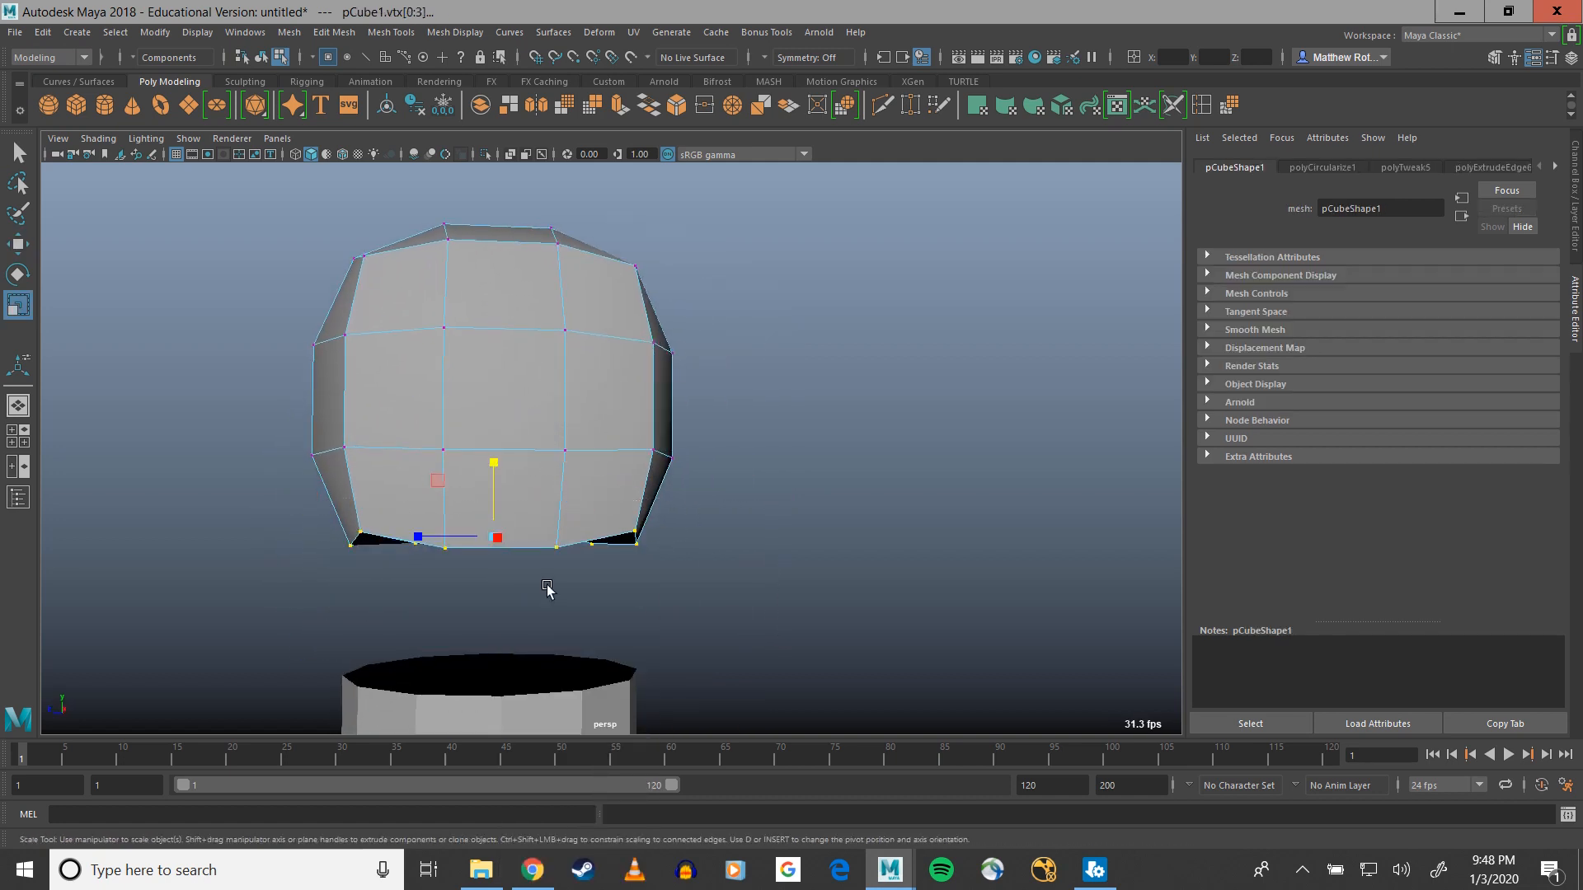
drag(492, 453, 494, 512)
alt+drag(512, 629, 640, 409)
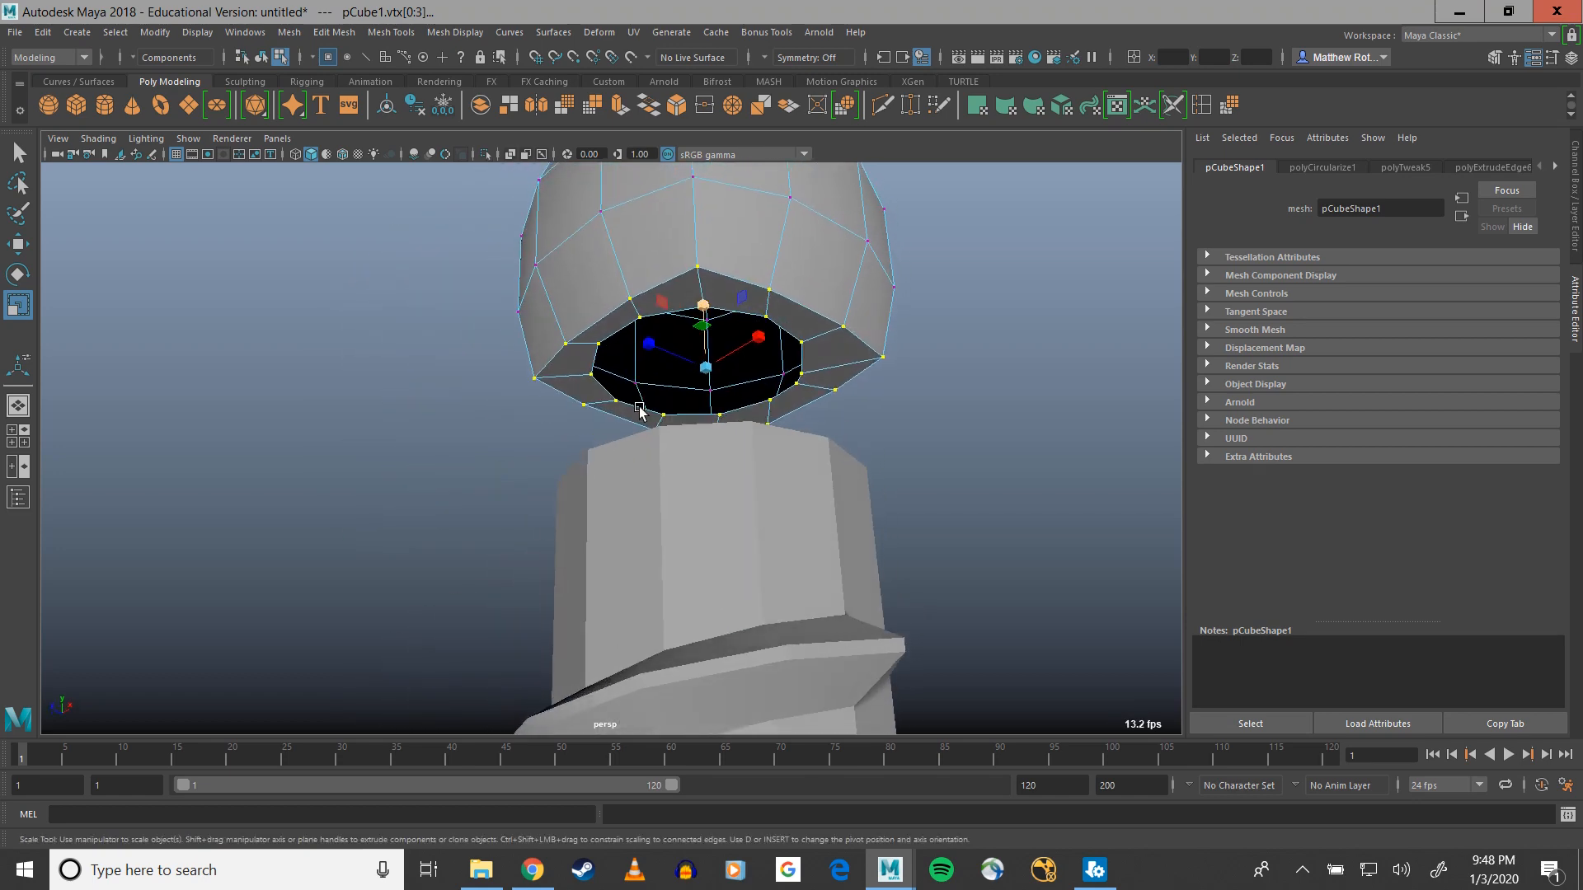
Circularize the outer edge loop around the head's underside and return to object mode
right_drag(736, 283, 742, 227)
click(723, 281)
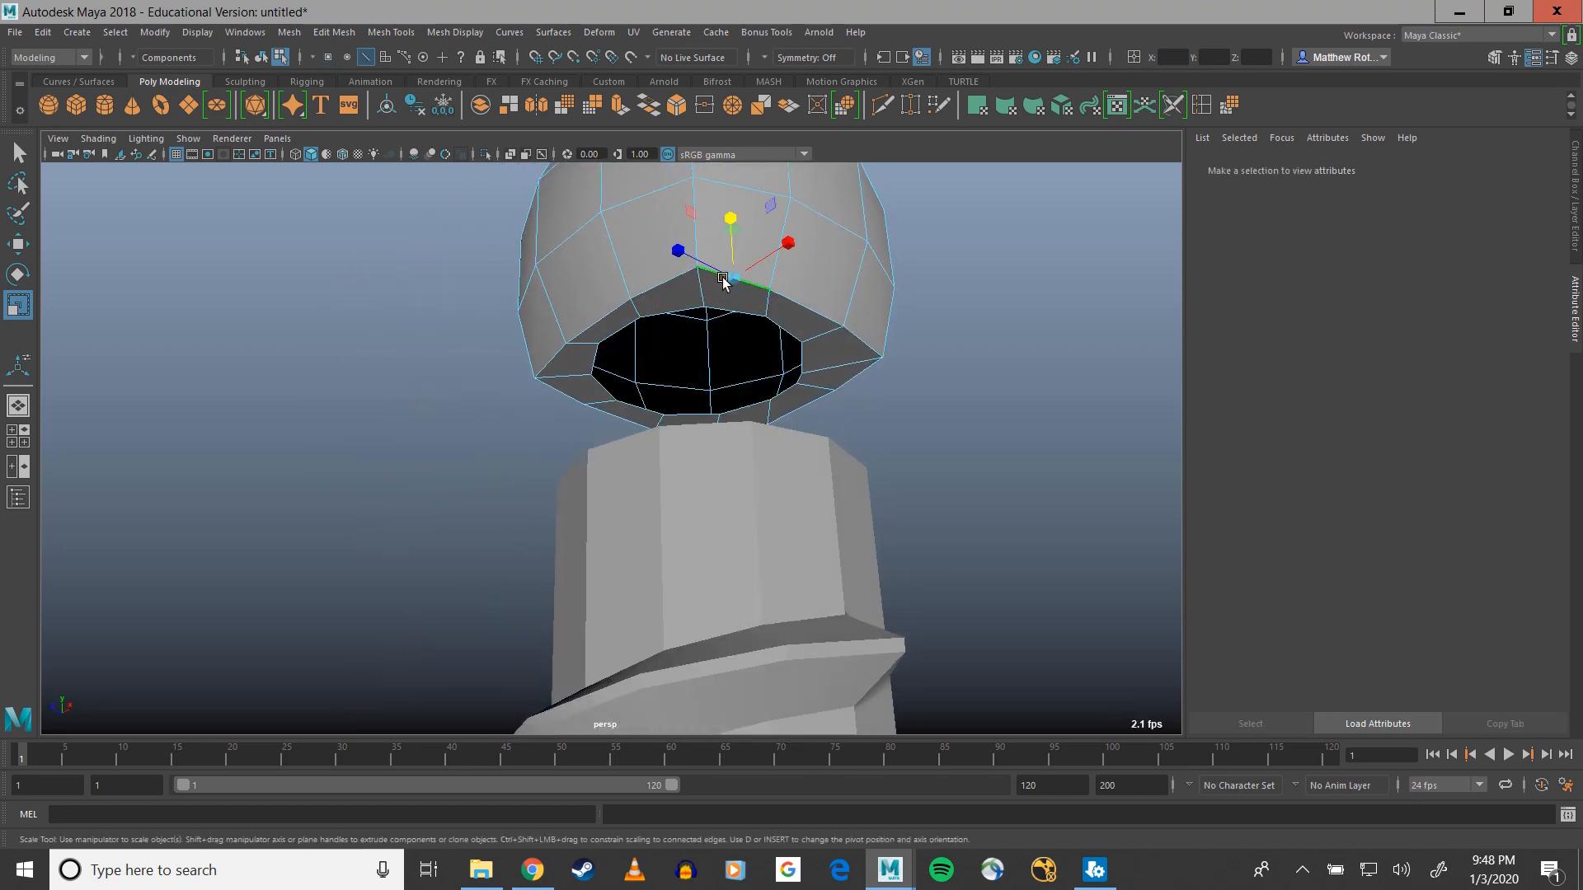
double_click(723, 280)
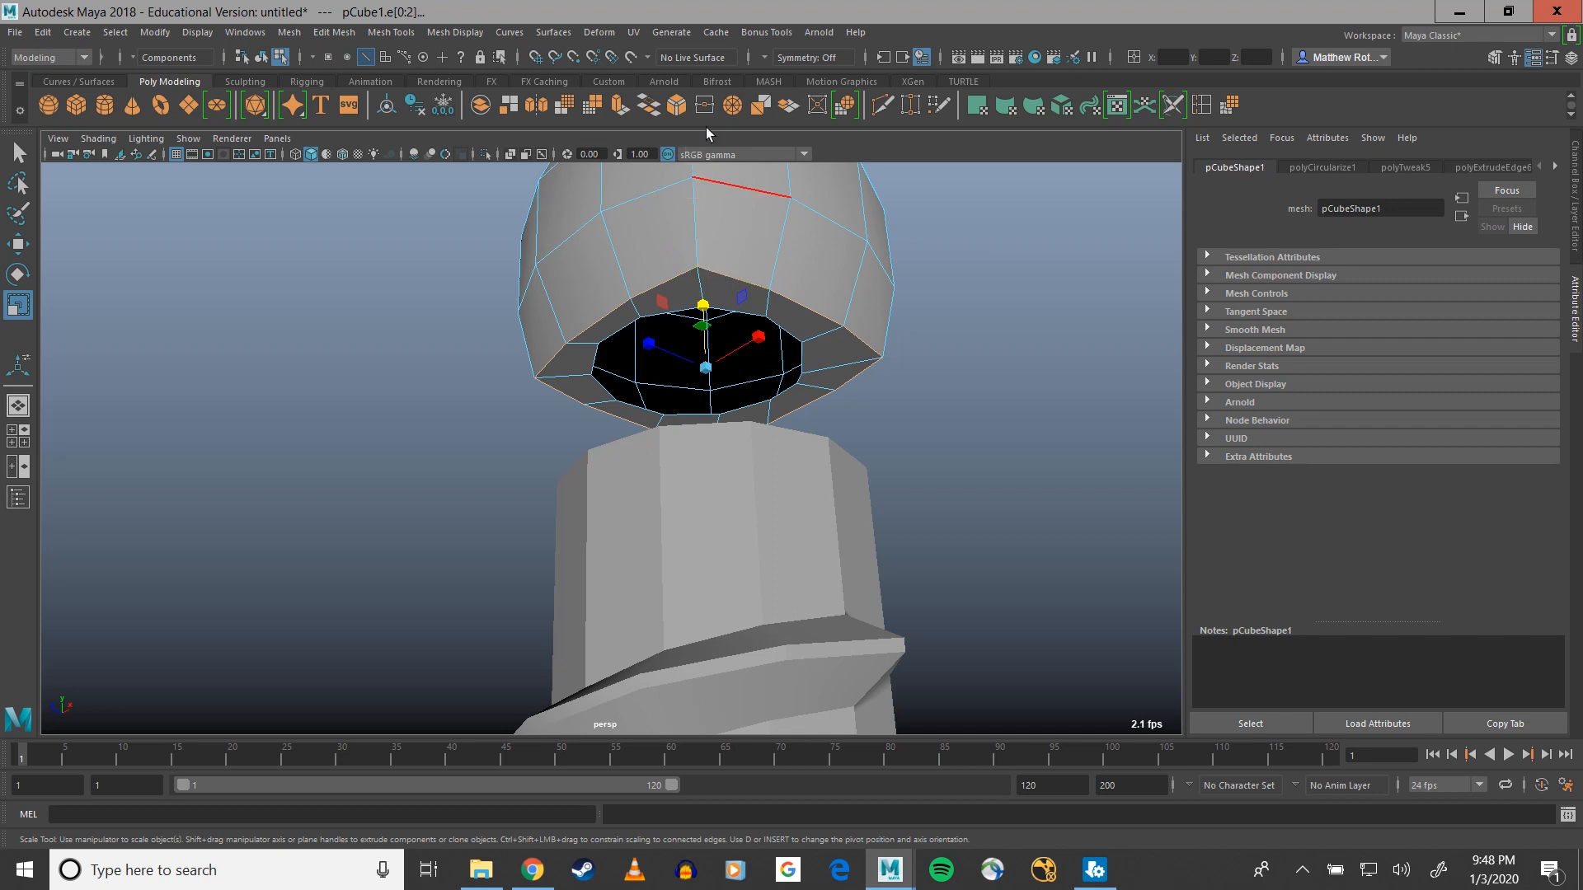
click(845, 108)
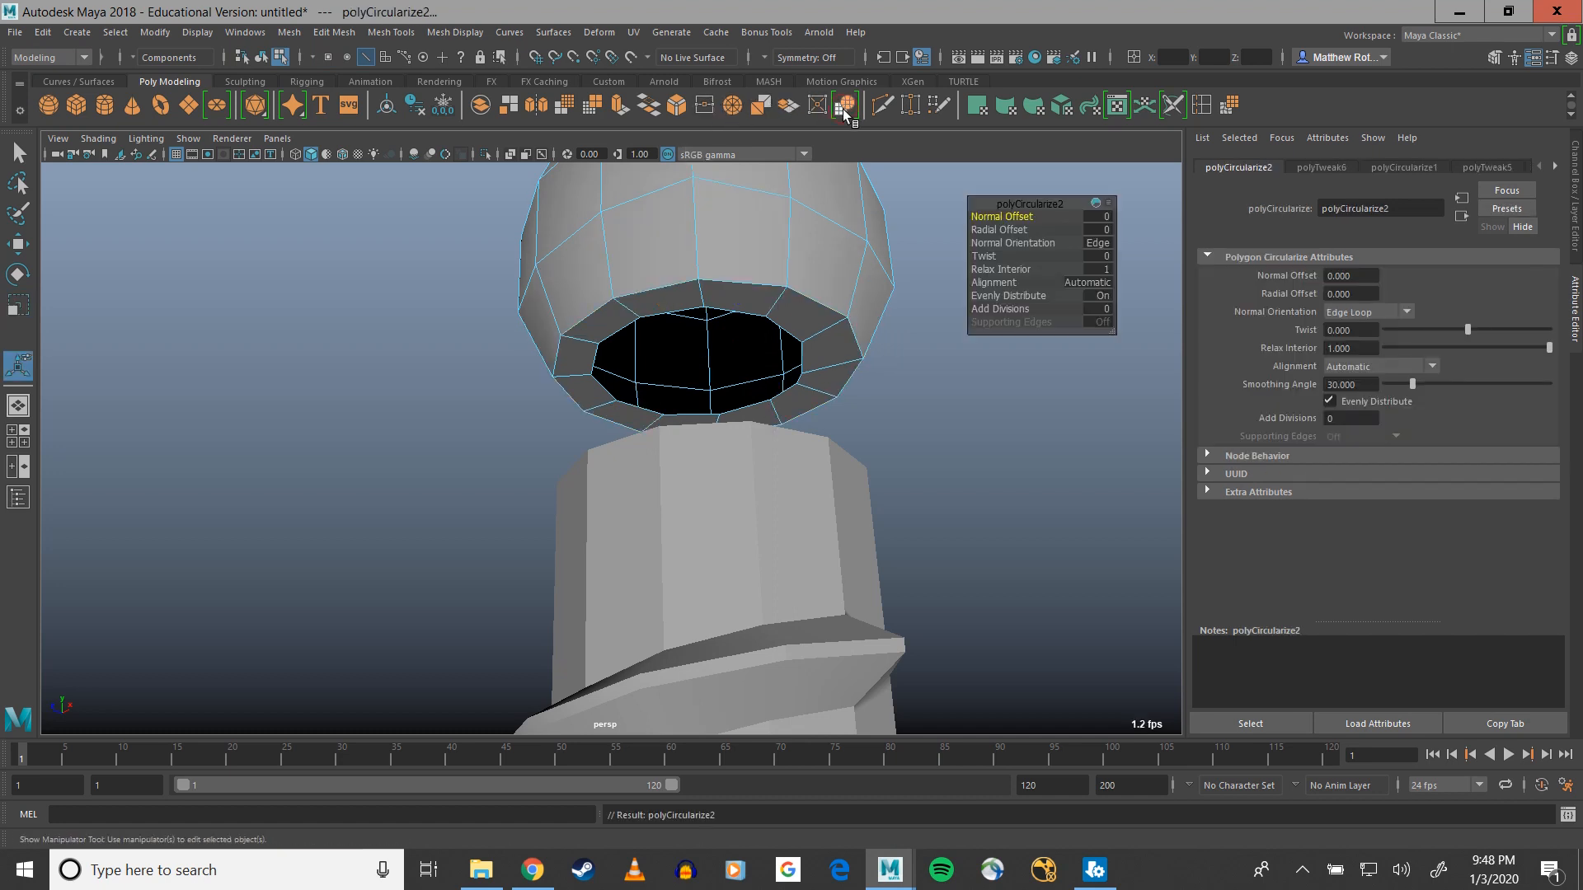
alt+drag(599, 449, 534, 408)
right_click(617, 358)
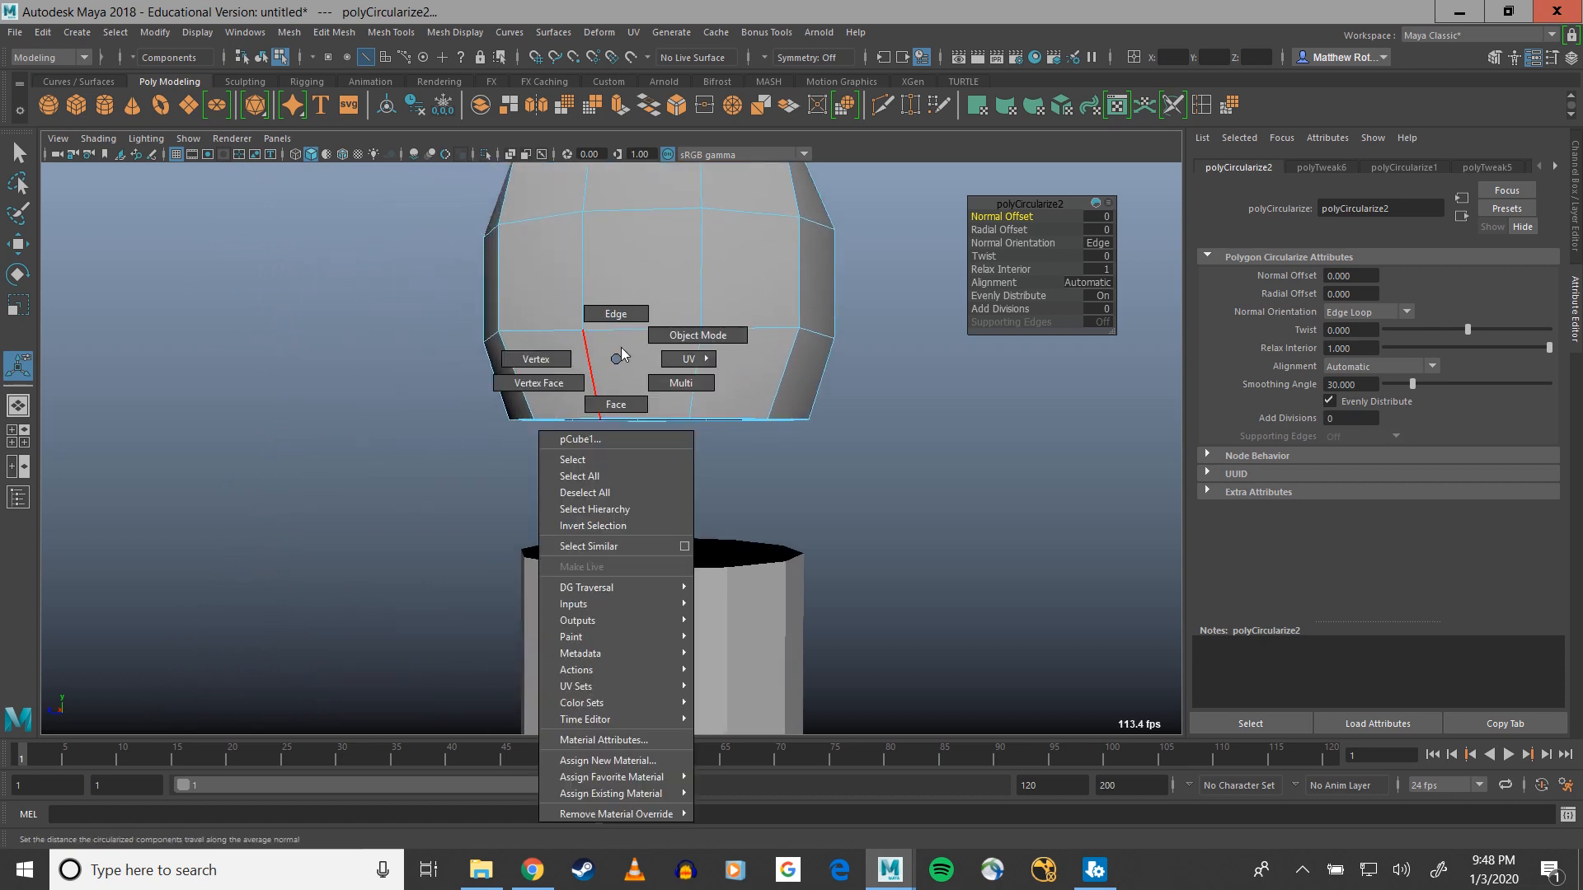
click(658, 336)
alt+drag(664, 329, 631, 322)
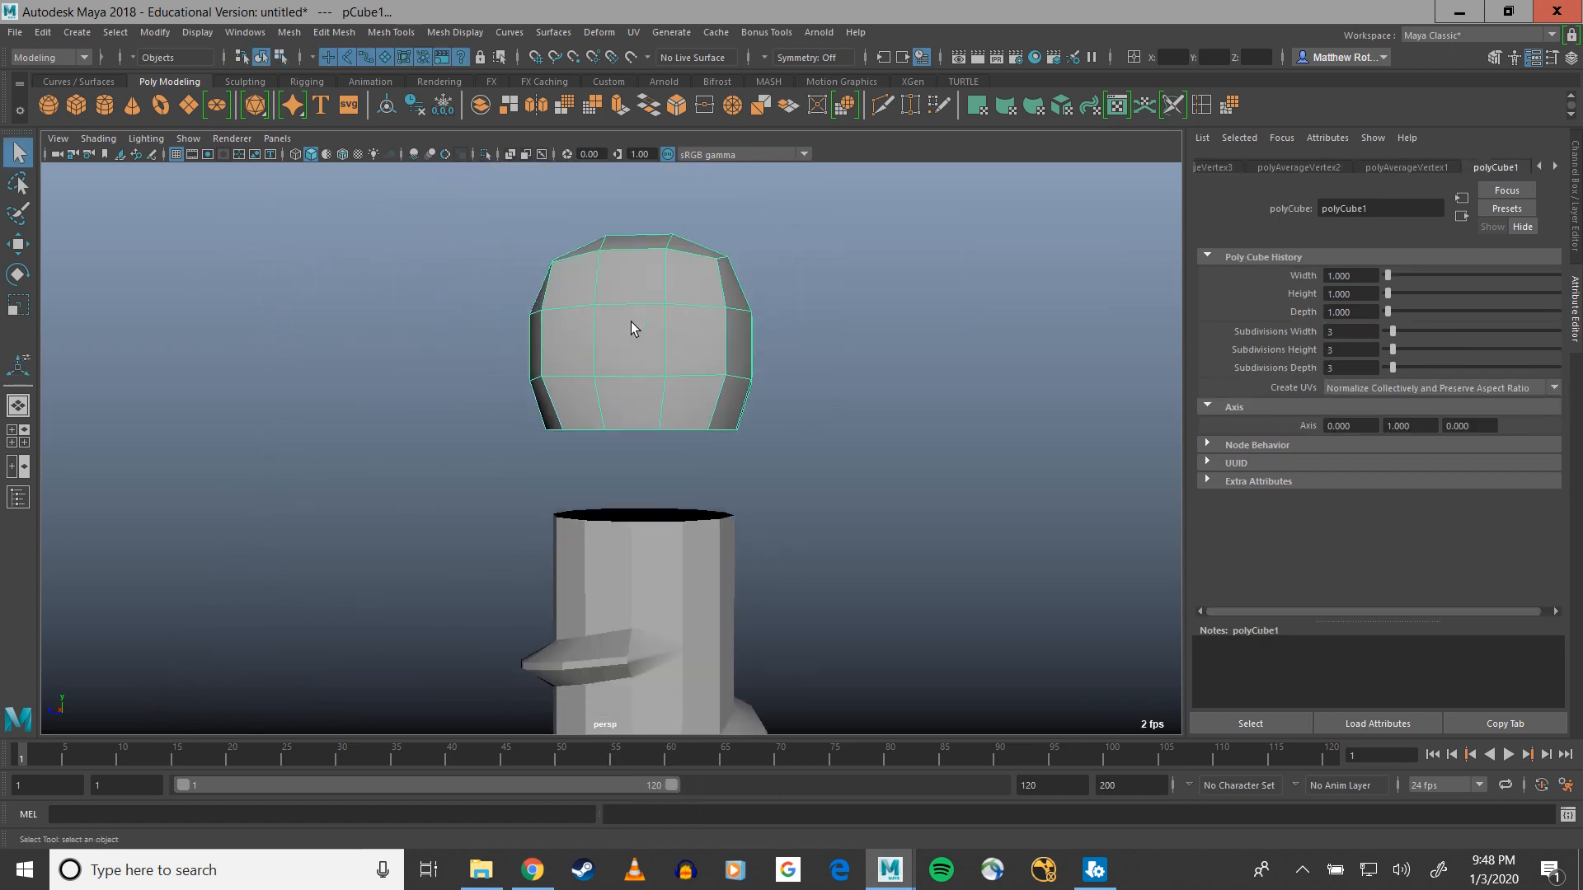
Flatten the head's lower vertex rows into one plane and raise them to leave a shallower dome
right_click(582, 385)
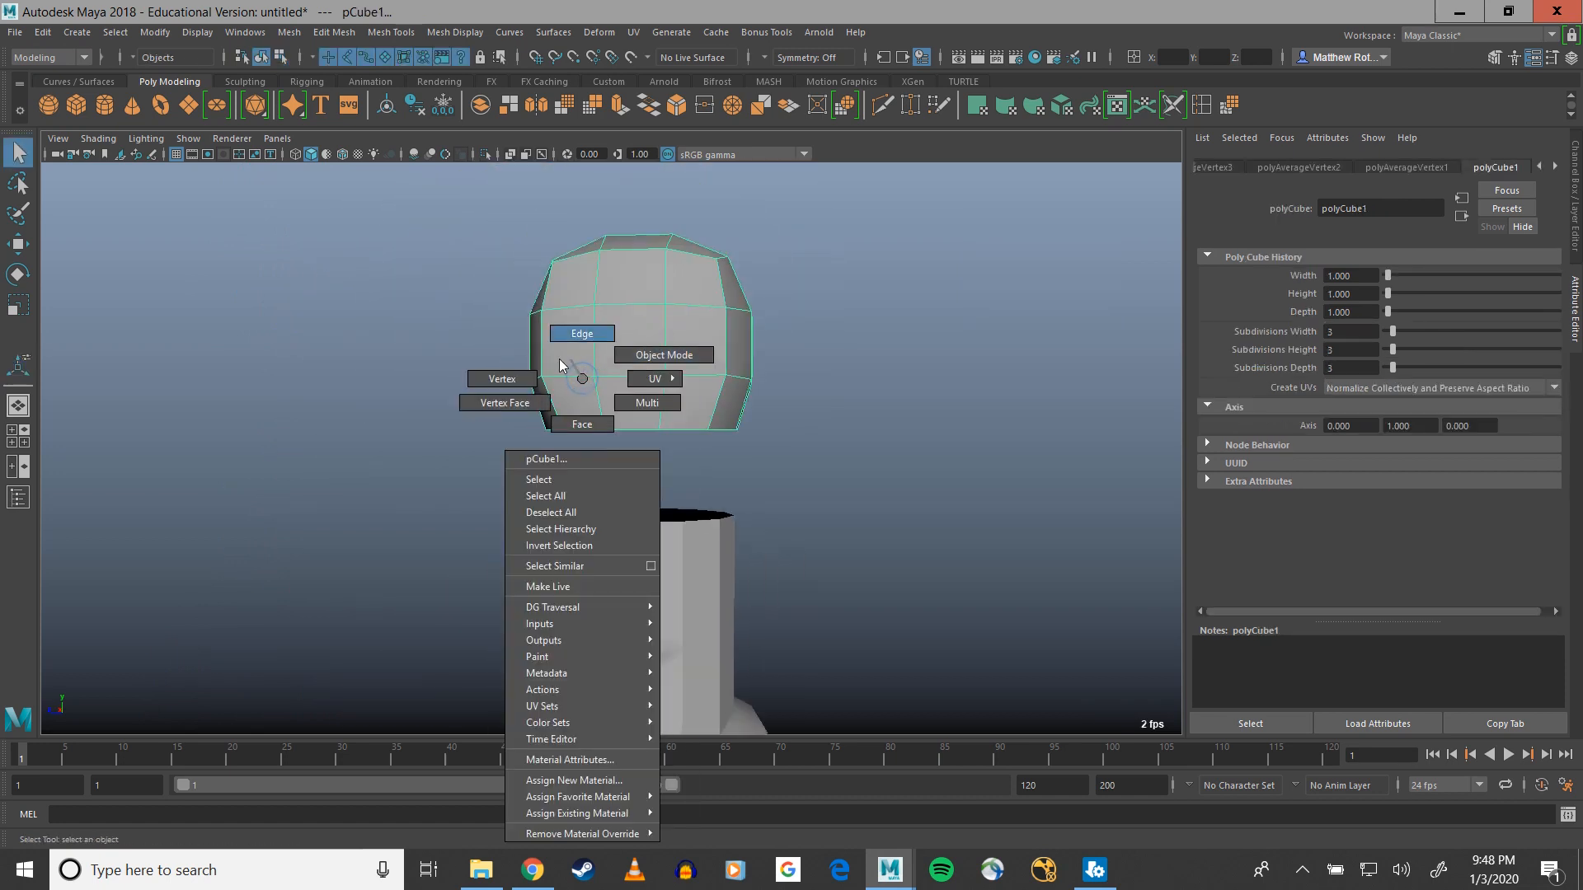
click(577, 339)
drag(449, 339, 864, 516)
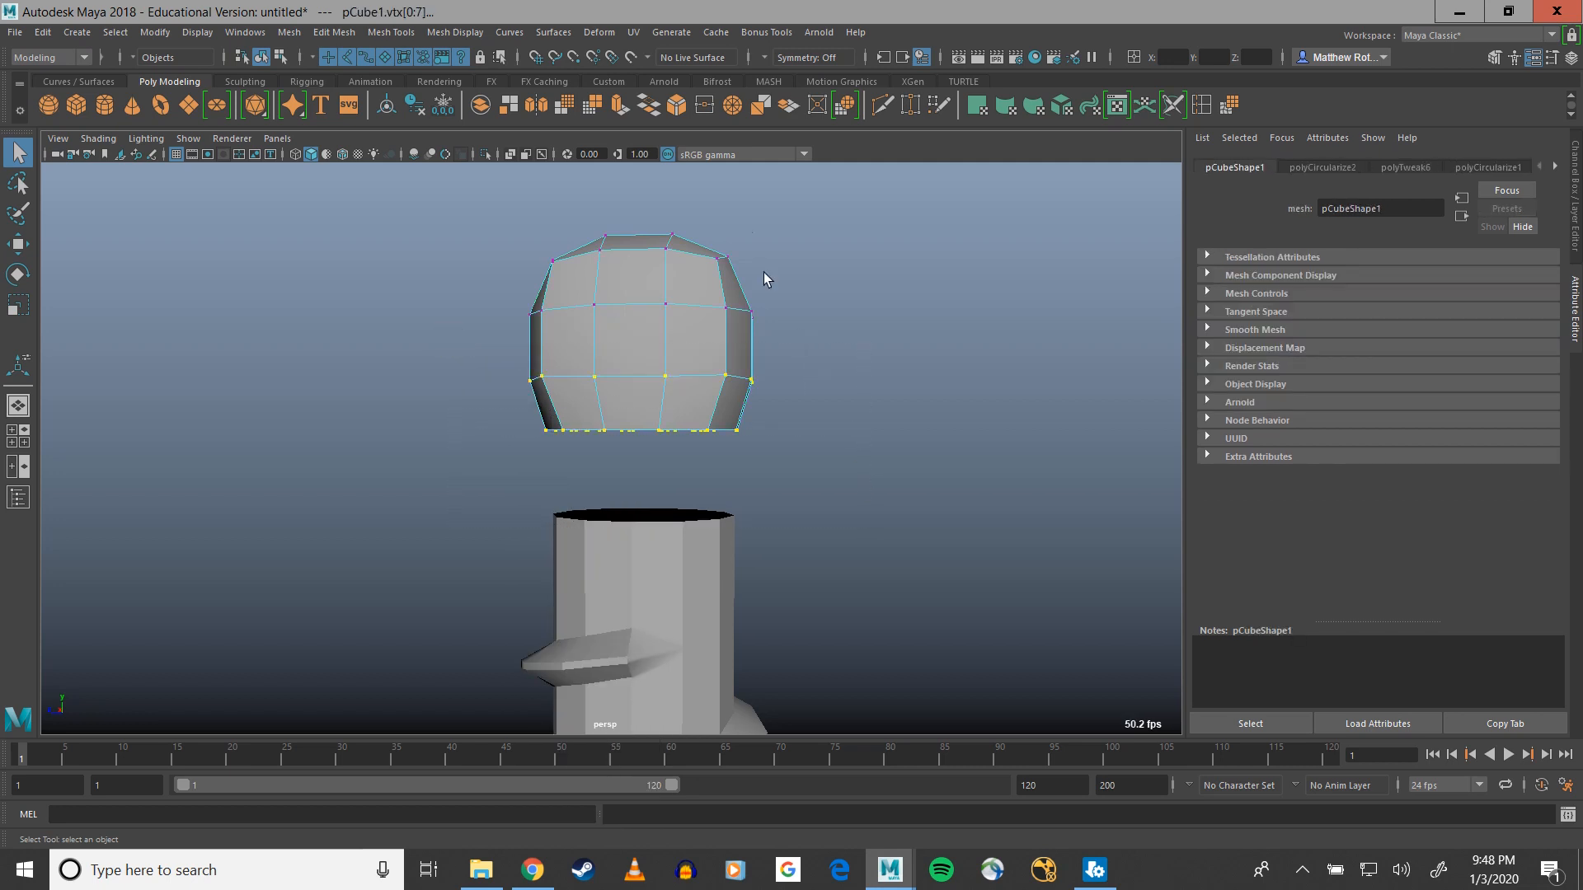
key(r)
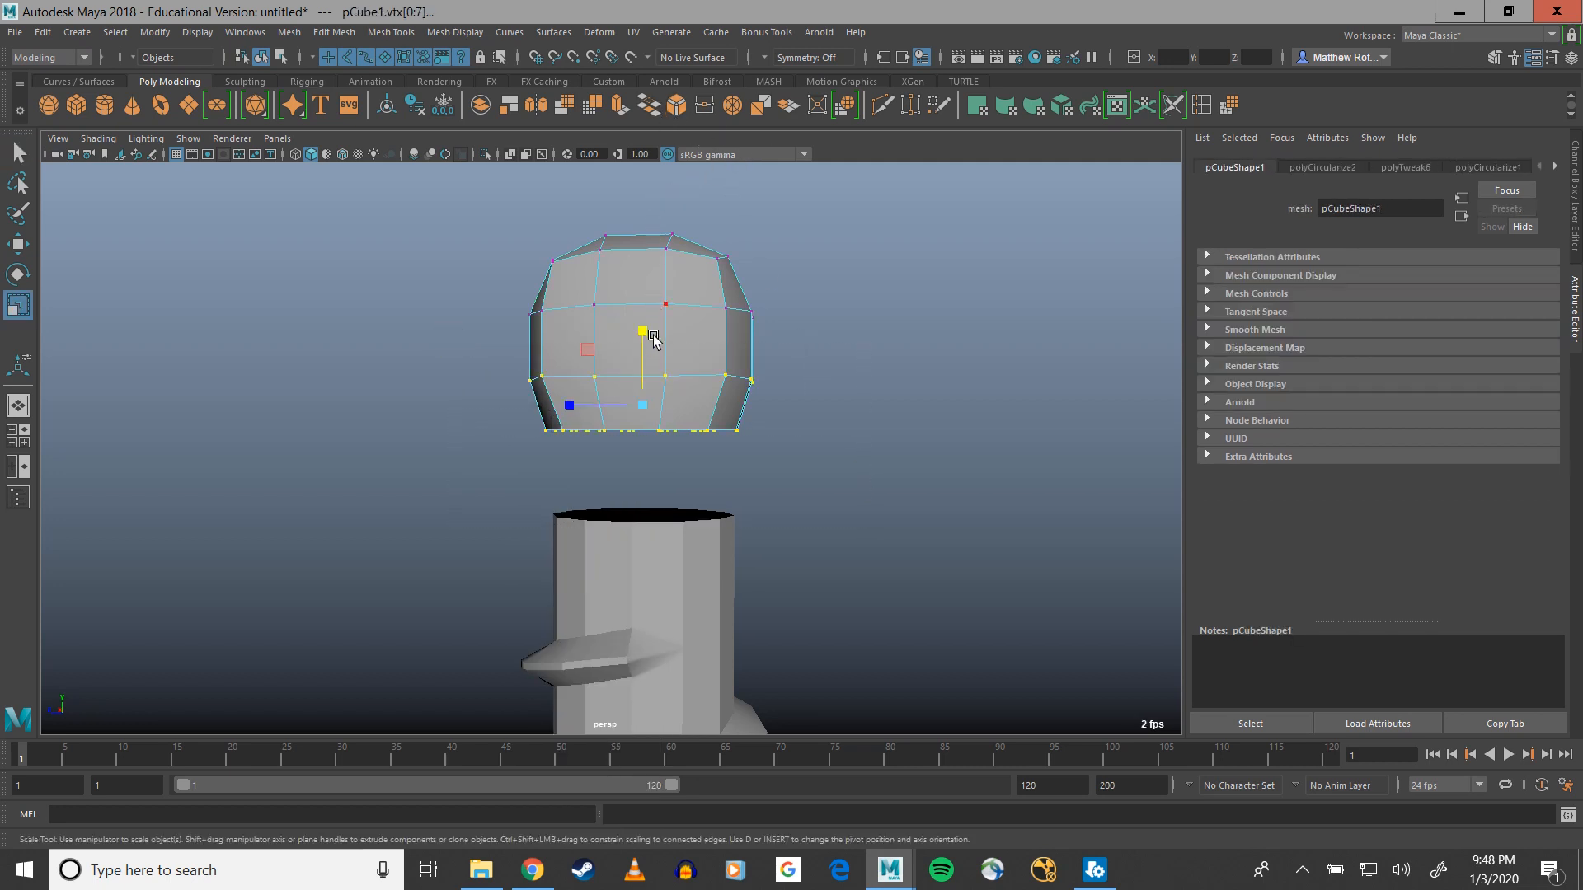
drag(645, 333, 664, 506)
key(w)
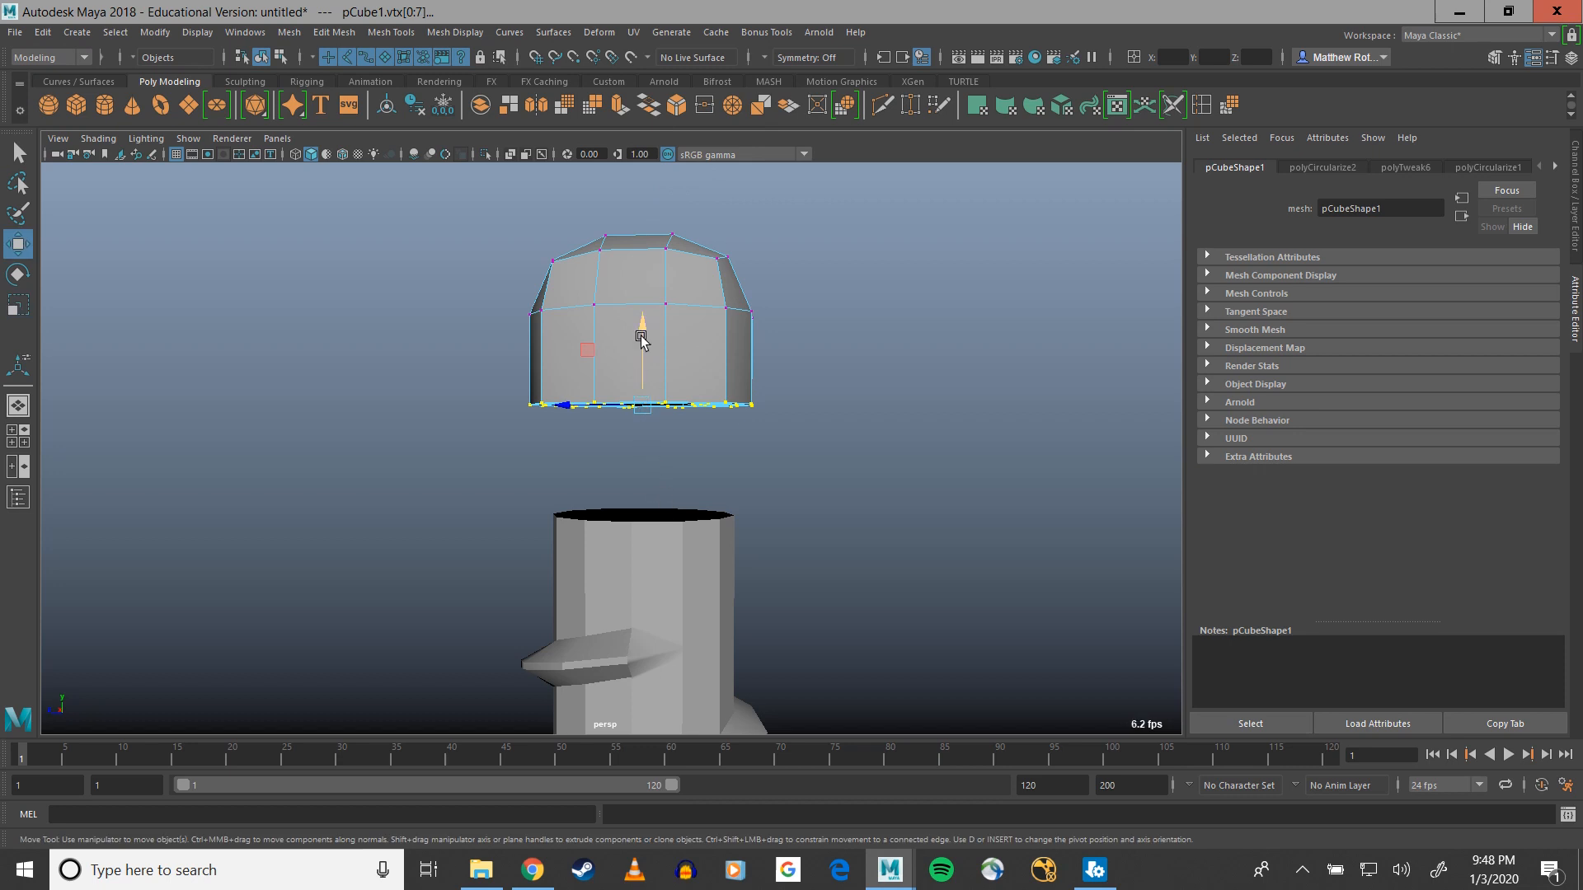
drag(642, 333, 640, 282)
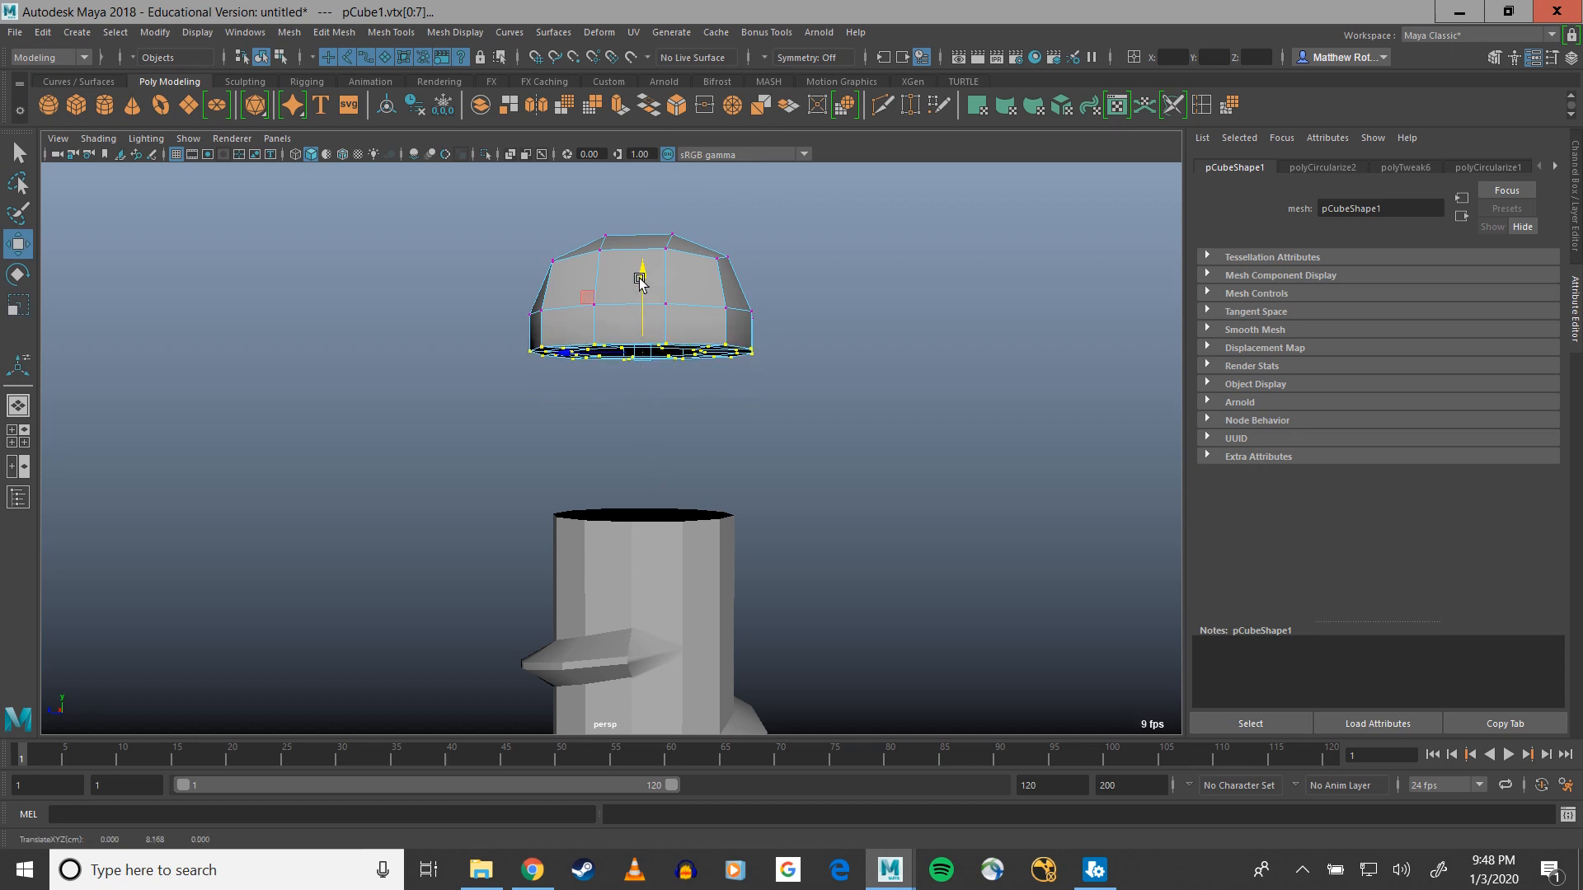
right_drag(705, 307, 781, 278)
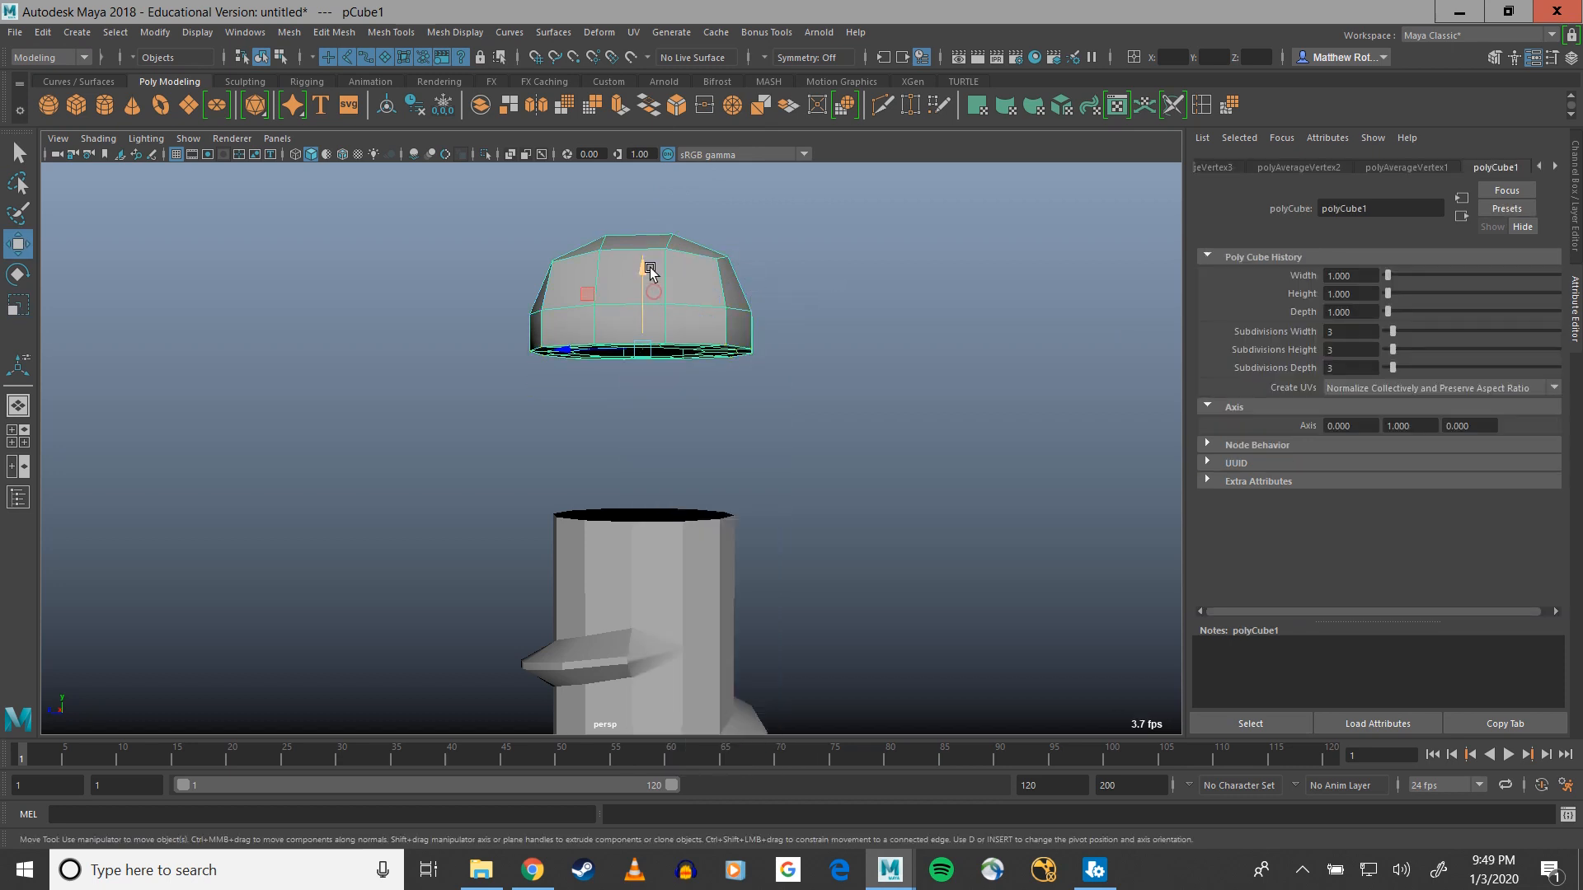
Scale the dome-shaped head up until it is clearly wider than the shaft
alt+drag(640, 353, 646, 395)
scroll(671, 388, up, 5)
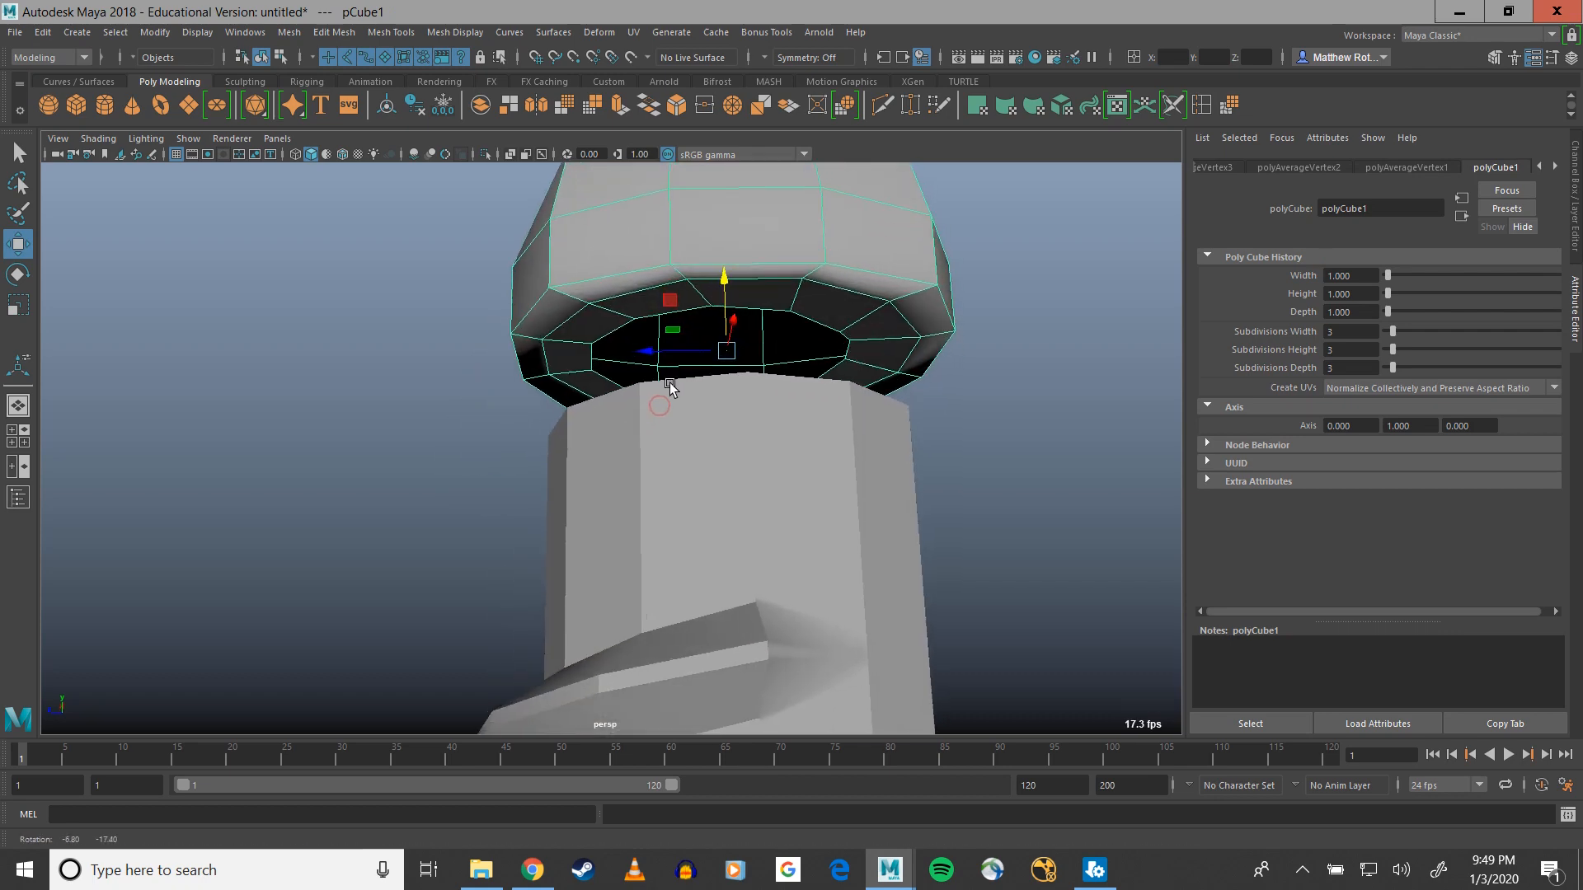
key(r)
alt+drag(716, 363, 760, 375)
scroll(880, 409, down, 3)
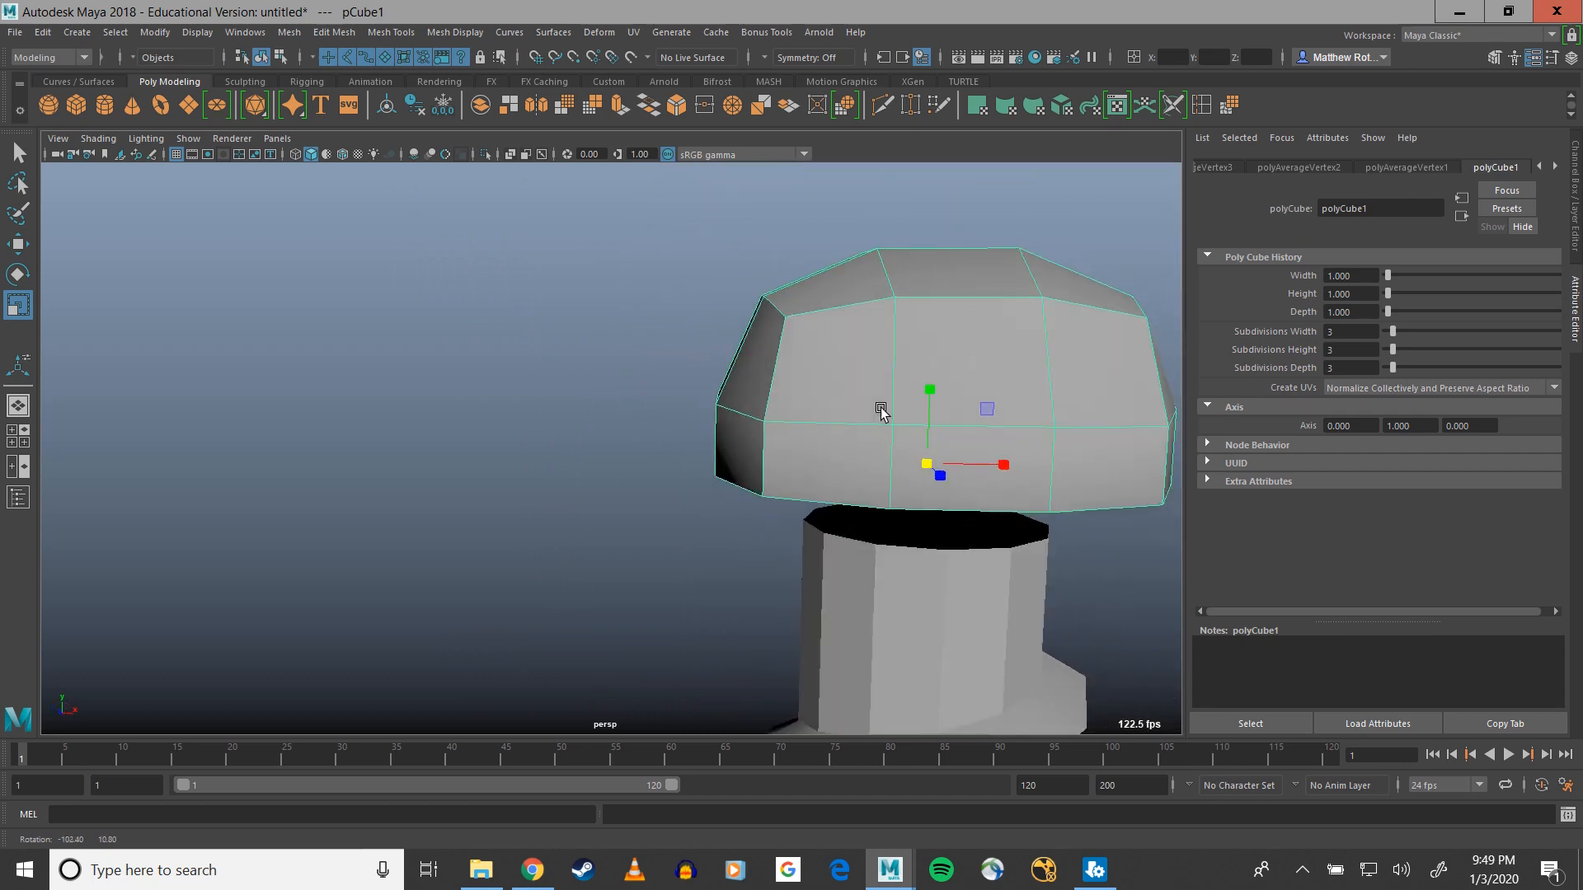
Reposition the head over the shaft's top and rotate it about the vertical axis to line up their facets
alt+drag(880, 410, 852, 389)
scroll(749, 380, up, 3)
alt+drag(748, 379, 742, 375)
key(w)
drag(779, 323, 834, 369)
key(e)
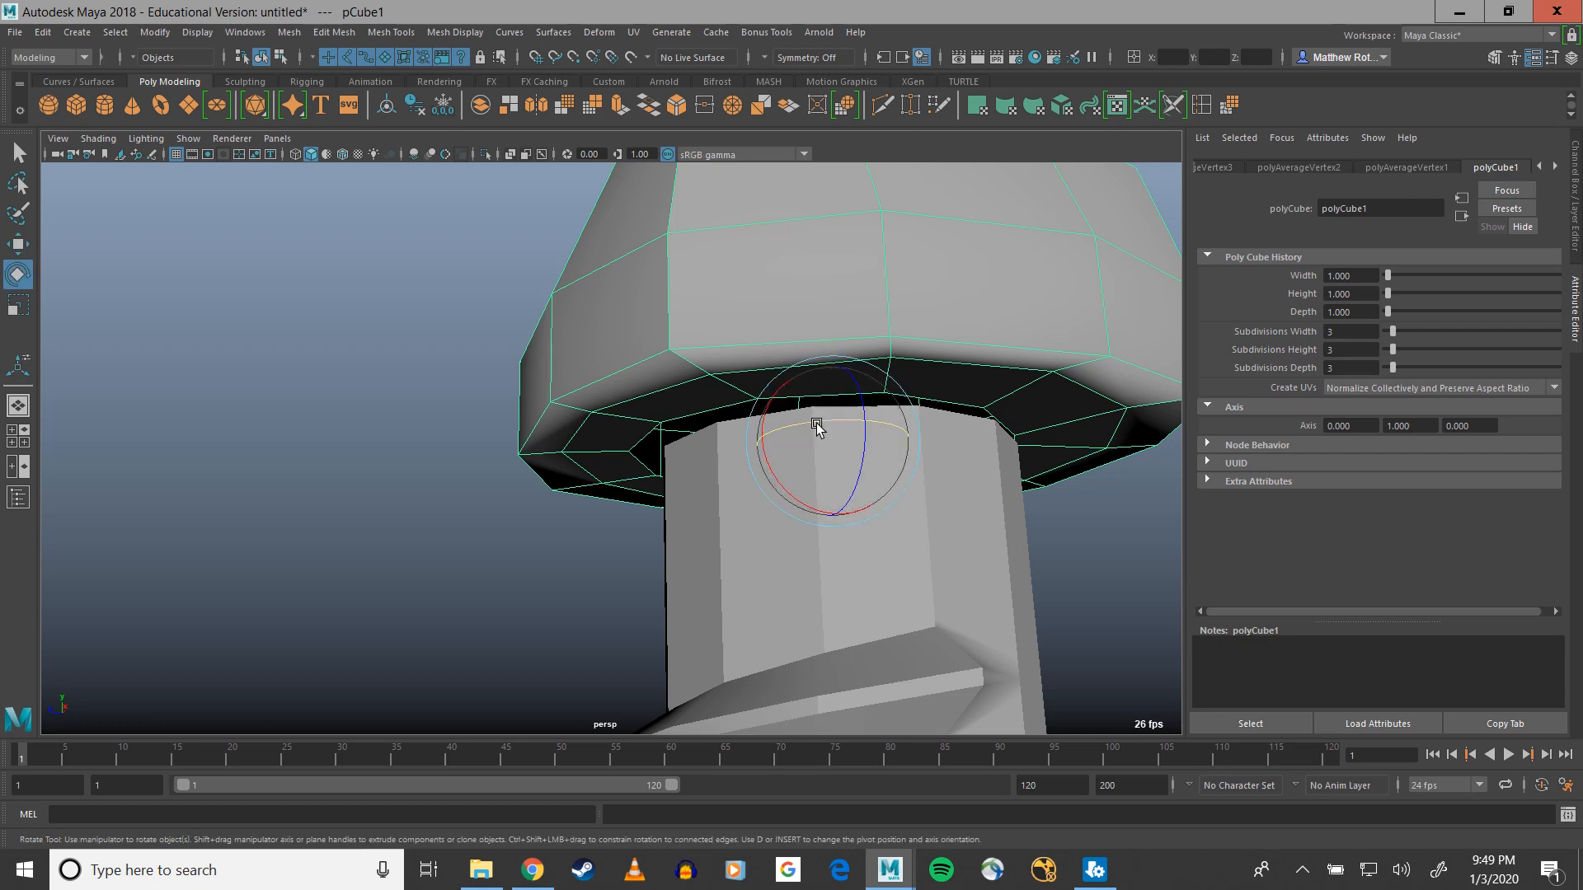
drag(813, 424, 827, 462)
Select the inner edge loop around the opening on the head's underside
key(w)
alt+middle_drag(827, 462, 833, 330)
alt+drag(832, 330, 900, 201)
right_drag(899, 198, 889, 151)
click(898, 194)
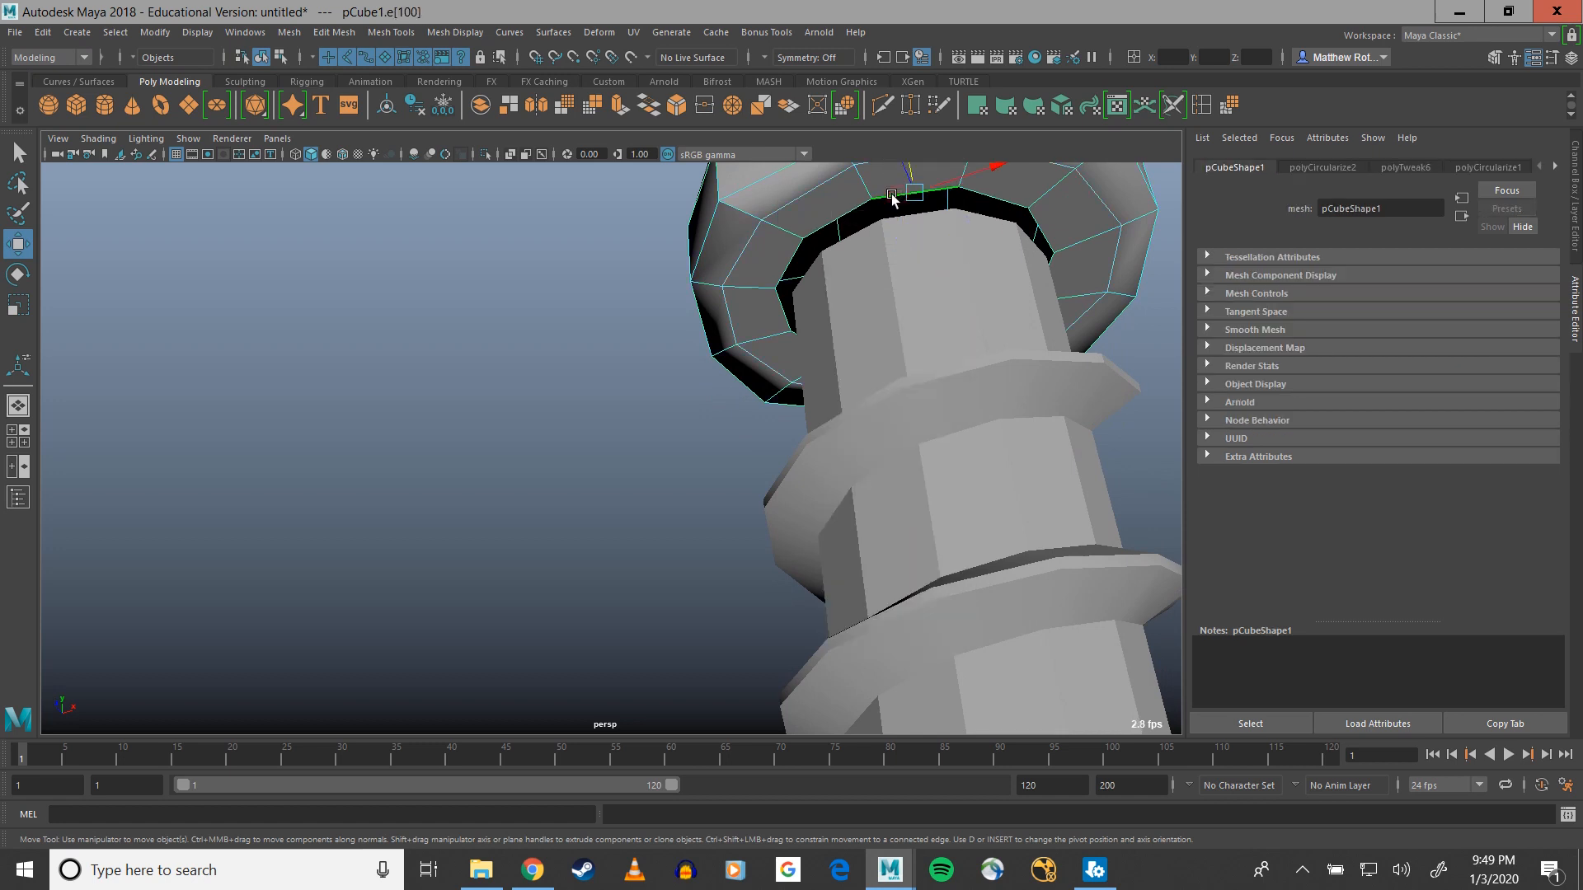
double_click(848, 203)
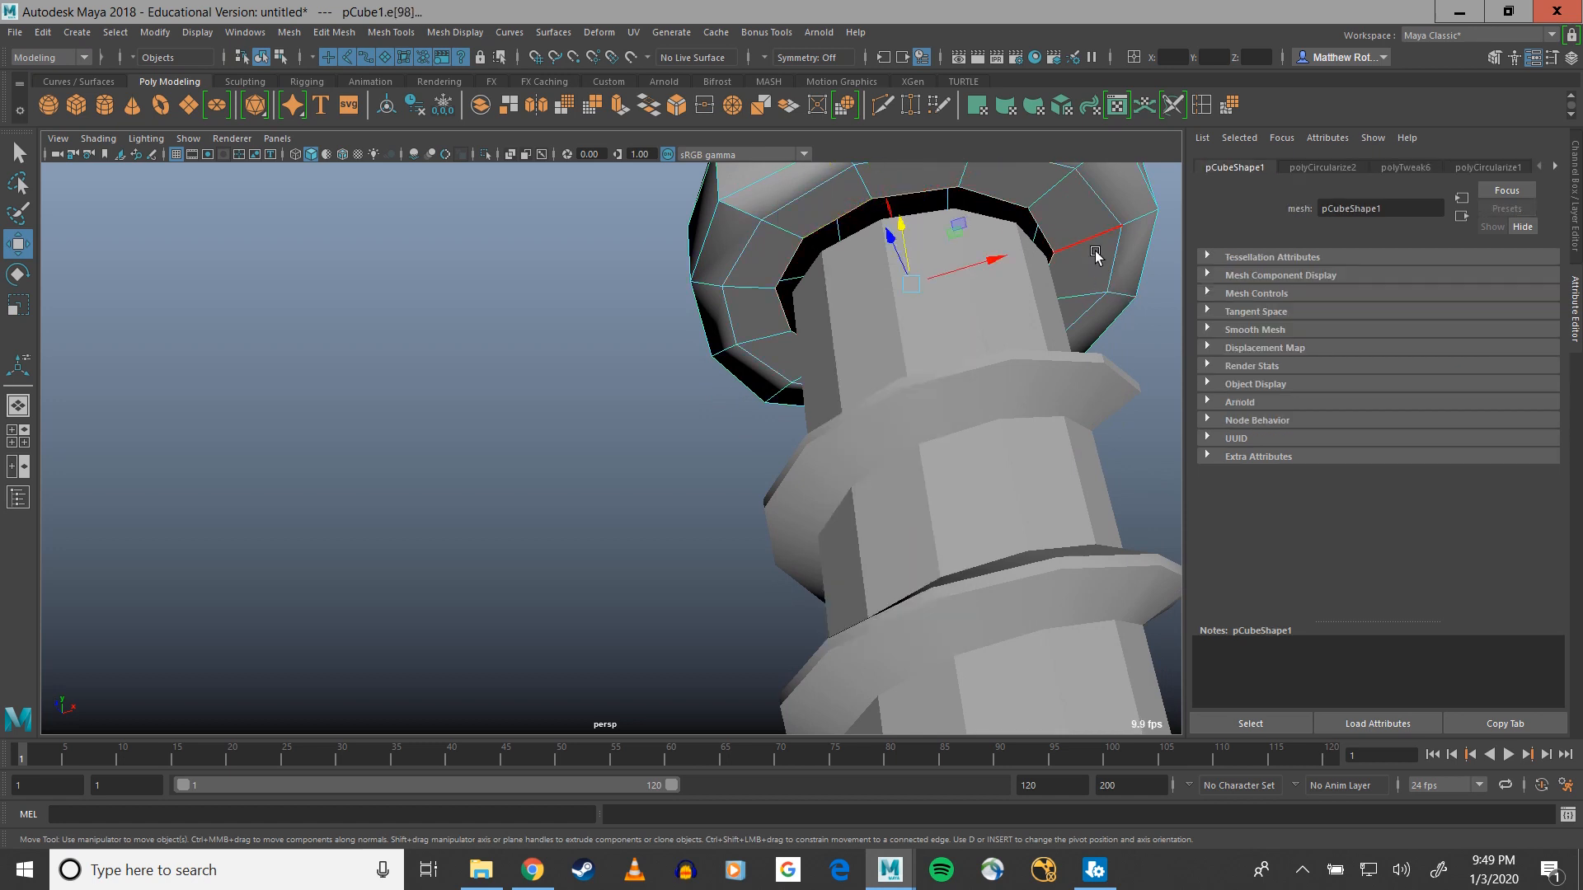
alt+drag(1096, 256, 1060, 300)
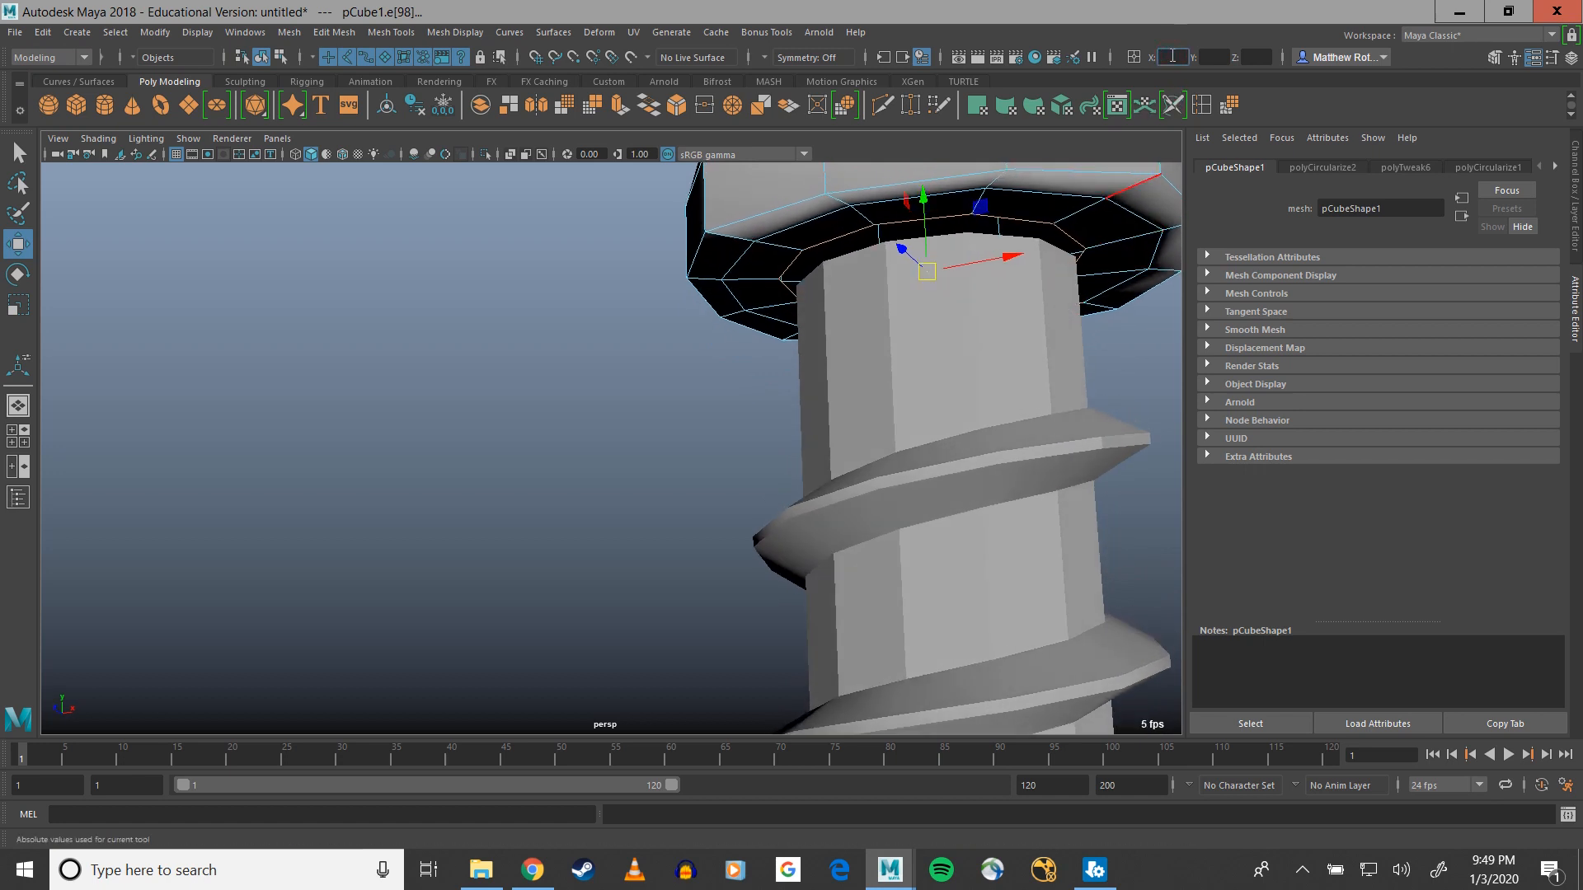
Try to center the selected edge loop at 0 on the X and Z axes and scale it horizontally
key(Return)
key(ctrl+z)
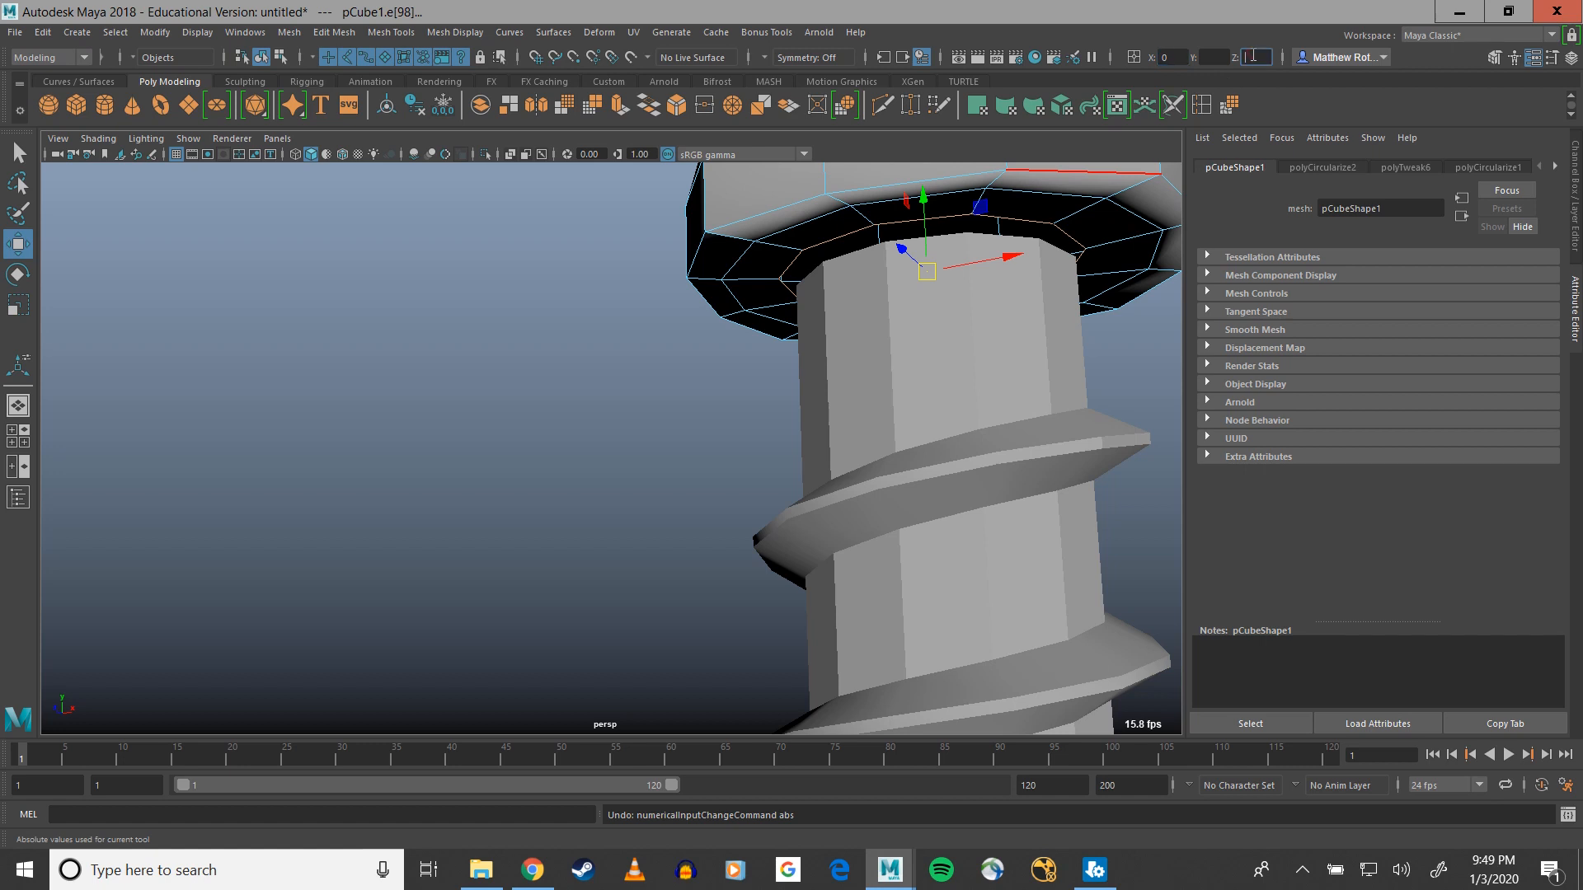
key(Return)
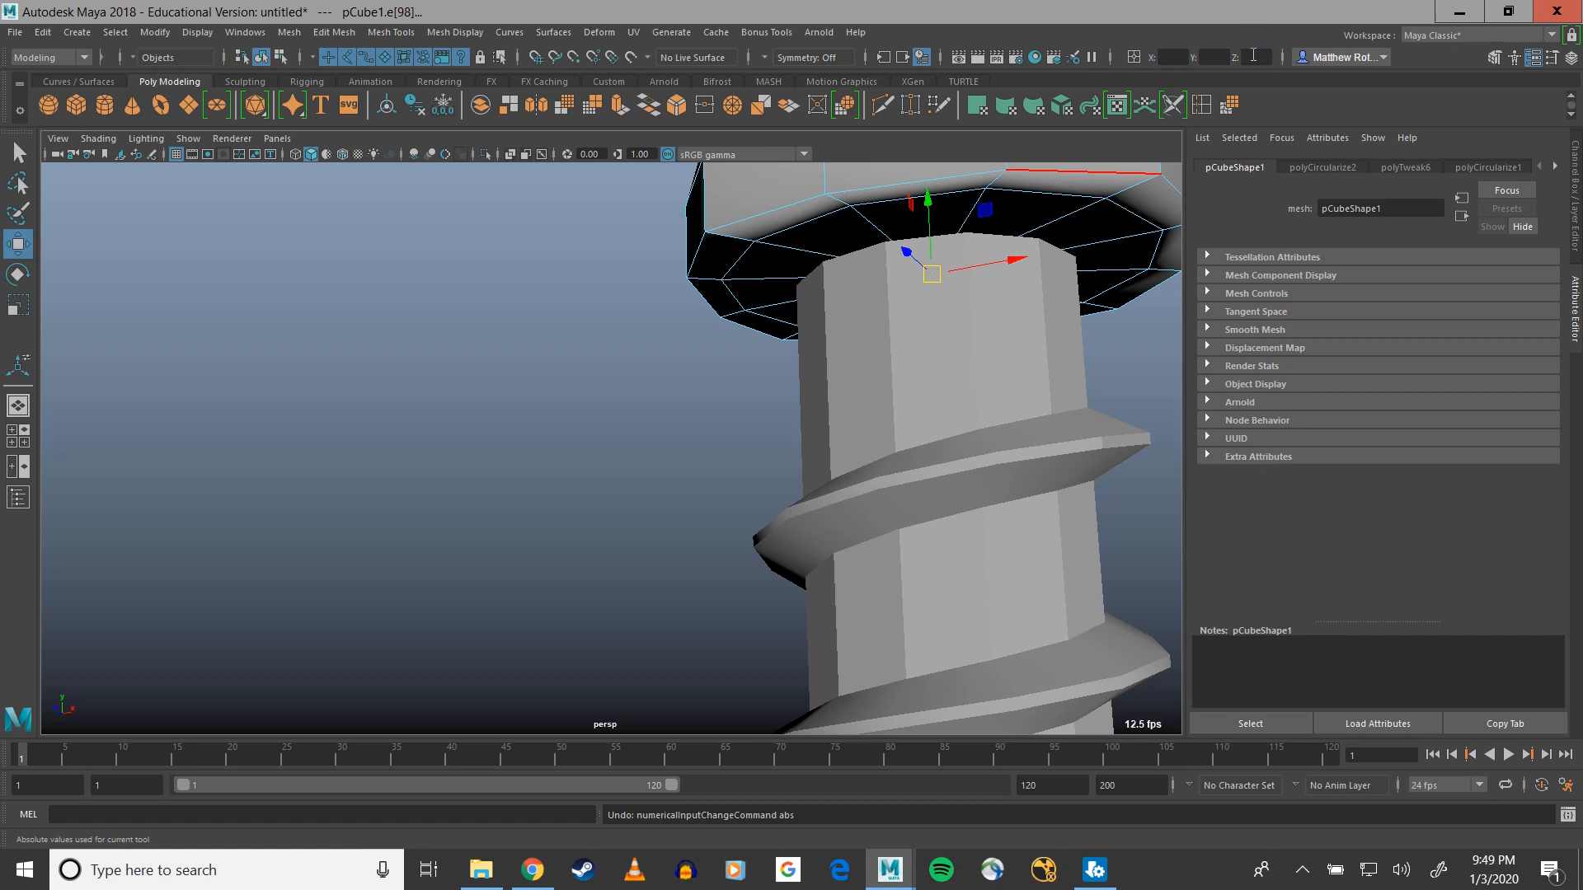
key(r)
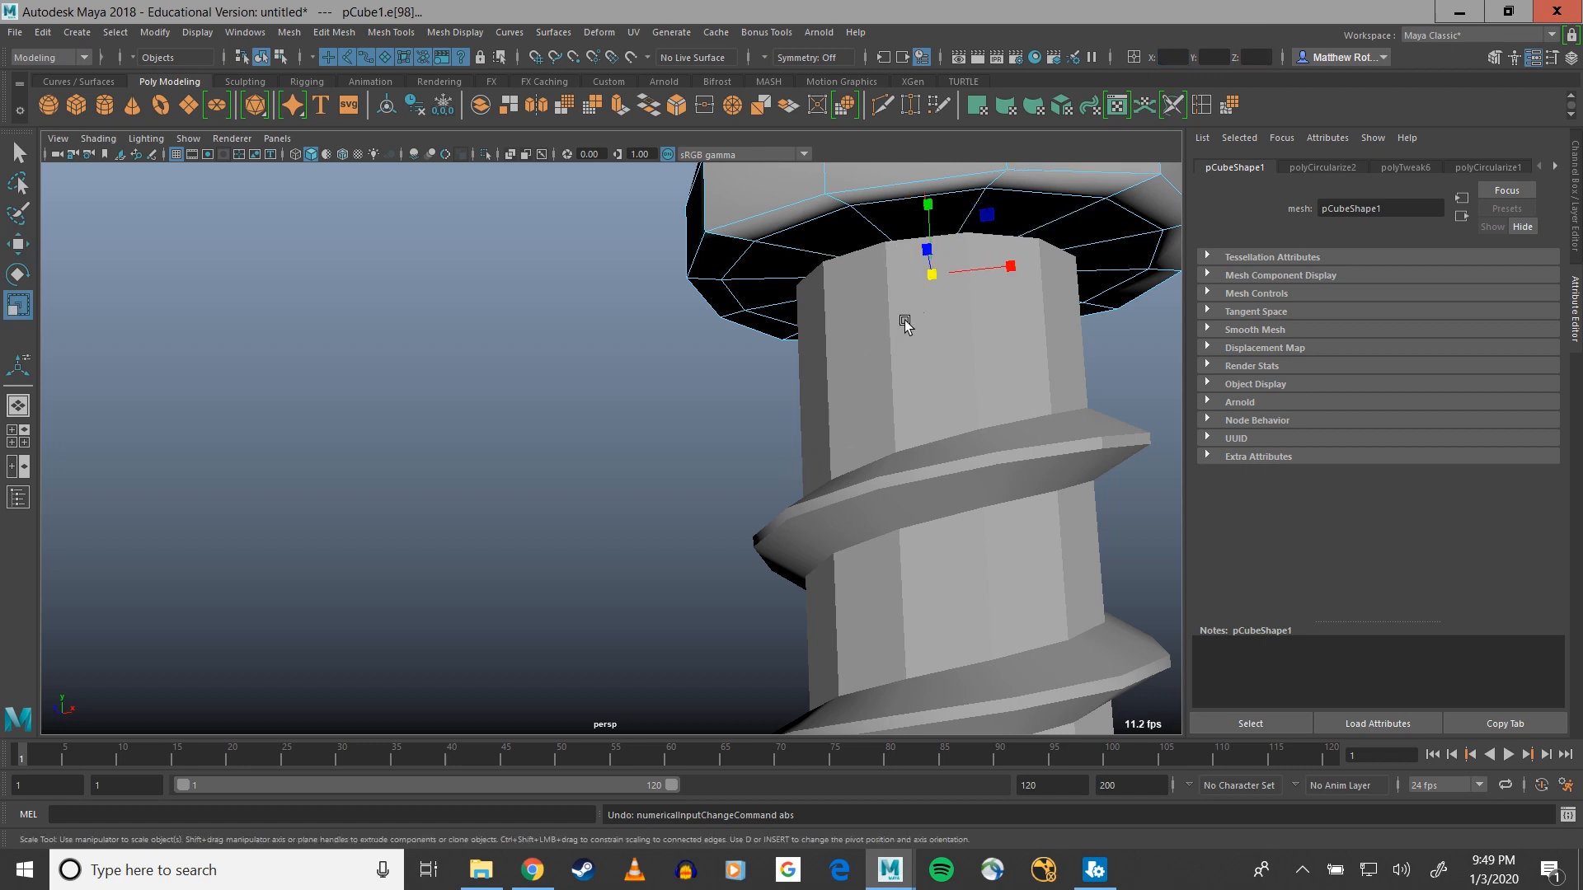
drag(990, 212, 1000, 204)
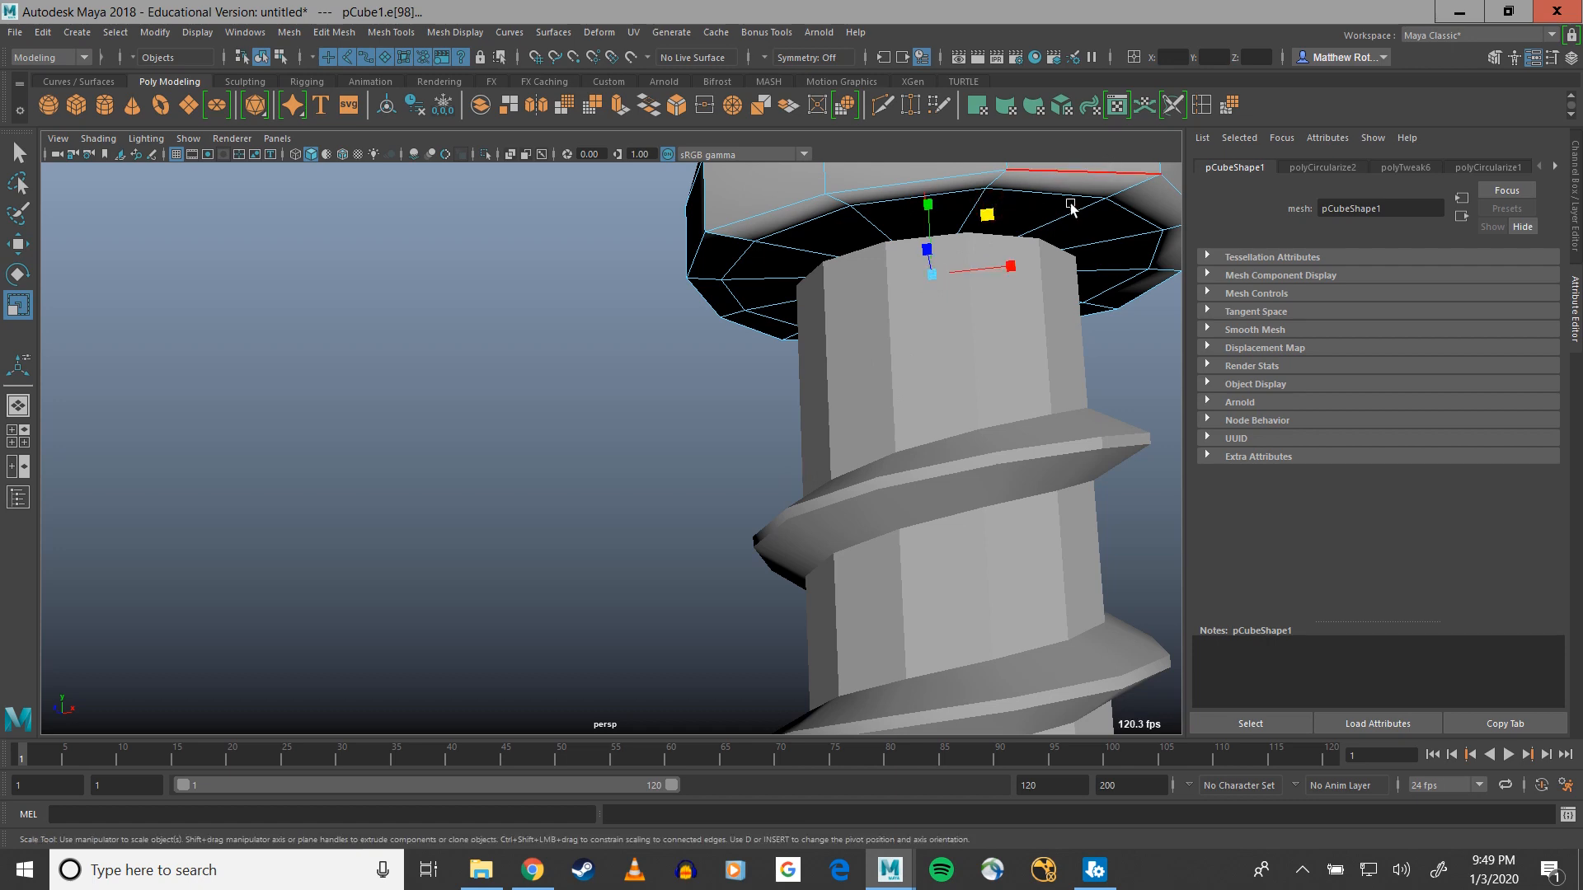
alt+drag(869, 313, 771, 241)
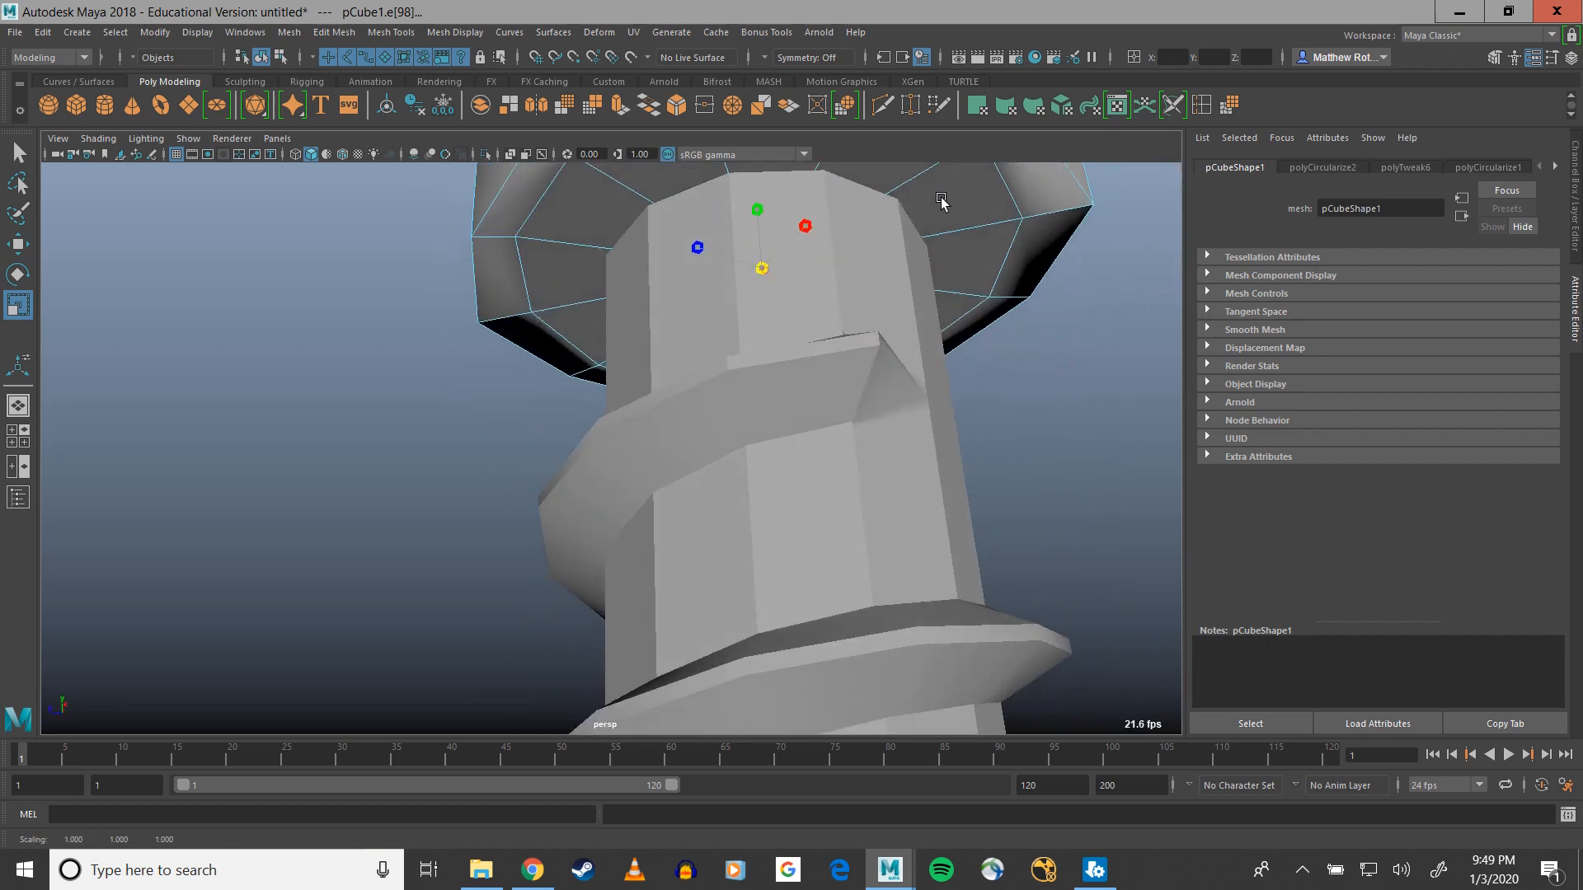
click(760, 262)
alt+drag(923, 256, 689, 339)
In object mode, raise the whole head away from the shaft and scale it
key(F8)
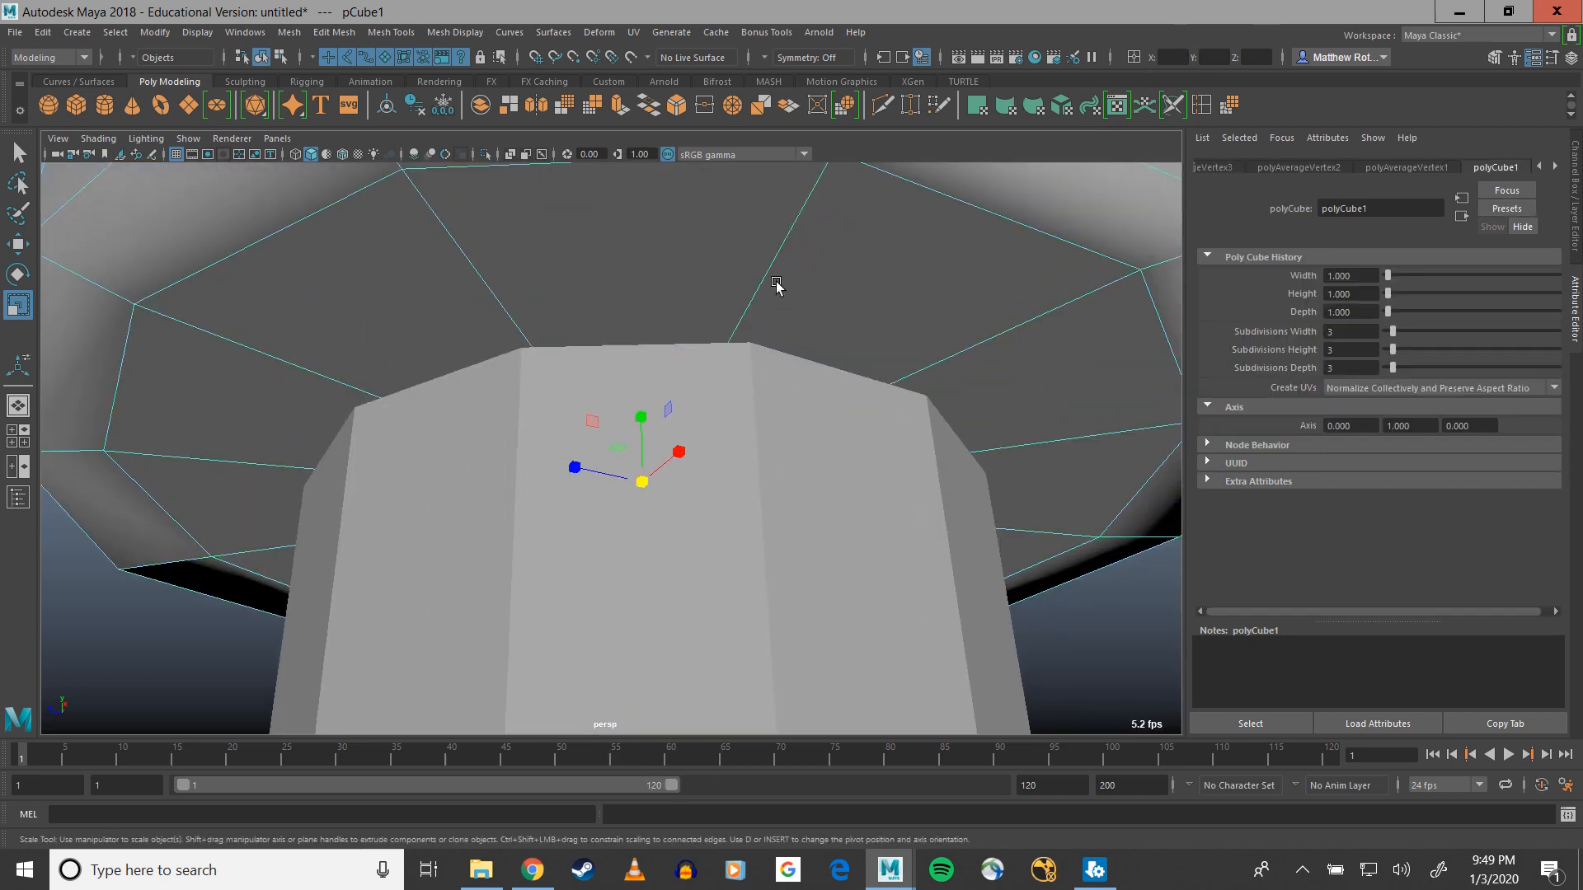
key(w)
drag(644, 426, 691, 171)
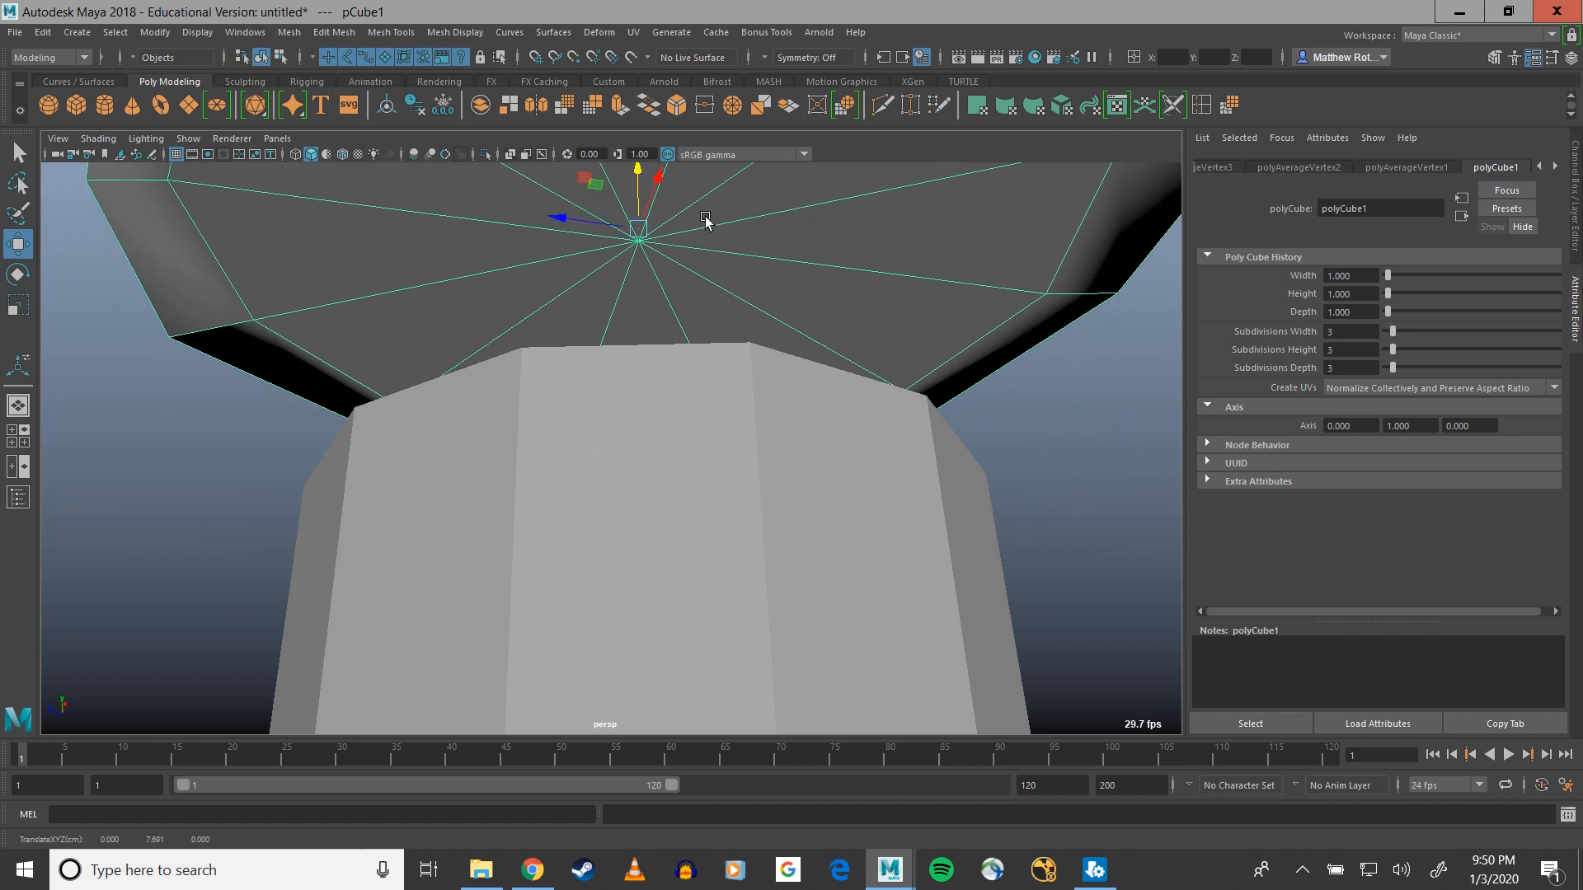
alt+middle_drag(706, 217, 707, 285)
key(r)
drag(639, 307, 717, 304)
Undo the head's move and scaling and the edge loop's centering
key(ctrl+z)
key(ctrl+z)
key(ctrl+z)
key(ctrl+z)
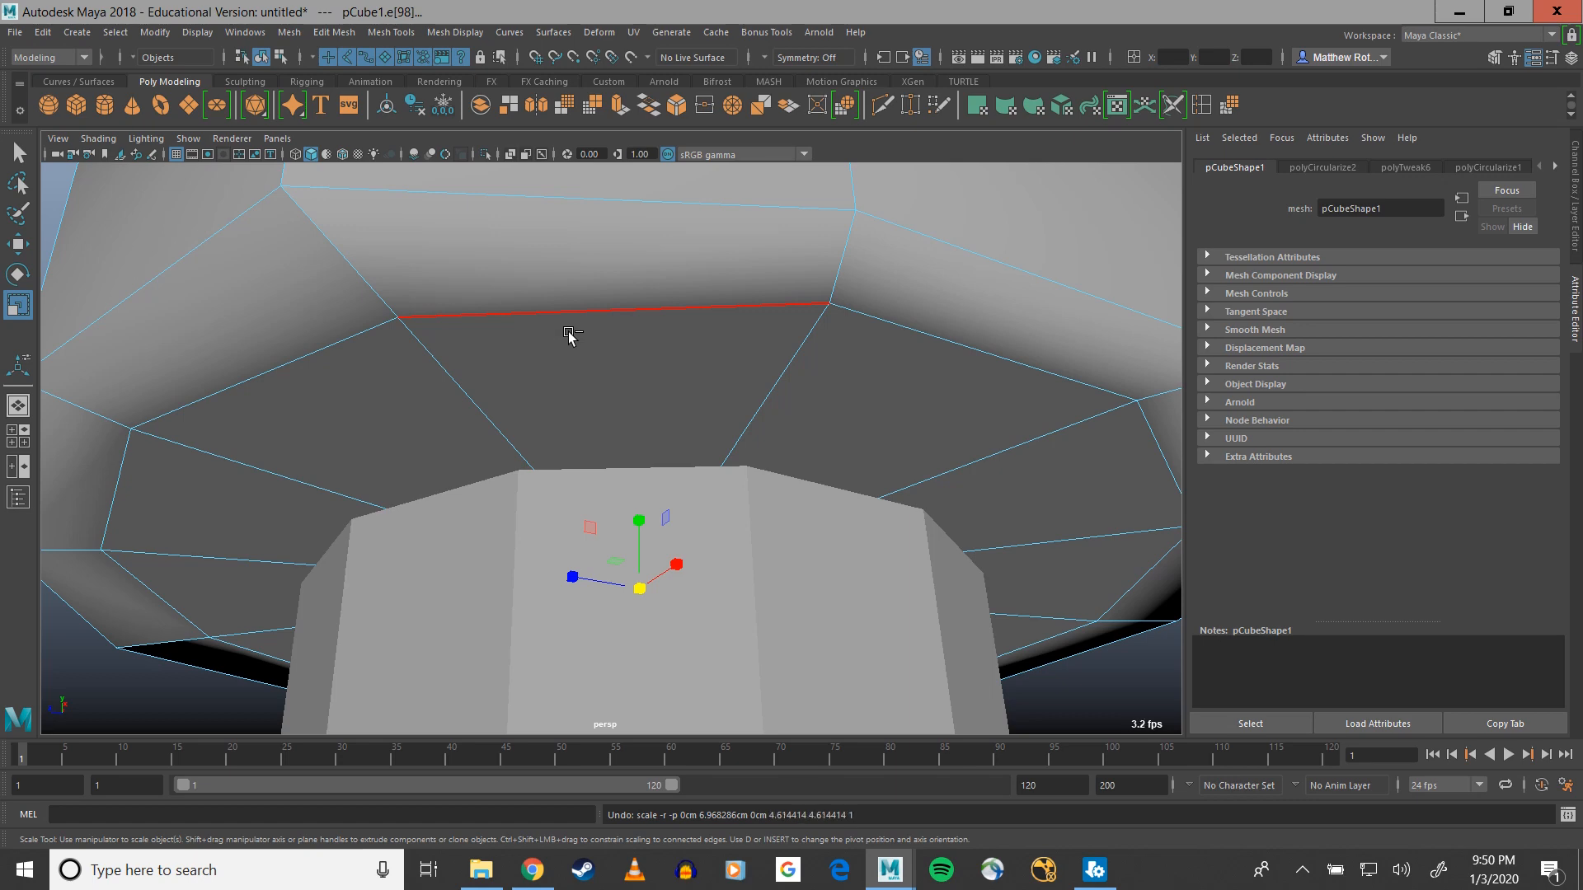
key(ctrl+z)
Snap the selected edge loop to the grid origin in the horizontal plane, centering it on the shaft's axis
alt+drag(665, 464, 667, 424)
alt+middle_drag(667, 424, 657, 599)
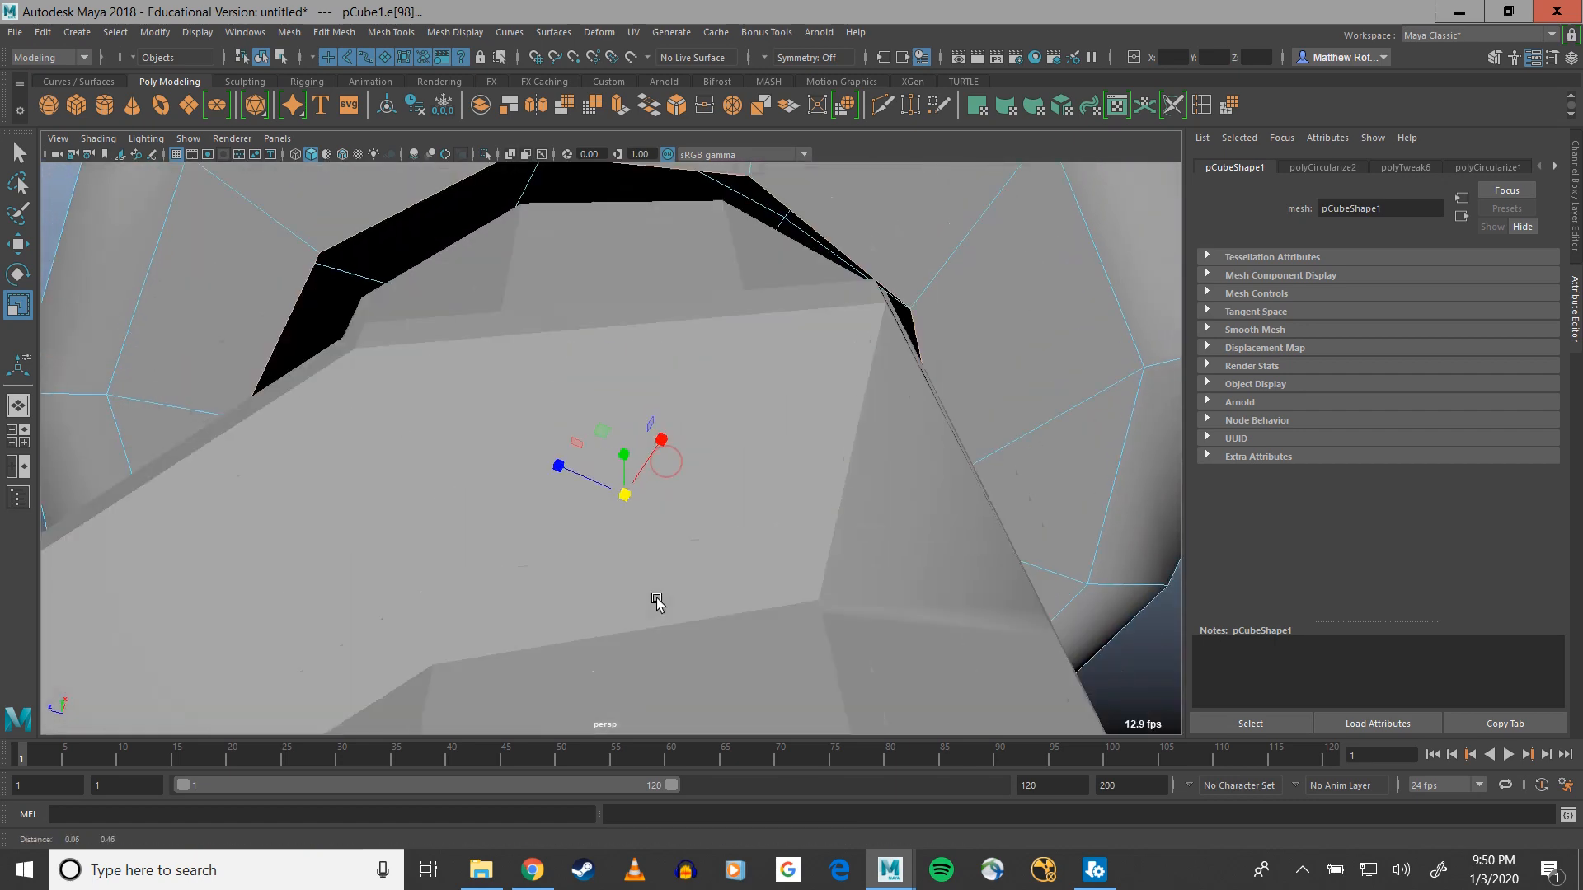
alt+drag(657, 599, 367, 310)
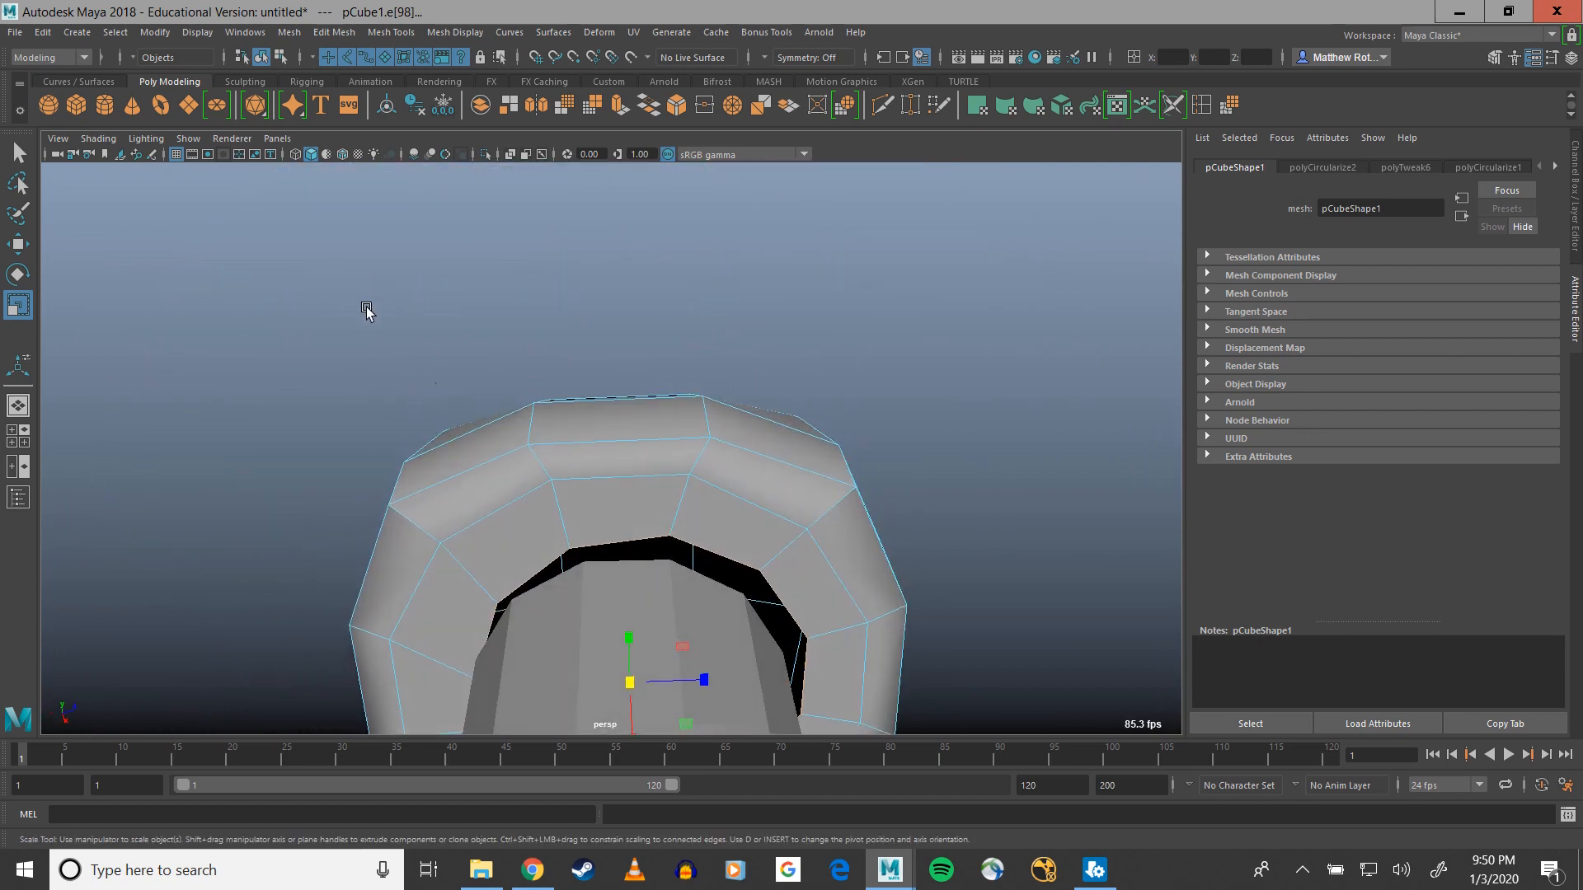
alt+middle_drag(654, 626, 704, 540)
key(w)
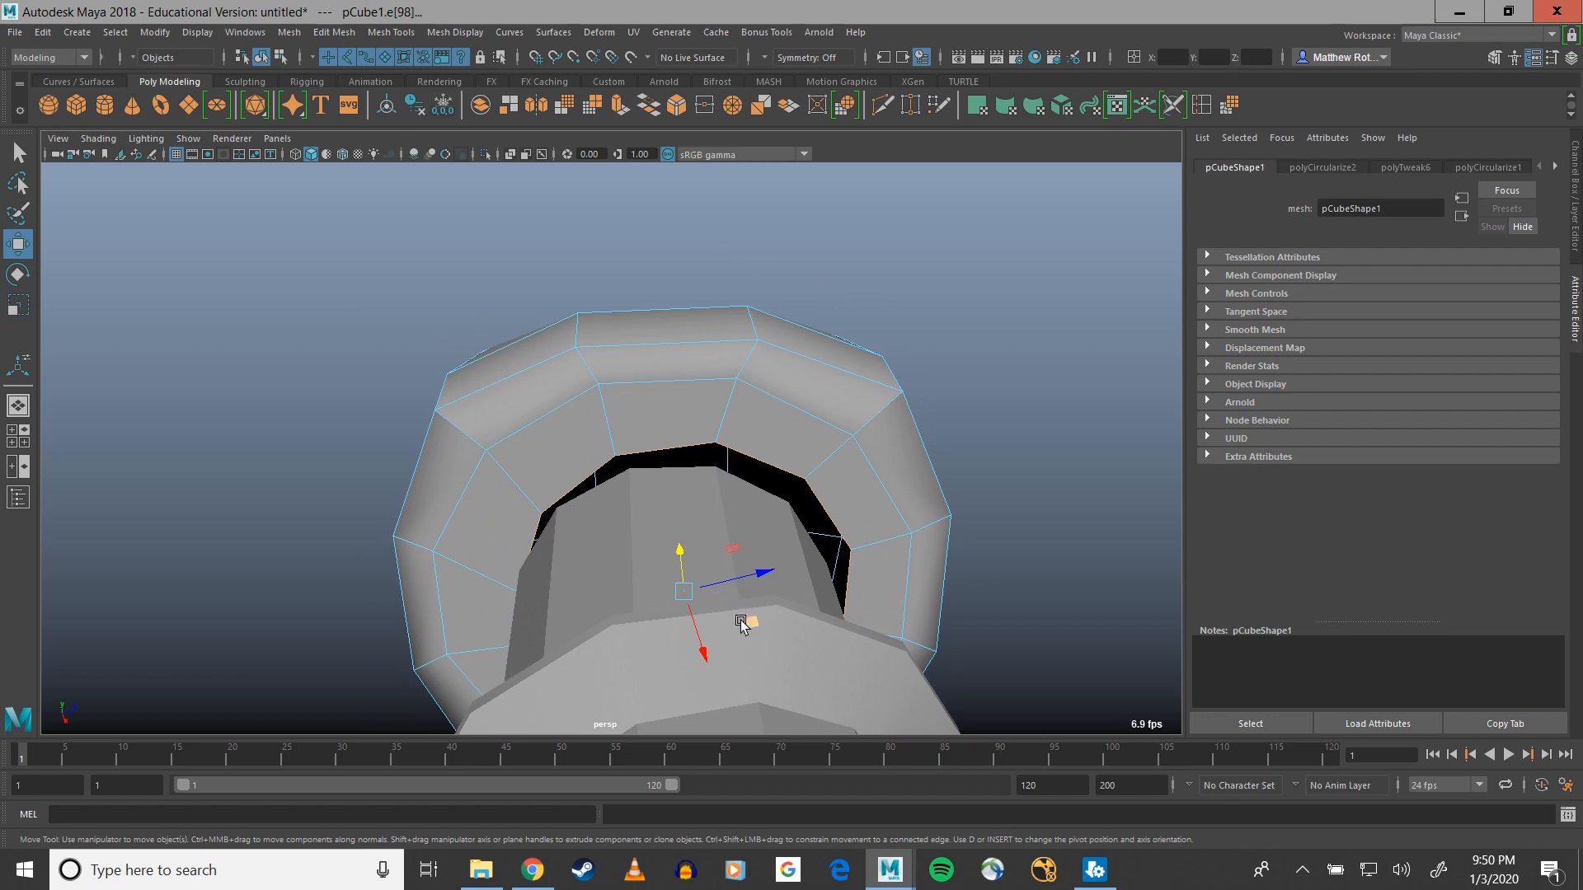
drag(741, 620, 574, 588)
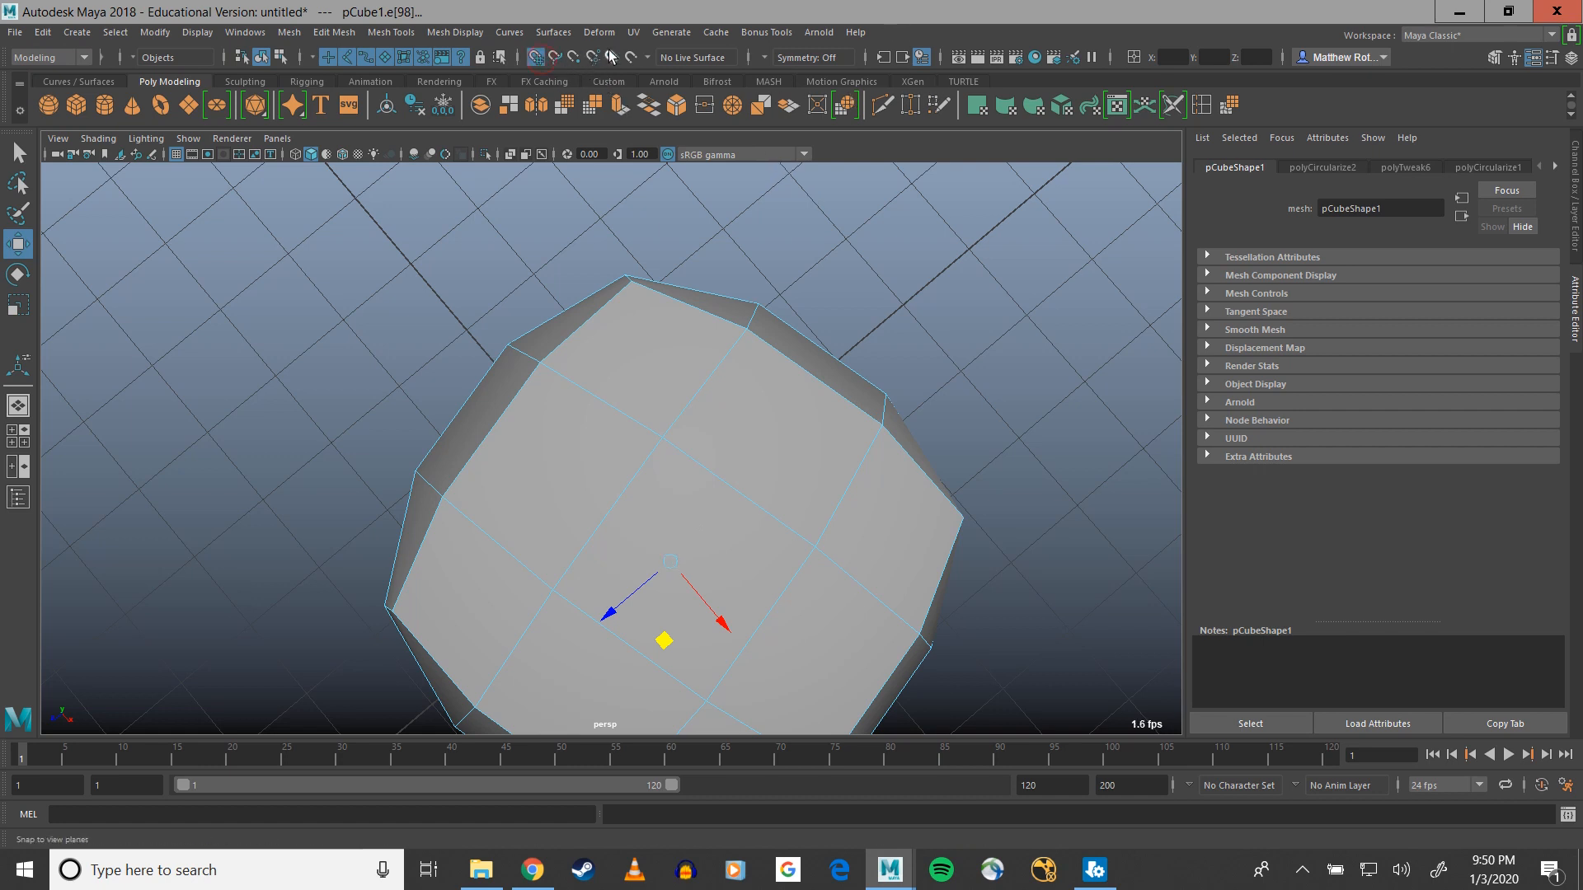
In a top wireframe view, scale and rotate the edge loop until it matches the shaft's top ring
key(space)
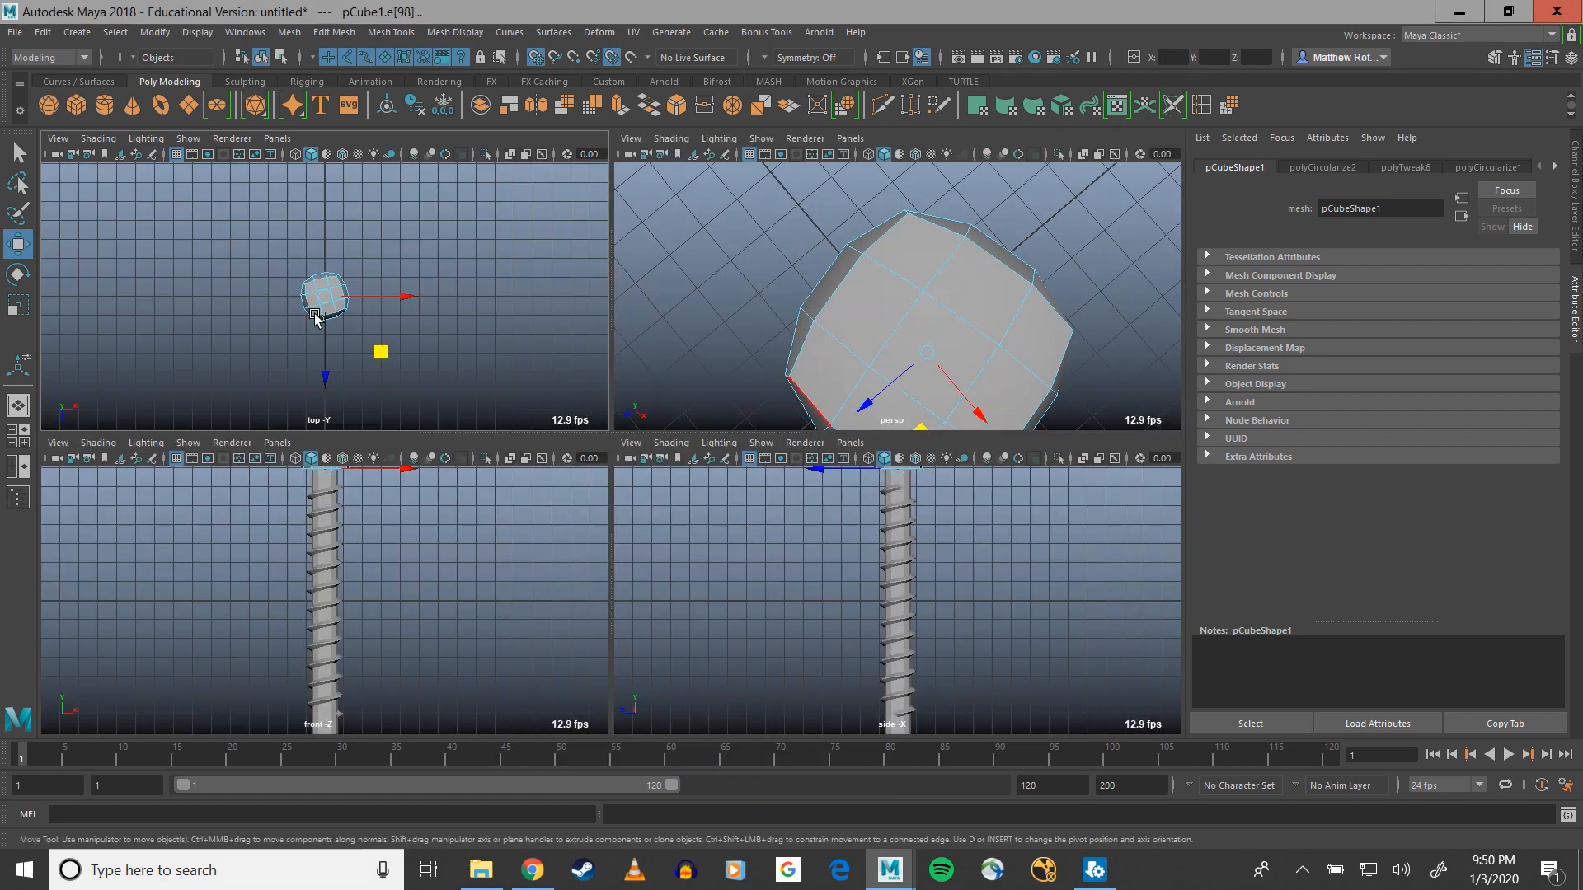
key(space)
key(4)
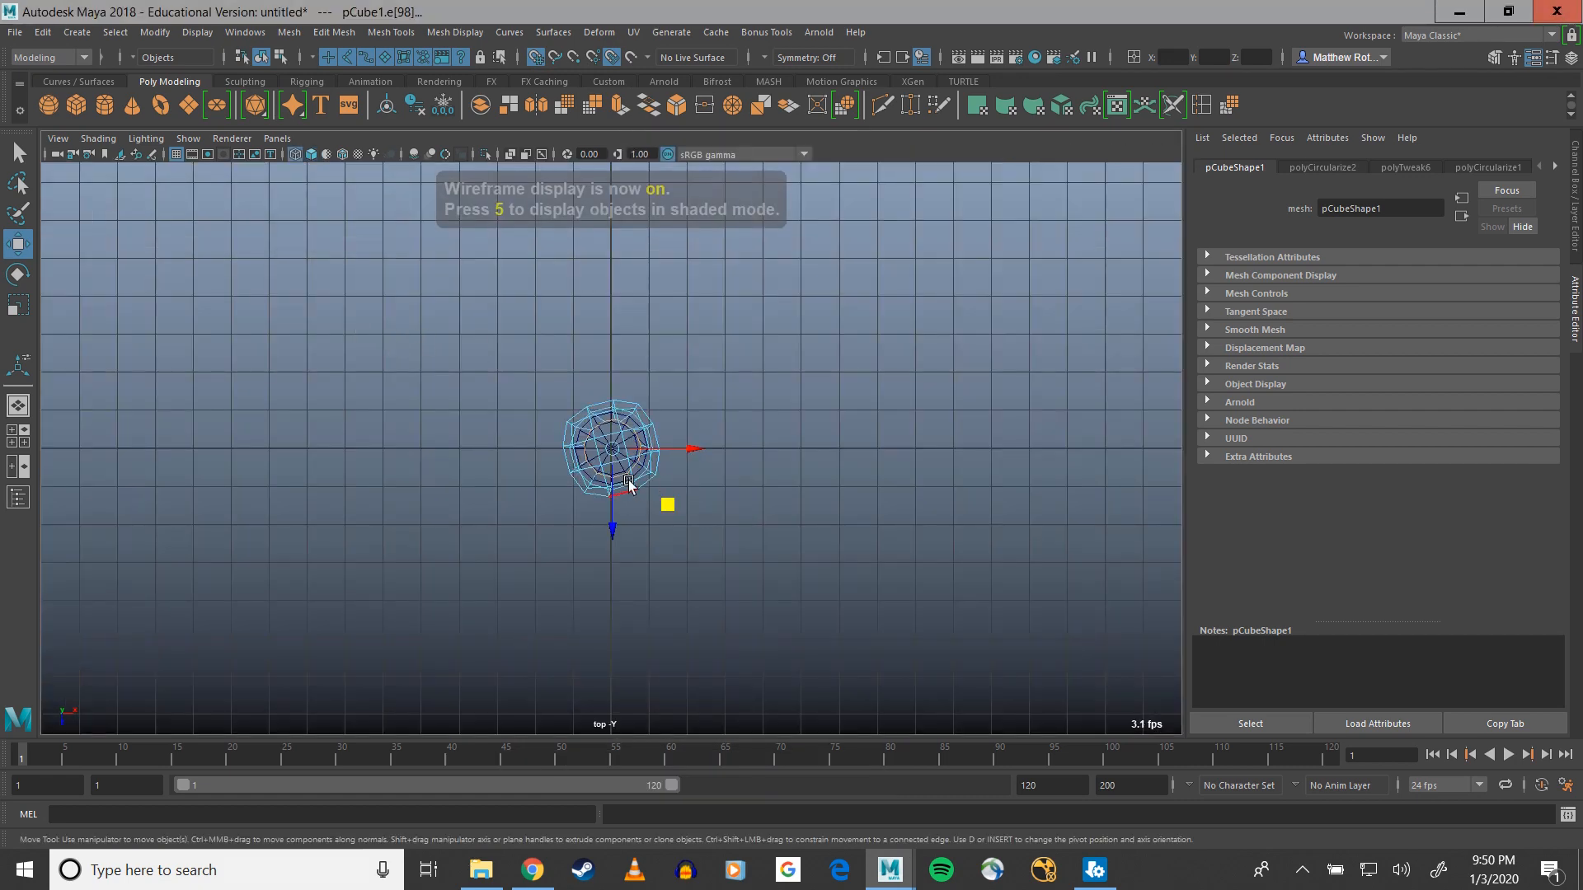
scroll(651, 532, up, 6)
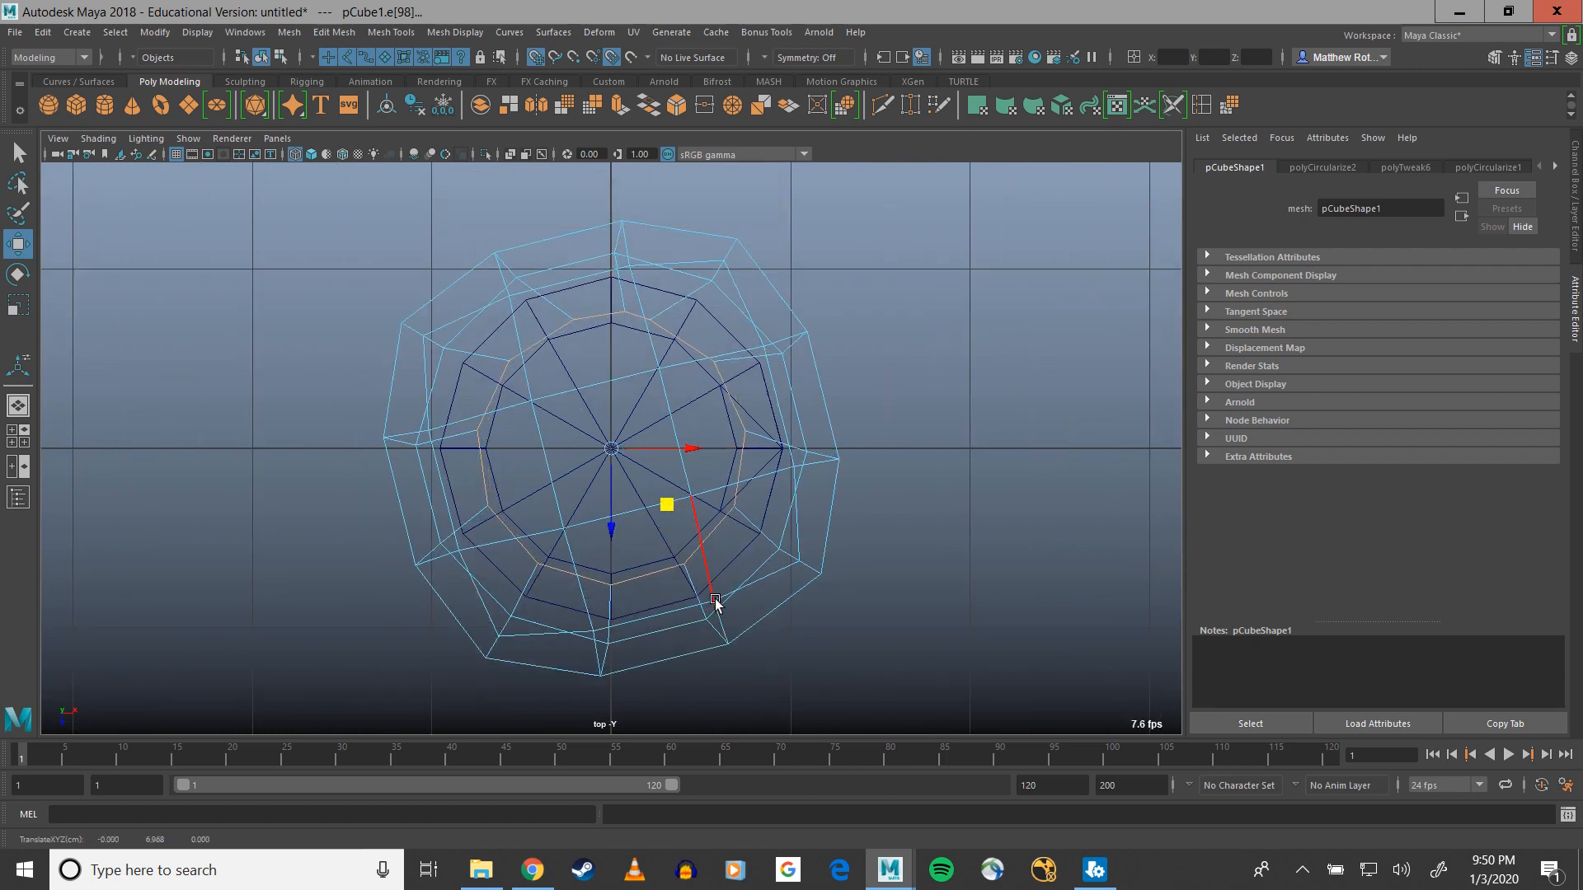
key(r)
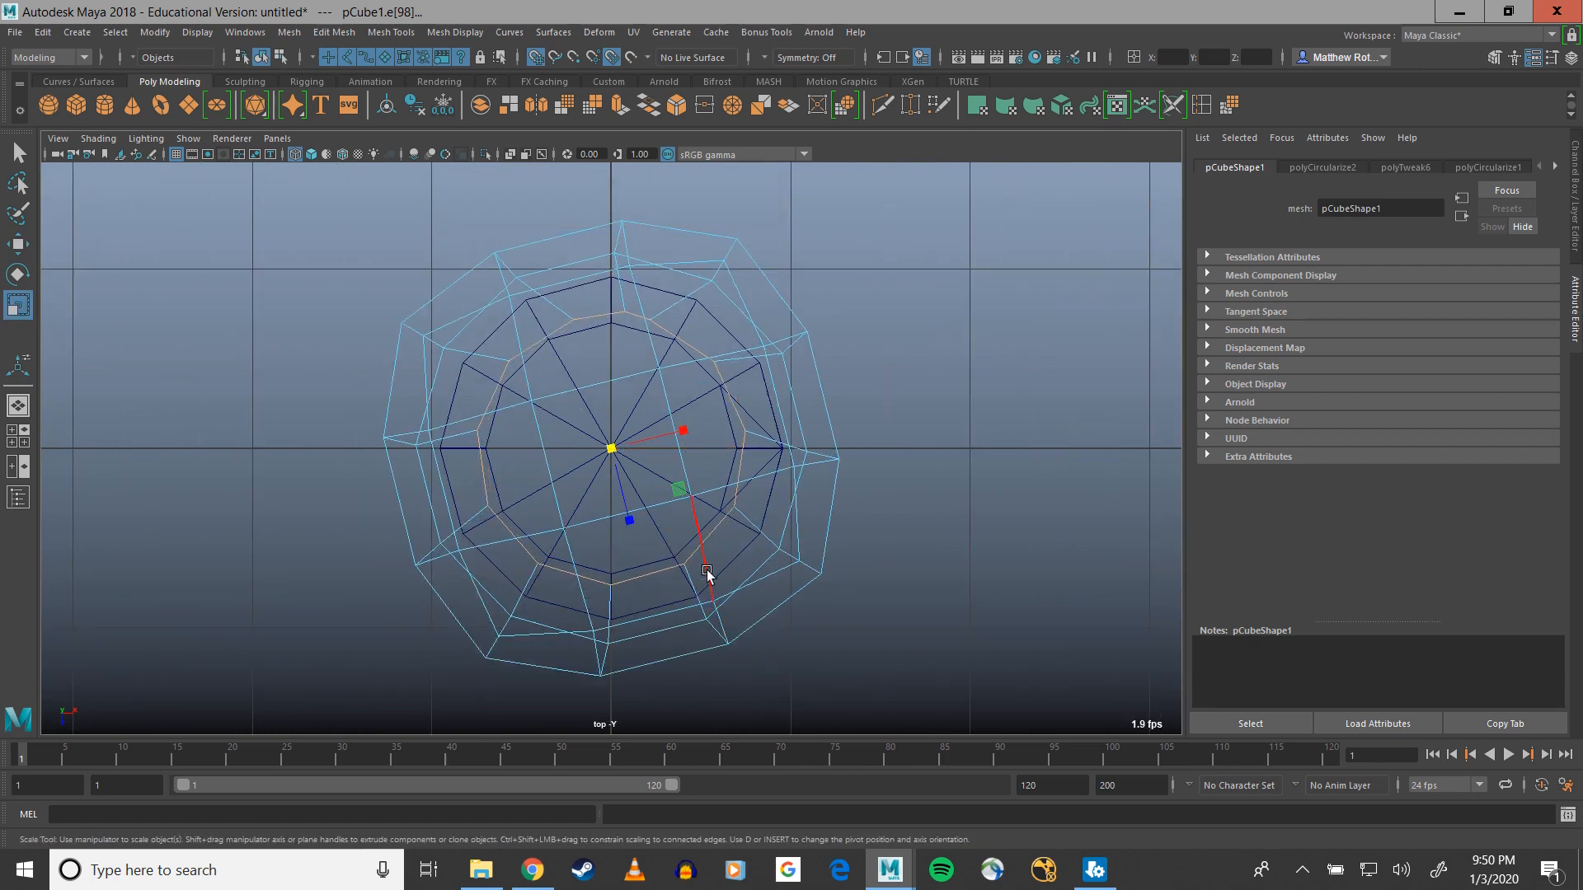
key(e)
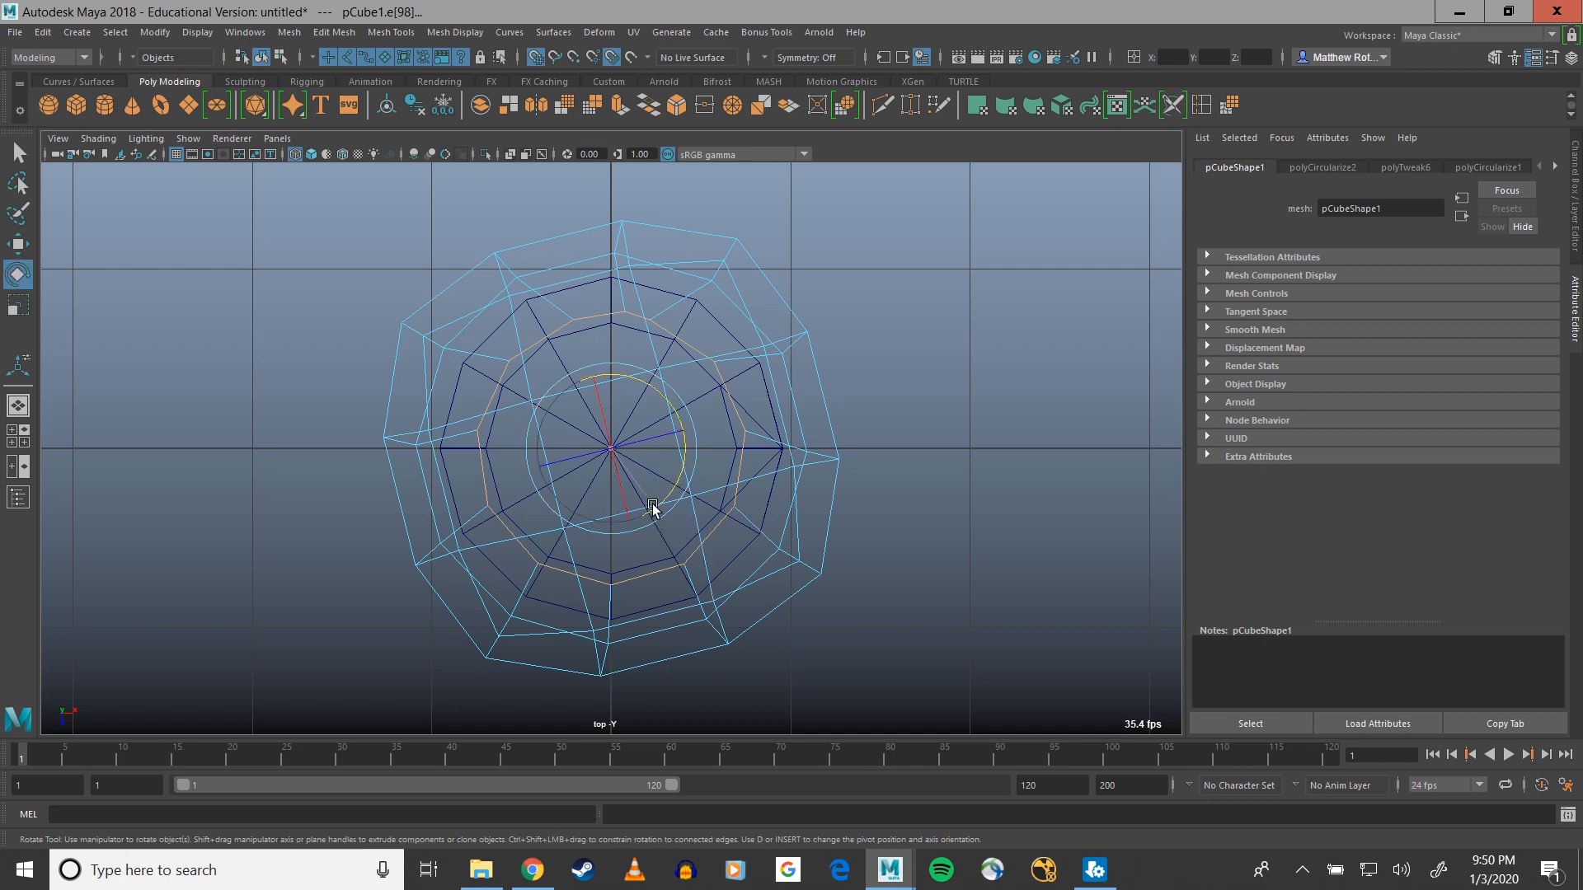
drag(652, 507, 680, 472)
key(r)
key(e)
drag(681, 467, 684, 482)
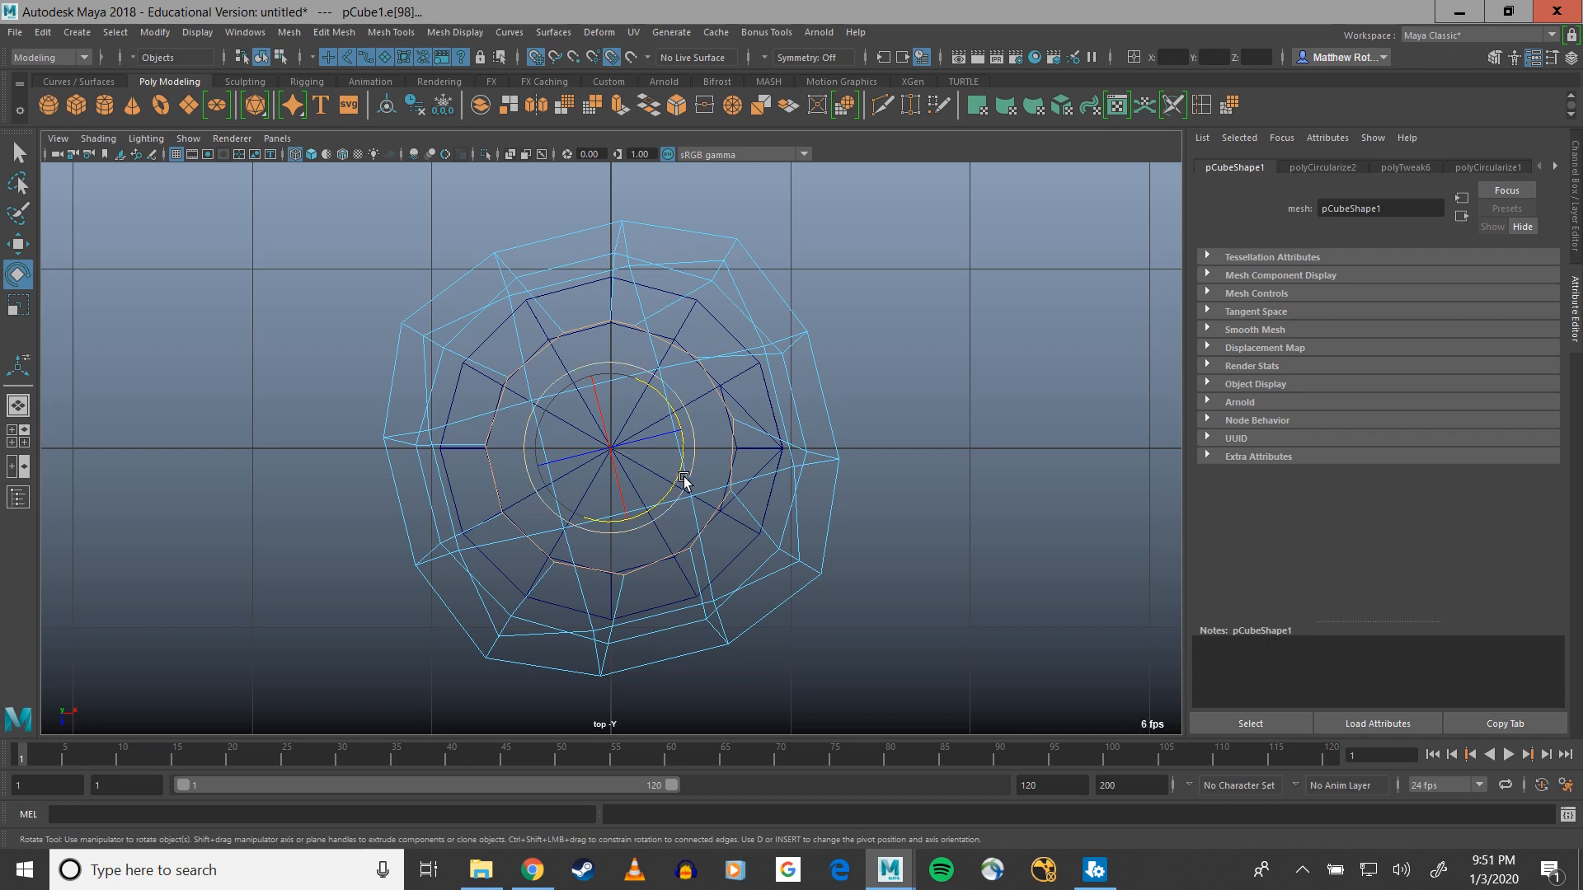
Select the head and the shaft as objects and combine them into one mesh
key(space)
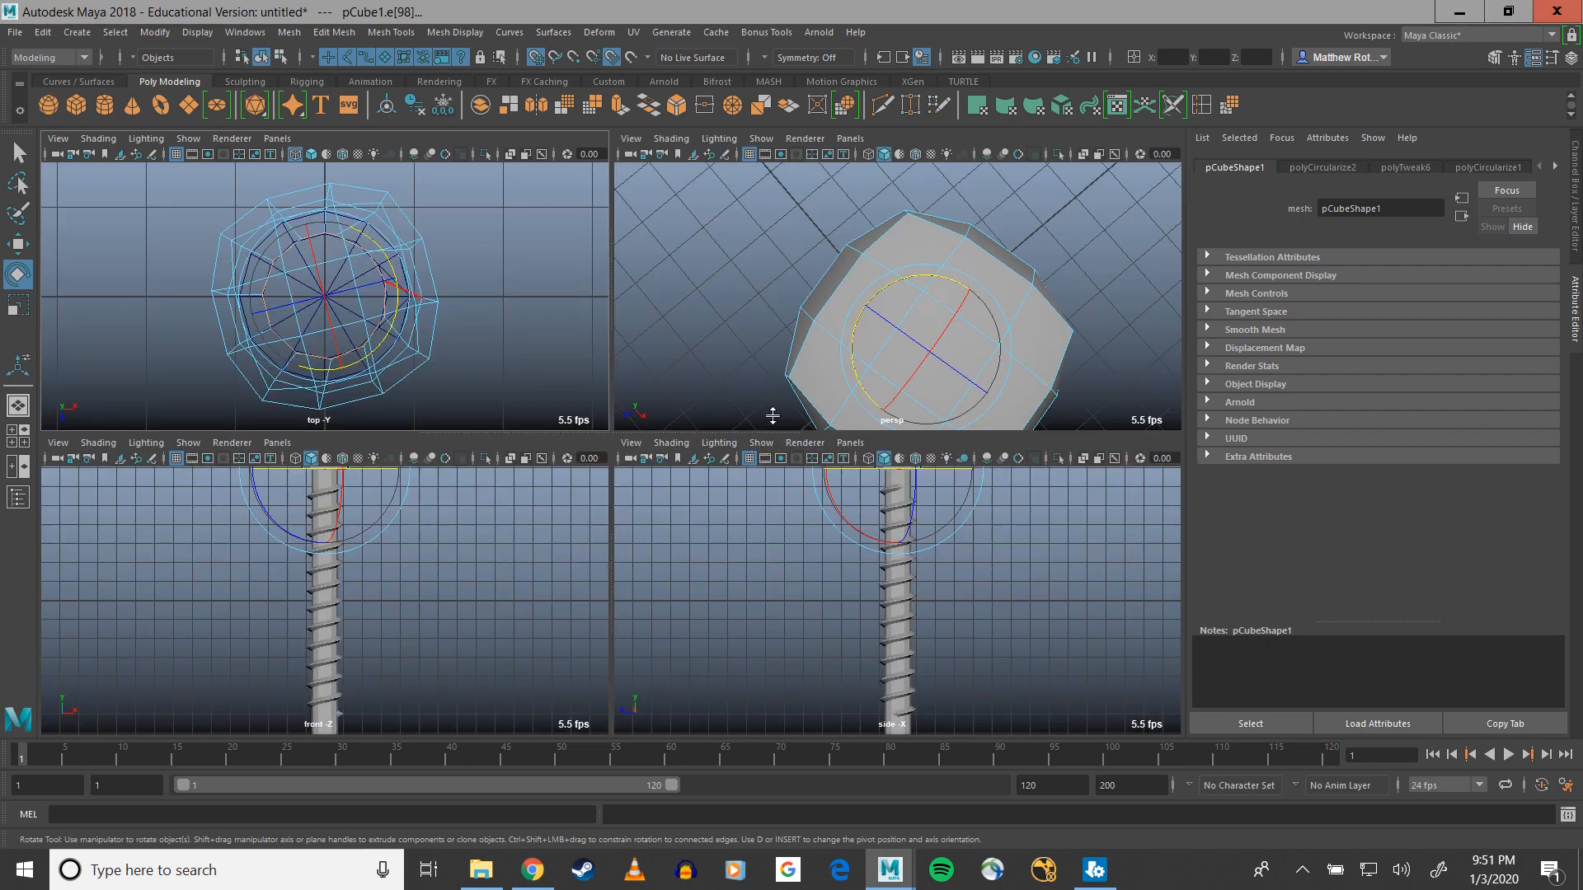
key(space)
alt+drag(866, 407, 833, 212)
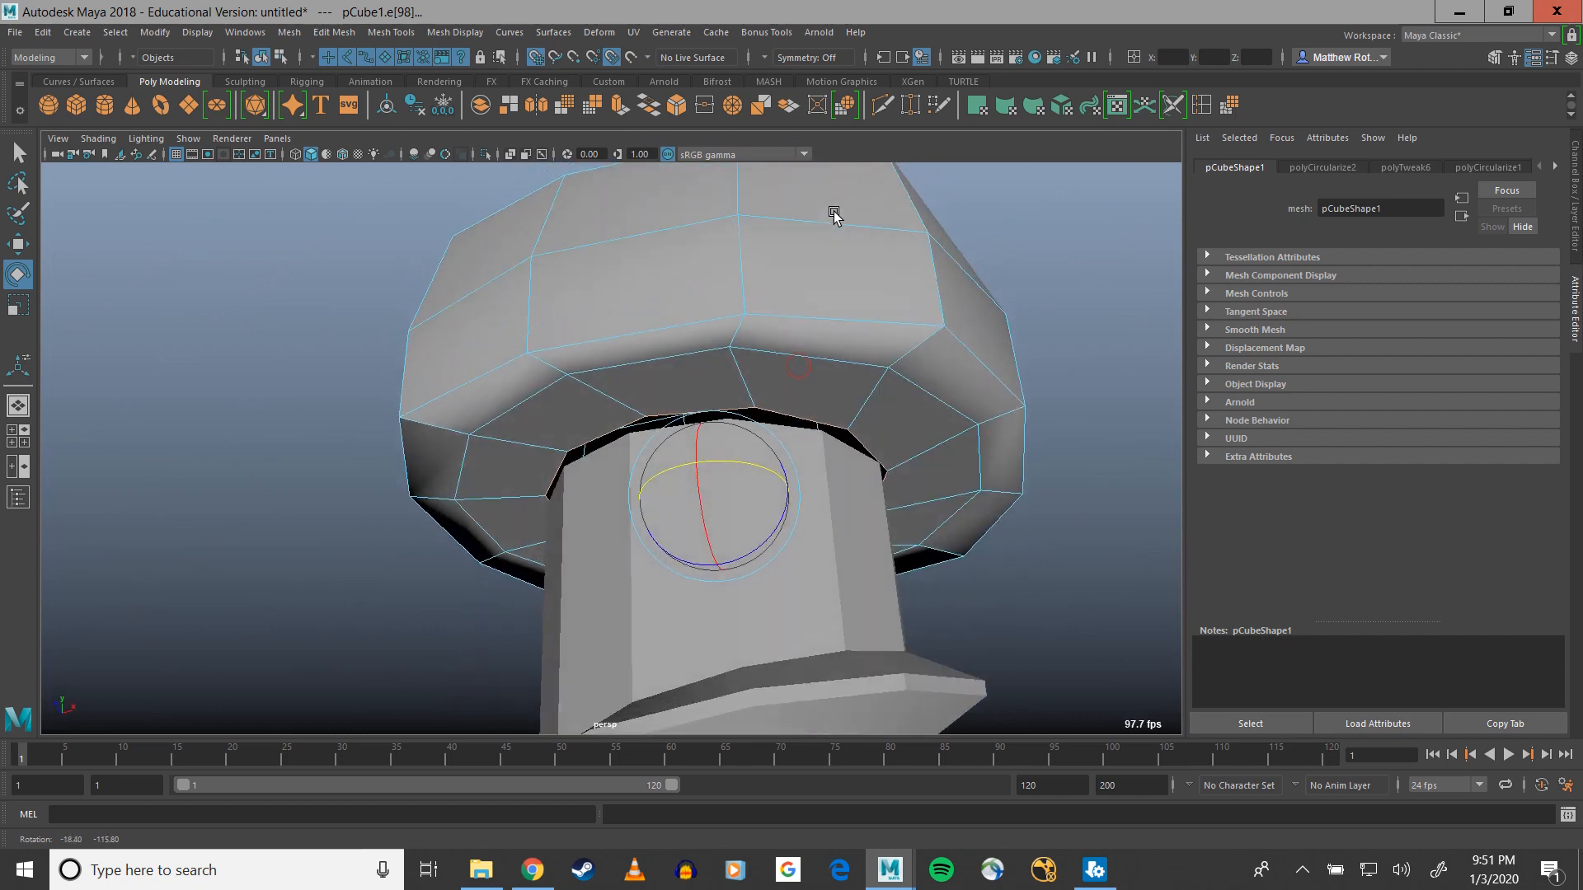
key(q)
right_drag(767, 404, 756, 349)
right_drag(721, 460, 770, 399)
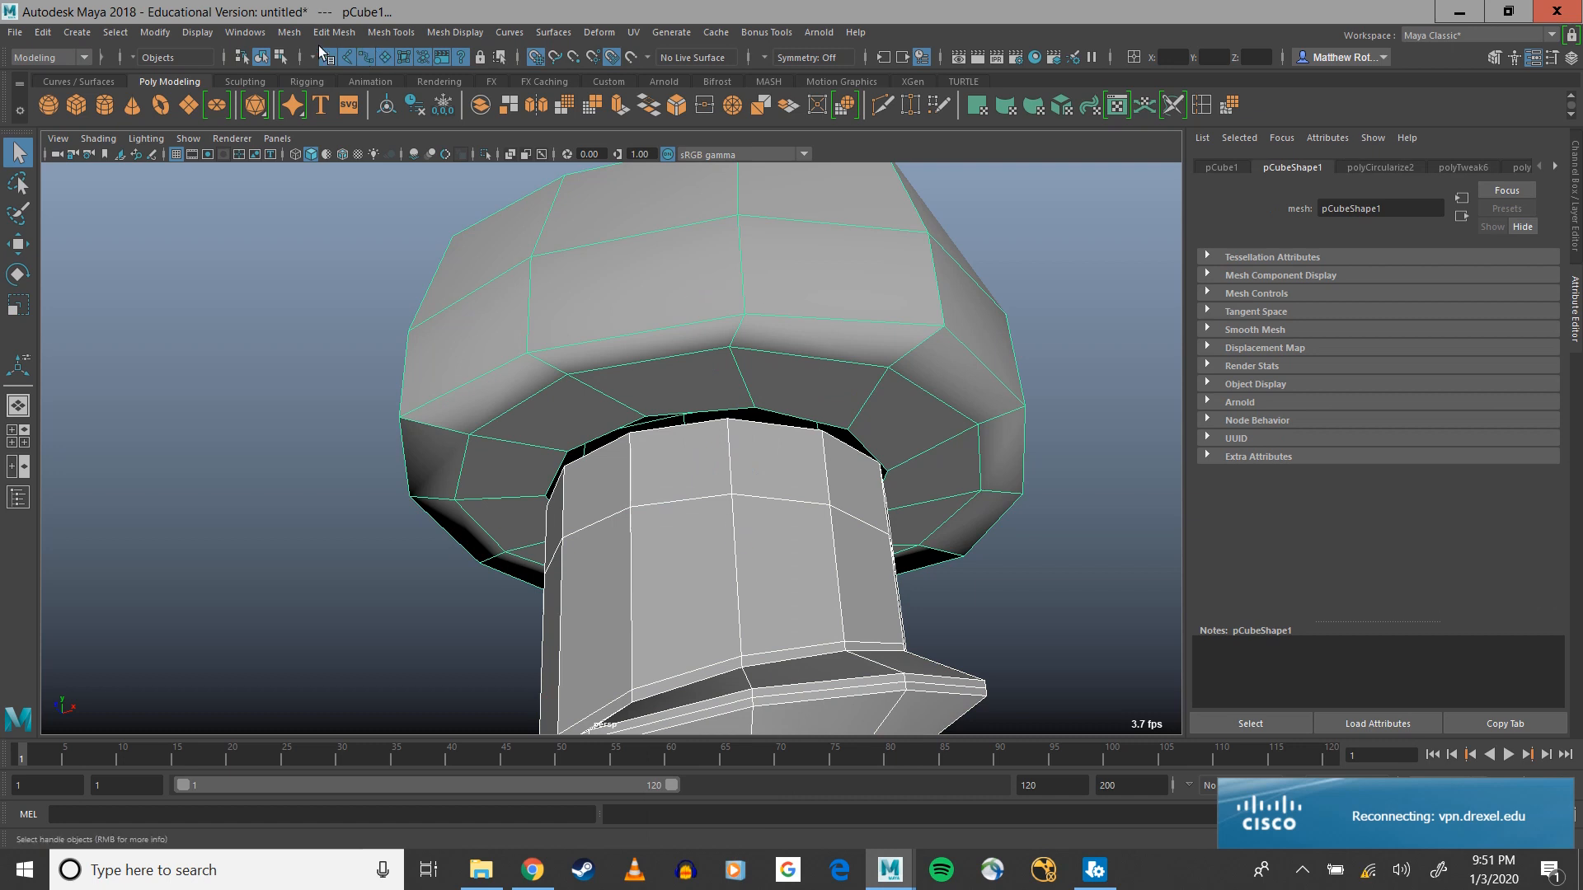
click(288, 32)
click(316, 90)
key(r)
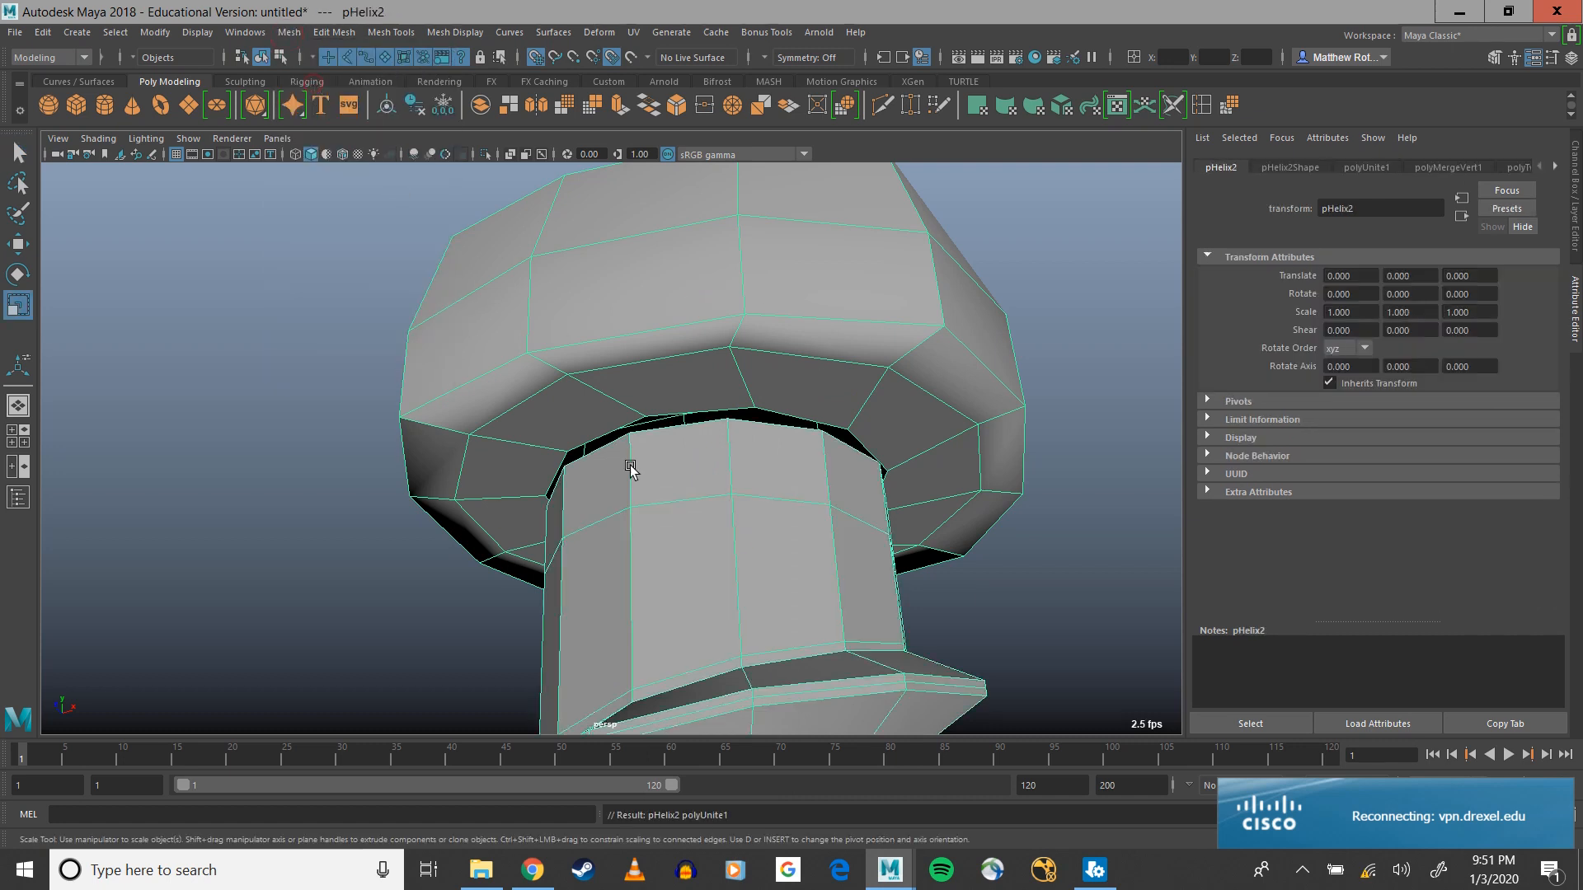
Bridge one pair of facing edges across the gap between the head's opening and the shaft's top
right_drag(678, 437, 681, 376)
click(664, 429)
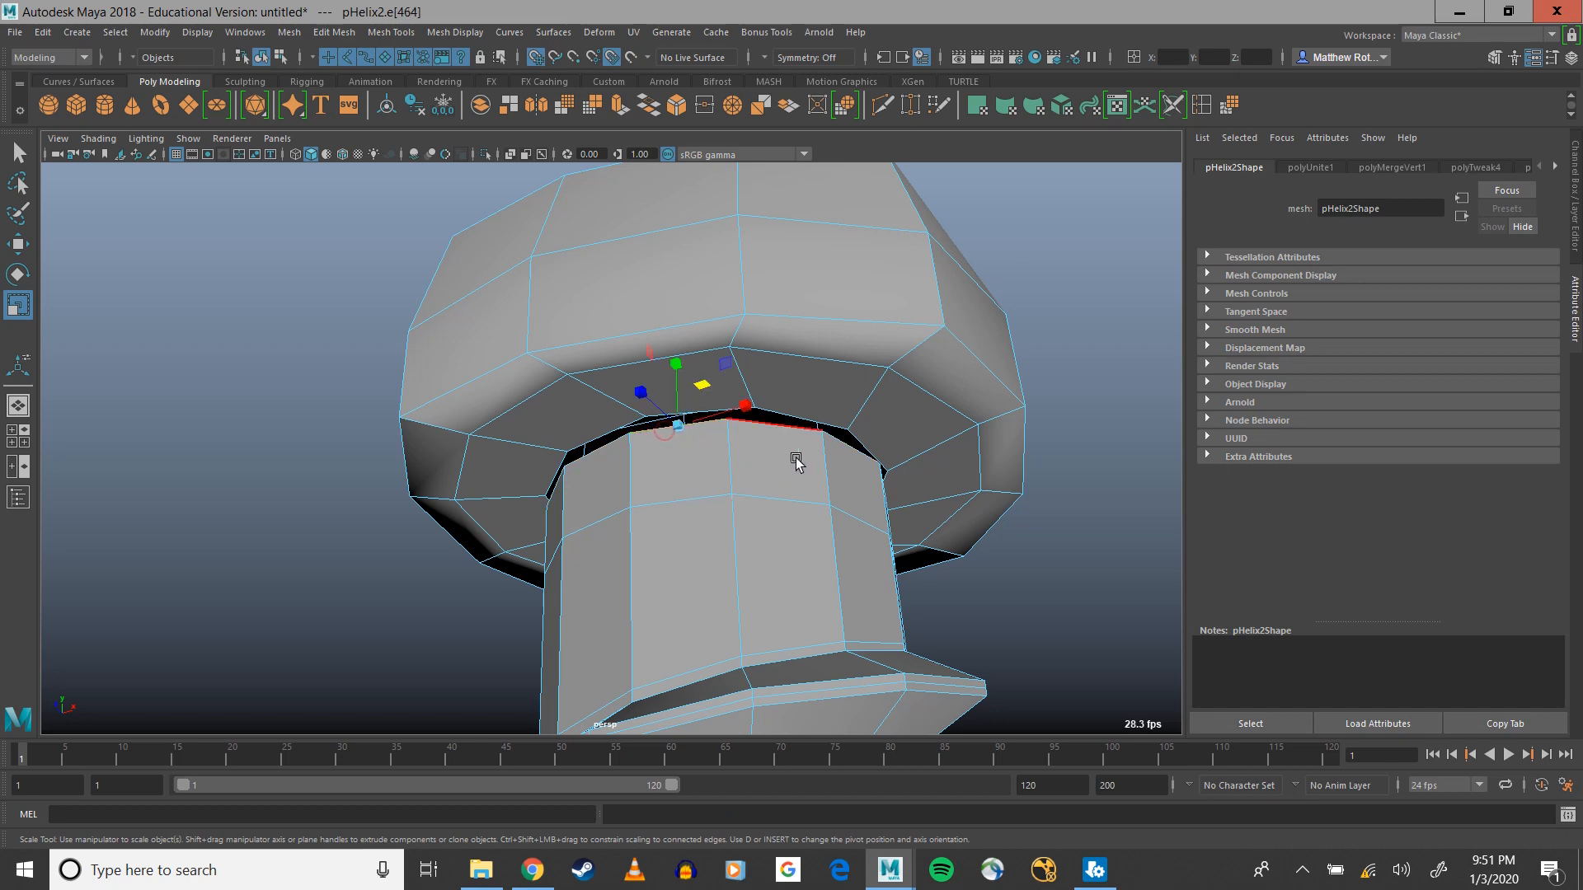
alt+drag(659, 443, 857, 462)
click(668, 524)
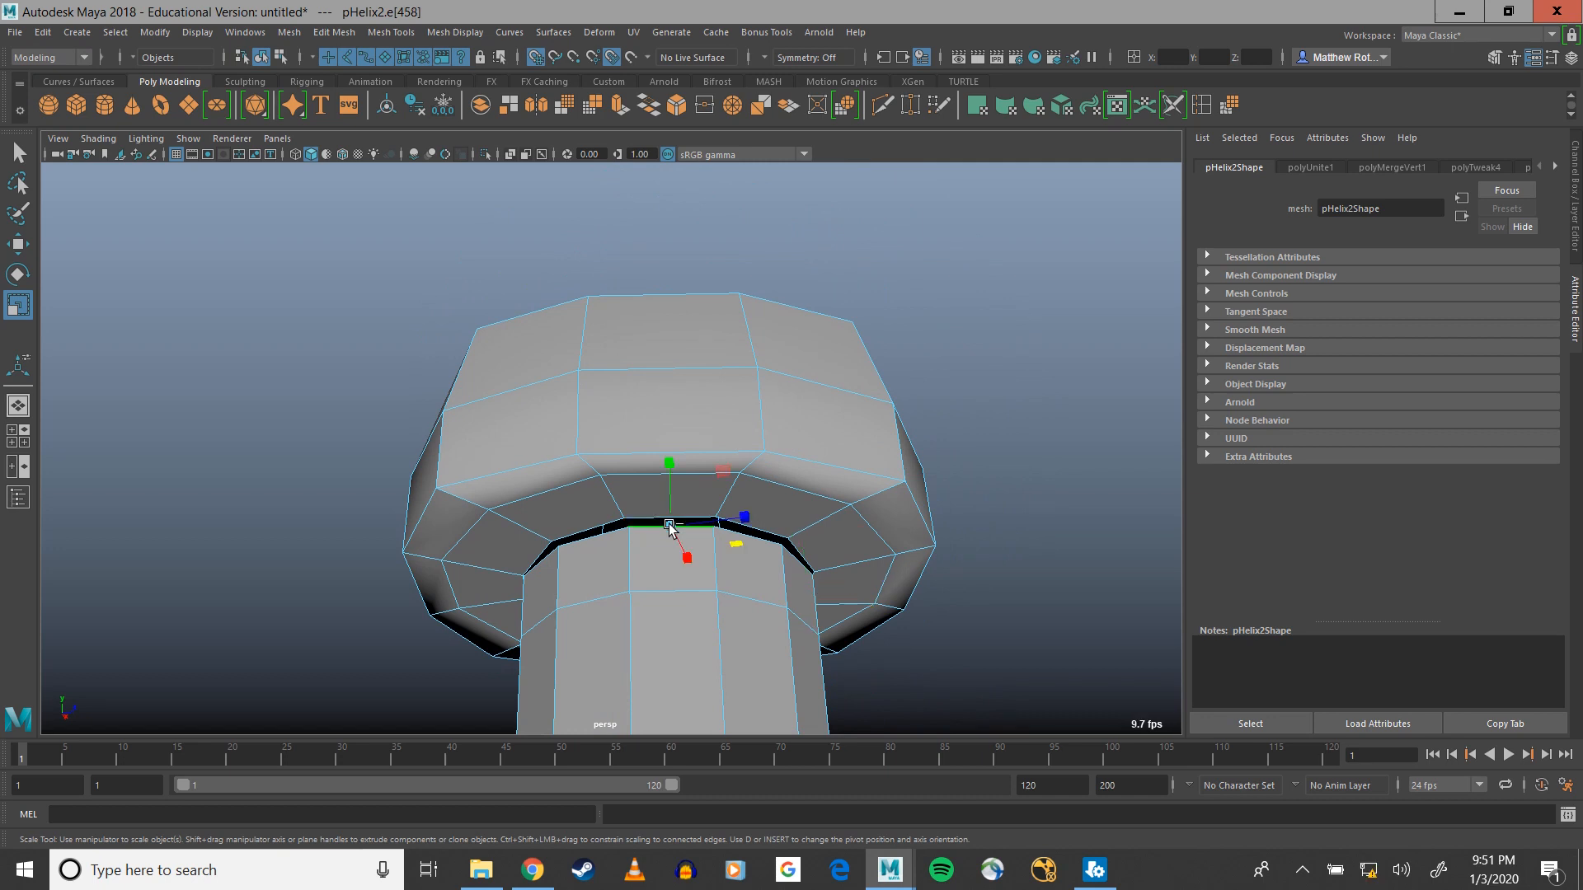
key(q)
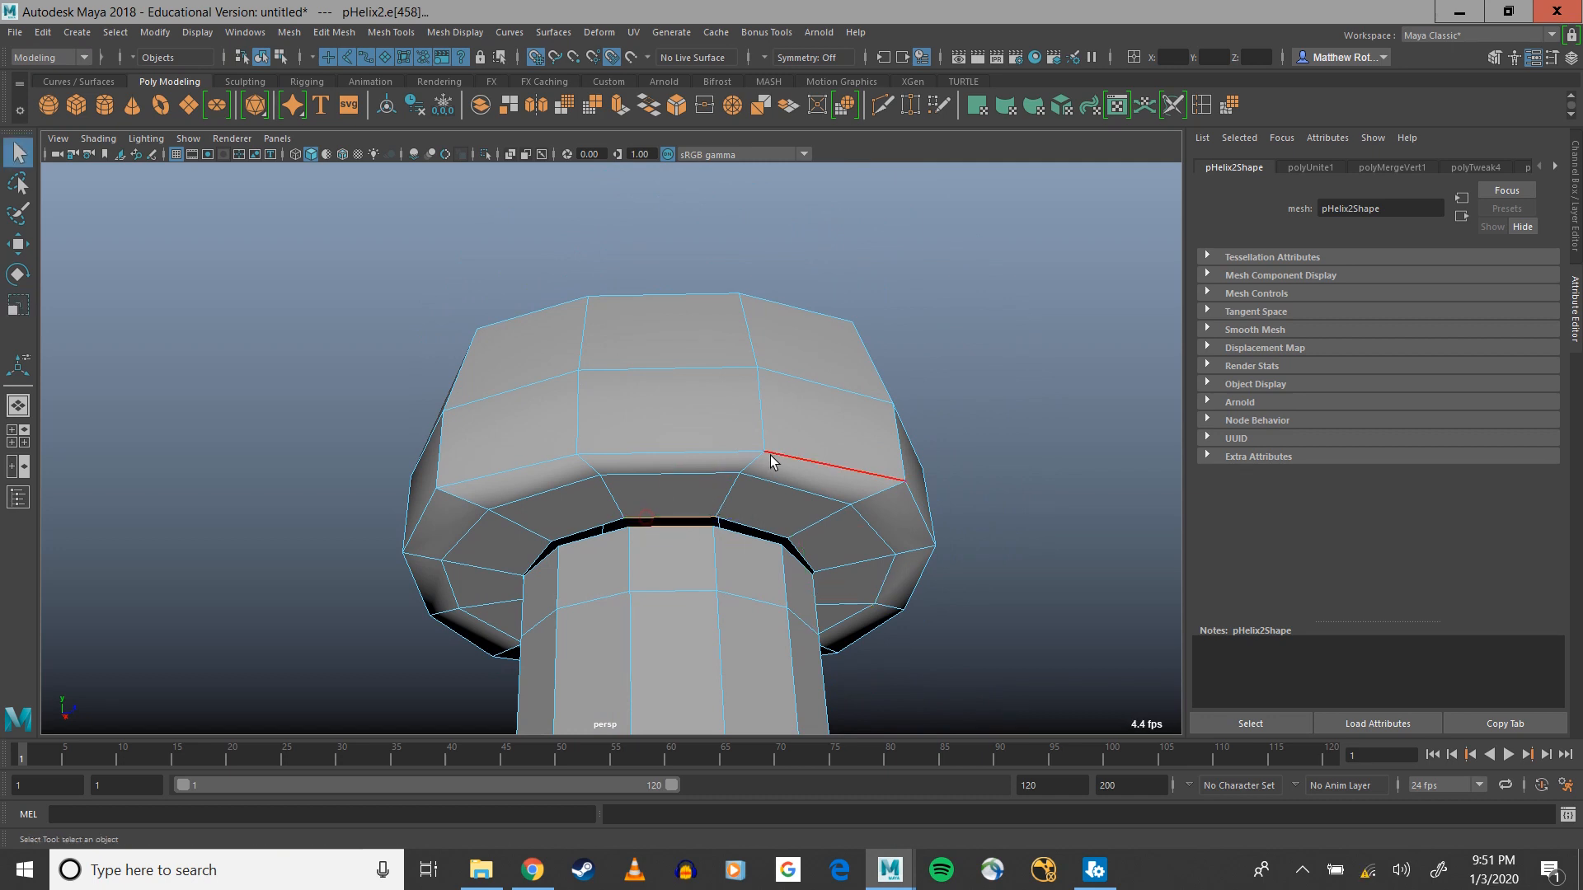
click(649, 105)
Bridge the remaining open edges of the head and shaft to close the gap between them
scroll(689, 418, up, 3)
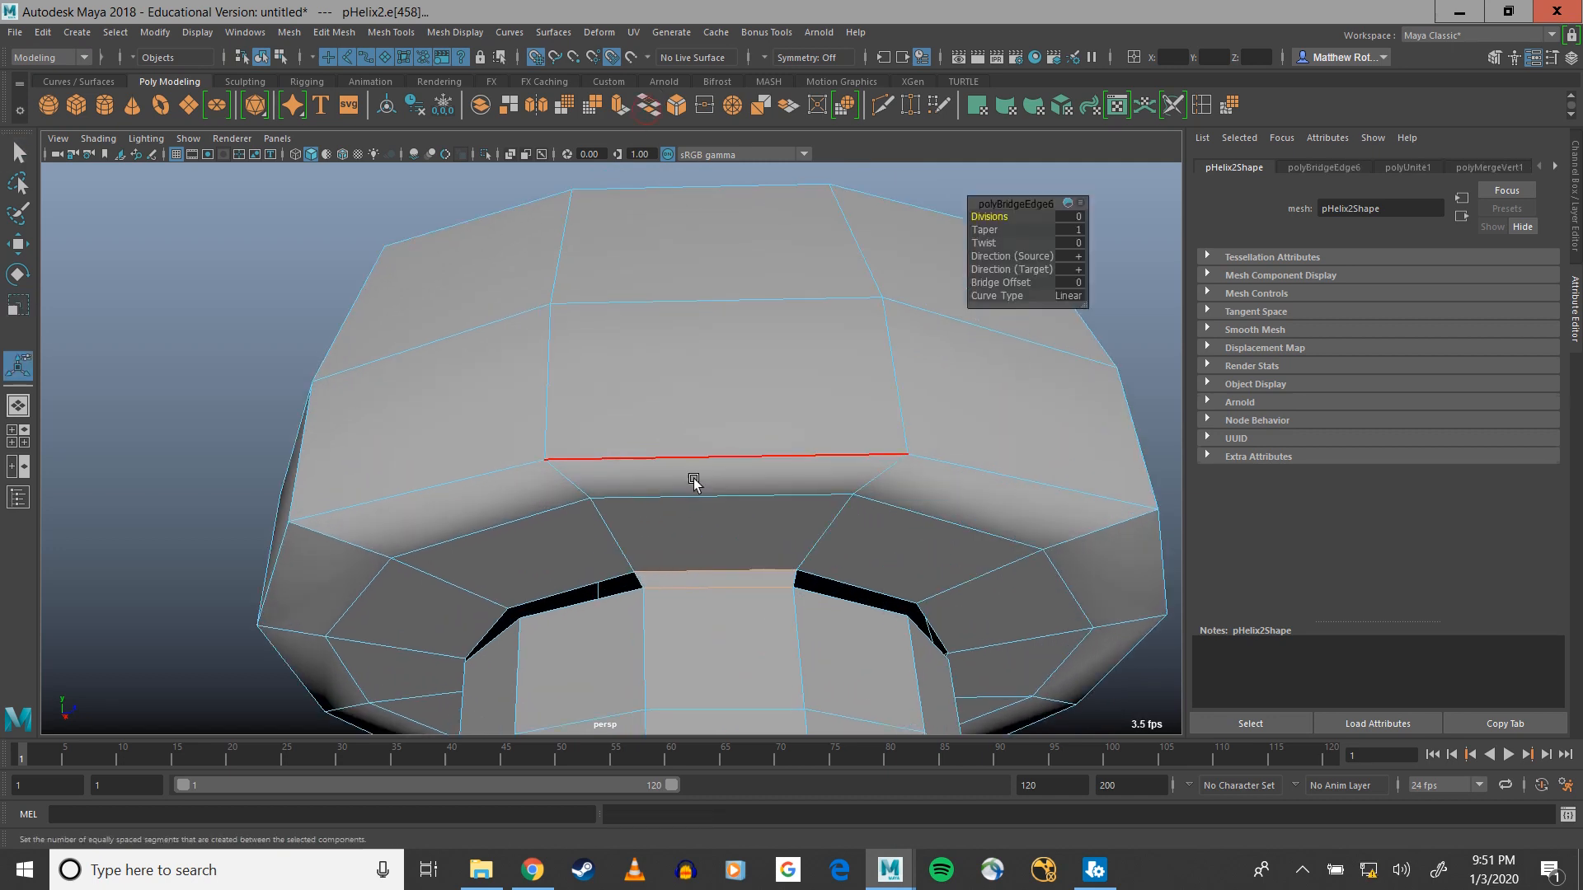
click(615, 598)
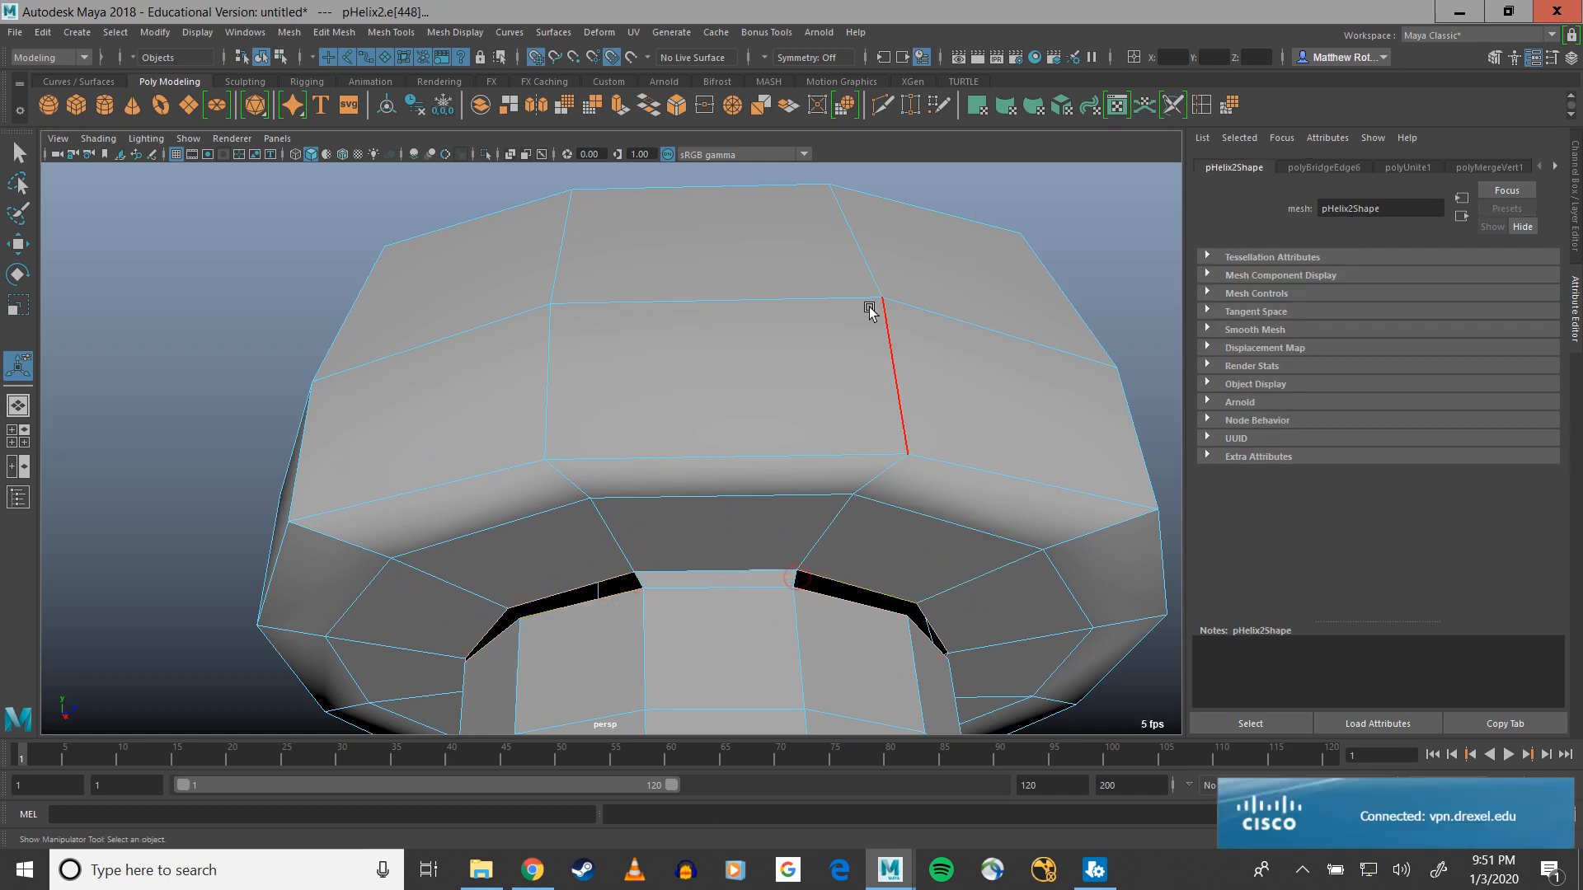
click(649, 105)
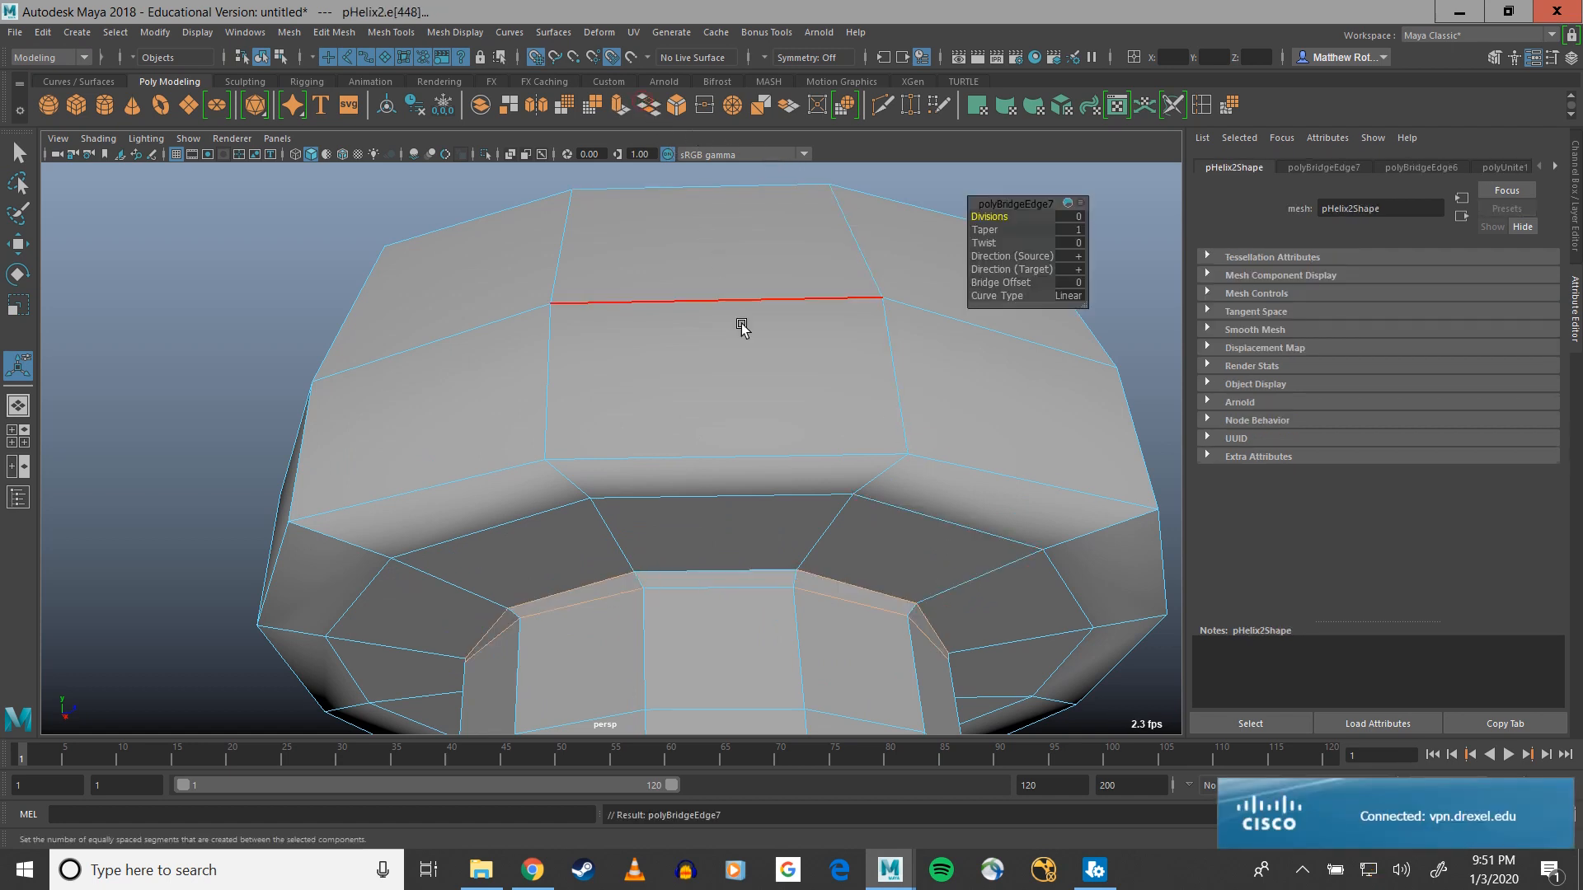
Select the center face on top of the head and its four neighbours to form a cross
alt+drag(742, 329, 611, 569)
right_click(719, 315)
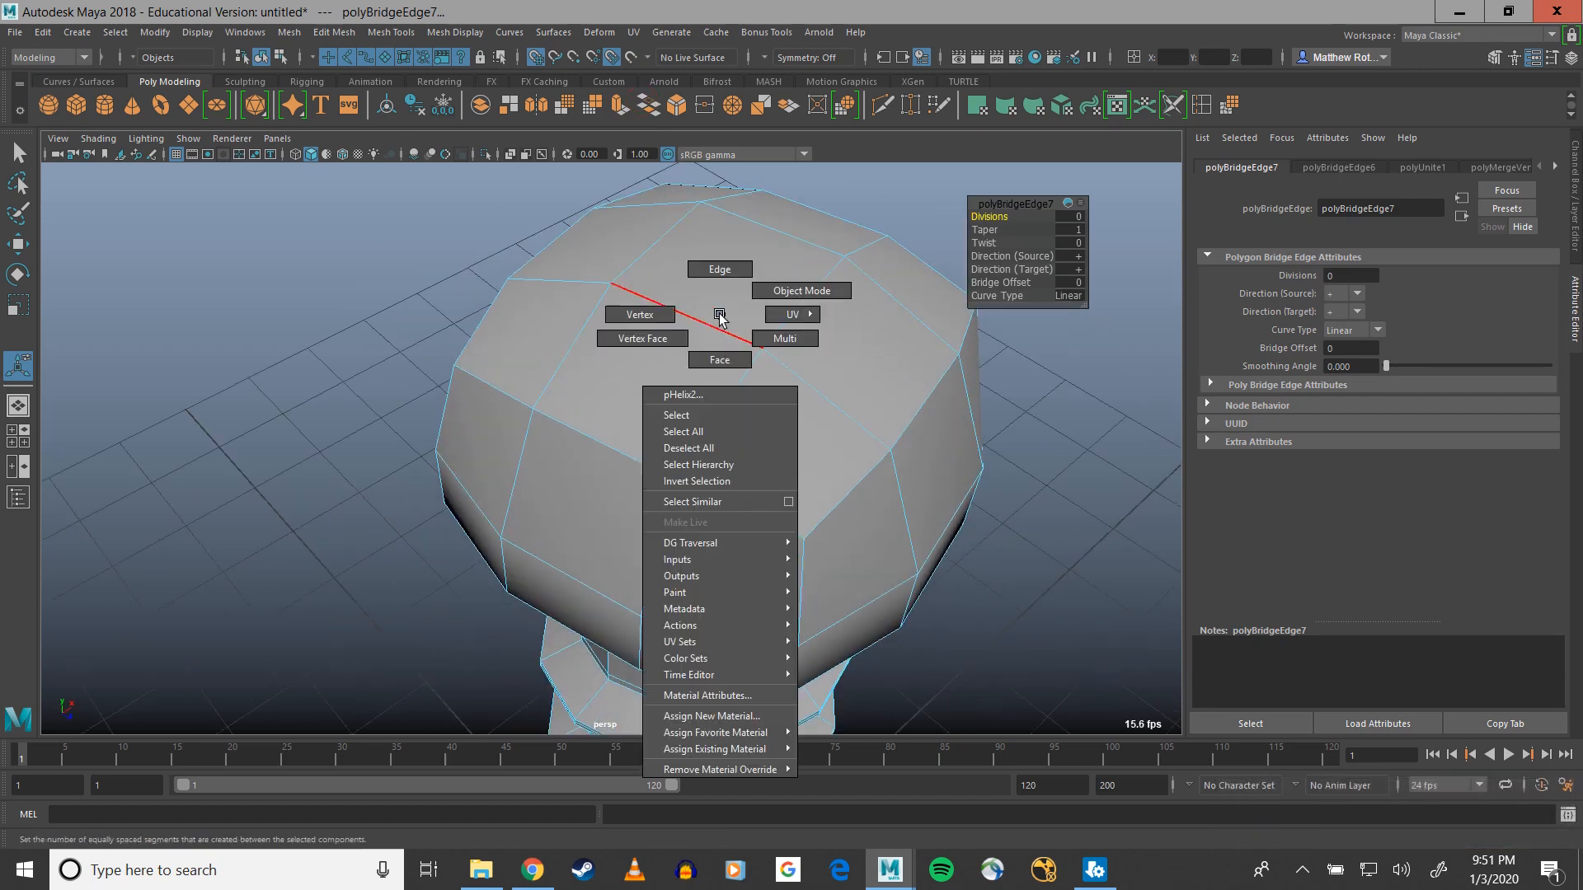
right_drag(711, 348, 711, 349)
click(681, 334)
alt+drag(725, 279, 530, 346)
shift+click(551, 269)
shift+click(719, 260)
shift+click(813, 260)
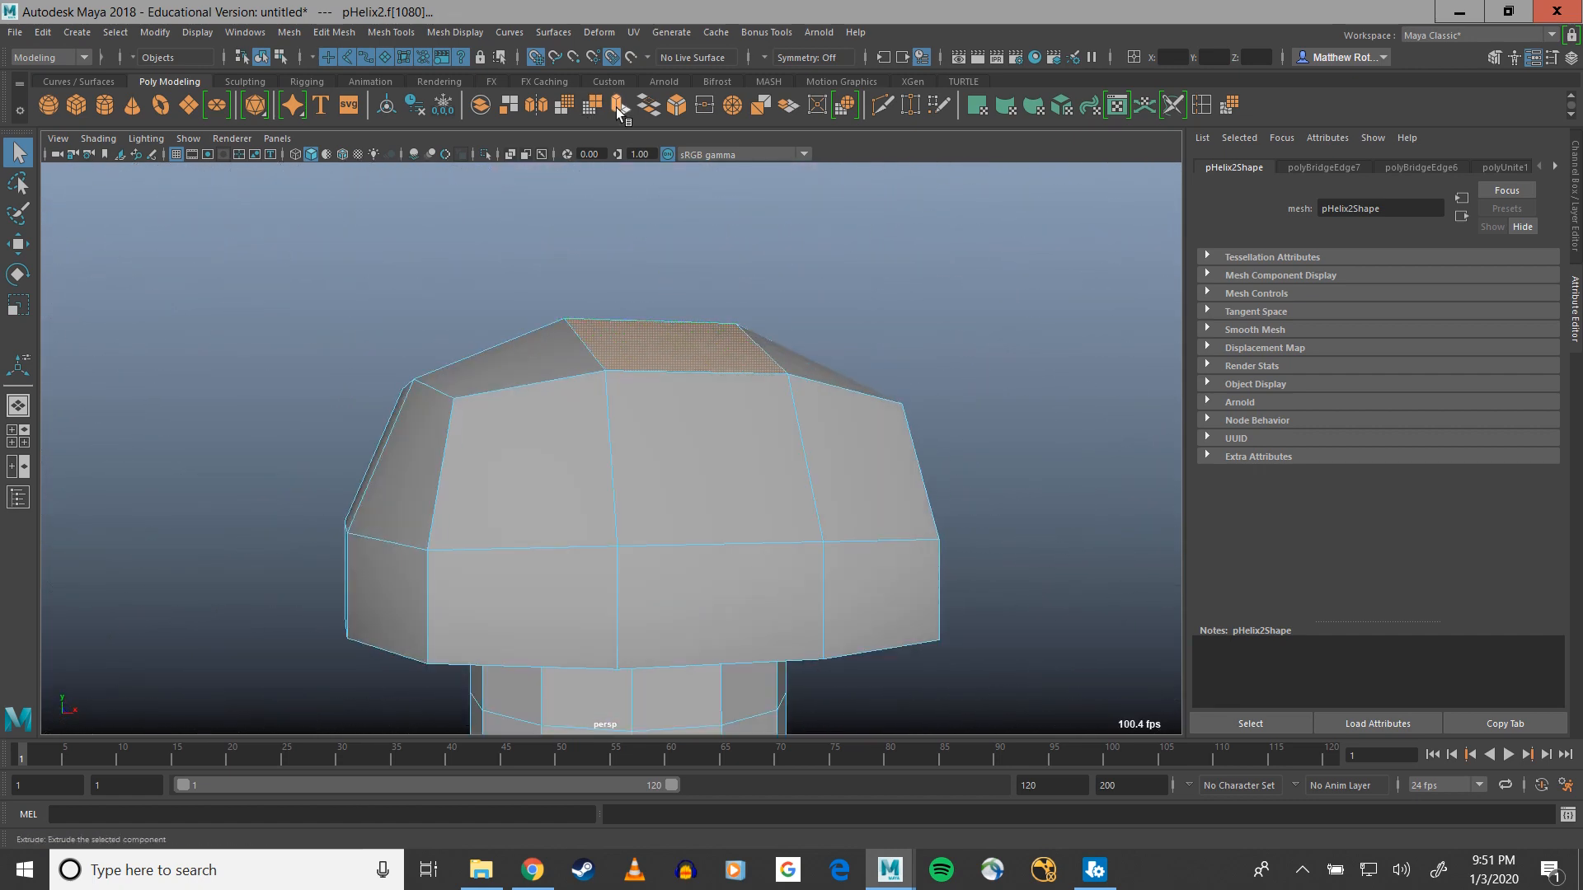
Extrude the cross-shaped faces and scale them to 0 vertically so they lie in one plane
key(ctrl+e)
alt+drag(717, 437, 707, 449)
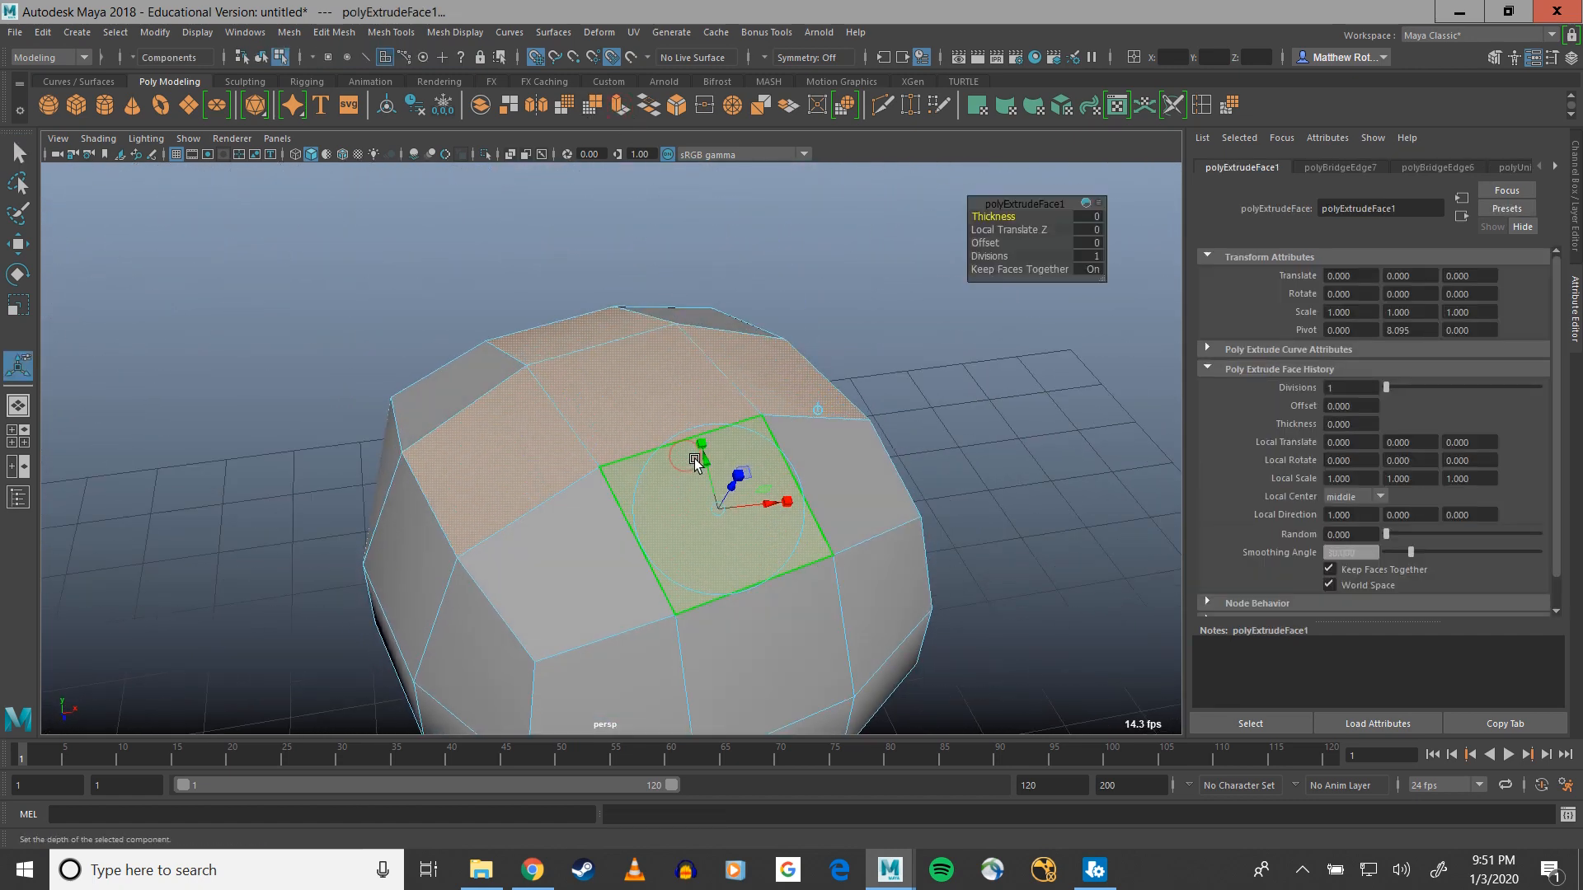
key(r)
drag(642, 351, 686, 523)
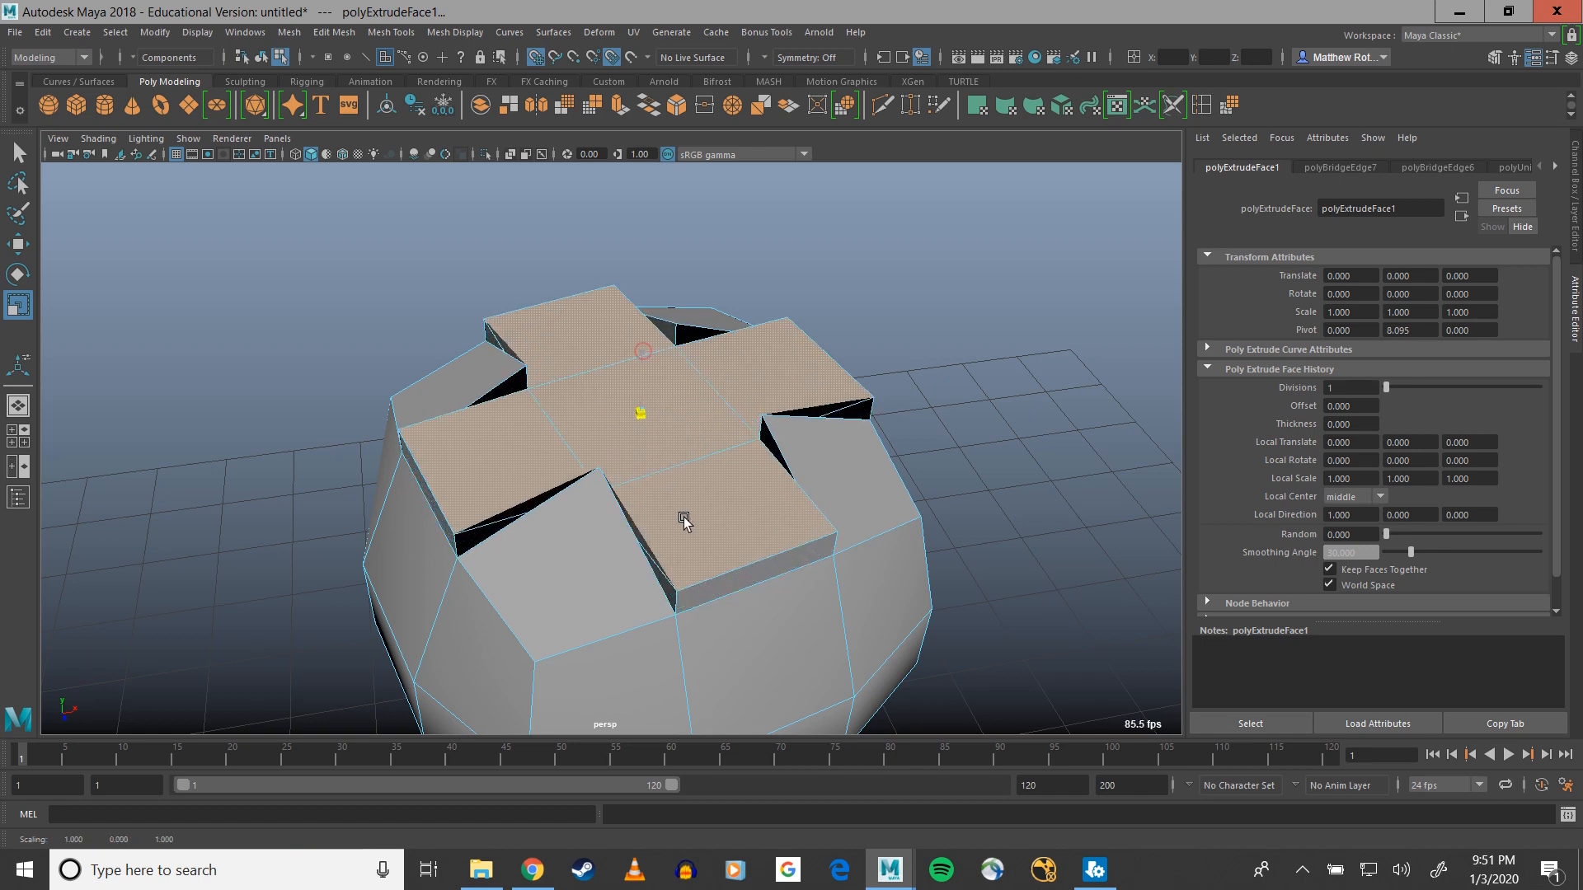
Move the cross-shaped faces down into the head and scale them inward slightly to form a tapered drive recess
key(w)
drag(643, 348, 652, 399)
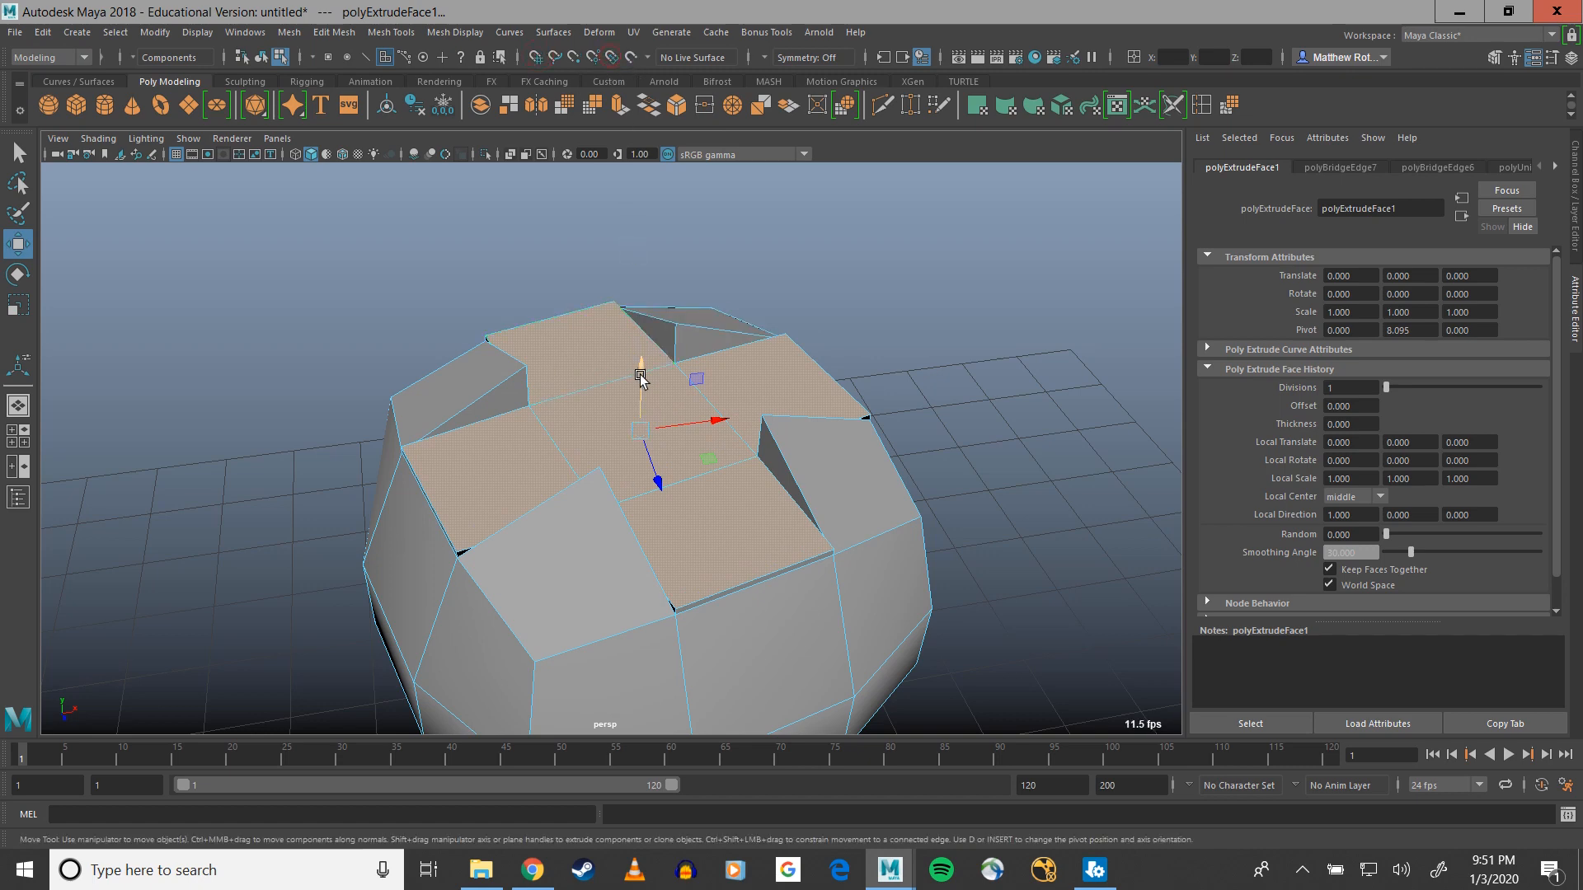
drag(636, 354, 498, 482)
key(r)
drag(591, 580, 524, 536)
key(3)
key(1)
click(593, 522)
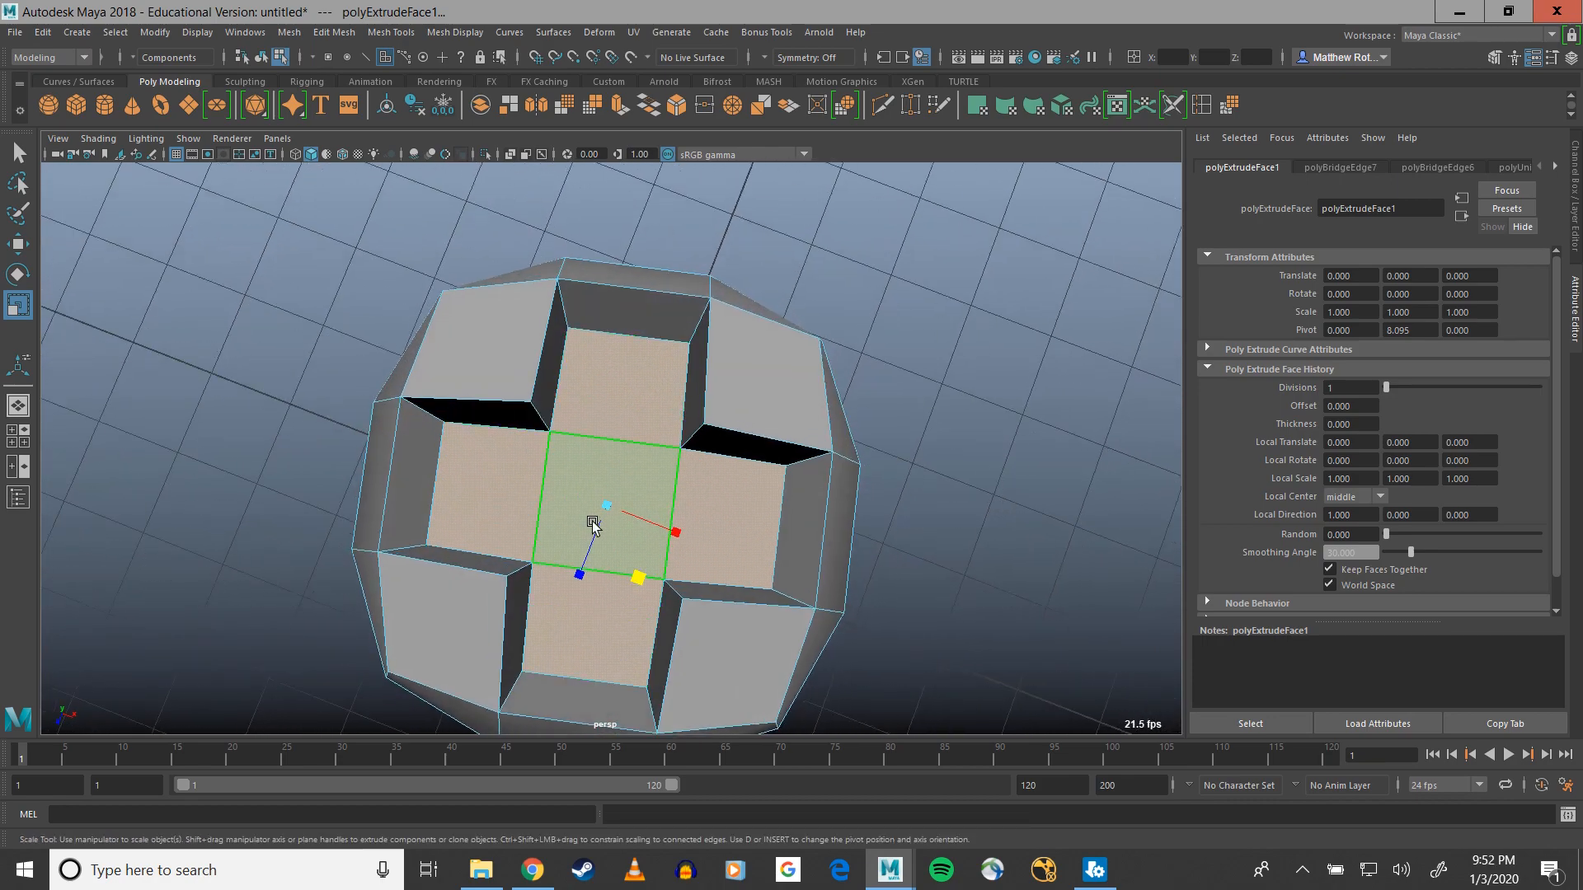
Examine the screw from its head down to the pointed tip and return to object mode with nothing selected
alt+drag(608, 577, 558, 473)
alt+middle_drag(606, 527, 601, 254)
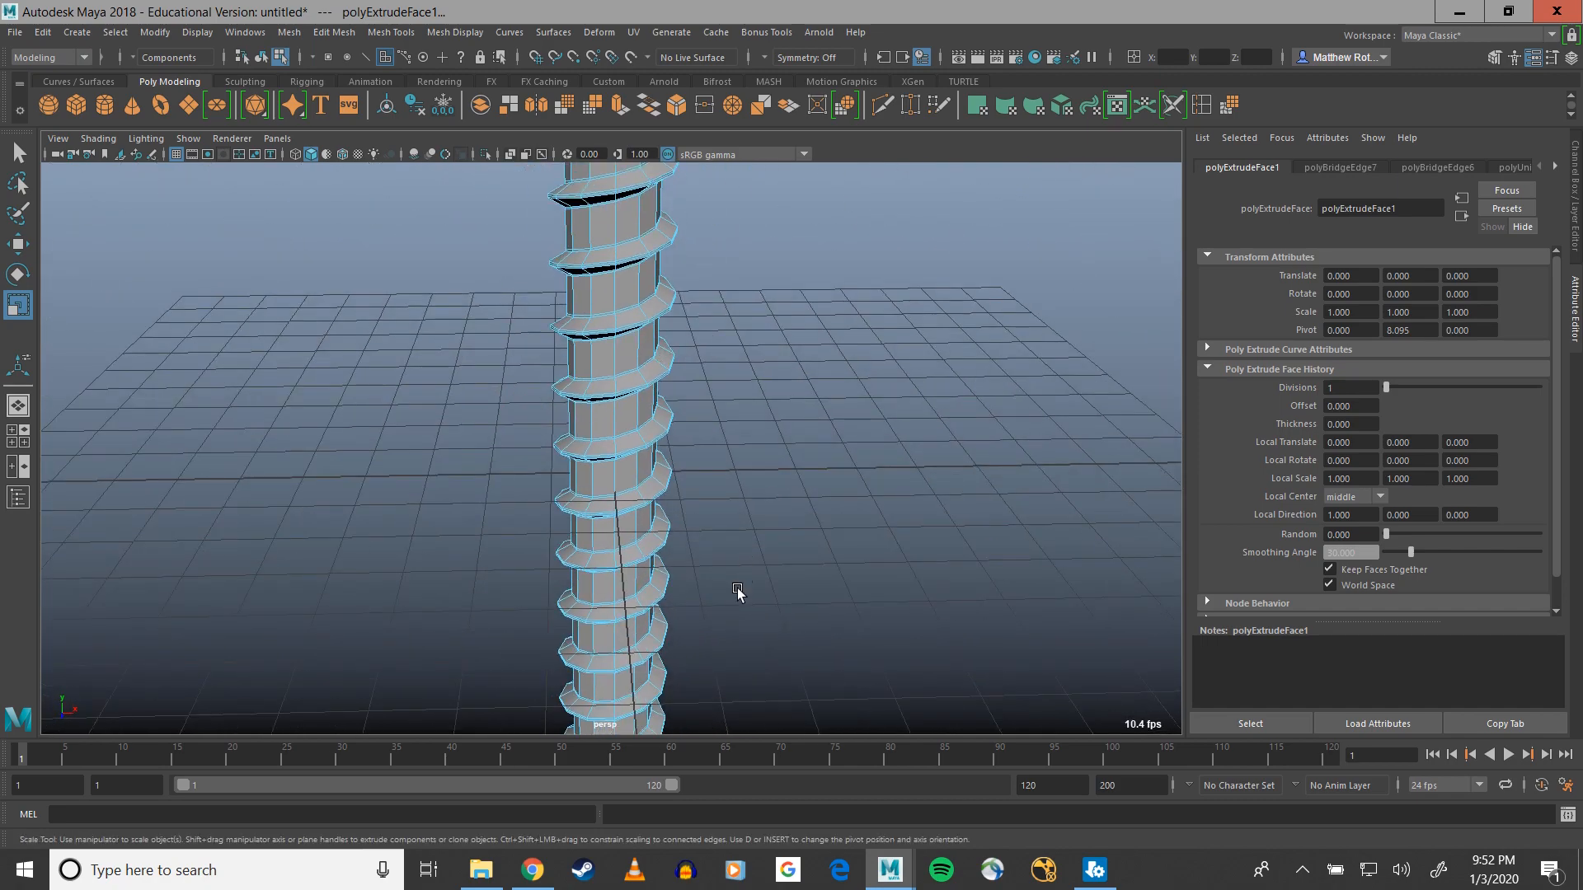
alt+middle_drag(739, 594, 723, 550)
alt+drag(723, 550, 682, 357)
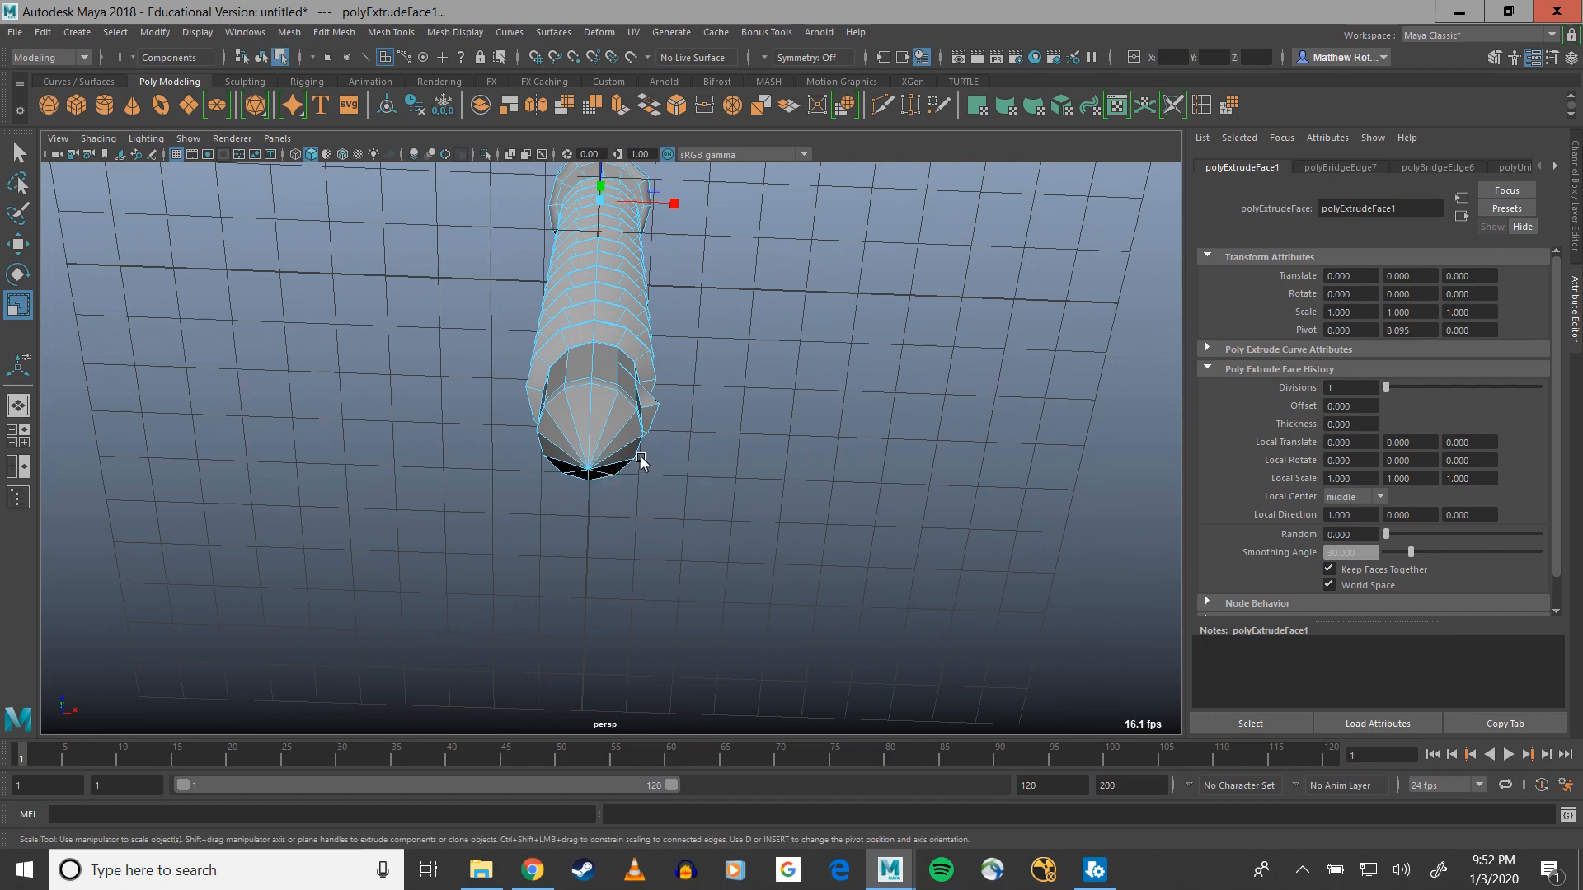
alt+drag(591, 471, 699, 550)
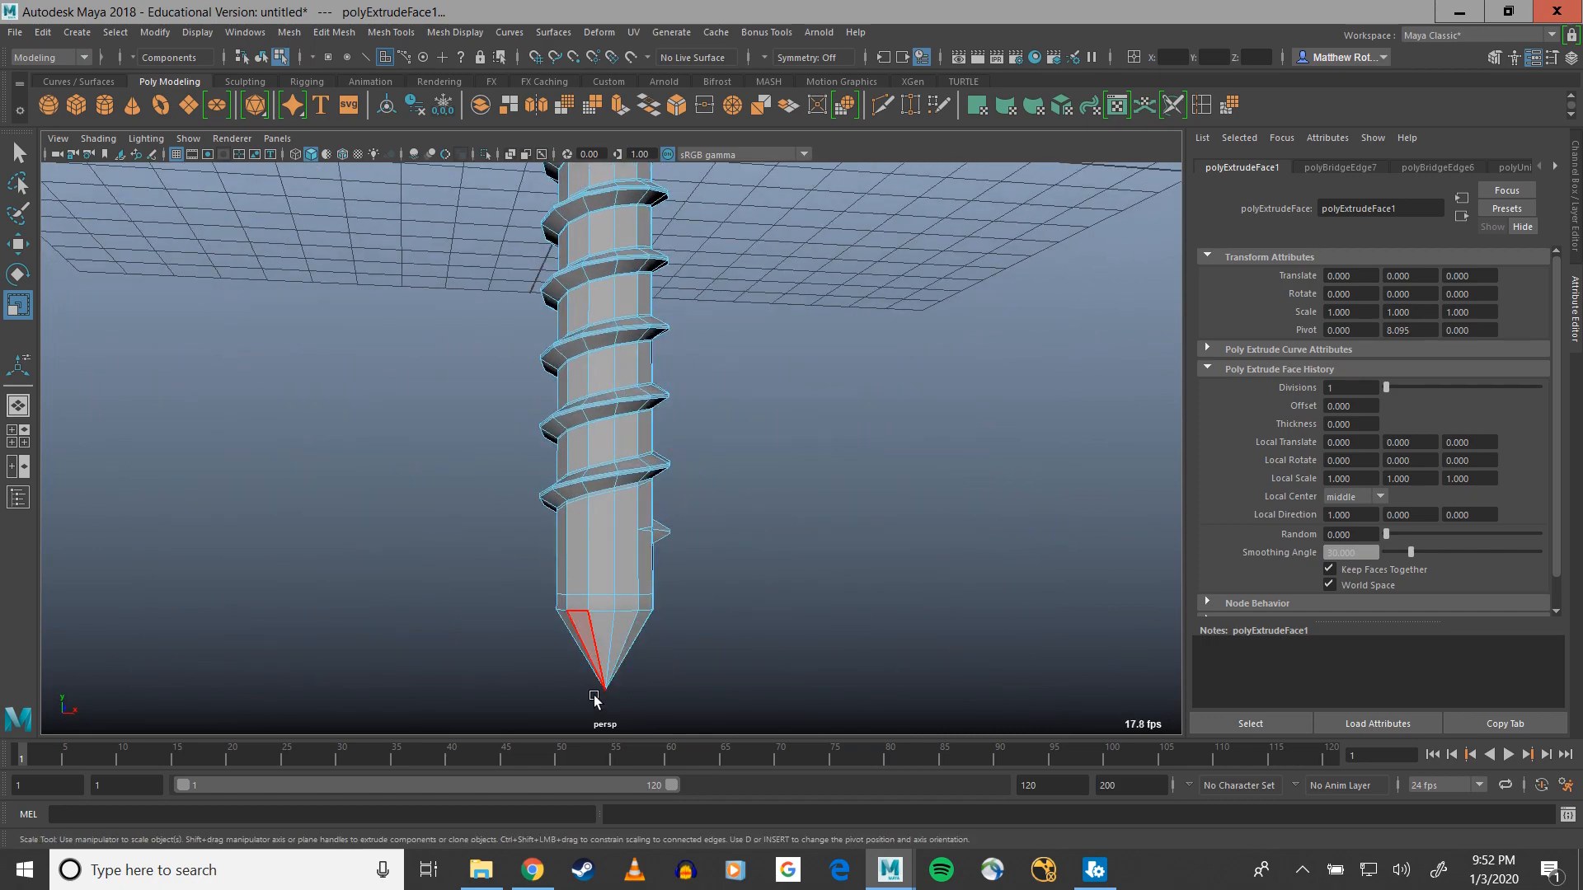
alt+drag(718, 402, 653, 591)
alt+drag(689, 462, 595, 302)
right_drag(608, 316, 698, 266)
click(828, 513)
alt+drag(649, 384, 621, 368)
click(622, 369)
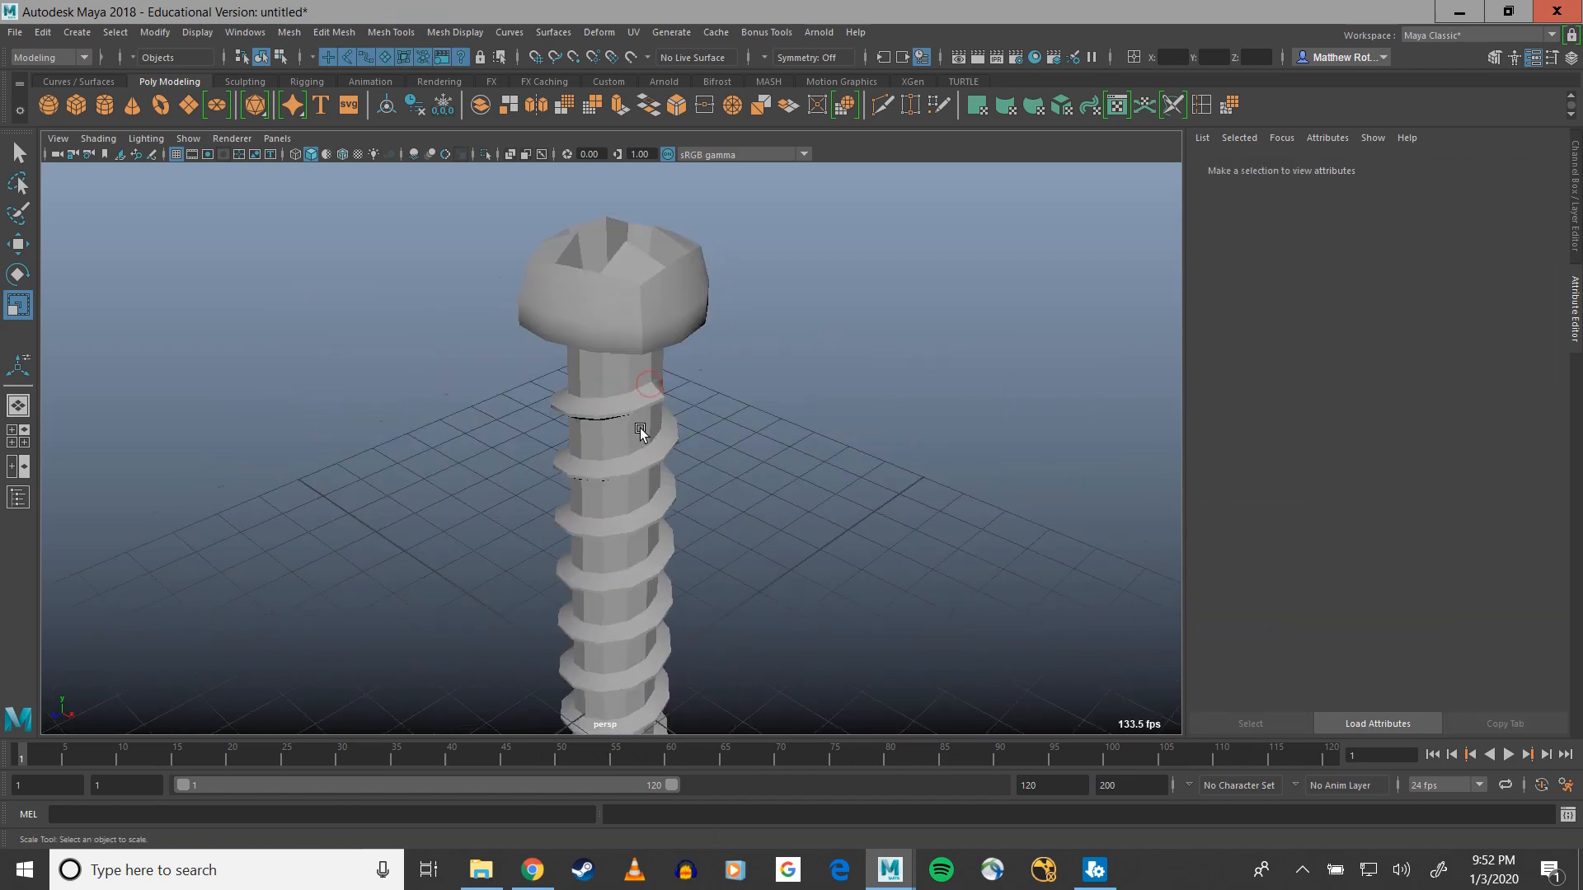
Select the middle edge loop along the thread's outer rim and scale it outward horizontally to about 1.047
scroll(640, 428, up, 8)
mouse_move(549, 404)
alt+mouse_down()
mouse_move(523, 428)
mouse_move(527, 413)
alt+mouse_up()
right_drag(620, 419, 563, 421)
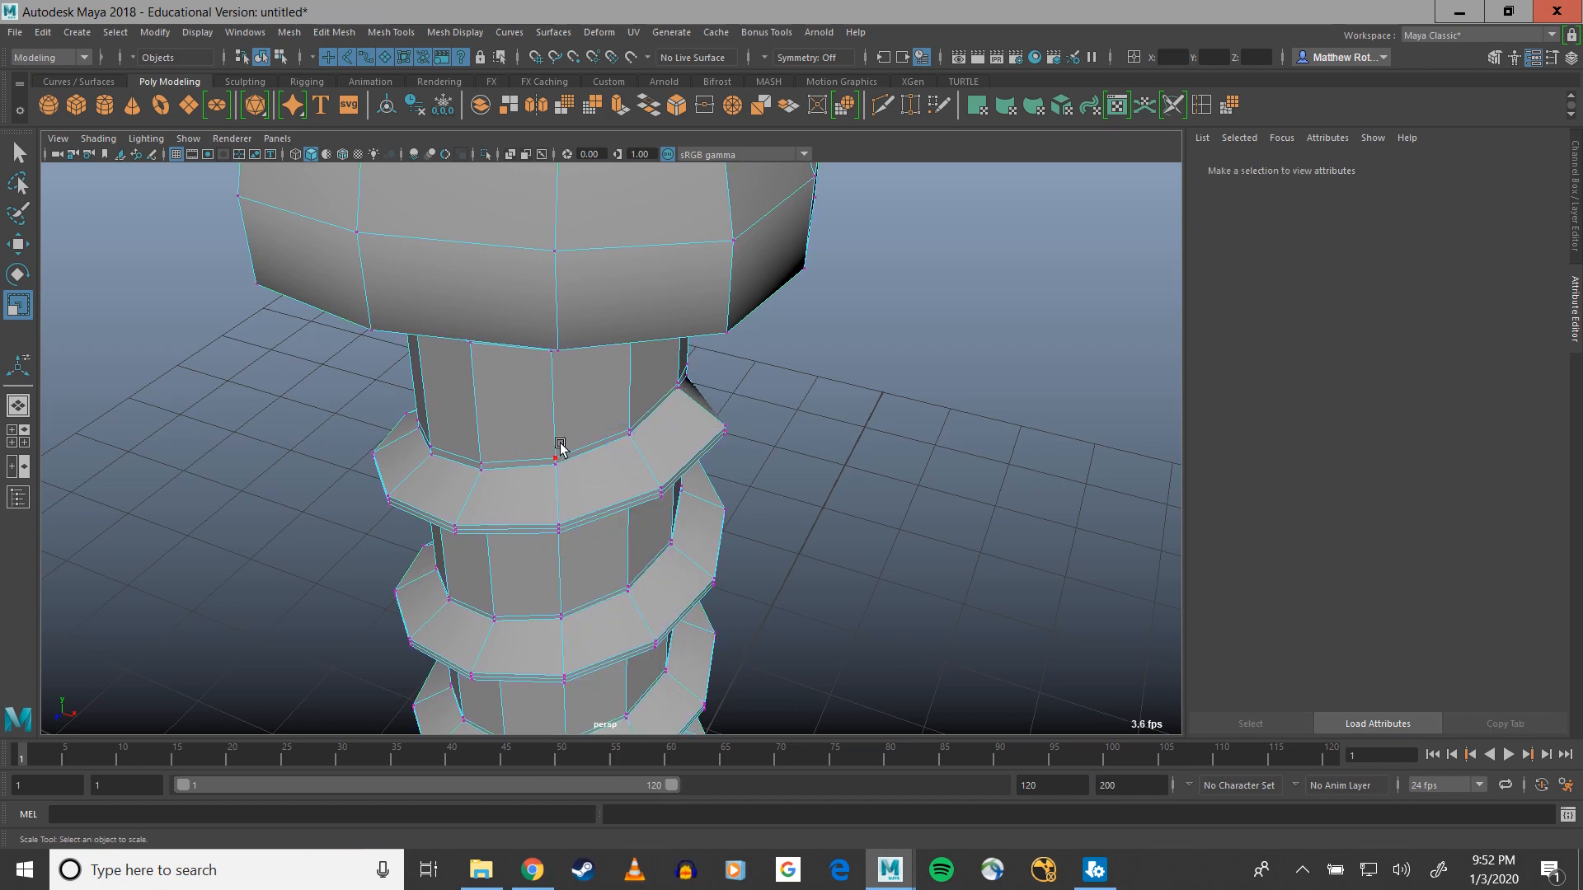
right_drag(535, 531, 552, 394)
double_click(550, 528)
scroll(568, 548, up, 5)
alt+drag(454, 534, 438, 534)
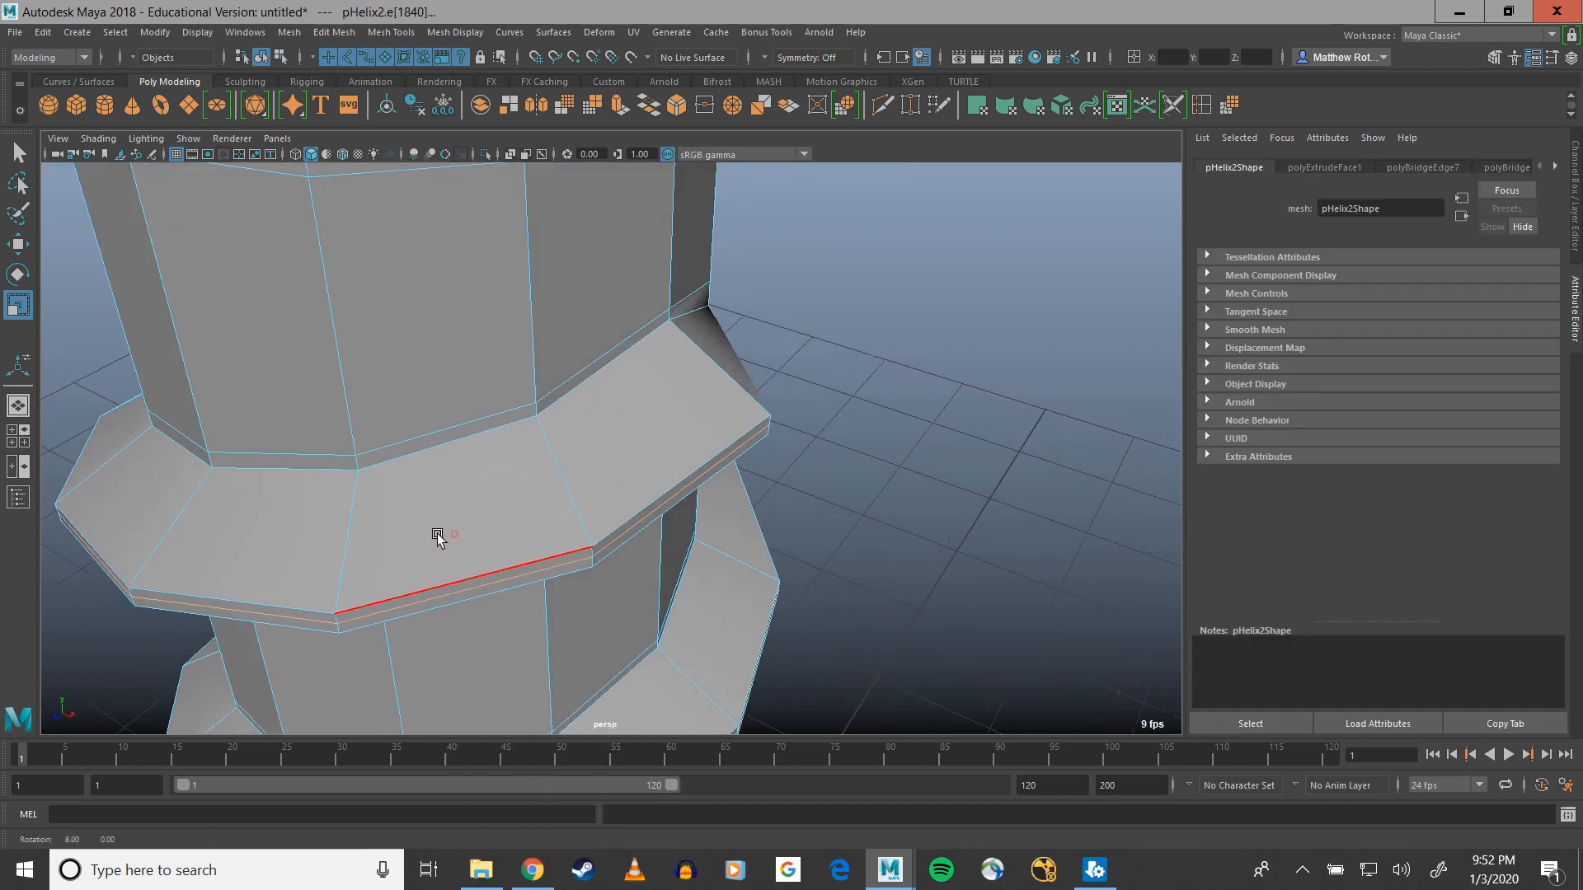
scroll(438, 536, down, 3)
scroll(648, 559, down, 5)
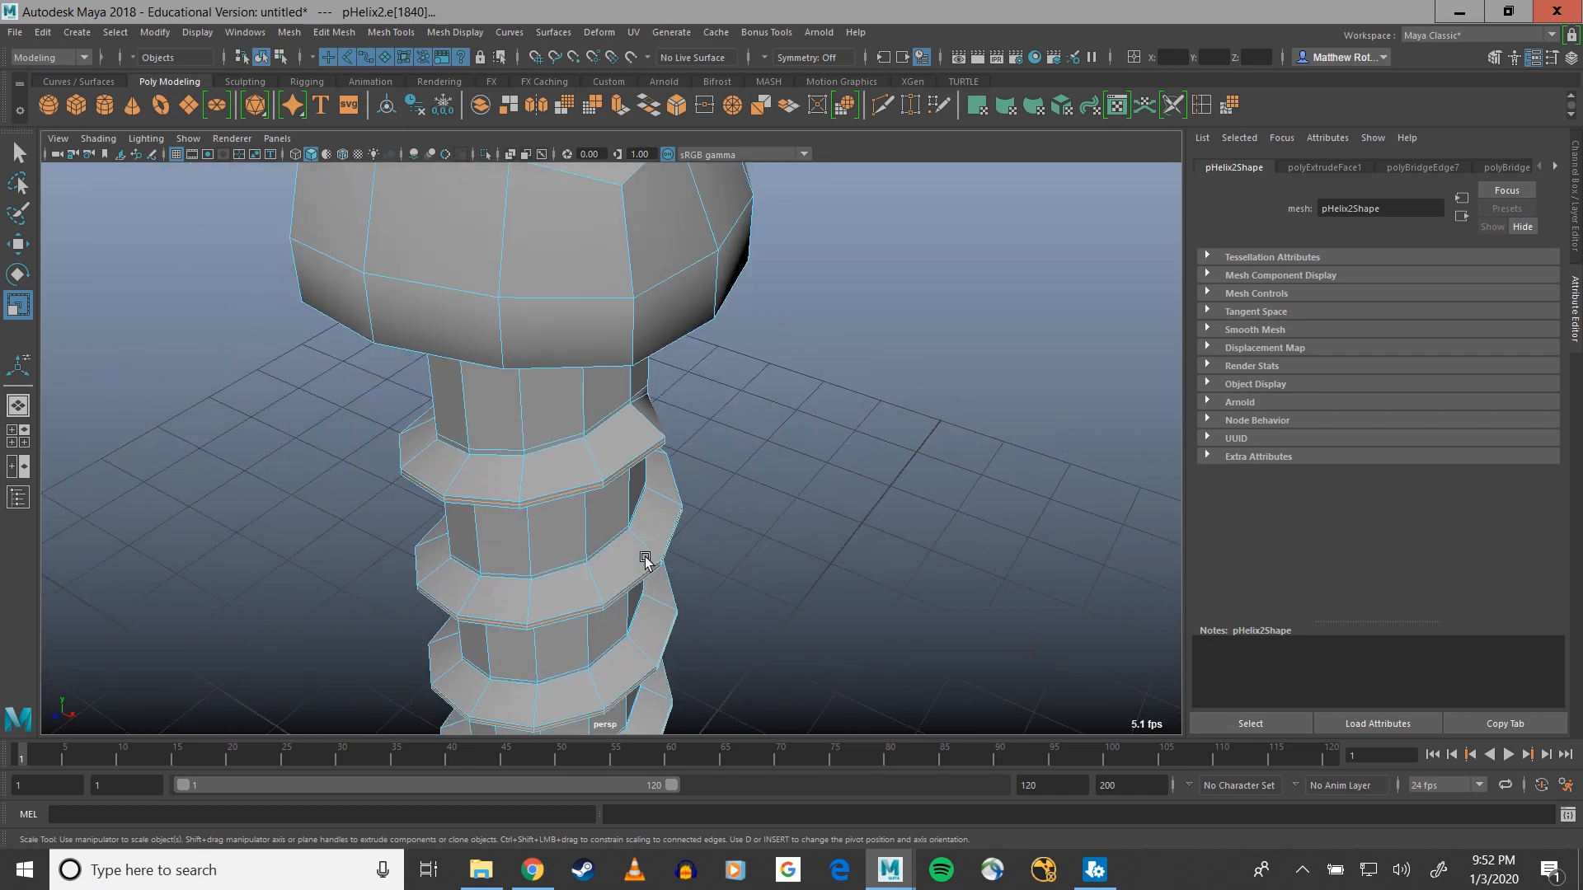
alt+middle_drag(646, 561, 657, 188)
drag(588, 627, 589, 629)
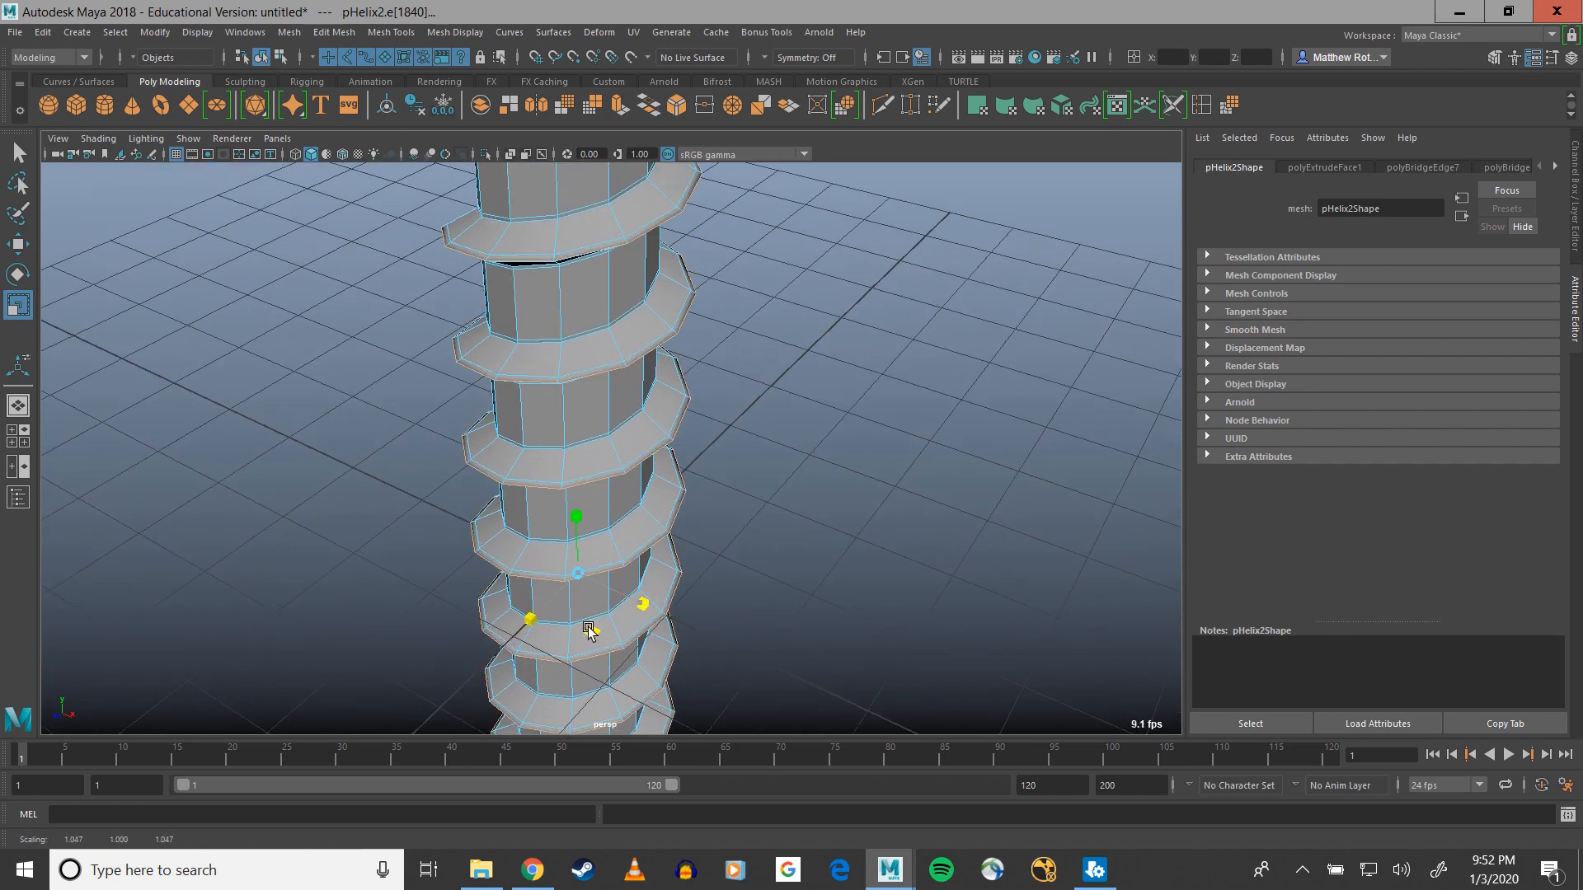
Select the outer vertices at the thread's upper end, just below the head, and average them with 50 iterations
alt+middle_drag(625, 400, 592, 602)
scroll(592, 382, up, 5)
alt+middle_drag(602, 356, 577, 505)
alt+drag(445, 499, 603, 549)
right_drag(771, 571, 693, 412)
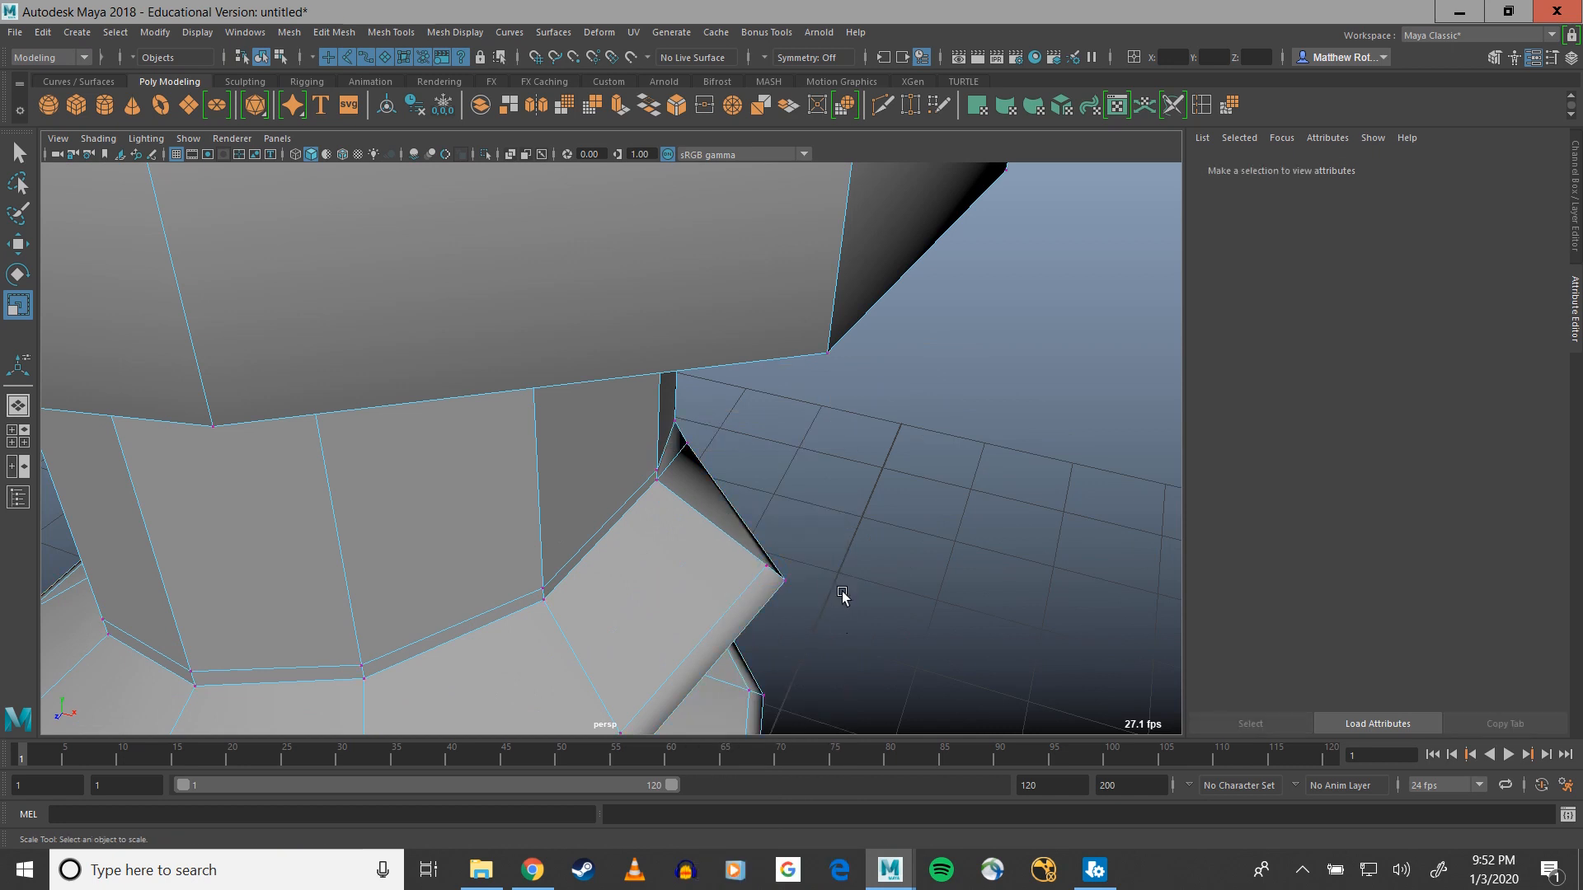
alt+middle_drag(839, 595, 807, 502)
drag(774, 498, 775, 499)
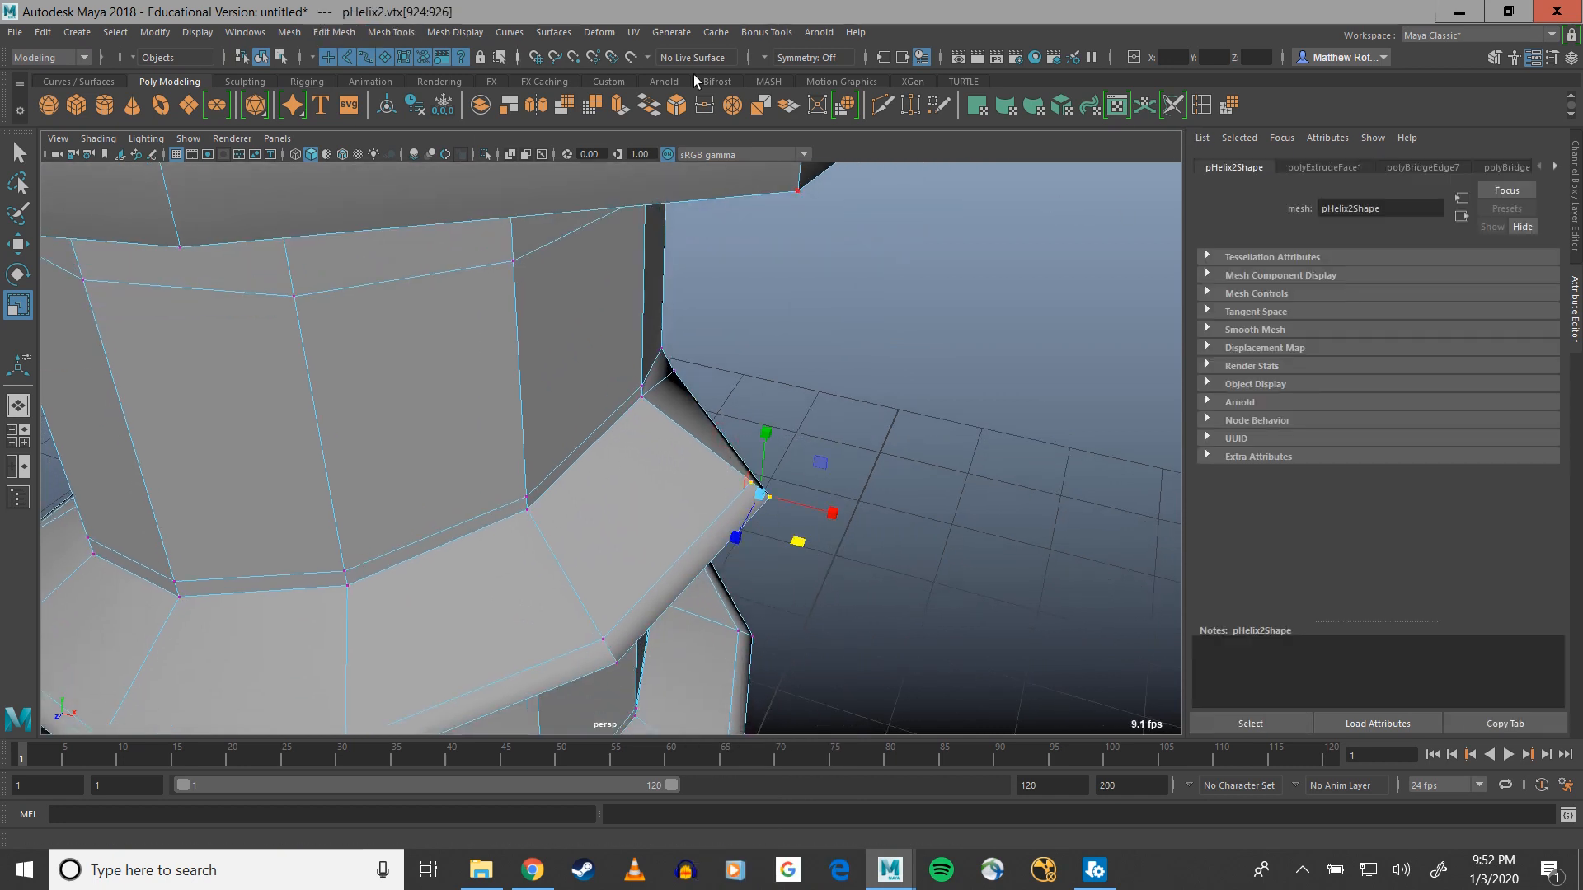
click(1230, 105)
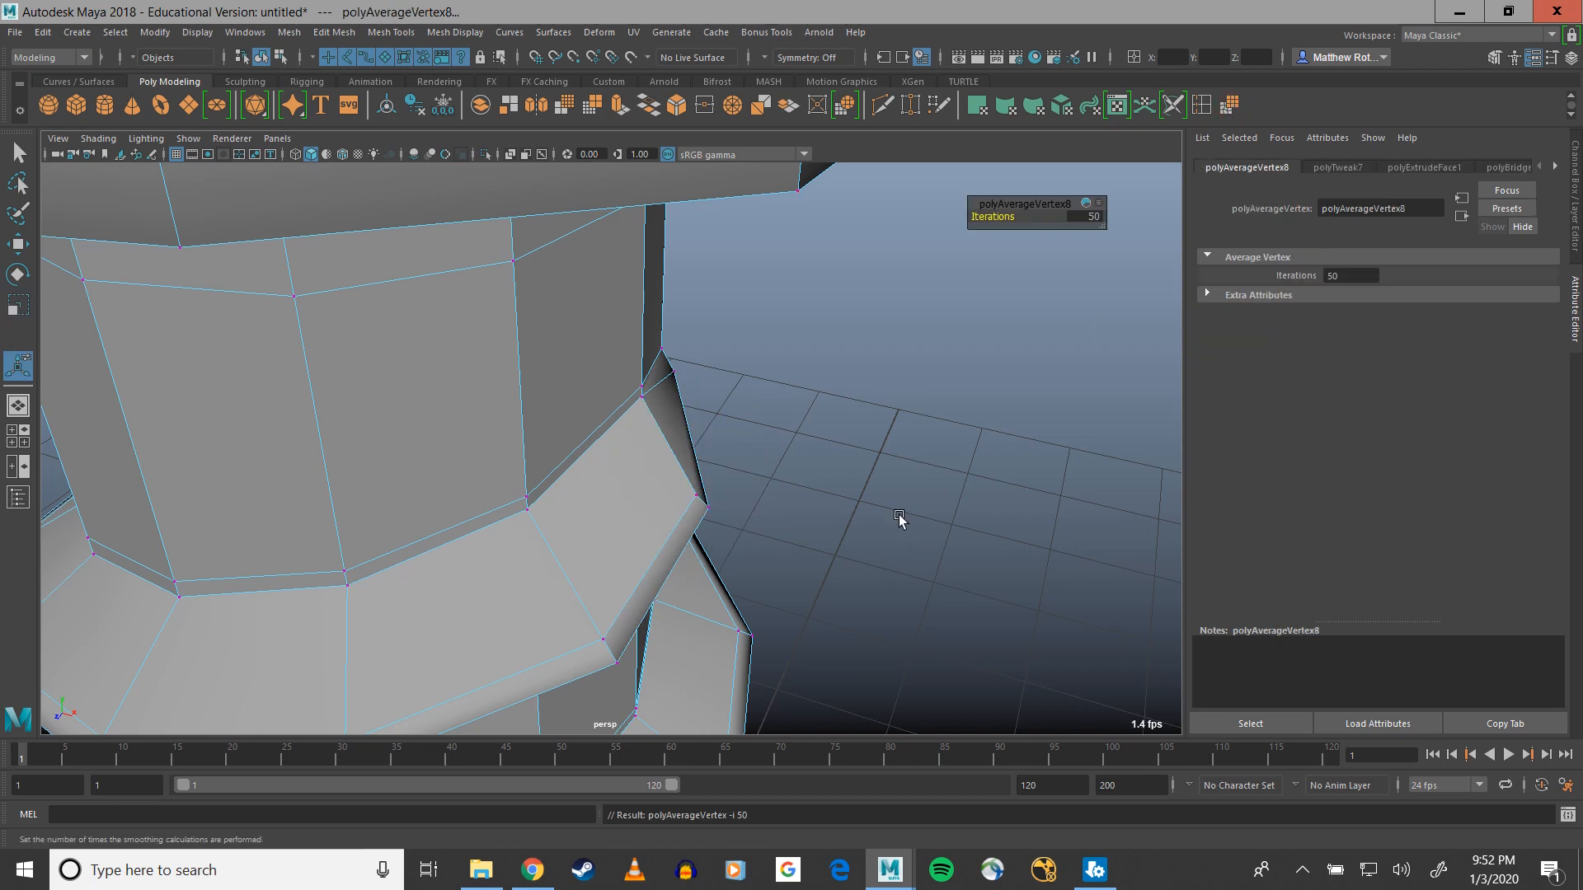
Average the outer vertices further along the thread's upper end with 50 iterations to taper it gradually
alt+drag(898, 522, 952, 452)
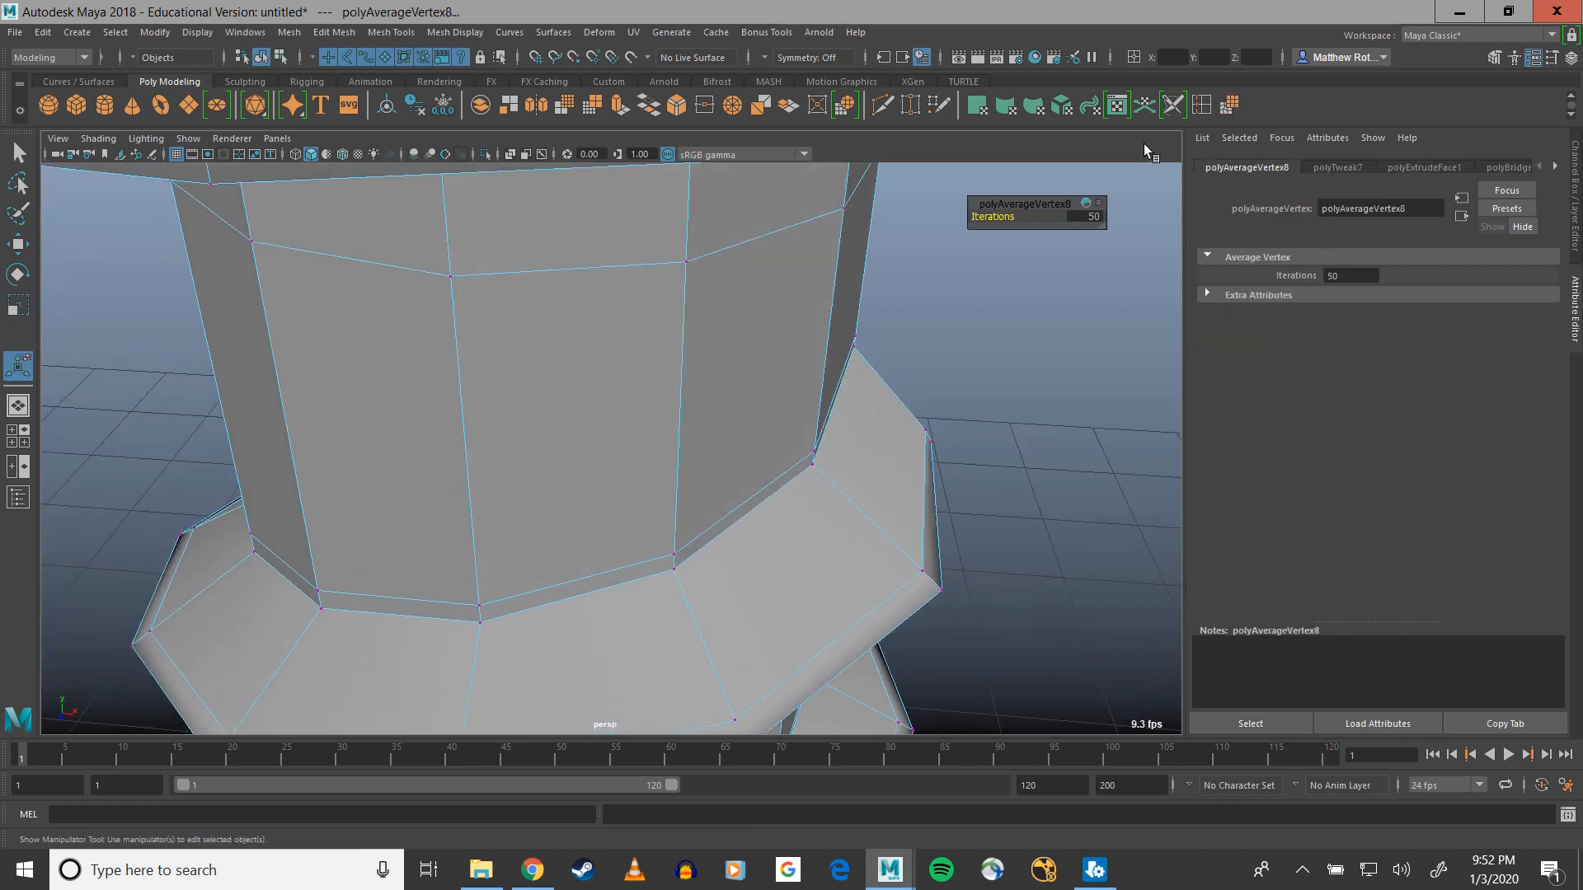
click(1224, 109)
alt+drag(993, 385, 1071, 540)
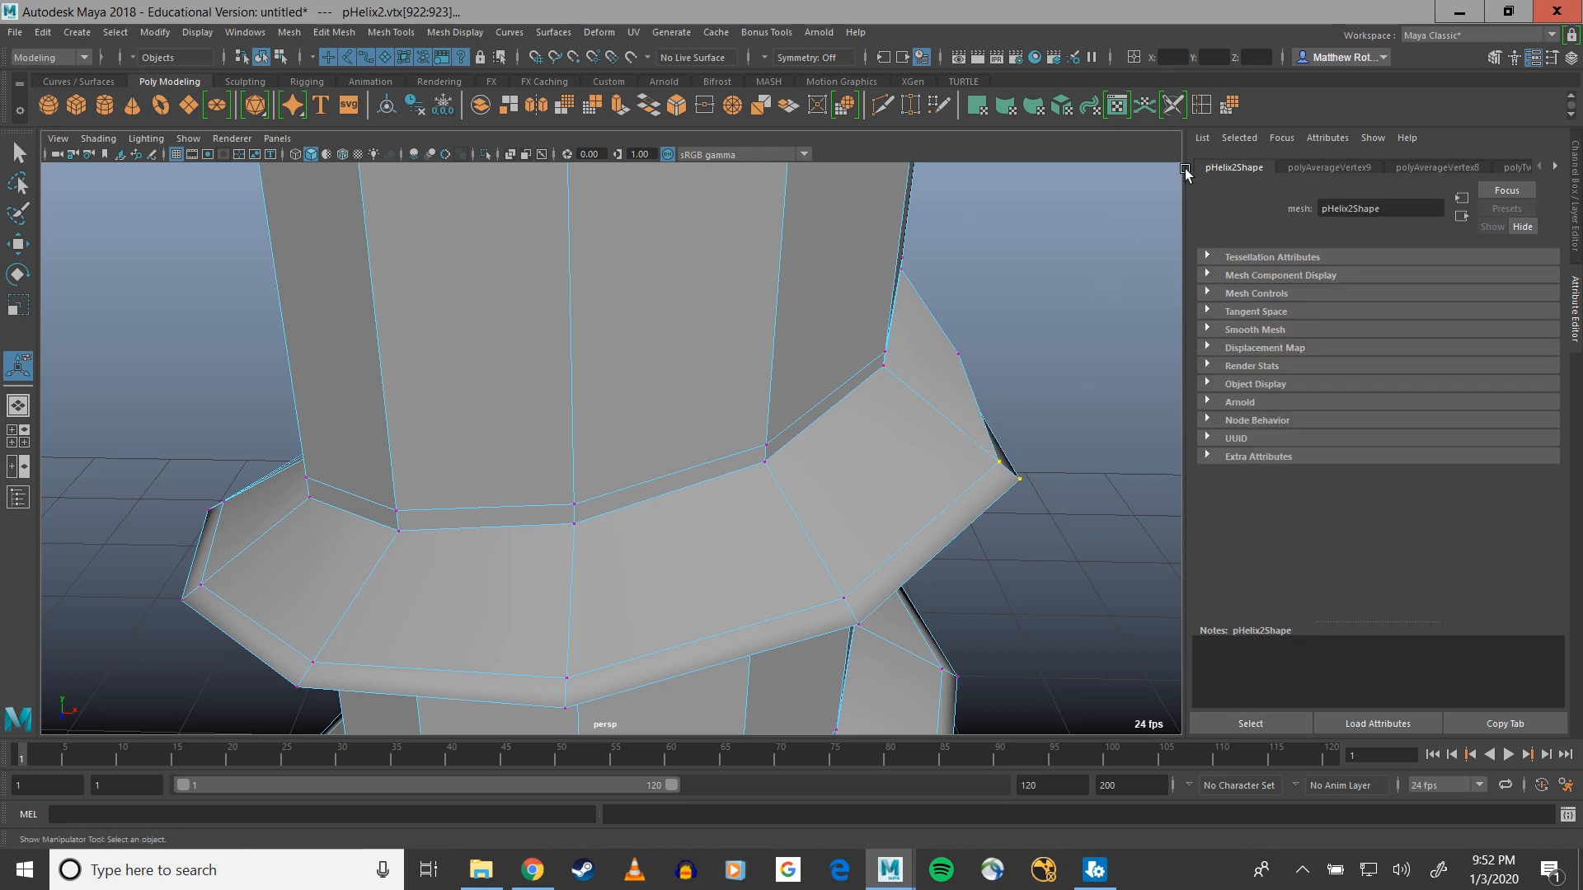
click(1230, 106)
Select the outer vertices at the thread's lower end near the tip and average them three times with 50 iterations
alt+drag(948, 503, 651, 484)
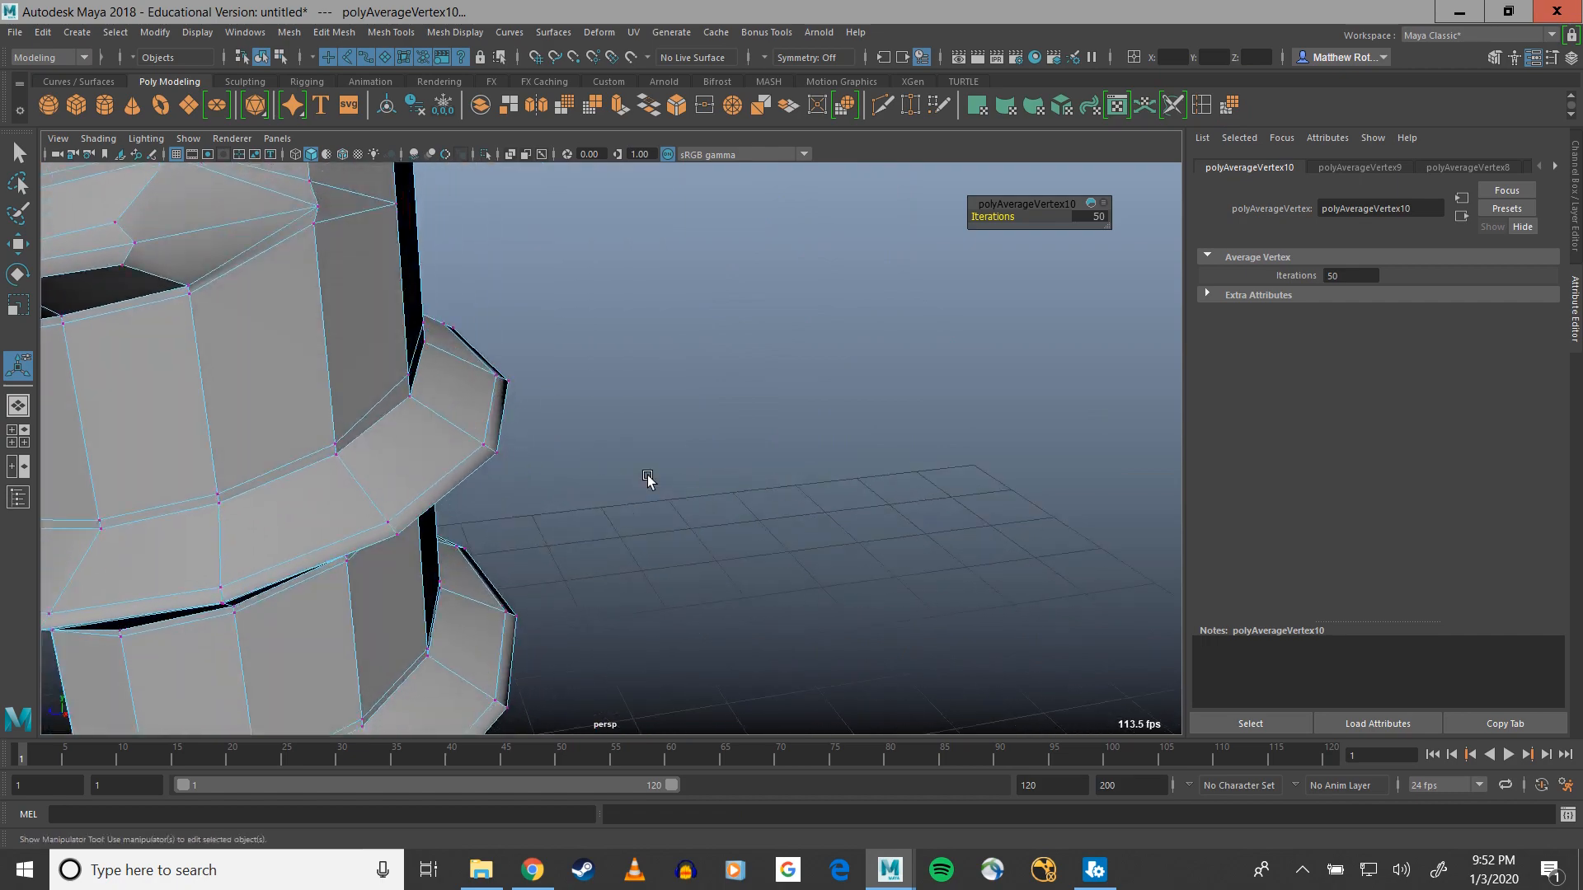
alt+middle_drag(650, 484, 824, 520)
alt+middle_drag(624, 443, 638, 25)
alt+drag(631, 280, 596, 323)
alt+middle_drag(630, 580, 632, 412)
scroll(636, 654, up, 3)
alt+middle_drag(636, 654, 576, 236)
scroll(659, 565, up, 5)
alt+drag(660, 564, 821, 637)
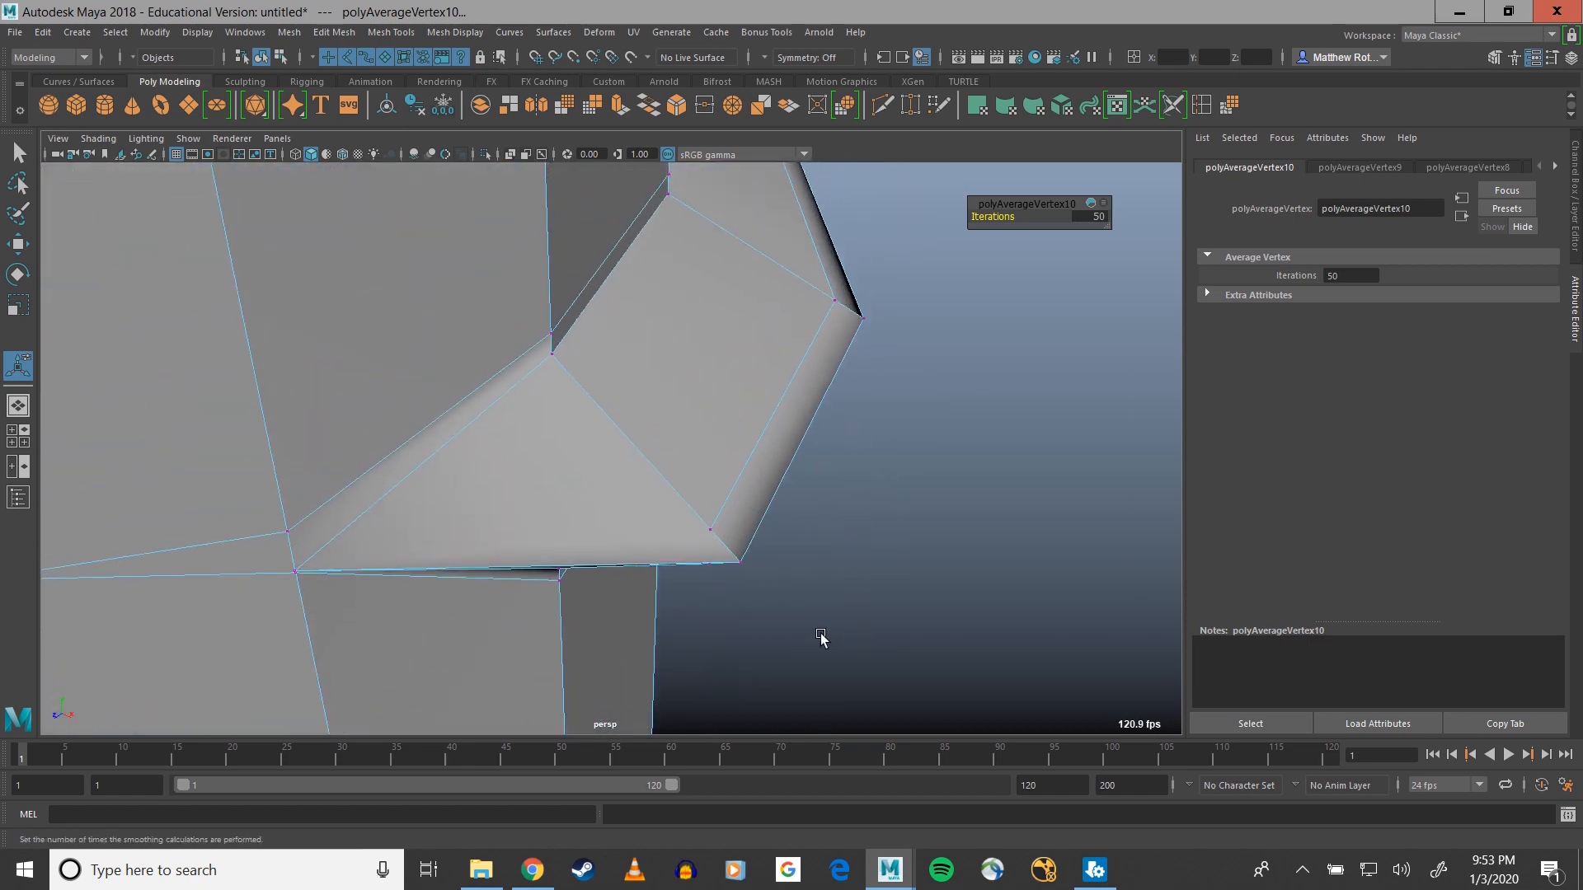
drag(665, 461, 783, 606)
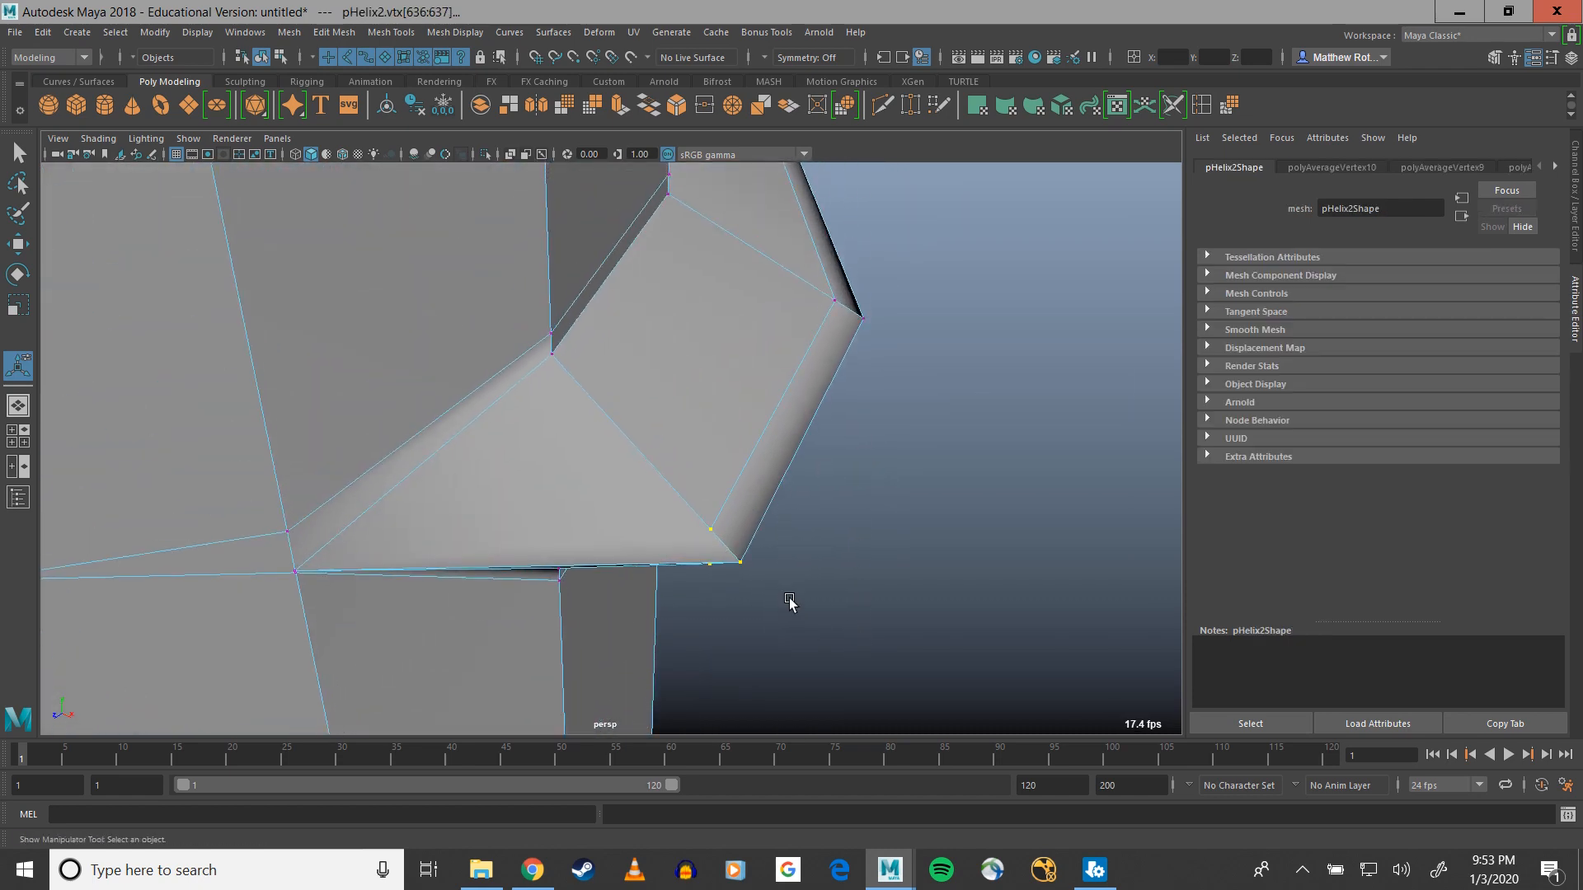
click(1228, 107)
click(1223, 109)
click(1220, 107)
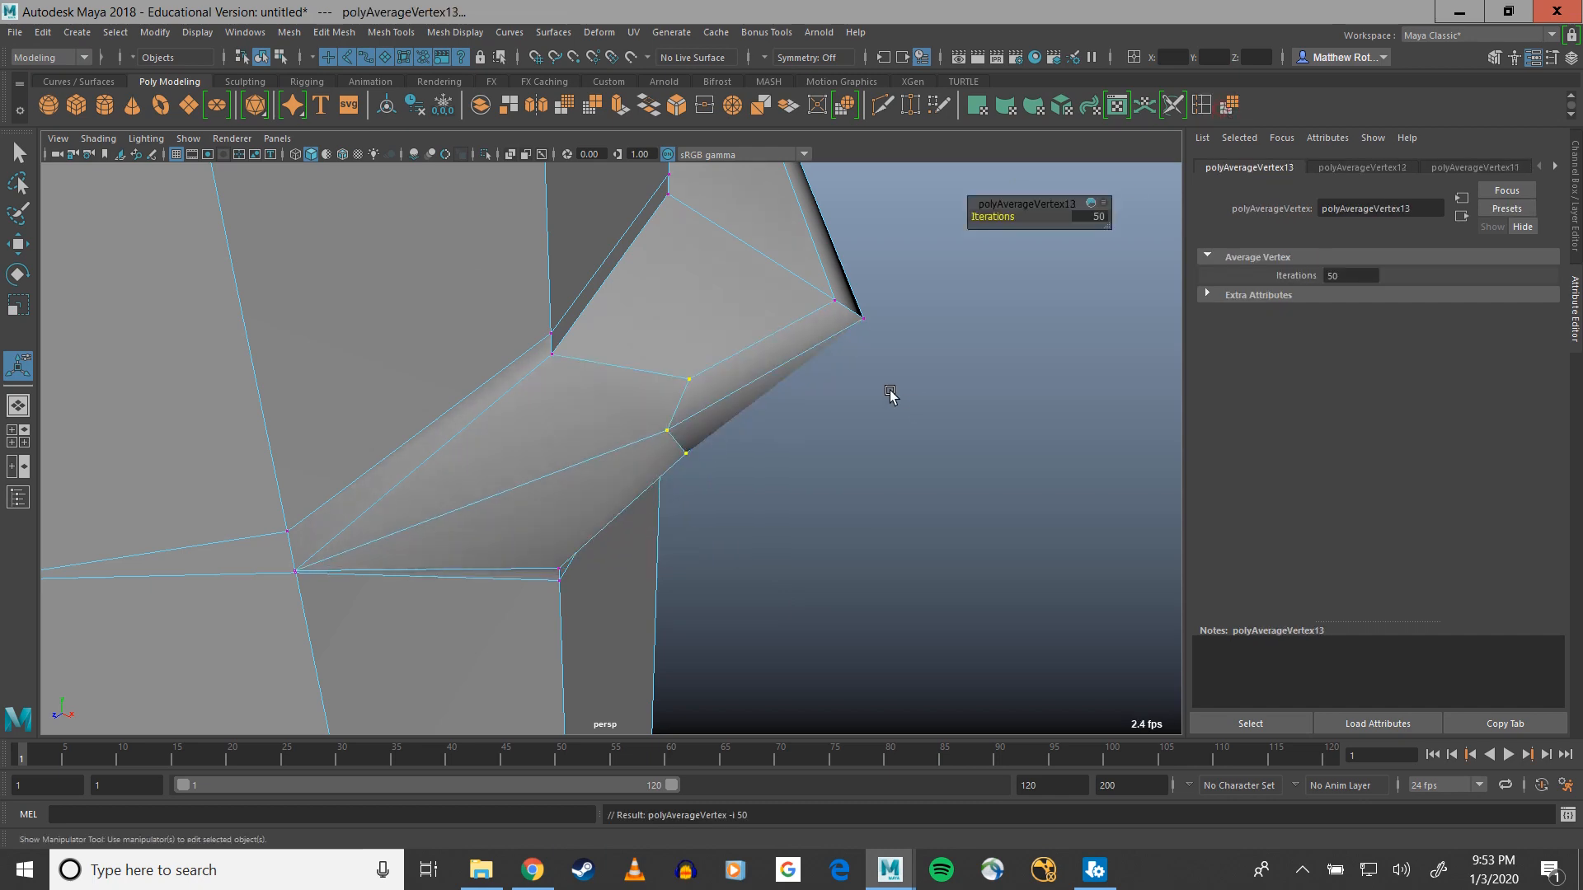
Average the next two sets of outer thread vertices above the lower end with 50 iterations to taper the thread
drag(806, 247, 867, 324)
click(1221, 108)
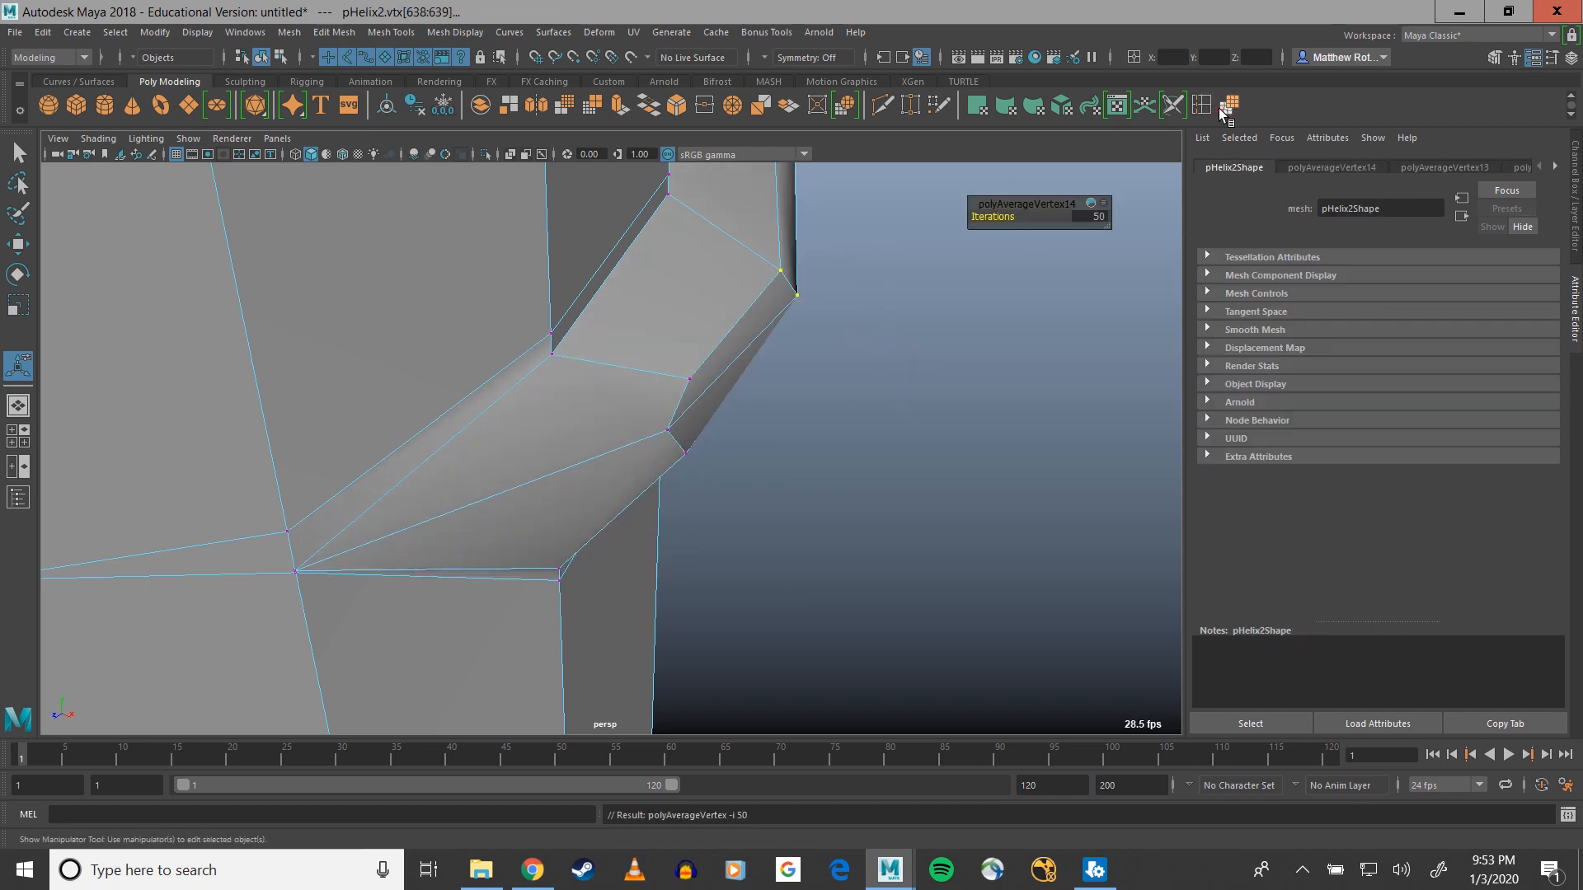
alt+middle_drag(810, 343, 711, 508)
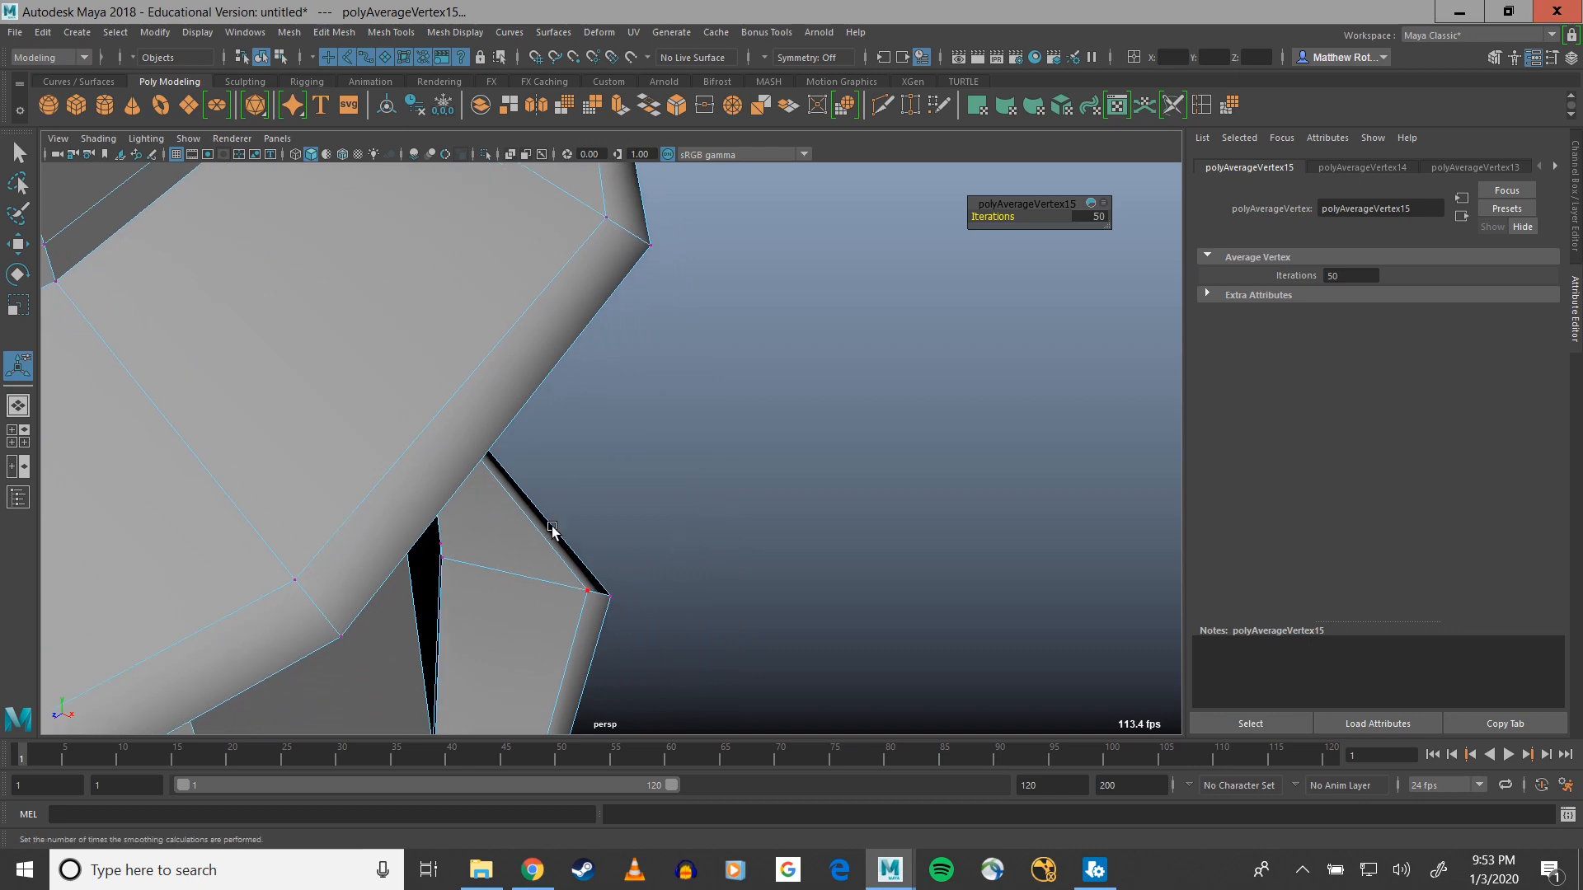
drag(555, 530, 662, 716)
click(1222, 108)
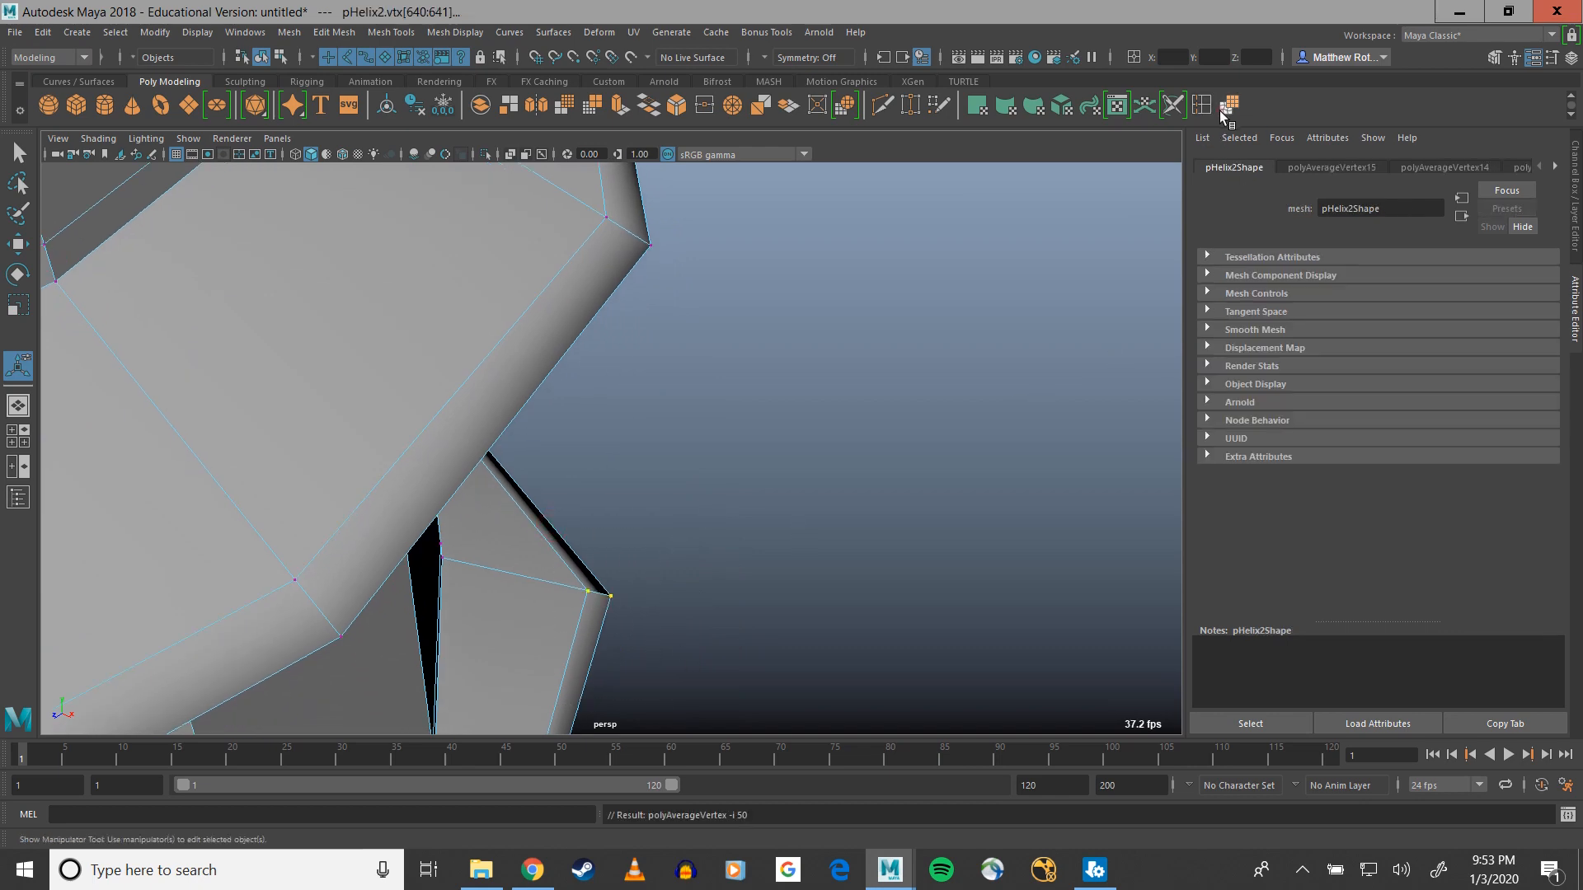
Examine the tapered lower thread end and the overall shape of the whole screw
scroll(833, 466, down, 5)
alt+drag(725, 485, 650, 487)
alt+middle_drag(651, 487, 555, 403)
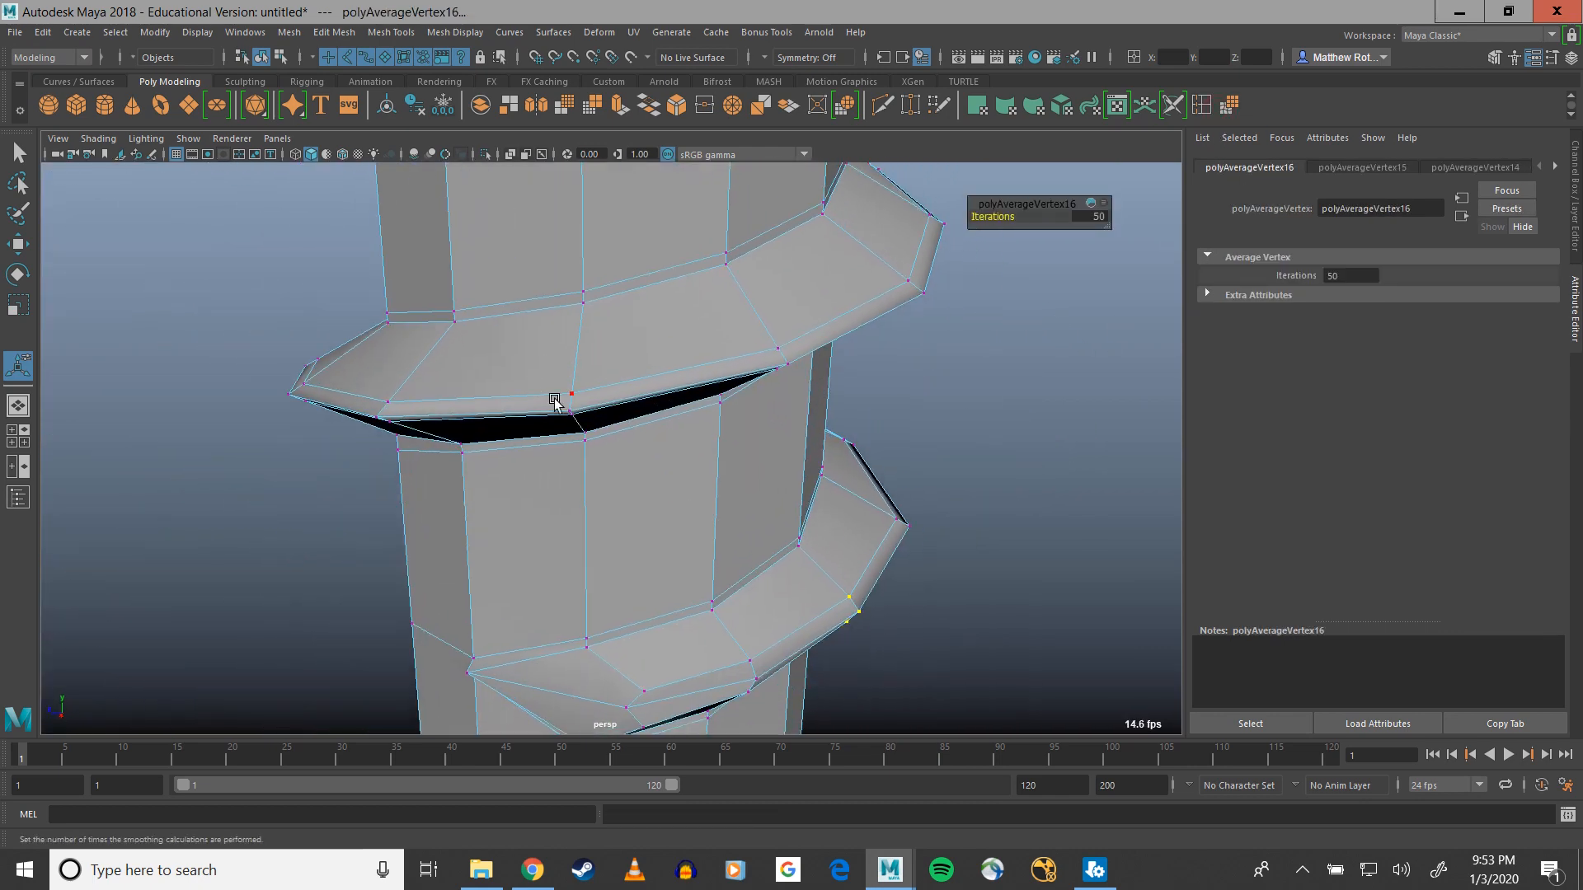
scroll(595, 452, down, 8)
scroll(594, 459, down, 3)
alt+middle_drag(520, 351, 540, 545)
scroll(554, 529, down, 5)
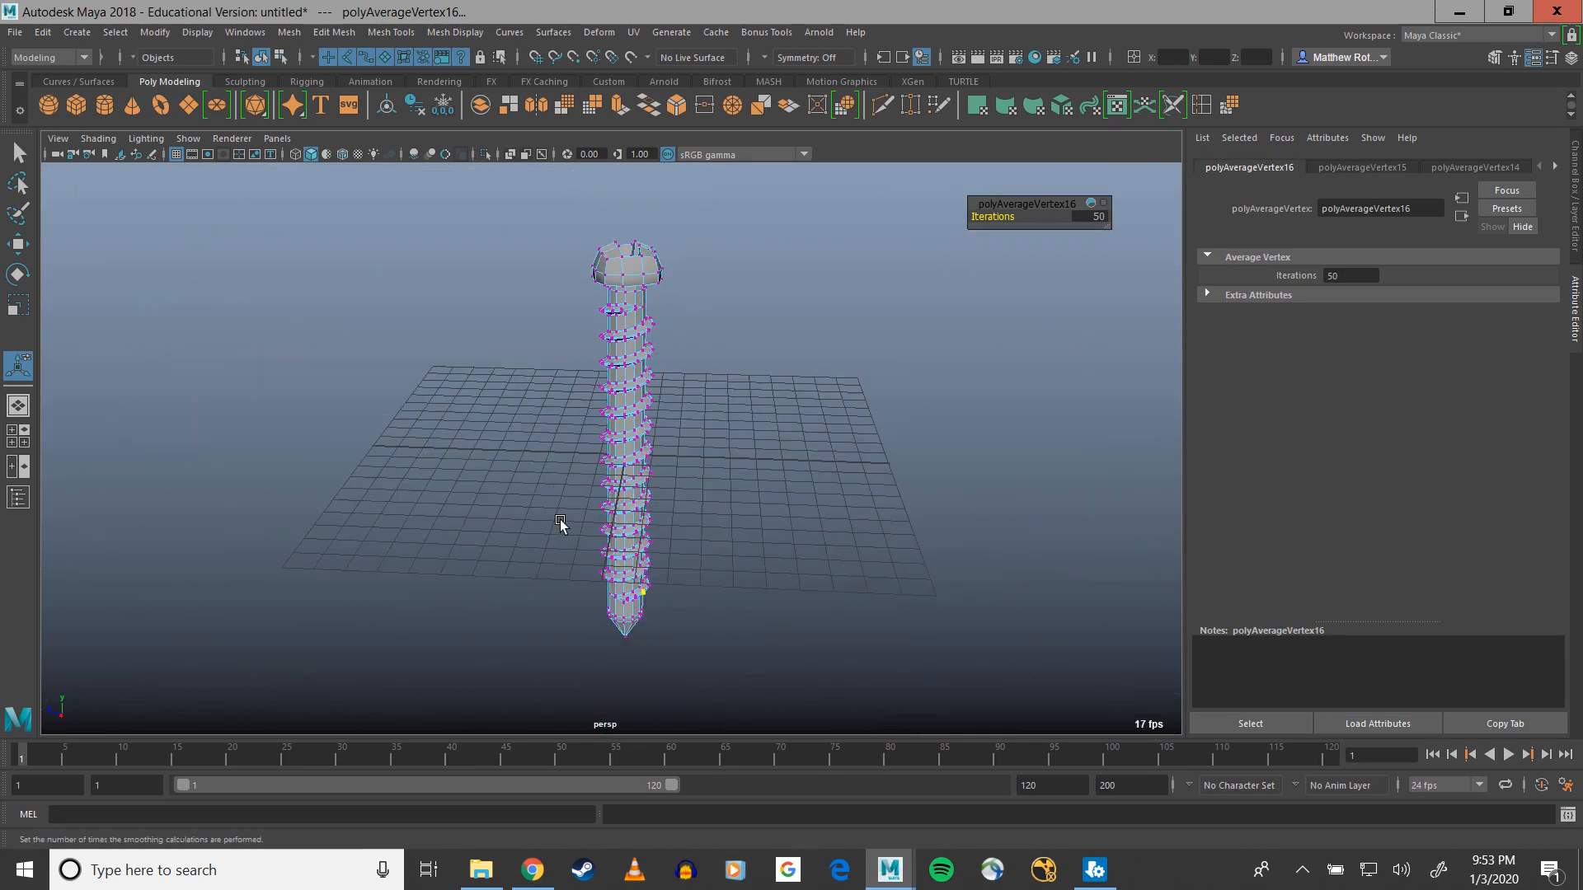
mouse_move(560, 519)
alt+mouse_down()
mouse_move(569, 474)
mouse_move(565, 493)
alt+mouse_up()
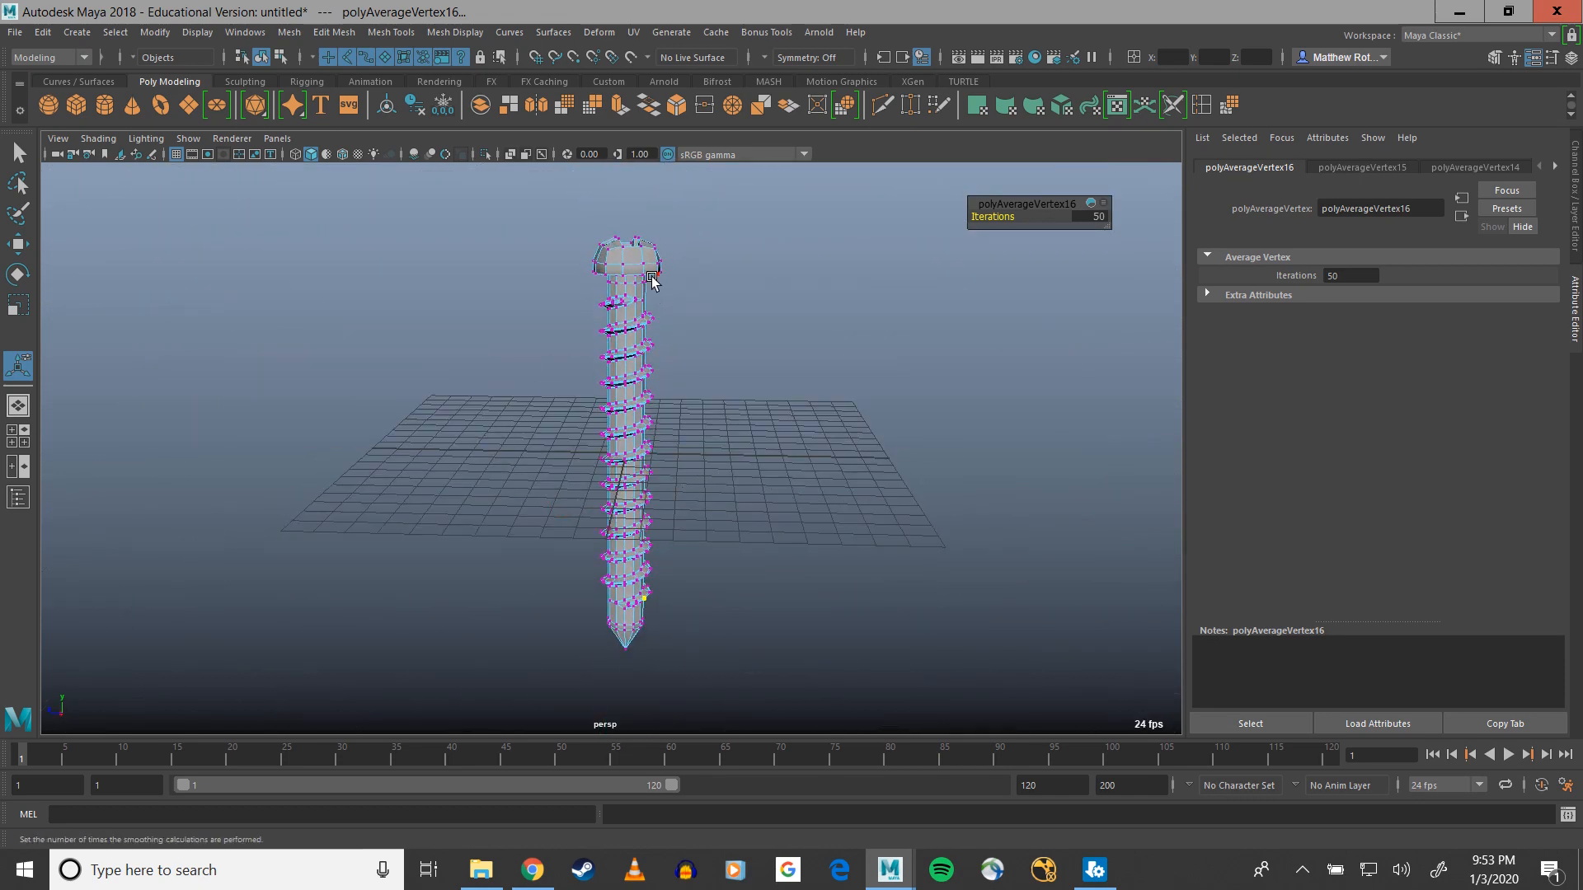
Return to object mode, add a nonlinear Flare deformer to the screw and show its deformer attributes
right_drag(606, 575, 693, 394)
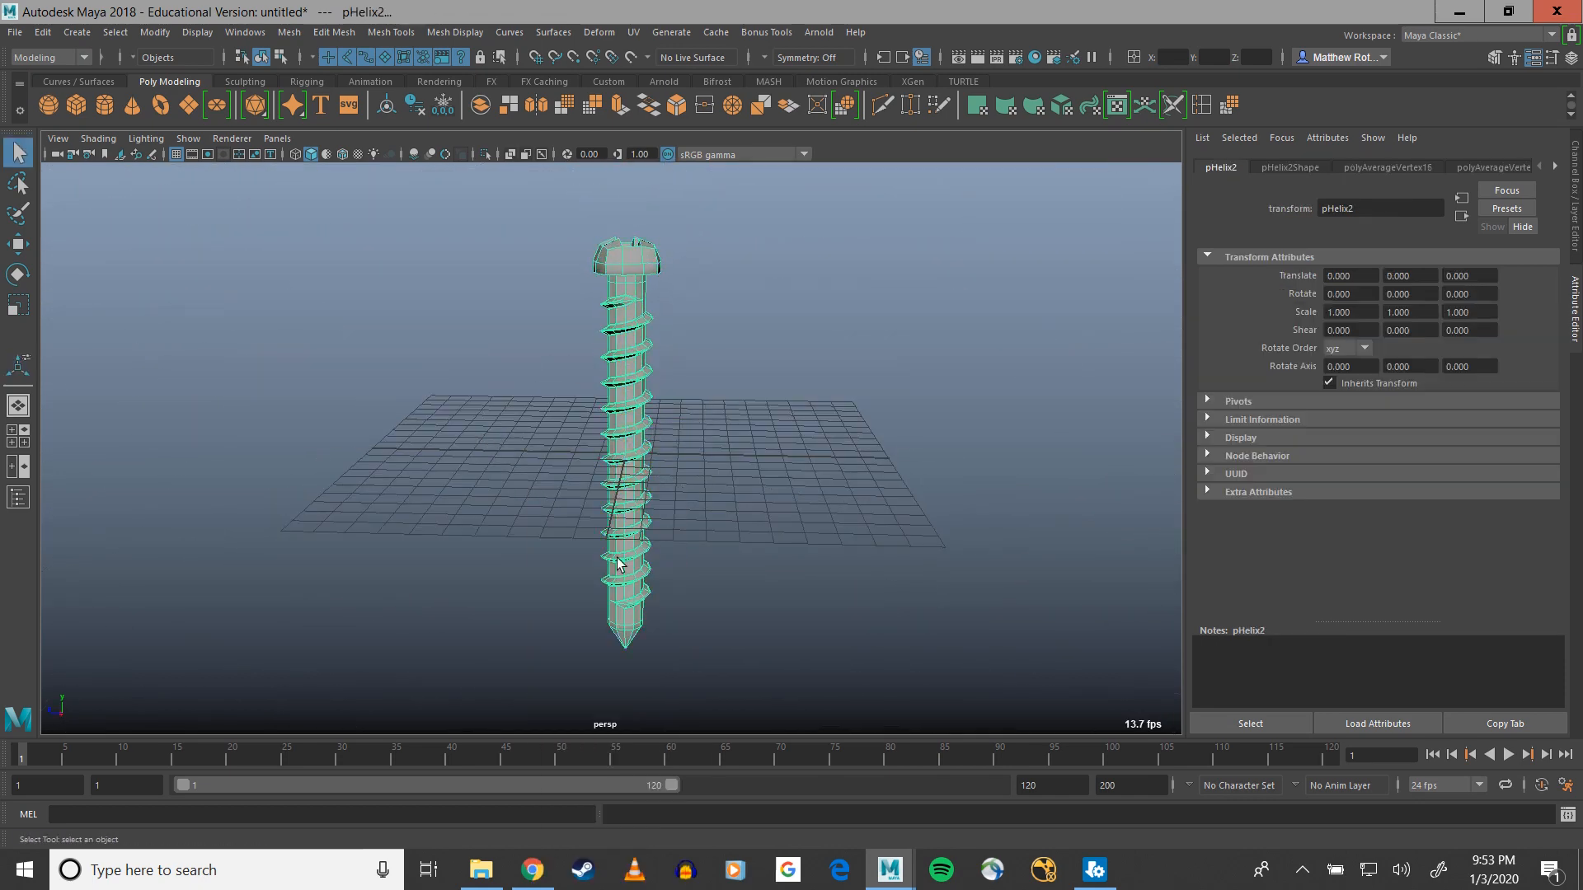
alt+drag(635, 560, 604, 434)
click(601, 32)
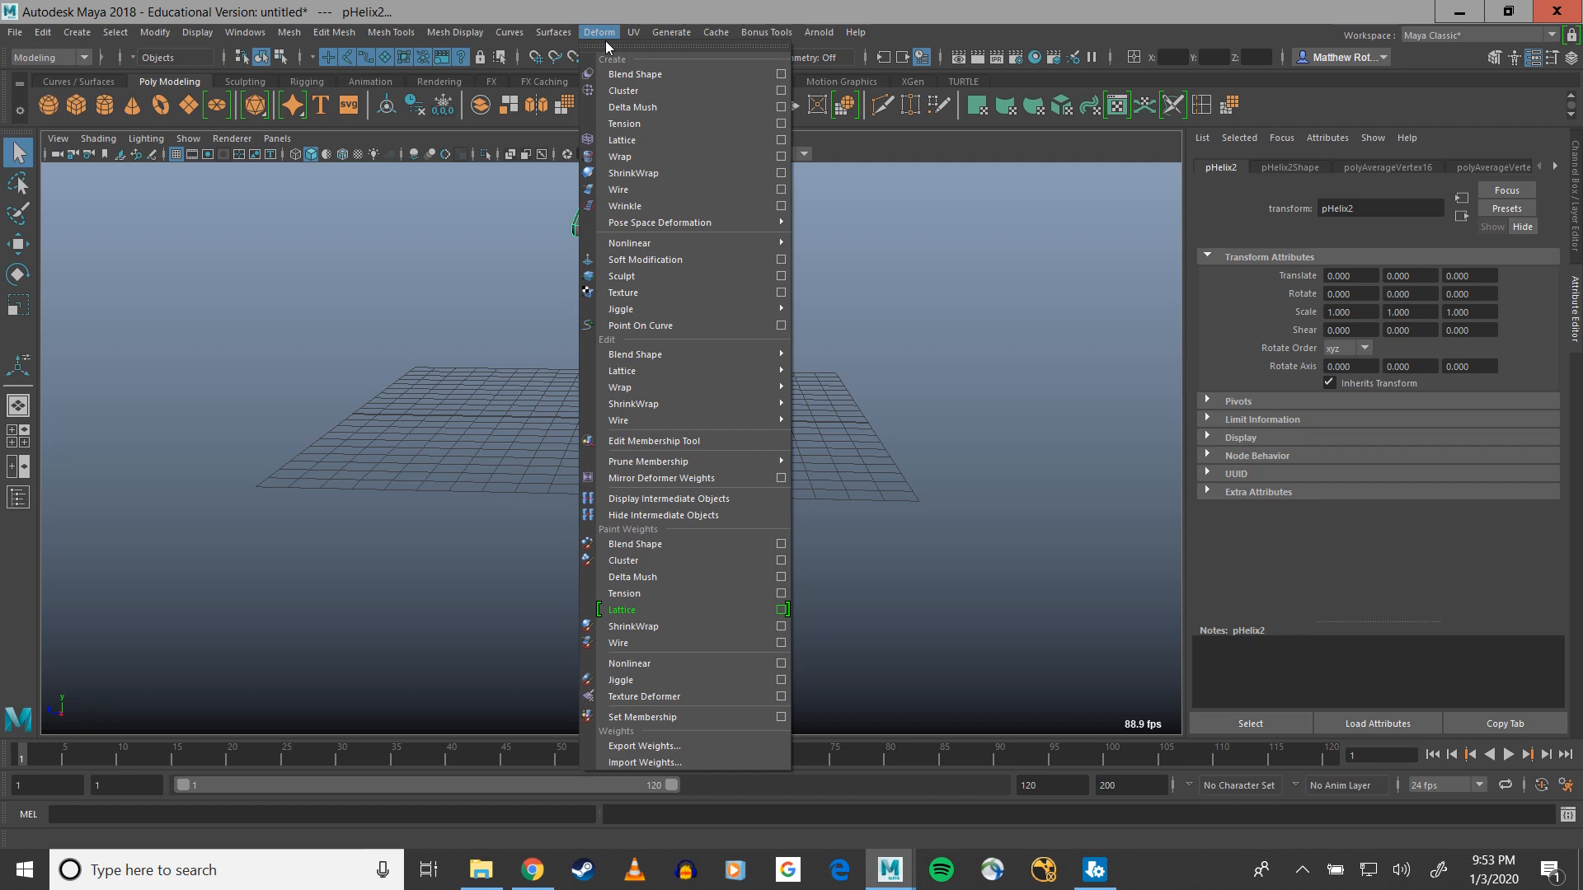
mouse_move(662, 234)
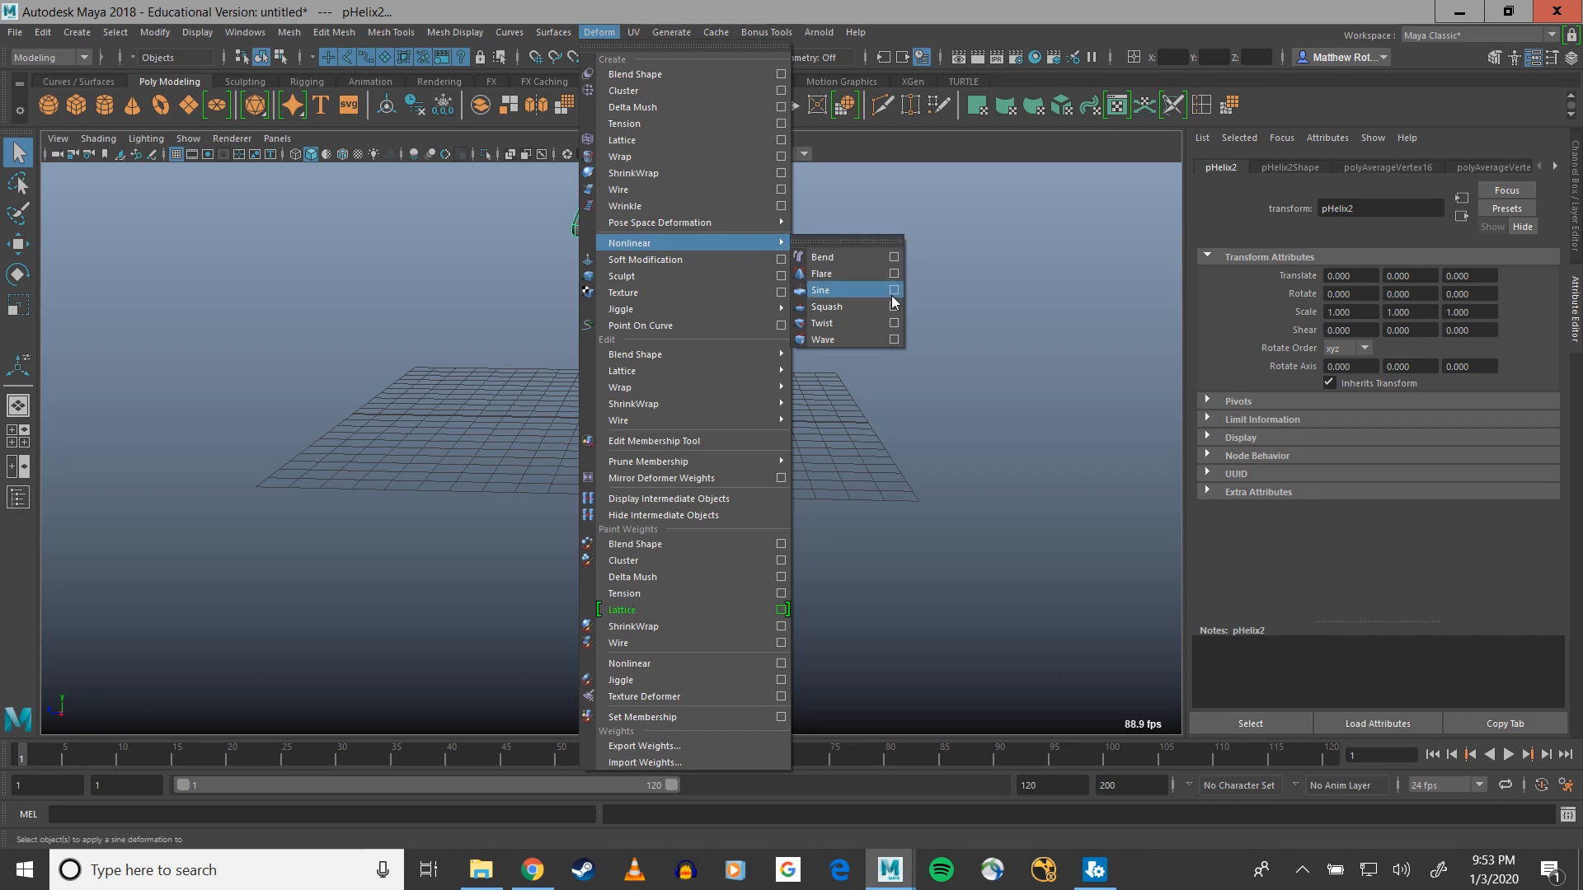
click(873, 279)
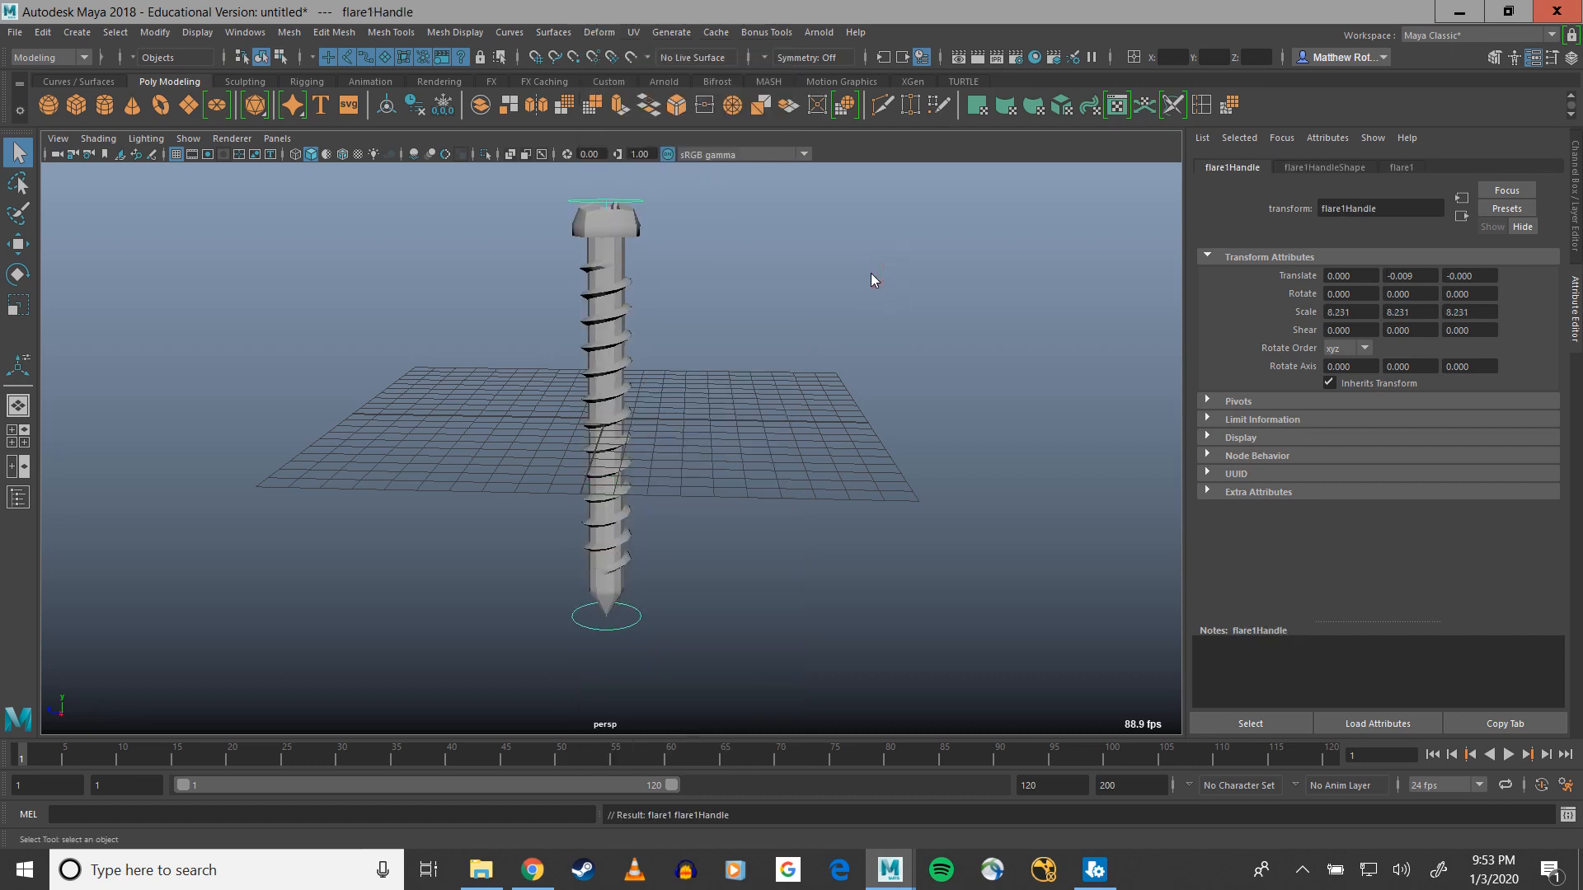
click(1338, 169)
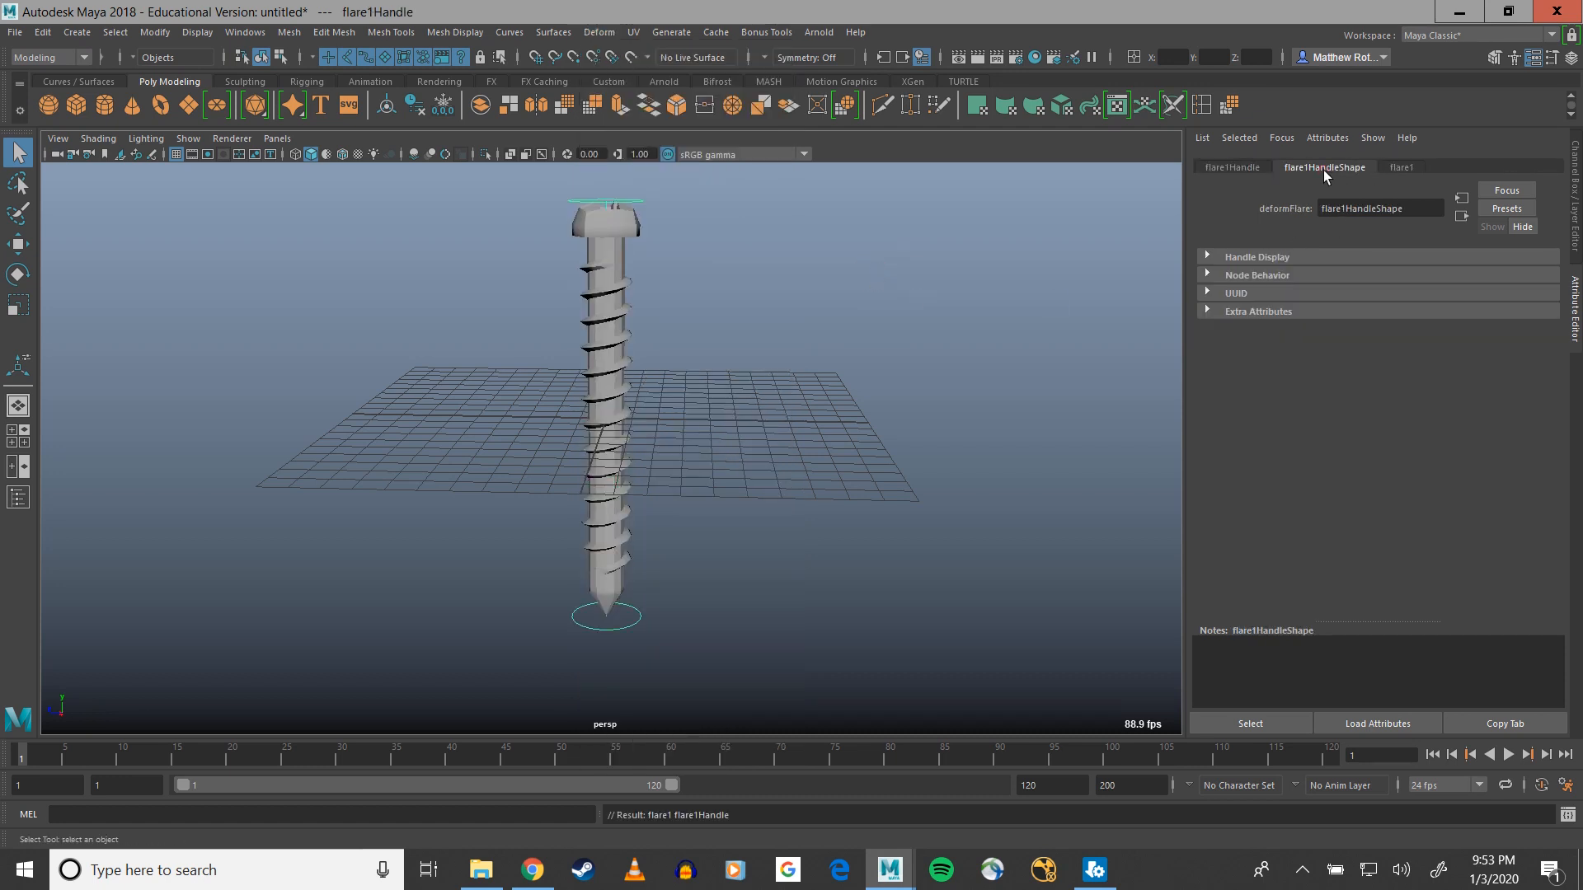
click(1401, 168)
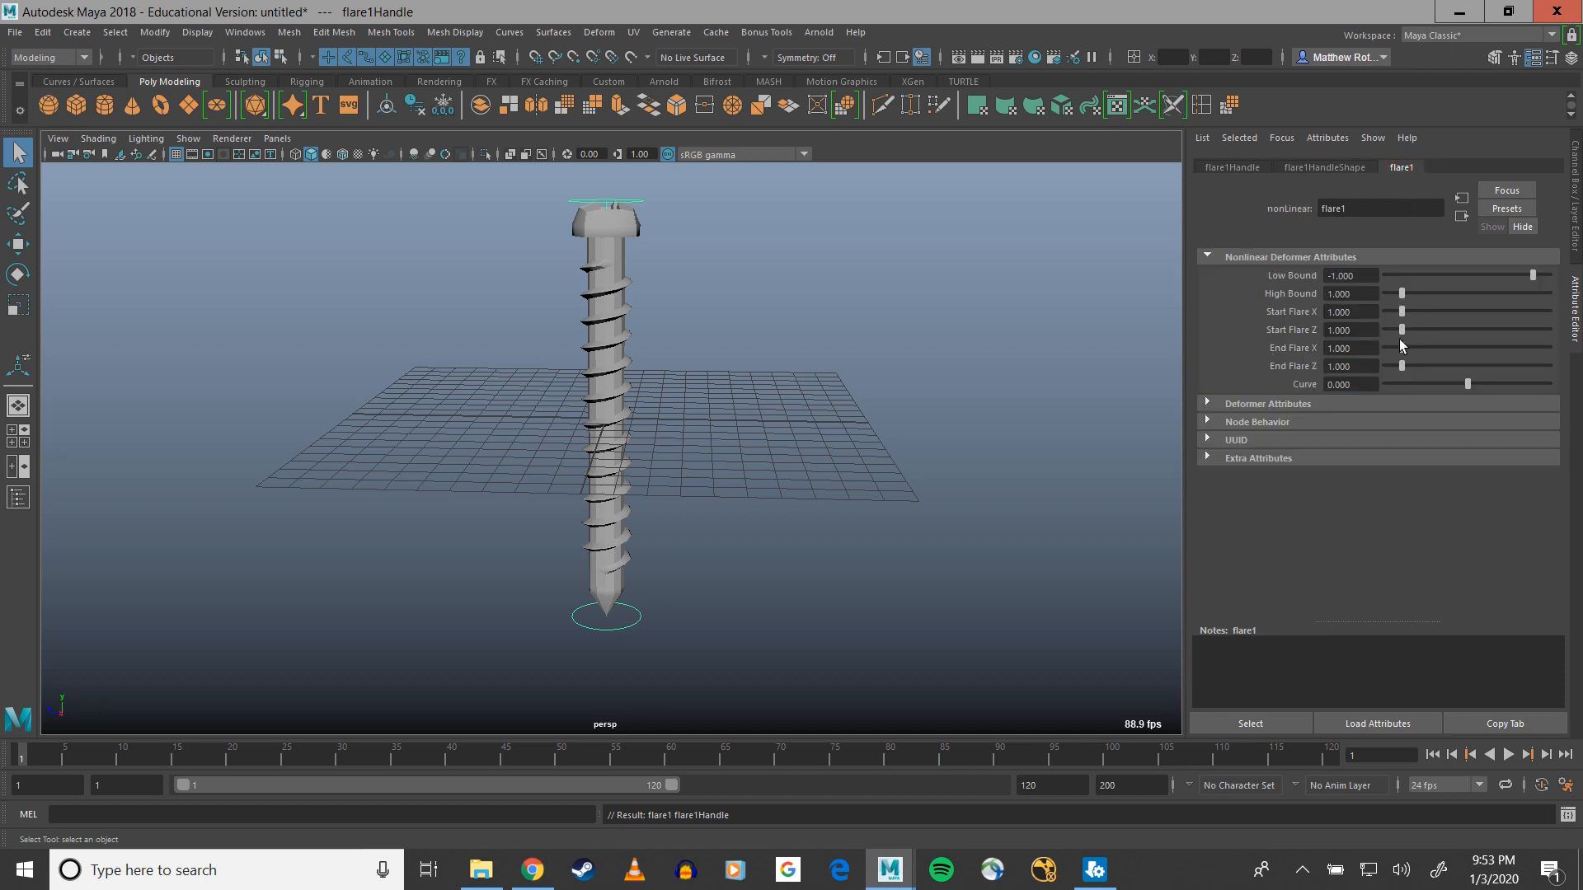
Try raising the flare's Start Flare X to about 3.1 and about 1.3, undoing each change
drag(1401, 310, 1436, 310)
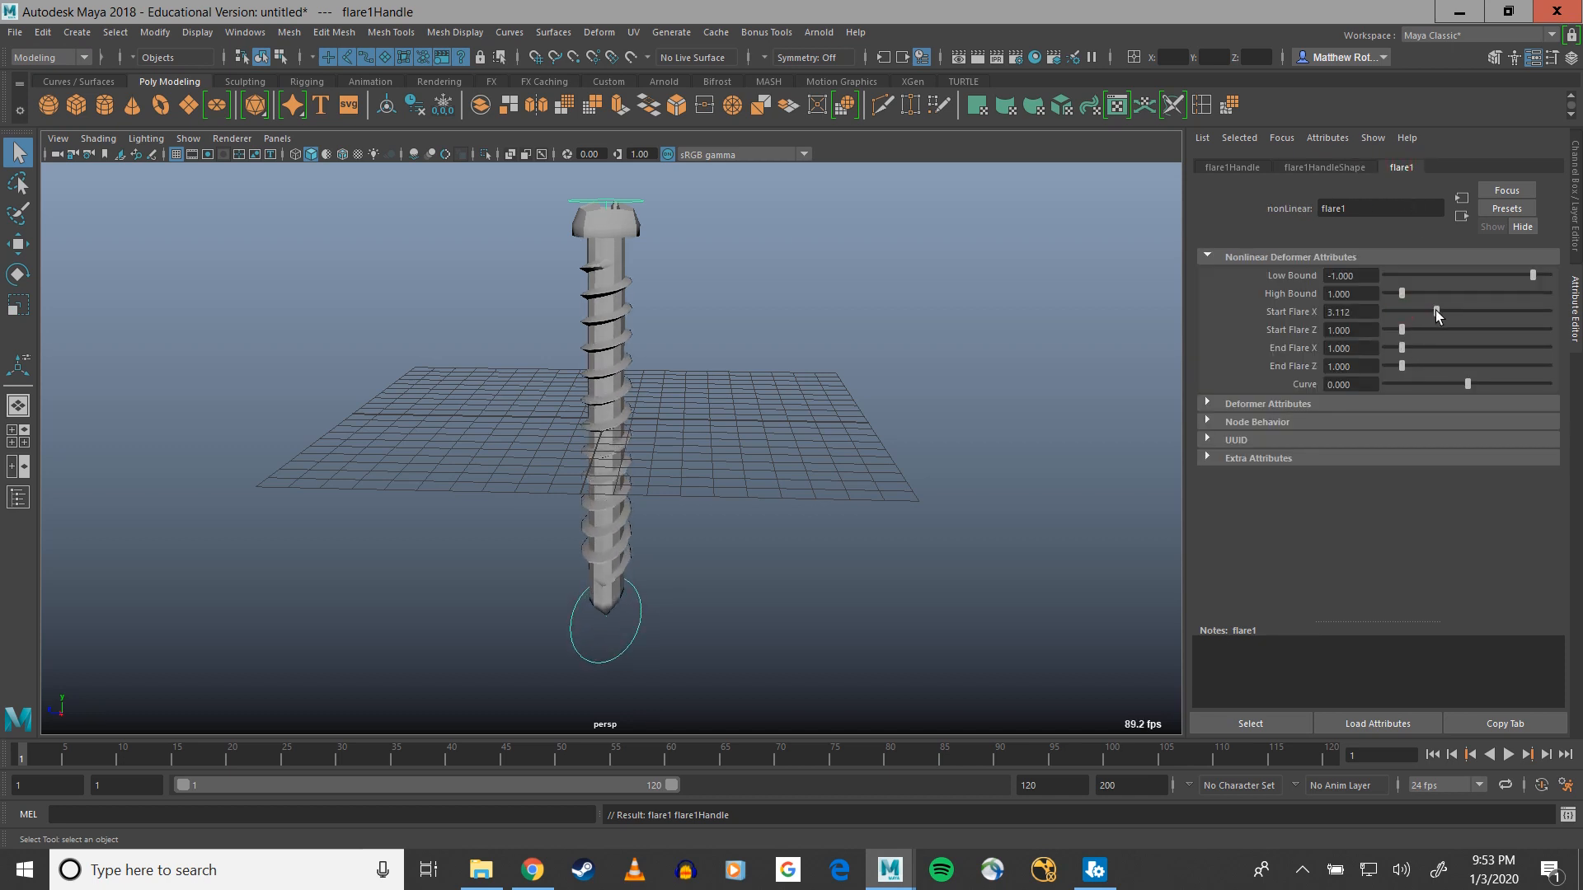
key(ctrl+z)
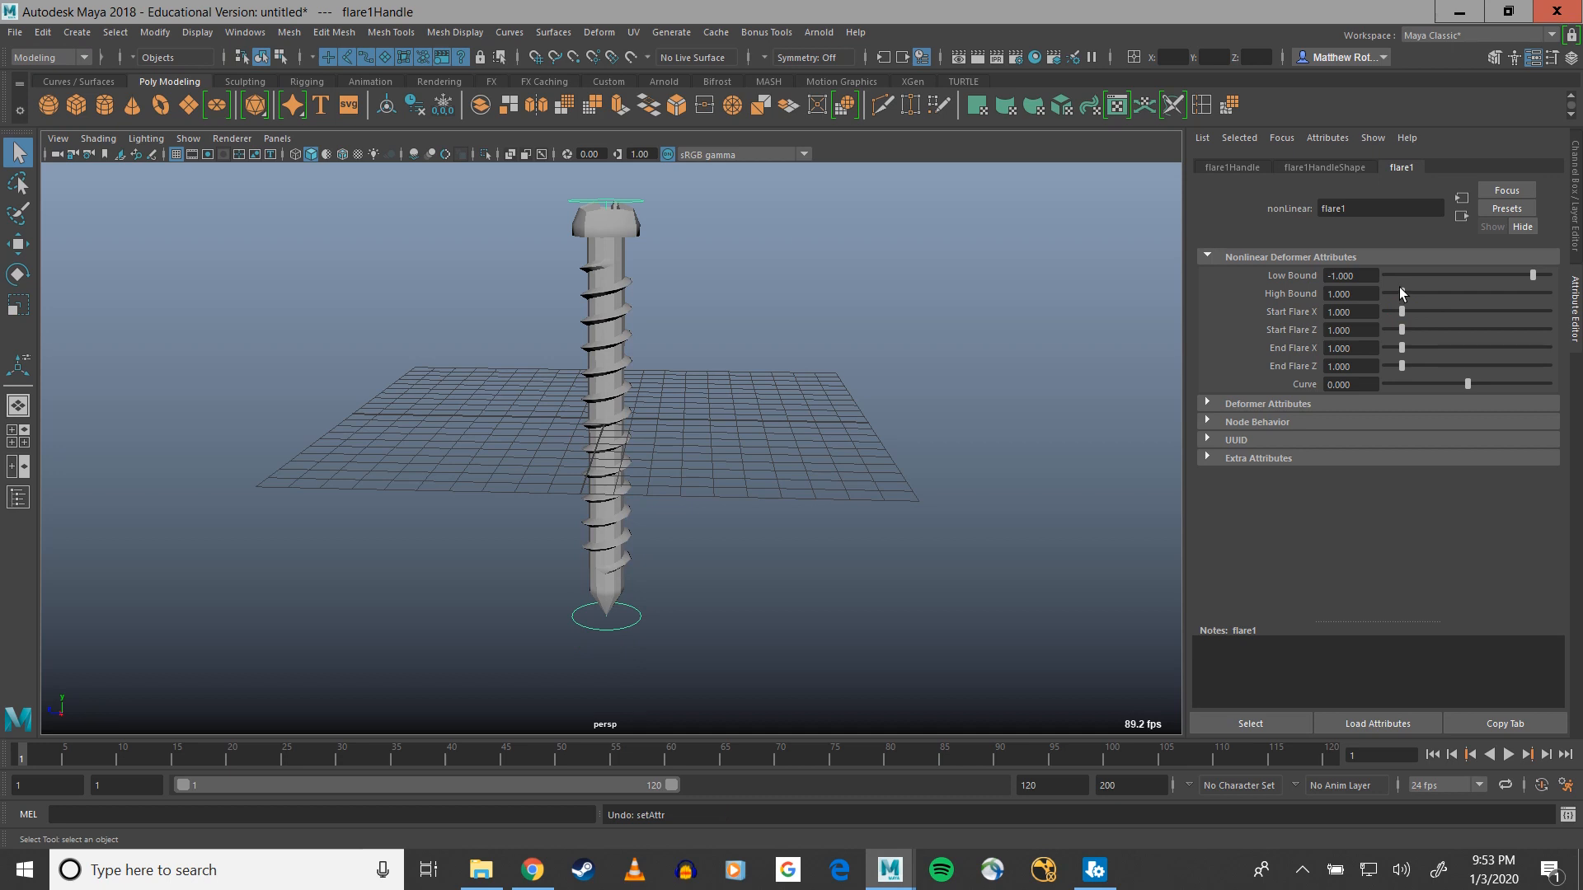
drag(1400, 309, 1407, 309)
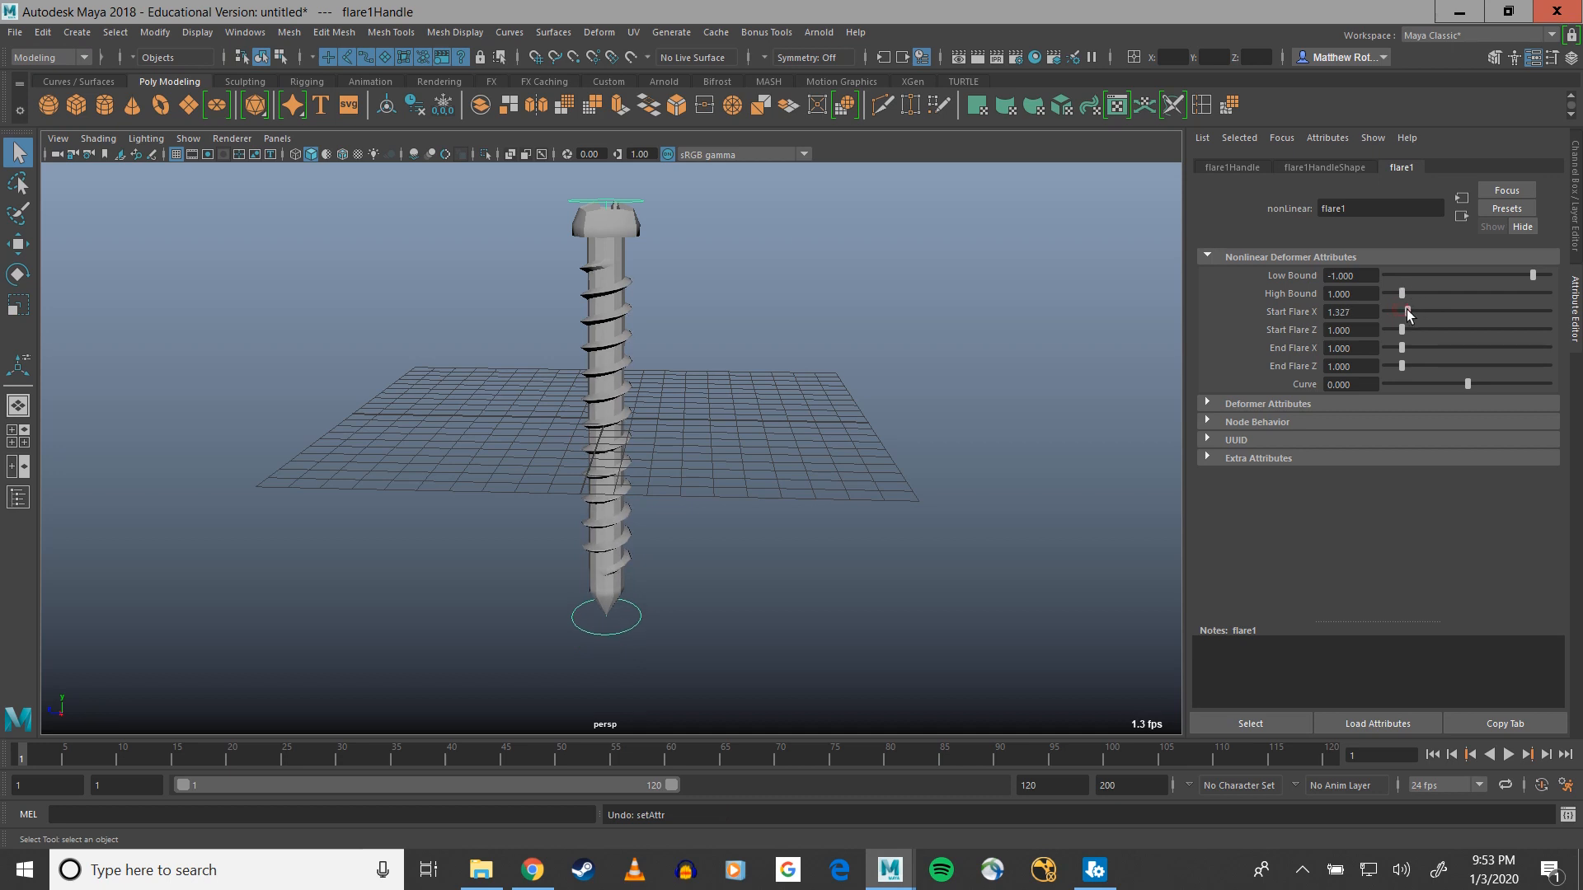
scroll(545, 647, up, 3)
key(ctrl+z)
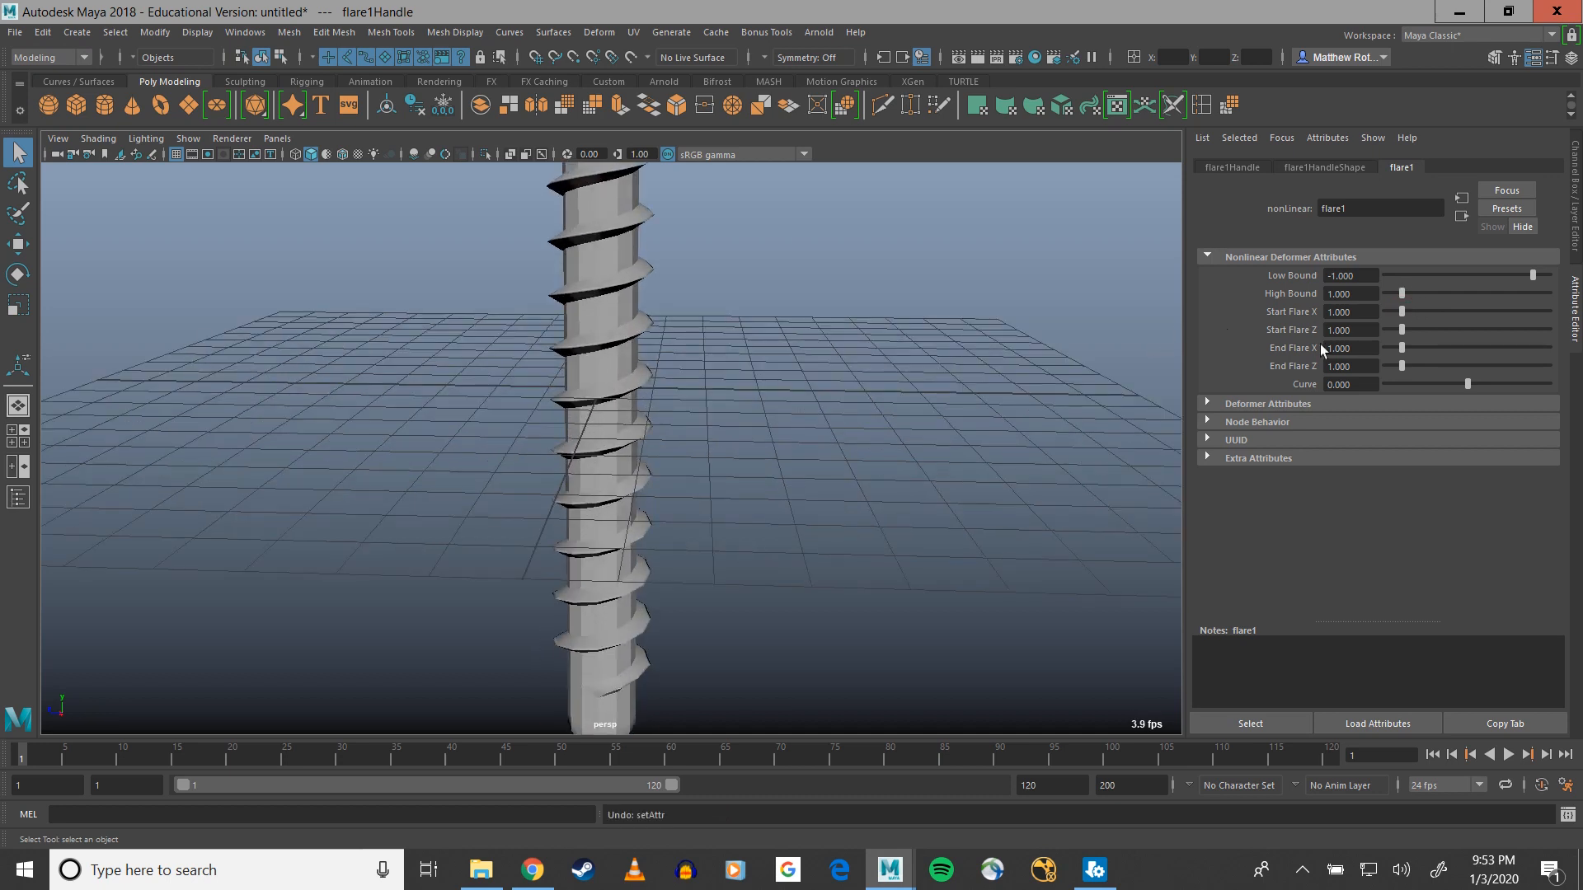
Set the flare deformer's Start Flare X and Start Flare Z both to 0.3 to narrow the screw evenly toward its tip
drag(1396, 310, 1384, 310)
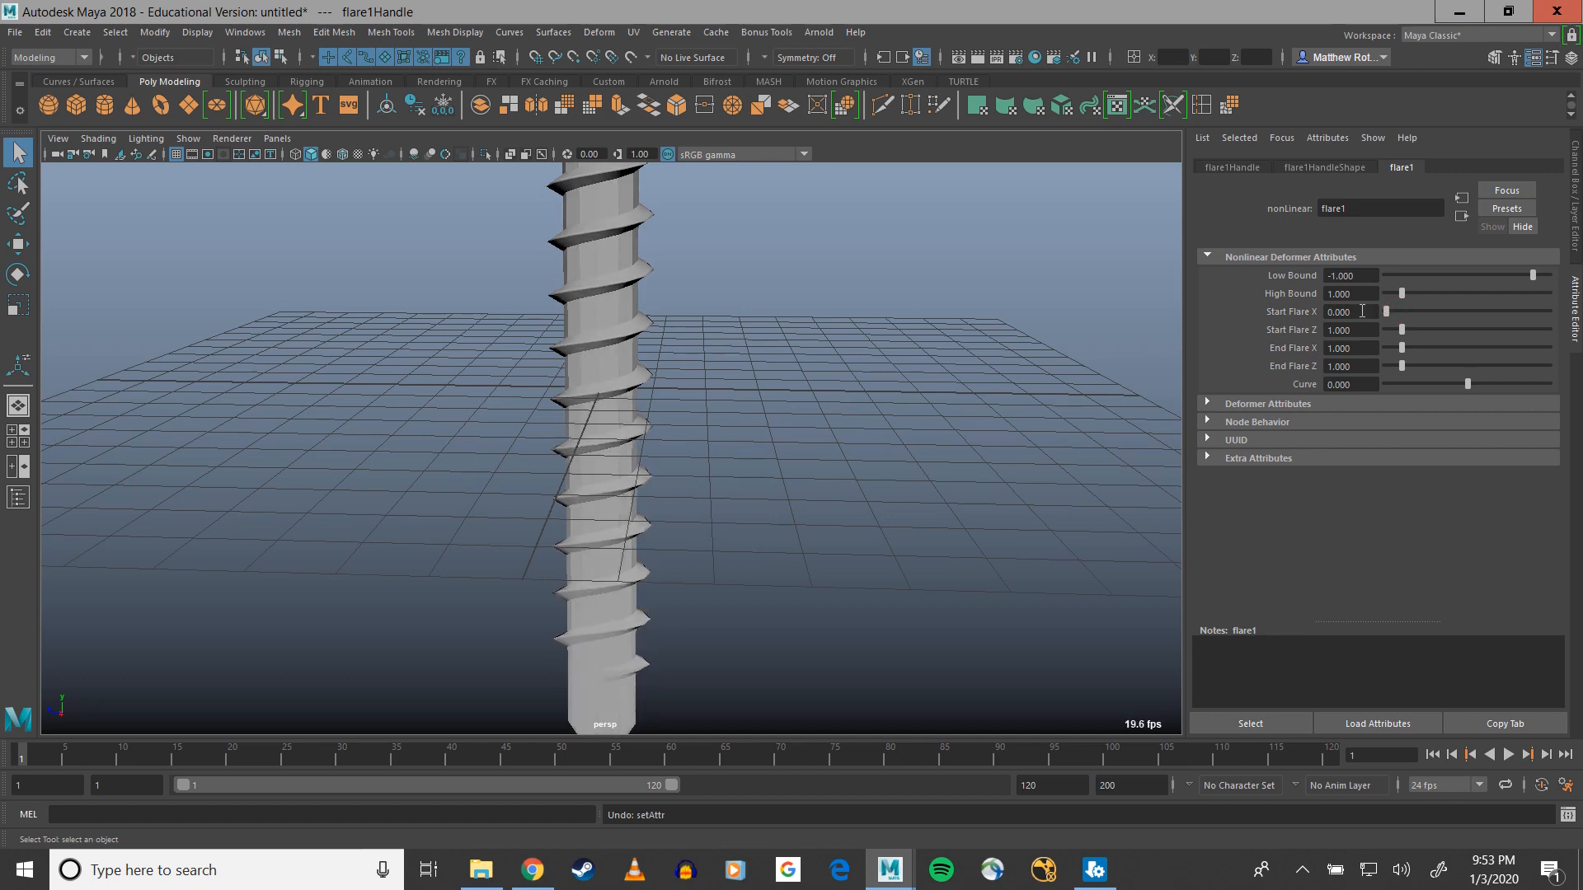
alt+drag(978, 424, 777, 239)
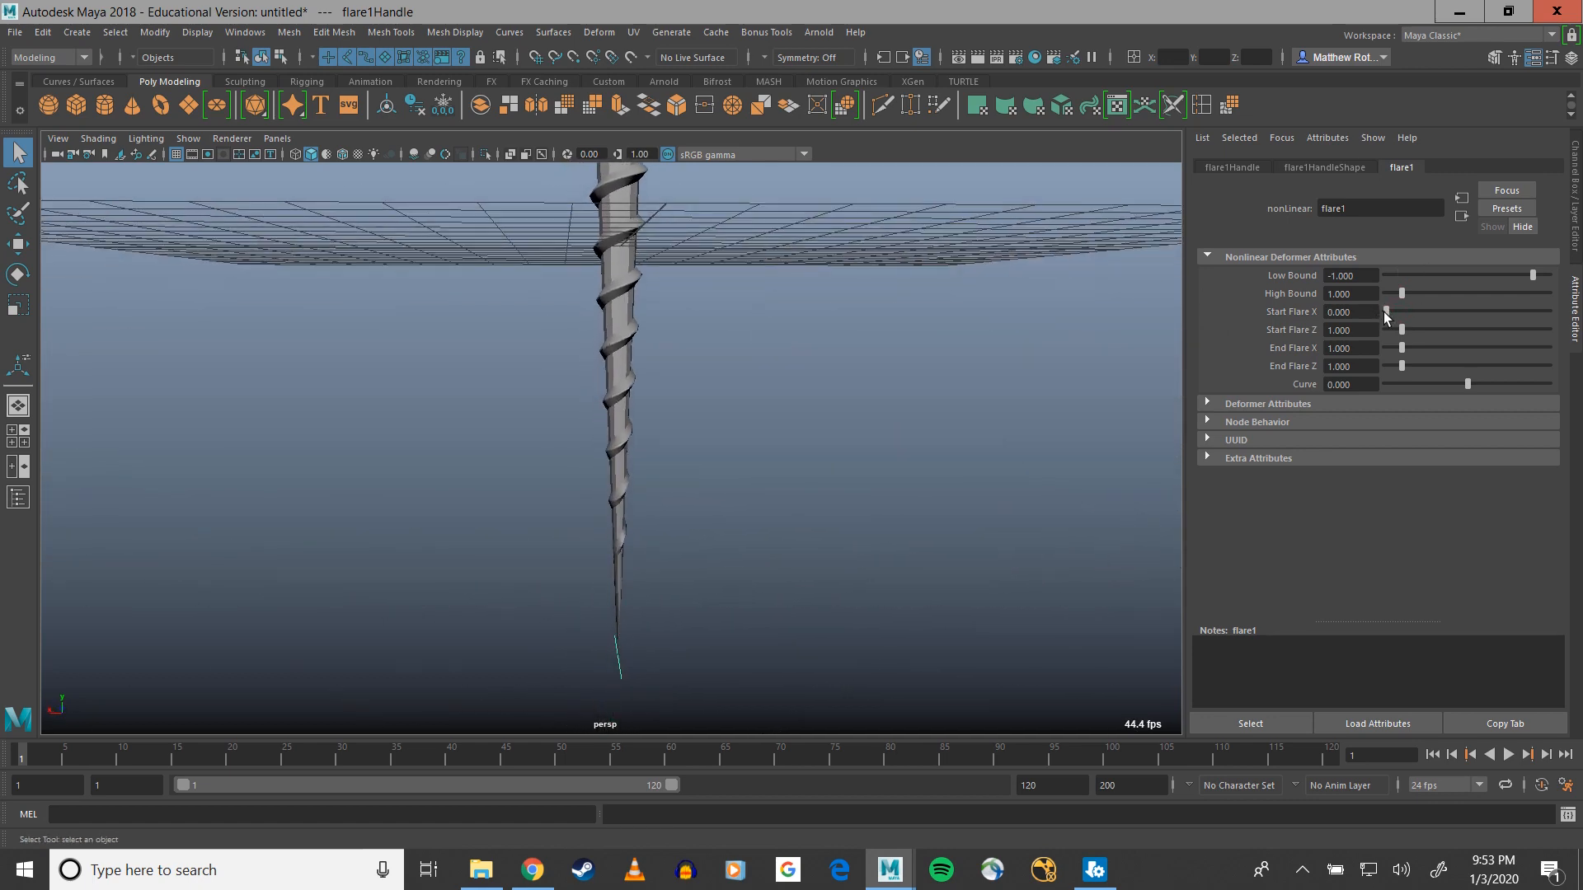
drag(1386, 311, 1391, 312)
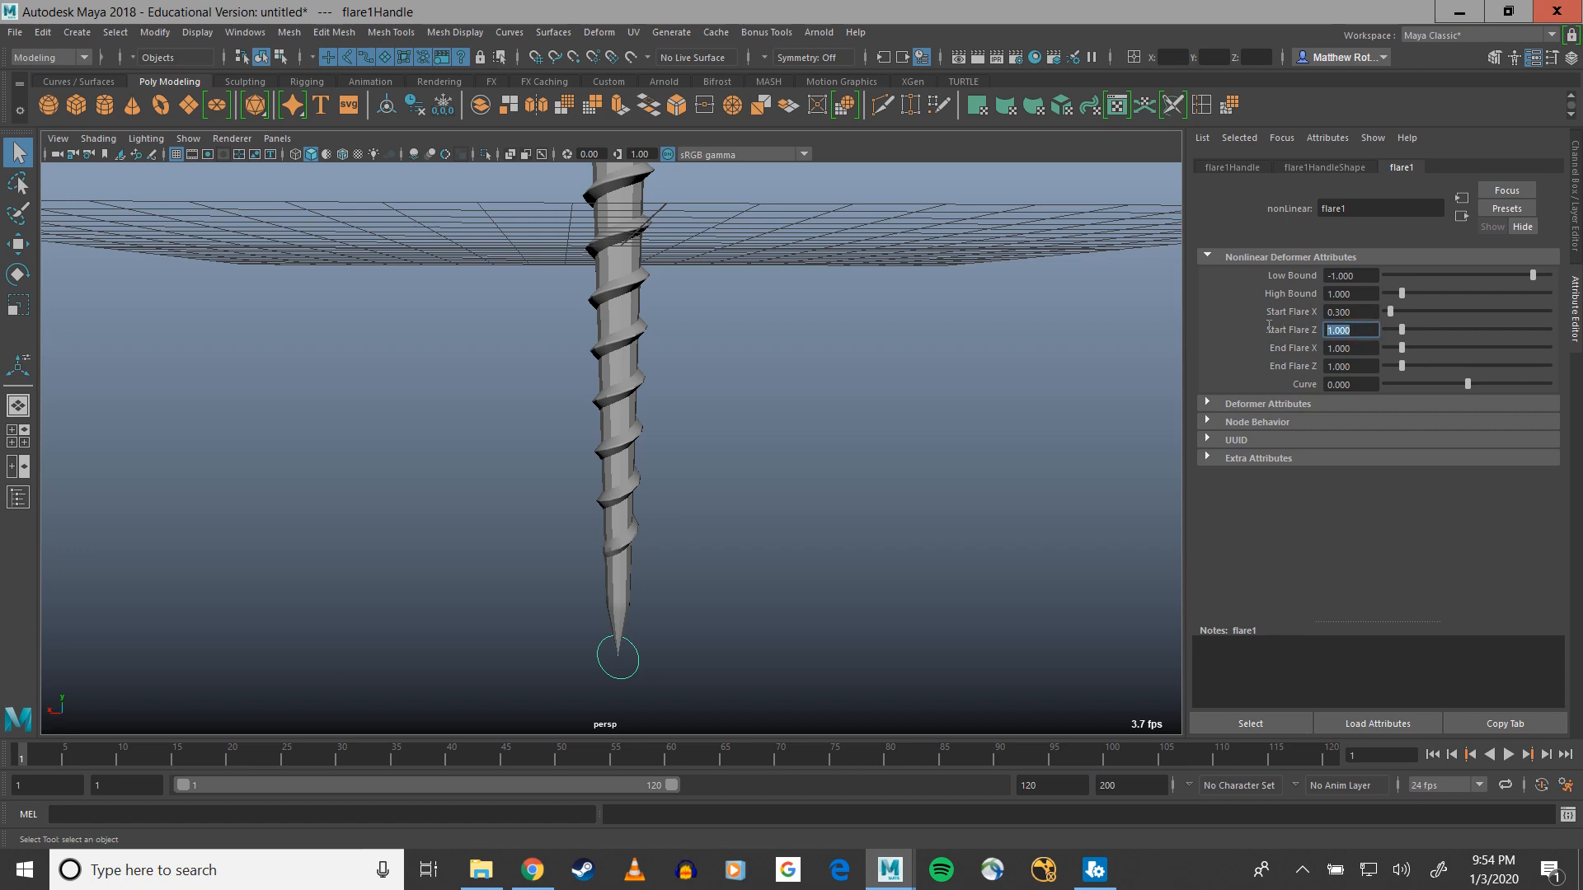
text(.3)
key(Return)
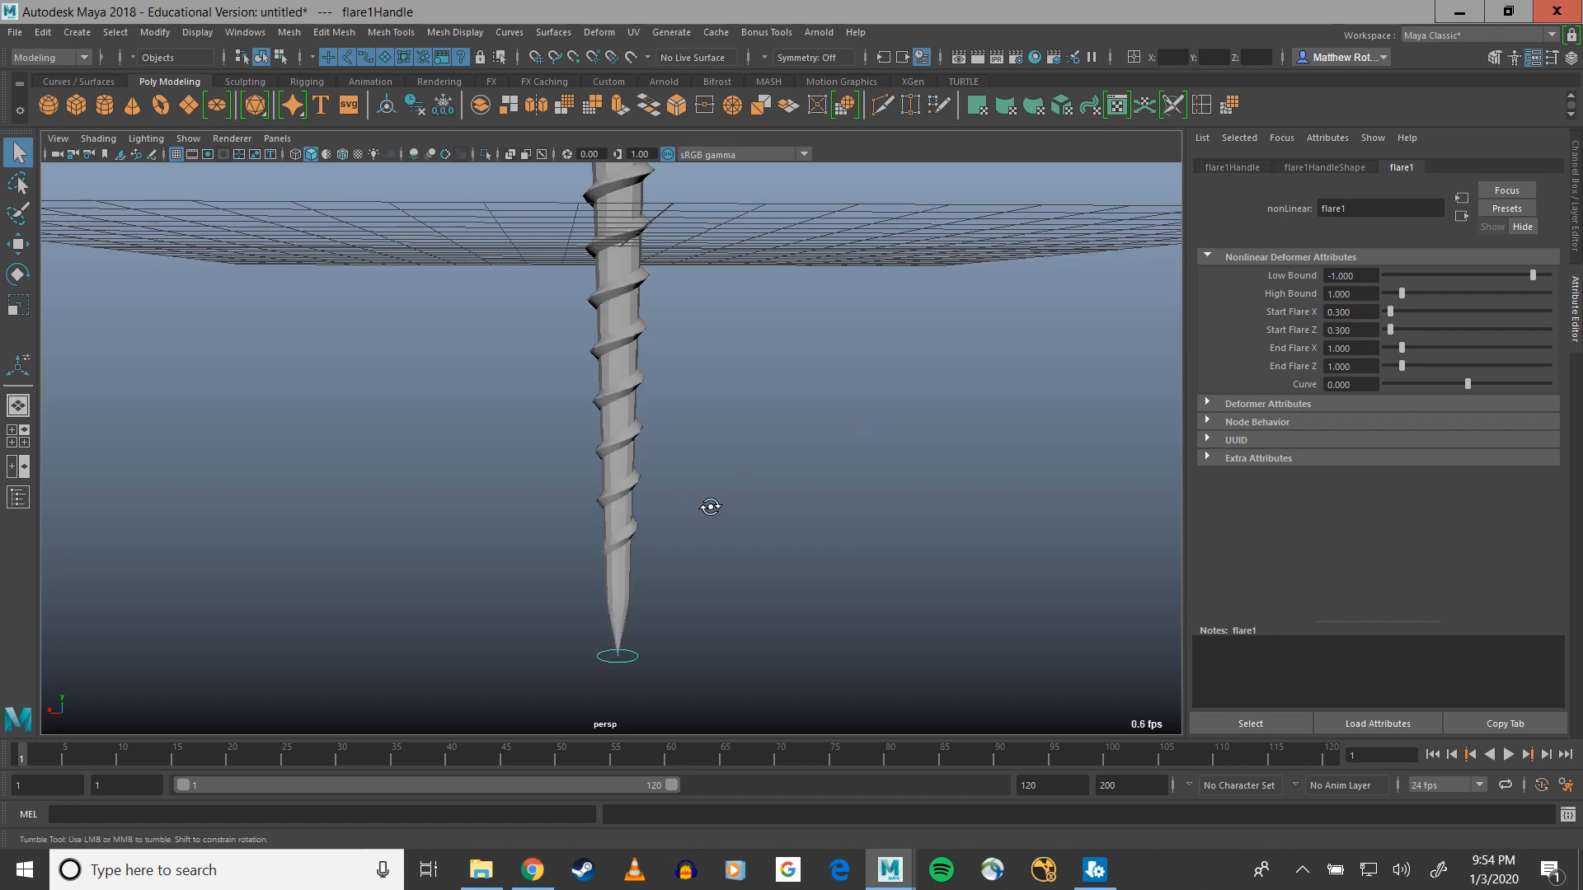
Shorten the flare's range by setting High Bound to 0 and Low Bound to about -0.459
alt+drag(707, 501, 928, 511)
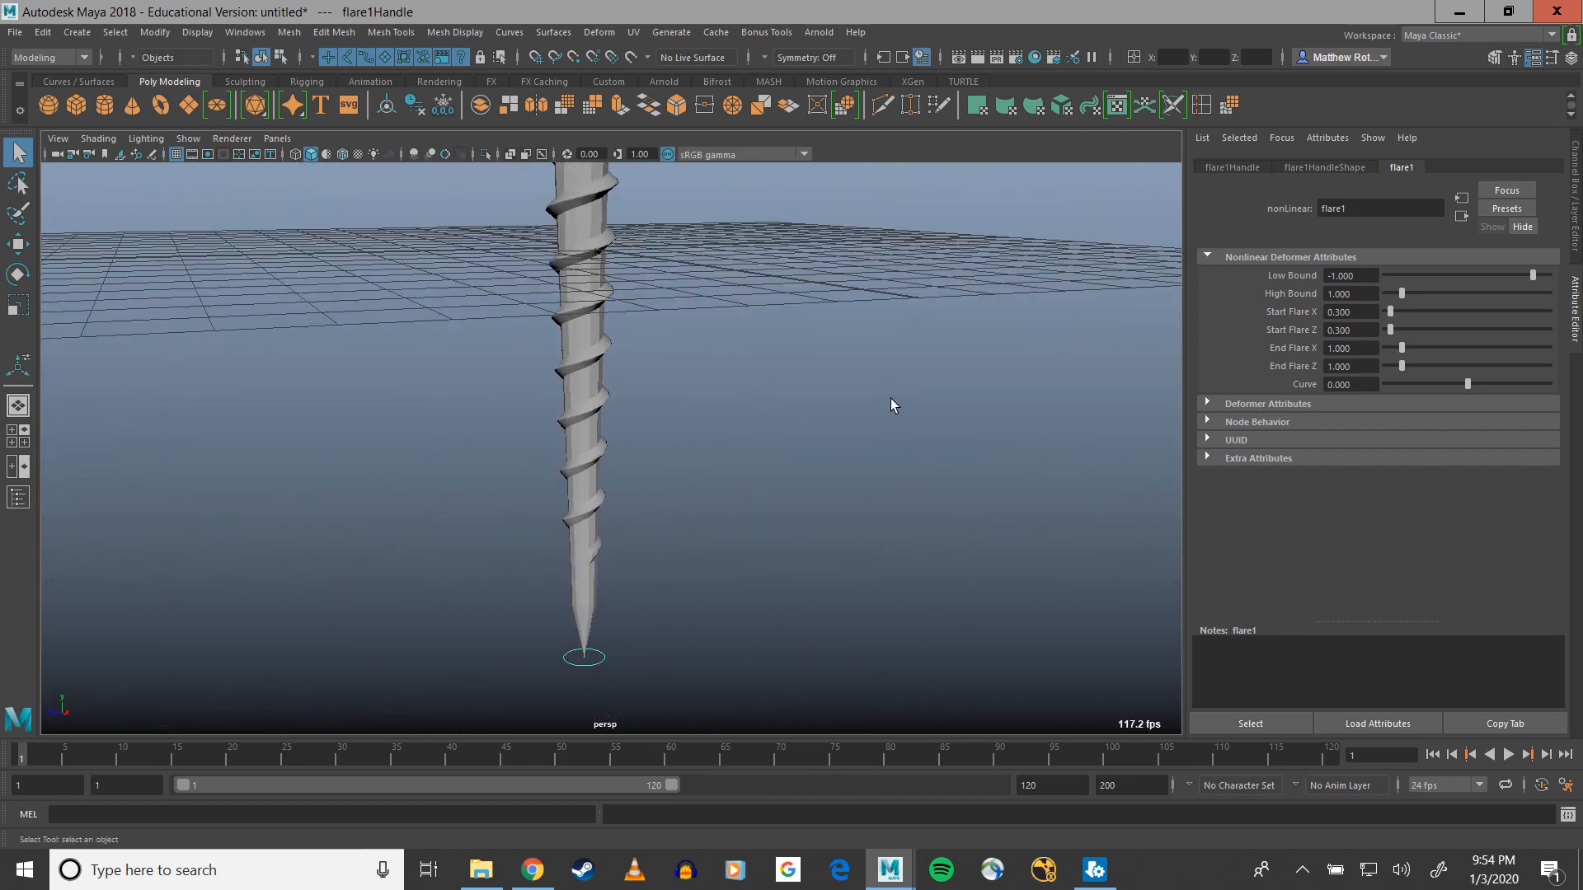
alt+middle_drag(893, 407, 778, 567)
scroll(743, 419, down, 2)
alt+middle_drag(742, 423, 745, 272)
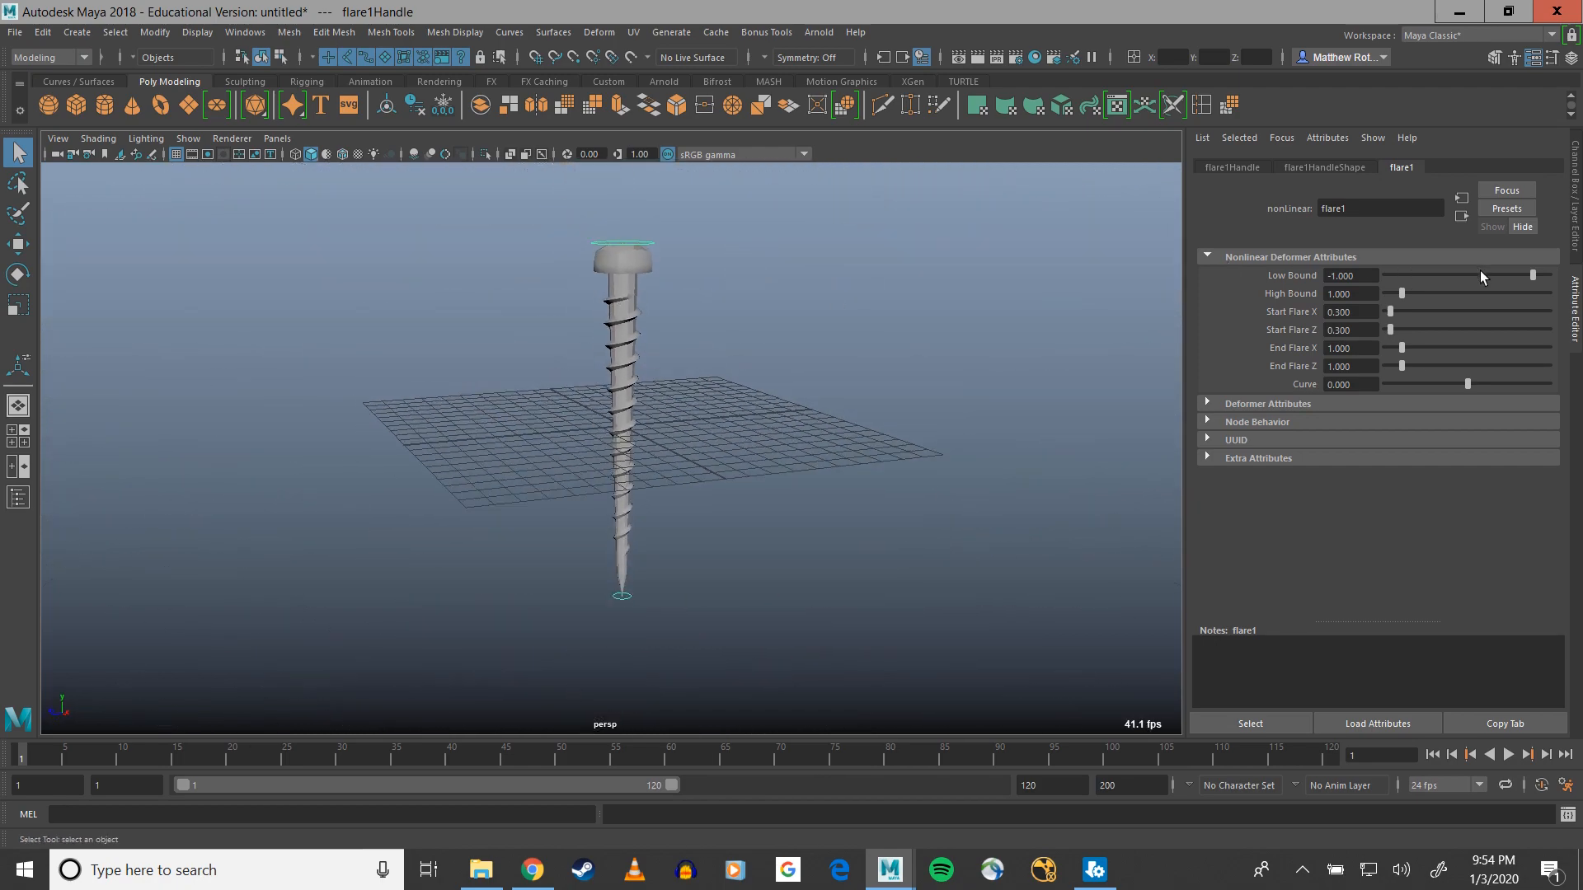
drag(1402, 294, 1386, 294)
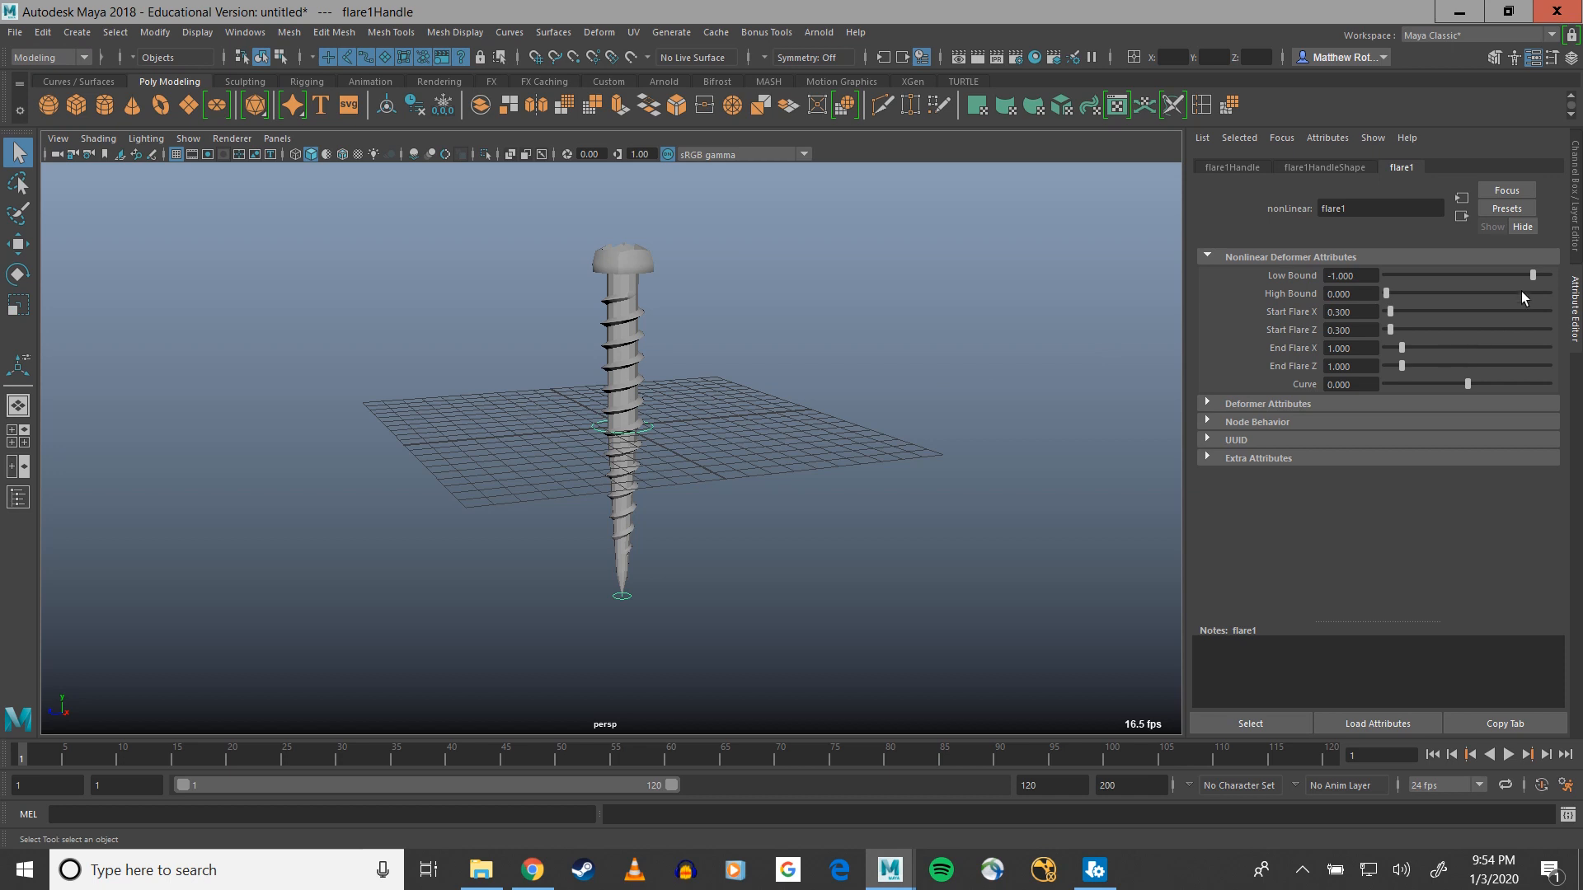
drag(1533, 276, 1540, 275)
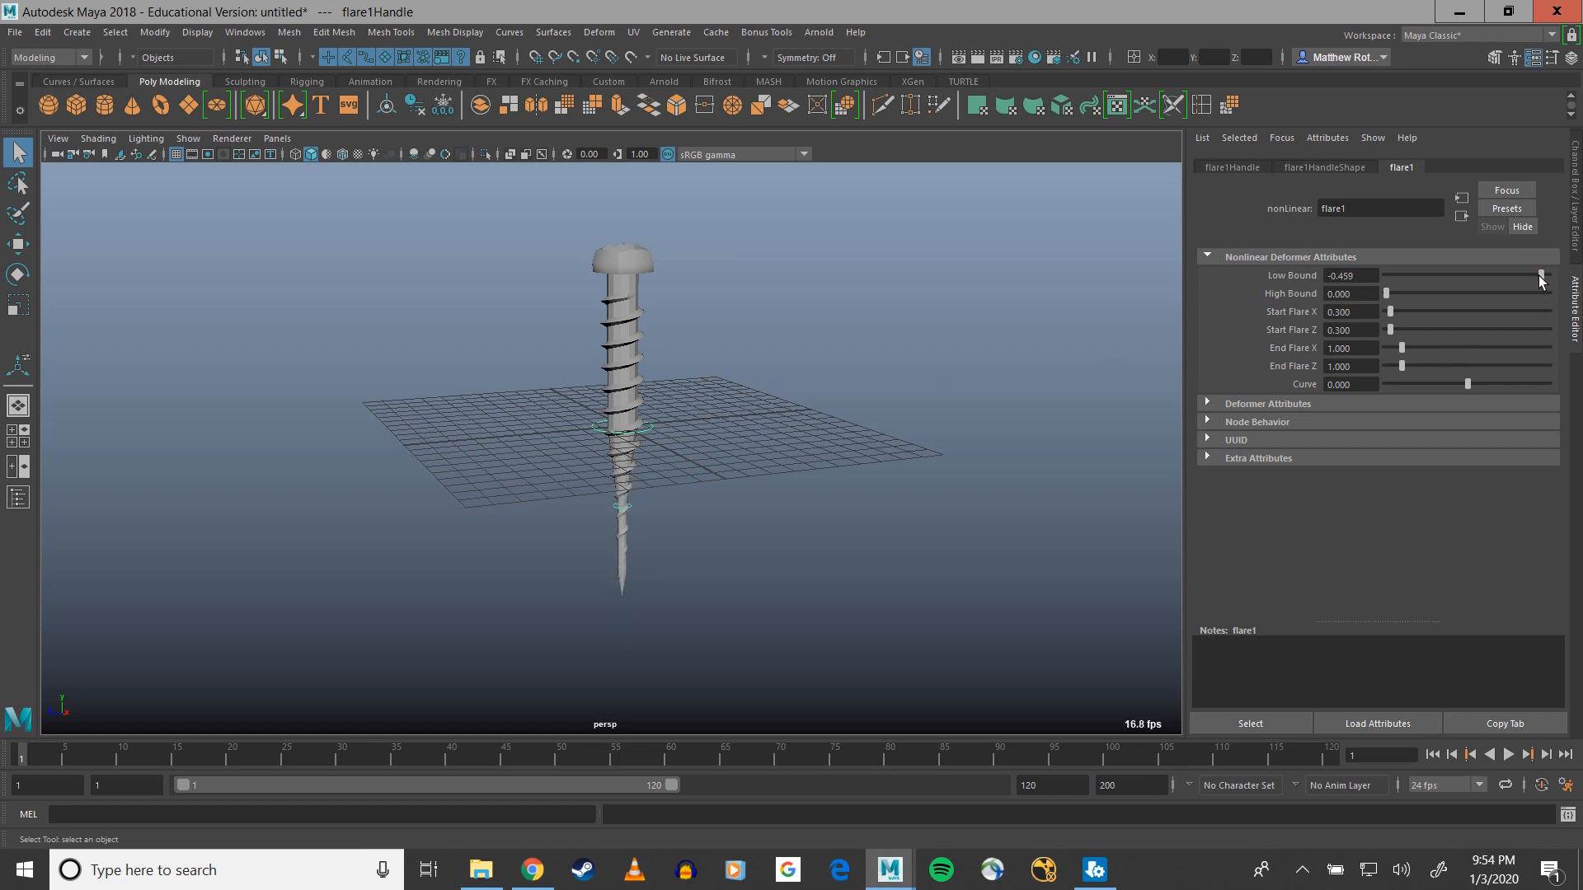
Move the flare handle down until its lower end meets the screw's tip, and set High Bound to about 0.357
key(w)
drag(624, 353, 624, 449)
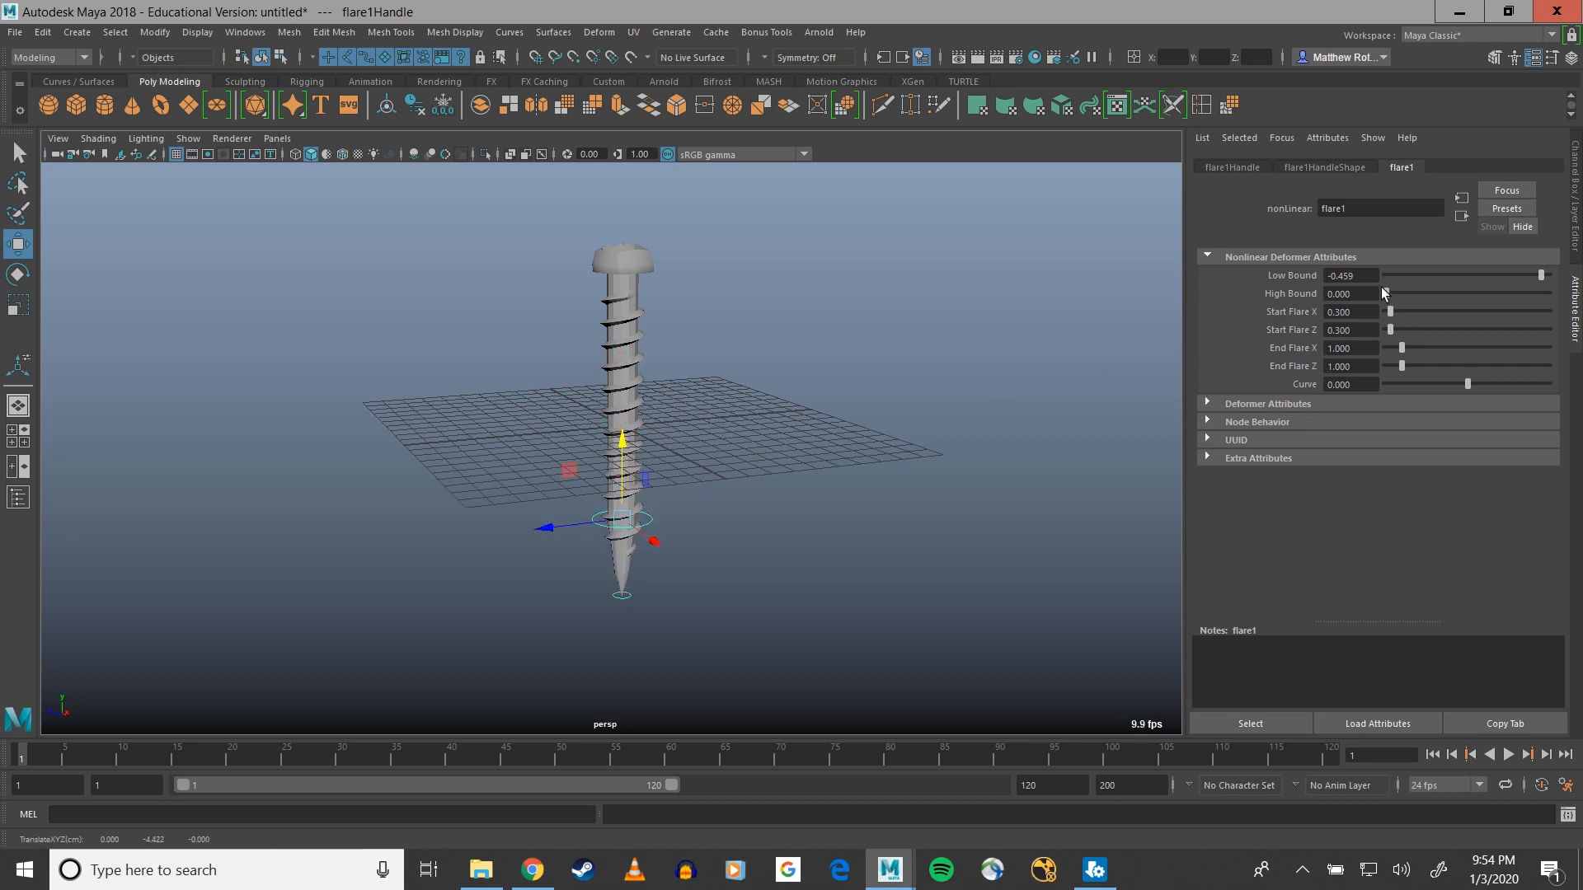
drag(1386, 293, 1393, 294)
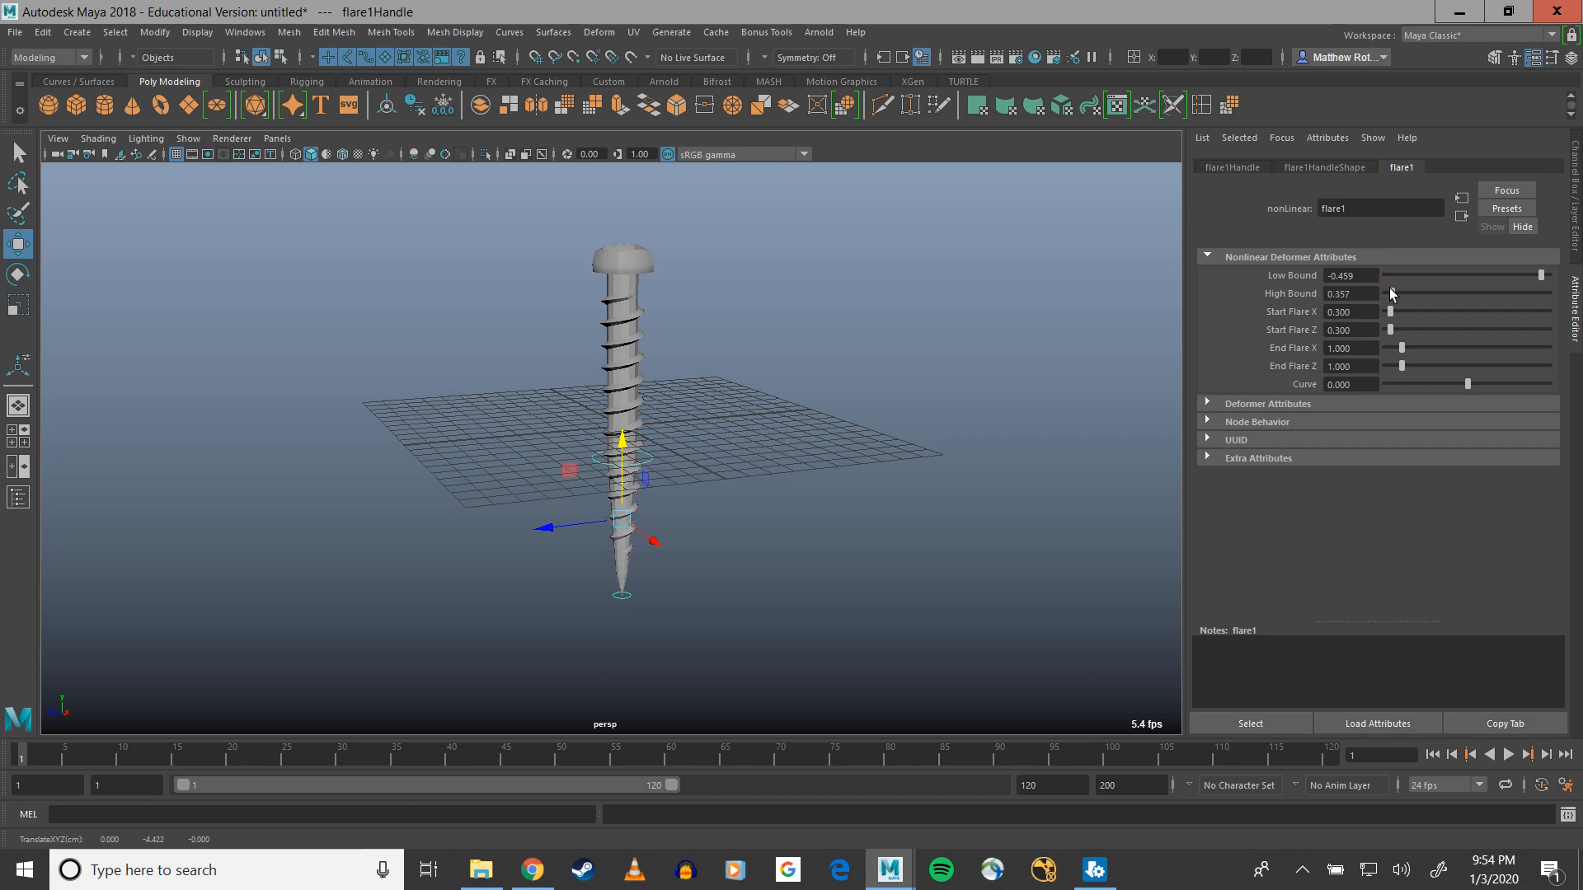
alt+drag(693, 461, 665, 565)
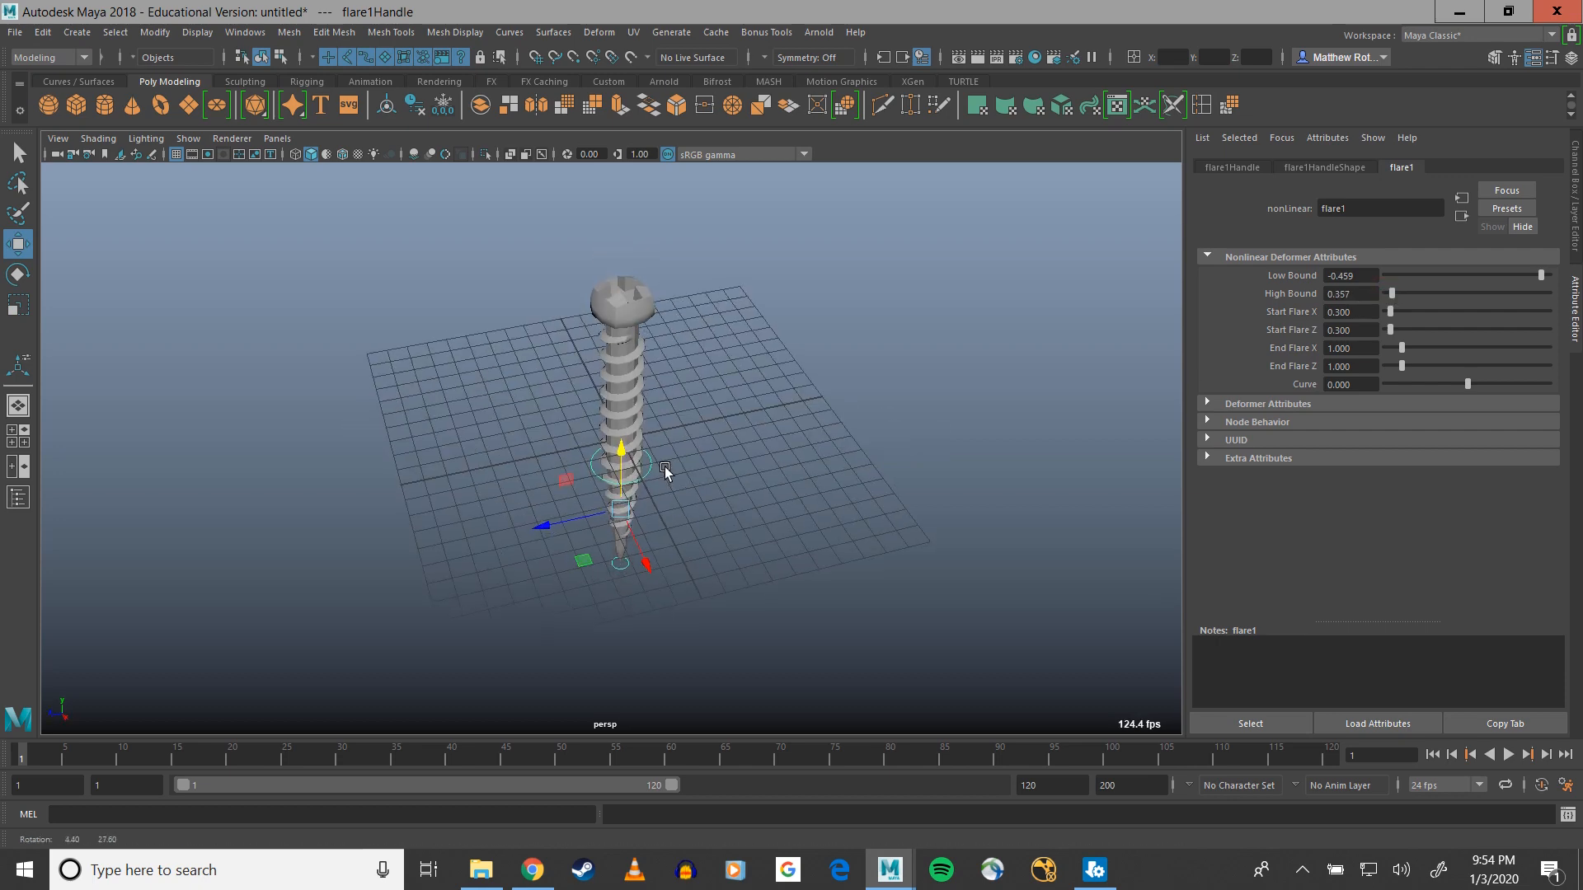
Turn on smooth mesh preview for the screw, deselect it and inspect its overall shape
click(618, 370)
key(3)
scroll(651, 432, up, 7)
alt+drag(634, 431, 610, 355)
scroll(612, 334, down, 4)
click(842, 289)
alt+middle_drag(762, 482, 732, 635)
alt+middle_drag(697, 505, 714, 413)
scroll(710, 421, down, 4)
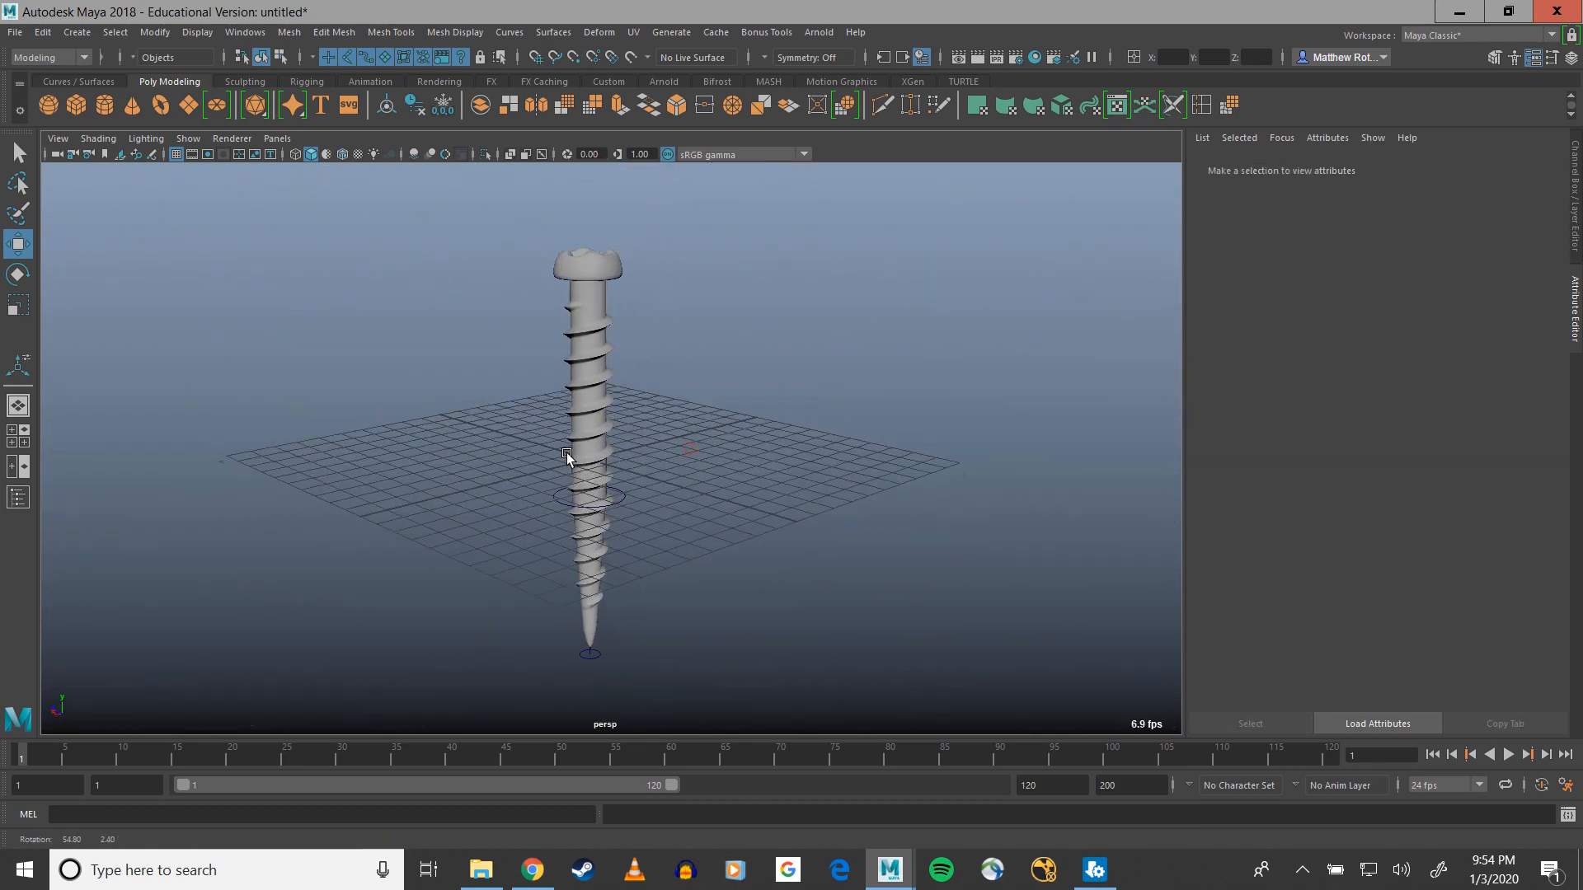